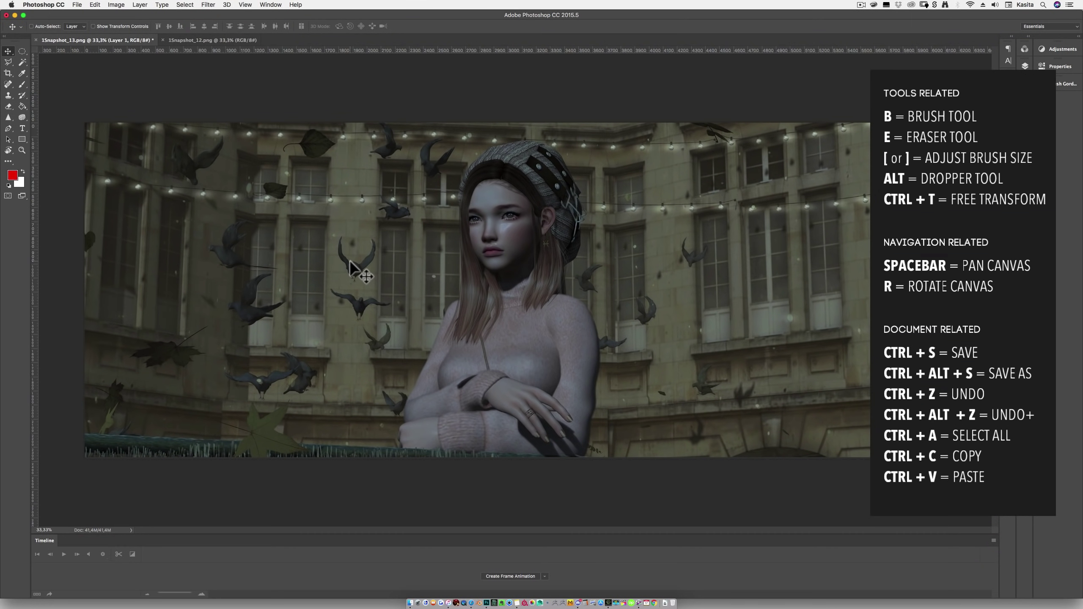
- Paint a red zigzag with the Brush from the windows to the hat, and erase its stretch near the hat with the Eraser
{"action": "key", "text": "b"}
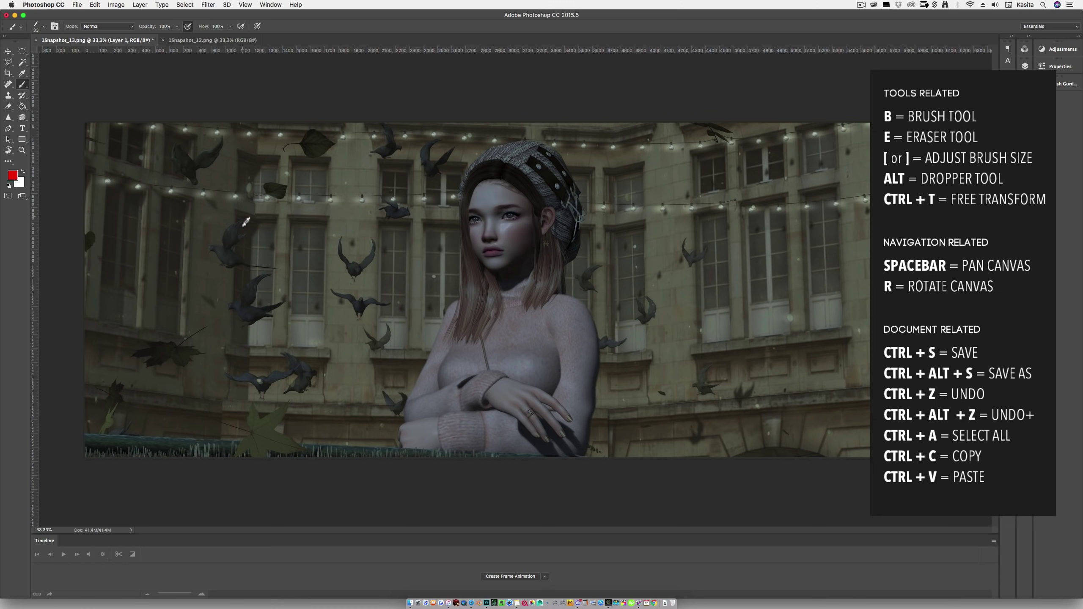
{"action": "left_click_drag", "start_coordinate": [332, 228], "coordinate": [648, 164]}
{"action": "key", "text": "e"}
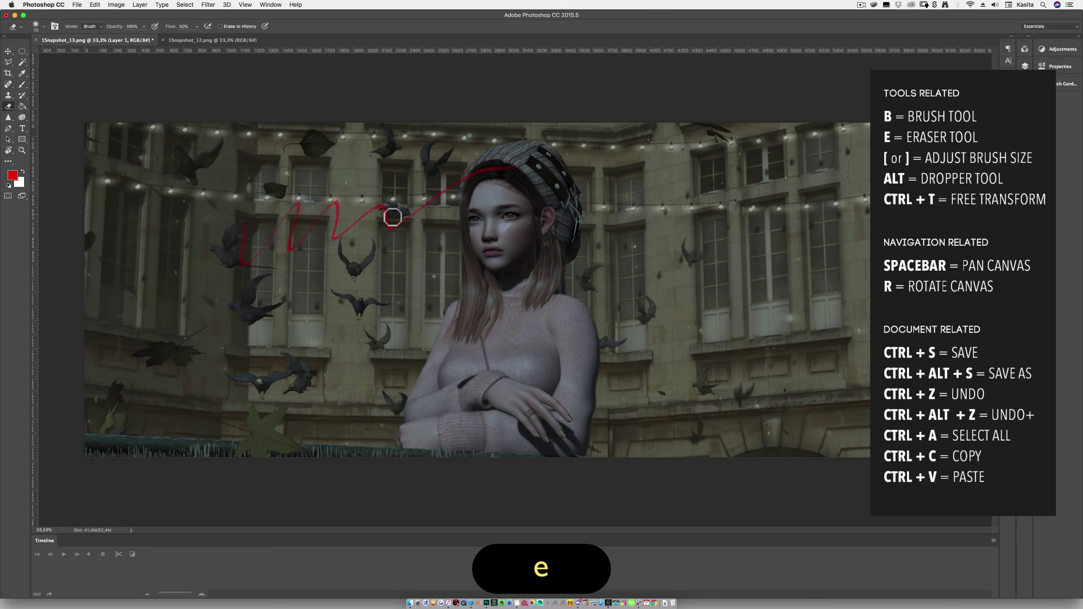
{"action": "mouse_move", "coordinate": [389, 198]}
{"action": "left_mouse_down"}
{"action": "mouse_move", "coordinate": [523, 166]}
{"action": "mouse_move", "coordinate": [375, 222]}
{"action": "mouse_move", "coordinate": [390, 211]}
{"action": "left_mouse_up"}
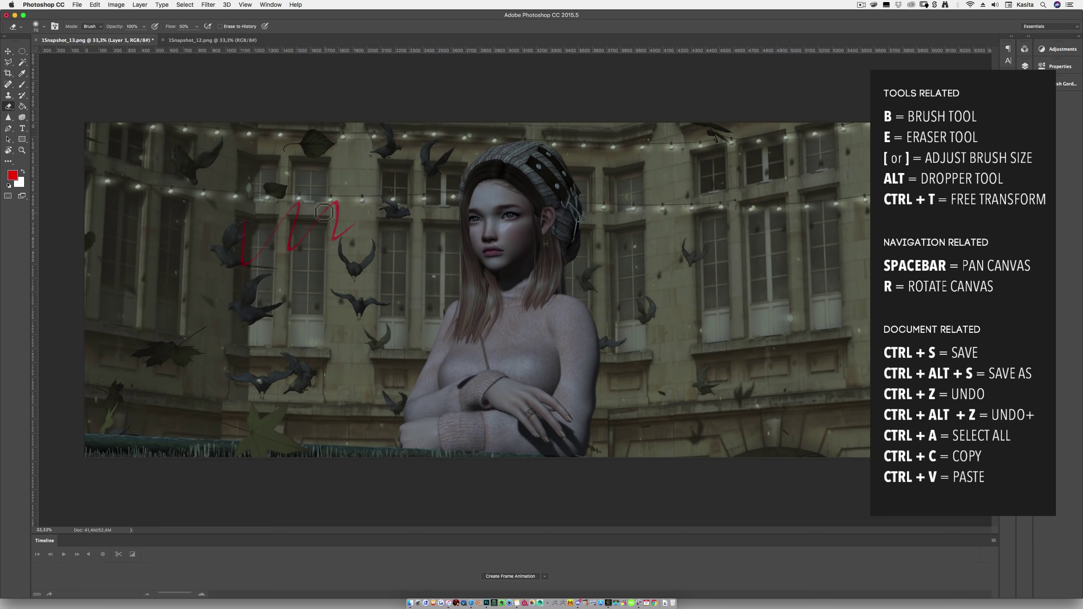
- Enlarge the eraser through its size setting and erase the third peak of the red zigzag
{"action": "right_click", "coordinate": [351, 190]}
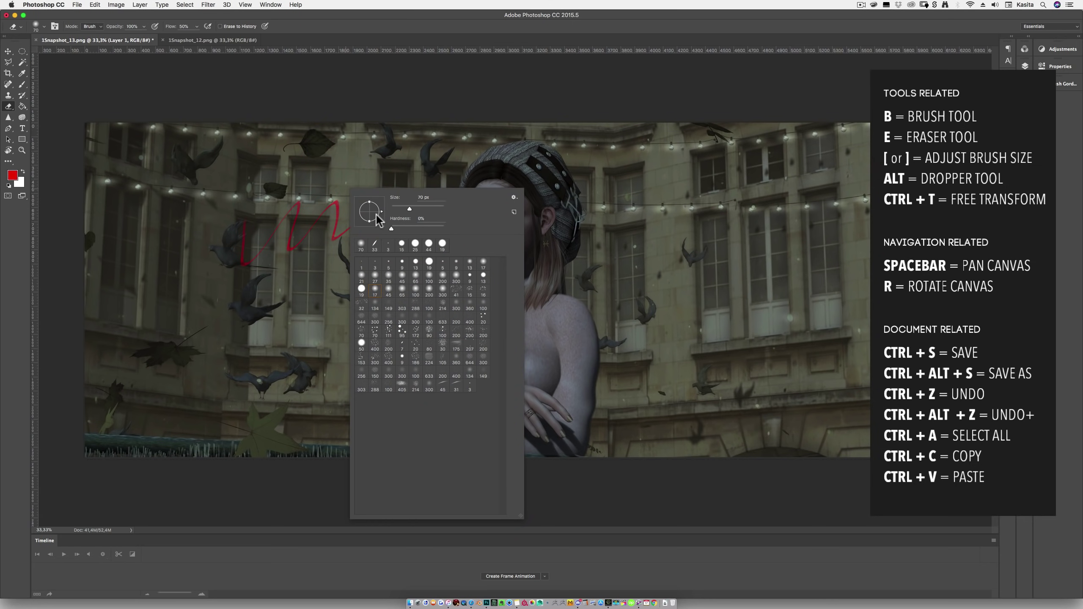
{"action": "mouse_move", "coordinate": [411, 208]}
{"action": "left_mouse_down"}
{"action": "mouse_move", "coordinate": [422, 207]}
{"action": "mouse_move", "coordinate": [386, 205]}
{"action": "left_mouse_up"}
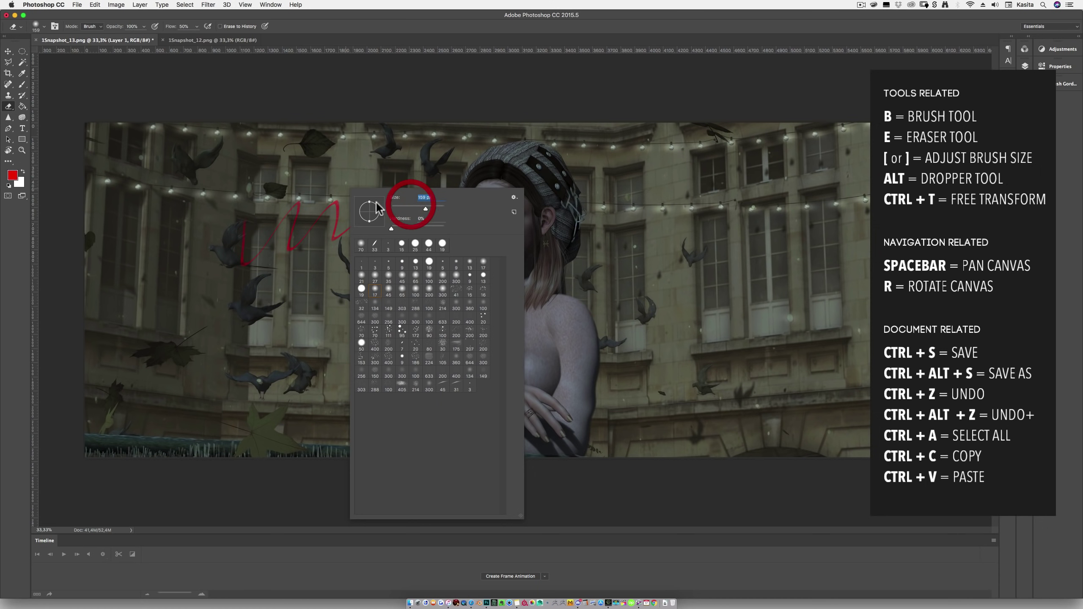
{"action": "left_click", "coordinate": [338, 194]}
{"action": "left_click_drag", "start_coordinate": [332, 243], "coordinate": [343, 231]}
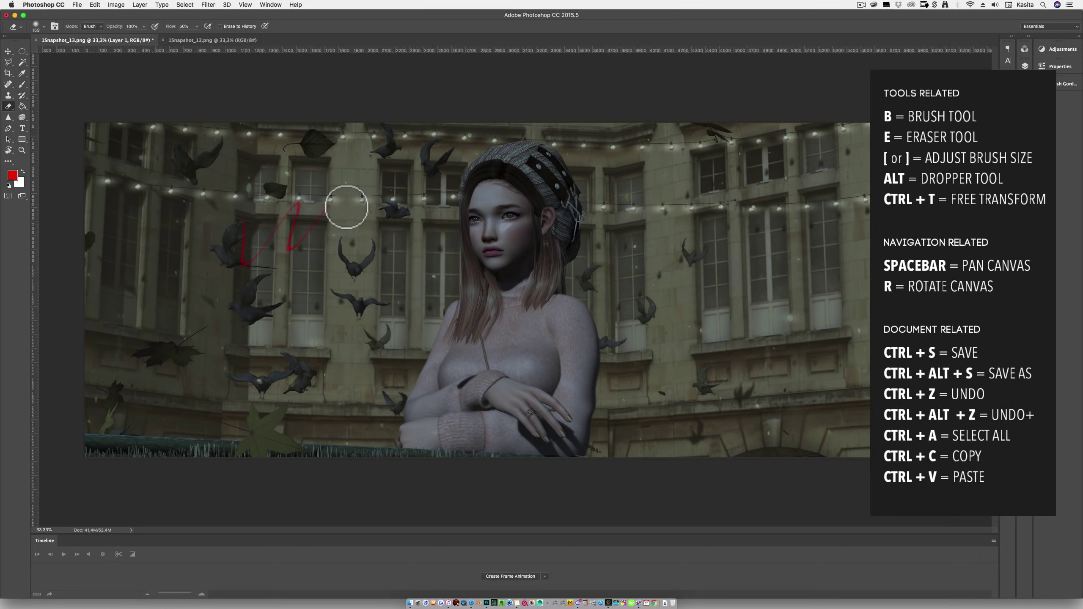
- Step the eraser size down and up in small increments, and erase the remaining red zigzag over the windows
{"action": "key", "text": "bracketleft"}
{"action": "key", "text": "bracketright"}
{"action": "key", "text": "bracketright"}
{"action": "key", "text": "bracketright"}
{"action": "key", "text": "bracketright"}
{"action": "key", "text": "bracketright"}
{"action": "key", "text": "bracketright"}
{"action": "key", "text": "bracketright"}
{"action": "key", "text": "bracketright"}
{"action": "key", "text": "bracketright"}
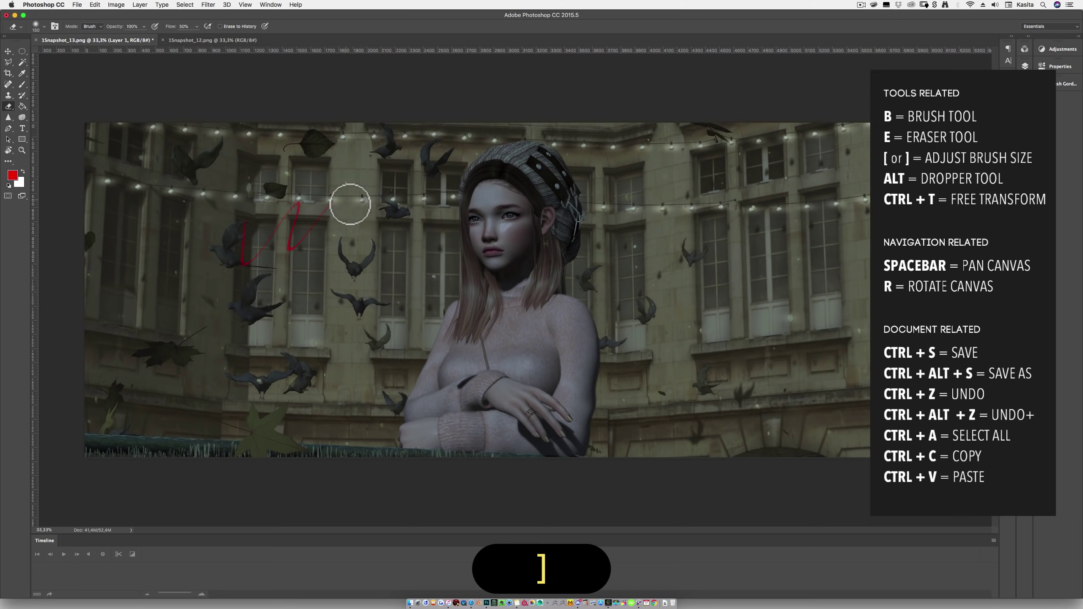
{"action": "mouse_move", "coordinate": [291, 207]}
{"action": "left_mouse_down"}
{"action": "mouse_move", "coordinate": [326, 201]}
{"action": "mouse_move", "coordinate": [302, 228]}
{"action": "mouse_move", "coordinate": [321, 202]}
{"action": "mouse_move", "coordinate": [238, 240]}
{"action": "mouse_move", "coordinate": [301, 233]}
{"action": "left_mouse_up"}
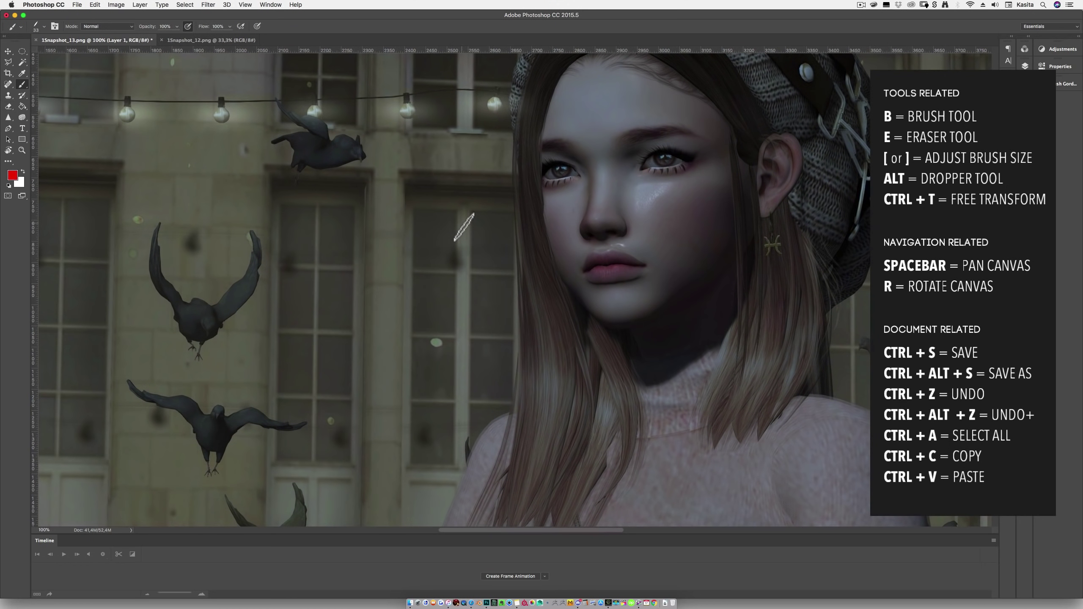
- Sample the lip, cheek and dark neck colours in turn, painting a zigzag swatch with each over the window beside the face
{"action": "key", "text": "alt"}
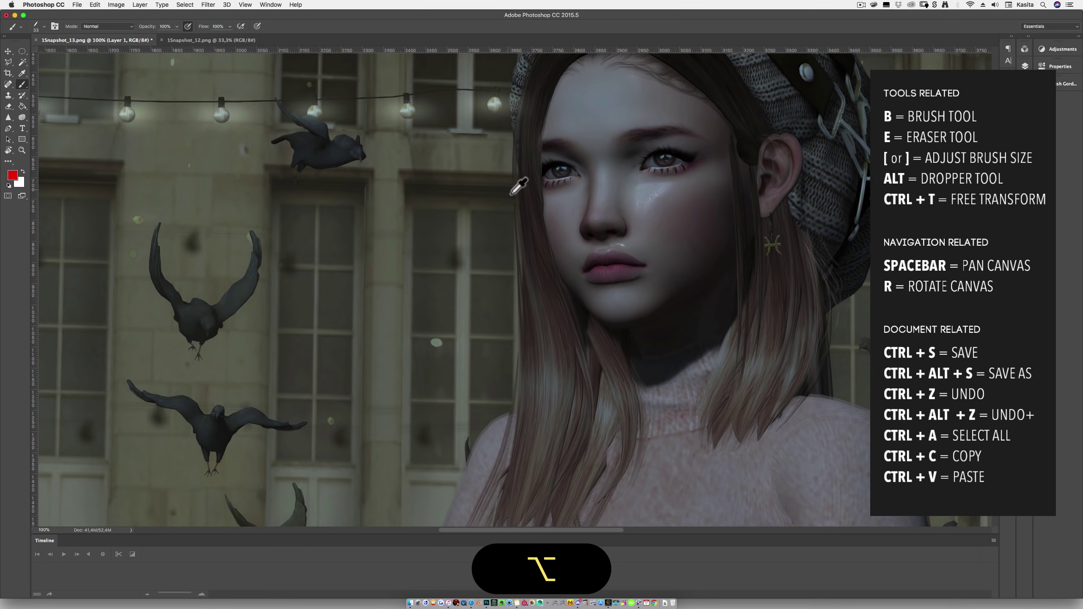
{"action": "left_click", "coordinate": [603, 271], "text": "alt"}
{"action": "mouse_move", "coordinate": [361, 191]}
{"action": "left_mouse_down"}
{"action": "mouse_move", "coordinate": [416, 230]}
{"action": "mouse_move", "coordinate": [490, 183]}
{"action": "left_mouse_up"}
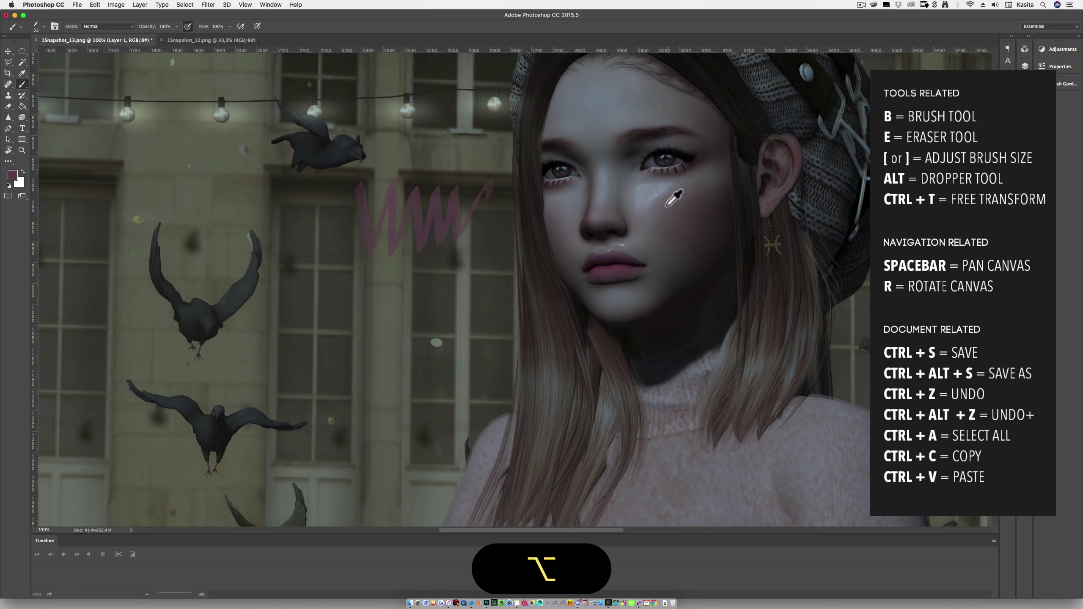
{"action": "left_click", "coordinate": [656, 194], "text": "alt"}
{"action": "mouse_move", "coordinate": [356, 233]}
{"action": "left_mouse_down"}
{"action": "mouse_move", "coordinate": [422, 268]}
{"action": "mouse_move", "coordinate": [492, 228]}
{"action": "mouse_move", "coordinate": [521, 187]}
{"action": "left_mouse_up"}
{"action": "left_click", "coordinate": [690, 309], "text": "alt"}
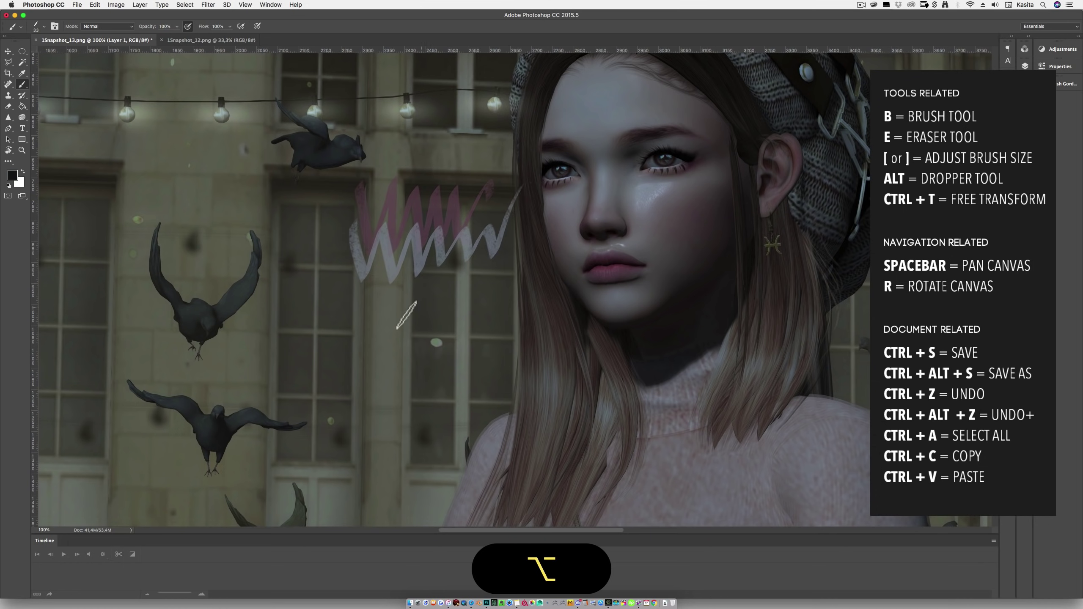
{"action": "left_click_drag", "start_coordinate": [370, 323], "coordinate": [517, 238]}
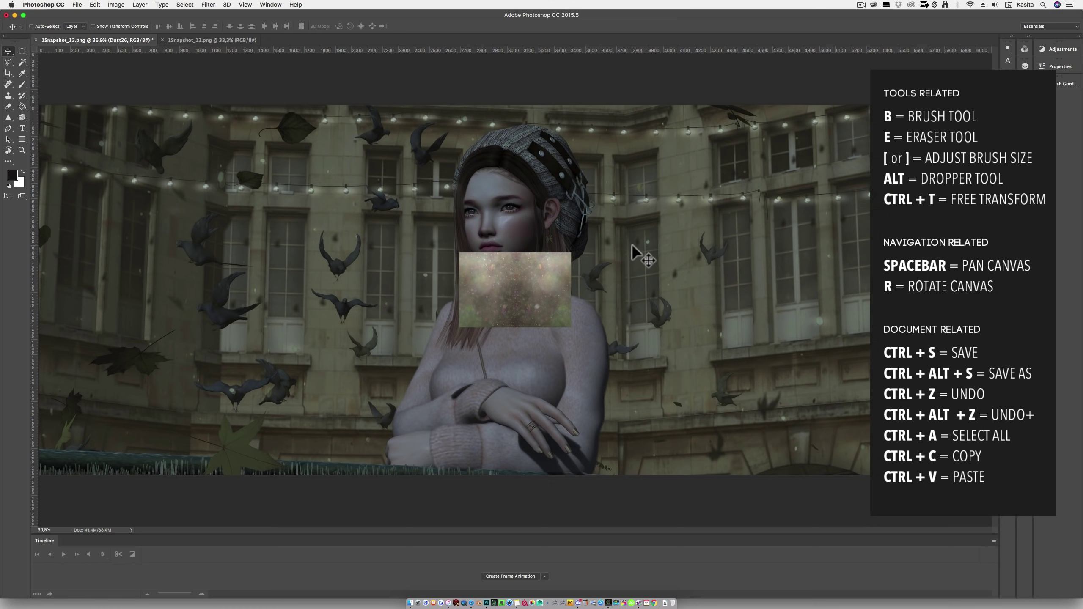
- Free Transform the Dust26 layer, enlarging it proportionally and moving it over the portrait
{"action": "key", "text": "super+t"}
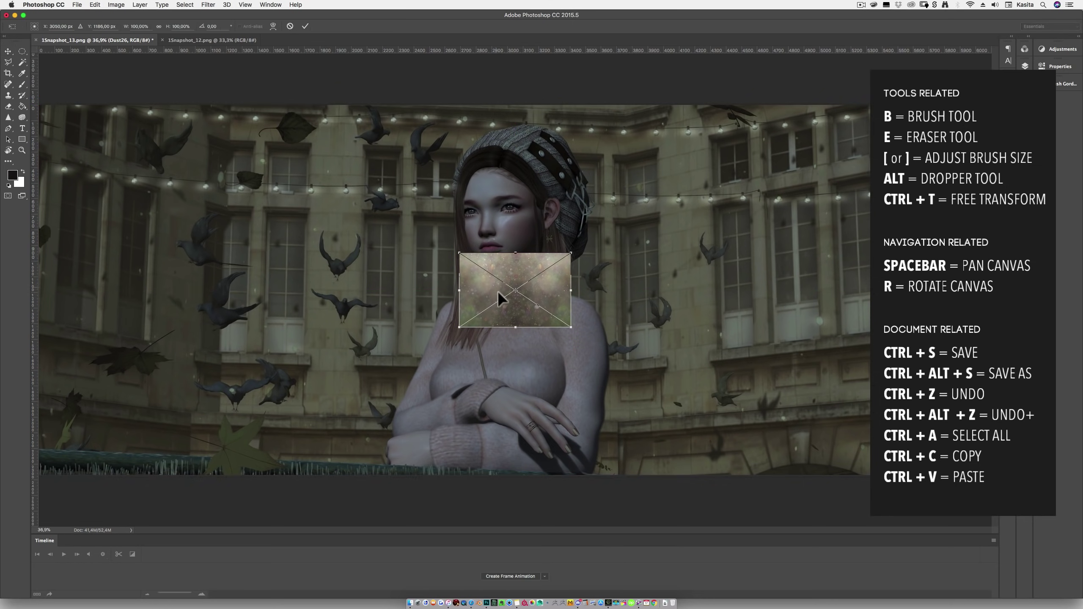
{"action": "left_click_drag", "start_coordinate": [572, 253], "coordinate": [1006, 52]}
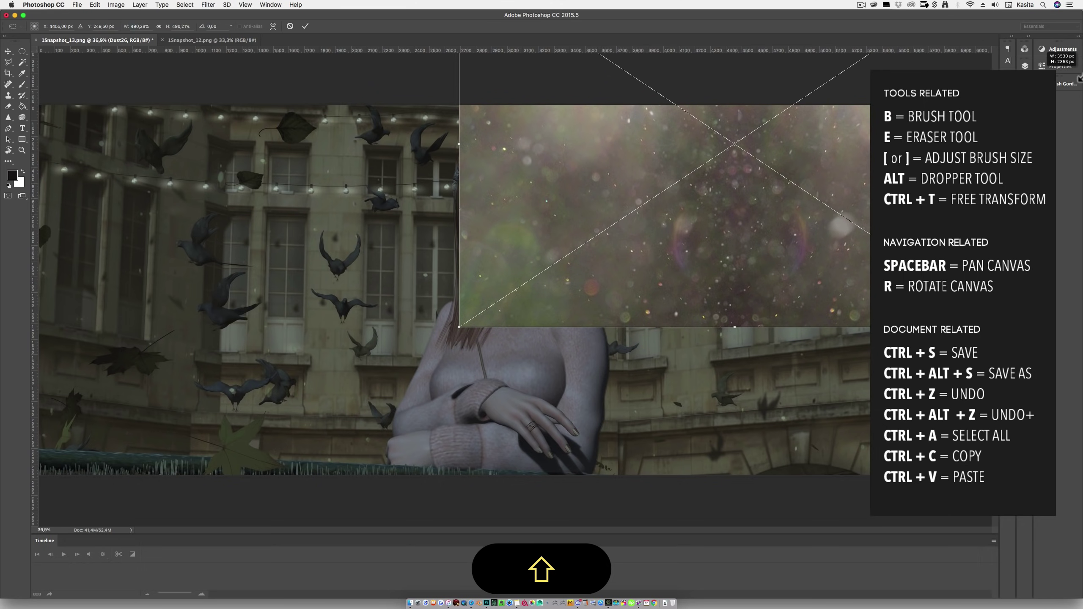
{"action": "left_click_drag", "start_coordinate": [792, 158], "coordinate": [423, 333]}
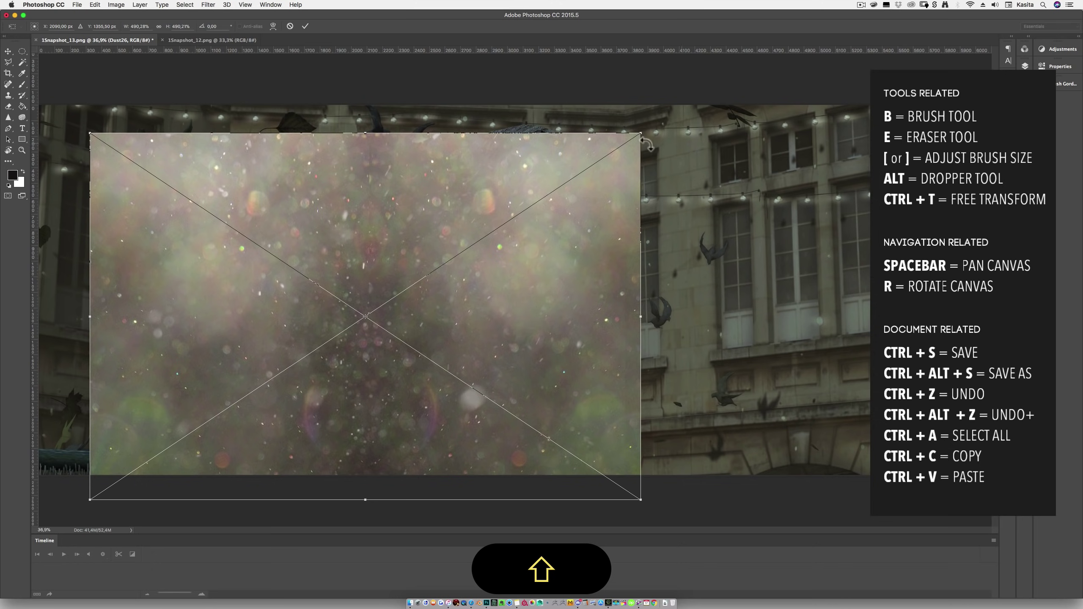
{"action": "left_click_drag", "start_coordinate": [639, 136], "coordinate": [971, 56]}
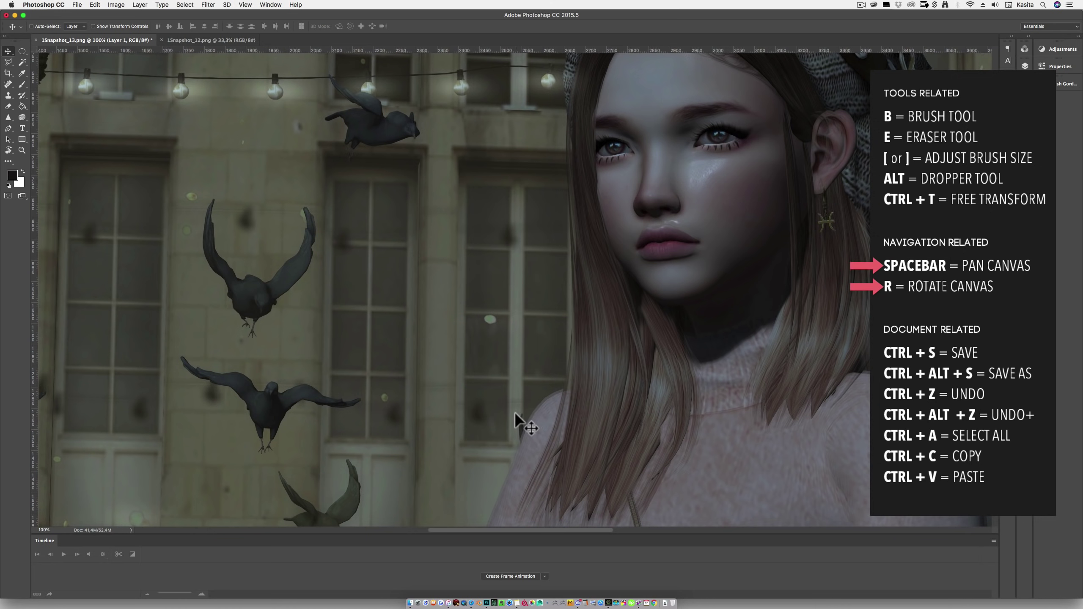
- Pan the canvas to view the birds beside the portrait and return to the face, with the Brush tool active
{"action": "key", "text": "b"}
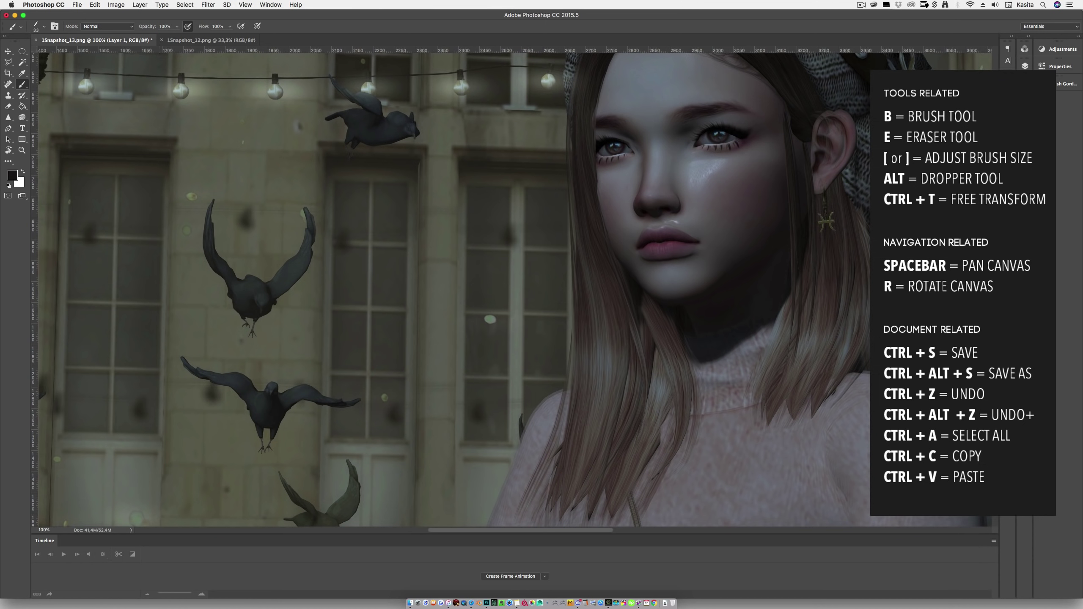
{"action": "left_click_drag", "start_coordinate": [537, 530], "coordinate": [463, 529]}
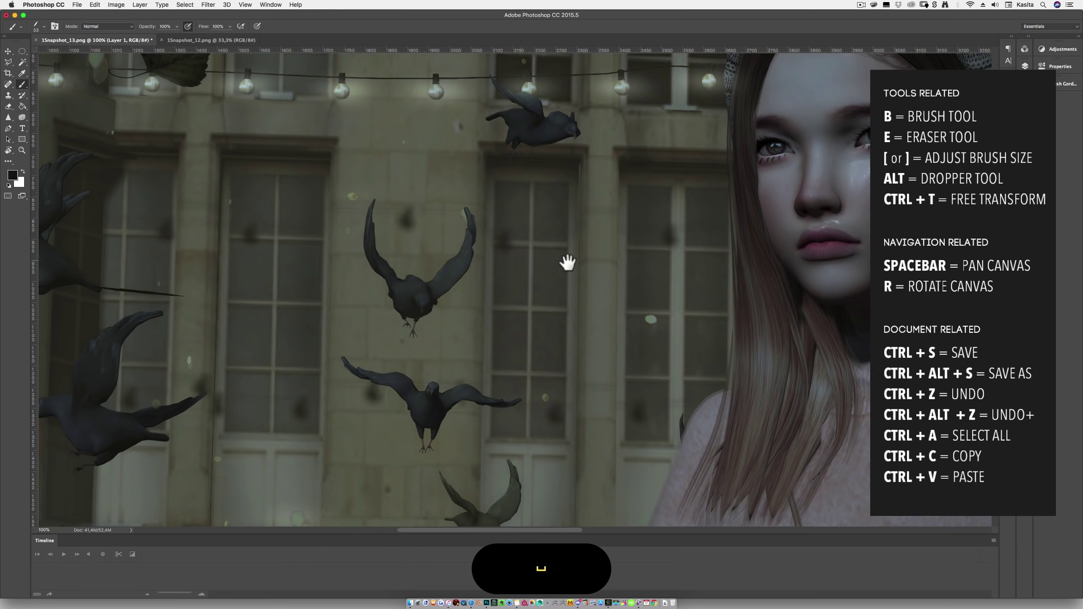
{"action": "left_click_drag", "start_coordinate": [685, 273], "coordinate": [435, 300]}
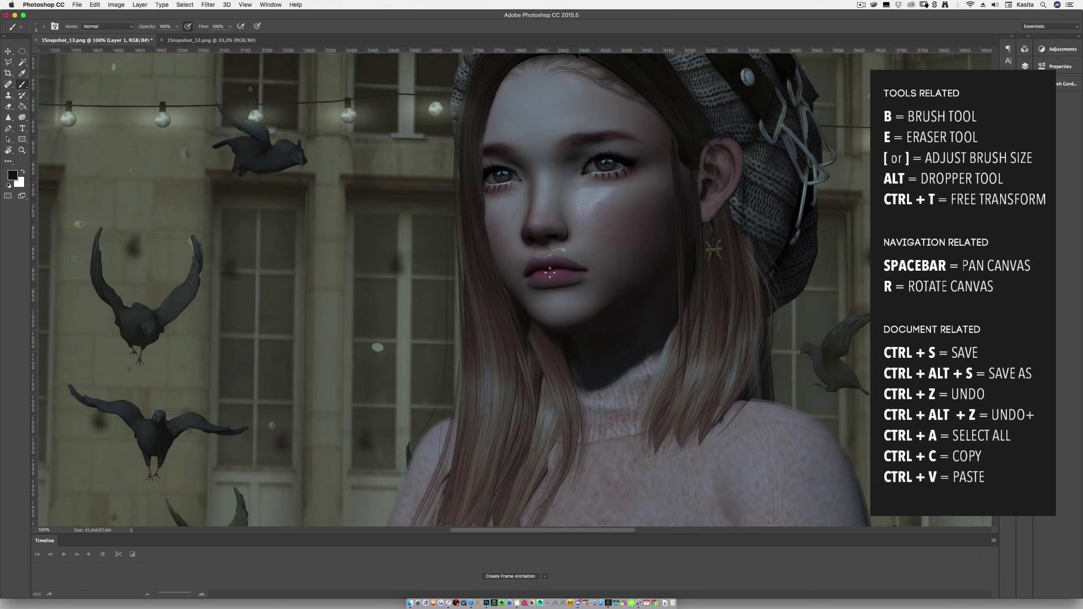
- Rotate the canvas view to 30° around the face and return to the Brush tool
{"action": "key", "text": "r"}
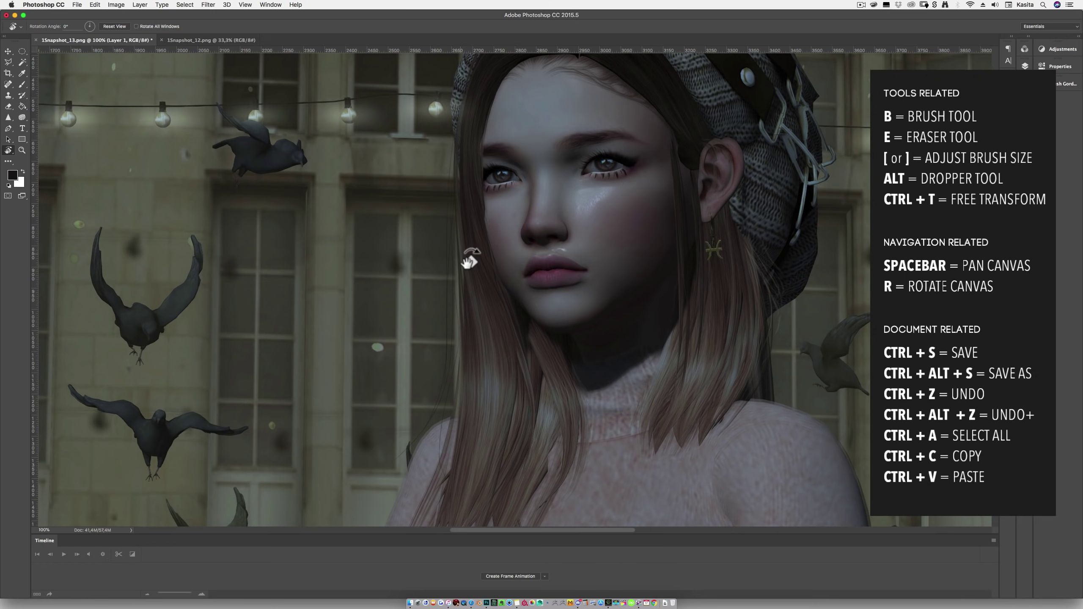
{"action": "left_click_drag", "start_coordinate": [481, 256], "coordinate": [486, 183]}
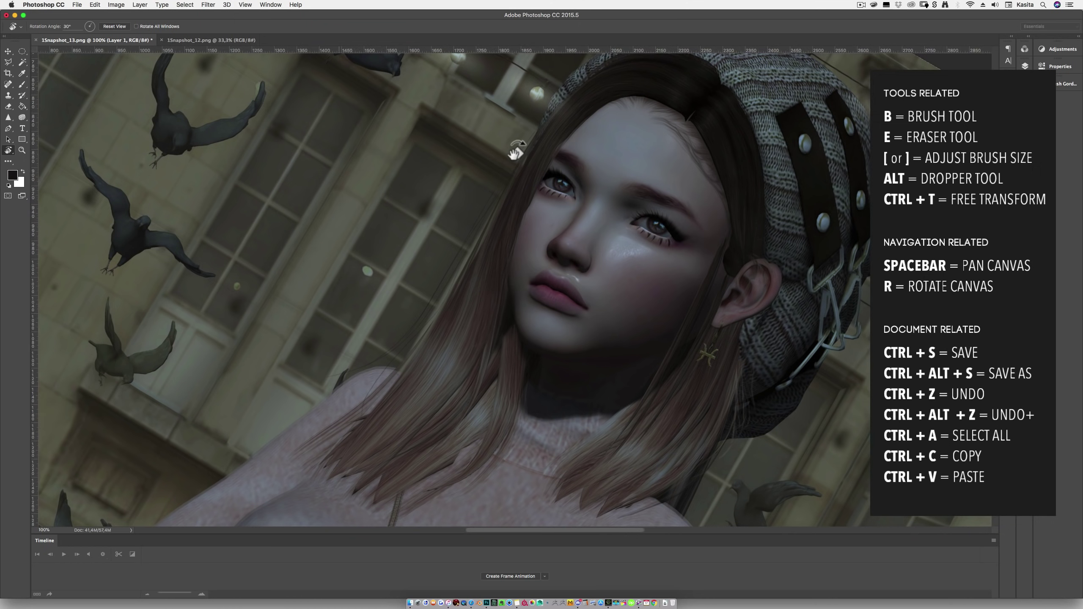
{"action": "key", "text": "b"}
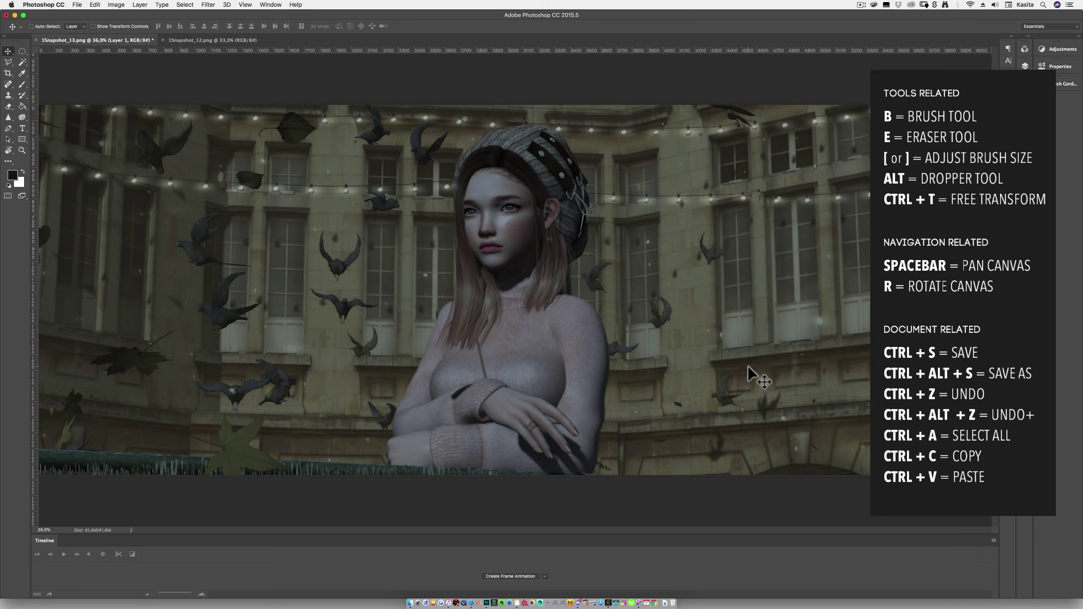
- Save the document as File.psd in Photoshop format, keeping layers and Maximize Compatibility enabled
{"action": "left_click", "coordinate": [77, 4]}
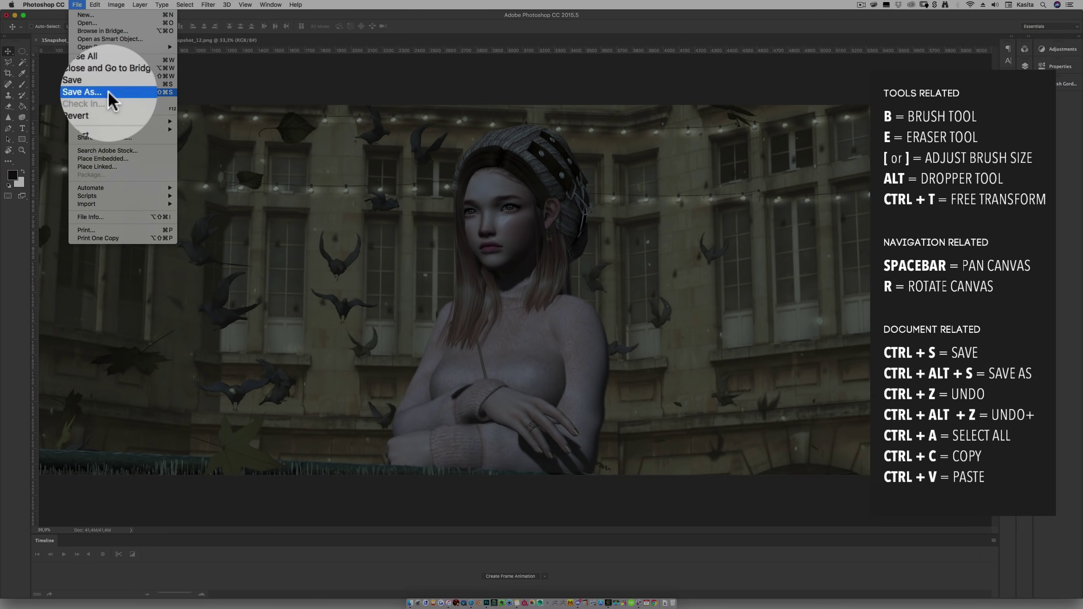
{"action": "left_click", "coordinate": [469, 103]}
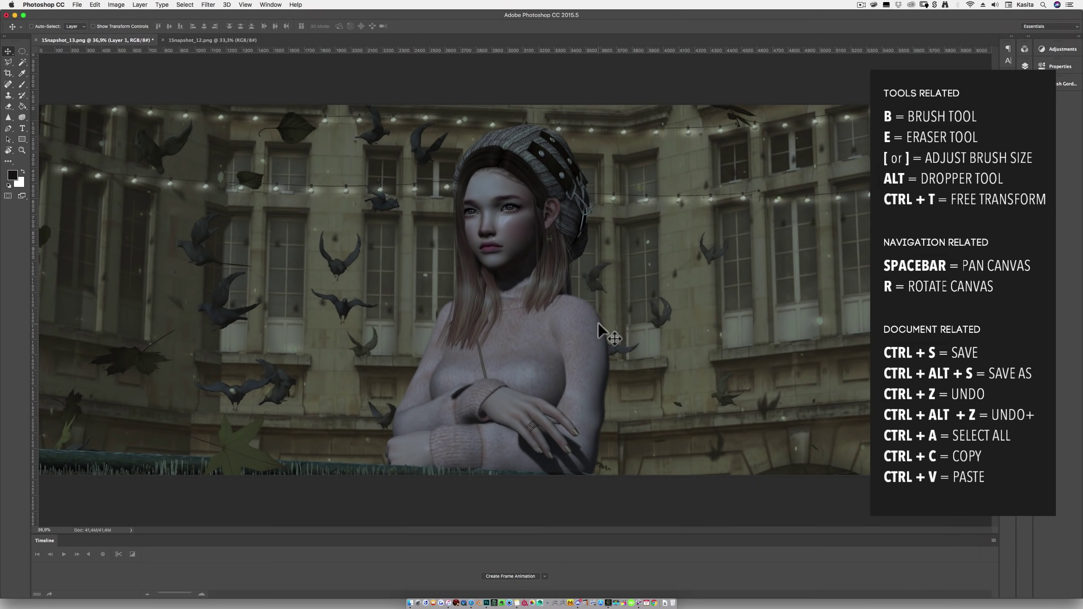
{"action": "key", "text": "super+s"}
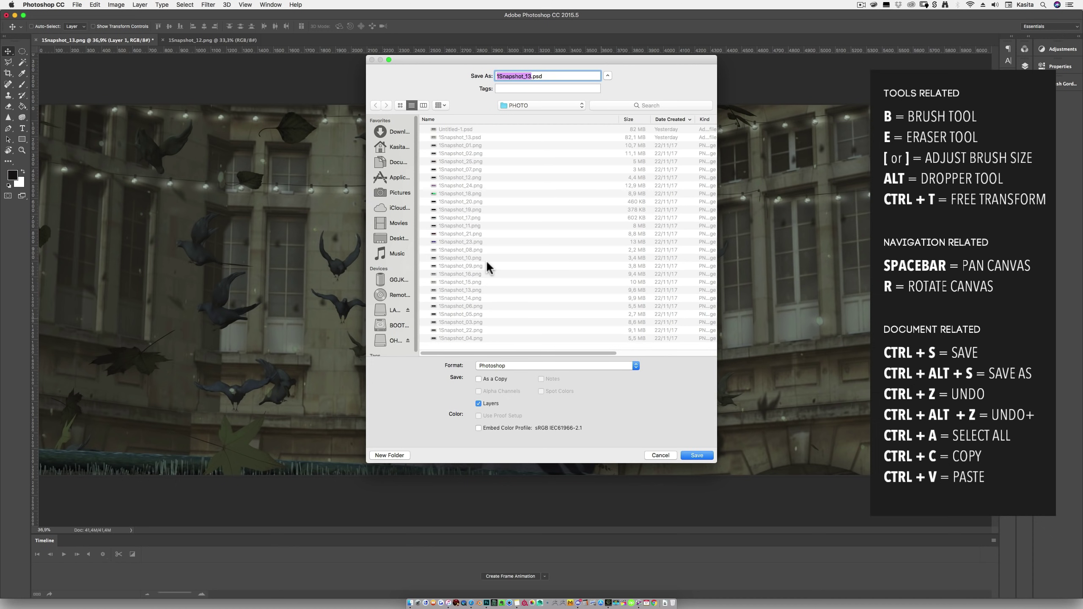
{"action": "type", "text": "File"}
{"action": "left_click", "coordinate": [696, 456]}
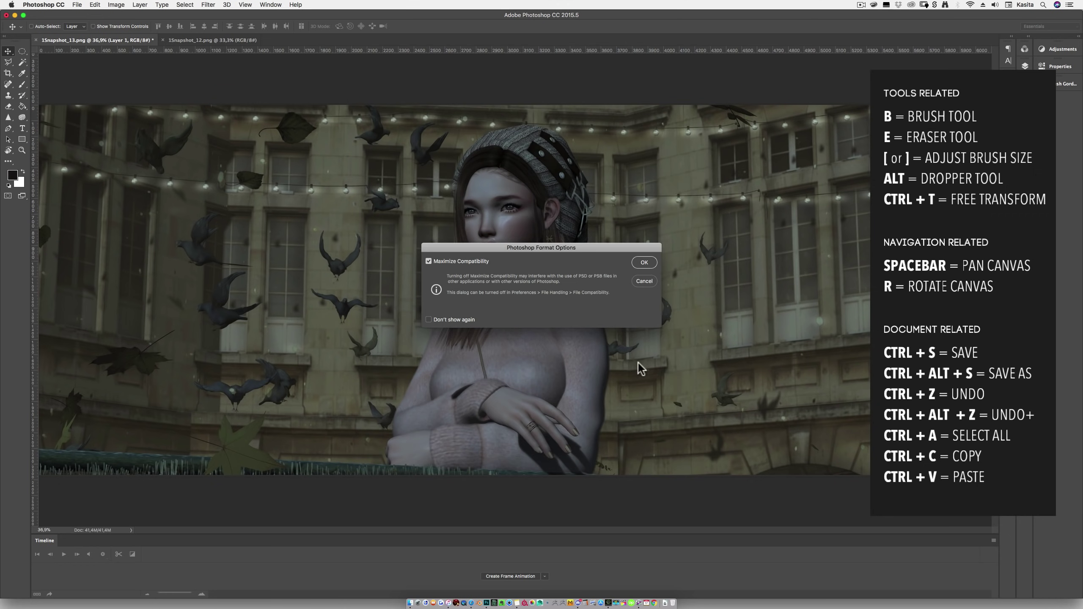
{"action": "left_click", "coordinate": [644, 262]}
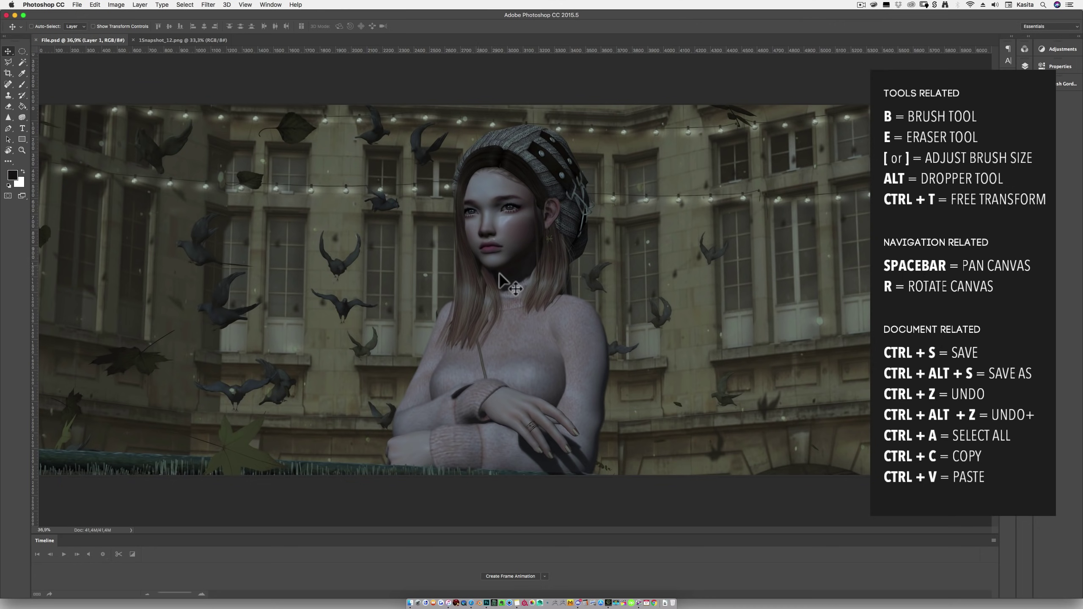
- Save the file with a black test brush stroke beside the hat, and undo that stroke
{"action": "key", "text": "b"}
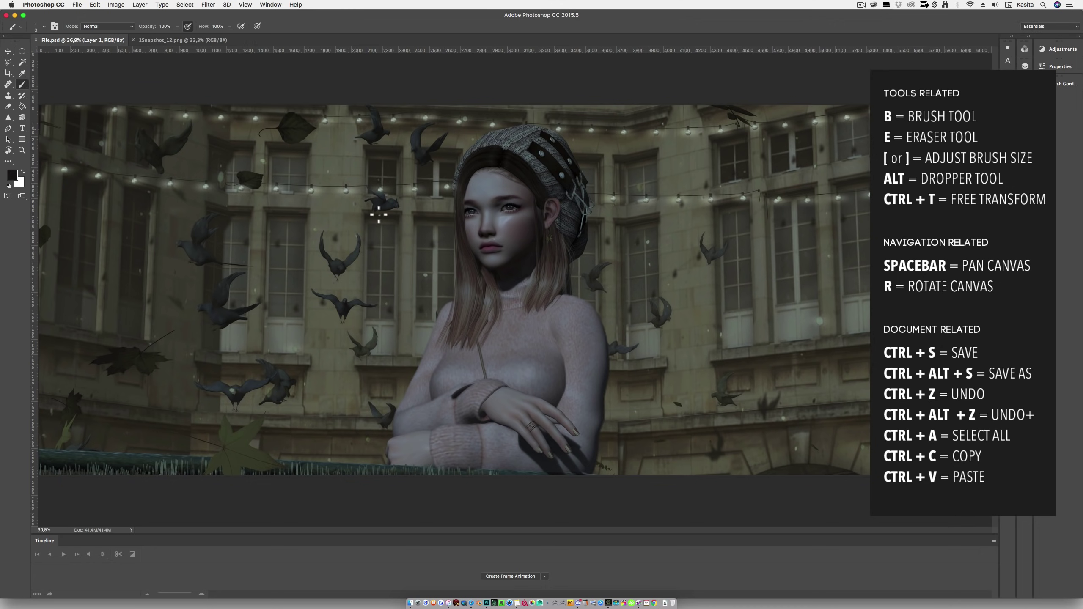
{"action": "left_click_drag", "start_coordinate": [586, 205], "coordinate": [764, 204]}
{"action": "key", "text": "super+s"}
{"action": "key", "text": "super+z"}
- Save a copy of the document as File copy.psd in Photoshop format with layers
{"action": "key", "text": "alt+super+s"}
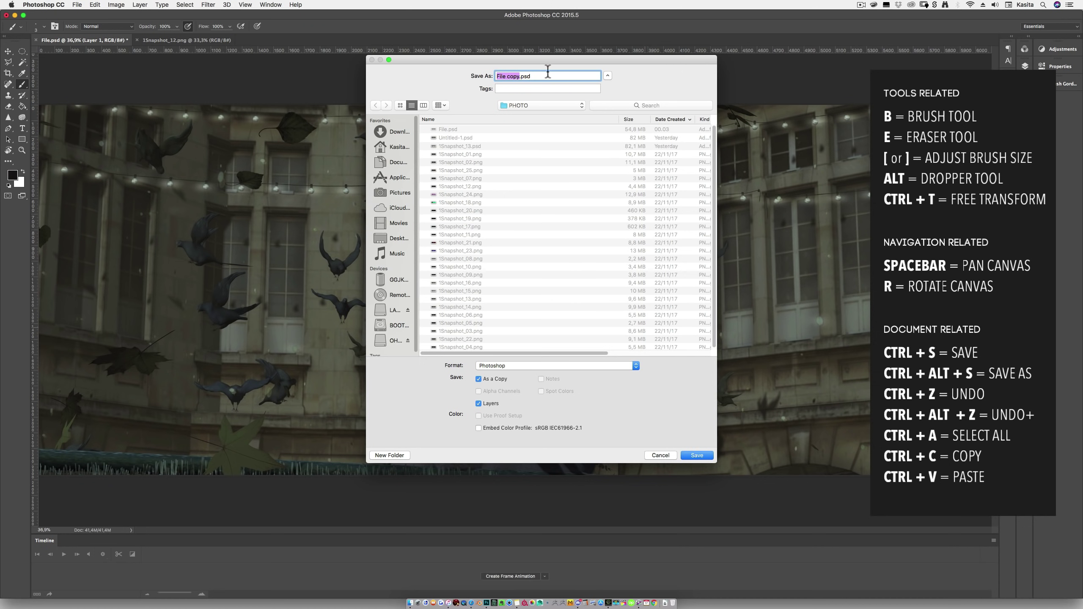
{"action": "key", "text": "Return"}
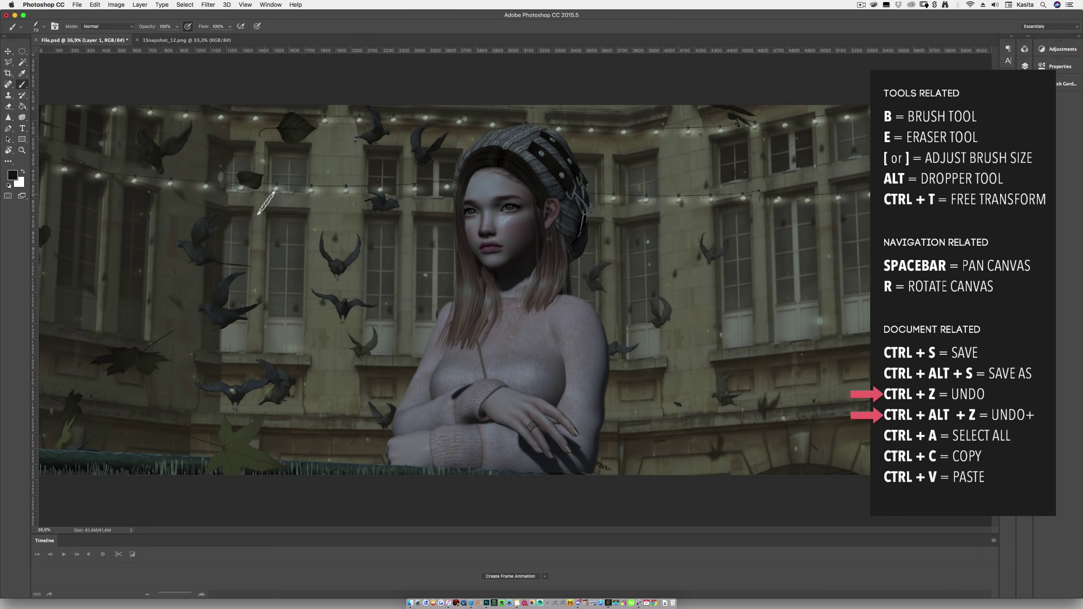
- Paint two dark zigzags, one above the other, over the windows beside the face, and undo and restore the lower one
{"action": "mouse_move", "coordinate": [254, 189]}
{"action": "left_mouse_down"}
{"action": "mouse_move", "coordinate": [275, 240]}
{"action": "mouse_move", "coordinate": [322, 202]}
{"action": "mouse_move", "coordinate": [365, 226]}
{"action": "mouse_move", "coordinate": [443, 179]}
{"action": "left_mouse_up"}
{"action": "mouse_move", "coordinate": [281, 261]}
{"action": "left_mouse_down"}
{"action": "mouse_move", "coordinate": [299, 295]}
{"action": "mouse_move", "coordinate": [474, 248]}
{"action": "left_mouse_up"}
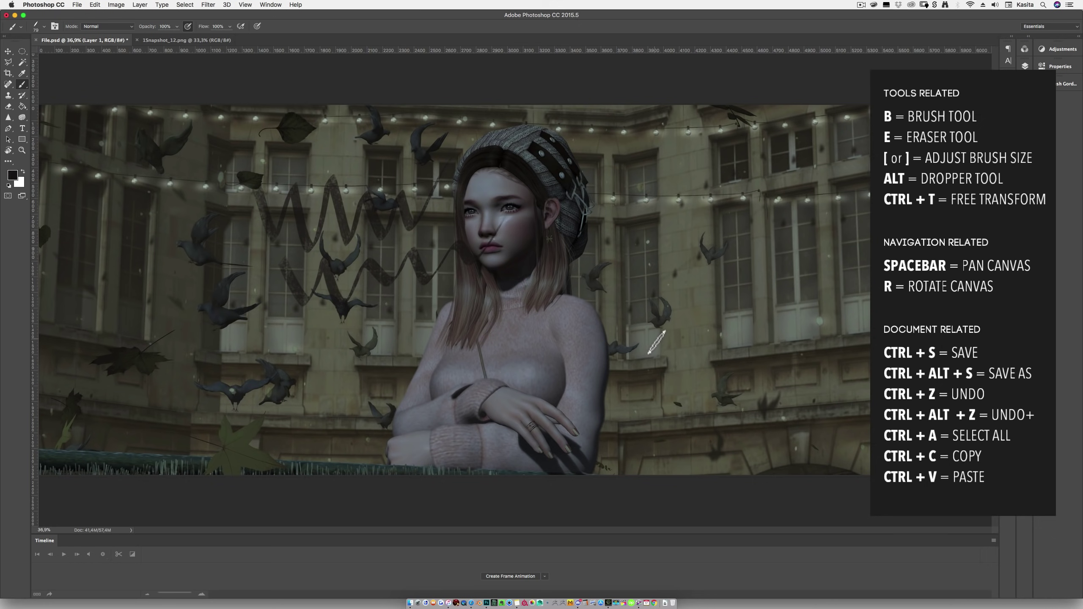
{"action": "key", "text": "super+z"}
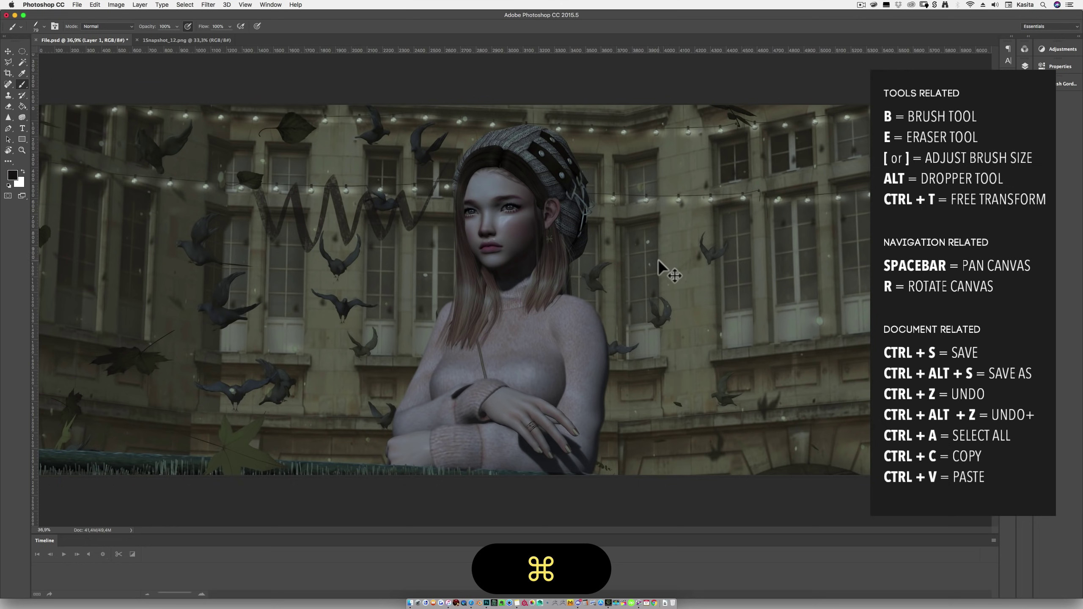
{"action": "key", "text": "super+z"}
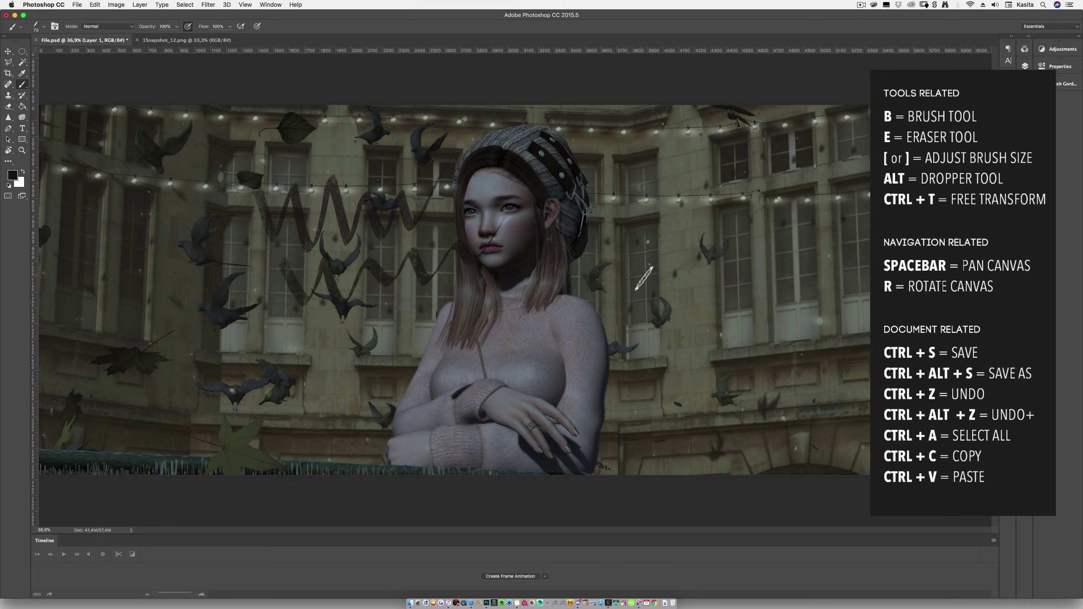
- Undo the lower dark zigzag and step back in history to remove the upper one
{"action": "key", "text": "super"}
{"action": "key", "text": "super+z"}
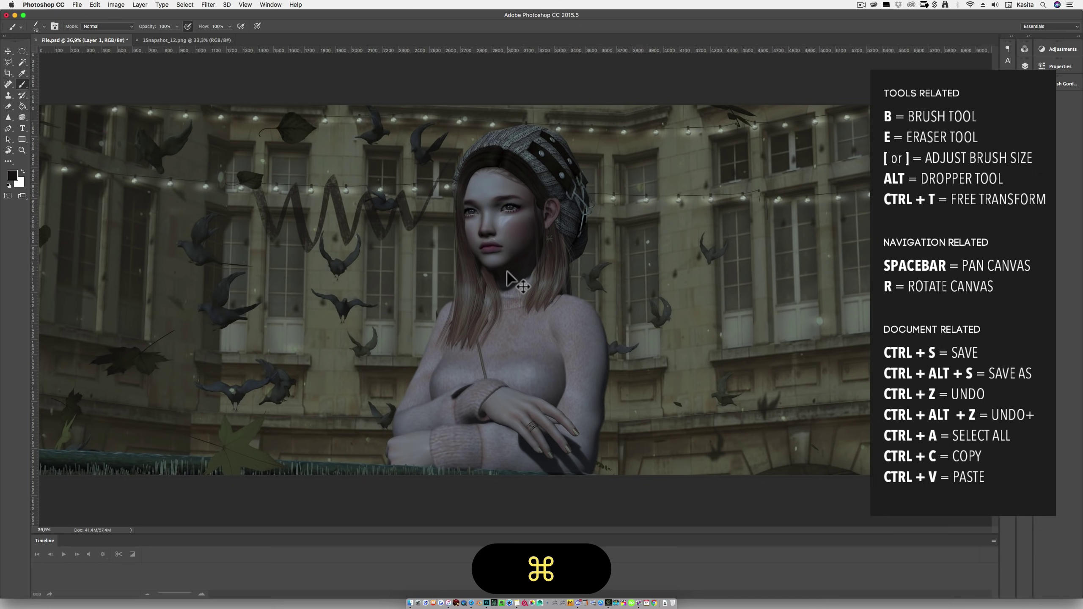
{"action": "key", "text": "alt+super+z"}
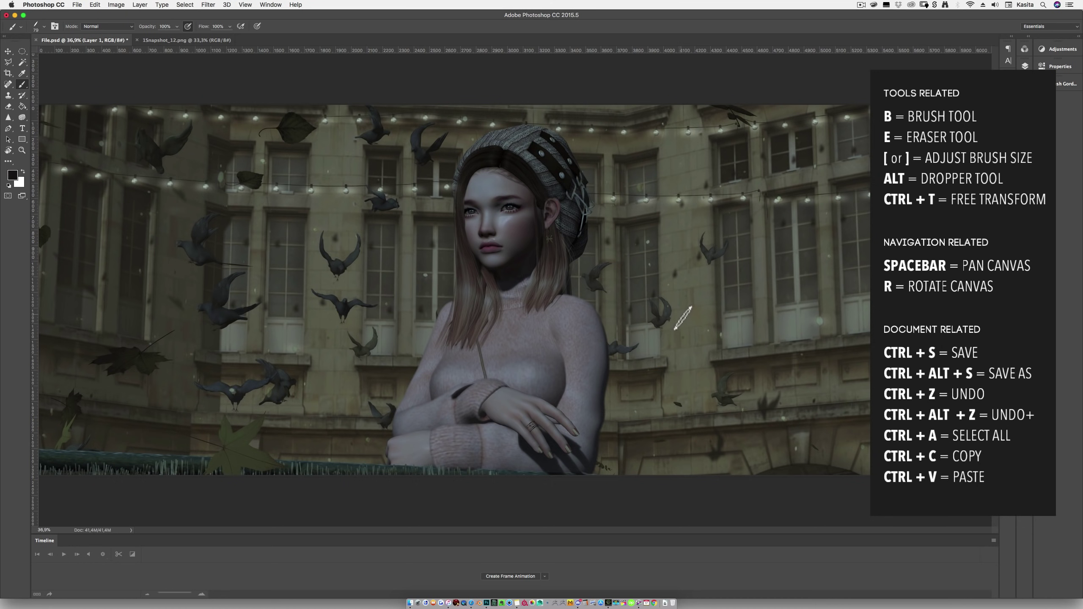
- Copy the entire 1Snapshot_12.png image and paste it into File.psd
{"action": "key", "text": "v"}
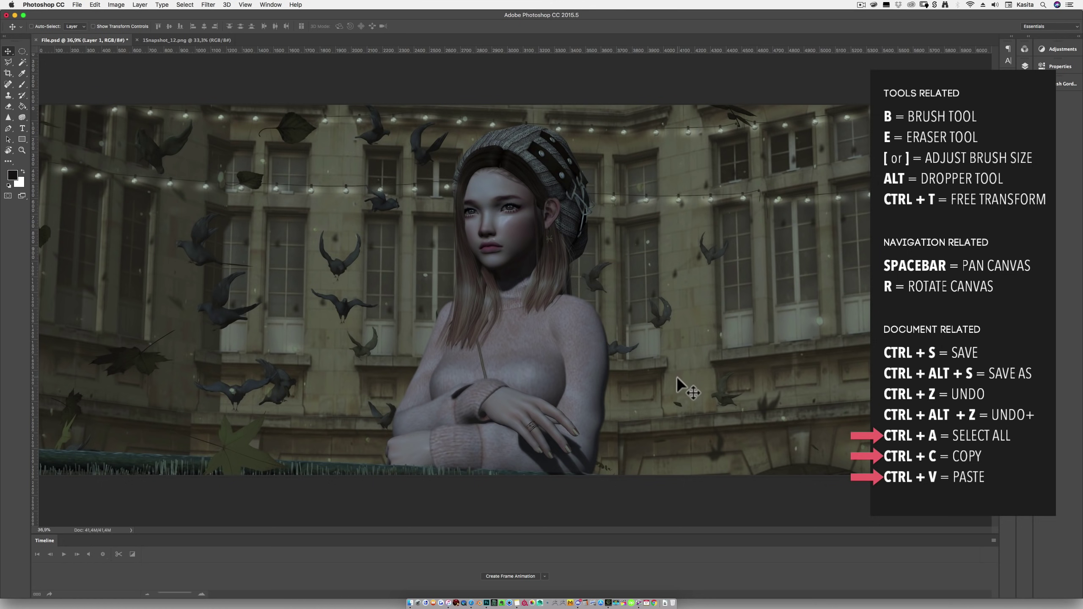
{"action": "left_click", "coordinate": [188, 41]}
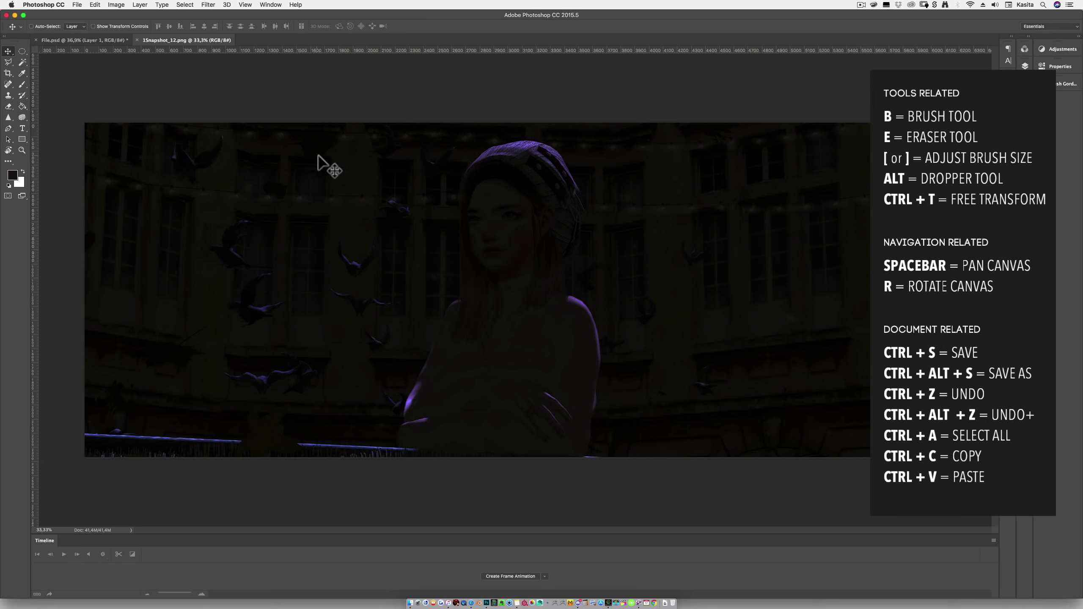
{"action": "key", "text": "super"}
{"action": "key", "text": "super+a"}
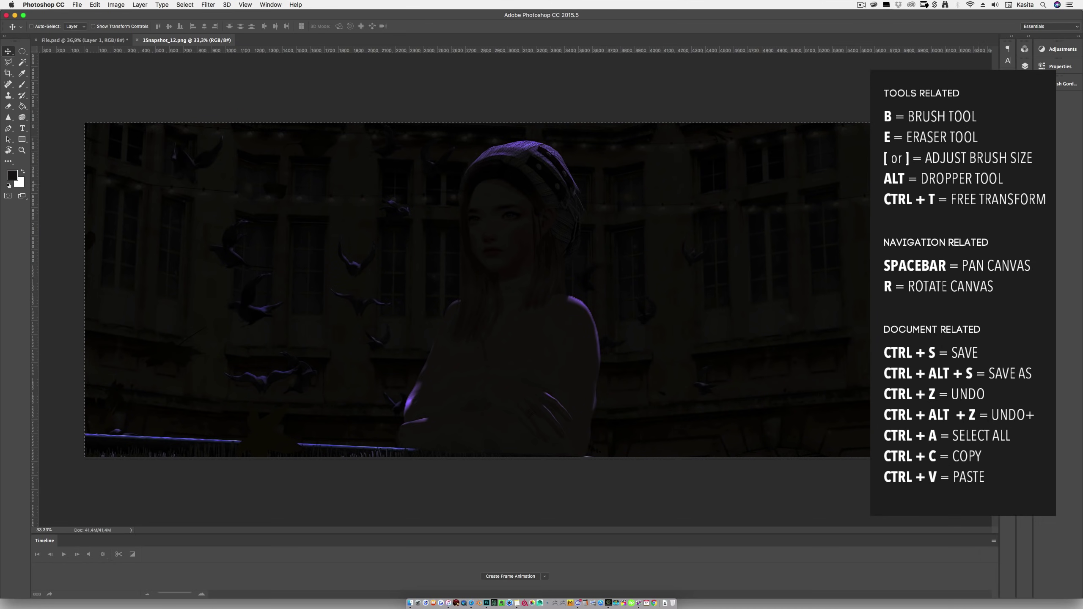
{"action": "key", "text": "super"}
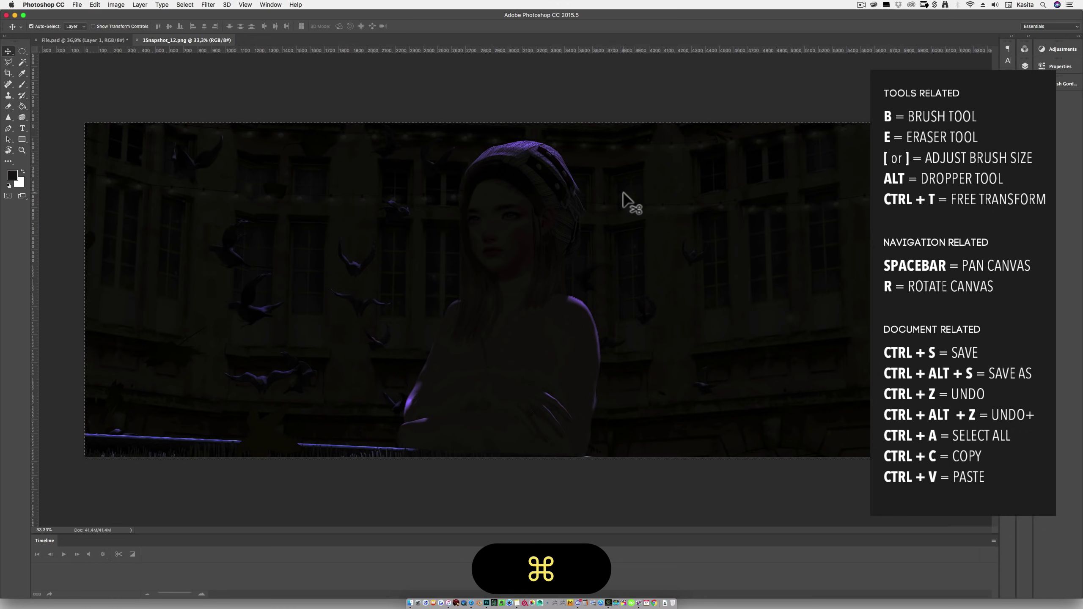
{"action": "key", "text": "super+c"}
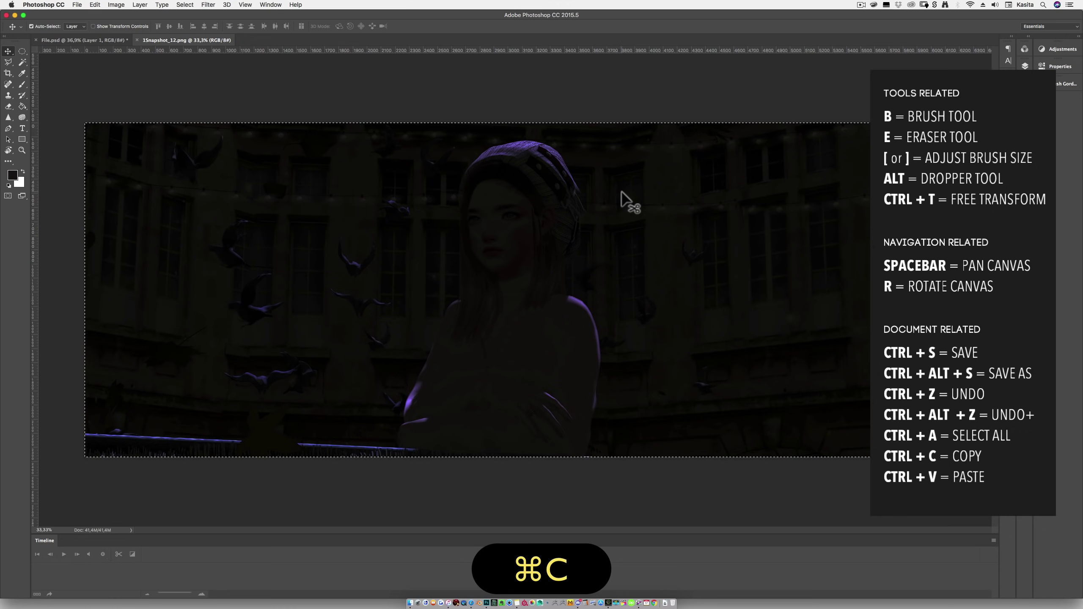
{"action": "left_click", "coordinate": [77, 39]}
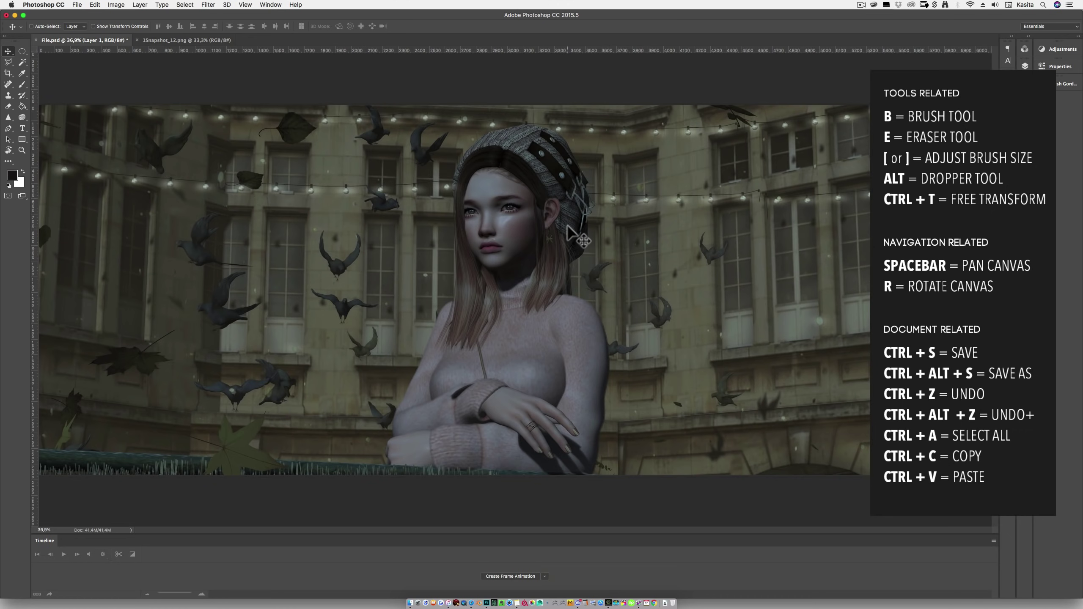
{"action": "key", "text": "super+v"}
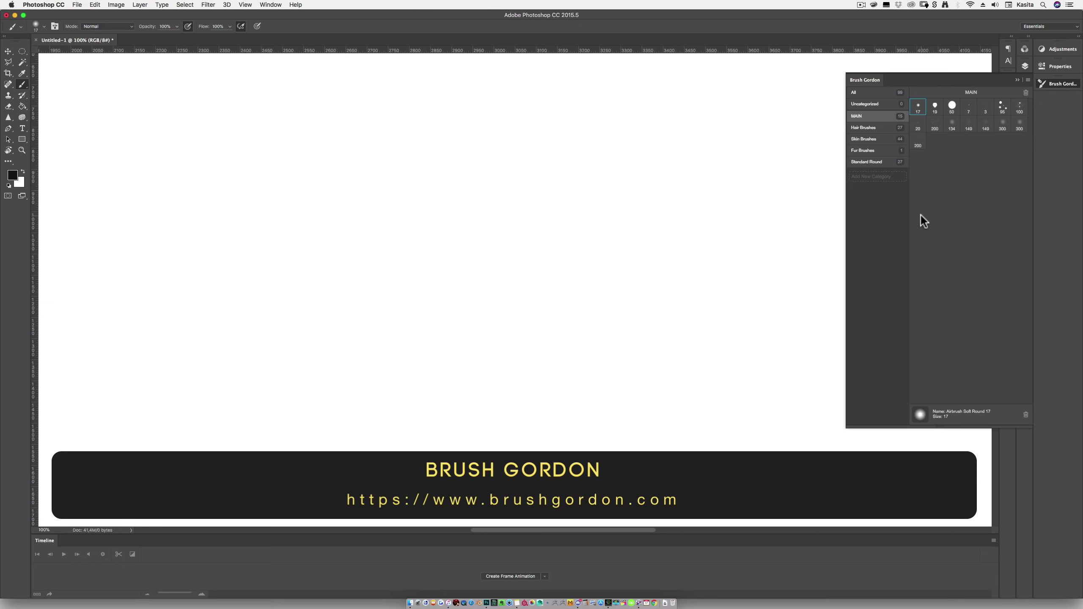
- Examine the standard brush preset picker and its options list, and compare it with the brushes in Brush Gordon's MAIN category
{"action": "right_click", "coordinate": [413, 183]}
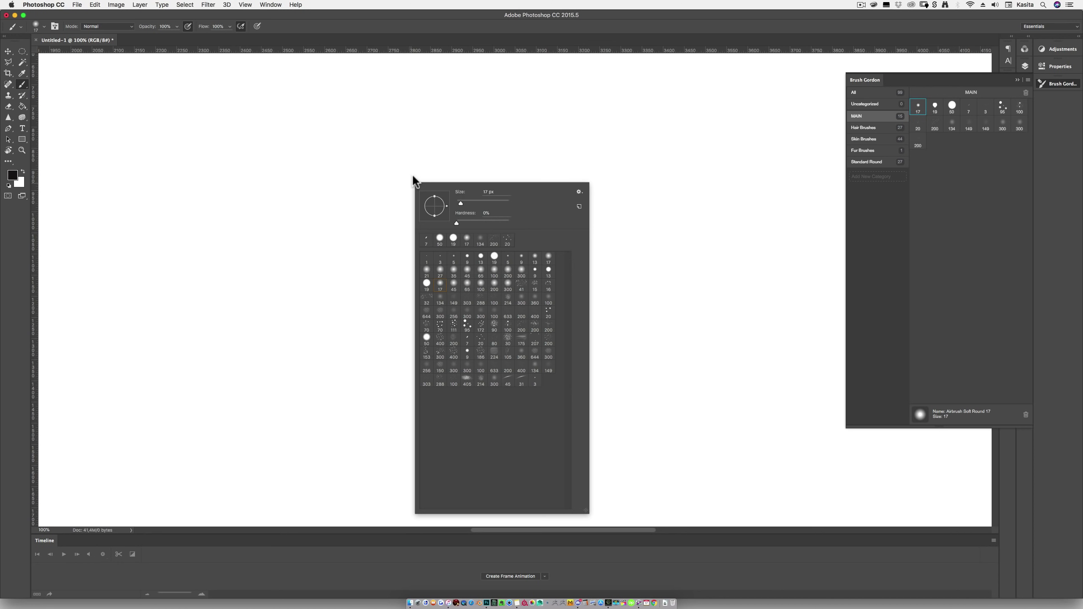
{"action": "left_click_drag", "start_coordinate": [546, 252], "coordinate": [547, 254]}
{"action": "left_click", "coordinate": [976, 180]}
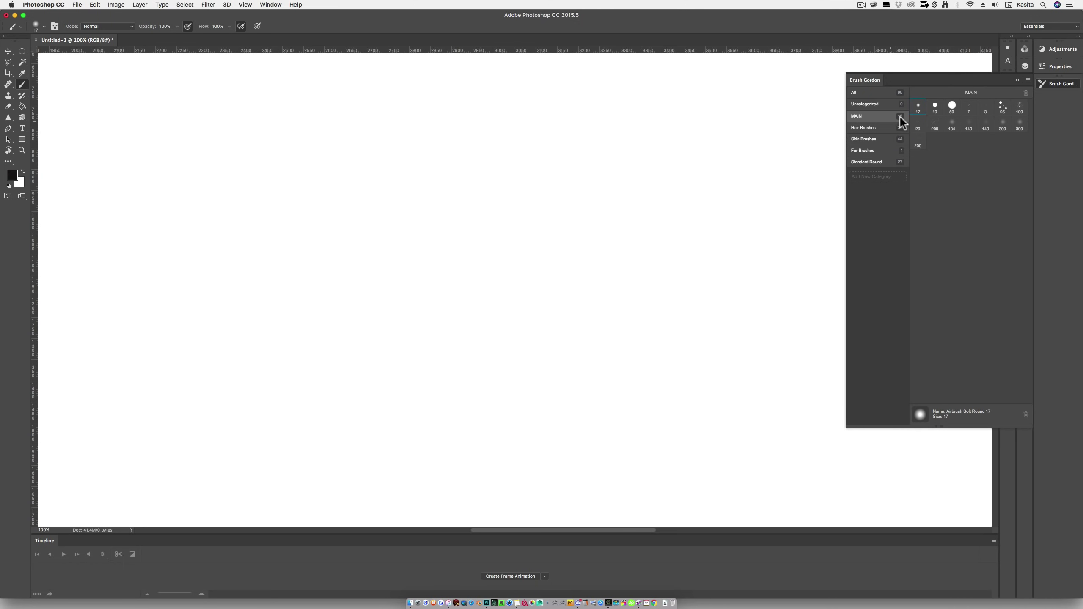
{"action": "mouse_move", "coordinate": [918, 112]}
{"action": "left_mouse_down"}
{"action": "mouse_move", "coordinate": [948, 106]}
{"action": "mouse_move", "coordinate": [918, 107]}
{"action": "left_mouse_up"}
{"action": "right_click", "coordinate": [331, 151]}
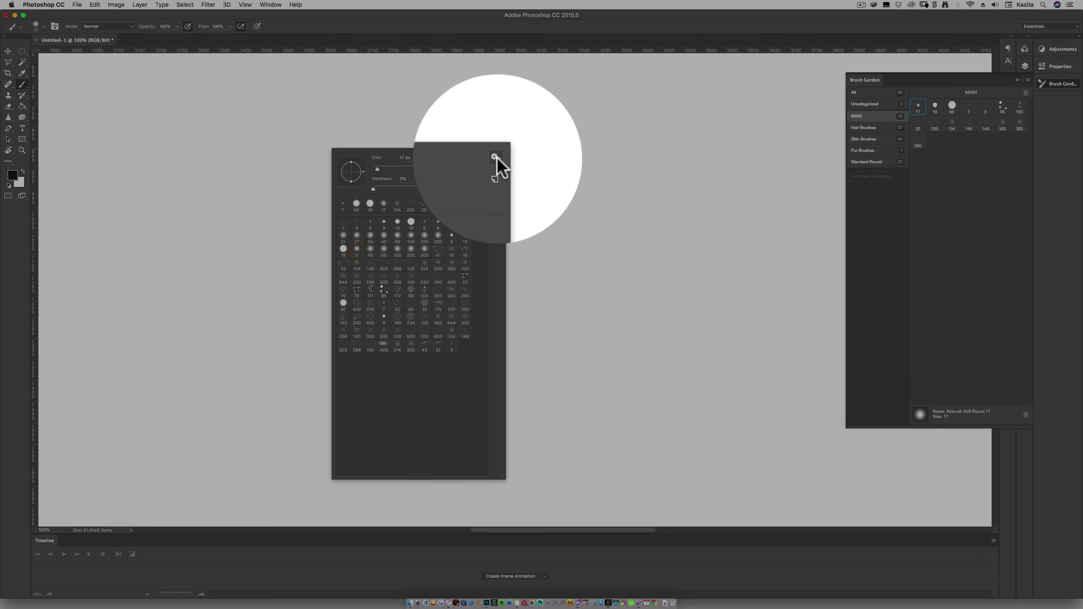
{"action": "left_click", "coordinate": [495, 157]}
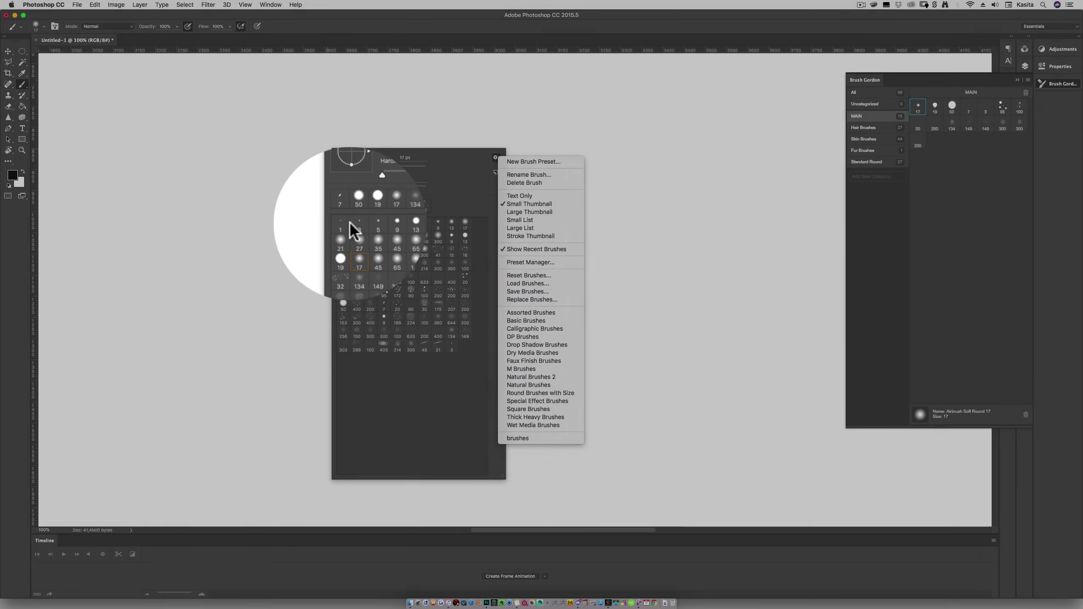
- Try presets among the default round brushes: the 1 px hard round, the soft 17 px and the hard 19 px airbrush
{"action": "left_click", "coordinate": [343, 232]}
{"action": "left_click", "coordinate": [424, 247]}
{"action": "left_click", "coordinate": [346, 223], "text": "shift"}
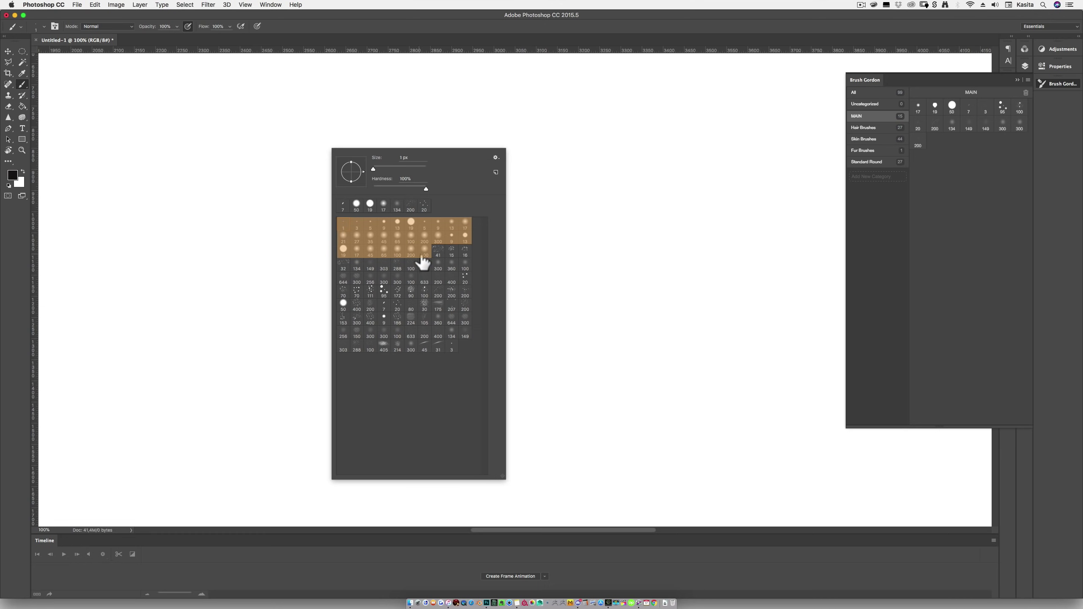
{"action": "left_click", "coordinate": [357, 253]}
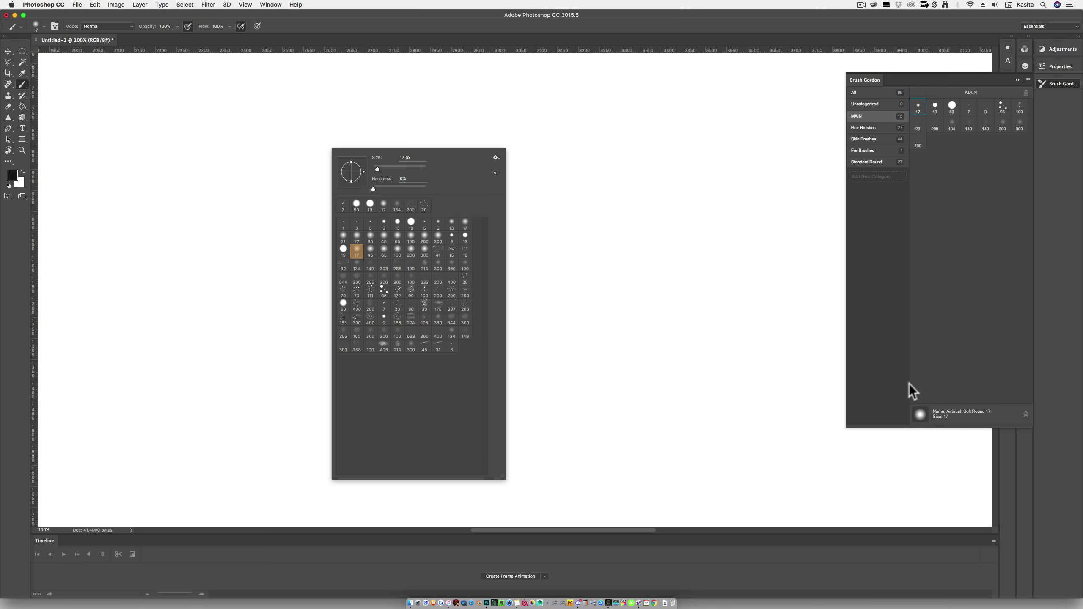
{"action": "left_click", "coordinate": [343, 251]}
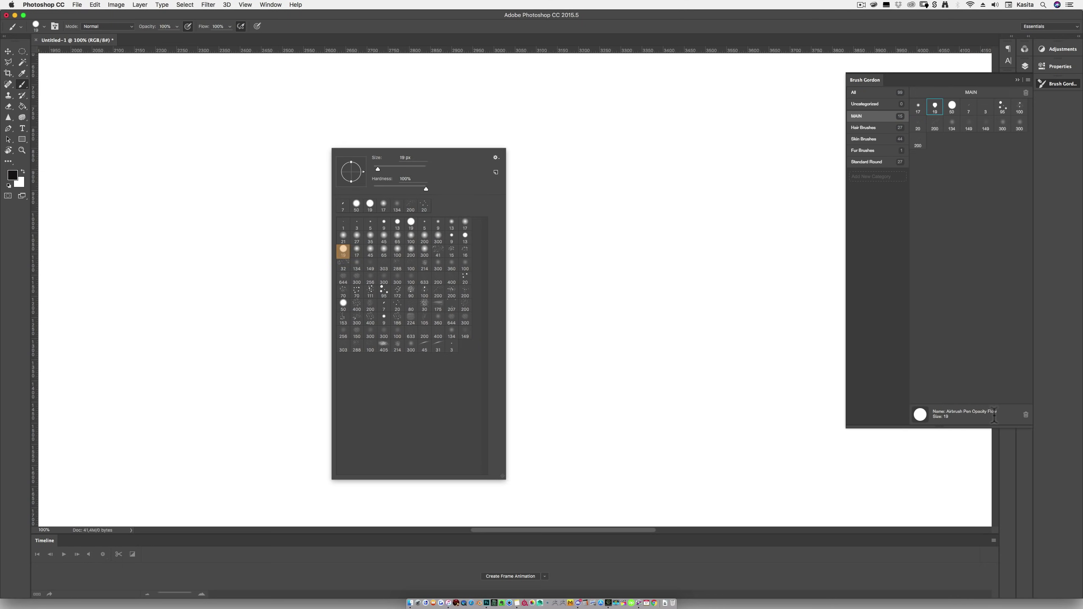
- Paint two long horizontal strokes near the top of the blank canvas with the Airbrush Soft Round 17 brush
{"action": "left_click", "coordinate": [918, 106]}
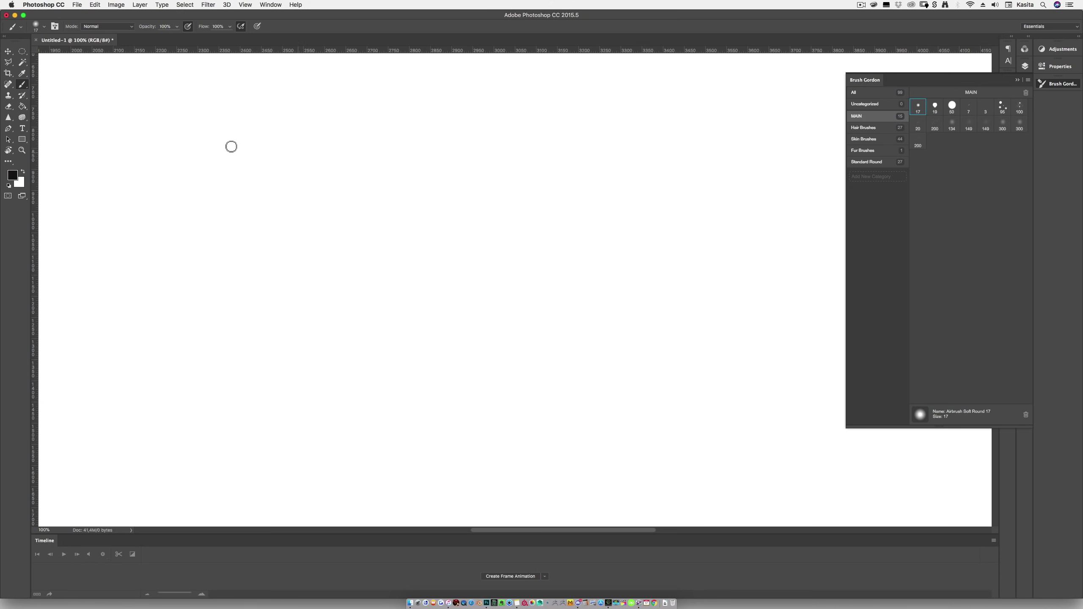
{"action": "mouse_move", "coordinate": [115, 111]}
{"action": "left_mouse_down"}
{"action": "mouse_move", "coordinate": [427, 118]}
{"action": "mouse_move", "coordinate": [91, 111]}
{"action": "mouse_move", "coordinate": [463, 109]}
{"action": "left_mouse_up"}
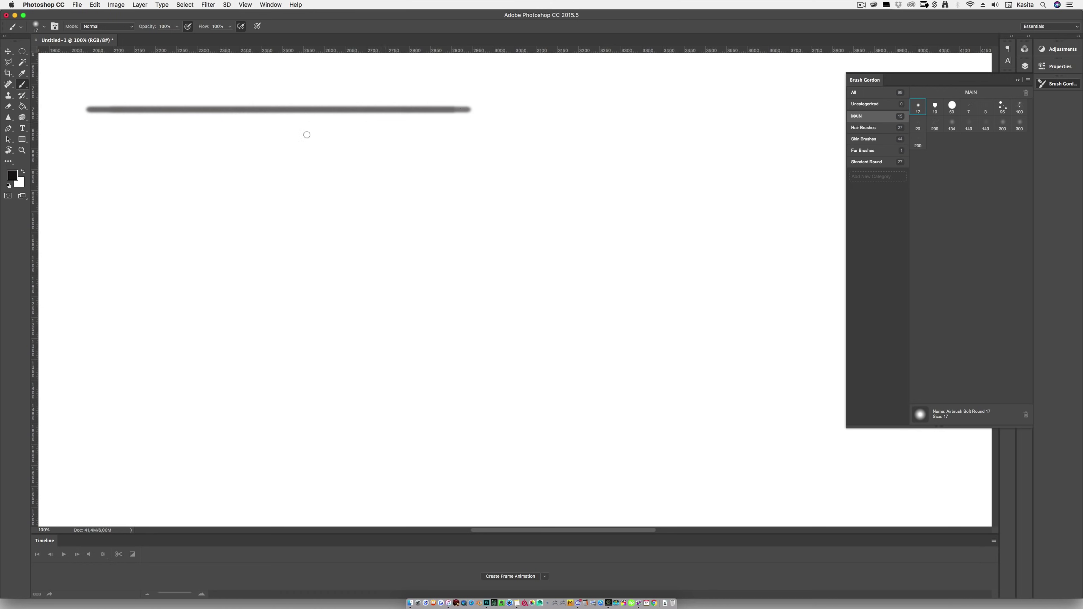
{"action": "mouse_move", "coordinate": [108, 128]}
{"action": "left_mouse_down"}
{"action": "mouse_move", "coordinate": [403, 127]}
{"action": "mouse_move", "coordinate": [101, 122]}
{"action": "mouse_move", "coordinate": [380, 129]}
{"action": "mouse_move", "coordinate": [237, 135]}
{"action": "mouse_move", "coordinate": [259, 138]}
{"action": "mouse_move", "coordinate": [293, 132]}
{"action": "mouse_move", "coordinate": [186, 128]}
{"action": "mouse_move", "coordinate": [311, 135]}
{"action": "mouse_move", "coordinate": [215, 141]}
{"action": "mouse_move", "coordinate": [442, 146]}
{"action": "left_mouse_up"}
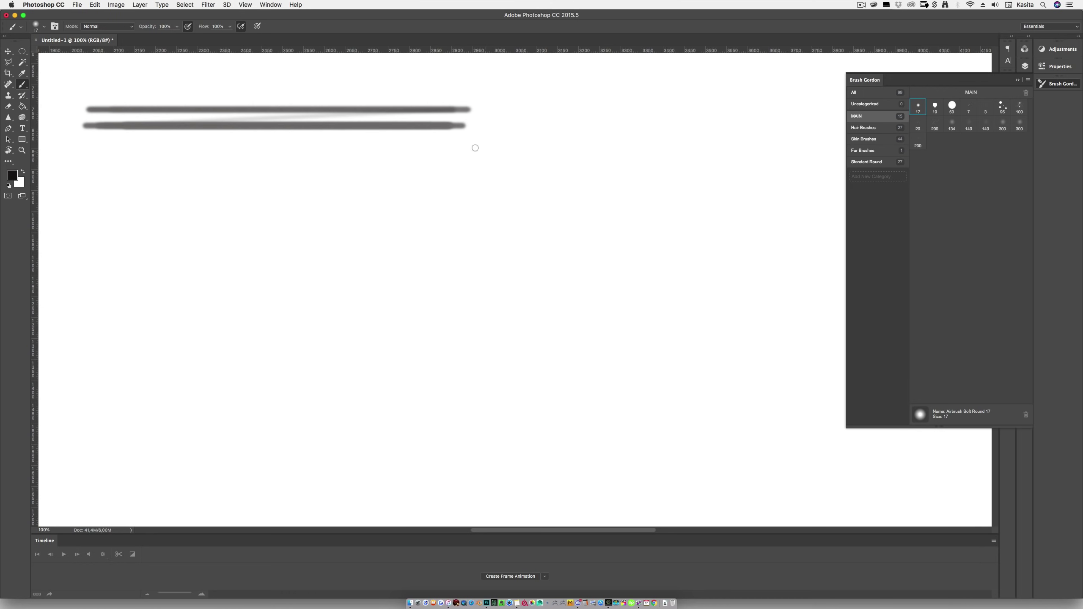
- Paint two long horizontal strokes below the soft ones with the size 19 Airbrush Pen Opacity Flow brush, and reselect Airbrush Soft Round 17
{"action": "left_click", "coordinate": [935, 106]}
{"action": "mouse_move", "coordinate": [106, 145]}
{"action": "left_mouse_down"}
{"action": "mouse_move", "coordinate": [472, 152]}
{"action": "mouse_move", "coordinate": [149, 143]}
{"action": "mouse_move", "coordinate": [454, 146]}
{"action": "left_mouse_up"}
{"action": "mouse_move", "coordinate": [106, 165]}
{"action": "left_mouse_down"}
{"action": "mouse_move", "coordinate": [447, 164]}
{"action": "mouse_move", "coordinate": [427, 173]}
{"action": "left_mouse_up"}
{"action": "left_click", "coordinate": [917, 107]}
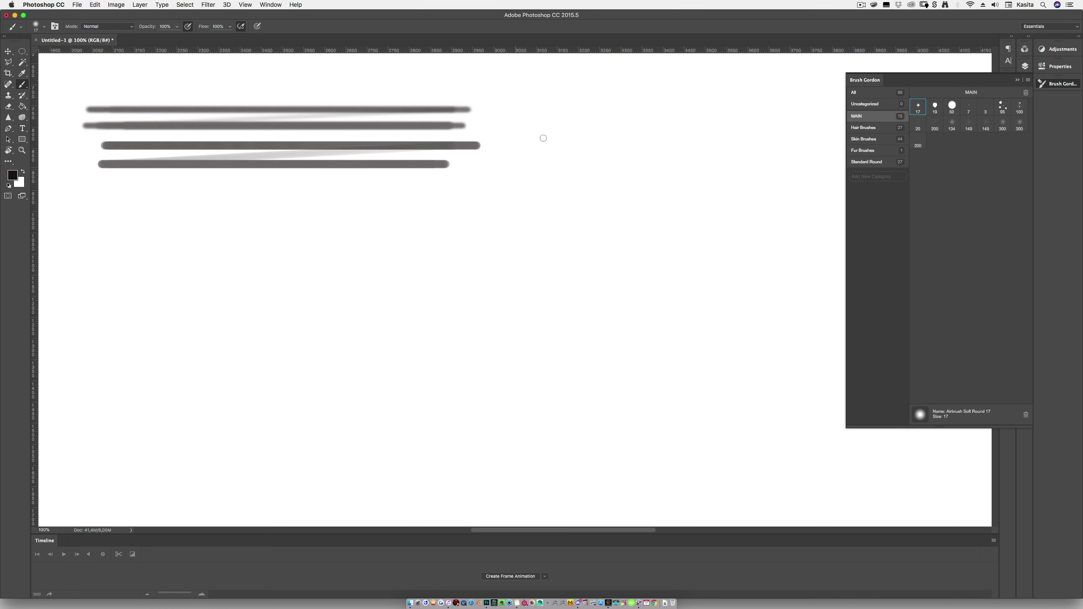
- Reduce the Airbrush Pen Opacity Flow brush size, then draw a zigzag and an underlined handwritten "hello" below the horizontal strokes
{"action": "left_click", "coordinate": [935, 110]}
{"action": "right_click", "coordinate": [268, 209]}
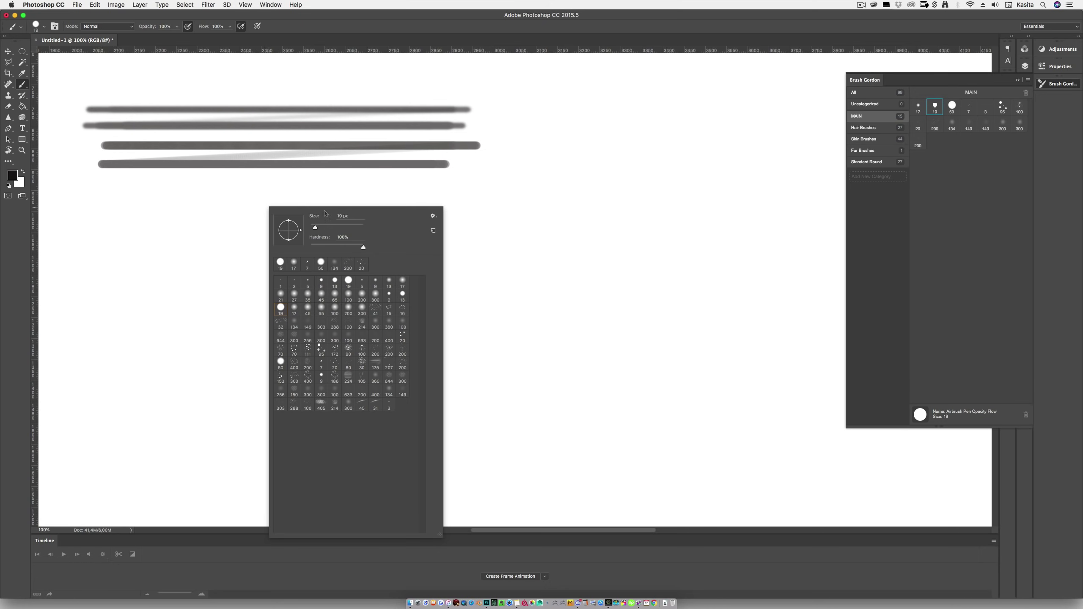
{"action": "left_click_drag", "start_coordinate": [313, 226], "coordinate": [312, 228]}
{"action": "key", "text": "Return"}
{"action": "mouse_move", "coordinate": [157, 170]}
{"action": "left_mouse_down"}
{"action": "mouse_move", "coordinate": [198, 192]}
{"action": "mouse_move", "coordinate": [277, 170]}
{"action": "mouse_move", "coordinate": [275, 203]}
{"action": "mouse_move", "coordinate": [316, 177]}
{"action": "mouse_move", "coordinate": [341, 184]}
{"action": "left_mouse_up"}
{"action": "left_click_drag", "start_coordinate": [344, 174], "coordinate": [343, 175]}
{"action": "left_click_drag", "start_coordinate": [304, 210], "coordinate": [353, 209]}
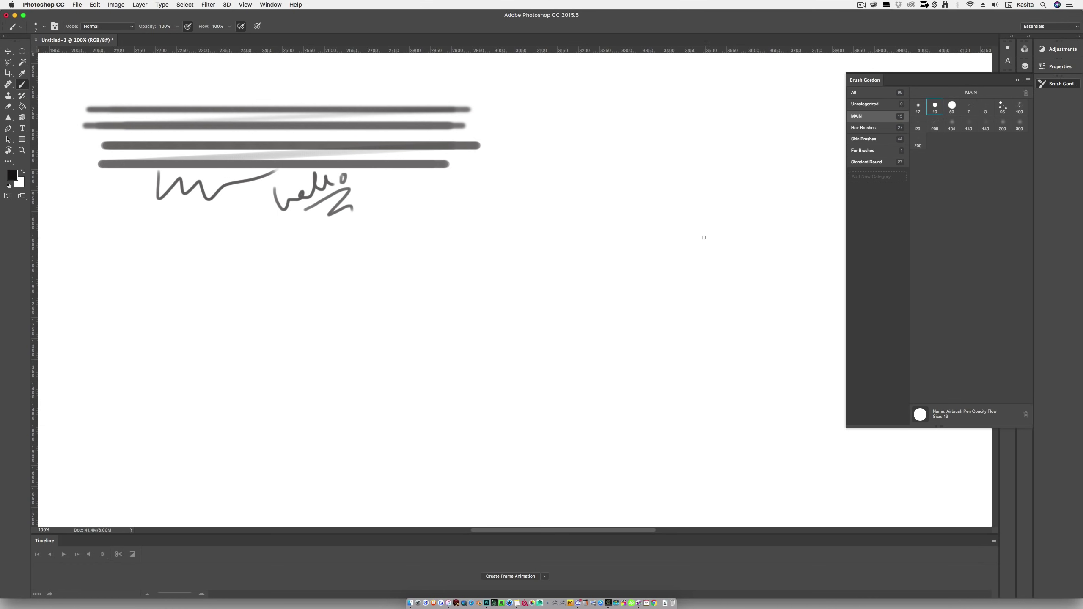
- Paint a thick horizontal textured band below the handwriting with the rahll - Textured Round brush at size 50
{"action": "left_click", "coordinate": [952, 106]}
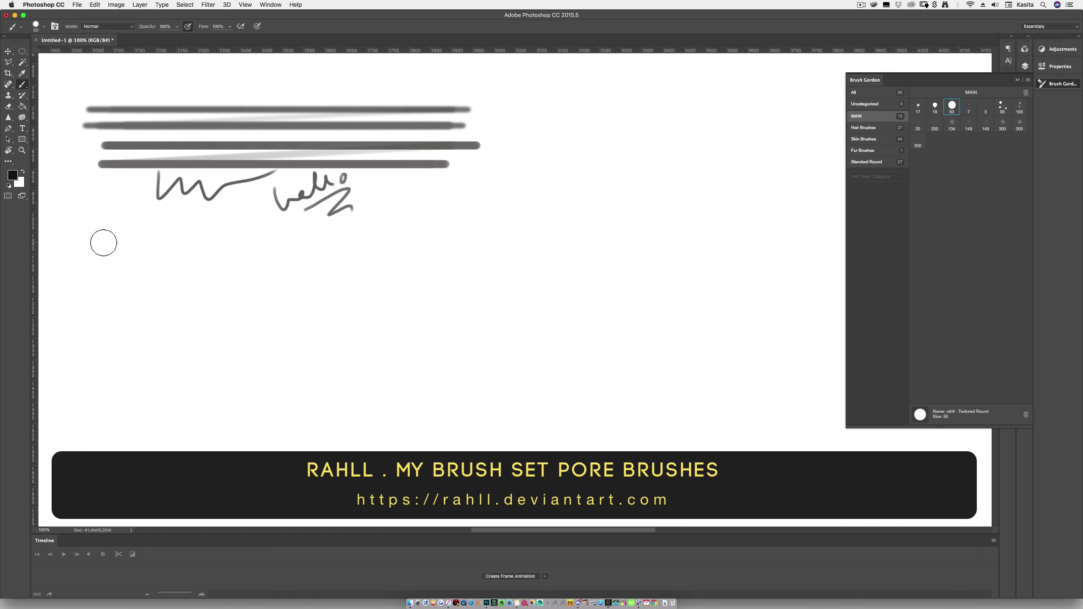
{"action": "left_click_drag", "start_coordinate": [94, 237], "coordinate": [171, 238]}
{"action": "mouse_move", "coordinate": [243, 247]}
{"action": "left_mouse_down"}
{"action": "mouse_move", "coordinate": [314, 254]}
{"action": "mouse_move", "coordinate": [88, 242]}
{"action": "left_mouse_up"}
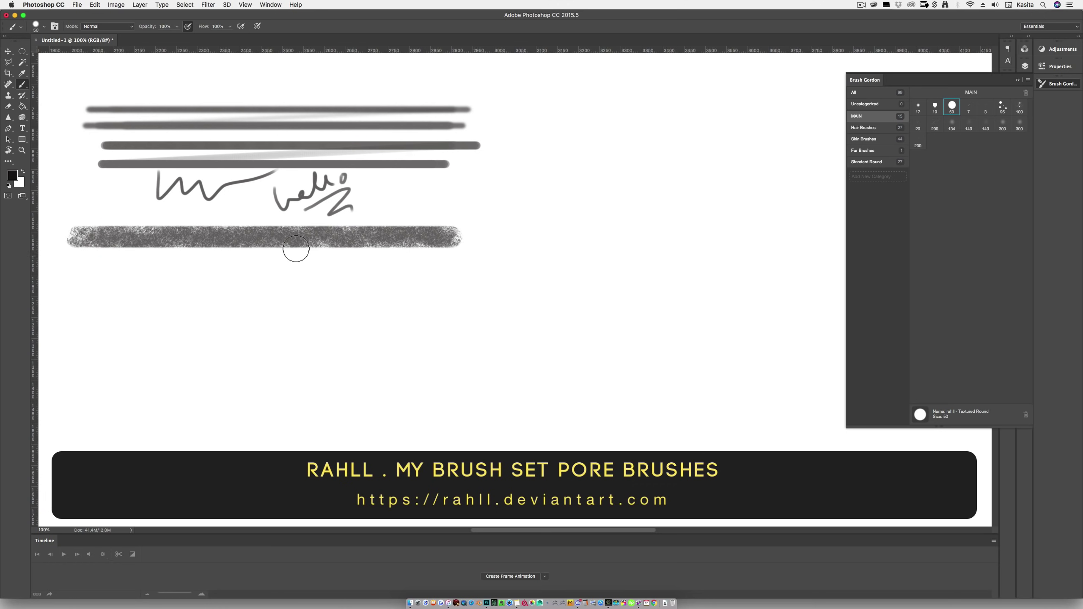
- Set the textured round brush to 3 px and paint thin, wavy vertical hair strands beside the horizontal strokes
{"action": "right_click", "coordinate": [452, 157]}
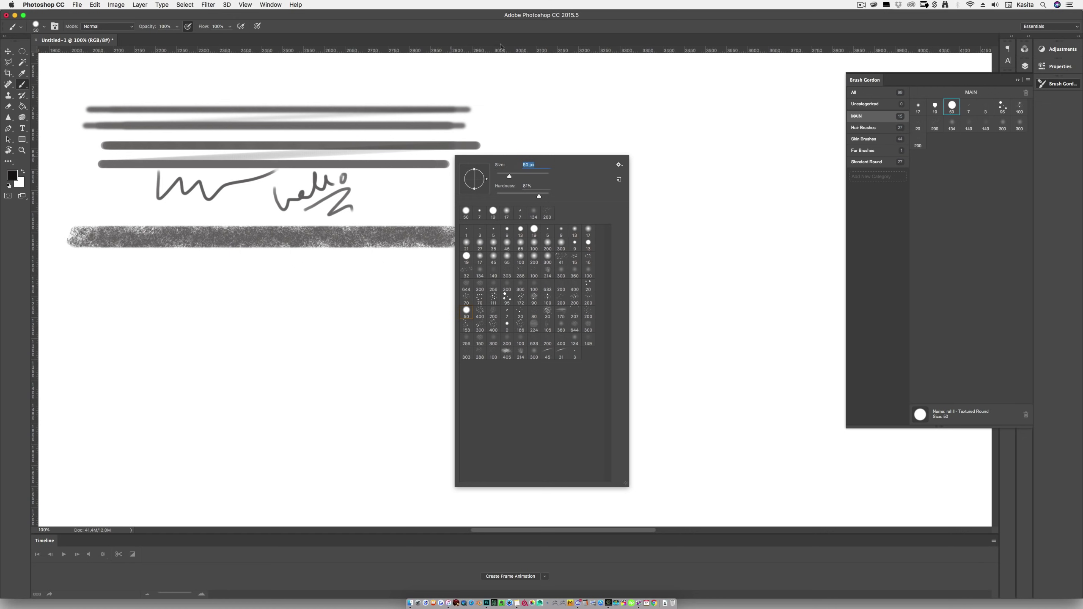
{"action": "type", "text": "3"}
{"action": "key", "text": "Return"}
{"action": "mouse_move", "coordinate": [498, 109]}
{"action": "left_mouse_down"}
{"action": "mouse_move", "coordinate": [508, 163]}
{"action": "mouse_move", "coordinate": [506, 147]}
{"action": "mouse_move", "coordinate": [493, 224]}
{"action": "left_mouse_up"}
{"action": "left_click_drag", "start_coordinate": [508, 171], "coordinate": [491, 244]}
{"action": "mouse_move", "coordinate": [507, 197]}
{"action": "left_mouse_down"}
{"action": "mouse_move", "coordinate": [501, 252]}
{"action": "mouse_move", "coordinate": [486, 277]}
{"action": "left_mouse_up"}
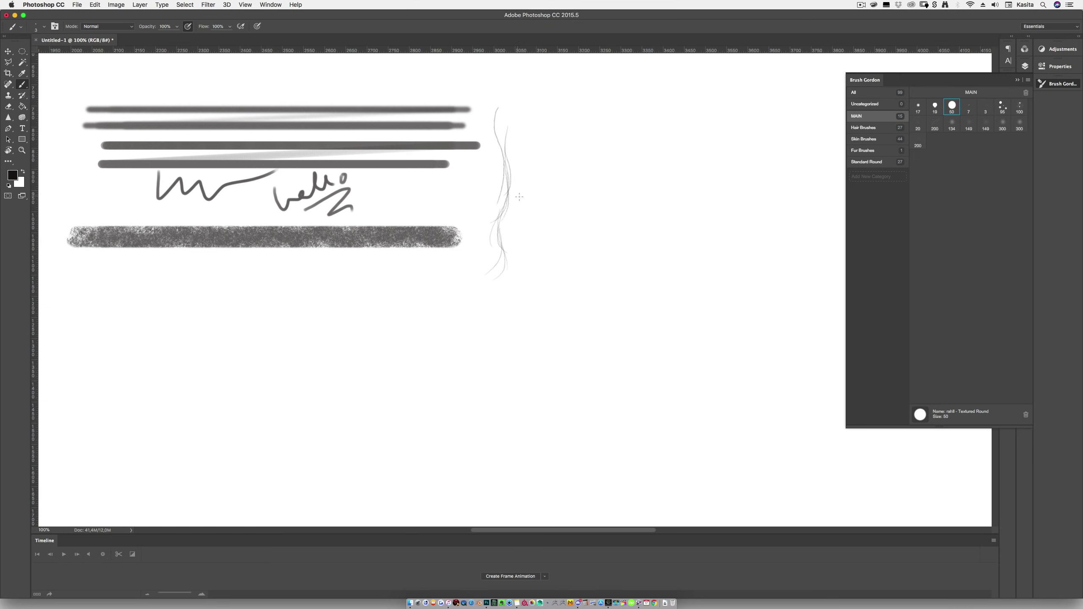
- With the Hard Elliptical 7 brush, paint a wavy vertical strand, then set the size to 3 px and add finer strands beside it
{"action": "left_click", "coordinate": [968, 107]}
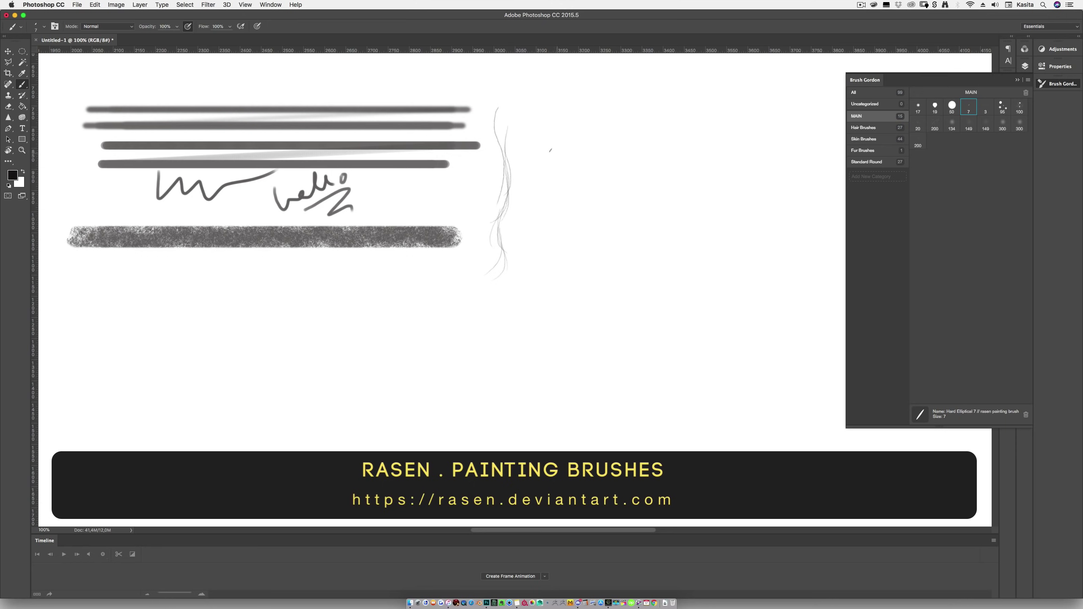
{"action": "mouse_move", "coordinate": [546, 119]}
{"action": "left_mouse_down"}
{"action": "mouse_move", "coordinate": [525, 187]}
{"action": "mouse_move", "coordinate": [529, 217]}
{"action": "left_mouse_up"}
{"action": "right_click", "coordinate": [548, 152]}
{"action": "left_click", "coordinate": [629, 160]}
{"action": "type", "text": "3"}
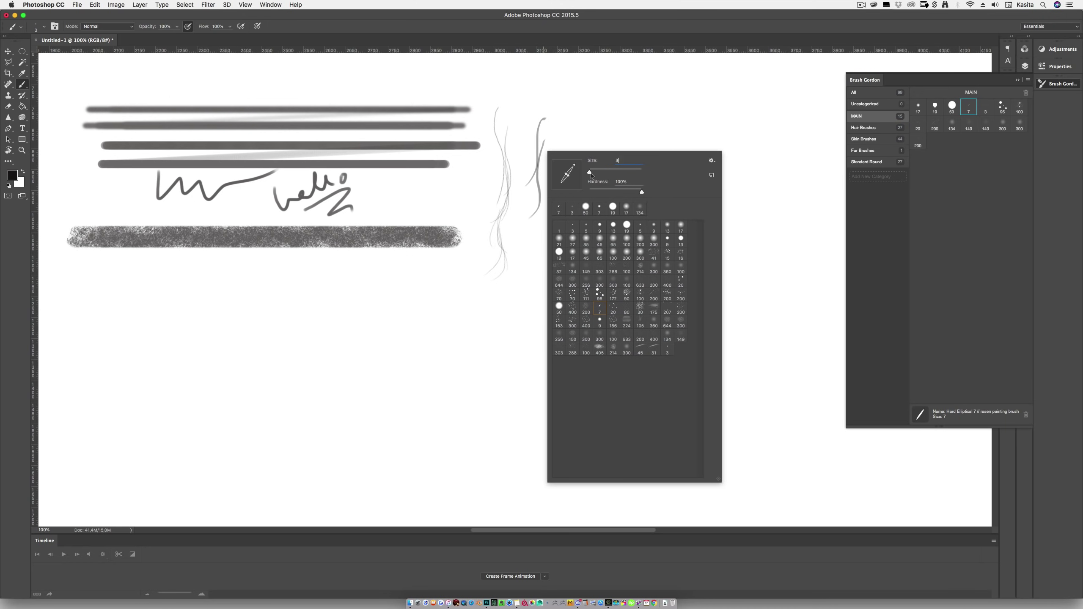
{"action": "key", "text": "Return"}
{"action": "left_click_drag", "start_coordinate": [555, 124], "coordinate": [547, 165]}
{"action": "left_click_drag", "start_coordinate": [551, 173], "coordinate": [547, 233]}
{"action": "left_click_drag", "start_coordinate": [560, 193], "coordinate": [552, 237]}
{"action": "left_click_drag", "start_coordinate": [562, 214], "coordinate": [545, 258]}
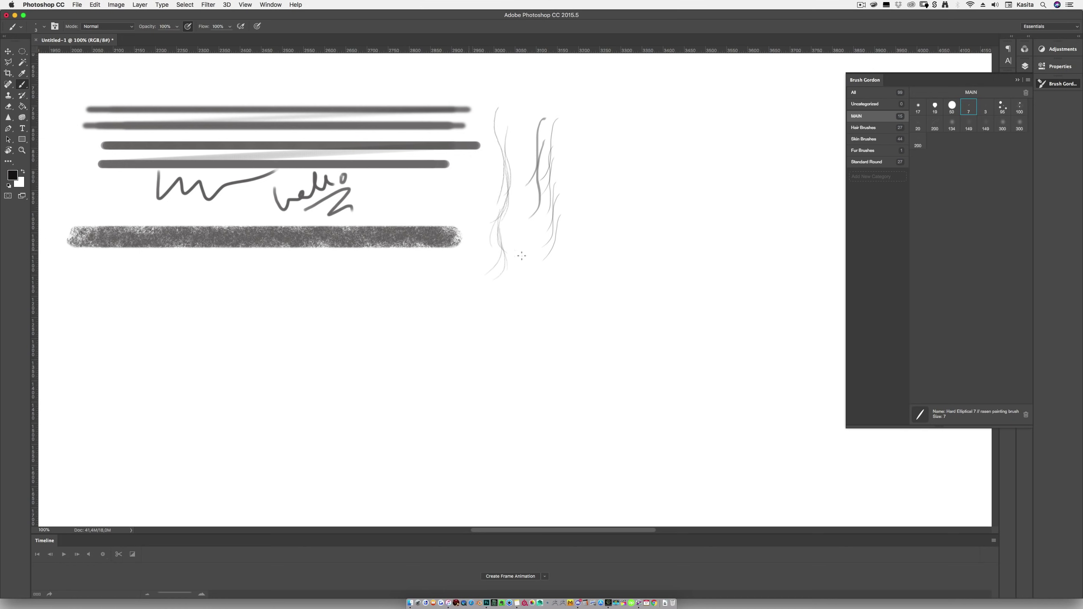
- Flatten the tip of the size 50 rahll - Textured Round brush into an ellipse with about 36% roundness in the brush settings
{"action": "left_click", "coordinate": [989, 110]}
{"action": "left_click", "coordinate": [954, 110]}
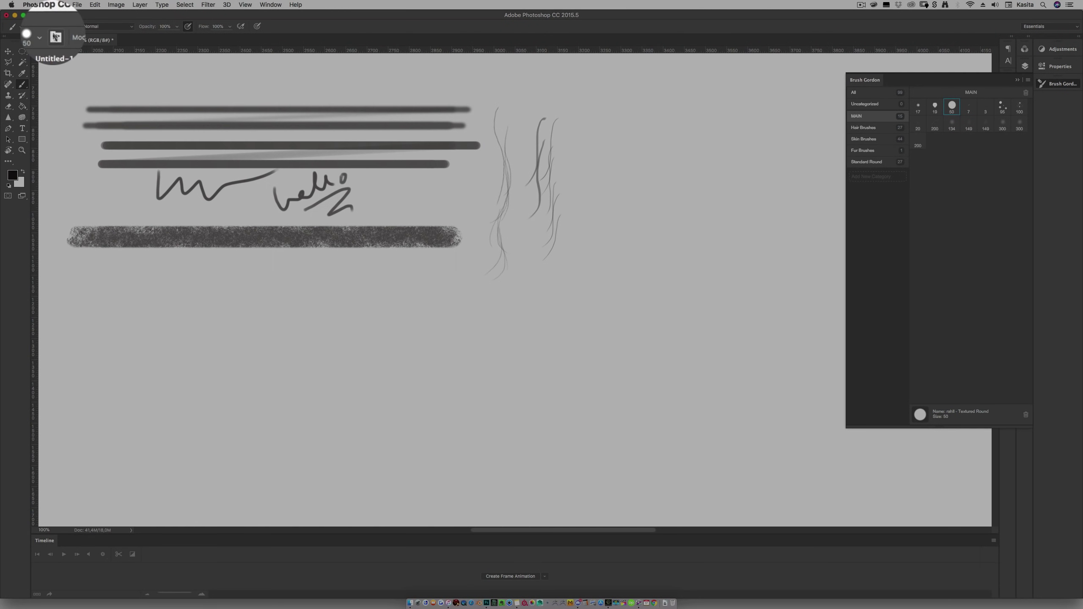
{"action": "left_click", "coordinate": [54, 26]}
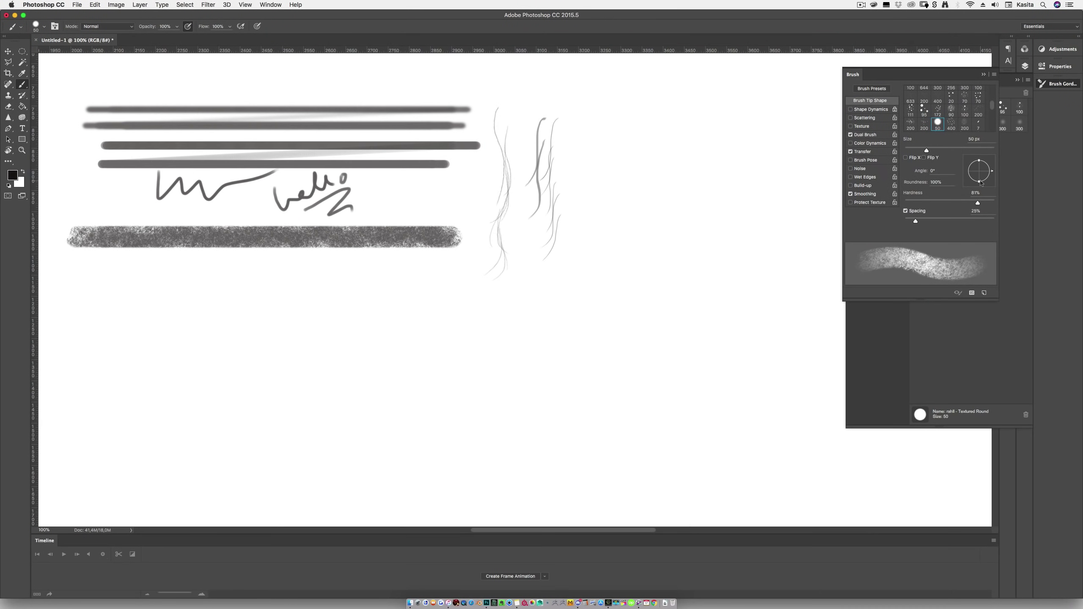
{"action": "left_click_drag", "start_coordinate": [980, 183], "coordinate": [979, 175]}
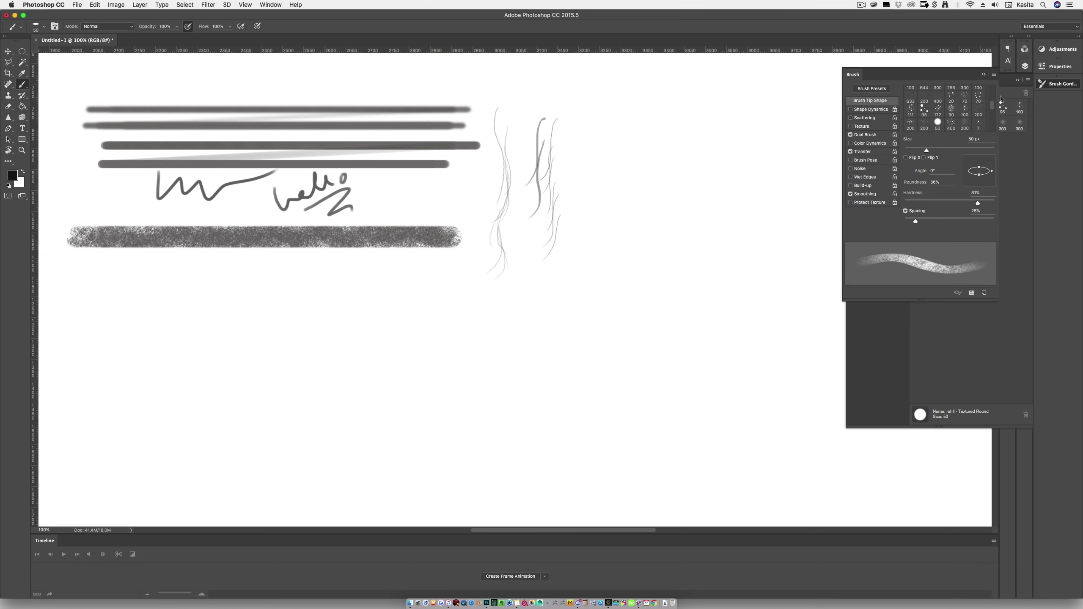
{"action": "left_click", "coordinate": [984, 74]}
- Paint a third group of fine vertical hair strands with the size 3 brush mixing the rahll texture and rasen elliptical setting
{"action": "left_click", "coordinate": [970, 110]}
{"action": "left_click", "coordinate": [985, 107]}
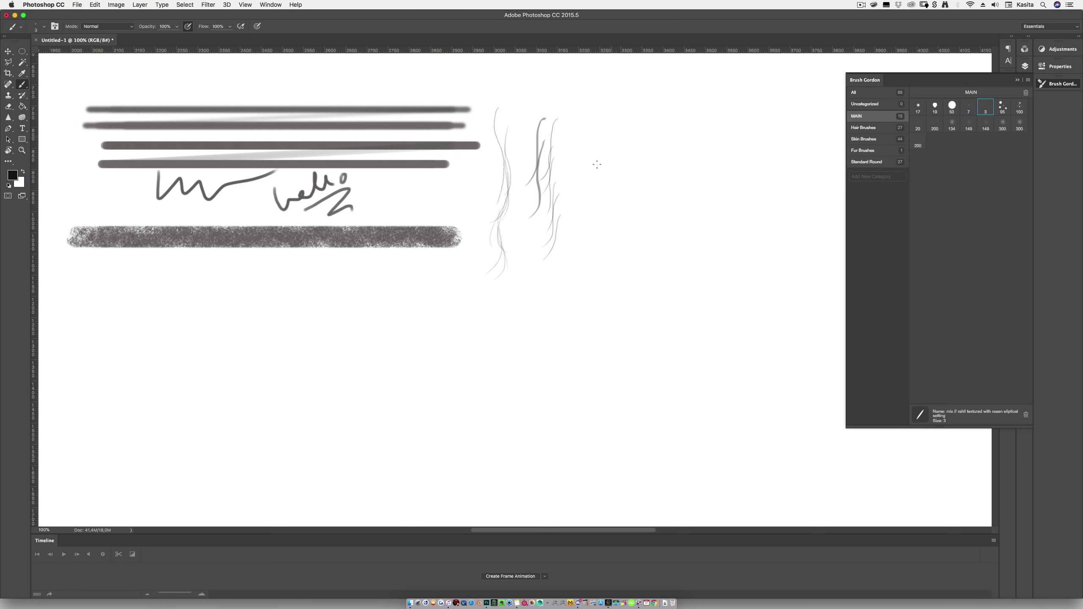
{"action": "left_click_drag", "start_coordinate": [591, 109], "coordinate": [578, 181]}
{"action": "left_click_drag", "start_coordinate": [589, 140], "coordinate": [590, 245]}
{"action": "left_click_drag", "start_coordinate": [604, 186], "coordinate": [582, 273]}
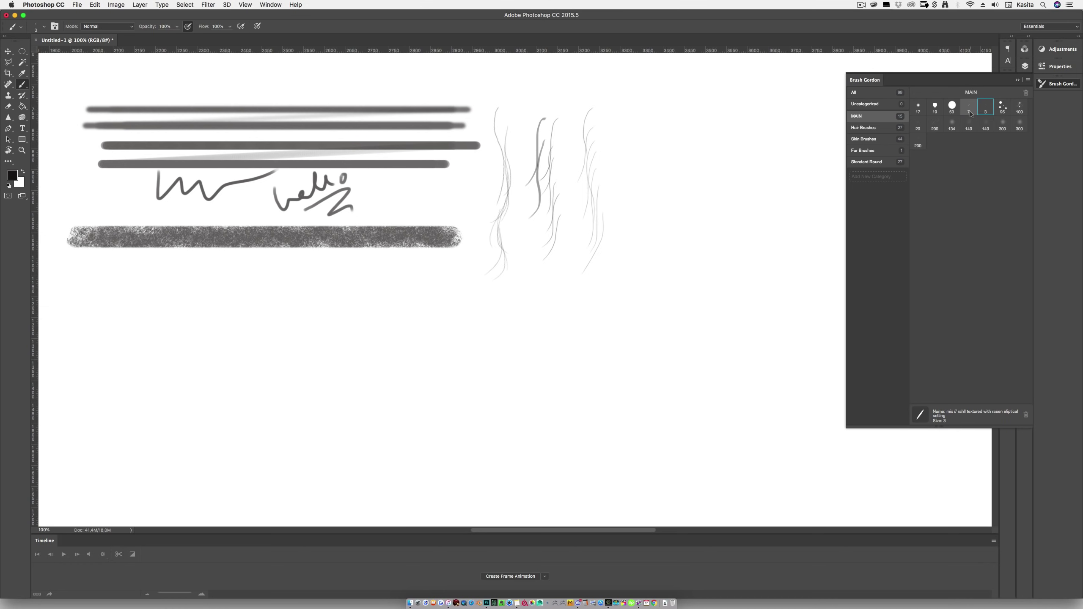
- Reduce the size of the para vine - Hair Strand2 brush and paint a wavy multi-strand hair lock below the textured band
{"action": "left_click", "coordinate": [1005, 110]}
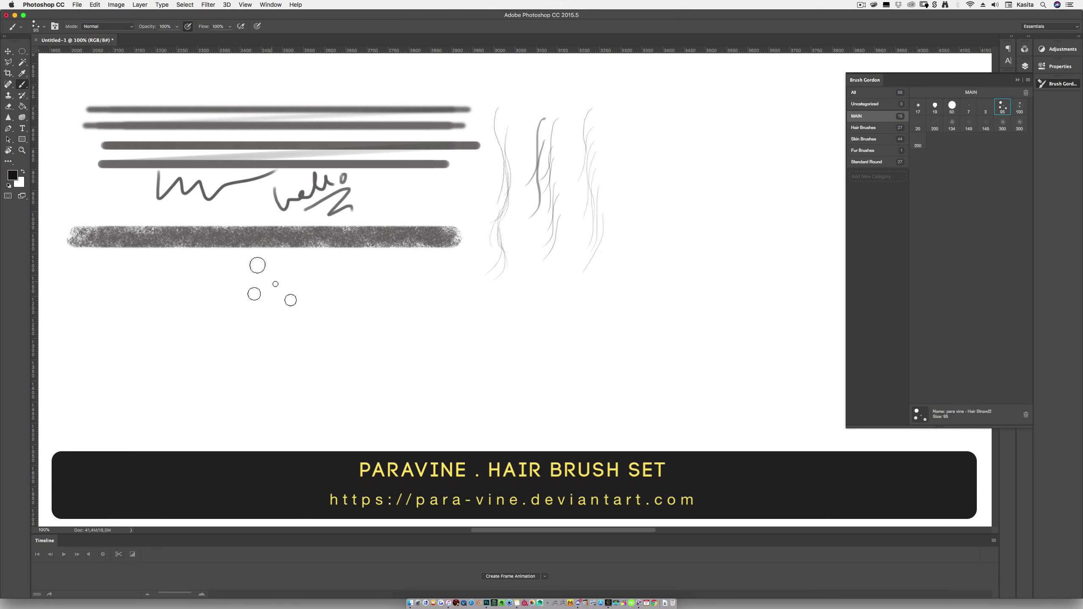
{"action": "right_click", "coordinate": [272, 282]}
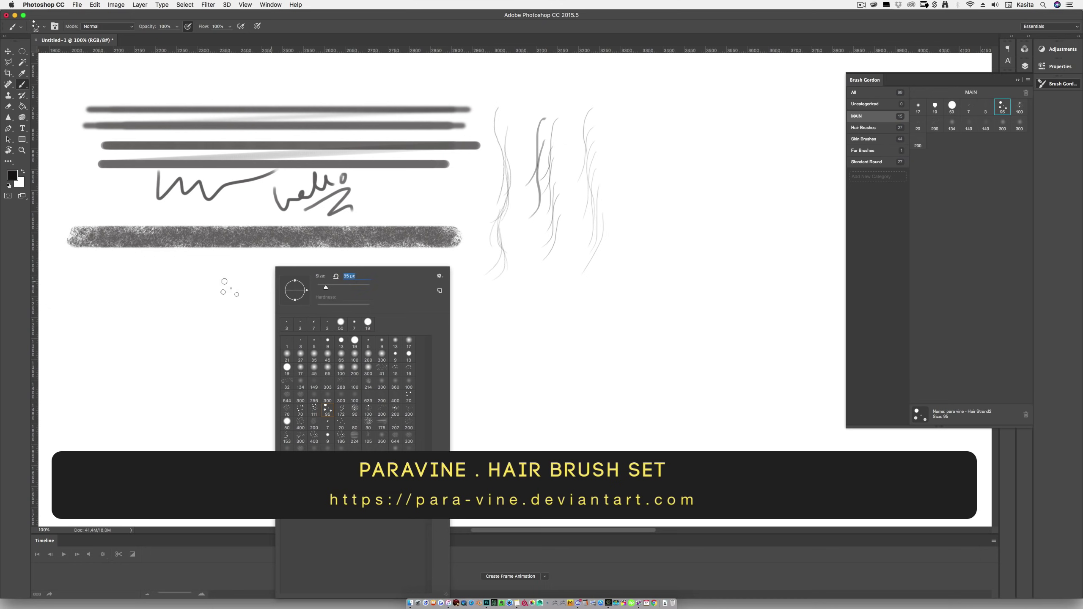
{"action": "left_click", "coordinate": [220, 291]}
{"action": "mouse_move", "coordinate": [199, 375]}
{"action": "left_mouse_down"}
{"action": "mouse_move", "coordinate": [224, 260]}
{"action": "mouse_move", "coordinate": [199, 387]}
{"action": "left_mouse_up"}
{"action": "mouse_move", "coordinate": [235, 309]}
{"action": "left_mouse_down"}
{"action": "mouse_move", "coordinate": [234, 385]}
{"action": "mouse_move", "coordinate": [228, 350]}
{"action": "mouse_move", "coordinate": [245, 342]}
{"action": "mouse_move", "coordinate": [222, 433]}
{"action": "left_mouse_up"}
{"action": "left_click_drag", "start_coordinate": [256, 341], "coordinate": [220, 452]}
{"action": "left_click_drag", "start_coordinate": [252, 390], "coordinate": [241, 473]}
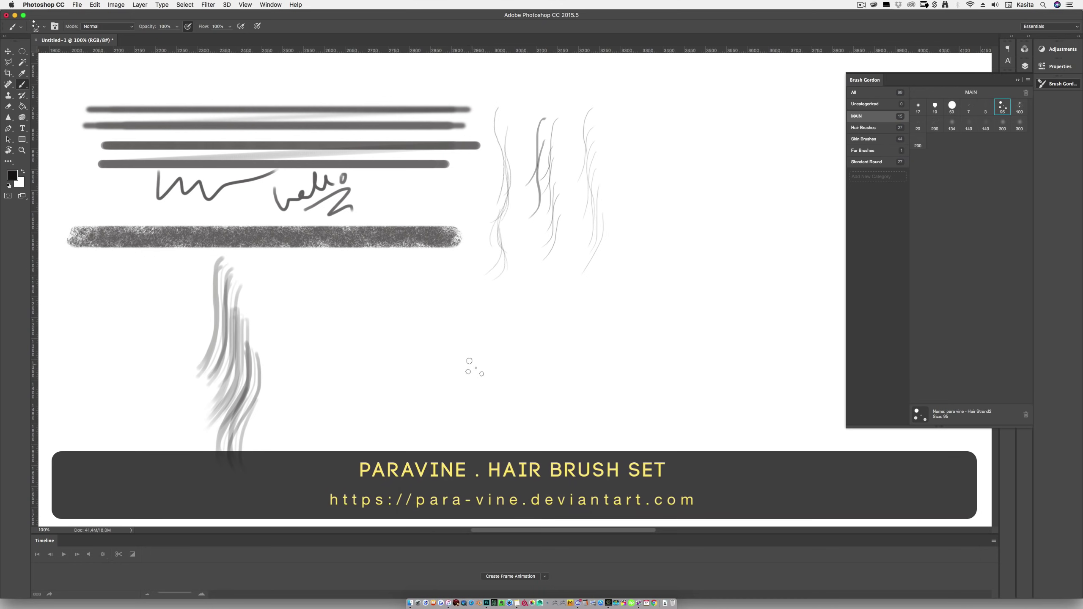
- Choose the para vine - Hair Strand5 brush, reduce its size and paint wavy multi-strand locks beside the first hair lock
{"action": "left_click", "coordinate": [1020, 109]}
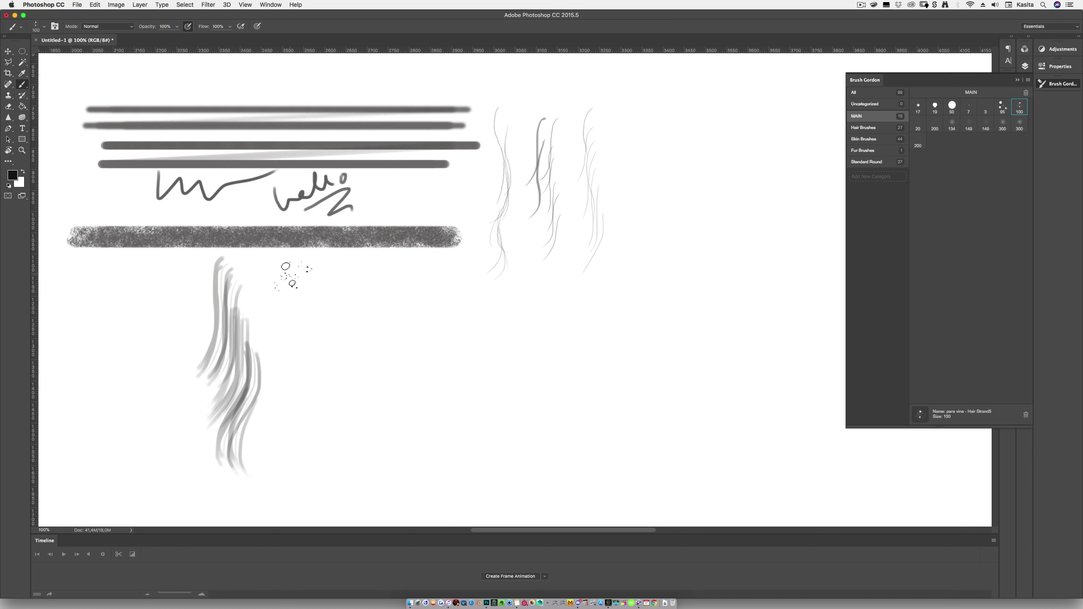
{"action": "right_click", "coordinate": [292, 269]}
{"action": "left_click", "coordinate": [344, 289]}
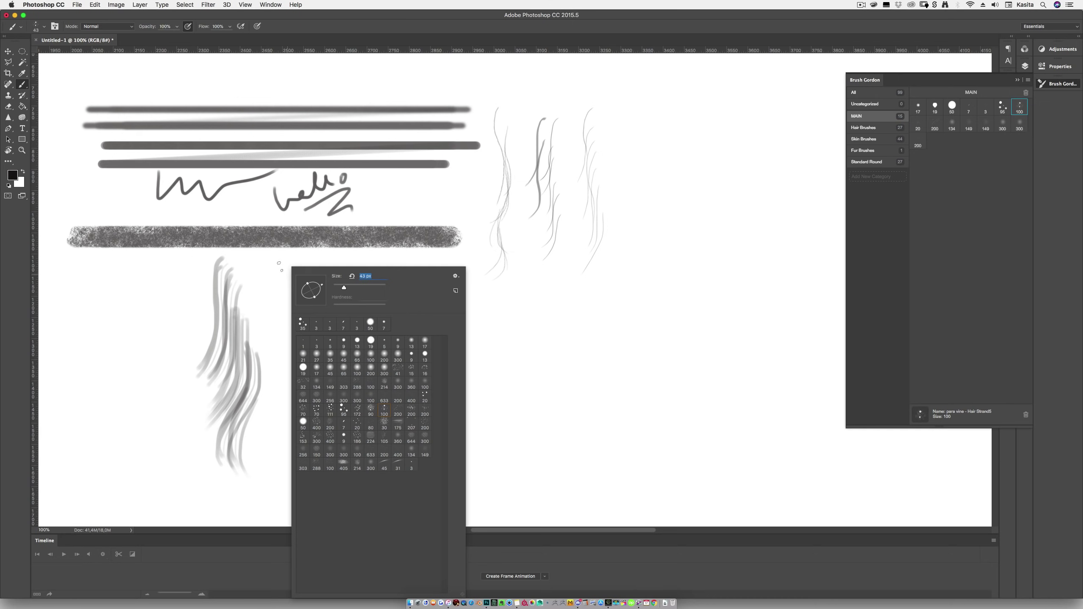
{"action": "key", "text": "Return"}
{"action": "left_click_drag", "start_coordinate": [283, 258], "coordinate": [266, 324]}
{"action": "mouse_move", "coordinate": [288, 281]}
{"action": "left_mouse_down"}
{"action": "mouse_move", "coordinate": [259, 338]}
{"action": "mouse_move", "coordinate": [268, 376]}
{"action": "mouse_move", "coordinate": [294, 353]}
{"action": "left_mouse_up"}
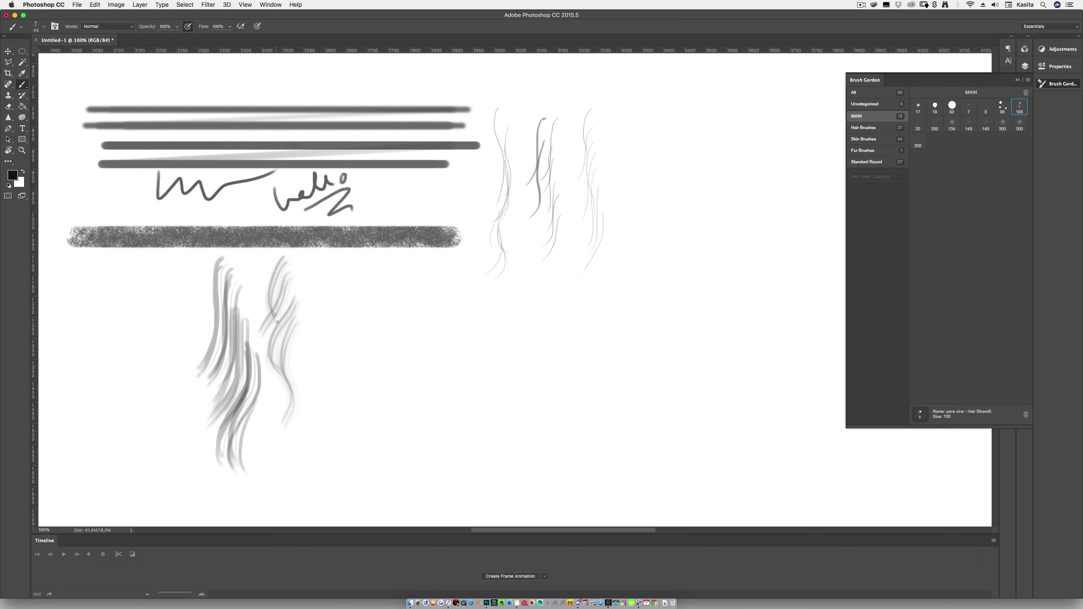
{"action": "left_click_drag", "start_coordinate": [317, 270], "coordinate": [324, 339]}
{"action": "mouse_move", "coordinate": [326, 301]}
{"action": "left_mouse_down"}
{"action": "mouse_move", "coordinate": [317, 363]}
{"action": "mouse_move", "coordinate": [328, 407]}
{"action": "left_mouse_up"}
{"action": "left_click_drag", "start_coordinate": [337, 343], "coordinate": [343, 414]}
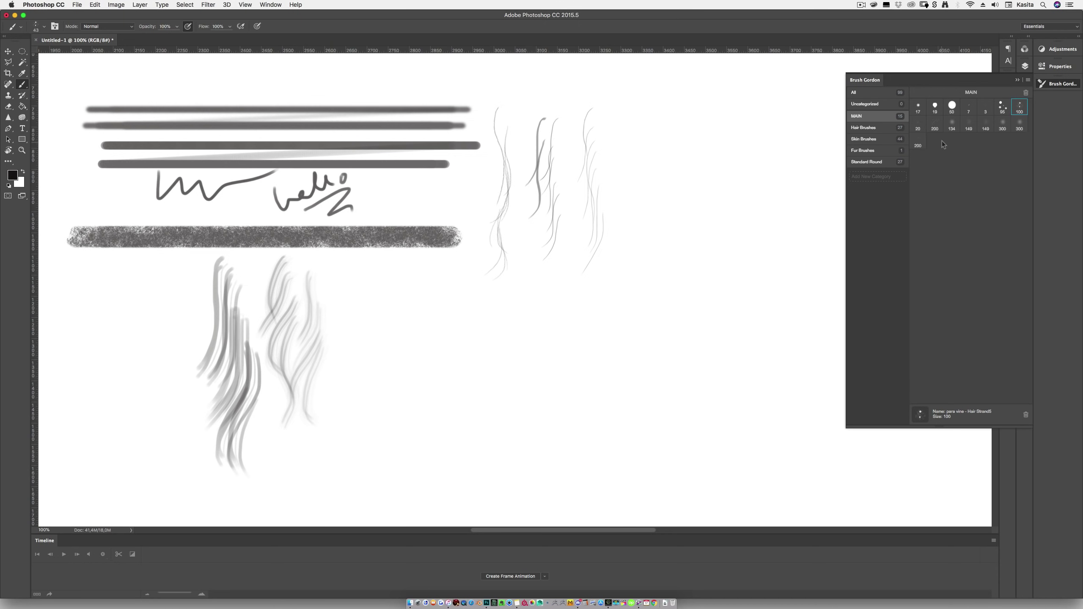
- Paint a lock of fine wavy strands beside the para vine locks with the size 20 rasen Fine Hair Sparse brush
{"action": "left_click", "coordinate": [920, 124]}
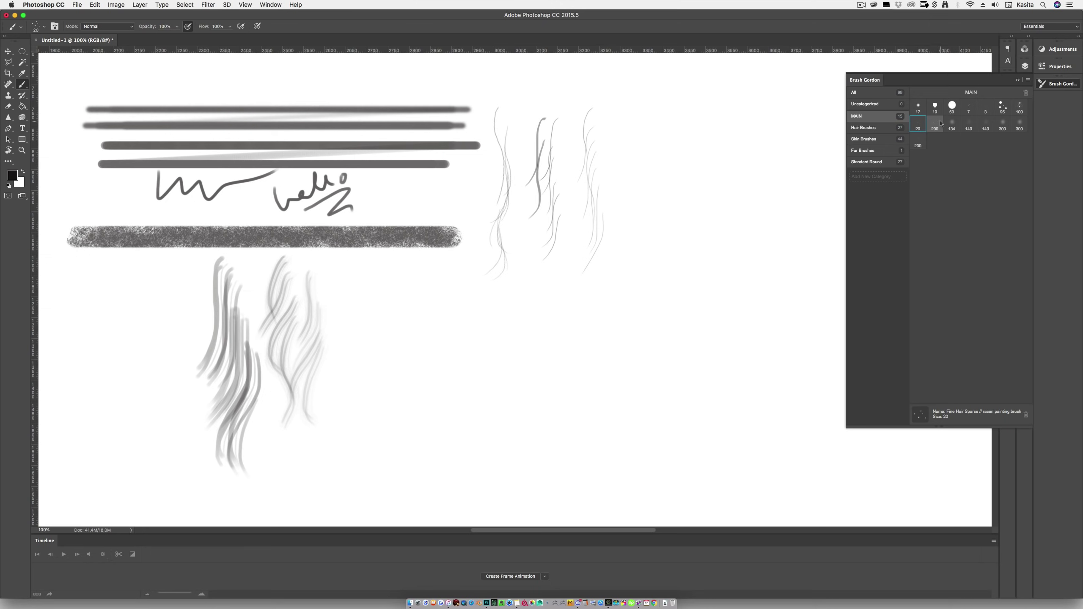
{"action": "left_click_drag", "start_coordinate": [354, 257], "coordinate": [331, 341]}
{"action": "left_click_drag", "start_coordinate": [363, 304], "coordinate": [337, 379]}
{"action": "left_click_drag", "start_coordinate": [362, 327], "coordinate": [343, 417]}
{"action": "mouse_move", "coordinate": [362, 351]}
{"action": "left_mouse_down"}
{"action": "mouse_move", "coordinate": [359, 414]}
{"action": "mouse_move", "coordinate": [362, 369]}
{"action": "mouse_move", "coordinate": [344, 437]}
{"action": "left_mouse_up"}
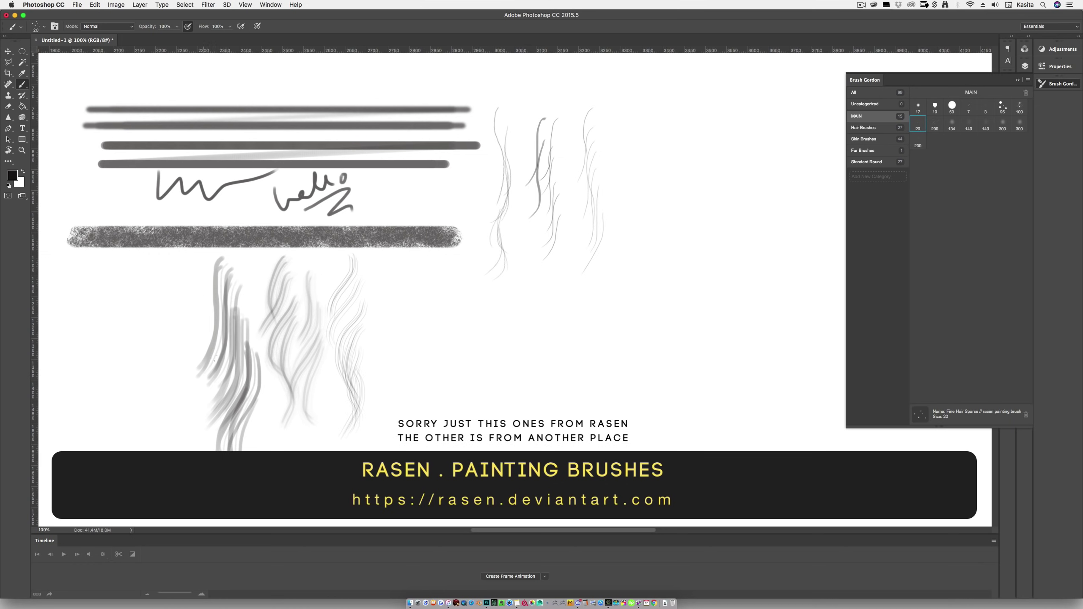
{"action": "left_click_drag", "start_coordinate": [357, 265], "coordinate": [327, 338]}
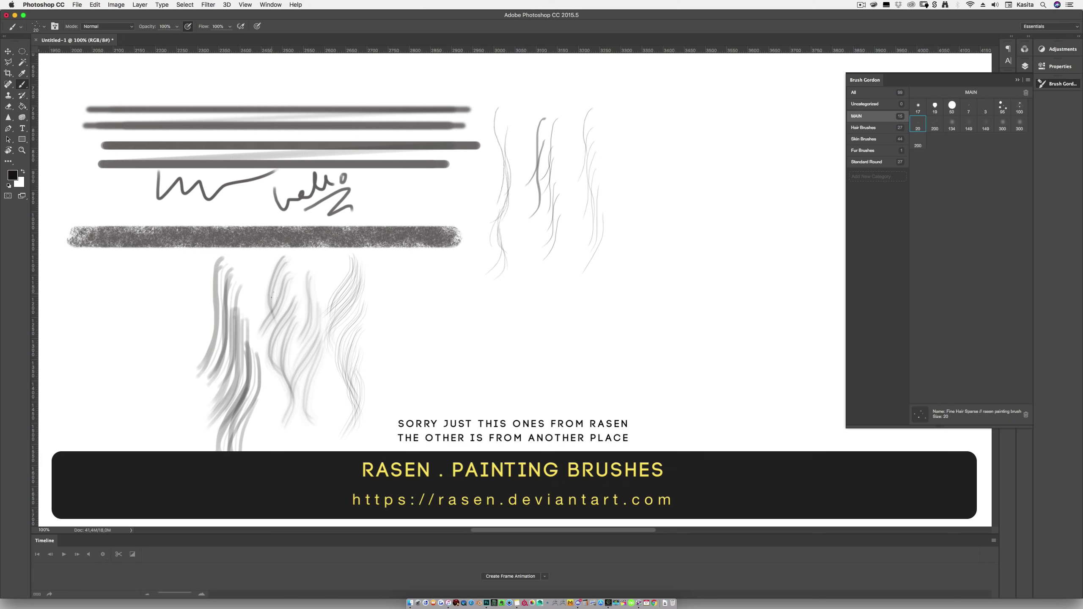
- Choose hair brush 2 (by Bomori), reduce its size and paint a dense wavy hair lock beside the fine strands
{"action": "left_click", "coordinate": [934, 123]}
{"action": "mouse_move", "coordinate": [380, 313]}
{"action": "left_mouse_down"}
{"action": "mouse_move", "coordinate": [414, 284]}
{"action": "mouse_move", "coordinate": [461, 268]}
{"action": "left_mouse_up"}
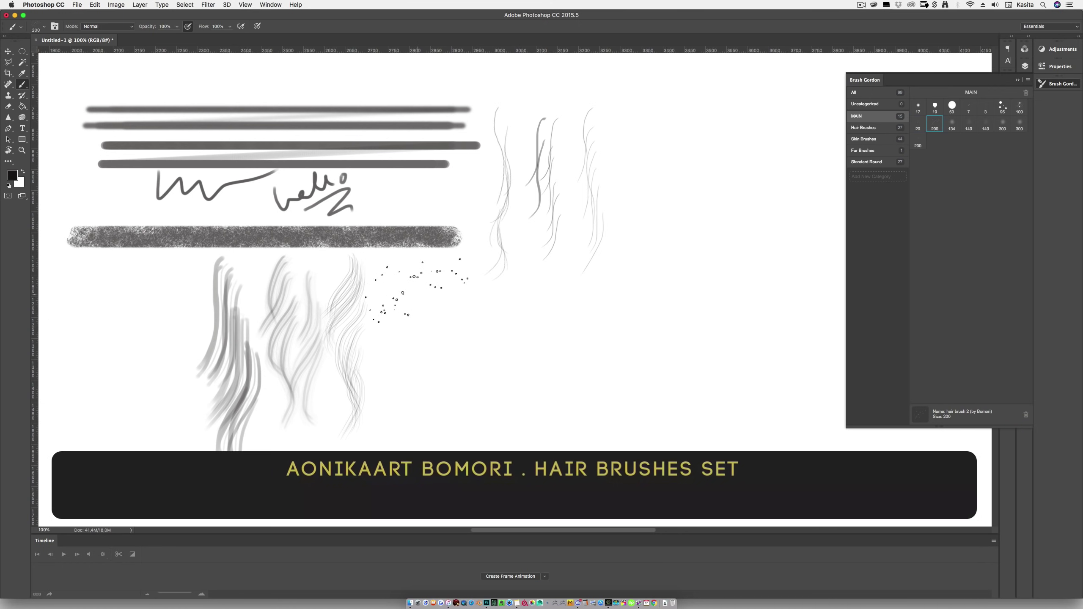
{"action": "right_click", "coordinate": [399, 263]}
{"action": "left_click", "coordinate": [397, 261]}
{"action": "mouse_move", "coordinate": [384, 273]}
{"action": "left_mouse_down"}
{"action": "mouse_move", "coordinate": [378, 312]}
{"action": "mouse_move", "coordinate": [410, 284]}
{"action": "mouse_move", "coordinate": [422, 369]}
{"action": "mouse_move", "coordinate": [412, 298]}
{"action": "mouse_move", "coordinate": [401, 385]}
{"action": "mouse_move", "coordinate": [421, 337]}
{"action": "mouse_move", "coordinate": [373, 311]}
{"action": "left_mouse_up"}
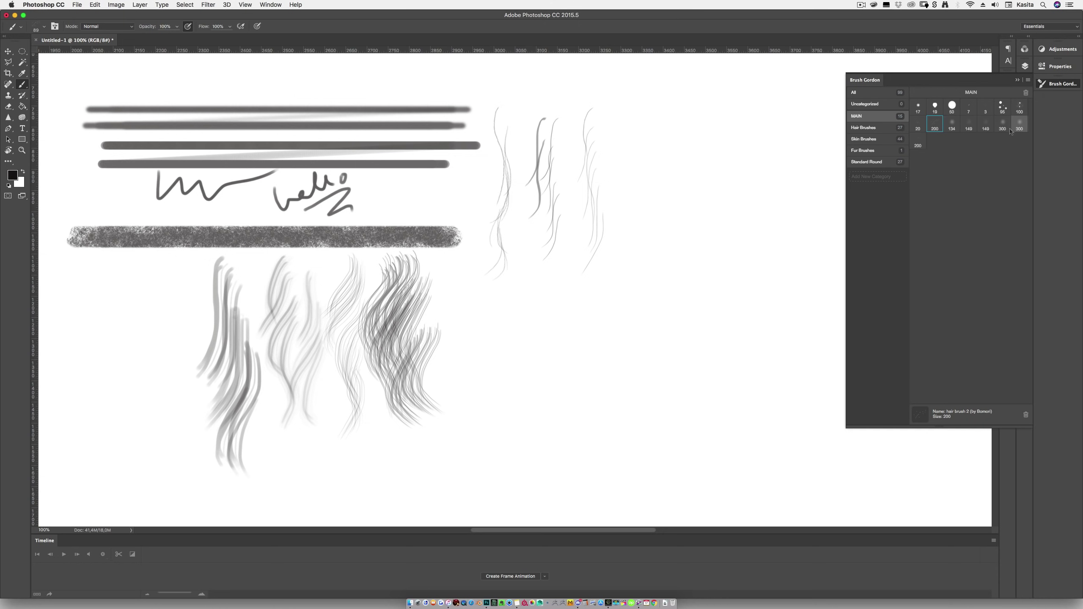
- Paint a soft horizontal band beneath the thin hair strands with the size 134 keepwaiting Skin Care III - SoftBrush1
{"action": "left_click", "coordinate": [953, 126]}
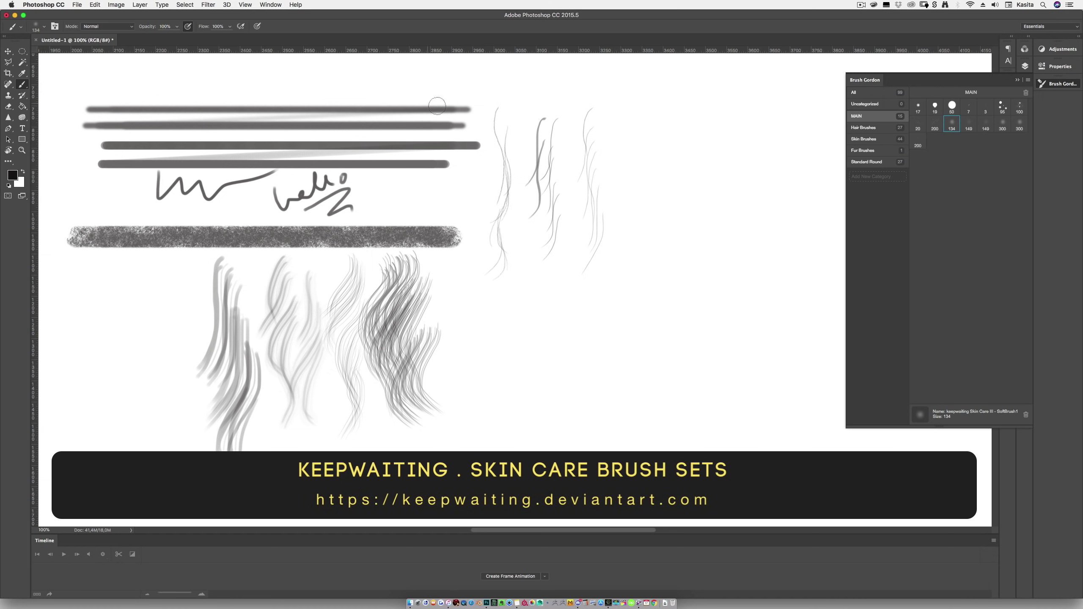
{"action": "mouse_move", "coordinate": [498, 302]}
{"action": "left_mouse_down"}
{"action": "mouse_move", "coordinate": [652, 297]}
{"action": "mouse_move", "coordinate": [492, 306]}
{"action": "left_mouse_up"}
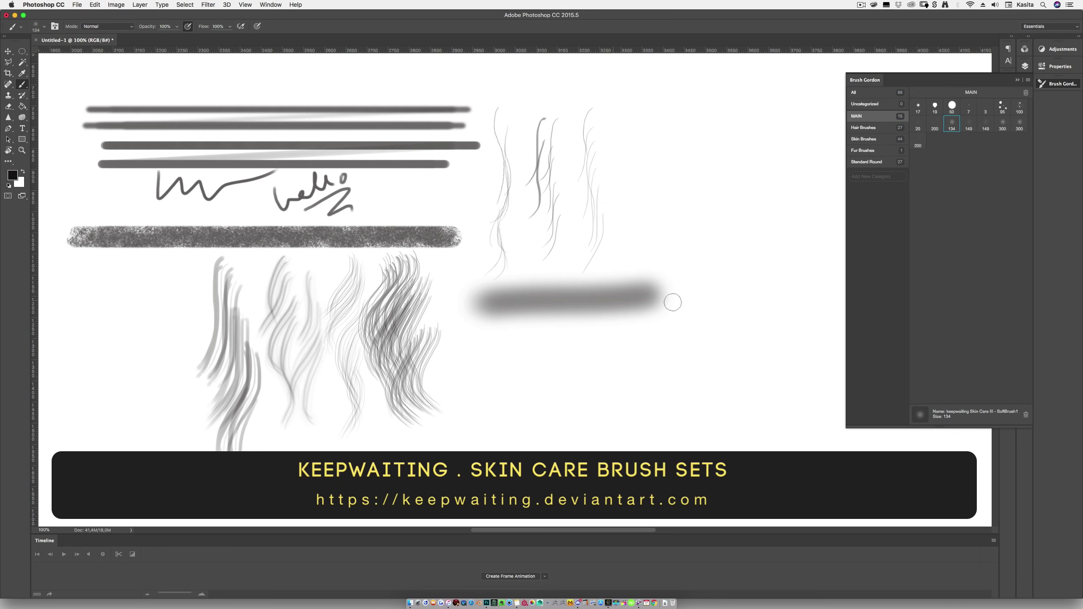
- Paint a comparison stroke just above the soft band with the Airbrush Soft Round 17 brush
{"action": "left_click", "coordinate": [21, 150]}
{"action": "left_click", "coordinate": [583, 315]}
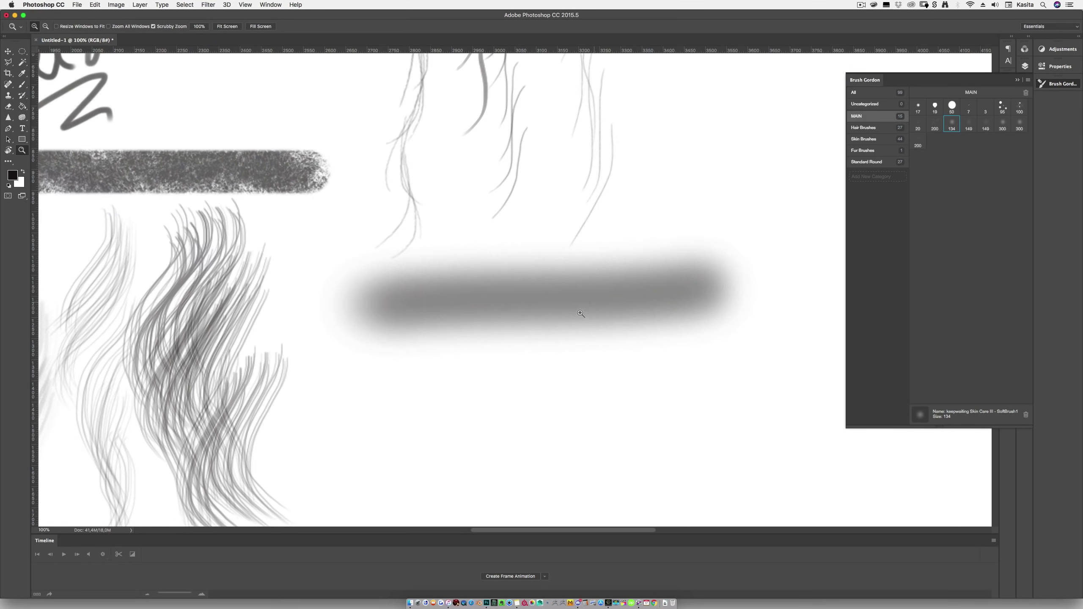
{"action": "left_click", "coordinate": [583, 314]}
{"action": "left_click", "coordinate": [583, 315]}
{"action": "left_click", "coordinate": [583, 314]}
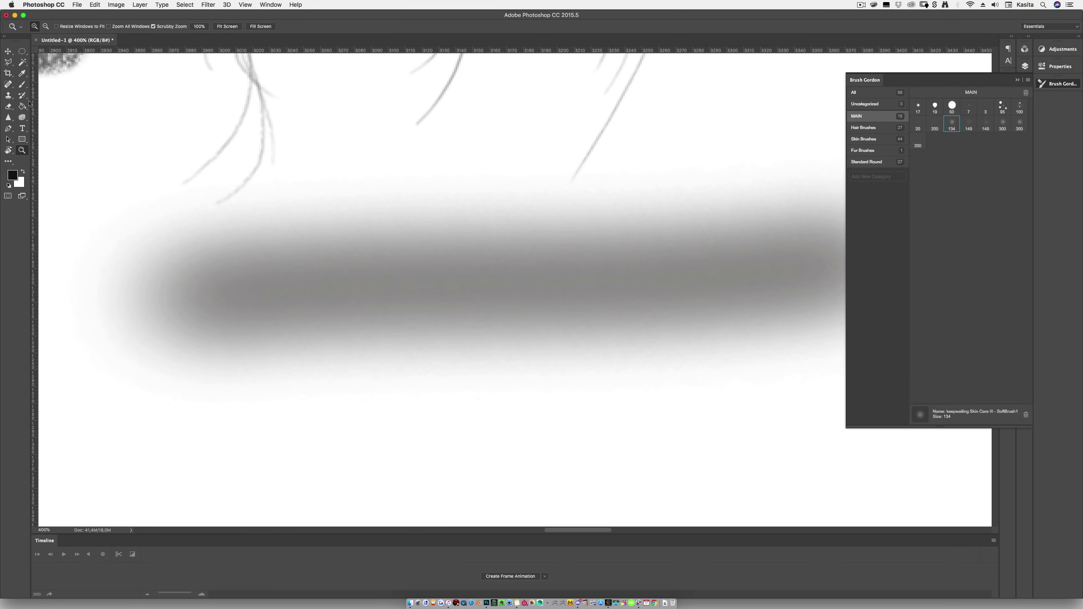
{"action": "left_click", "coordinate": [21, 84]}
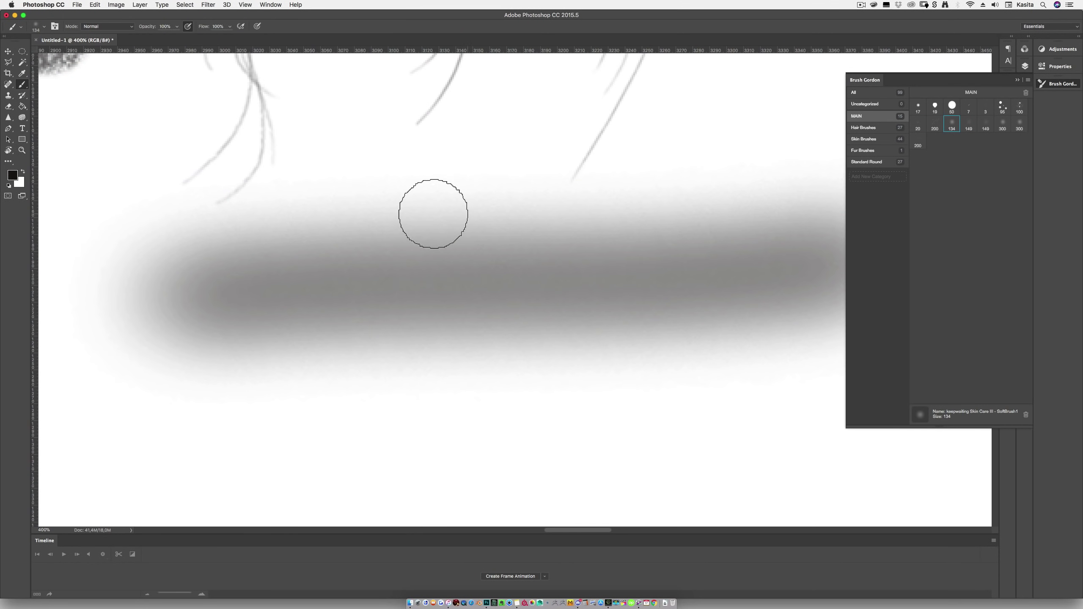
{"action": "left_click", "coordinate": [917, 106]}
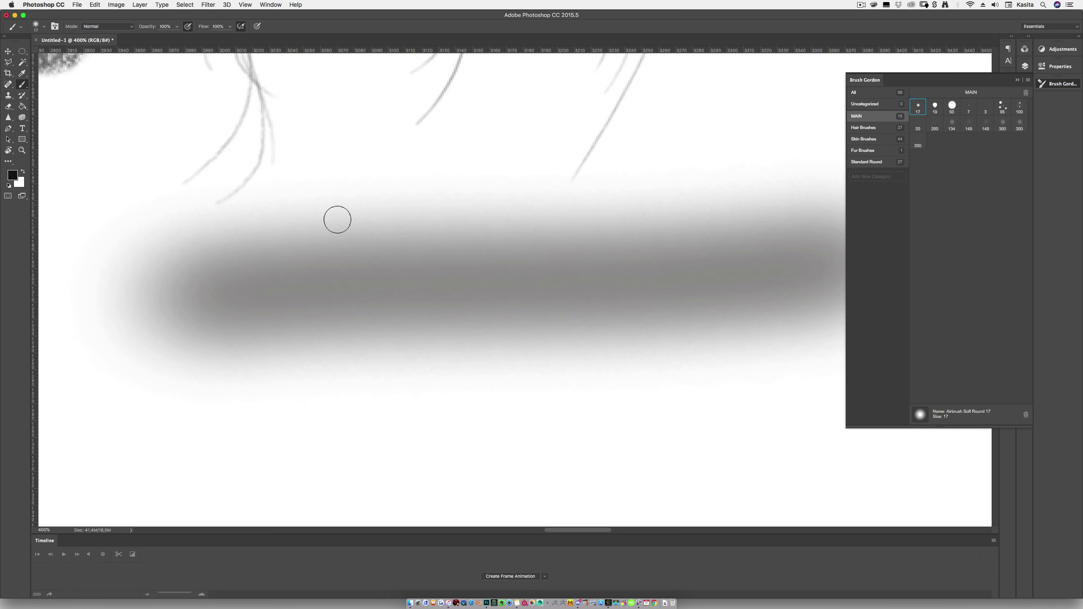
{"action": "mouse_move", "coordinate": [268, 181]}
{"action": "left_mouse_down"}
{"action": "mouse_move", "coordinate": [409, 181]}
{"action": "mouse_move", "coordinate": [298, 184]}
{"action": "left_mouse_up"}
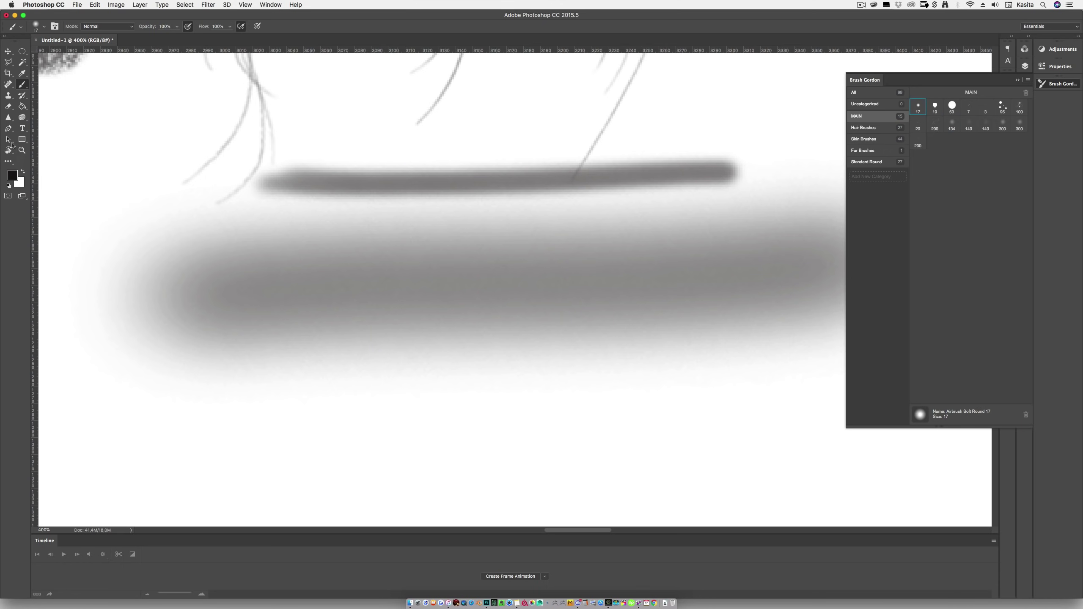
{"action": "double_click", "coordinate": [22, 150]}
{"action": "left_click", "coordinate": [24, 86]}
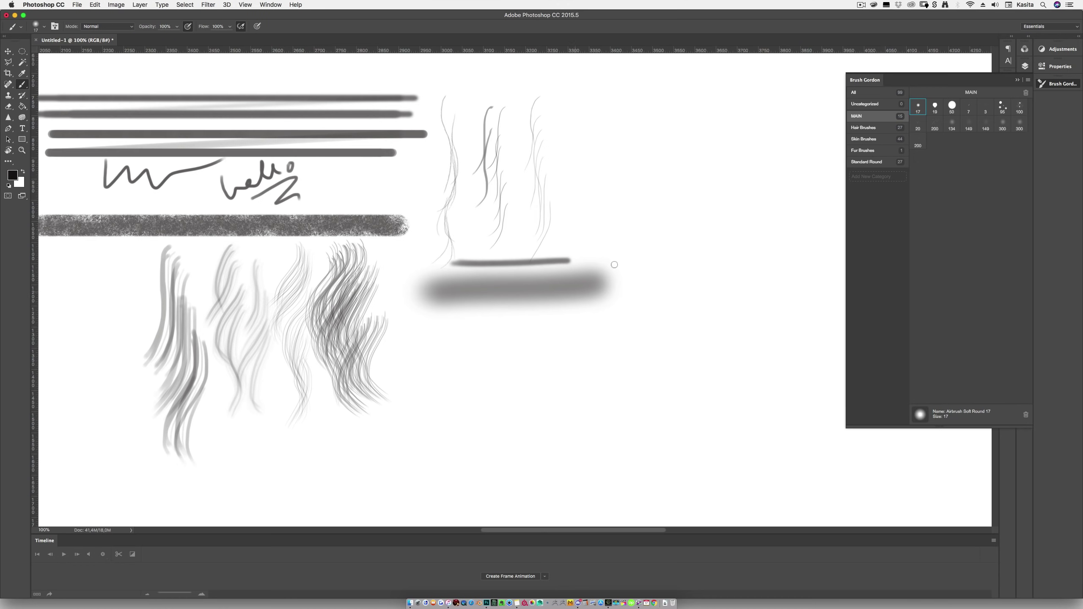
- Paint two lighter soft bands below the first one, using keepwaiting SoftBrush2 and the SkinVSoft skincarev2 brush
{"action": "left_click", "coordinate": [952, 123]}
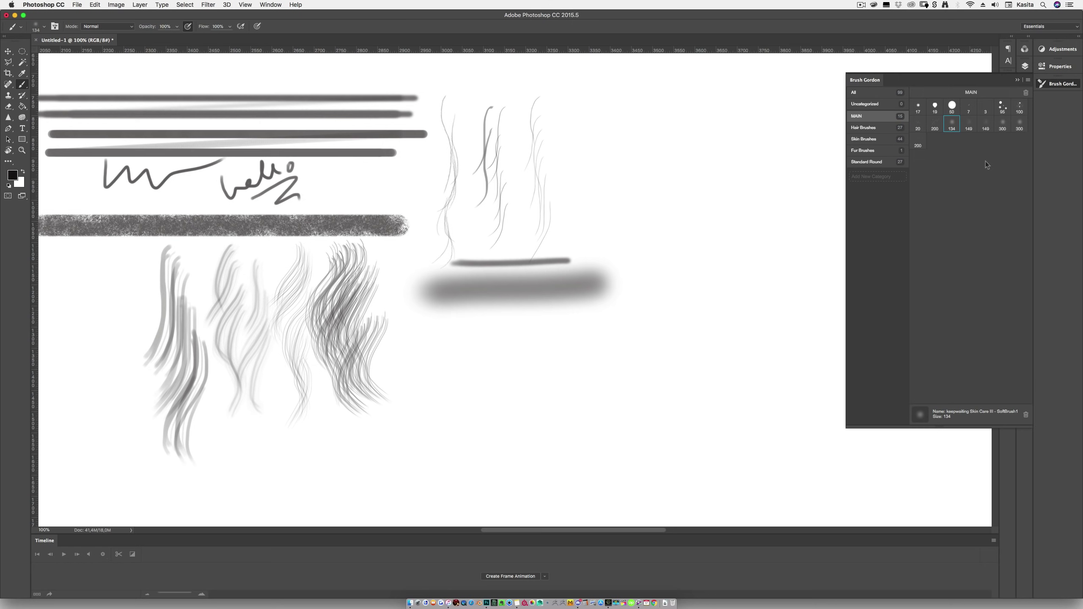
{"action": "left_click", "coordinate": [969, 124]}
{"action": "mouse_move", "coordinate": [466, 335]}
{"action": "left_mouse_down"}
{"action": "mouse_move", "coordinate": [597, 324]}
{"action": "mouse_move", "coordinate": [563, 323]}
{"action": "left_mouse_up"}
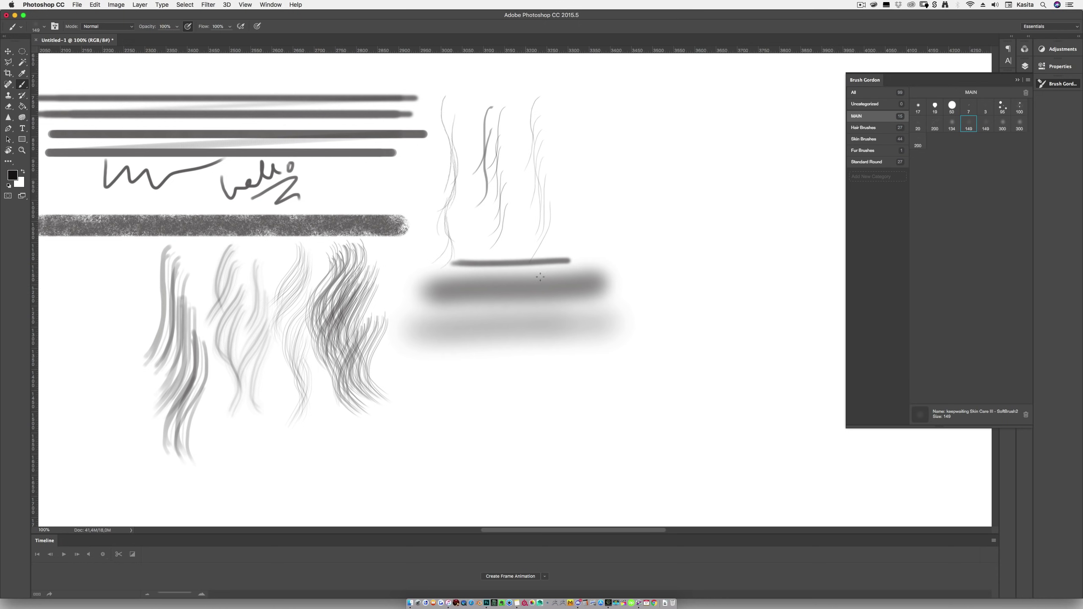
{"action": "left_click", "coordinate": [984, 124]}
{"action": "mouse_move", "coordinate": [435, 370]}
{"action": "left_mouse_down"}
{"action": "mouse_move", "coordinate": [614, 368]}
{"action": "mouse_move", "coordinate": [427, 371]}
{"action": "left_mouse_up"}
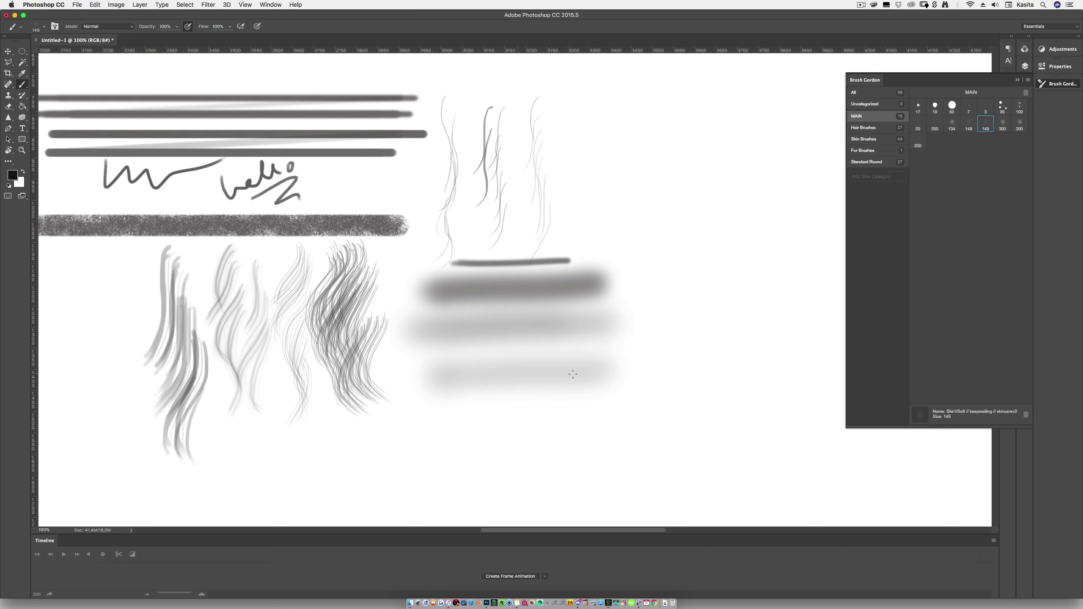
- Paint a grainy horizontal band below the soft ones with the size 300 keepwaiting Skin Care III - RoughSkin2 brush
{"action": "left_click", "coordinate": [1005, 124]}
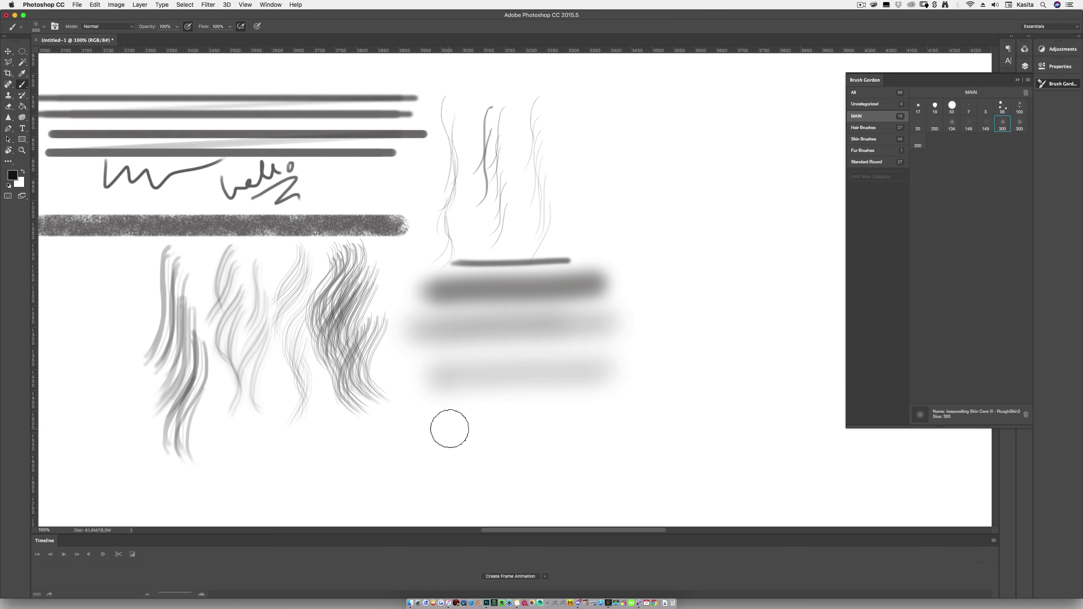
{"action": "mouse_move", "coordinate": [411, 421]}
{"action": "left_mouse_down"}
{"action": "mouse_move", "coordinate": [657, 430]}
{"action": "mouse_move", "coordinate": [534, 443]}
{"action": "left_mouse_up"}
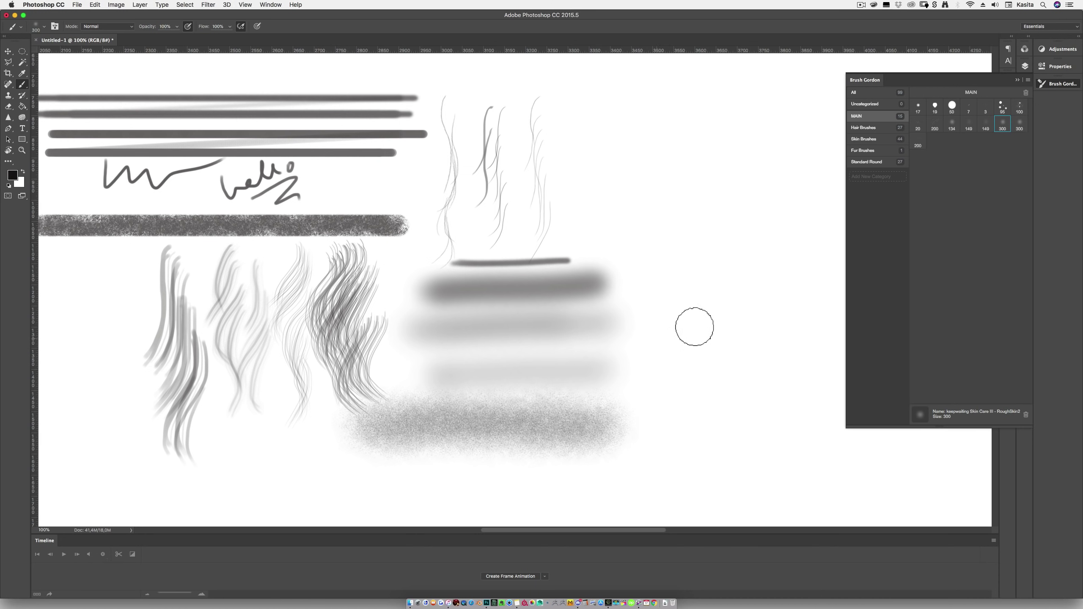
- Paint another grainy band in the empty canvas area with the other size 300 skin brush, and a pore-speckle patch below it with Pores1
{"action": "key", "text": "period"}
{"action": "mouse_move", "coordinate": [827, 141]}
{"action": "left_mouse_down"}
{"action": "mouse_move", "coordinate": [838, 138]}
{"action": "mouse_move", "coordinate": [576, 141]}
{"action": "mouse_move", "coordinate": [836, 147]}
{"action": "left_mouse_up"}
{"action": "left_click", "coordinate": [920, 143]}
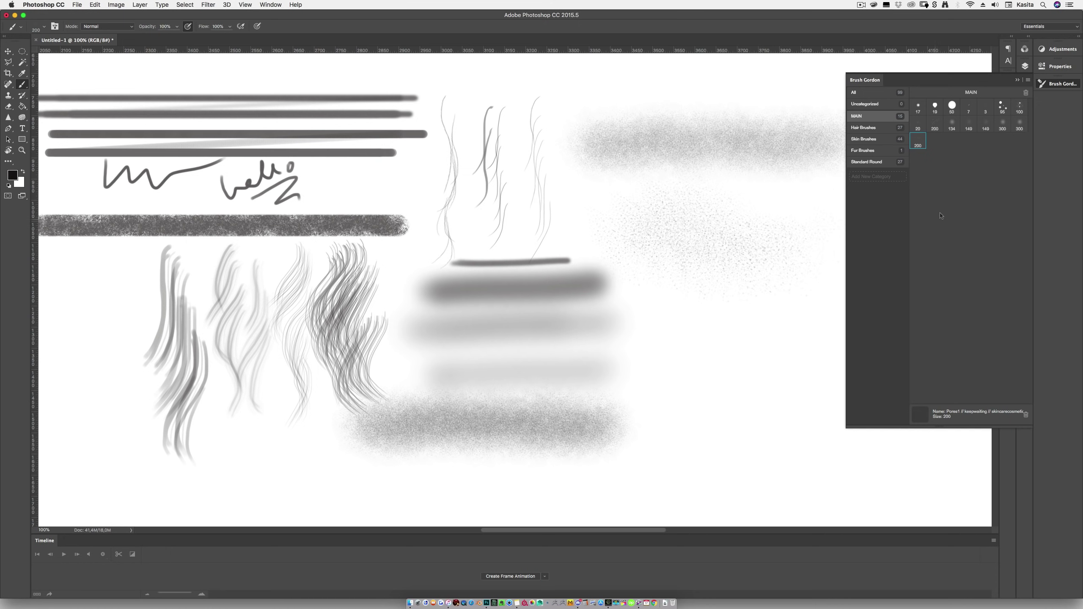
- Switch Brush Gordon to Paint Mode and try strokes with brushes picked from its compact MAIN list
{"action": "left_click", "coordinate": [1028, 80]}
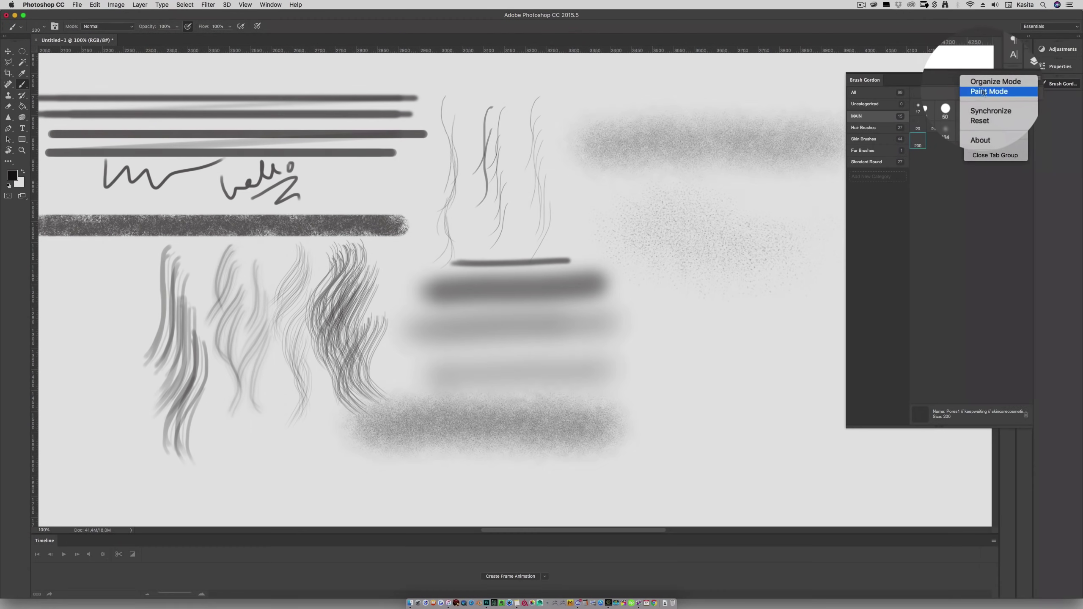
{"action": "left_click", "coordinate": [983, 92]}
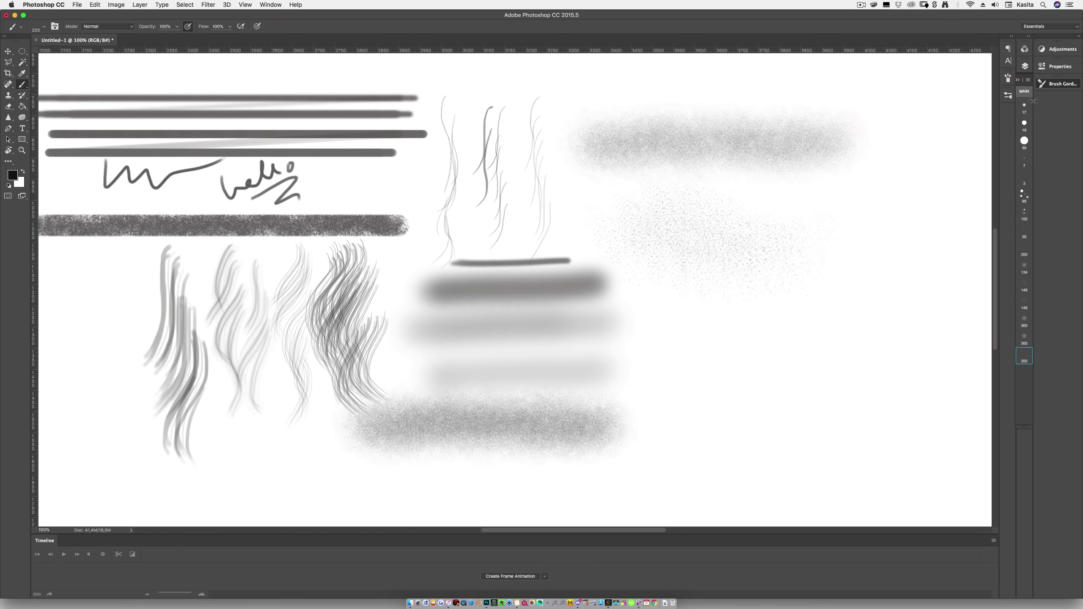
{"action": "left_click", "coordinate": [1024, 91]}
{"action": "left_click", "coordinate": [1024, 114]}
{"action": "left_click", "coordinate": [1026, 109]}
{"action": "mouse_move", "coordinate": [726, 294]}
{"action": "left_mouse_down"}
{"action": "mouse_move", "coordinate": [741, 304]}
{"action": "mouse_move", "coordinate": [806, 289]}
{"action": "left_mouse_up"}
{"action": "left_click", "coordinate": [1023, 232]}
{"action": "mouse_move", "coordinate": [633, 328]}
{"action": "left_mouse_down"}
{"action": "mouse_move", "coordinate": [707, 350]}
{"action": "mouse_move", "coordinate": [862, 339]}
{"action": "left_mouse_up"}
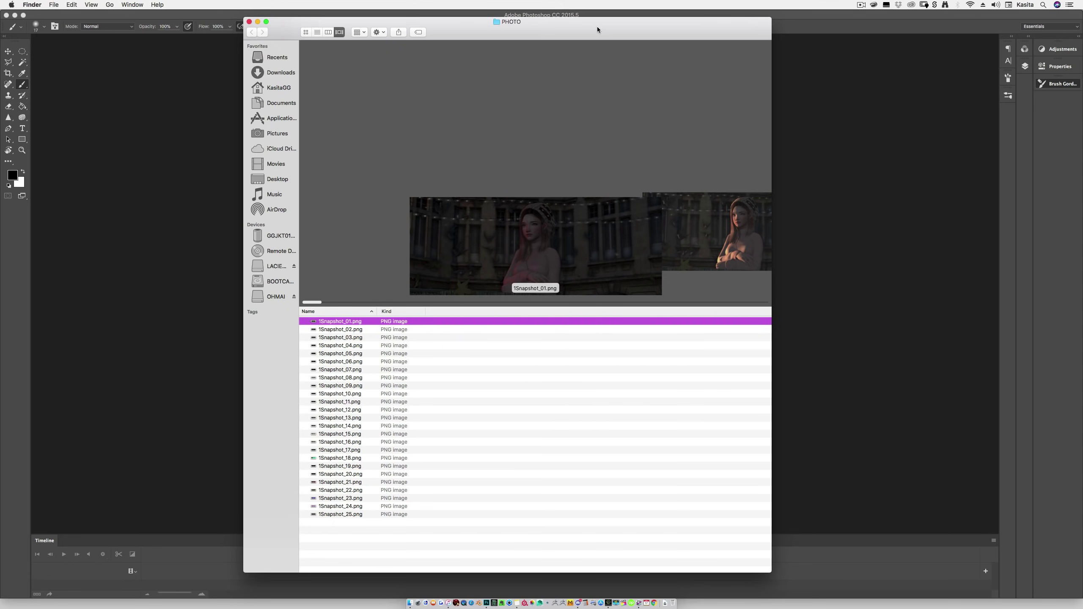
- Load 1Snapshot_01.png to 1Snapshot_25.png from the PHOTO folder into one layered document with the Load Files into Stack script
{"action": "left_click_drag", "start_coordinate": [630, 27], "coordinate": [0, 26]}
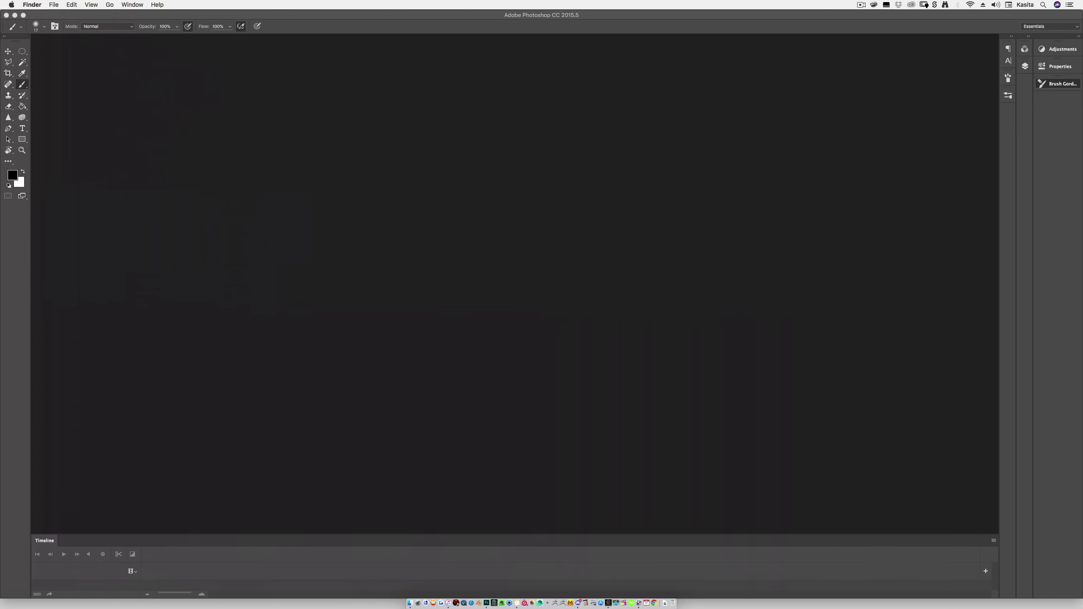
{"action": "left_click", "coordinate": [581, 214]}
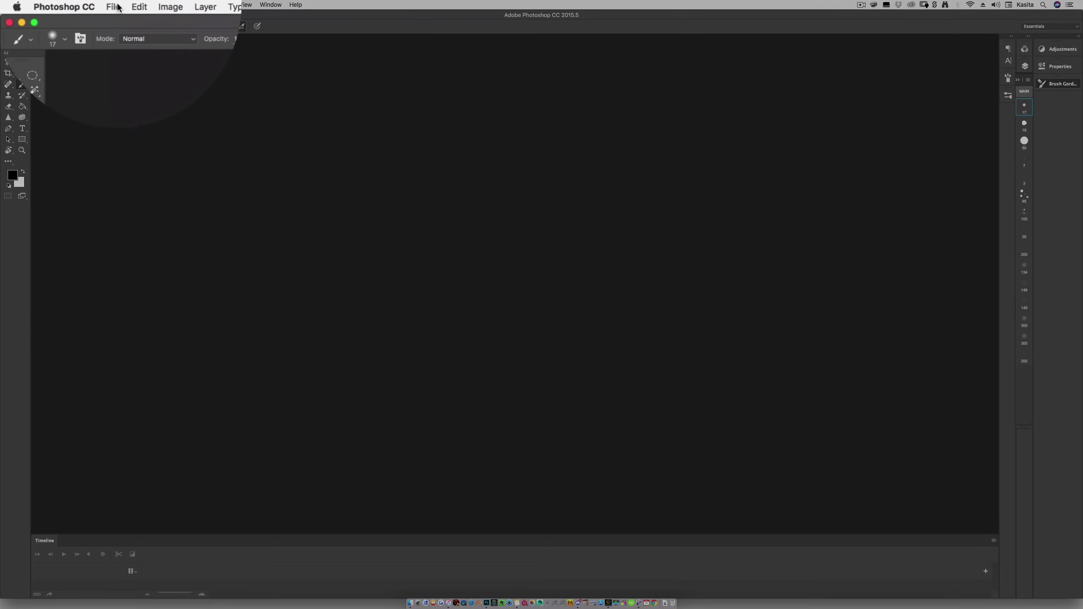
{"action": "left_click", "coordinate": [77, 5]}
{"action": "mouse_move", "coordinate": [167, 196]}
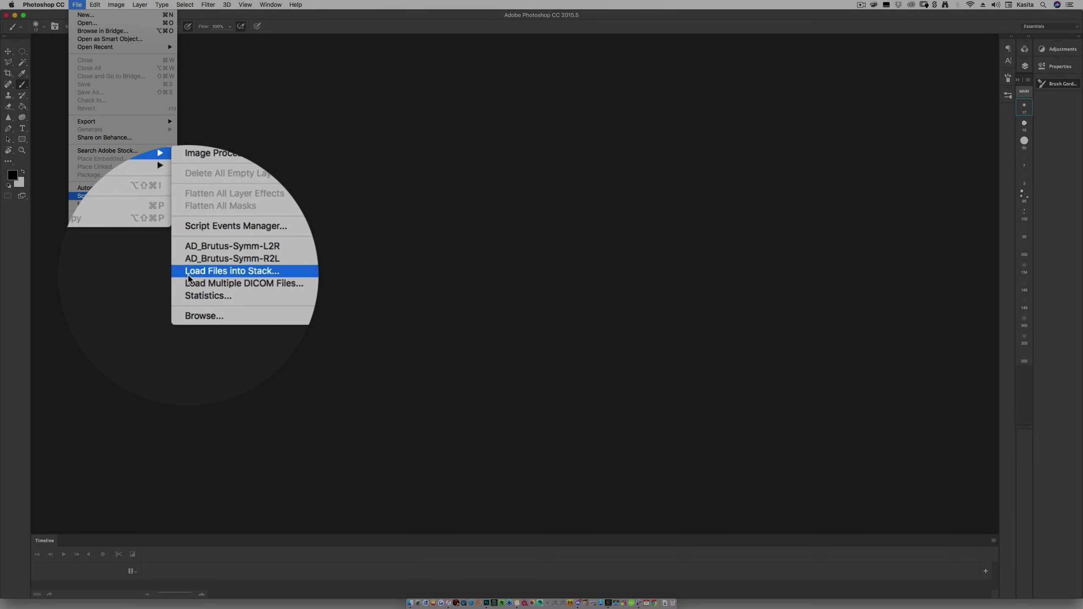
{"action": "left_click", "coordinate": [221, 273]}
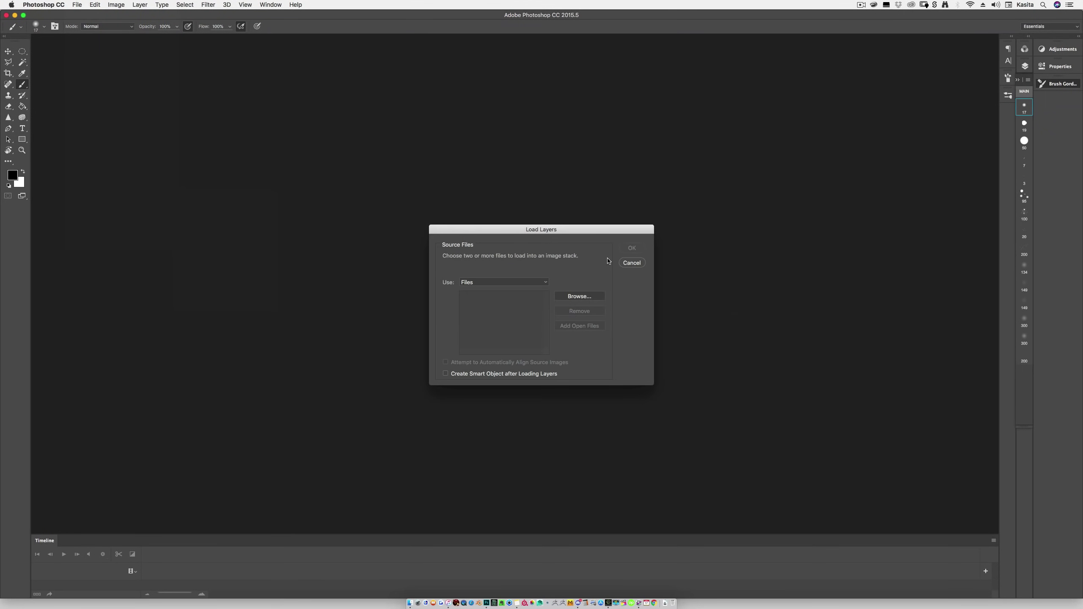
{"action": "left_click", "coordinate": [576, 298]}
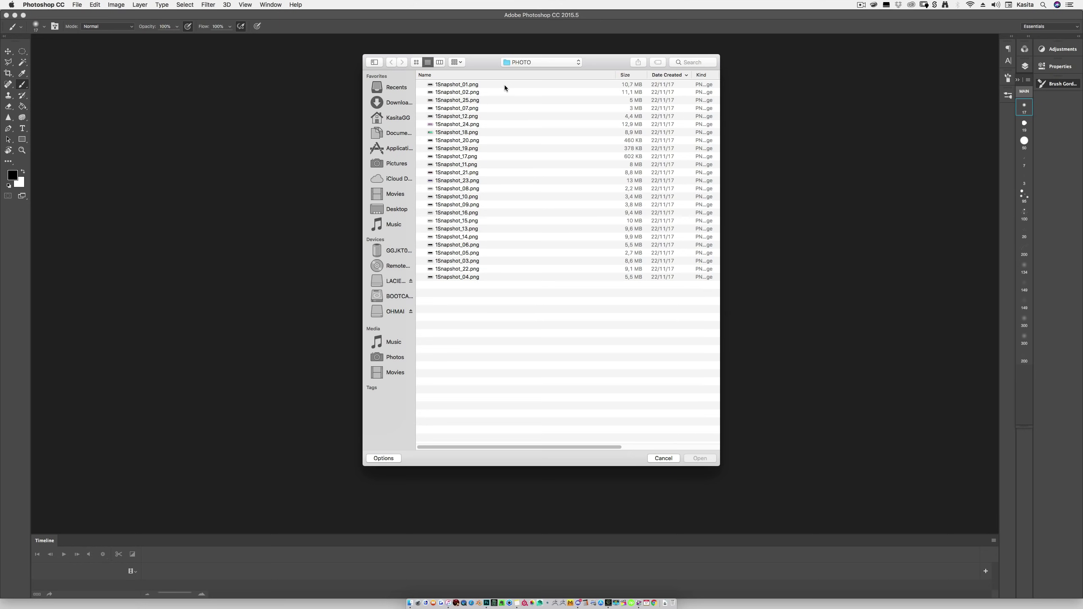
{"action": "left_click_drag", "start_coordinate": [506, 84], "coordinate": [496, 279]}
{"action": "left_click", "coordinate": [704, 462]}
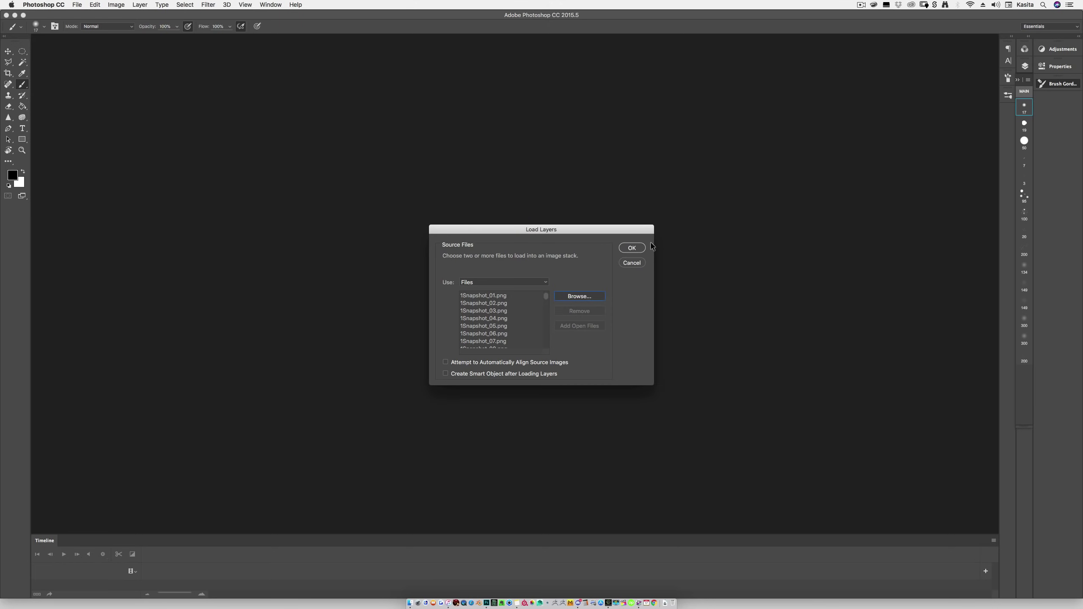
{"action": "left_click", "coordinate": [631, 248]}
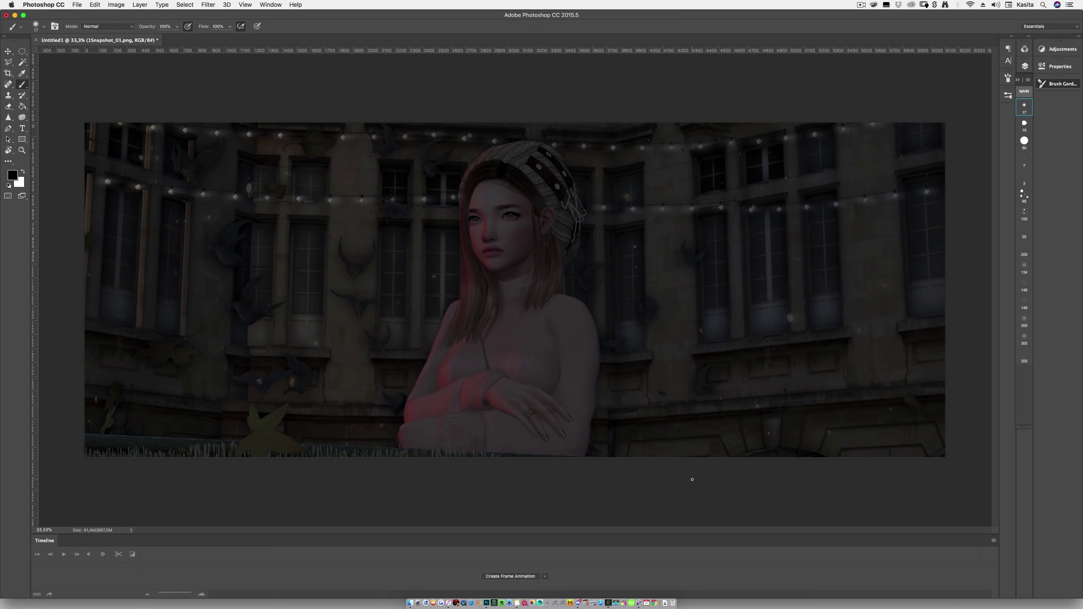
- Show the layer list and hide every snapshot layer from 1Snapshot_01.png to 1Snapshot_25.png
{"action": "left_click", "coordinate": [1024, 66]}
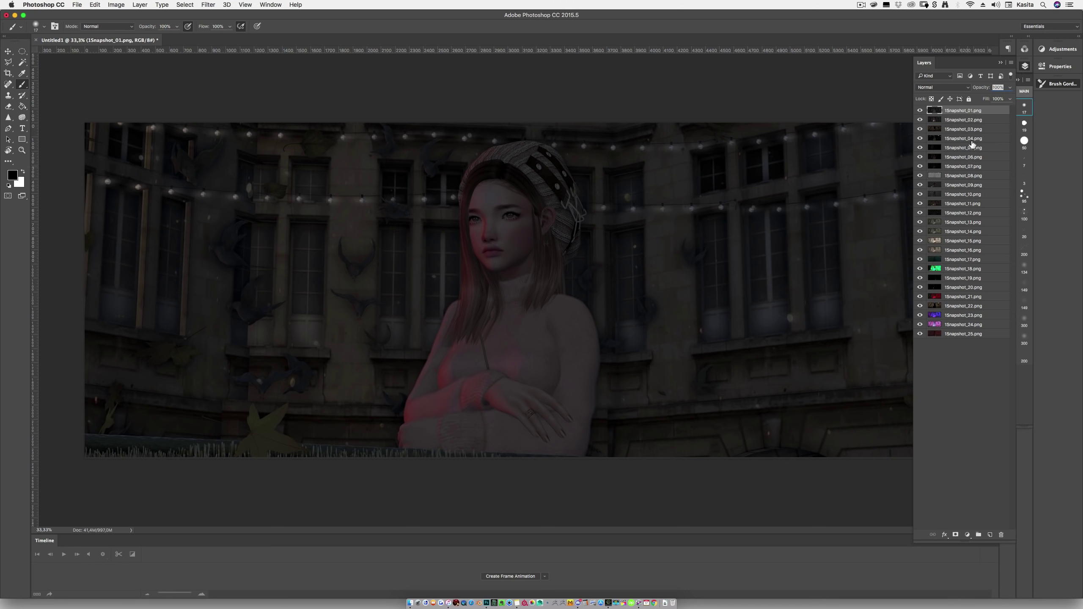
{"action": "left_click_drag", "start_coordinate": [922, 113], "coordinate": [928, 363]}
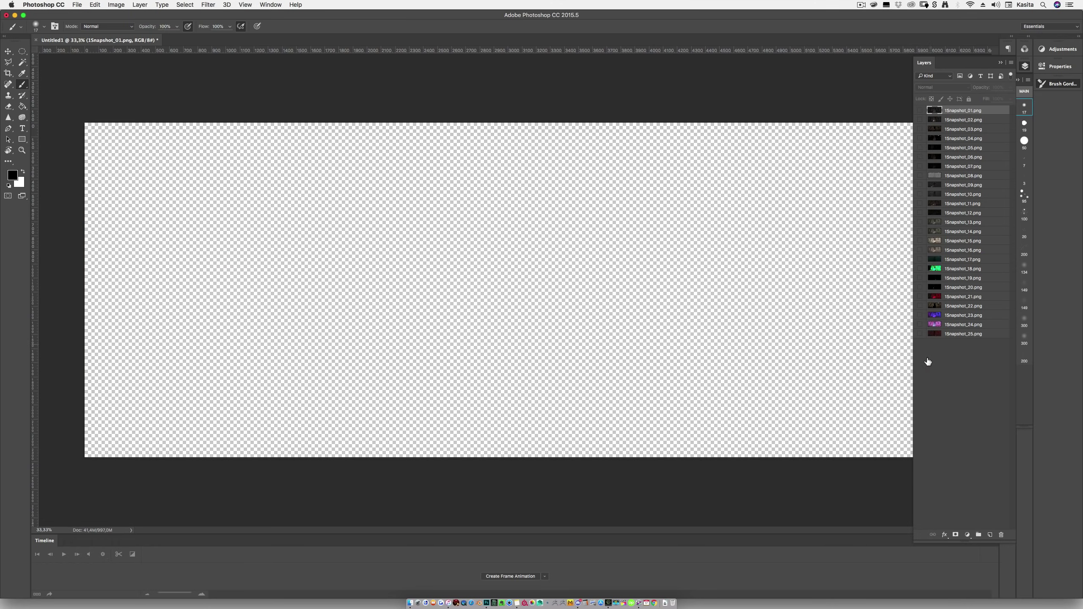
- Show the 1Snapshot_25.png layer and preview 1Snapshot_24.png and 1Snapshot_23.png over it, leaving only 1Snapshot_25.png visible
{"action": "left_click", "coordinate": [920, 334]}
{"action": "left_click", "coordinate": [920, 324]}
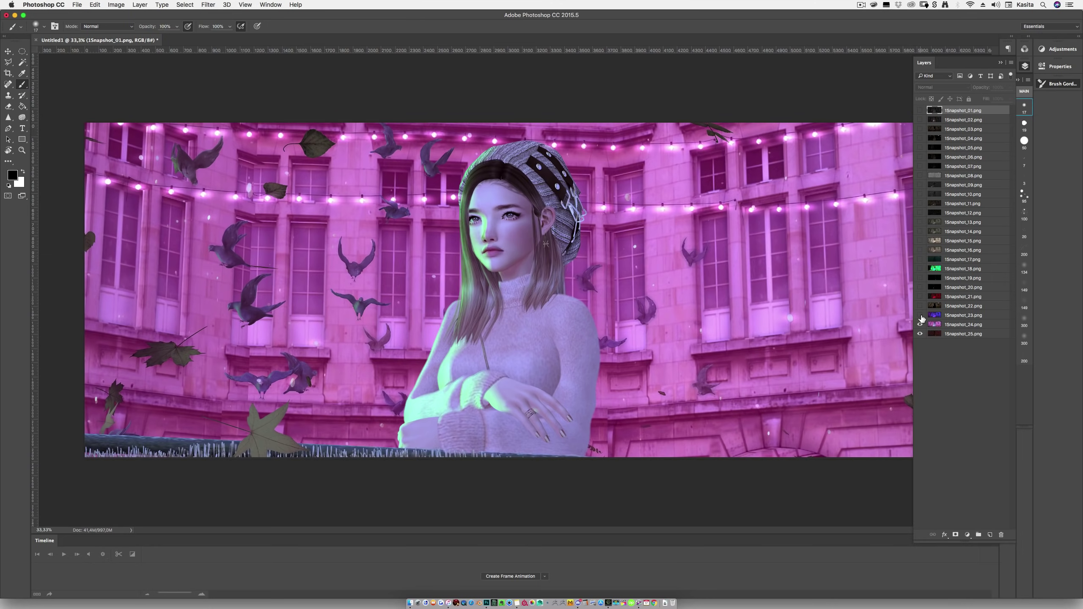
{"action": "left_click", "coordinate": [920, 315]}
{"action": "left_click", "coordinate": [920, 316]}
{"action": "left_click", "coordinate": [920, 325]}
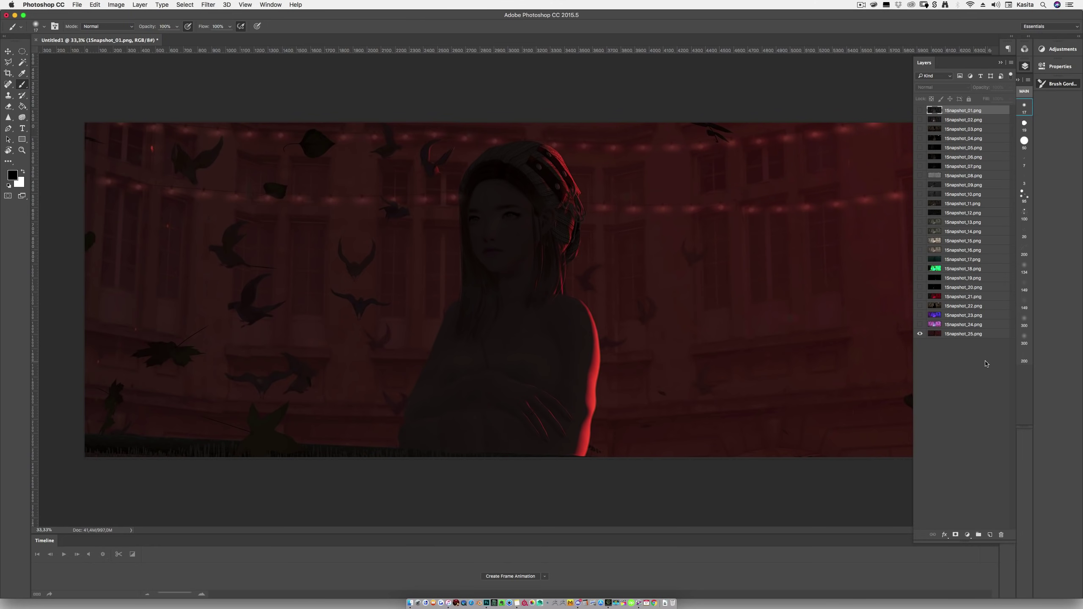
- Switch to the Move tool, select the 1Snapshot_25.png layer and look over the available blend modes
{"action": "left_click", "coordinate": [989, 406]}
{"action": "key", "text": "v"}
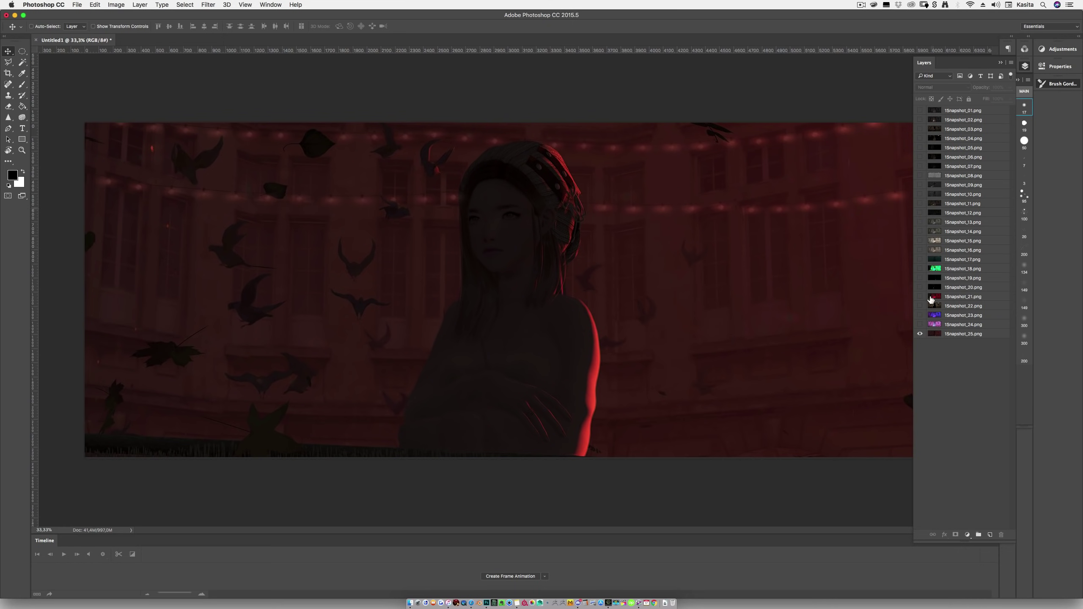
{"action": "left_click", "coordinate": [963, 336]}
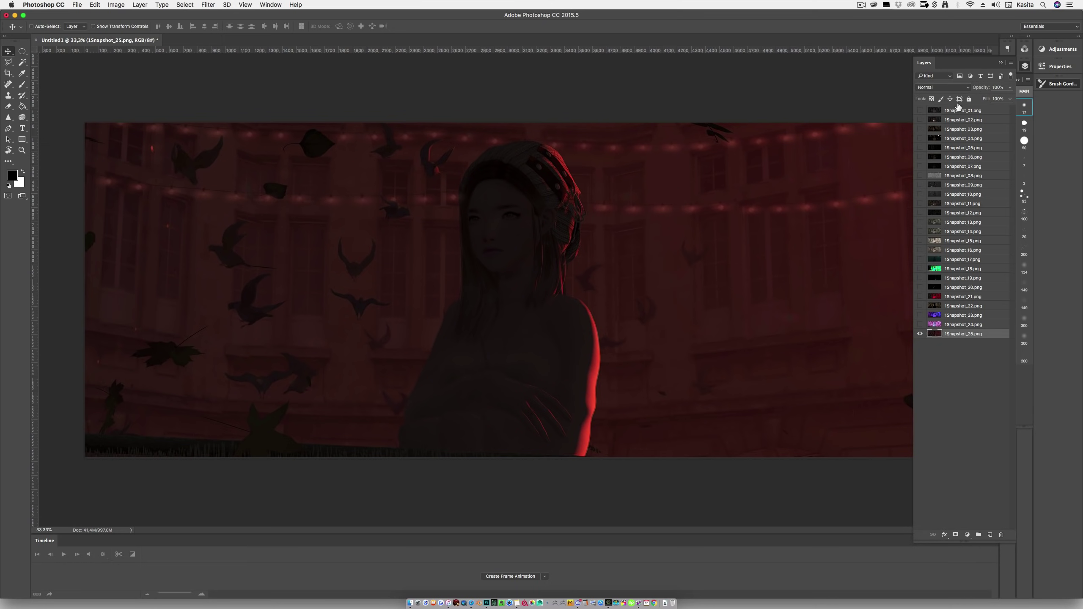
{"action": "left_click", "coordinate": [968, 88]}
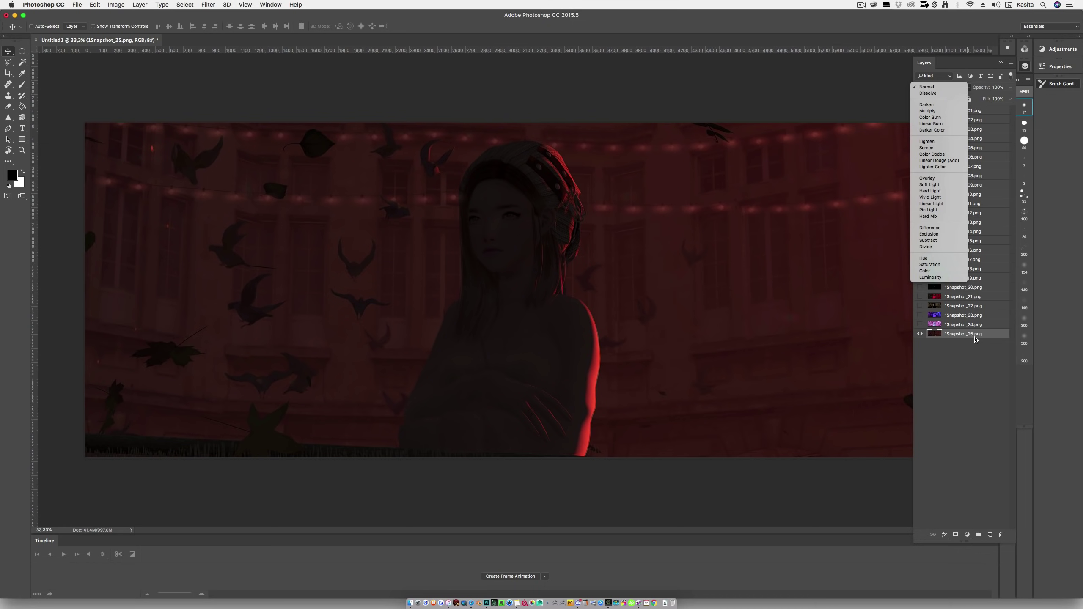
{"action": "left_click", "coordinate": [985, 366]}
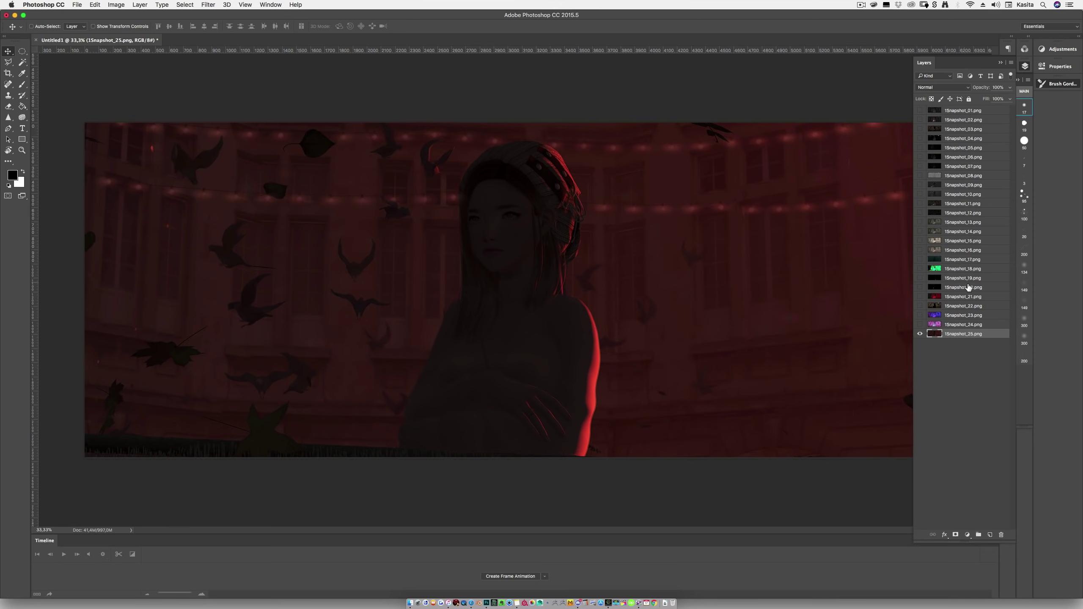
- Show the 1Snapshot_01.png layer and move it to the bottom of the stack, toggling 1Snapshot_25.png to compare the two
{"action": "left_click", "coordinate": [919, 111]}
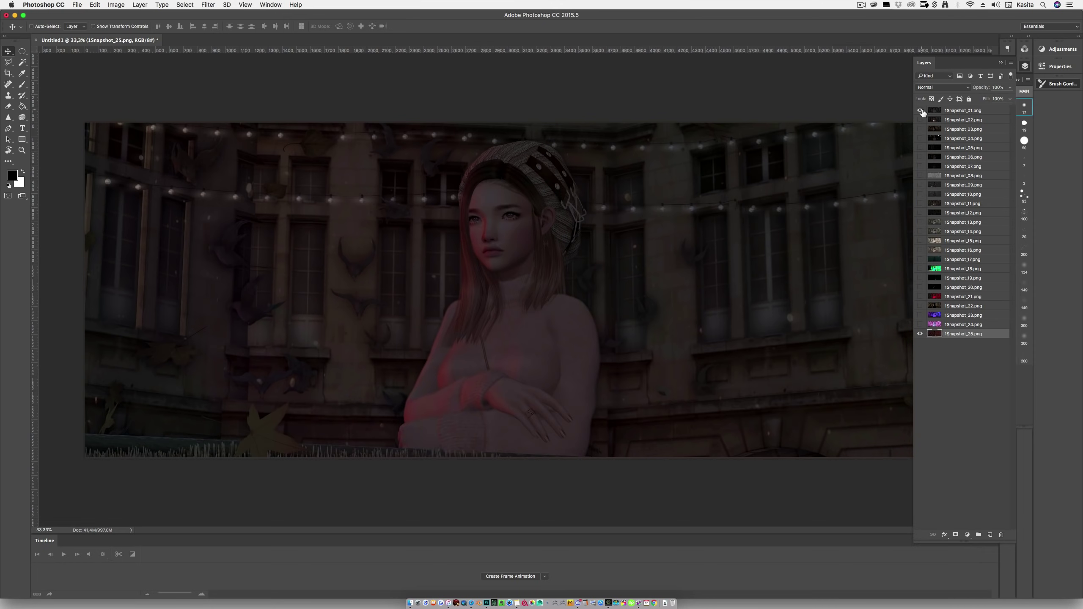
{"action": "left_click", "coordinate": [965, 112]}
{"action": "left_click_drag", "start_coordinate": [972, 120], "coordinate": [960, 341]}
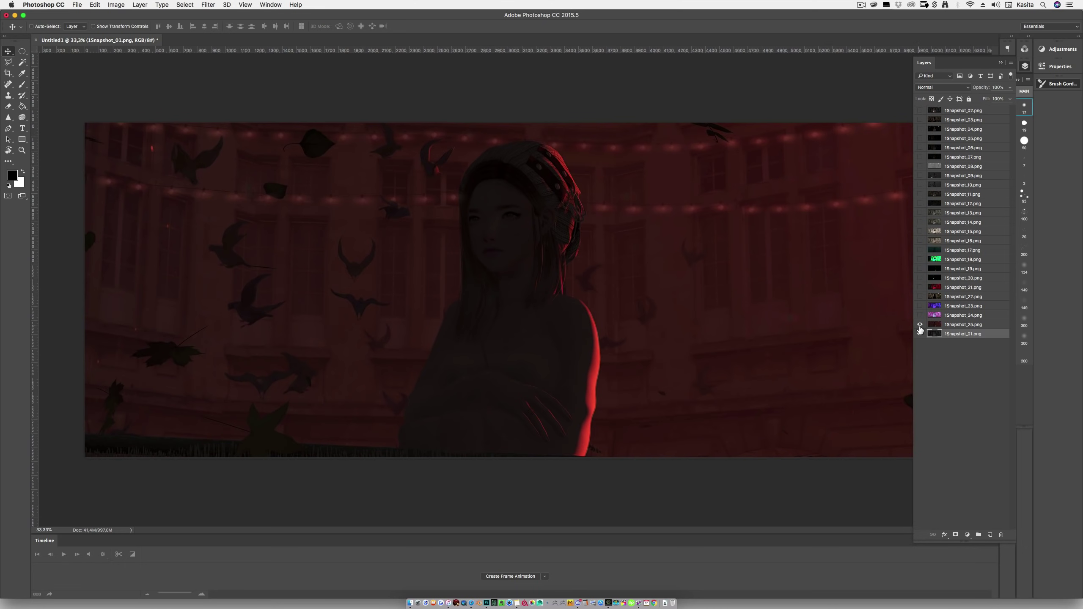
{"action": "left_click", "coordinate": [919, 326]}
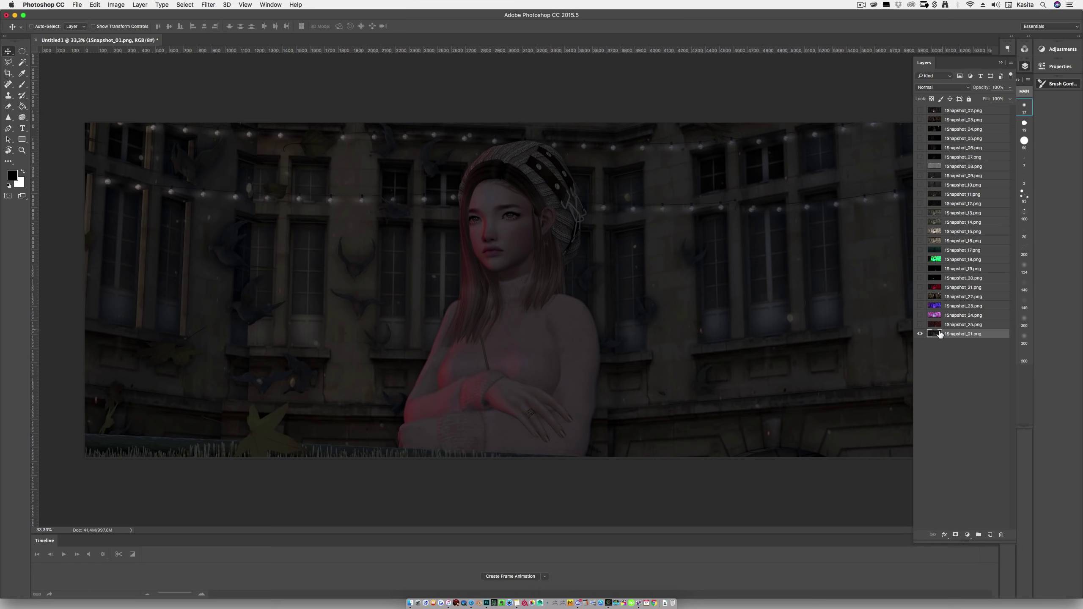
{"action": "left_click", "coordinate": [920, 324]}
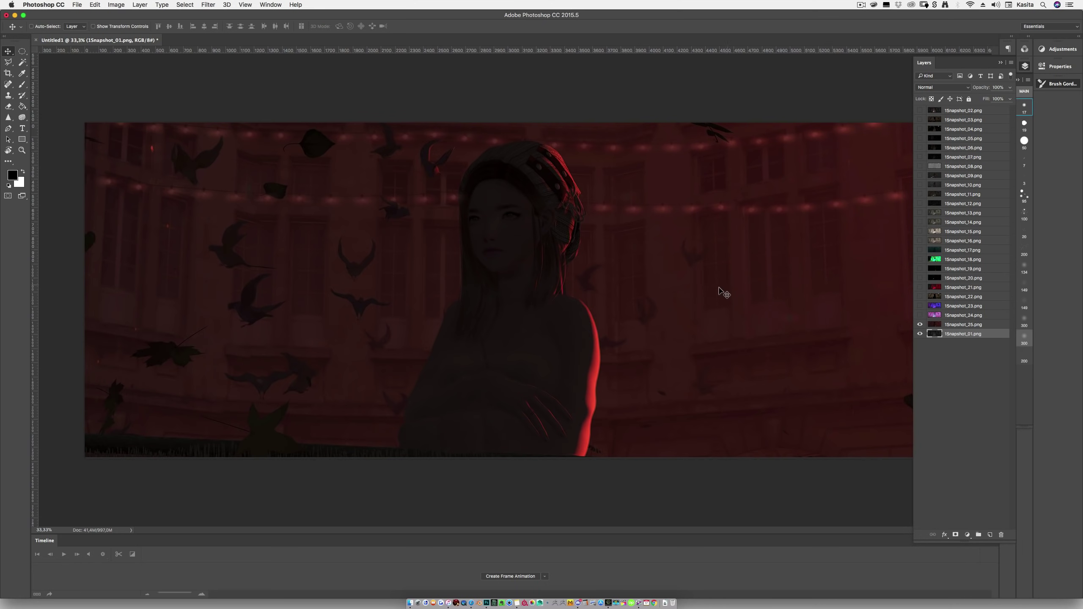
- Lower the 1Snapshot_25.png layer's opacity to about 36% and toggle its visibility to compare the tint with the base image
{"action": "left_click", "coordinate": [966, 325]}
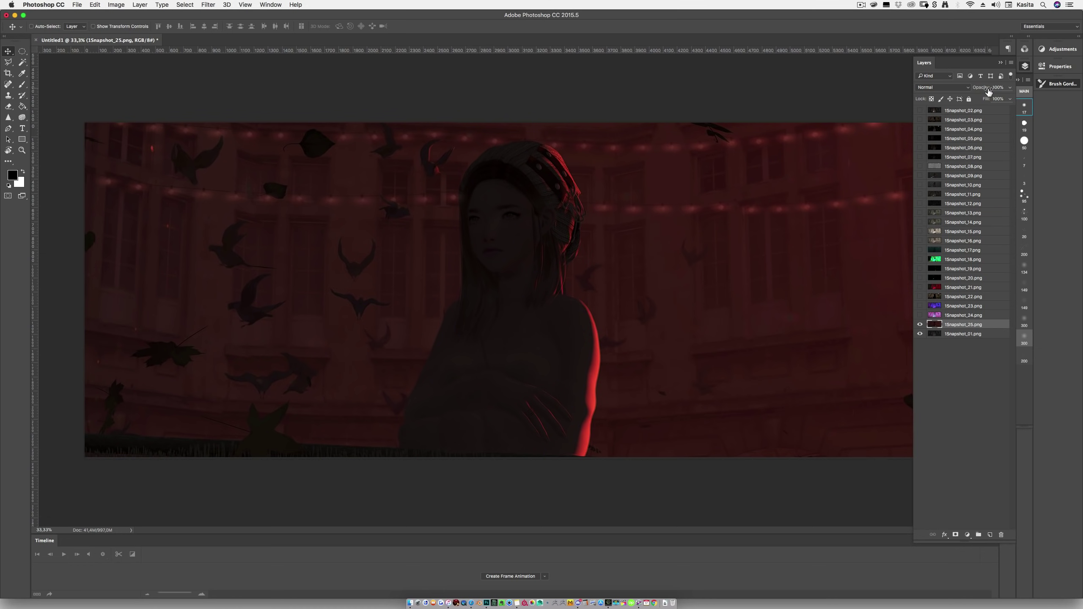
{"action": "left_click", "coordinate": [1009, 88]}
{"action": "left_click", "coordinate": [984, 99]}
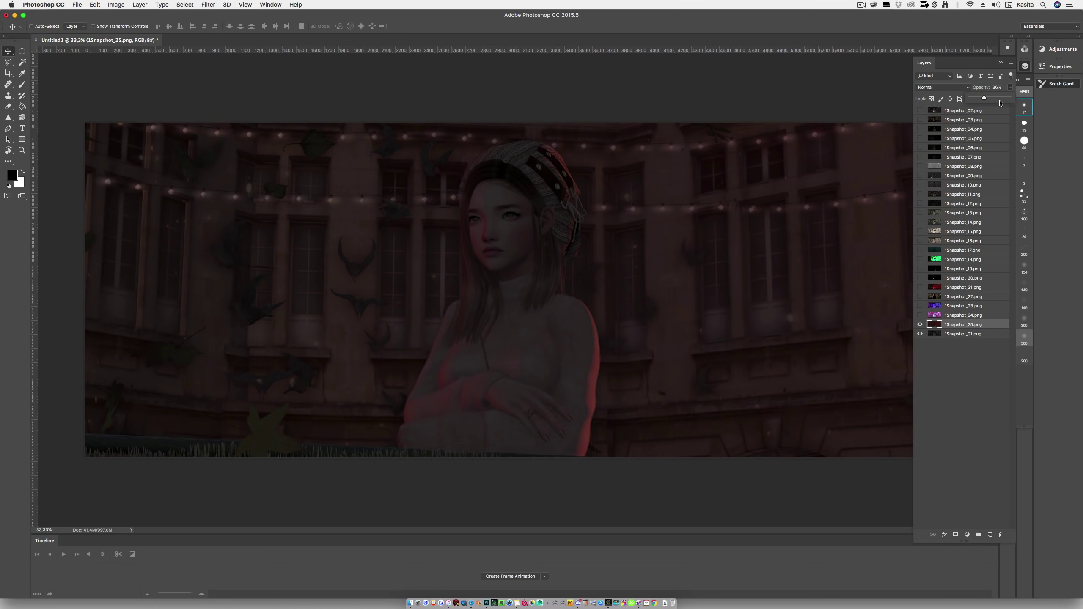
{"action": "left_click", "coordinate": [920, 325]}
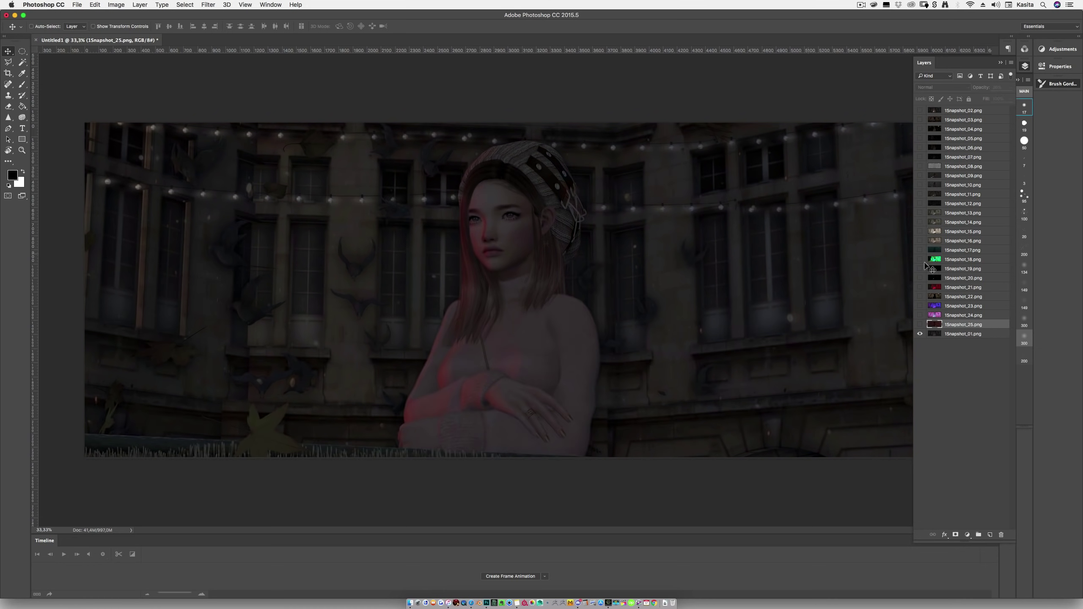
{"action": "left_click", "coordinate": [920, 325]}
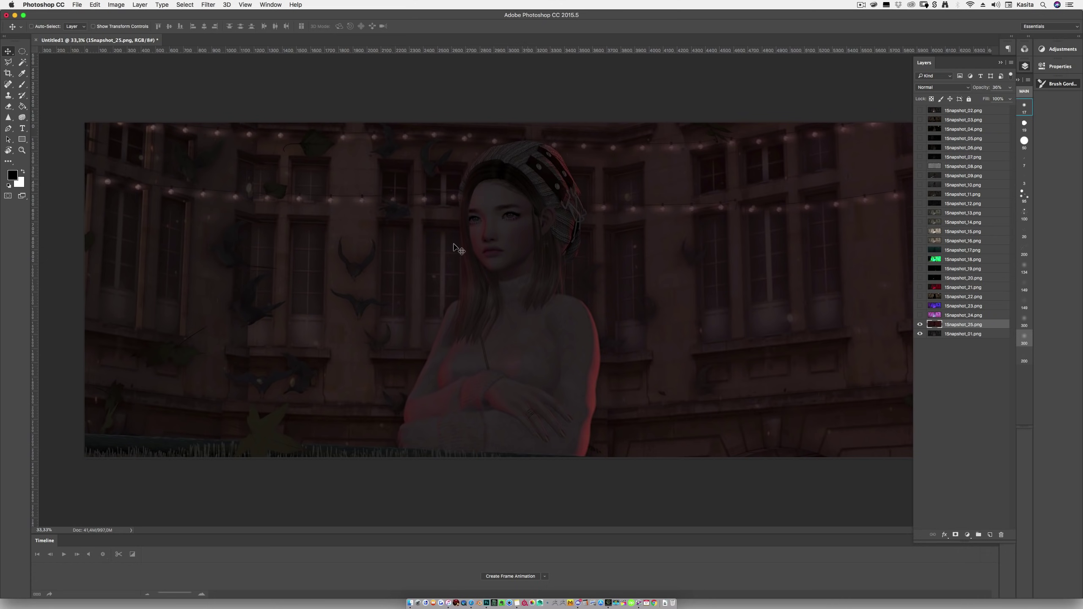
{"action": "left_click", "coordinate": [1019, 91]}
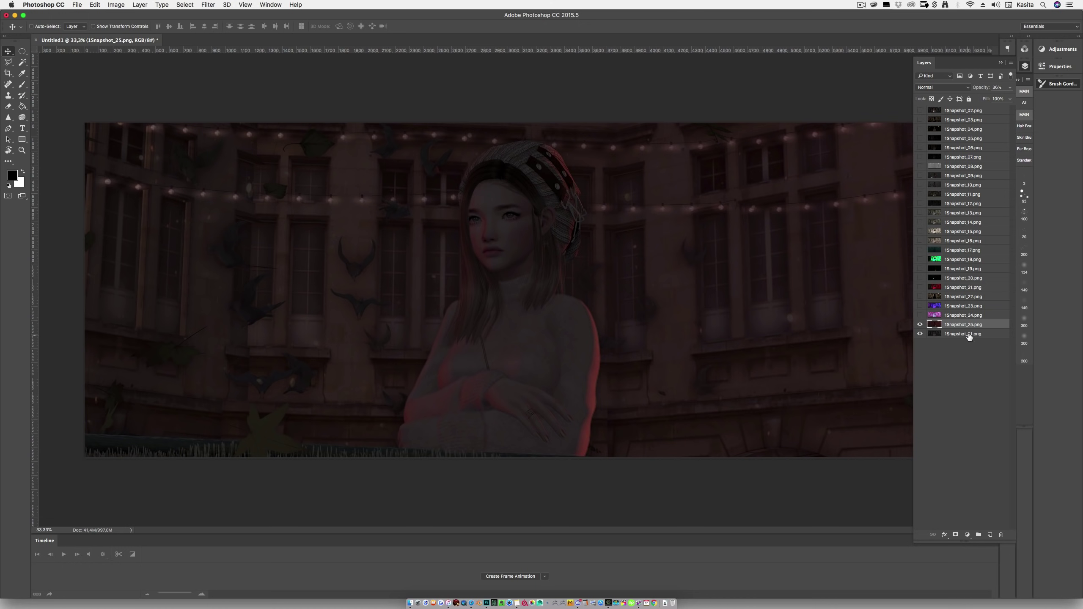
- Show the green-lit 1Snapshot_20.png layer and set its blend mode to Screen
{"action": "left_click", "coordinate": [920, 278]}
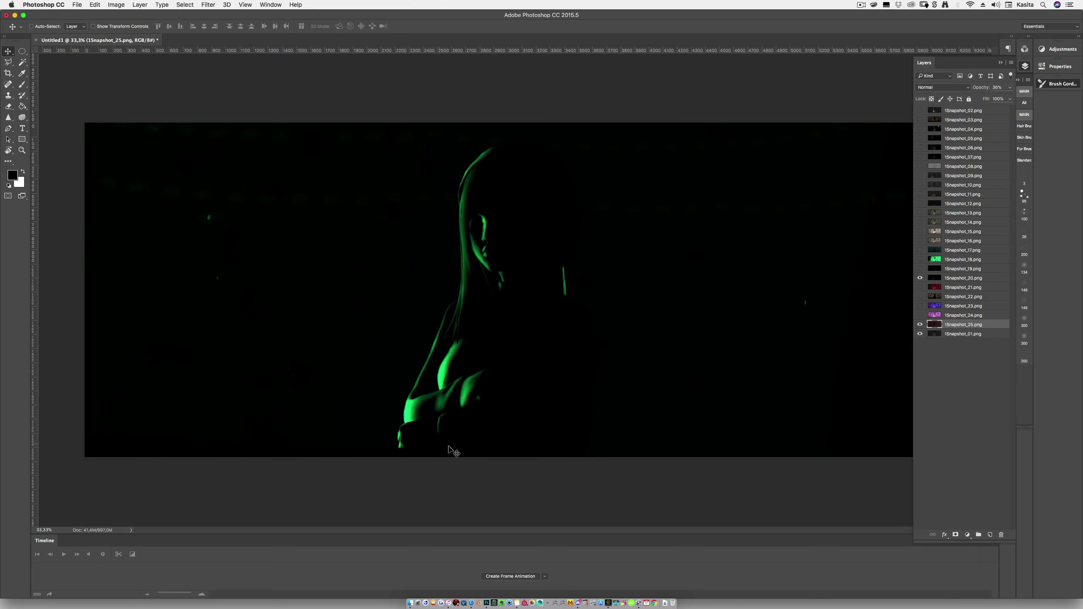
{"action": "left_click", "coordinate": [961, 281]}
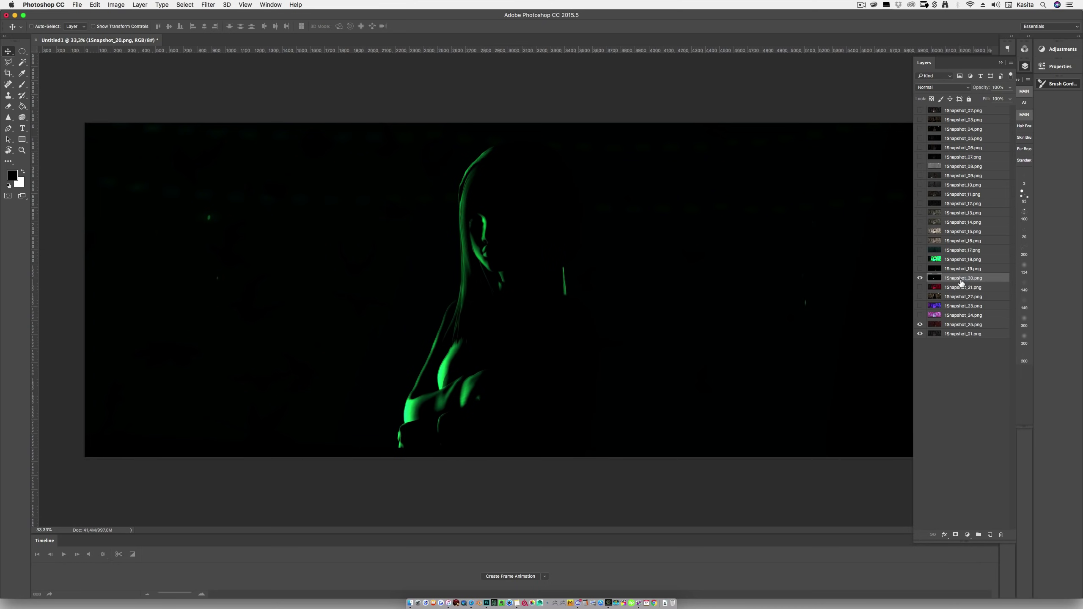
{"action": "left_click", "coordinate": [943, 88]}
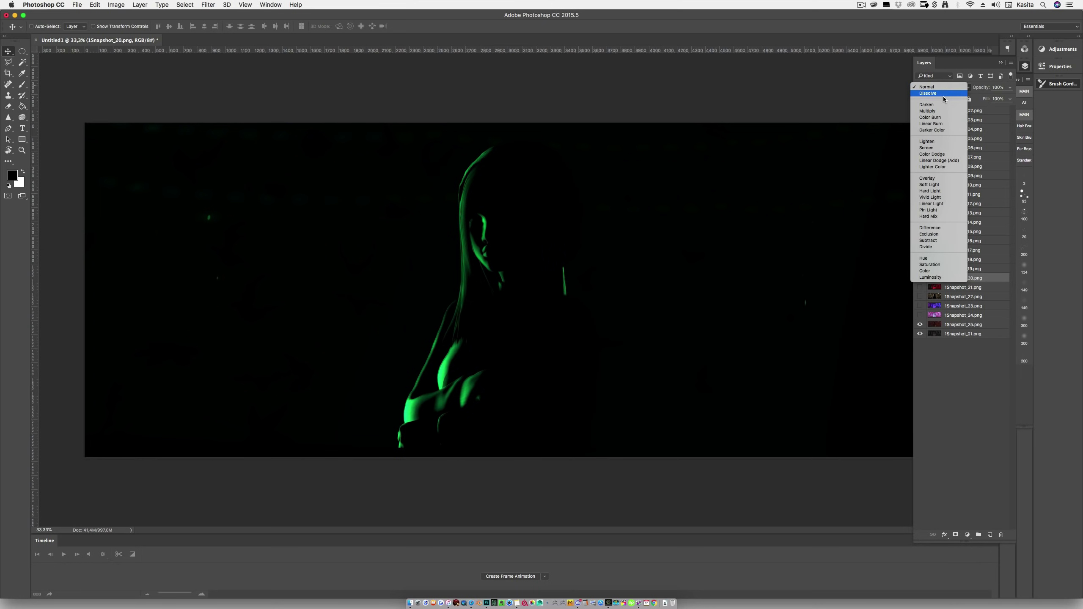
{"action": "left_click", "coordinate": [949, 149]}
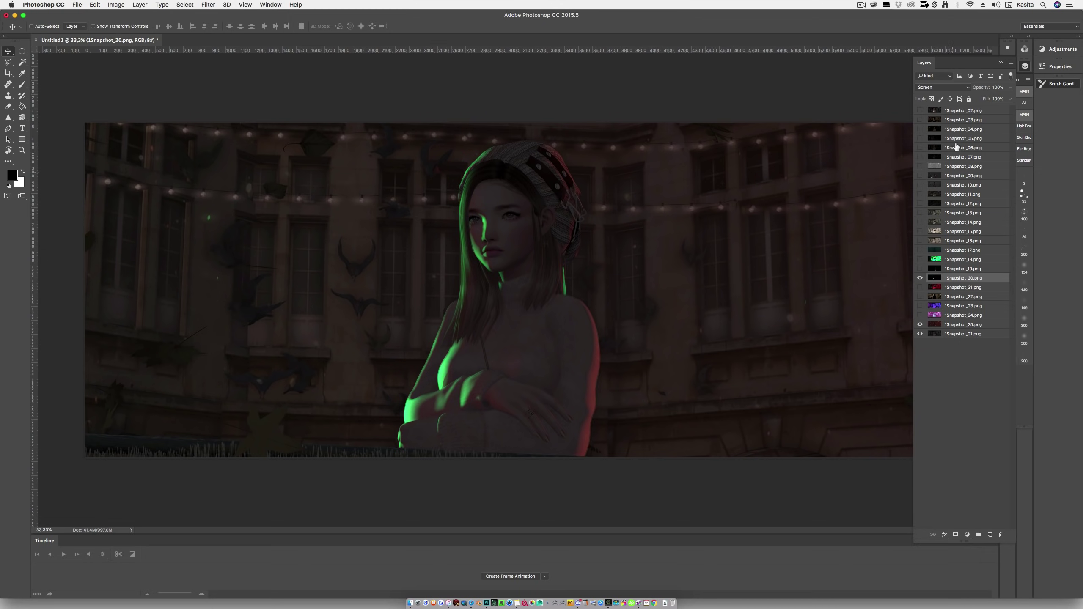
- Try Desaturate on the 1Snapshot_20.png layer in Normal mode, undo it and restore the Screen blend mode
{"action": "left_click", "coordinate": [938, 88]}
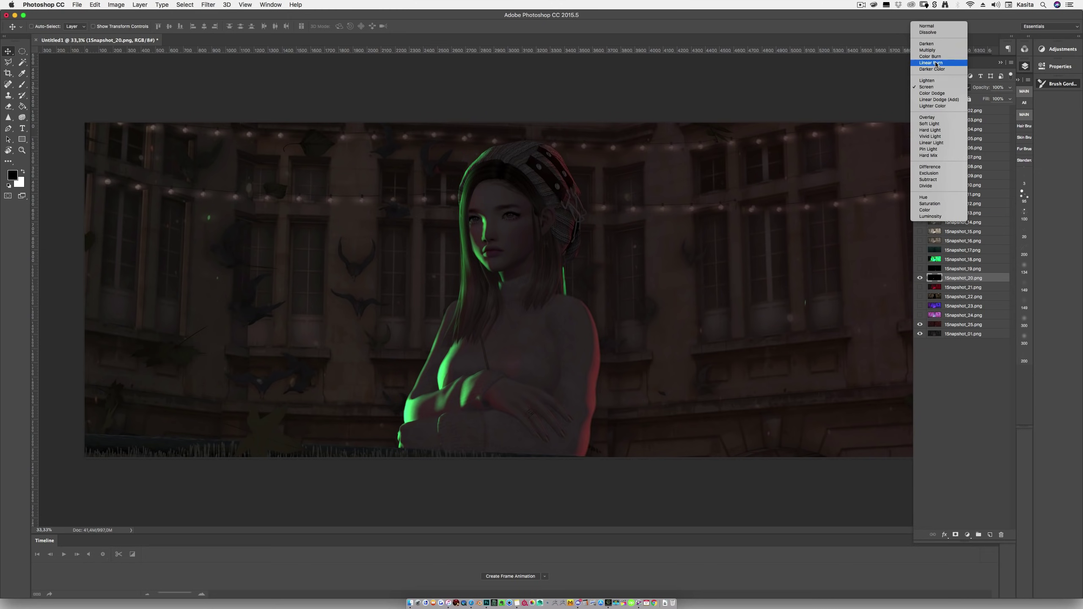
{"action": "left_click", "coordinate": [938, 28]}
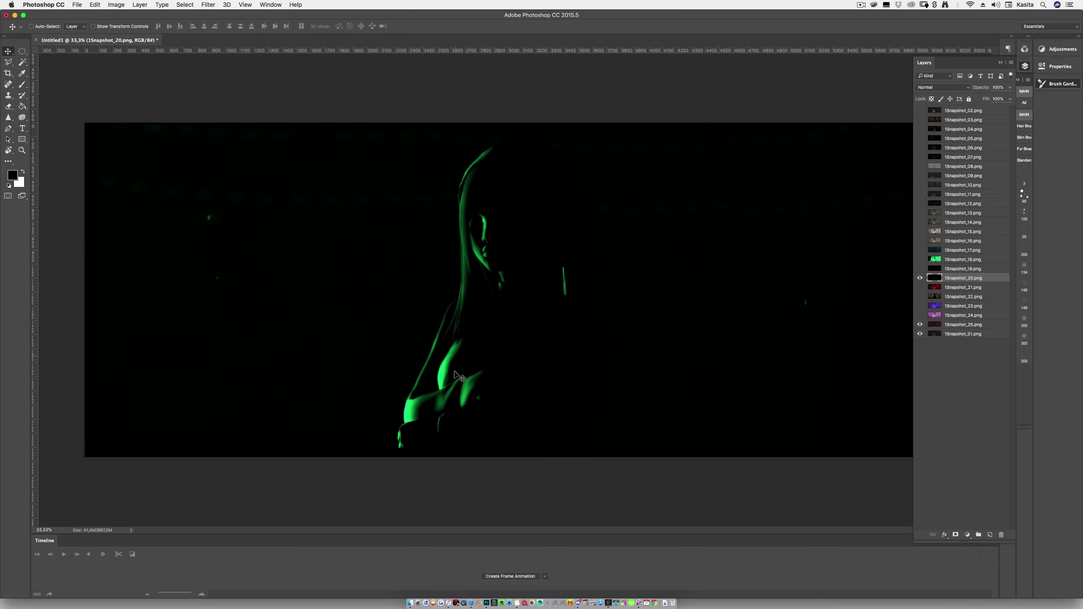
{"action": "left_click", "coordinate": [125, 4]}
{"action": "mouse_move", "coordinate": [141, 28]}
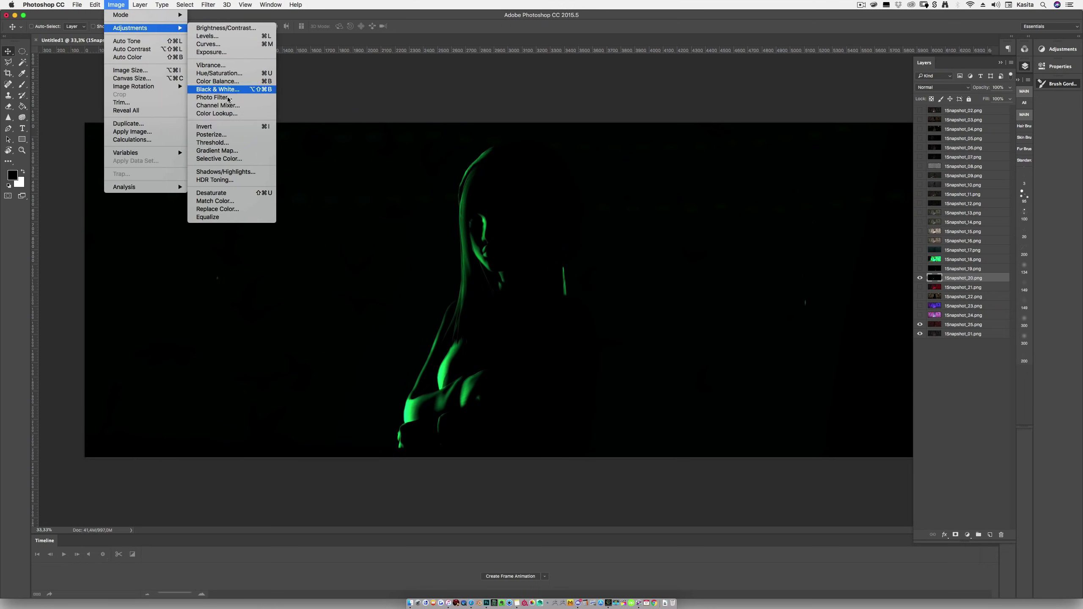
{"action": "left_click", "coordinate": [241, 196]}
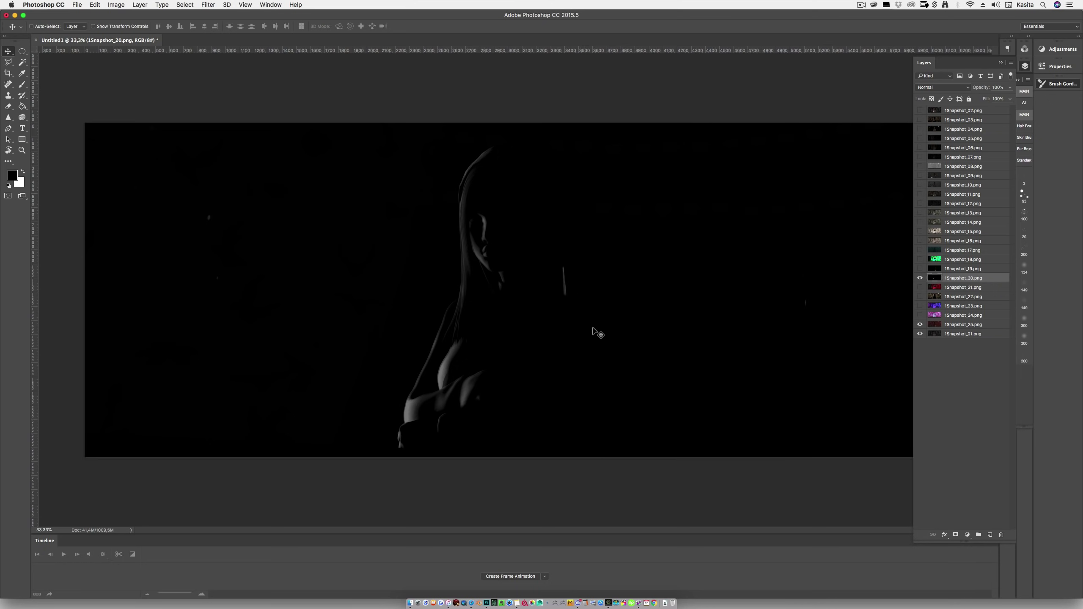
{"action": "key", "text": "super+c"}
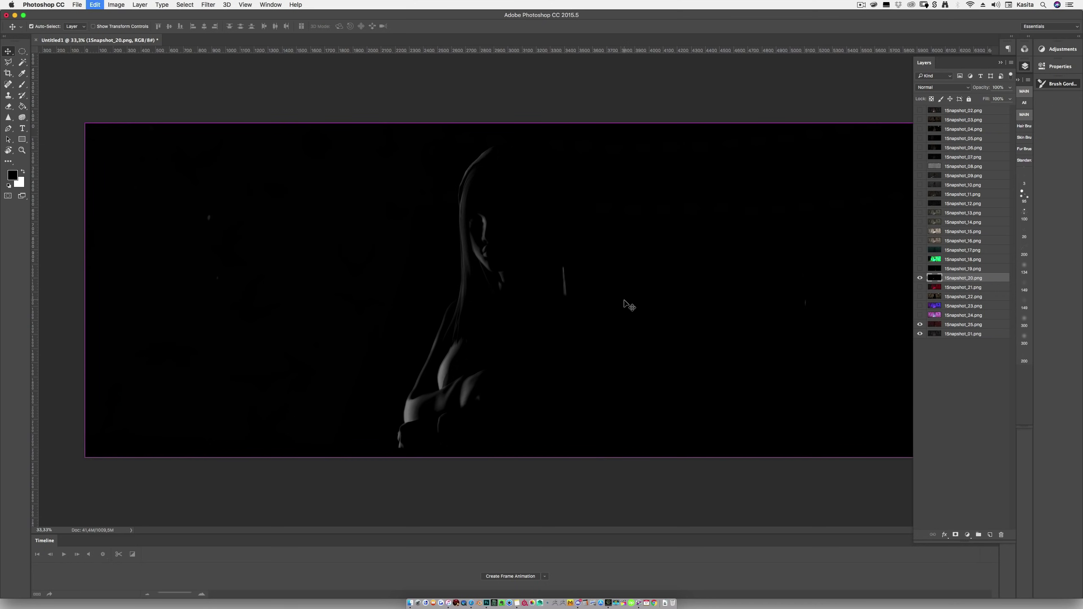
{"action": "left_click", "coordinate": [936, 87]}
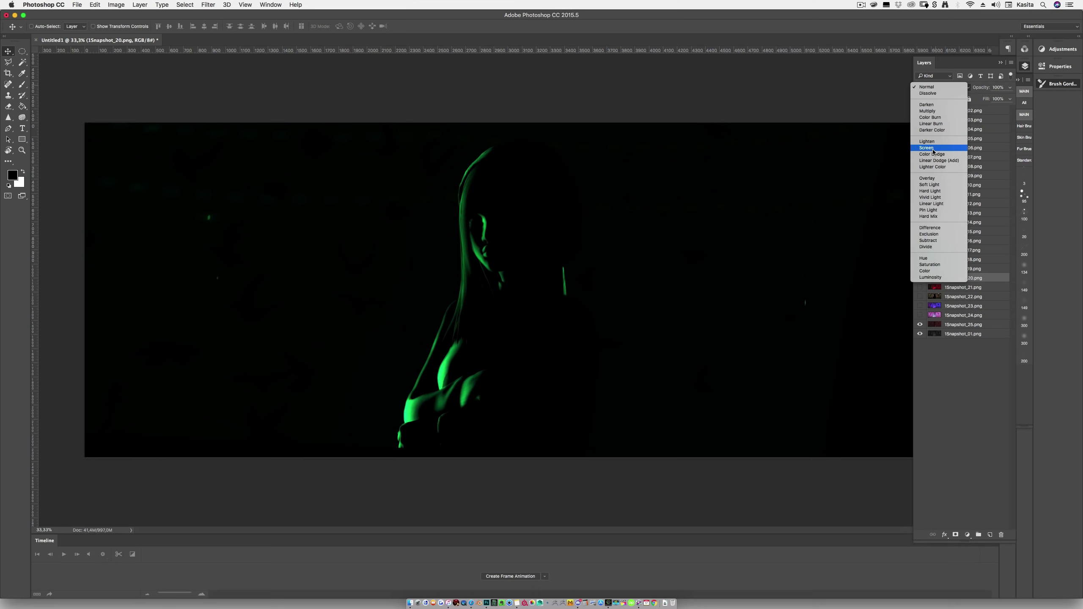
{"action": "left_click", "coordinate": [932, 148]}
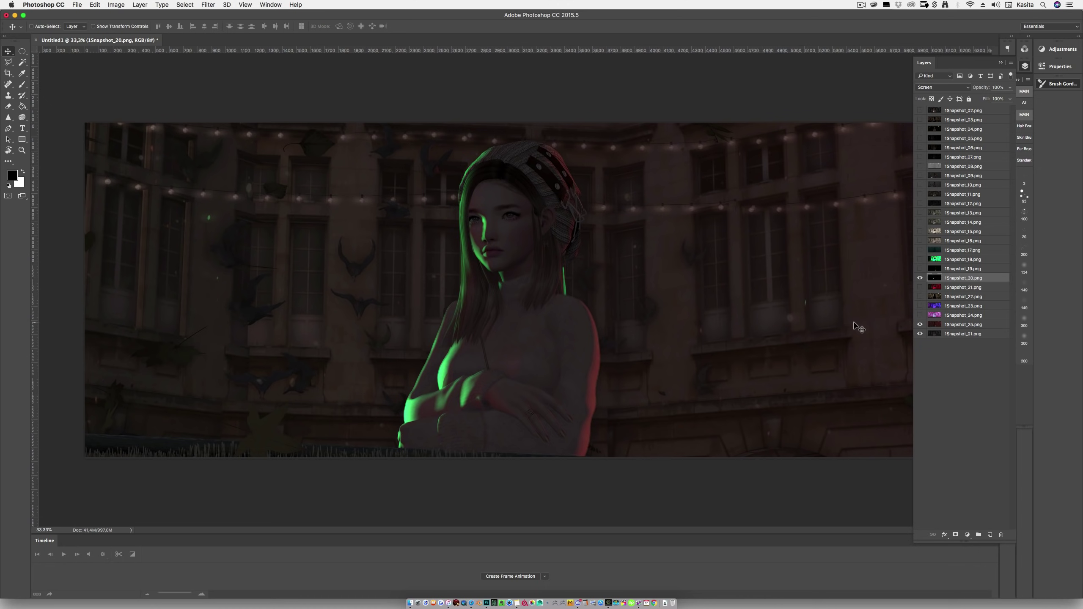
- Try the Color Dodge blend mode on the 1Snapshot_20.png layer and return it to Screen
{"action": "left_click", "coordinate": [941, 87]}
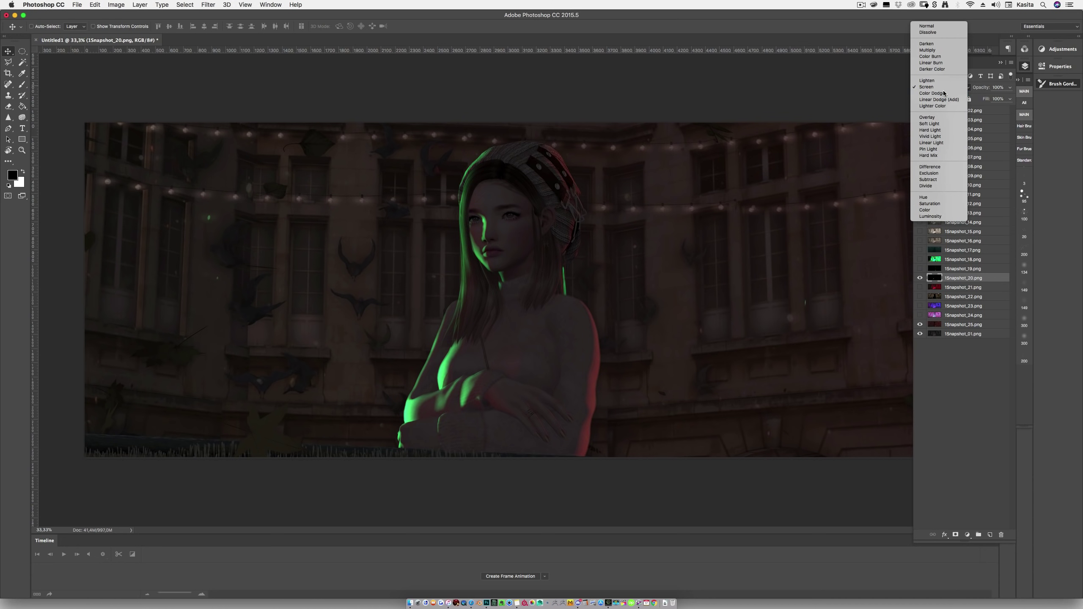
{"action": "left_click", "coordinate": [943, 94]}
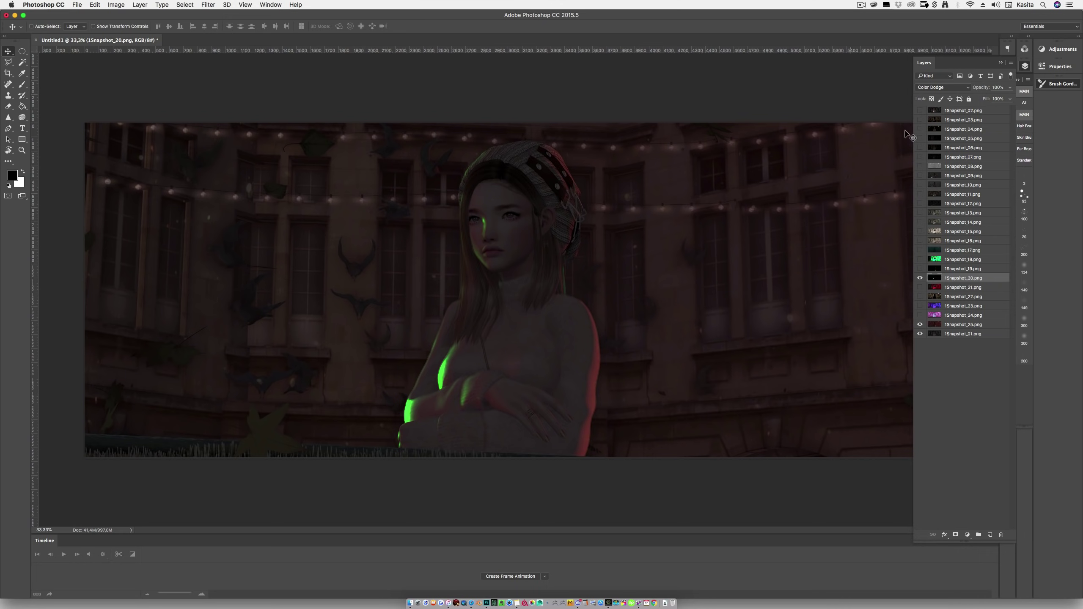
{"action": "left_click", "coordinate": [945, 87]}
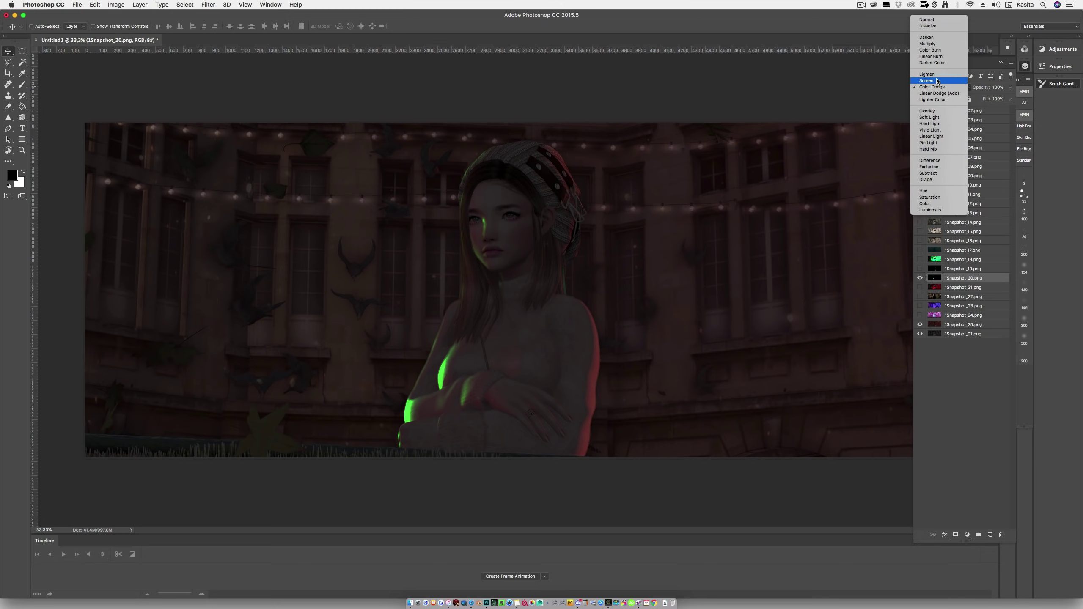
{"action": "left_click", "coordinate": [938, 81]}
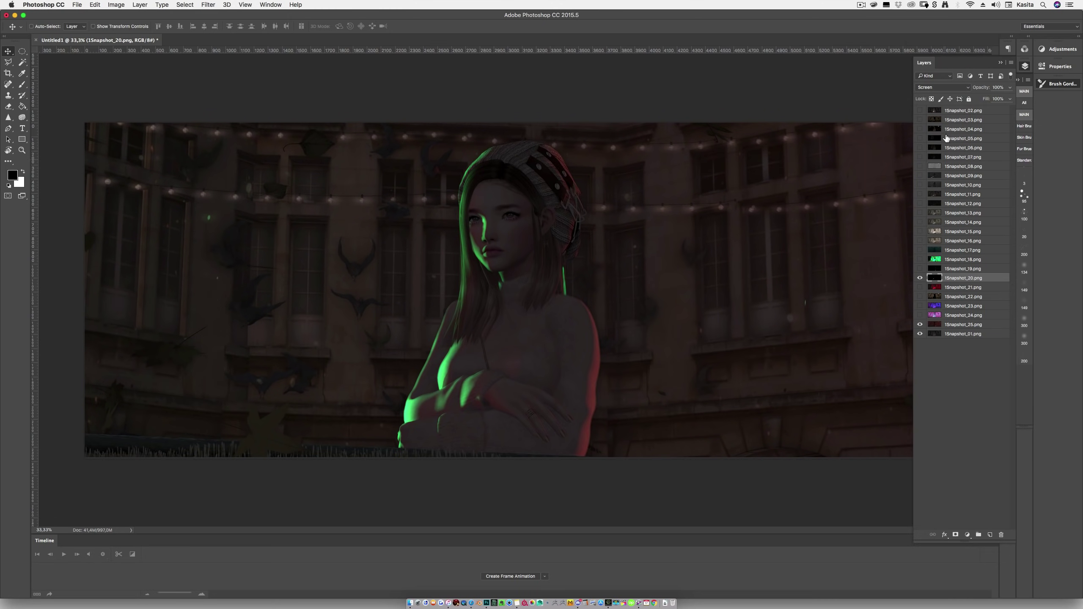
- Show the 1Snapshot_04.png string-lights layer, set its blend mode to Color Dodge and hide it to compare the effect
{"action": "left_click", "coordinate": [920, 129]}
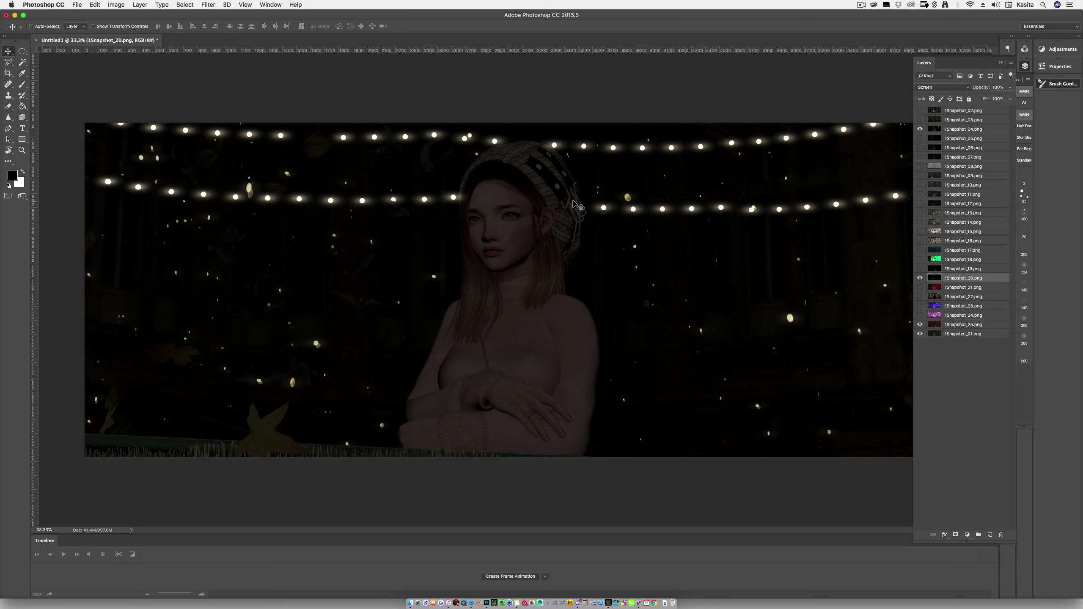
{"action": "left_click", "coordinate": [963, 130]}
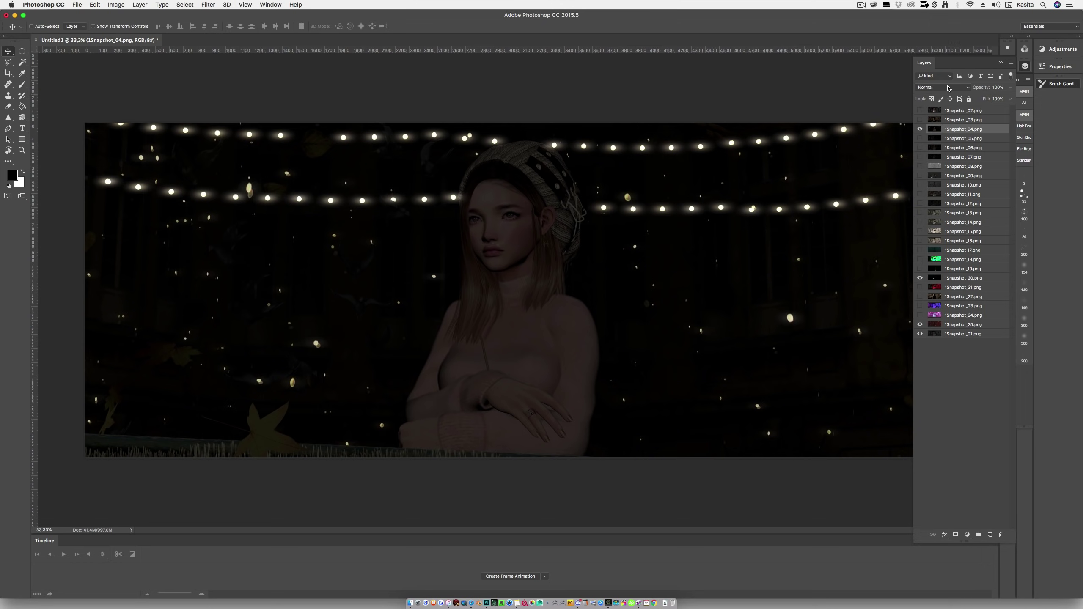
{"action": "left_click", "coordinate": [947, 88]}
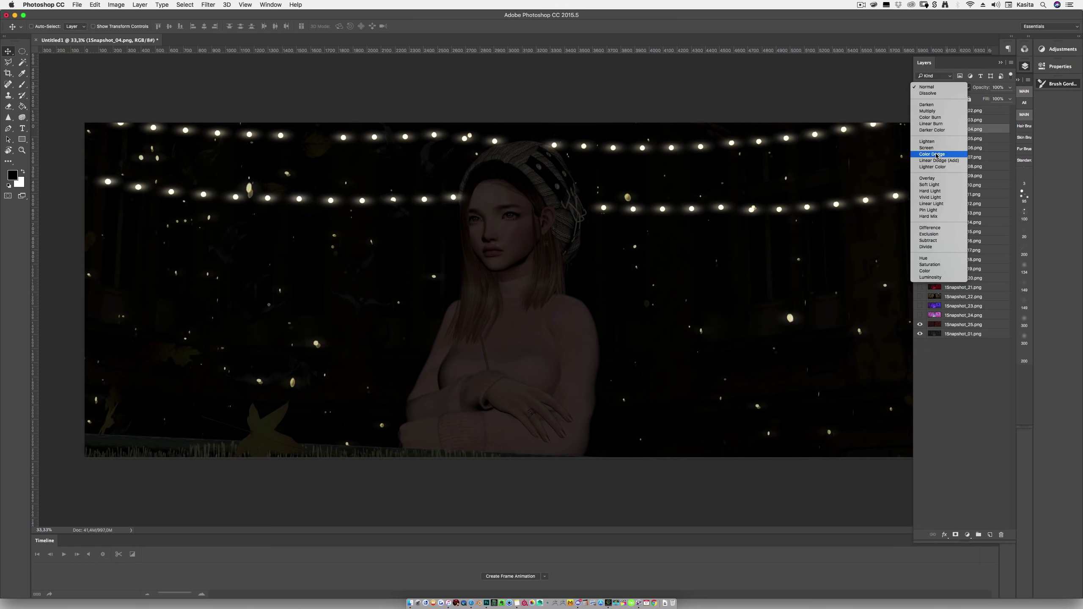
{"action": "left_click", "coordinate": [938, 157]}
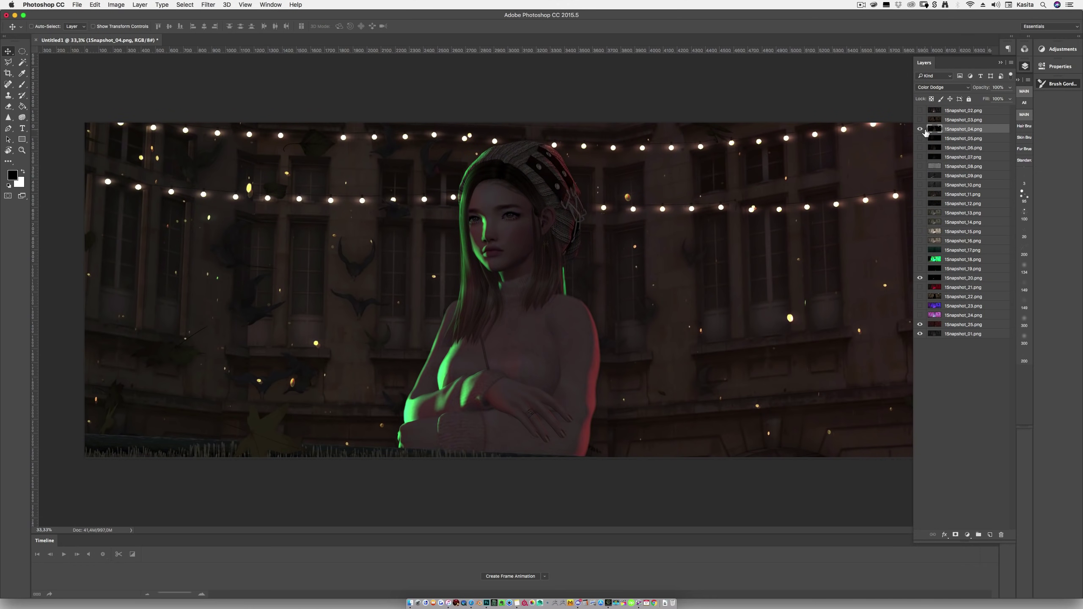
{"action": "left_click", "coordinate": [919, 129]}
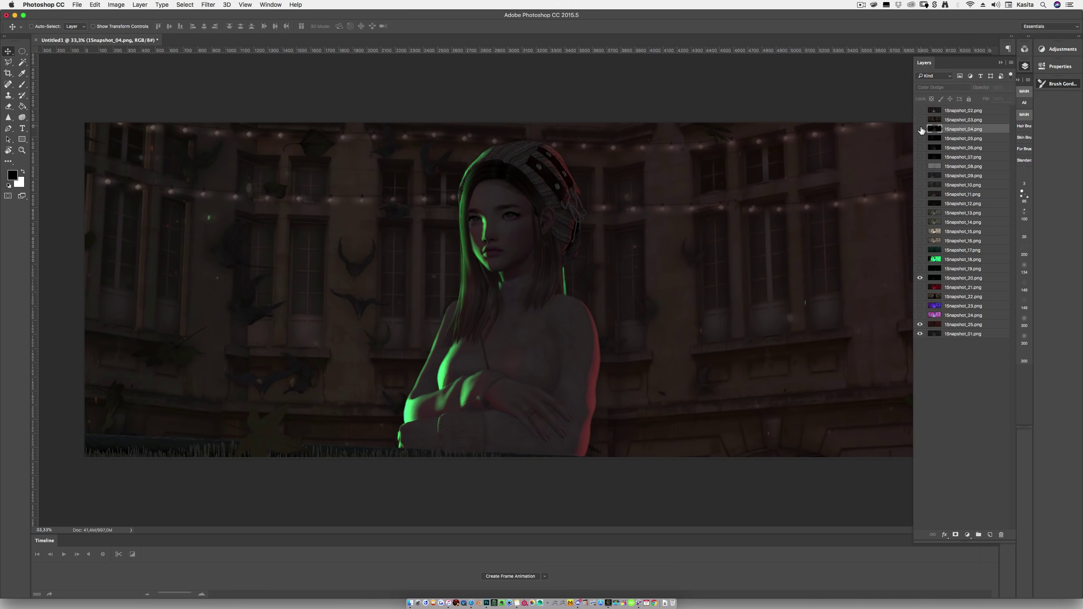
- Show the 1Snapshot_04.png string-lights layer again and move it directly above 1Snapshot_20.png in the layer stack
{"action": "left_click", "coordinate": [920, 129]}
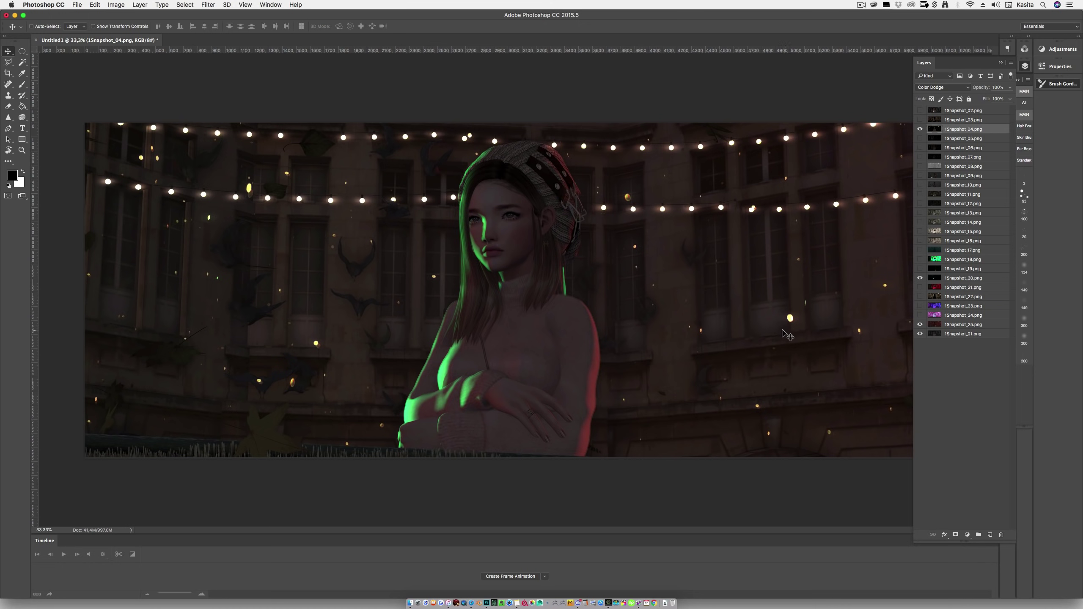
{"action": "left_click_drag", "start_coordinate": [963, 129], "coordinate": [950, 275]}
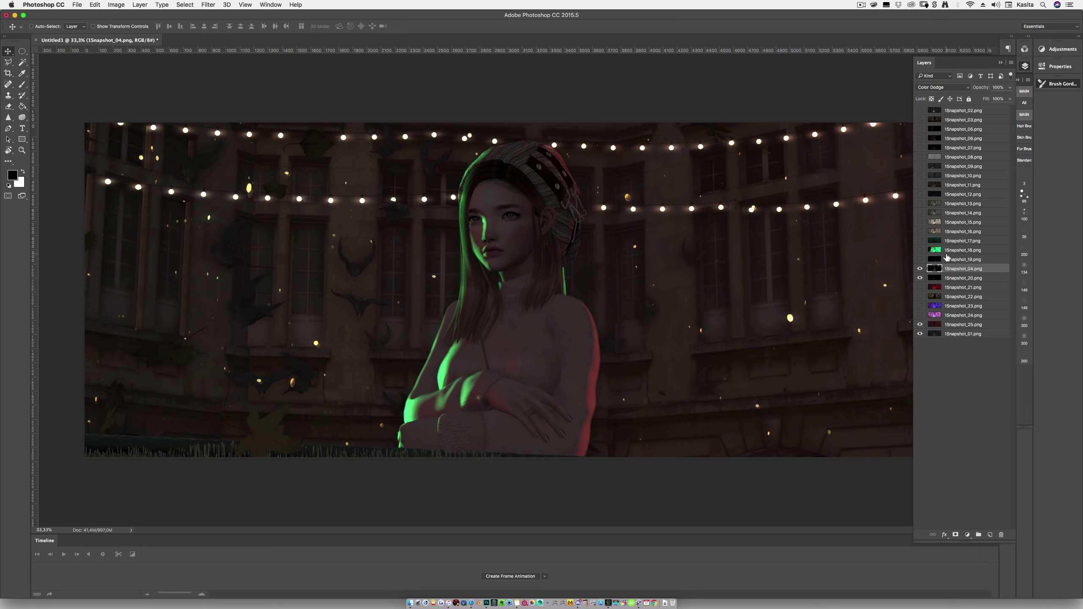
- Show the 1Snapshot_13.png layer, try the Multiply blend mode on it and return it to Normal
{"action": "left_click", "coordinate": [920, 204]}
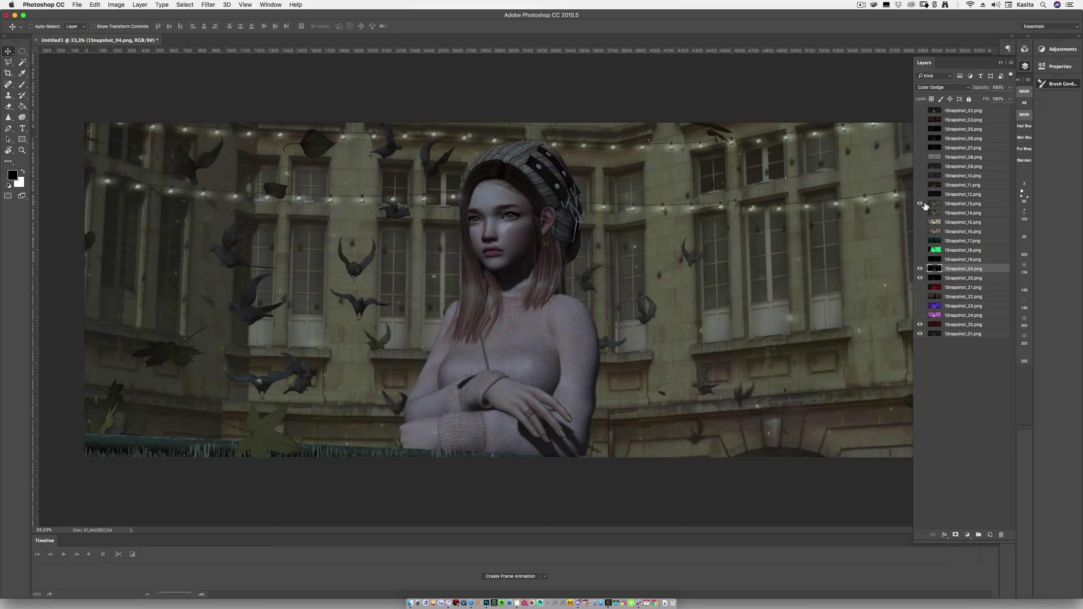
{"action": "left_click", "coordinate": [953, 204]}
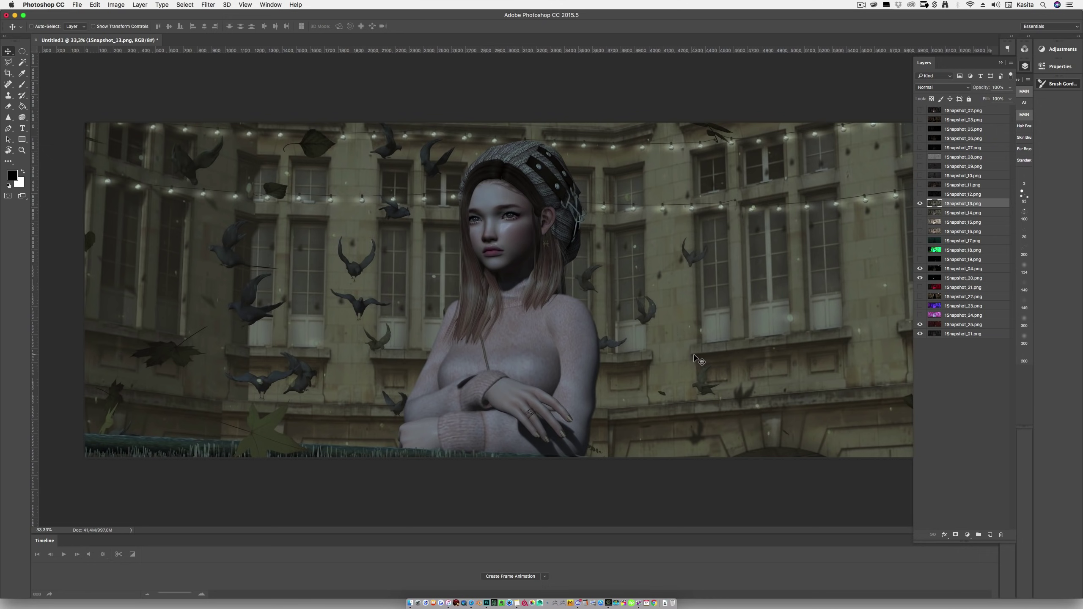
{"action": "left_click", "coordinate": [949, 88]}
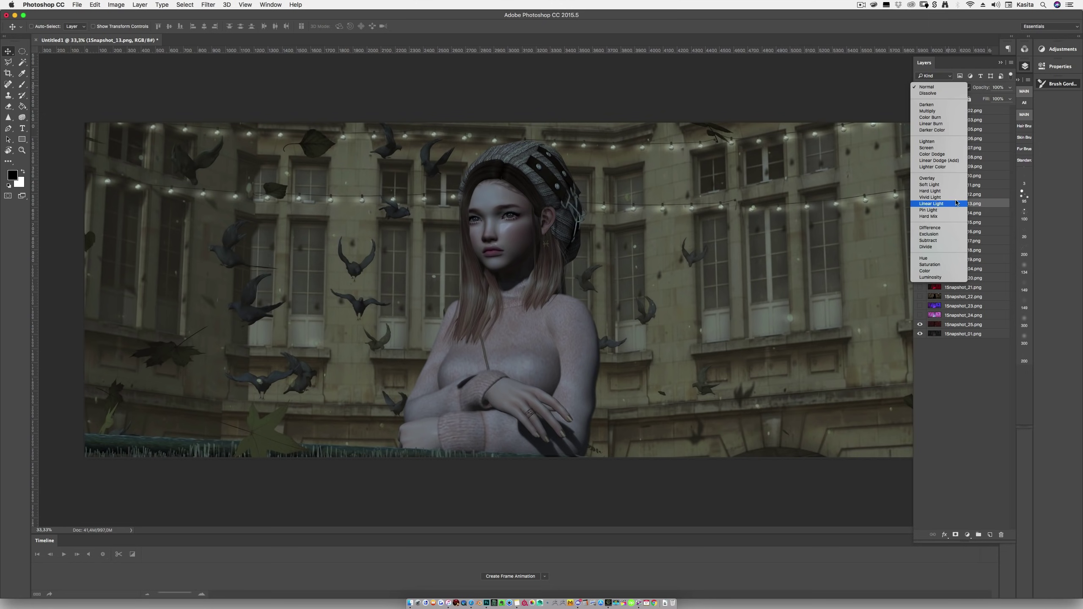
{"action": "left_click", "coordinate": [944, 111]}
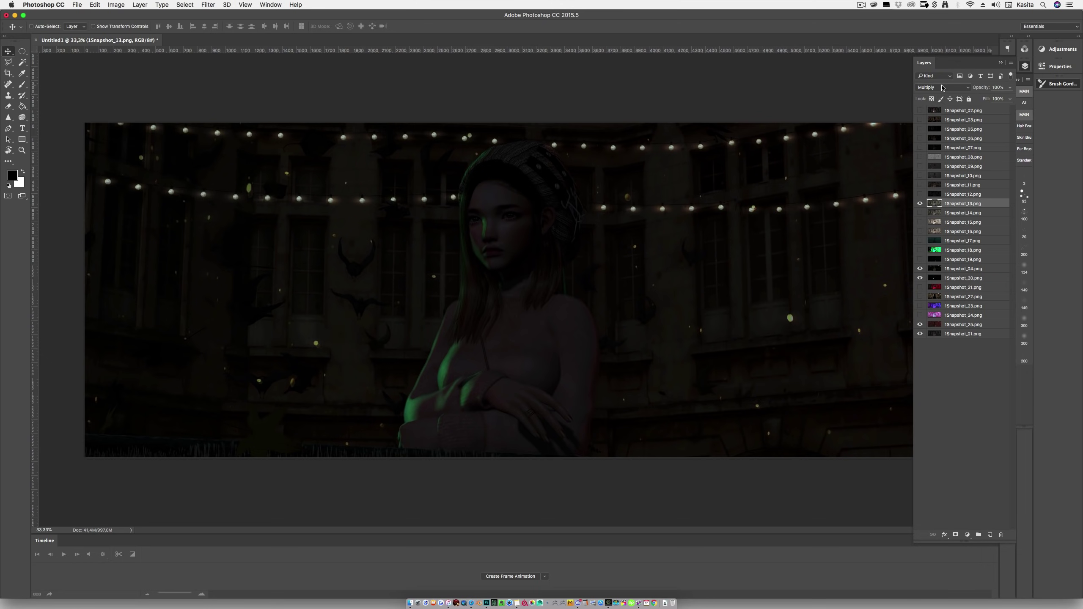
{"action": "left_click", "coordinate": [942, 87]}
{"action": "left_click", "coordinate": [932, 64]}
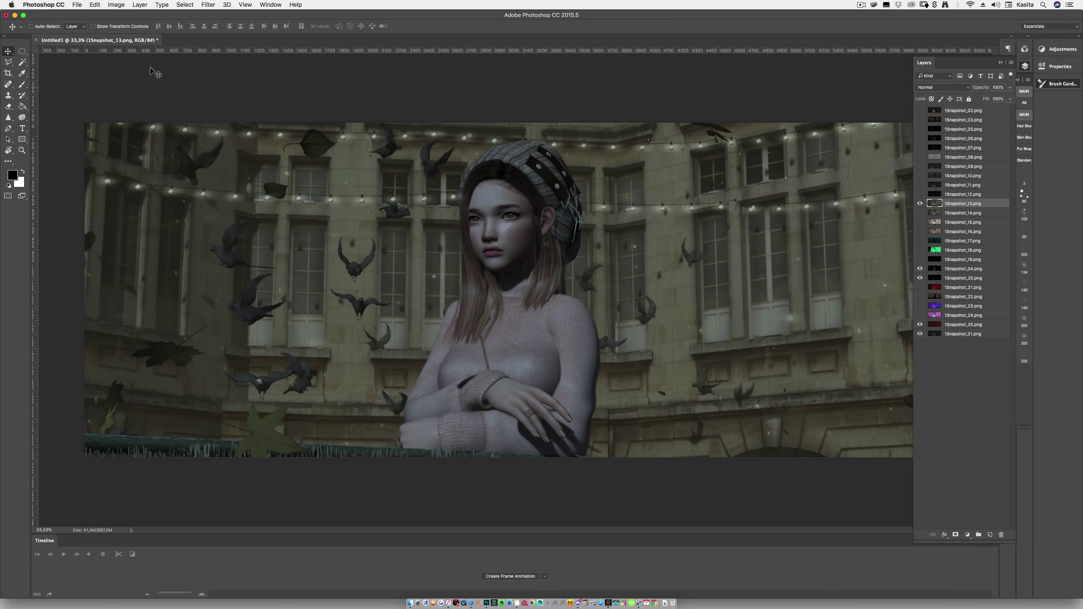
- Try Desaturate on the 1Snapshot_13.png layer and undo it
{"action": "left_click", "coordinate": [115, 4]}
{"action": "mouse_move", "coordinate": [136, 28]}
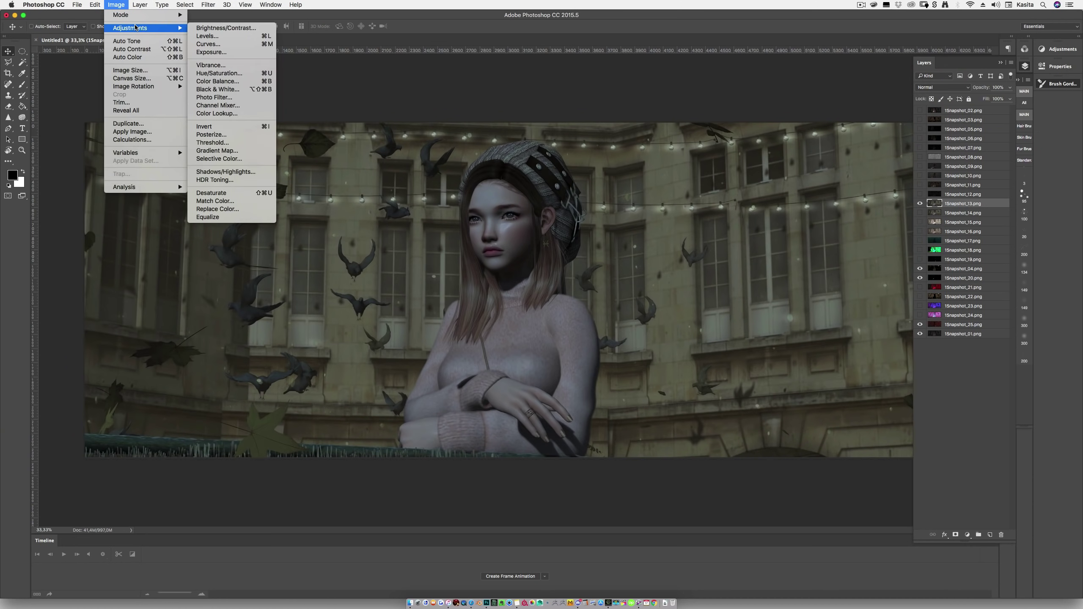
{"action": "left_click", "coordinate": [253, 192]}
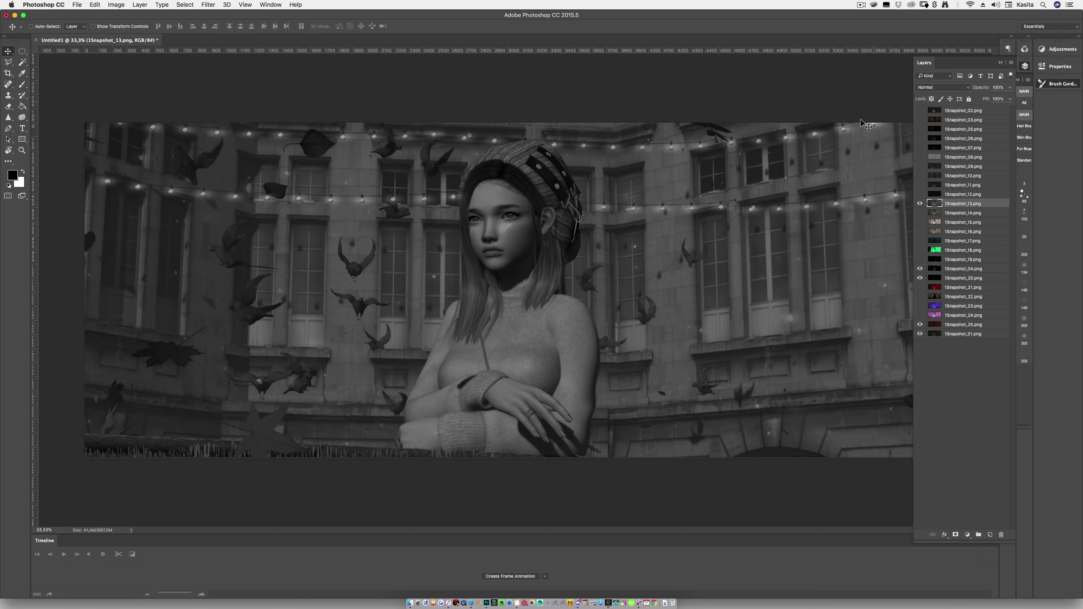
{"action": "key", "text": "super"}
{"action": "key", "text": "shift+alt+m"}
{"action": "key", "text": "shift+alt+n"}
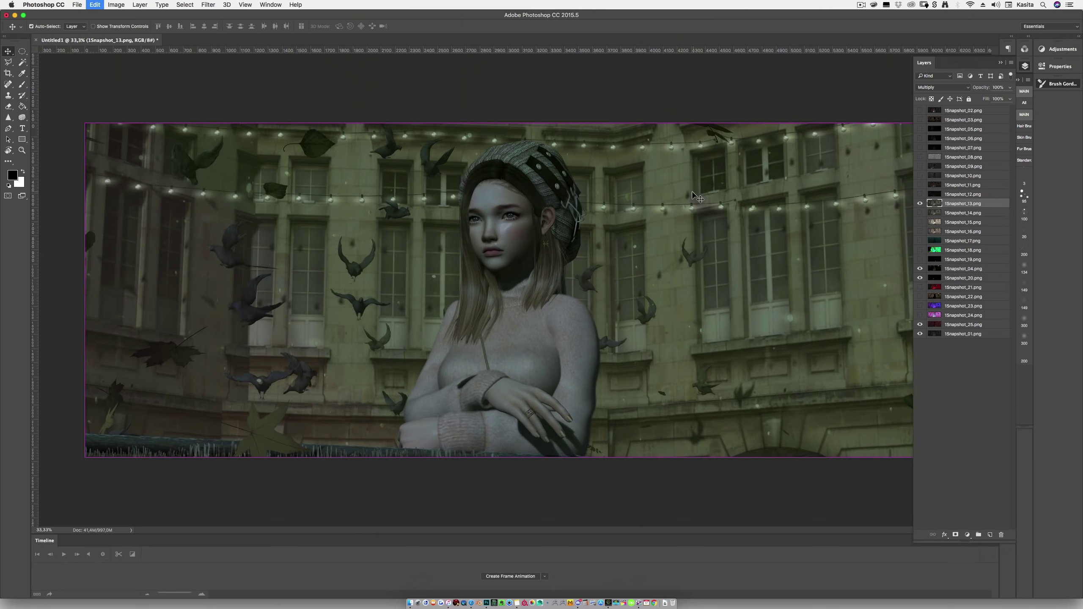
- Set the 1Snapshot_13.png layer to Multiply and apply Levels with input values 0, 3.22 and 96 and output values 40 and 255
{"action": "left_click", "coordinate": [941, 88]}
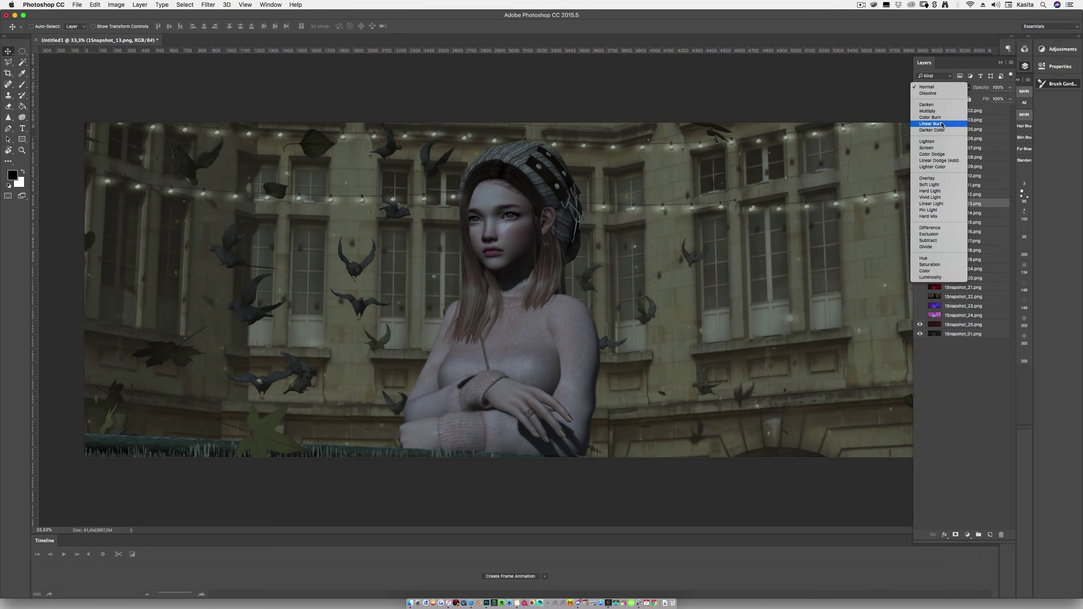
{"action": "left_click", "coordinate": [938, 123]}
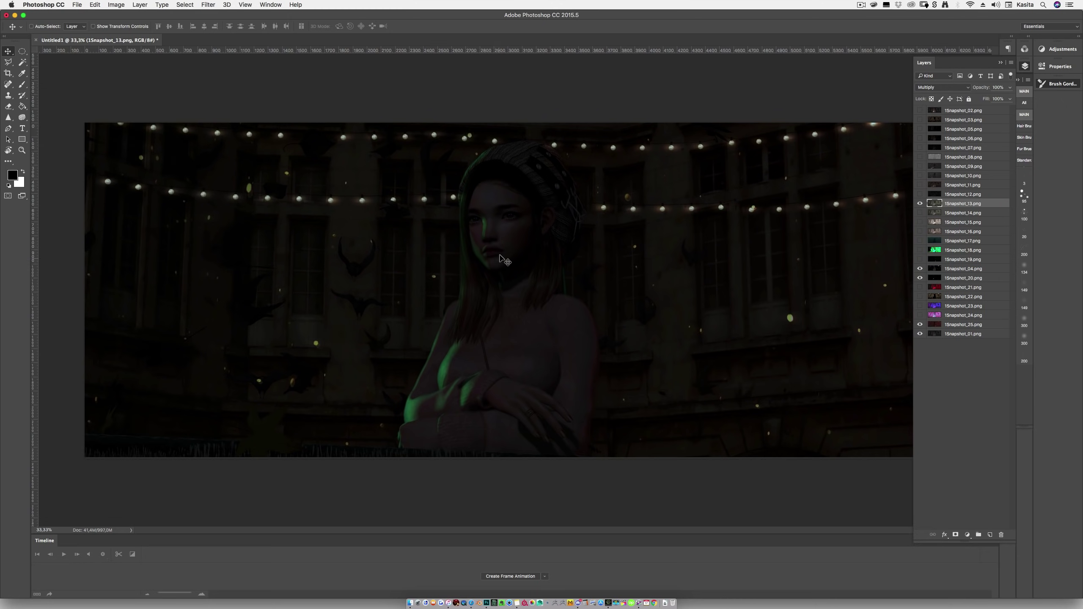
{"action": "left_click", "coordinate": [116, 5]}
{"action": "mouse_move", "coordinate": [128, 28]}
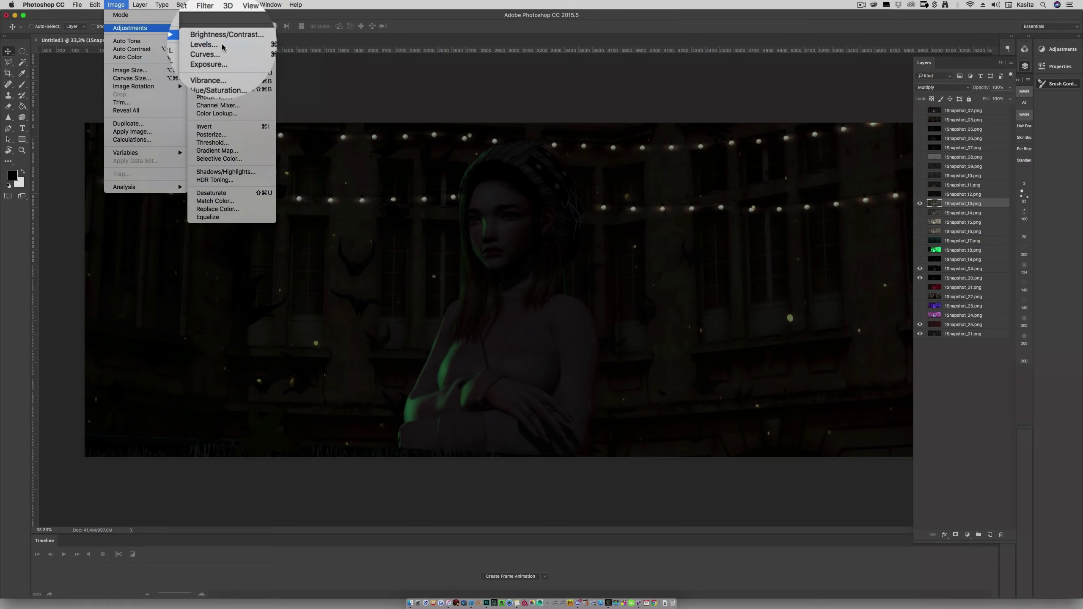
{"action": "left_click", "coordinate": [221, 55]}
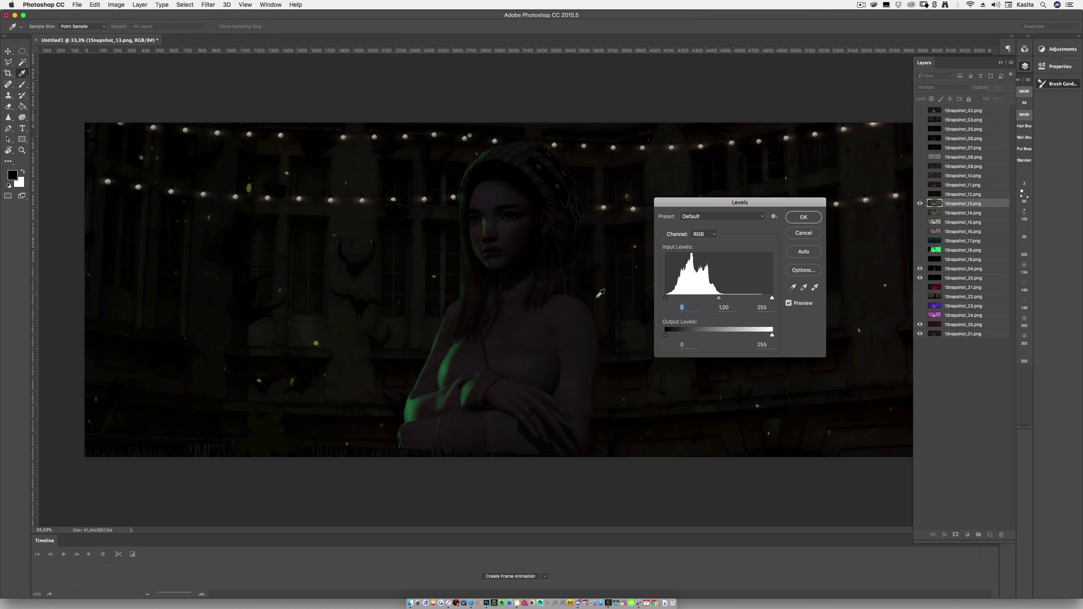
{"action": "left_click_drag", "start_coordinate": [772, 298], "coordinate": [669, 298]}
{"action": "mouse_move", "coordinate": [665, 335]}
{"action": "left_mouse_down"}
{"action": "mouse_move", "coordinate": [692, 336]}
{"action": "mouse_move", "coordinate": [682, 336]}
{"action": "left_mouse_up"}
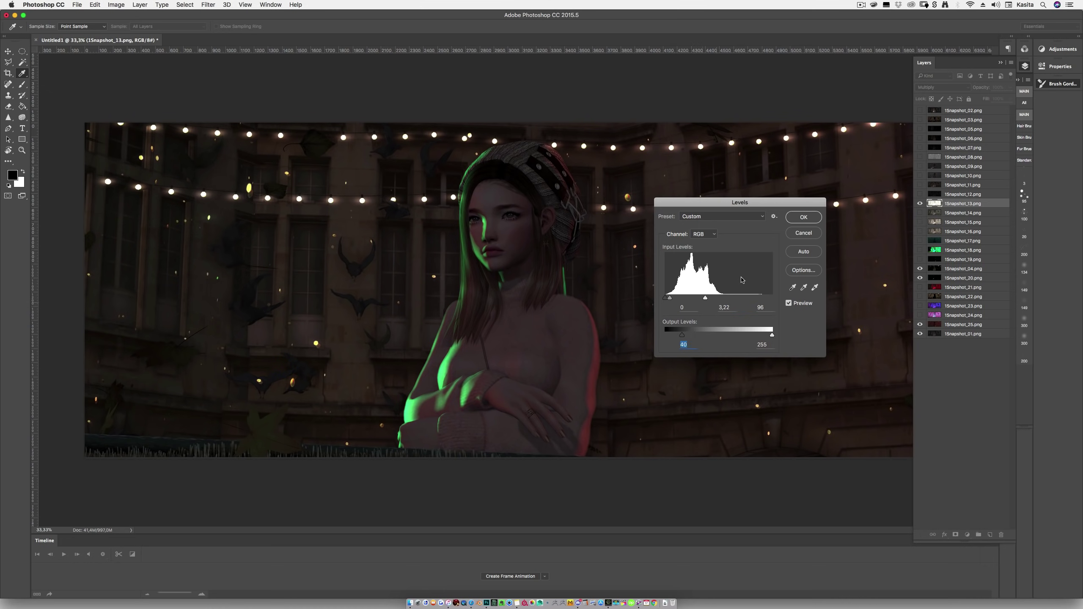
{"action": "left_click", "coordinate": [804, 218]}
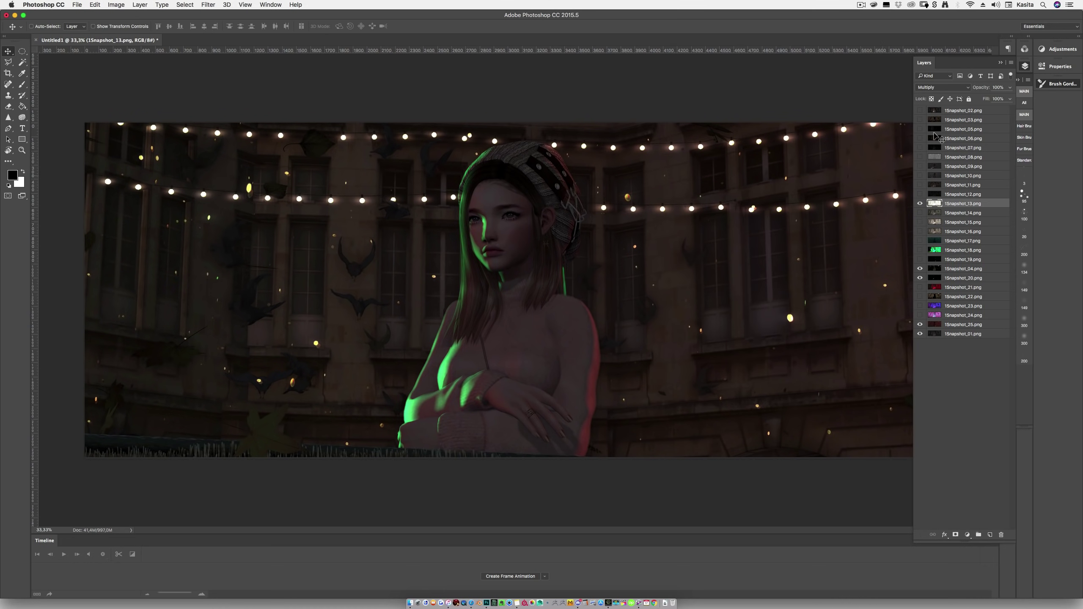
- Preview the brightened 1Snapshot_13.png layer in Normal mode, return it to Multiply and toggle its visibility to compare
{"action": "left_click", "coordinate": [937, 88]}
{"action": "left_click", "coordinate": [929, 64]}
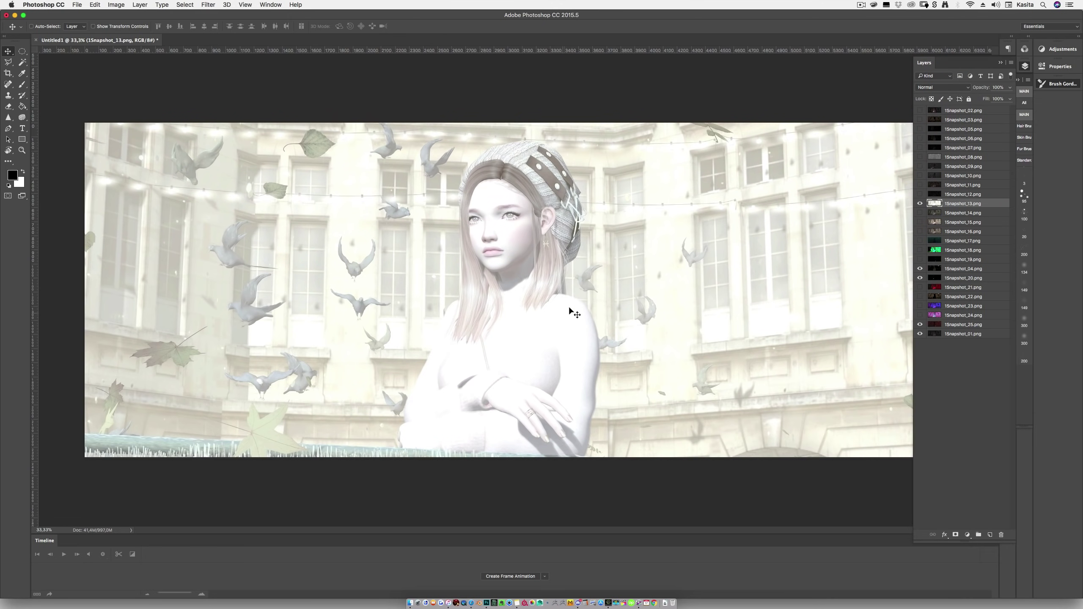
{"action": "left_click", "coordinate": [941, 88]}
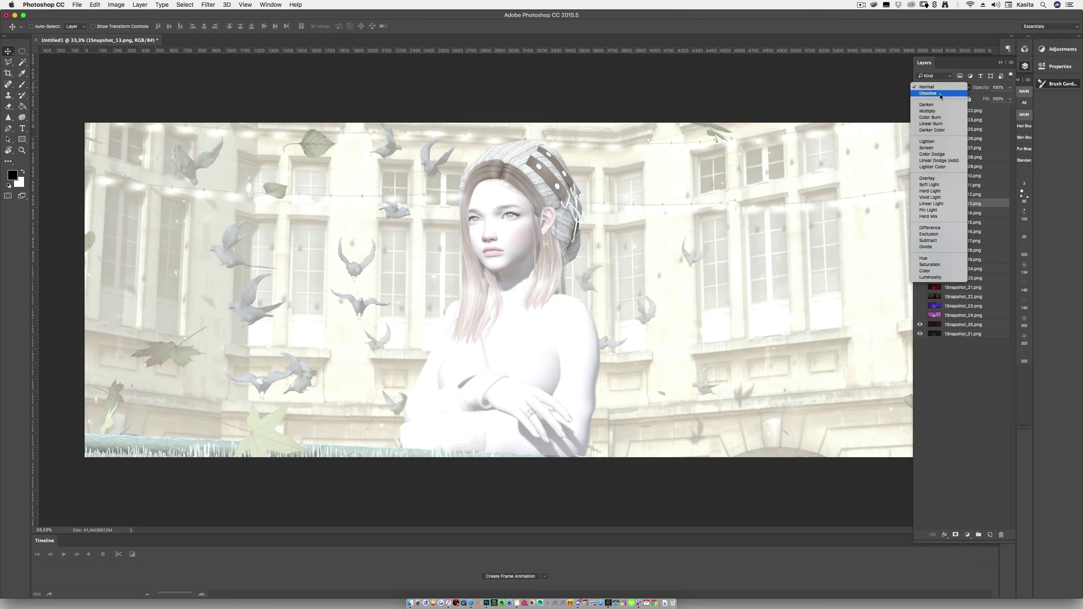
{"action": "left_click", "coordinate": [927, 111]}
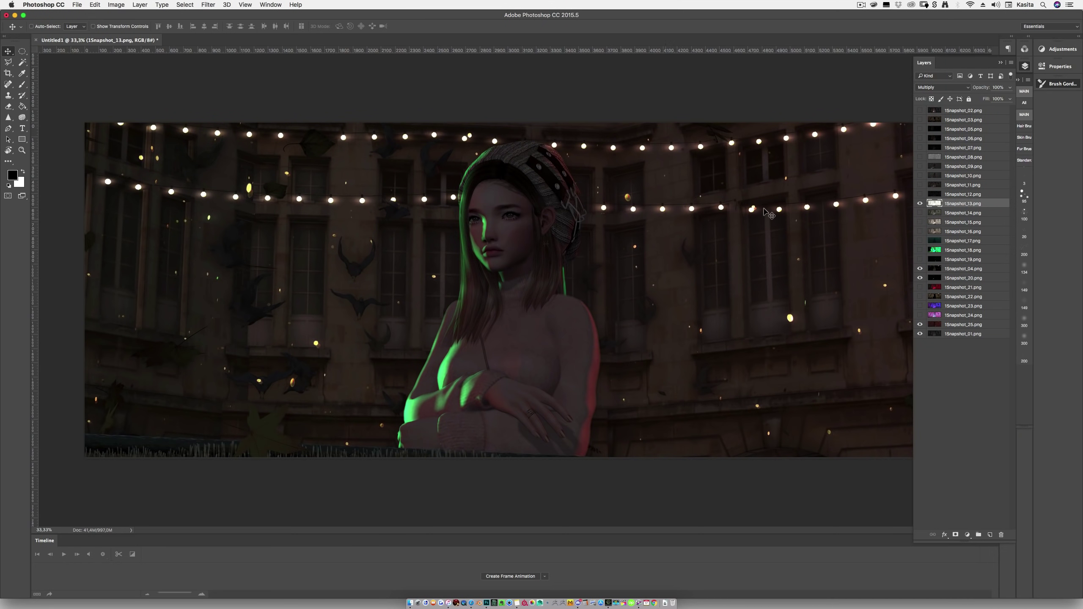
{"action": "left_click", "coordinate": [920, 205]}
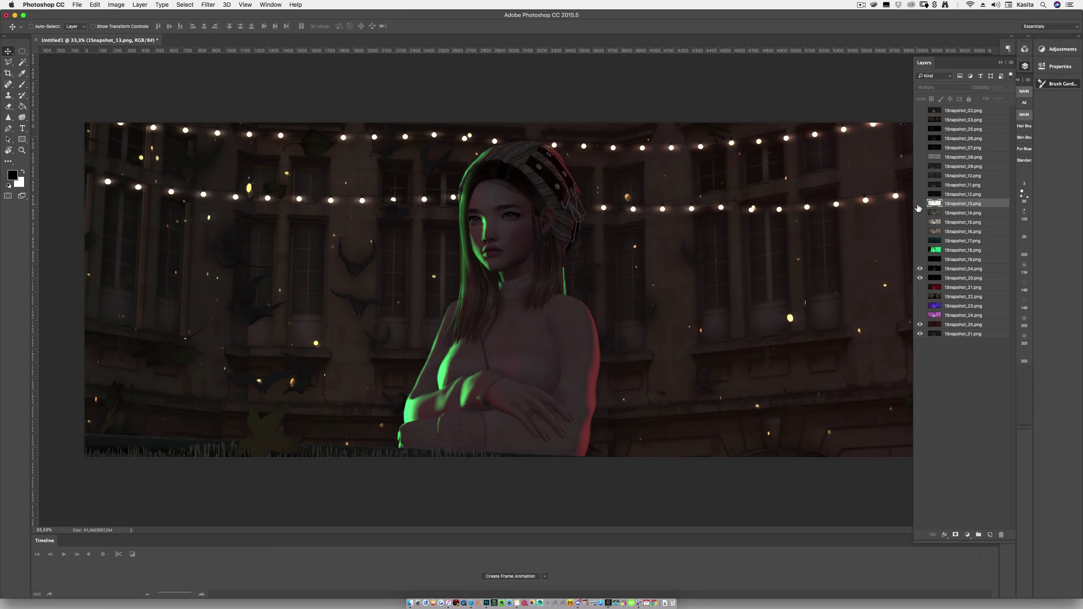
{"action": "left_click", "coordinate": [920, 205]}
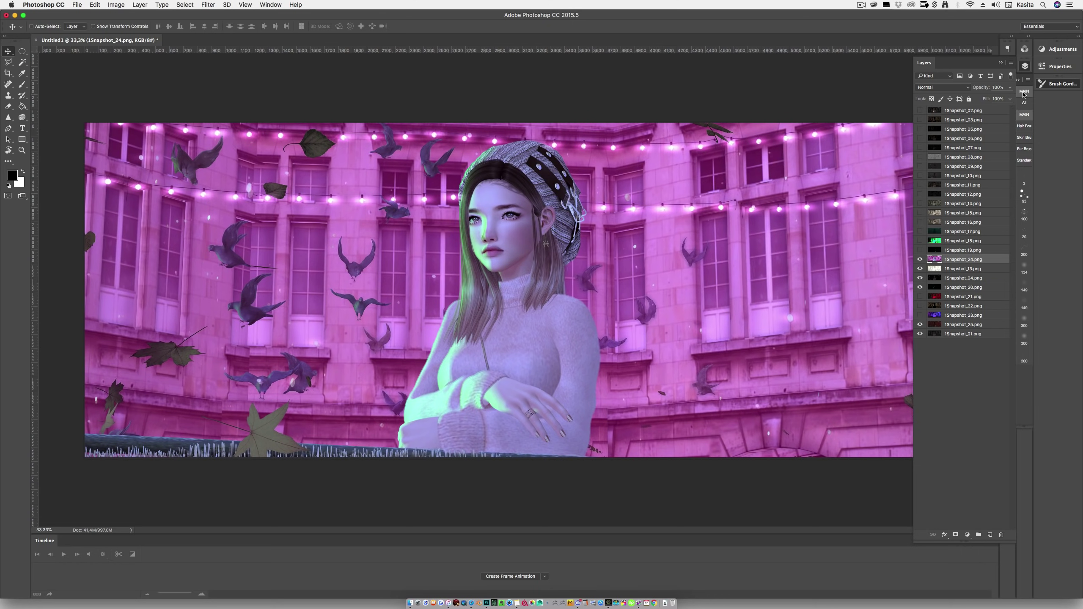
- Set the magenta 1Snapshot_24.png layer to Overlay with 41% opacity, compare its effect and hide it
{"action": "left_click", "coordinate": [943, 87]}
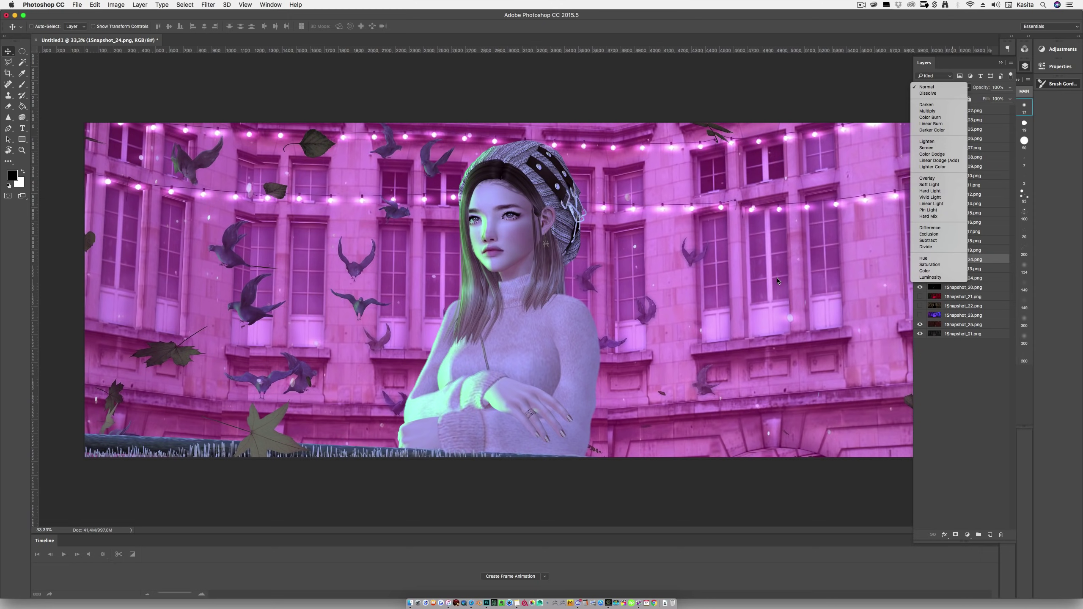
{"action": "left_click", "coordinate": [927, 178]}
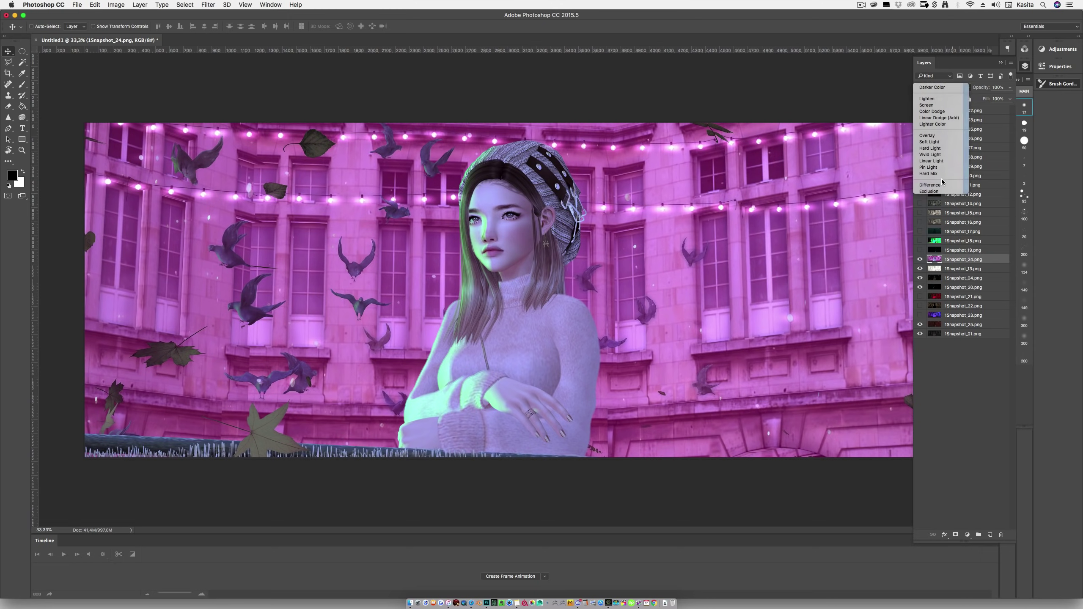
{"action": "left_click", "coordinate": [920, 259]}
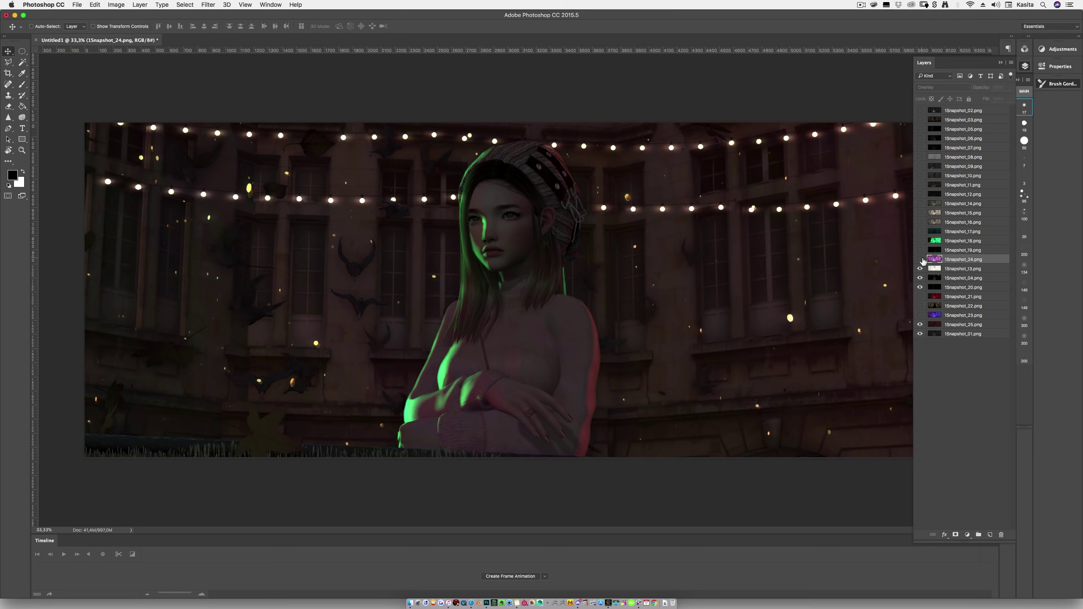
{"action": "left_click", "coordinate": [919, 259]}
{"action": "left_click", "coordinate": [1009, 88]}
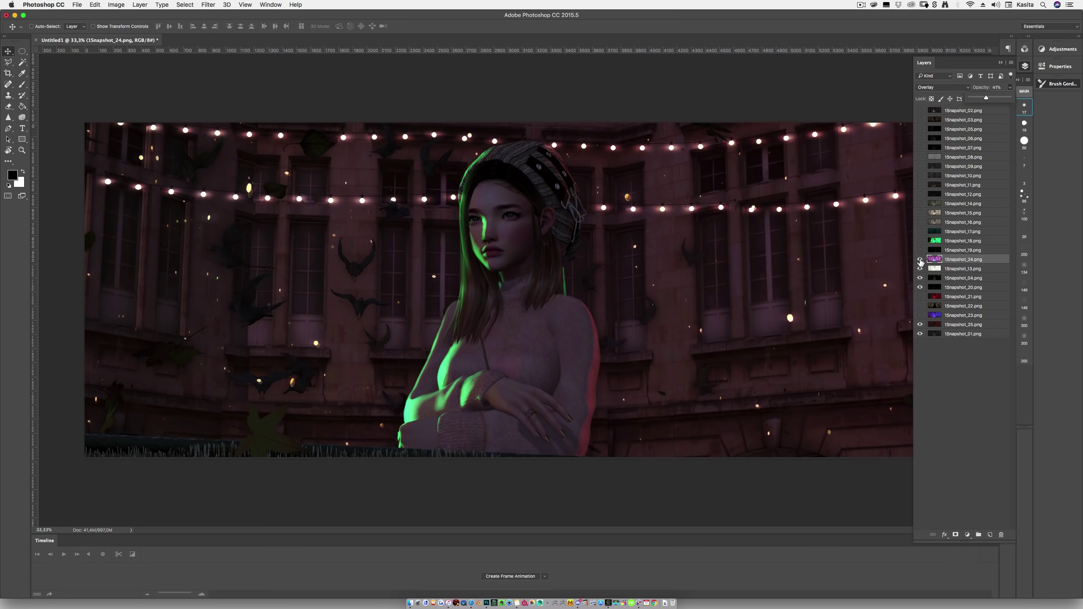
{"action": "left_click", "coordinate": [920, 260]}
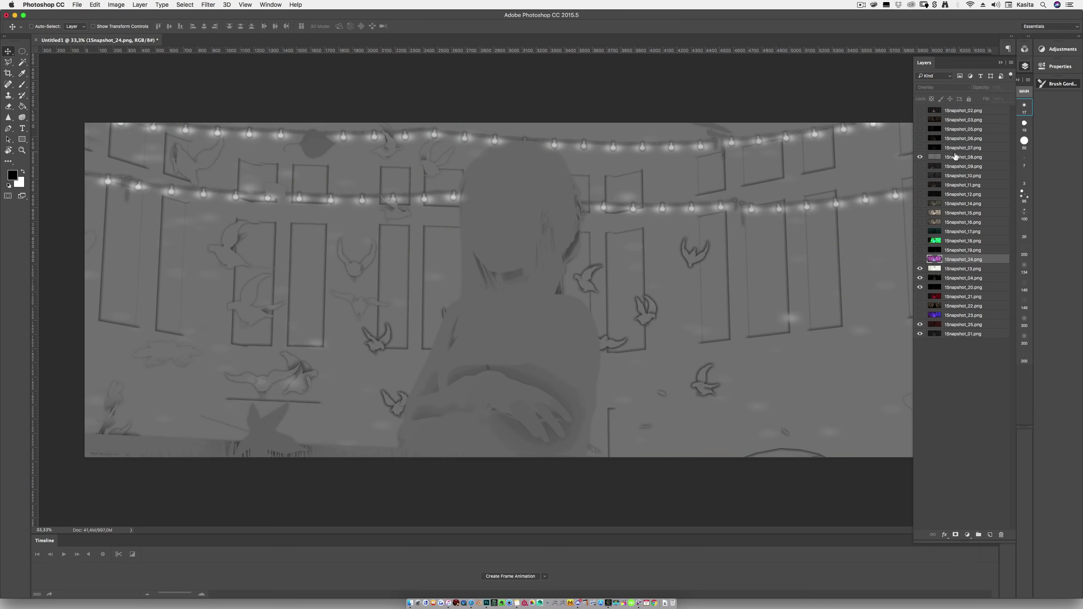
- Set the gray 1Snapshot_08.png layer's blend mode to Overlay and toggle its visibility to compare the effect
{"action": "left_click", "coordinate": [952, 156]}
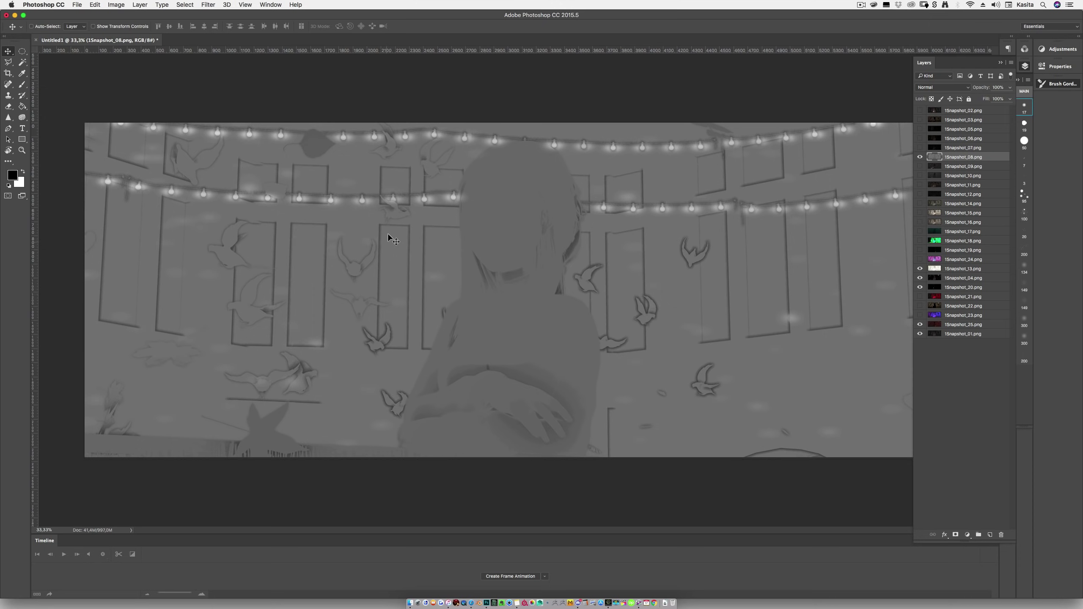
{"action": "left_click", "coordinate": [936, 89]}
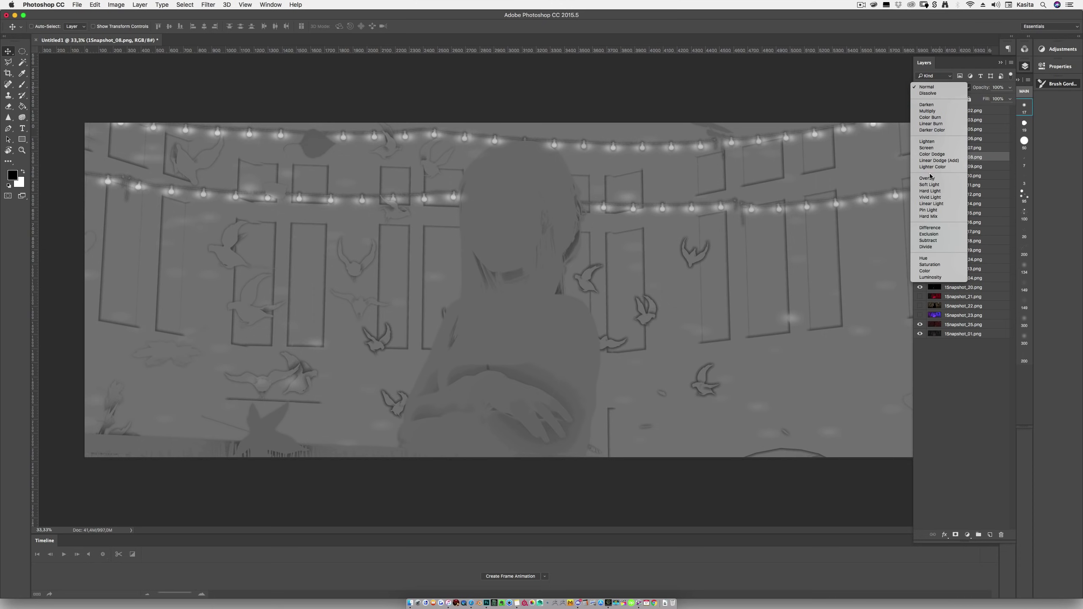
{"action": "left_click", "coordinate": [928, 195]}
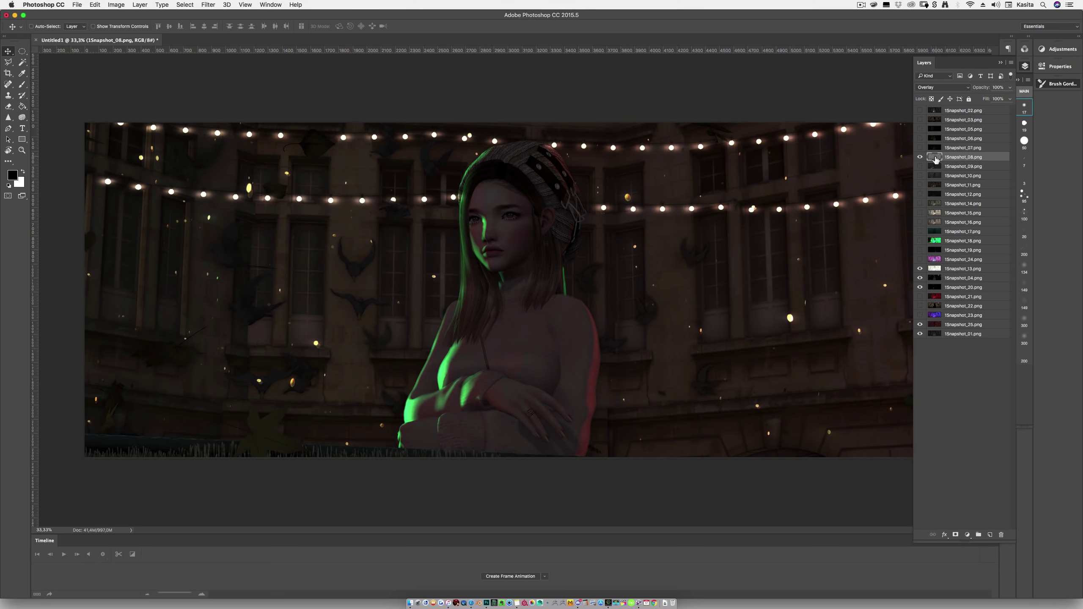
{"action": "left_click", "coordinate": [920, 157]}
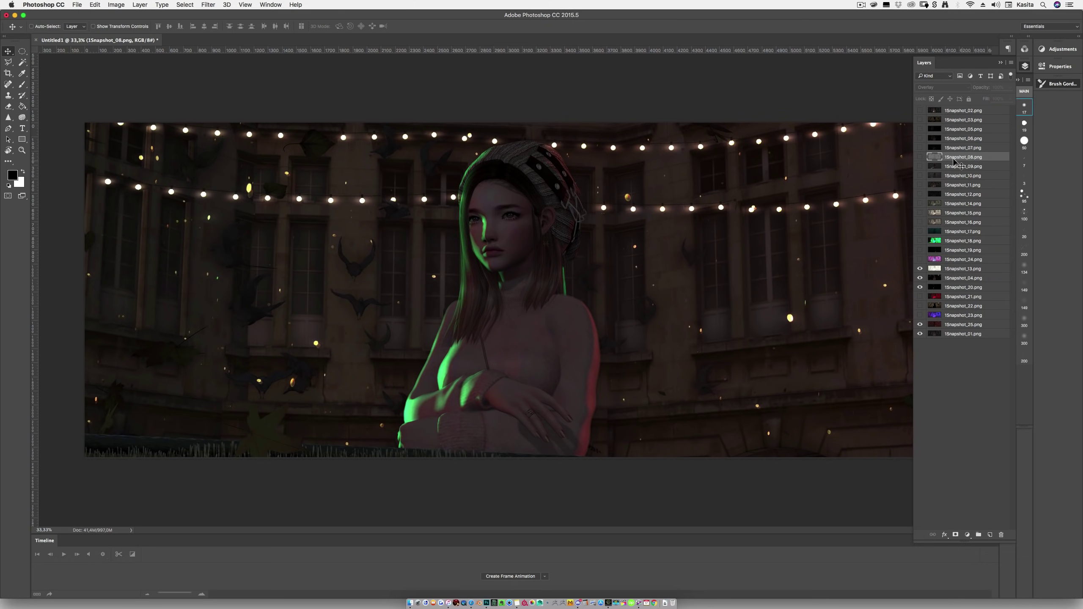
{"action": "left_click", "coordinate": [919, 157]}
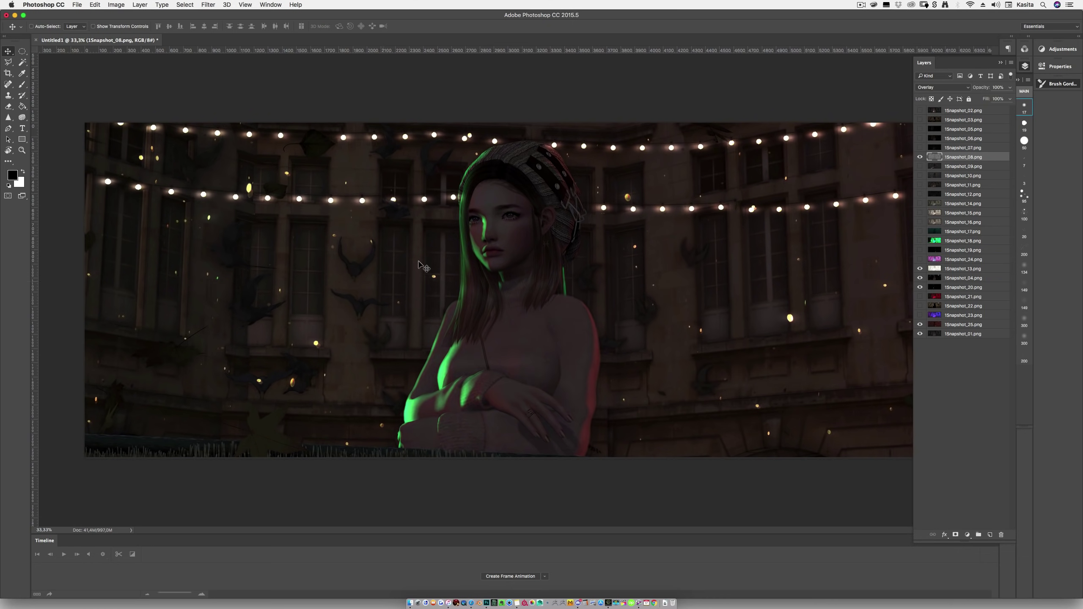
- Hide the 1Snapshot_04.png string-lights layer and compare the image with and without the 1Snapshot_08.png layer
{"action": "left_click", "coordinate": [920, 157]}
{"action": "left_click", "coordinate": [920, 157]}
{"action": "left_click", "coordinate": [919, 278]}
{"action": "left_click", "coordinate": [920, 158]}
{"action": "left_click", "coordinate": [920, 158]}
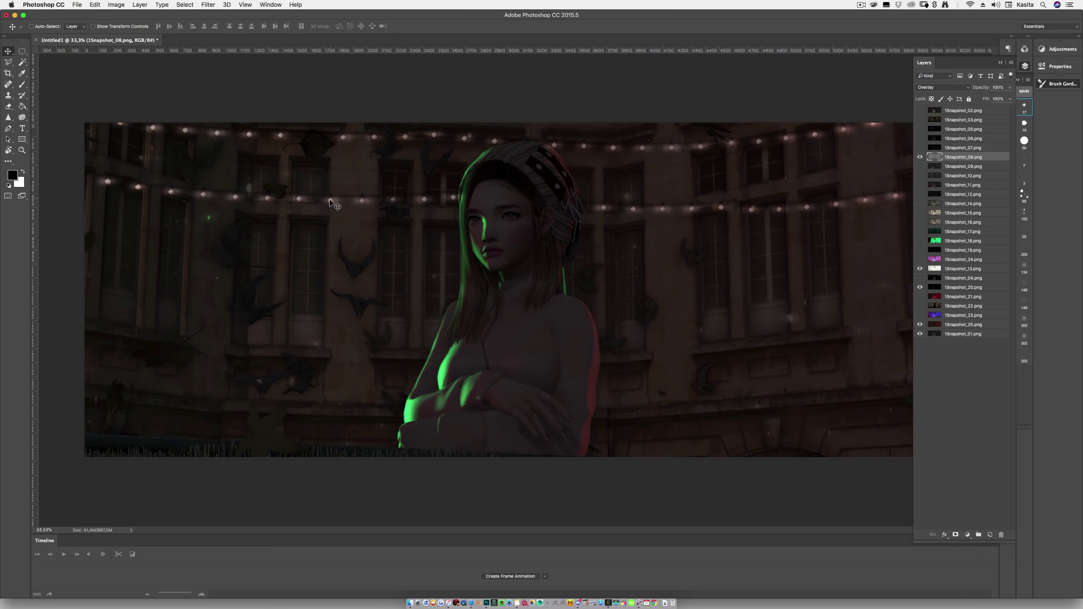
{"action": "left_click", "coordinate": [921, 158]}
{"action": "left_click", "coordinate": [921, 157]}
{"action": "left_click", "coordinate": [116, 5]}
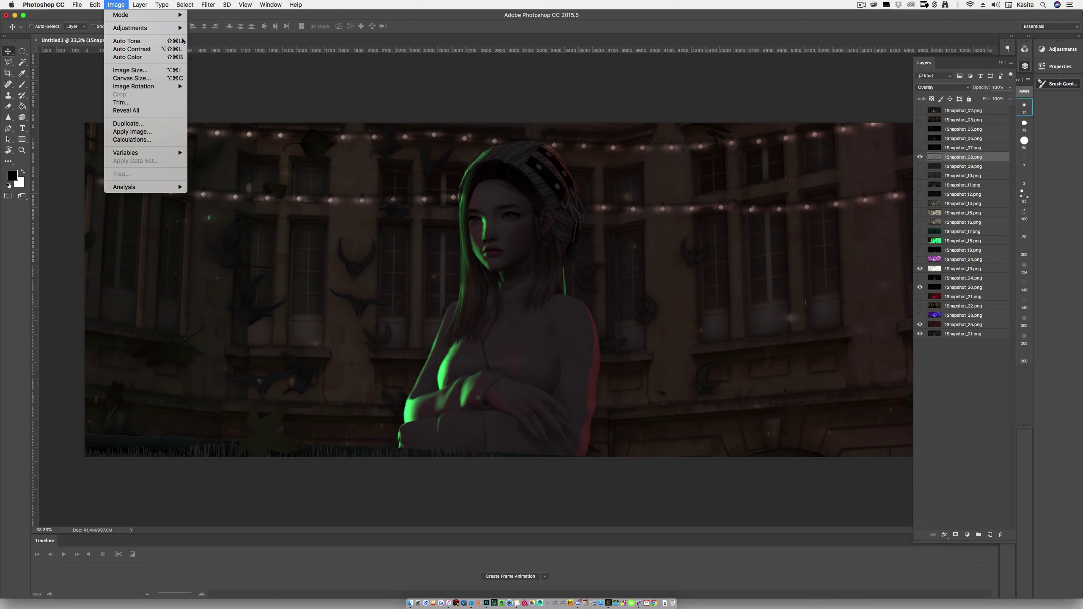
{"action": "mouse_move", "coordinate": [180, 29]}
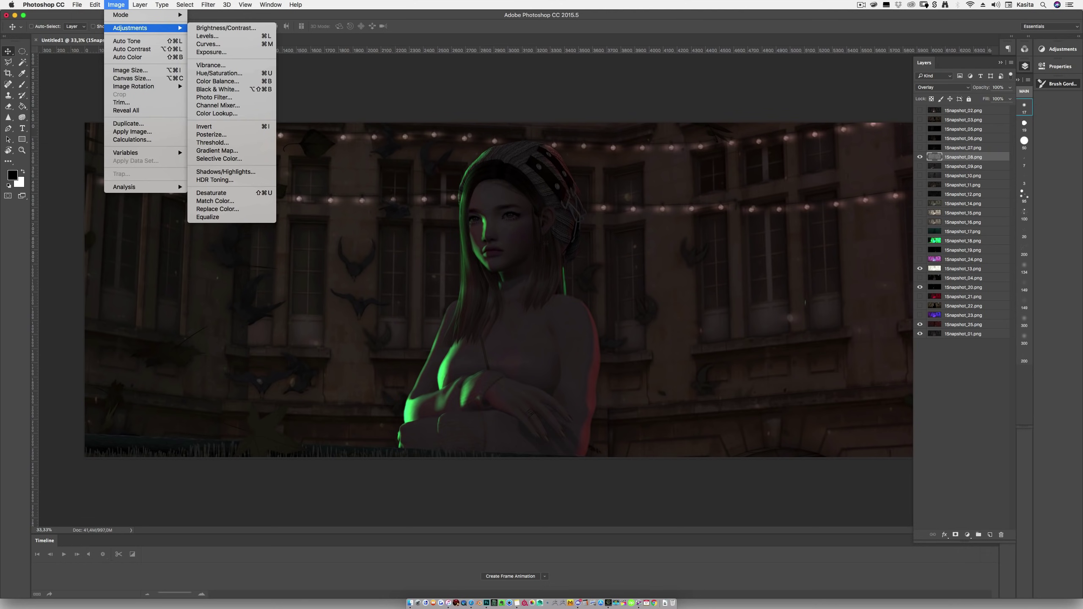
{"action": "key", "text": "Escape"}
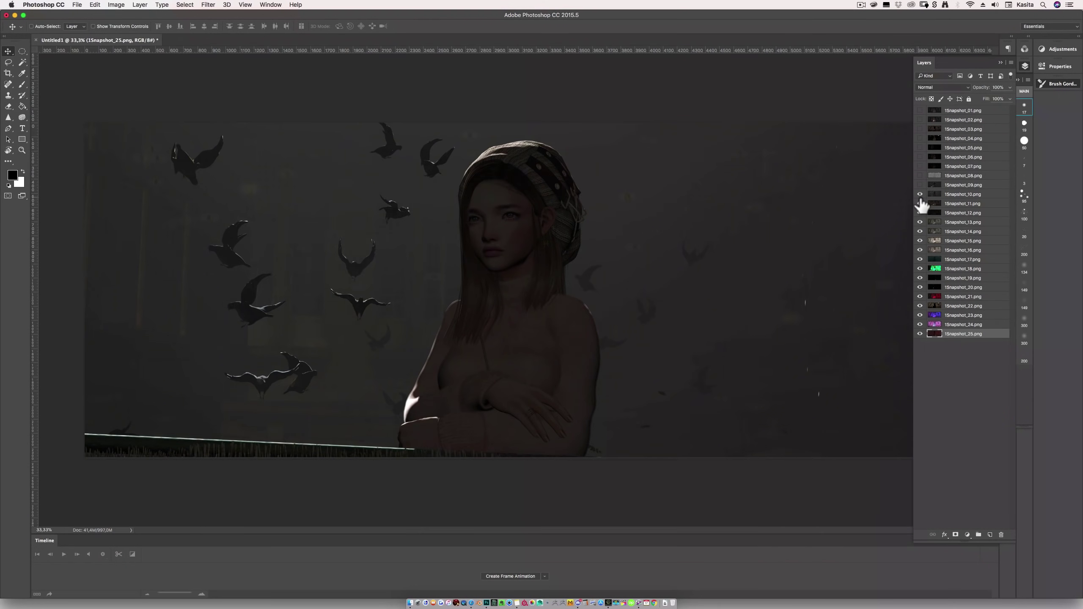
- Hide the other snapshot layers and place 1Snapshot_07.png and 1Snapshot_13.png above 1Snapshot_02.png near the bottom of the stack
{"action": "left_click_drag", "start_coordinate": [923, 213], "coordinate": [921, 243]}
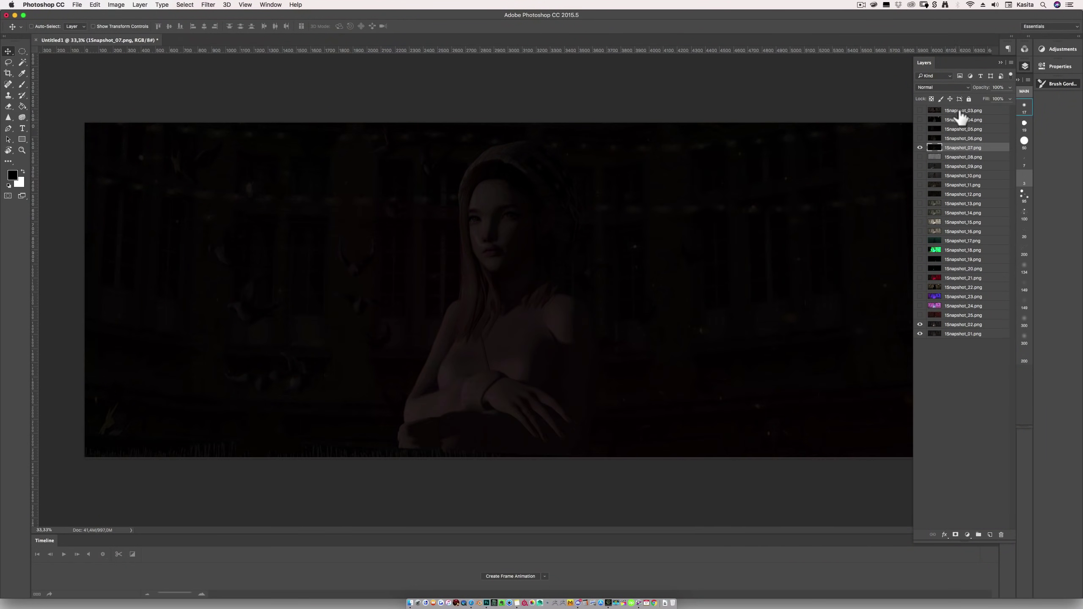
{"action": "left_click_drag", "start_coordinate": [947, 148], "coordinate": [957, 310]}
{"action": "left_click", "coordinate": [928, 212]}
{"action": "left_click_drag", "start_coordinate": [927, 195], "coordinate": [933, 311]}
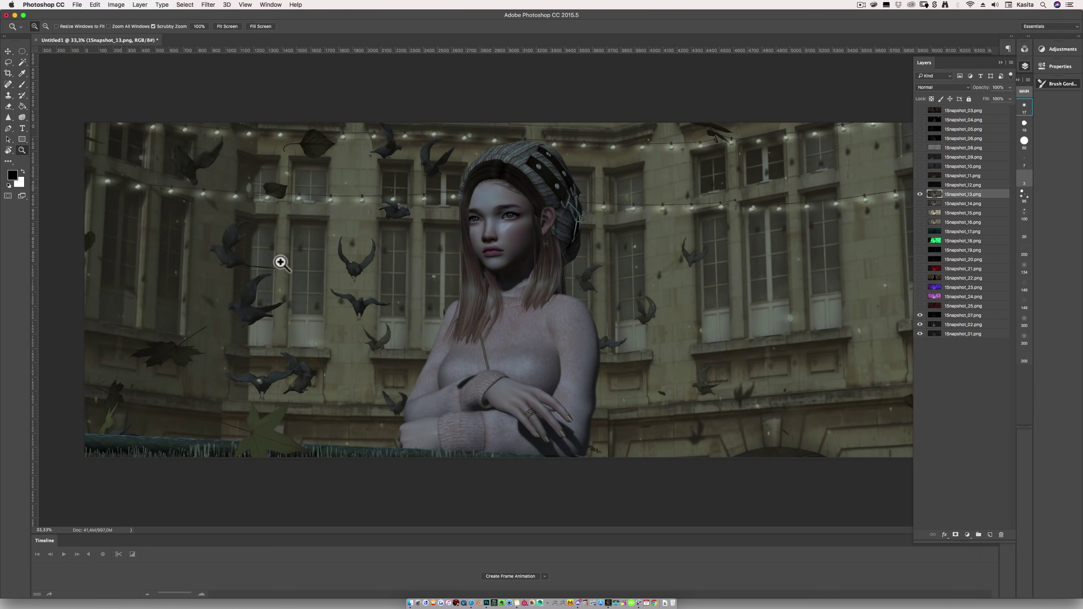
- Set the 1Snapshot_13.png layer to Multiply and brighten it with Levels by adjusting its input and output sliders
{"action": "left_click", "coordinate": [942, 87]}
{"action": "left_click", "coordinate": [947, 110]}
{"action": "key", "text": "cmd+l"}
{"action": "left_click_drag", "start_coordinate": [727, 301], "coordinate": [706, 299]}
{"action": "left_click_drag", "start_coordinate": [665, 335], "coordinate": [692, 335]}
{"action": "left_click_drag", "start_coordinate": [665, 298], "coordinate": [669, 301]}
{"action": "left_click", "coordinate": [804, 217]}
- Set the 1Snapshot_19.png and 1Snapshot_20.png layers to Screen, move them above 1Snapshot_13.png and hide 1Snapshot_19.png
{"action": "left_click", "coordinate": [920, 250]}
{"action": "left_click", "coordinate": [919, 241]}
{"action": "left_click", "coordinate": [948, 250]}
{"action": "left_click", "coordinate": [948, 241], "text": "shift"}
{"action": "left_click", "coordinate": [942, 87]}
{"action": "left_click", "coordinate": [938, 150]}
{"action": "left_click_drag", "start_coordinate": [949, 249], "coordinate": [956, 301]}
{"action": "left_click", "coordinate": [920, 287]}
- Colorize the 1Snapshot_20.png rim-light layer in Hue/Saturation with a saturation of 75
{"action": "left_click", "coordinate": [116, 4]}
{"action": "left_click", "coordinate": [207, 44]}
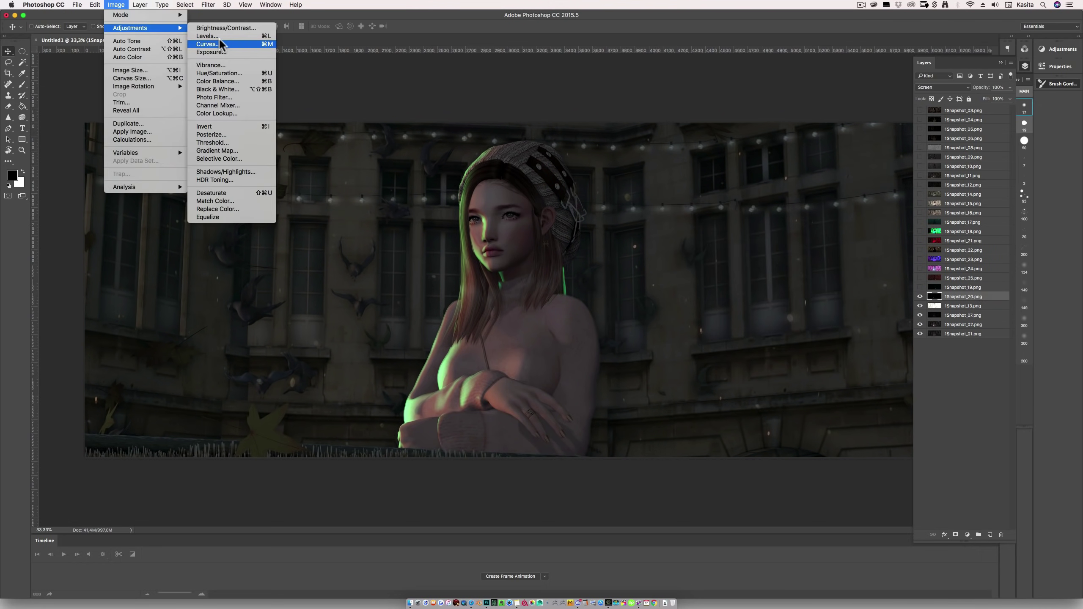
{"action": "left_click", "coordinate": [219, 44]}
{"action": "left_click_drag", "start_coordinate": [688, 331], "coordinate": [733, 332]}
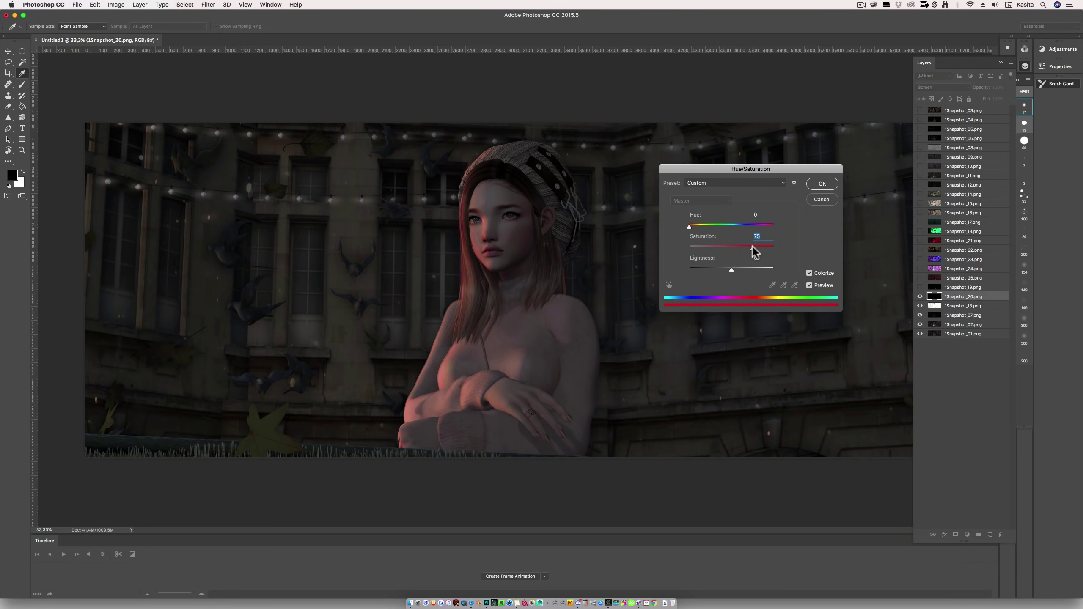
{"action": "key", "text": "Return"}
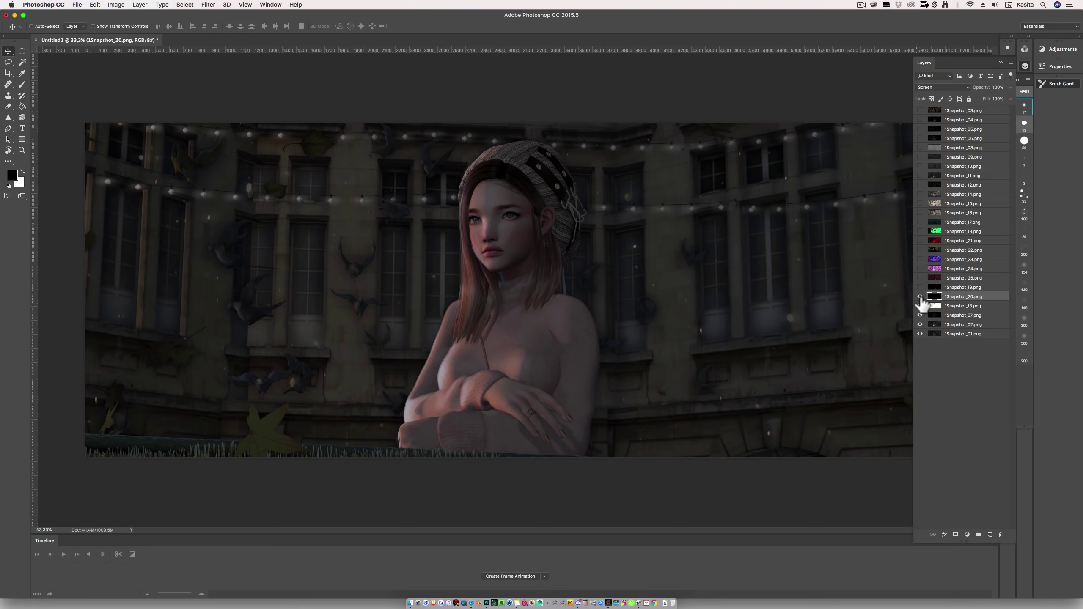
- Show the 1Snapshot_19.png layer and recolor its rim light with Hue/Saturation
{"action": "left_click", "coordinate": [920, 287]}
{"action": "left_click", "coordinate": [963, 287]}
{"action": "key", "text": "ctrl+u"}
{"action": "left_click_drag", "start_coordinate": [726, 227], "coordinate": [708, 247]}
{"action": "key", "text": "Return"}
- Apply Levels to 1Snapshot_19.png with input black 35 and output white 192, and lower its opacity to 20%
{"action": "key", "text": "ctrl+l"}
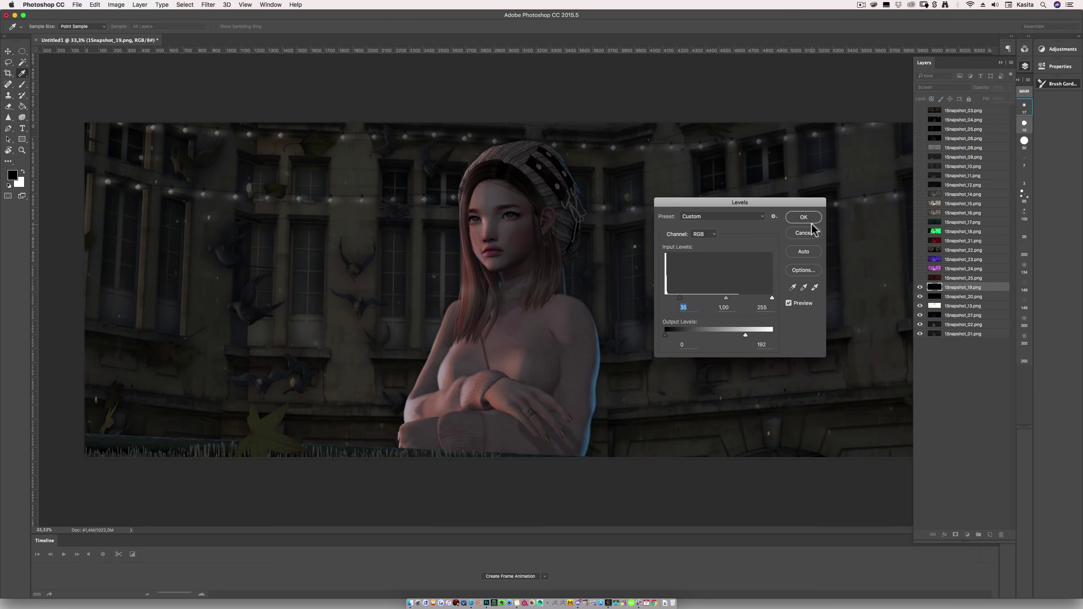
{"action": "left_click", "coordinate": [812, 226]}
{"action": "key", "text": "2"}
- Show the 1Snapshot_25.png layer in Screen mode at 30% opacity
{"action": "left_click", "coordinate": [920, 278]}
{"action": "left_click", "coordinate": [962, 278]}
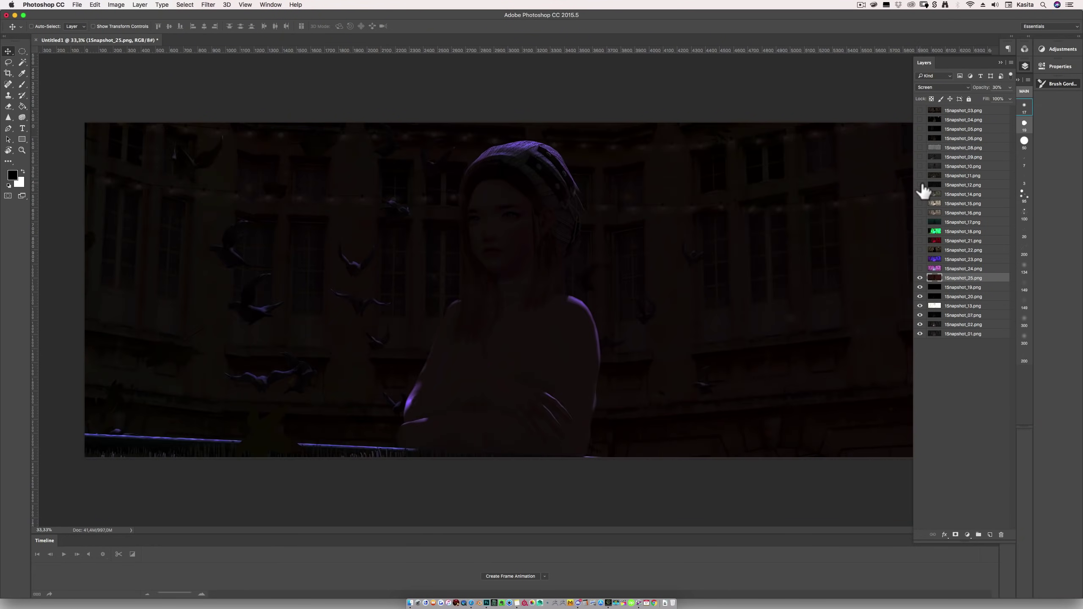
- Move the 1Snapshot_12.png layer above 1Snapshot_25.png, try other blend modes on it at 60% opacity and hide it
{"action": "left_click_drag", "start_coordinate": [938, 185], "coordinate": [943, 273]}
{"action": "left_click", "coordinate": [943, 88]}
{"action": "left_click", "coordinate": [943, 155]}
{"action": "key", "text": "6"}
{"action": "left_click", "coordinate": [945, 88]}
{"action": "left_click", "coordinate": [946, 79]}
{"action": "left_click", "coordinate": [920, 268]}
- Show the 1Snapshot_09.png and 1Snapshot_11.png layers, move both above 1Snapshot_25.png, and set 1Snapshot_11.png to Screen at 60% opacity
{"action": "left_click", "coordinate": [920, 176]}
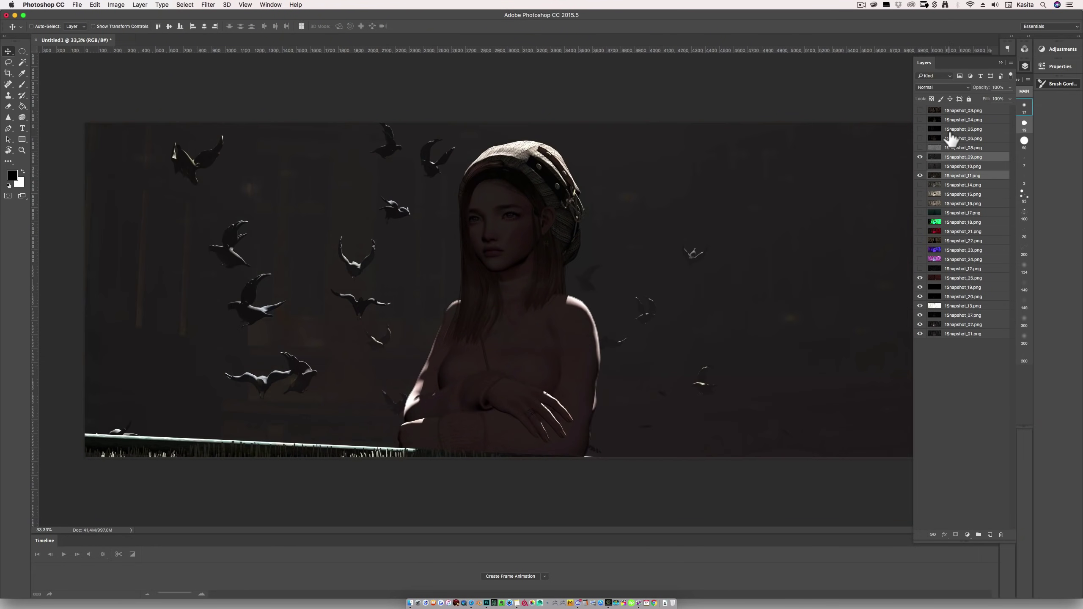
{"action": "left_click", "coordinate": [963, 175]}
{"action": "left_click", "coordinate": [920, 157]}
{"action": "left_click", "coordinate": [963, 159], "text": "super"}
{"action": "left_click_drag", "start_coordinate": [963, 159], "coordinate": [938, 273]}
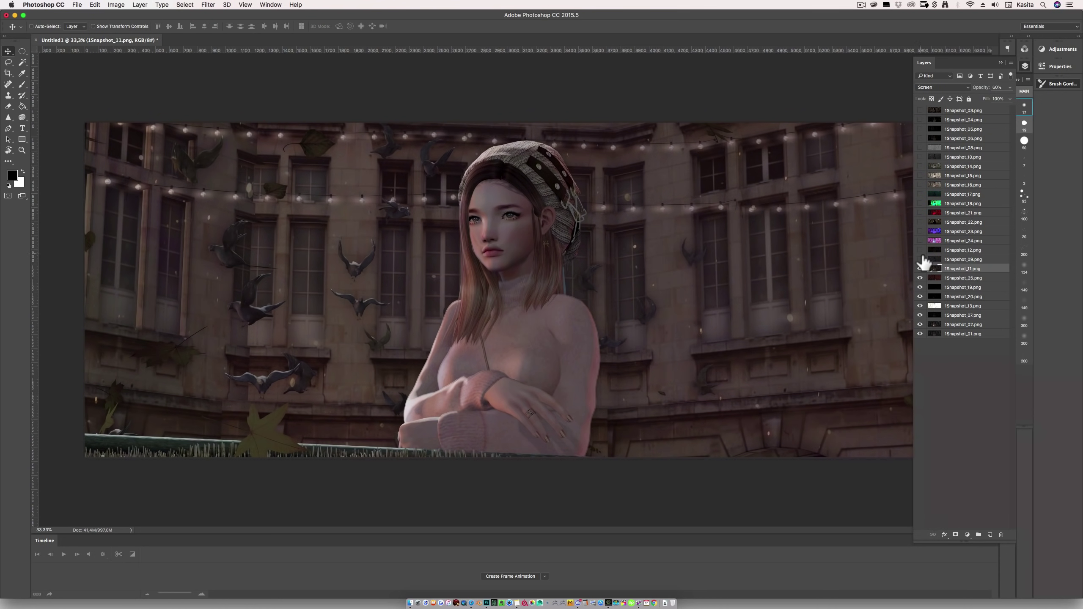
- Move 1Snapshot_13.png beneath 1Snapshot_07.png and place 1Snapshot_14.png between 1Snapshot_11.png and 1Snapshot_25.png
{"action": "left_click", "coordinate": [970, 306]}
{"action": "left_click_drag", "start_coordinate": [971, 311], "coordinate": [947, 316]}
{"action": "left_click_drag", "start_coordinate": [951, 166], "coordinate": [950, 273]}
{"action": "left_click", "coordinate": [925, 252]}
{"action": "left_click", "coordinate": [116, 4]}
{"action": "left_click", "coordinate": [213, 42]}
{"action": "key", "text": "Escape"}
- Colorize the 1Snapshot_09.png layer with Hue/Saturation and shift its hue
{"action": "left_click", "coordinate": [116, 4]}
{"action": "left_click", "coordinate": [213, 79]}
{"action": "left_click", "coordinate": [810, 273]}
{"action": "left_click_drag", "start_coordinate": [742, 226], "coordinate": [716, 245]}
{"action": "key", "text": "Return"}
- Move the 1Snapshot_17.png layer above 1Snapshot_09.png, show it and set its blend mode to Screen
{"action": "left_click_drag", "start_coordinate": [970, 186], "coordinate": [964, 246]}
{"action": "left_click", "coordinate": [920, 241]}
{"action": "left_click", "coordinate": [942, 87]}
{"action": "left_click", "coordinate": [934, 148]}
- Brighten the highlights of 1Snapshot_17.png with Levels and adjust its hue in Hue/Saturation
{"action": "left_click", "coordinate": [116, 4]}
{"action": "left_click", "coordinate": [213, 42]}
{"action": "left_click_drag", "start_coordinate": [771, 298], "coordinate": [714, 299]}
{"action": "key", "text": "Return"}
{"action": "key", "text": "super+u"}
{"action": "mouse_move", "coordinate": [732, 226]}
{"action": "left_mouse_down"}
{"action": "mouse_move", "coordinate": [751, 226]}
{"action": "mouse_move", "coordinate": [737, 226]}
{"action": "left_mouse_up"}
{"action": "key", "text": "Return"}
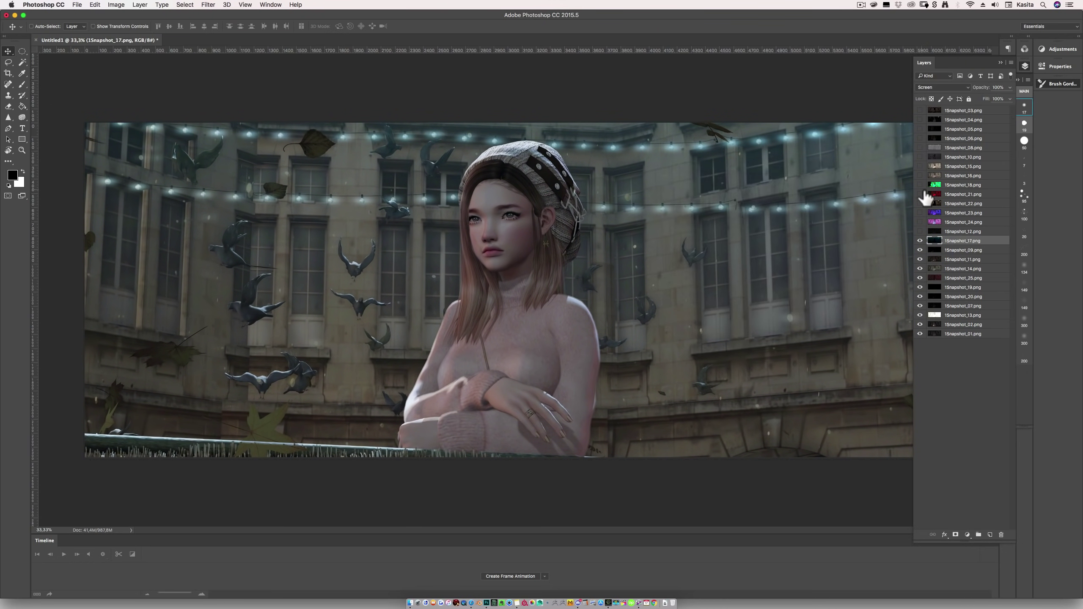
- Show 1Snapshot_08.png, 1Snapshot_04.png and 1Snapshot_05.png, move them above 1Snapshot_17.png, and set 1Snapshot_05.png to Color Dodge
{"action": "left_click", "coordinate": [920, 148]}
{"action": "left_click_drag", "start_coordinate": [955, 148], "coordinate": [955, 236]}
{"action": "left_click", "coordinate": [920, 119]}
{"action": "mouse_move", "coordinate": [955, 120]}
{"action": "left_mouse_down"}
{"action": "mouse_move", "coordinate": [947, 235]}
{"action": "mouse_move", "coordinate": [934, 225]}
{"action": "left_mouse_up"}
{"action": "left_click_drag", "start_coordinate": [923, 139], "coordinate": [955, 226]}
- Duplicate the 1Snapshot_05.png layer and adjust the tones of the copy with Levels
{"action": "right_click", "coordinate": [960, 221]}
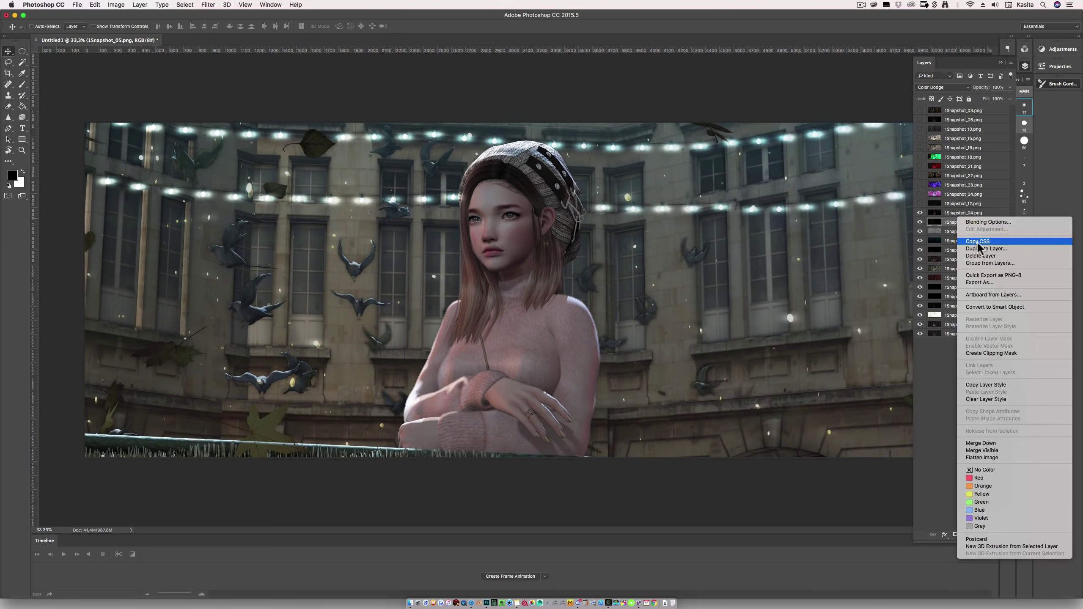
{"action": "key", "text": "Escape"}
{"action": "key", "text": "super+alt+l"}
{"action": "left_click_drag", "start_coordinate": [706, 301], "coordinate": [705, 301]}
{"action": "key", "text": "Return"}
- Colorize the upper 1Snapshot_05.png layer in Hue/Saturation with a saturation of 76
{"action": "left_click", "coordinate": [116, 4]}
{"action": "mouse_move", "coordinate": [130, 27]}
{"action": "left_click", "coordinate": [219, 73]}
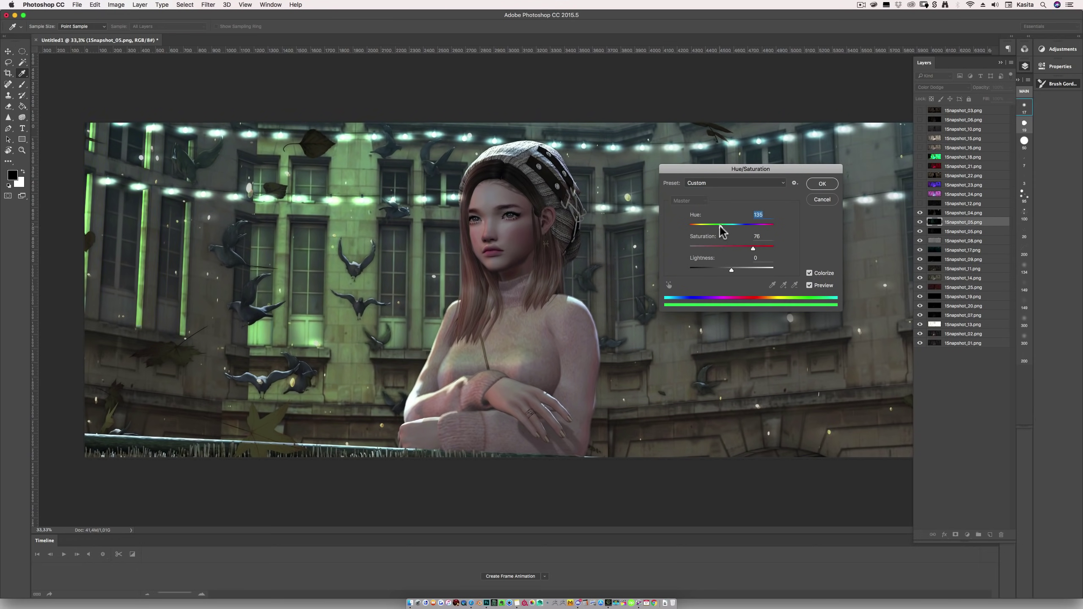
{"action": "key", "text": "Return"}
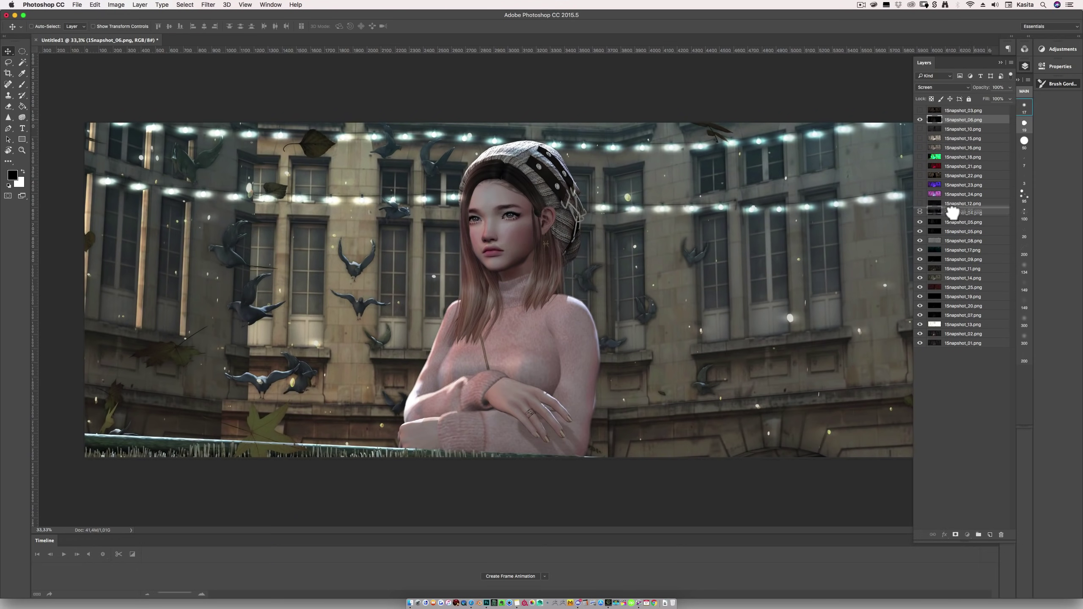
- Place 1Snapshot_06.png hidden above 1Snapshot_04.png and show 1Snapshot_03.png beneath it in Screen mode at 30% opacity
{"action": "left_click_drag", "start_coordinate": [956, 120], "coordinate": [955, 199]}
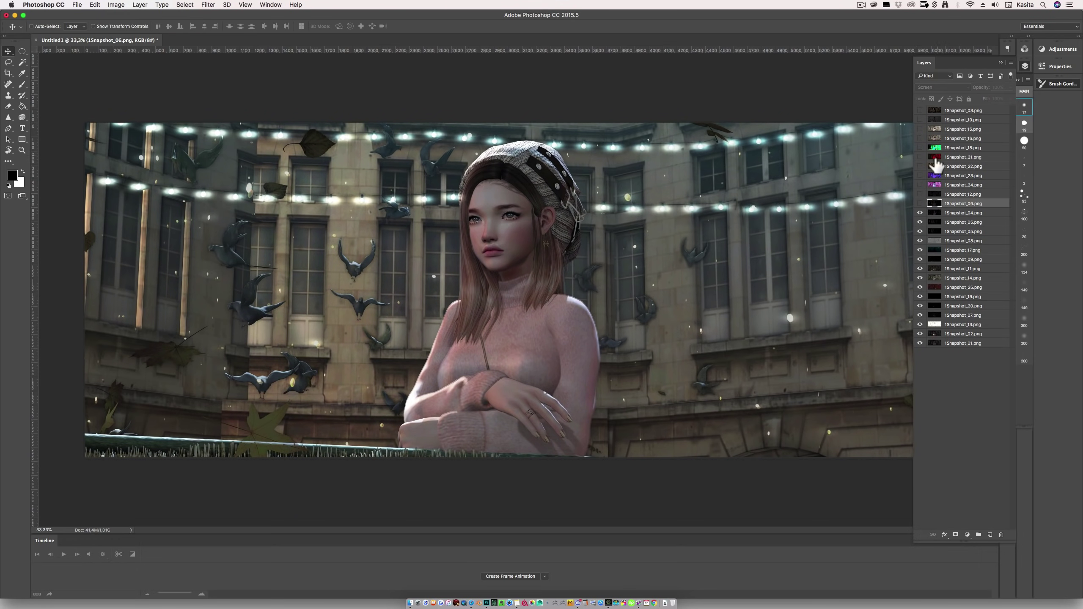
{"action": "left_click", "coordinate": [920, 110]}
{"action": "left_click_drag", "start_coordinate": [955, 111], "coordinate": [959, 210]}
{"action": "key", "text": "alt+shift+s"}
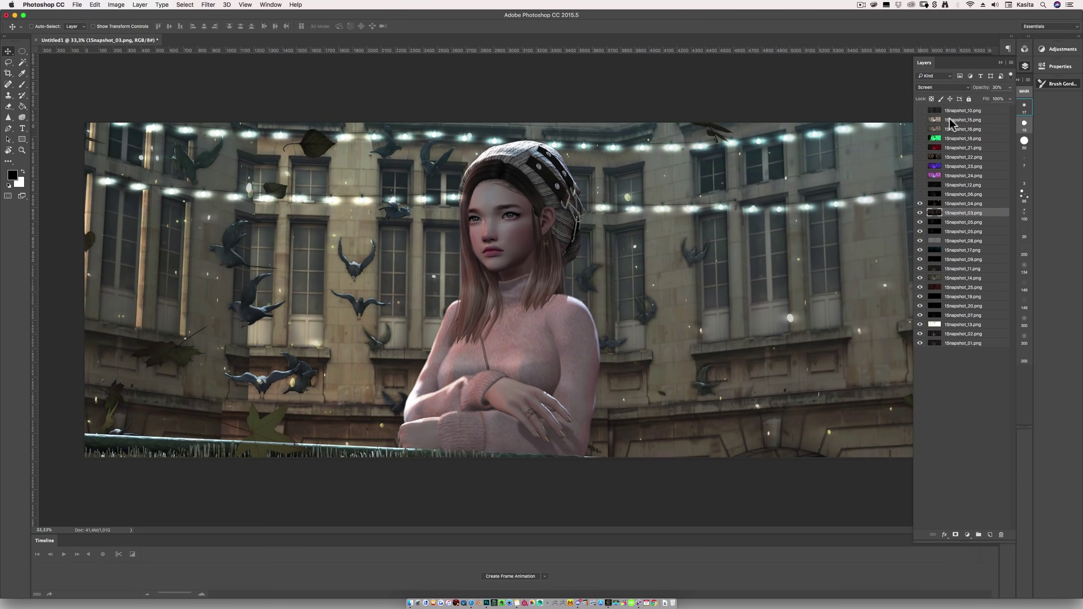
- Try the violet 1Snapshot_23.png layer in Overlay and at 20% opacity, and delete it
{"action": "left_click", "coordinate": [920, 166]}
{"action": "left_click", "coordinate": [963, 166]}
{"action": "key", "text": "alt+shift+o"}
{"action": "left_click", "coordinate": [949, 88]}
{"action": "left_click", "coordinate": [936, 82]}
{"action": "left_click_drag", "start_coordinate": [959, 166], "coordinate": [925, 298]}
{"action": "key", "text": "2"}
{"action": "key", "text": "Delete"}
- Show the red 1Snapshot_21.png layer and brighten its highlights with Levels
{"action": "left_click", "coordinate": [920, 147]}
{"action": "left_click", "coordinate": [963, 147]}
{"action": "key", "text": "ctrl+l"}
{"action": "left_click_drag", "start_coordinate": [772, 298], "coordinate": [714, 300]}
{"action": "key", "text": "Return"}
- Set 1Snapshot_21.png to Screen at 30% opacity and move it down to just above 1Snapshot_04.png
{"action": "key", "text": "alt+shift+s"}
{"action": "key", "text": "ctrl+["}
{"action": "key", "text": "ctrl+["}
{"action": "key", "text": "ctrl+["}
{"action": "key", "text": "ctrl+["}
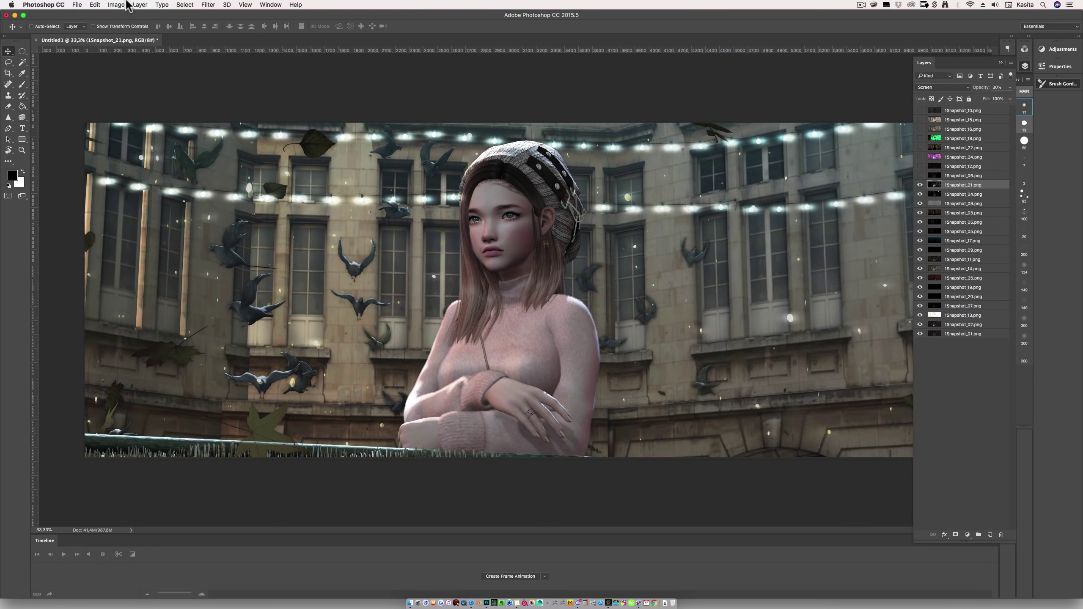
- Shift the hue of 1Snapshot_21.png toward blue with Hue/Saturation and reduce its opacity to 20%
{"action": "key", "text": "ctrl+u"}
{"action": "left_click_drag", "start_coordinate": [734, 225], "coordinate": [711, 231]}
{"action": "left_click_drag", "start_coordinate": [732, 269], "coordinate": [734, 270]}
{"action": "key", "text": "Return"}
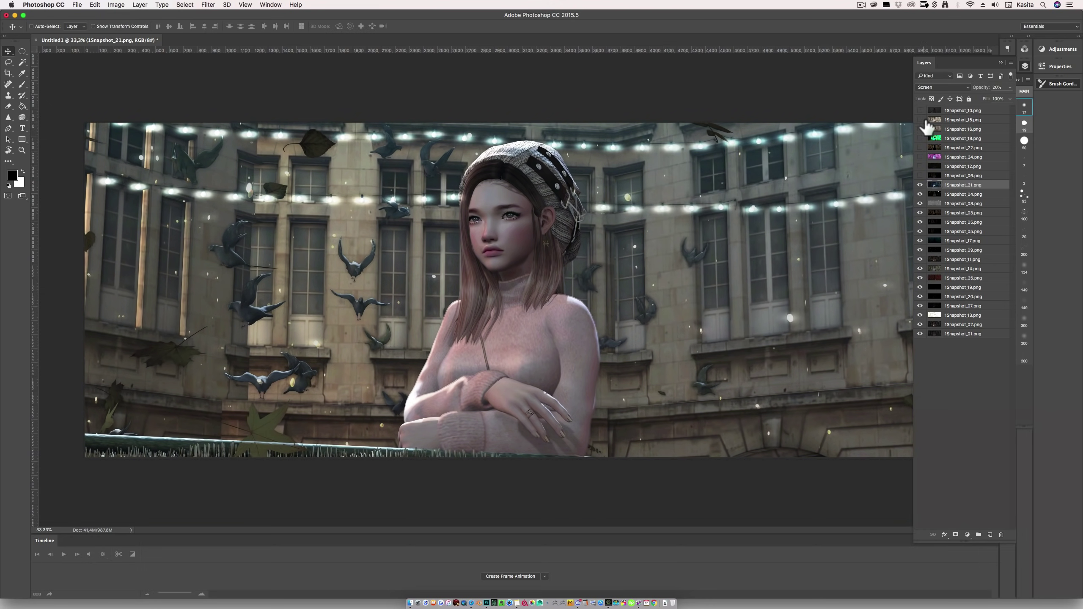
- Delete the unused layers 1Snapshot_10.png, 1Snapshot_15.png, 1Snapshot_16.png and the green 1Snapshot_18.png
{"action": "left_click", "coordinate": [963, 120]}
{"action": "key", "text": "Delete"}
{"action": "key", "text": "Delete"}
{"action": "left_click", "coordinate": [920, 111]}
{"action": "key", "text": "Delete"}
{"action": "key", "text": "Delete"}
- Show the magenta 1Snapshot_24.png layer and set it to Overlay with 30% opacity
{"action": "left_click", "coordinate": [920, 120]}
{"action": "left_click", "coordinate": [954, 88]}
{"action": "left_click", "coordinate": [927, 178]}
{"action": "key", "text": "3"}
- Delete the unused 1Snapshot_06.png, 1Snapshot_12.png and 1Snapshot_22.png layers, and move 1Snapshot_24.png directly above 1Snapshot_08.png
{"action": "left_click", "coordinate": [963, 138]}
{"action": "key", "text": "Delete"}
{"action": "key", "text": "Delete"}
{"action": "left_click", "coordinate": [953, 110]}
{"action": "key", "text": "Delete"}
{"action": "left_click_drag", "start_coordinate": [953, 110], "coordinate": [955, 133]}
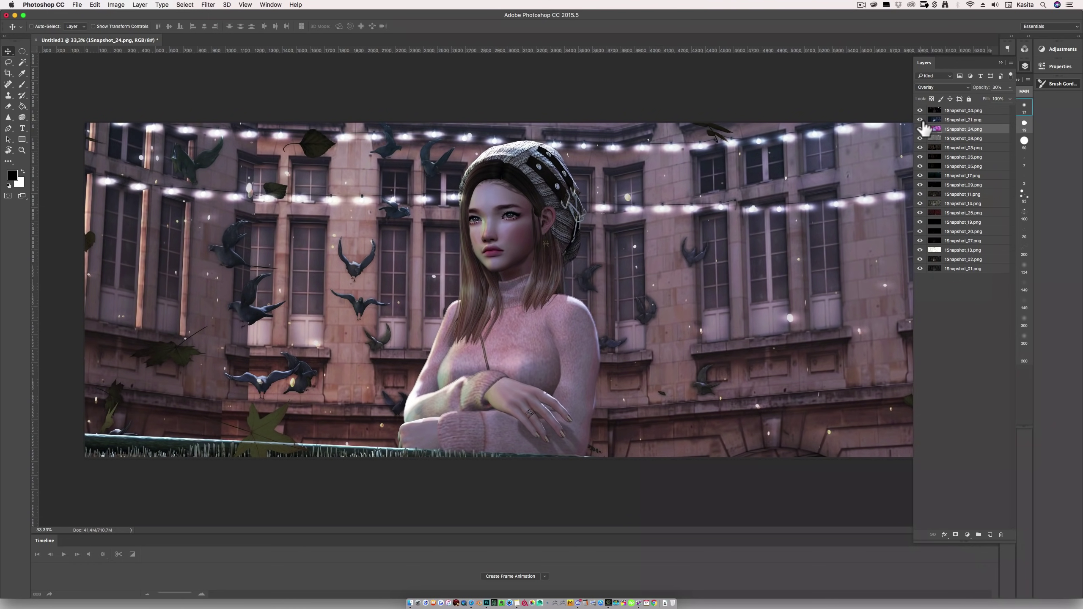
- Try moving the 1Snapshot_07.png layer up near 1Snapshot_24.png and undo the move
{"action": "left_click", "coordinate": [961, 259]}
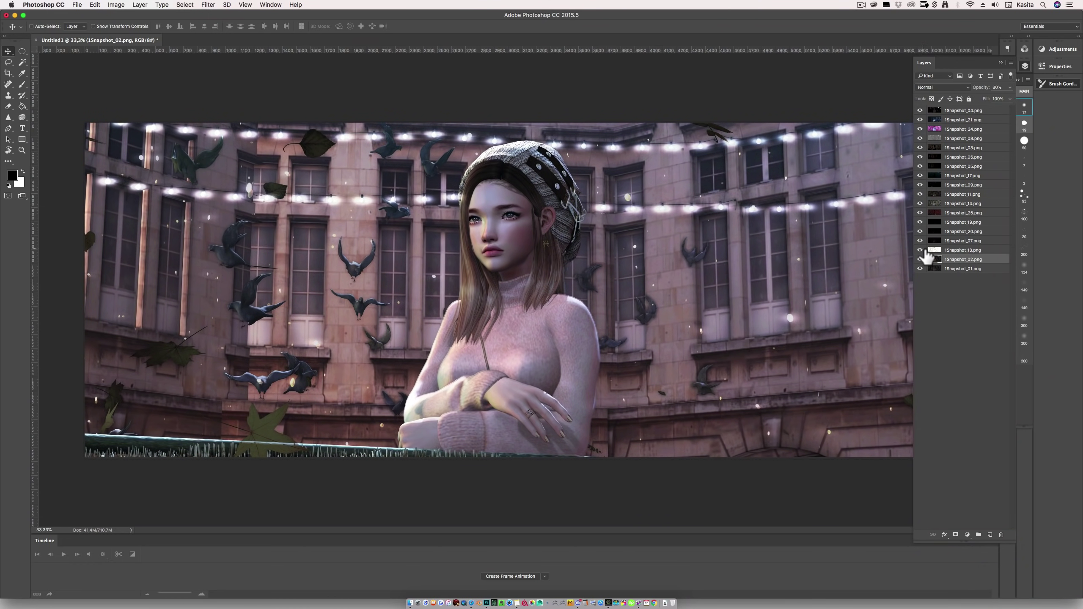
{"action": "left_click_drag", "start_coordinate": [960, 241], "coordinate": [940, 128]}
{"action": "key", "text": "super+z"}
- Move the 1Snapshot_25.png, 1Snapshot_19.png and 1Snapshot_20.png layers together to just above 1Snapshot_21.png
{"action": "left_click", "coordinate": [962, 213]}
{"action": "left_click", "coordinate": [961, 231], "text": "shift"}
{"action": "mouse_move", "coordinate": [962, 231]}
{"action": "left_mouse_down"}
{"action": "mouse_move", "coordinate": [956, 120]}
{"action": "mouse_move", "coordinate": [967, 144]}
{"action": "left_mouse_up"}
- Set the 1Snapshot_19.png layer's opacity to 30% and duplicate the 1Snapshot_20.png layer
{"action": "left_click", "coordinate": [955, 121]}
{"action": "key", "text": "3"}
{"action": "left_click", "coordinate": [963, 129]}
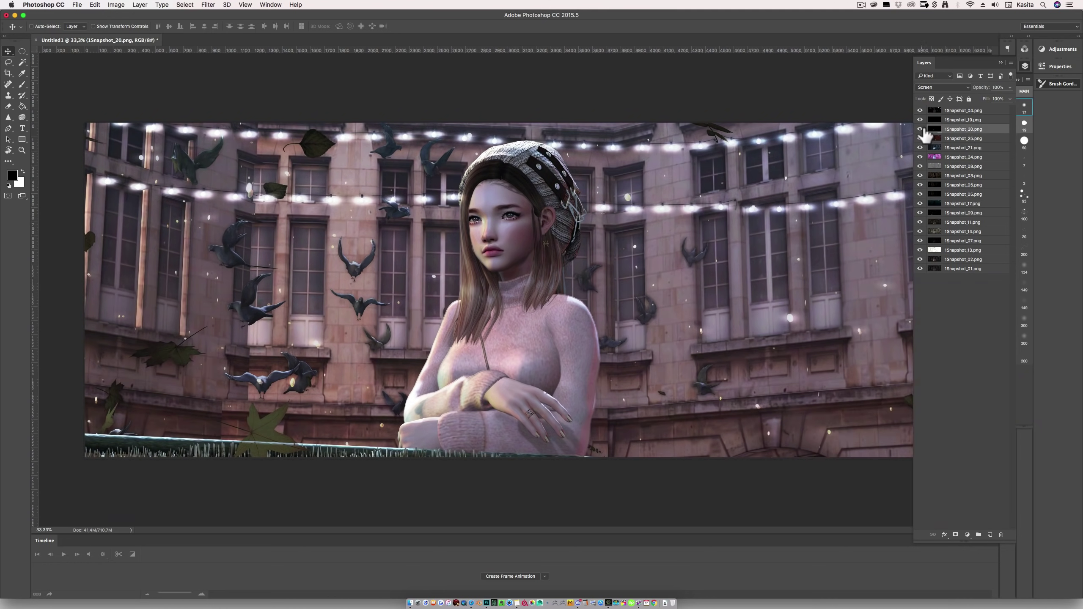
{"action": "key", "text": "super+j"}
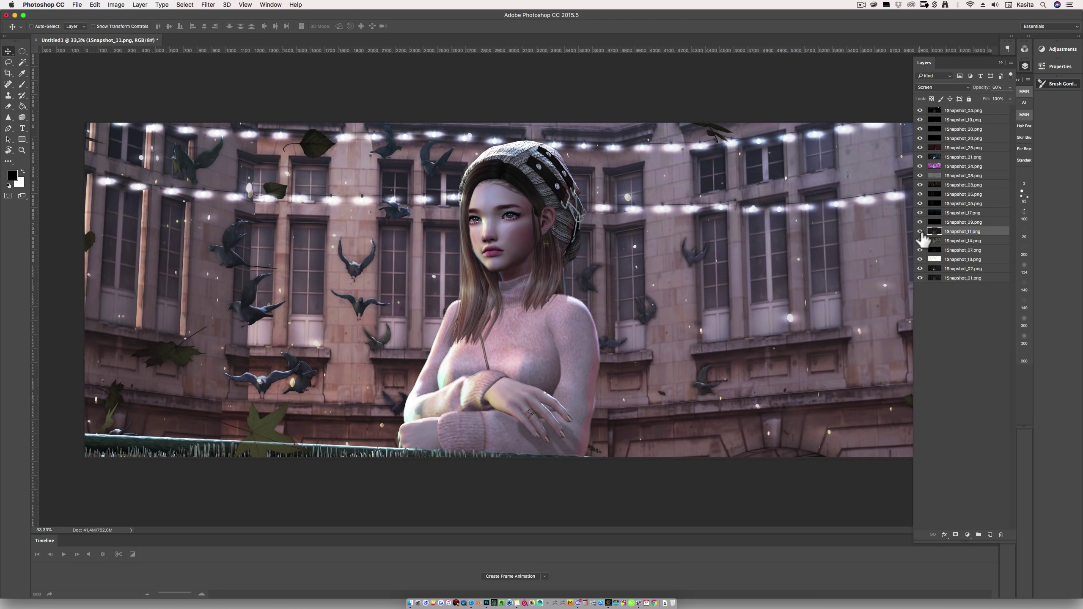
- Add a Color Dodge layer at the top of the stack and adjust it to hue +5, saturation +75 and lightness -27
{"action": "left_click", "coordinate": [923, 221]}
{"action": "left_click", "coordinate": [942, 87]}
{"action": "key", "text": "super+u"}
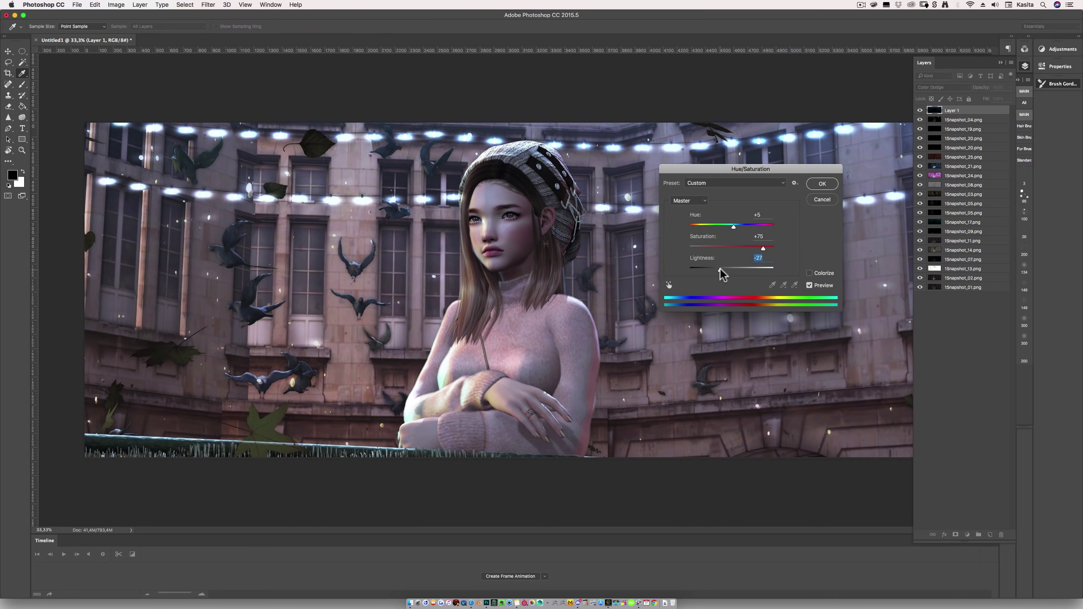
{"action": "left_click", "coordinate": [822, 184]}
{"action": "key", "text": "v"}
{"action": "left_click", "coordinate": [959, 119]}
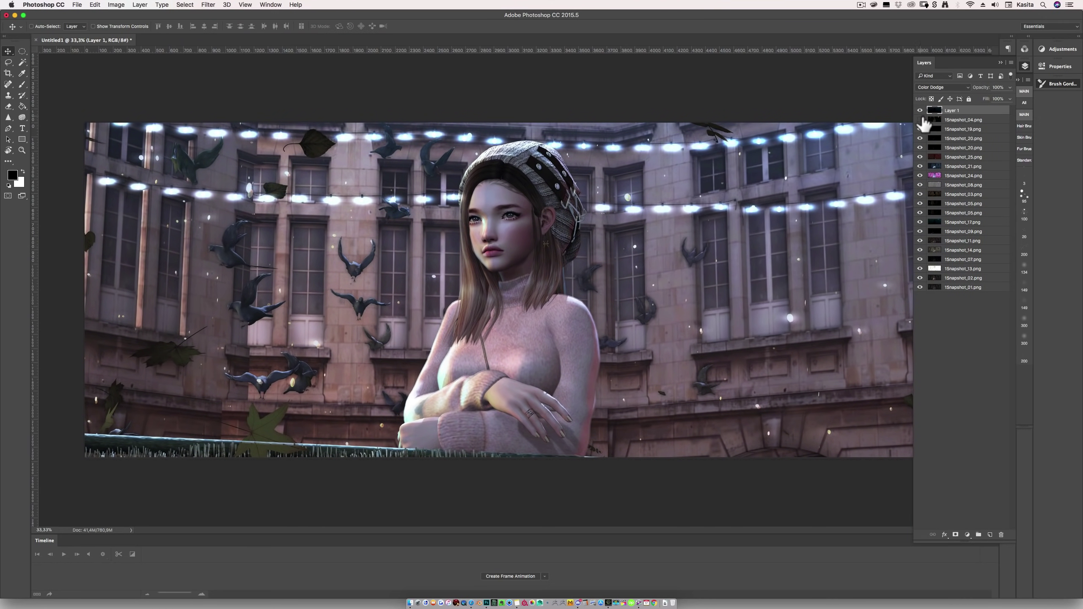
{"action": "key", "text": "super+u"}
{"action": "key", "text": "Escape"}
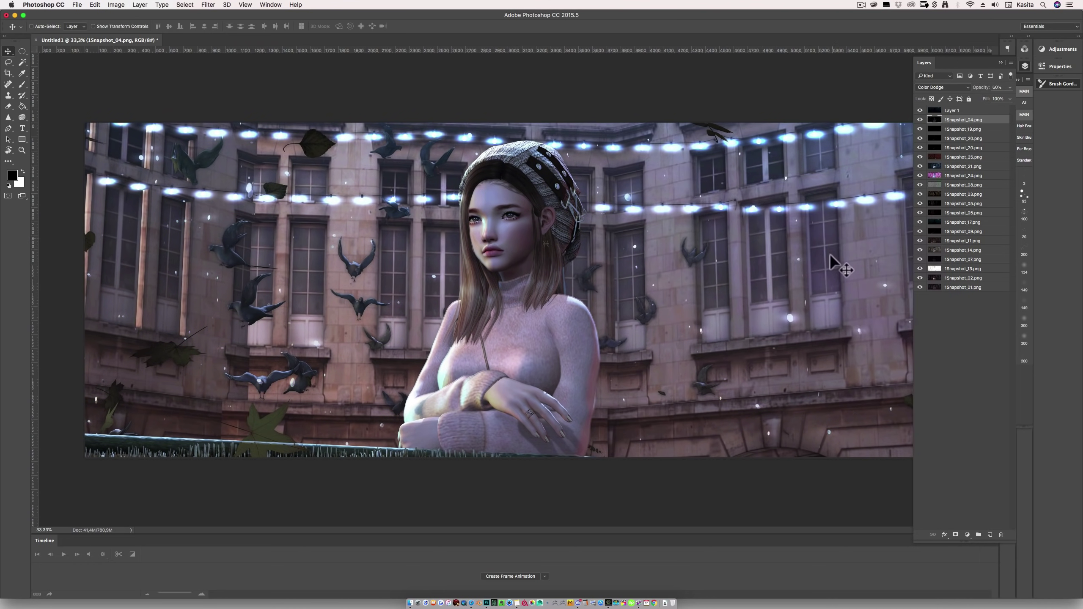
- Colorize the upper 1Snapshot_20.png copy in Hue/Saturation with a magenta hue of 299
{"action": "left_click", "coordinate": [926, 146]}
{"action": "left_click", "coordinate": [927, 138]}
{"action": "key", "text": "super+u"}
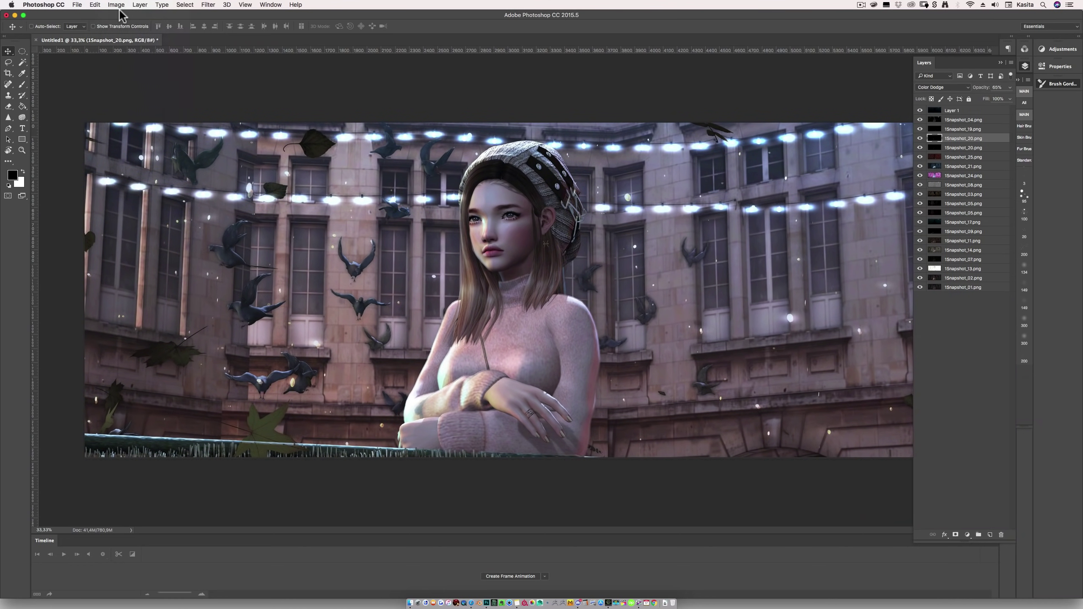
{"action": "left_click_drag", "start_coordinate": [873, 247], "coordinate": [866, 238]}
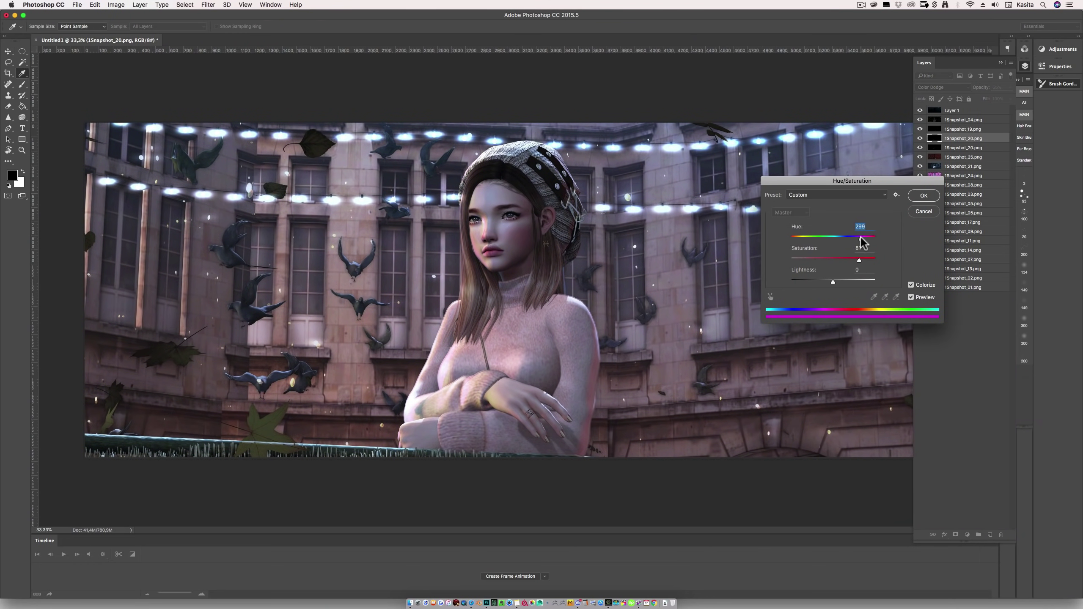
{"action": "left_click", "coordinate": [929, 196]}
- Group all layers from 1Snapshot_02.png up to the topmost Layer 1
{"action": "left_click", "coordinate": [959, 278]}
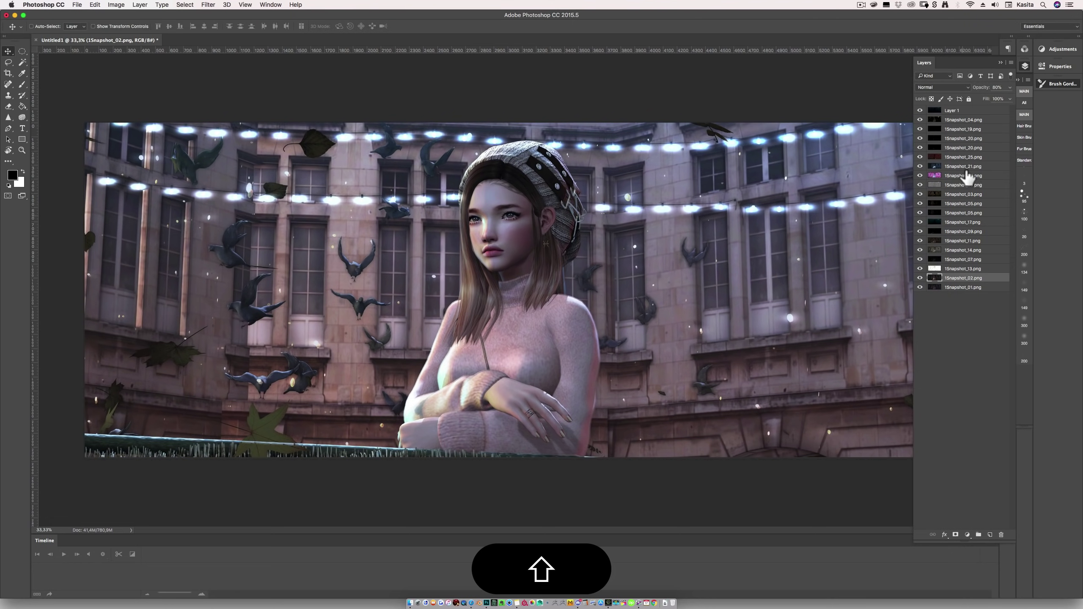
{"action": "left_click", "coordinate": [957, 111], "text": "shift"}
{"action": "key", "text": "super+shift+g"}
{"action": "key", "text": "super+g"}
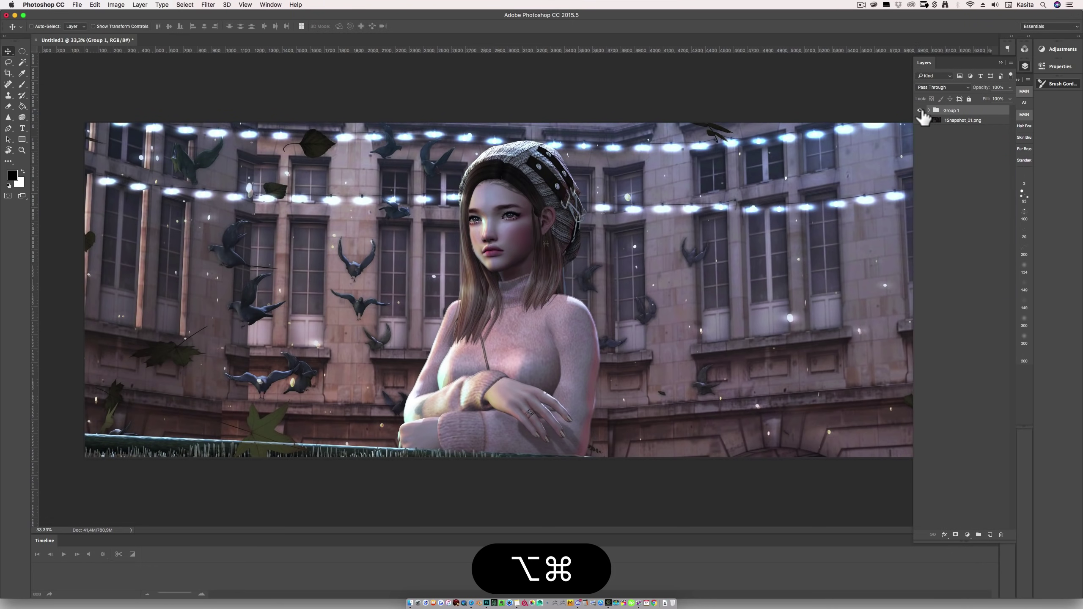
- Try several opacities on the layer group and set it to 80%
{"action": "key", "text": "7"}
{"action": "key", "text": "5"}
{"action": "key", "text": "7"}
{"action": "key", "text": "8"}
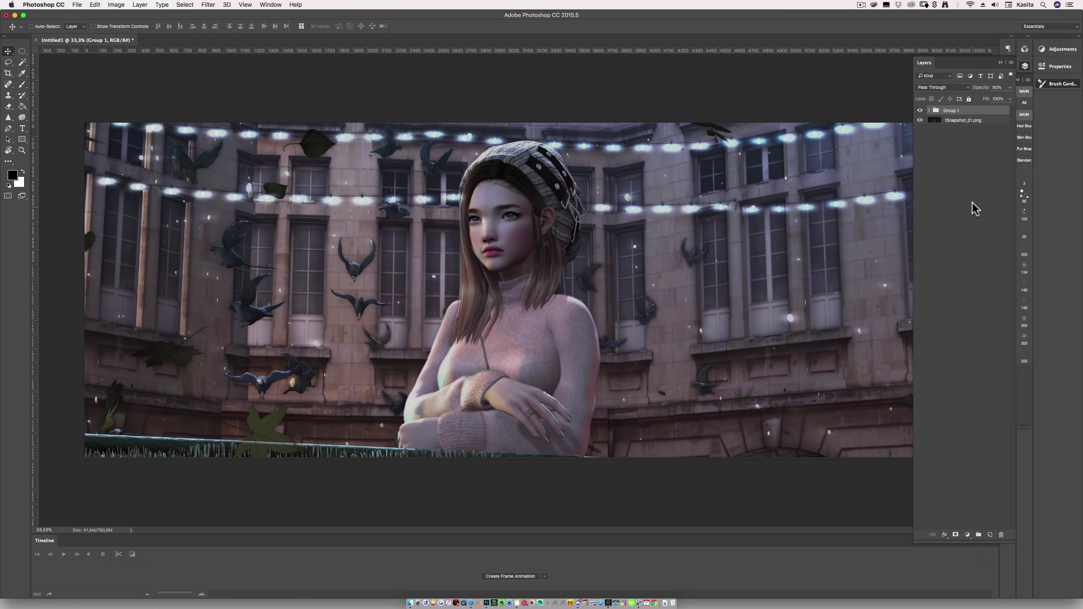
- Merge the layer group and the 1Snapshot_01.png base layer into a single layer with Merge Visible
{"action": "left_click", "coordinate": [976, 121], "text": "shift"}
{"action": "right_click", "coordinate": [976, 120]}
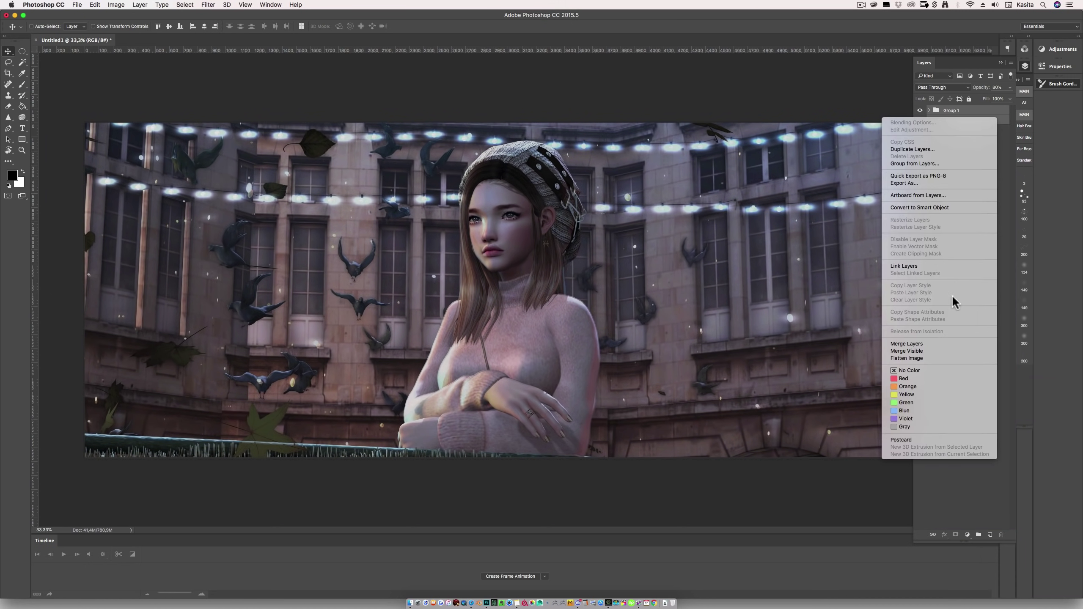
{"action": "left_click", "coordinate": [924, 350]}
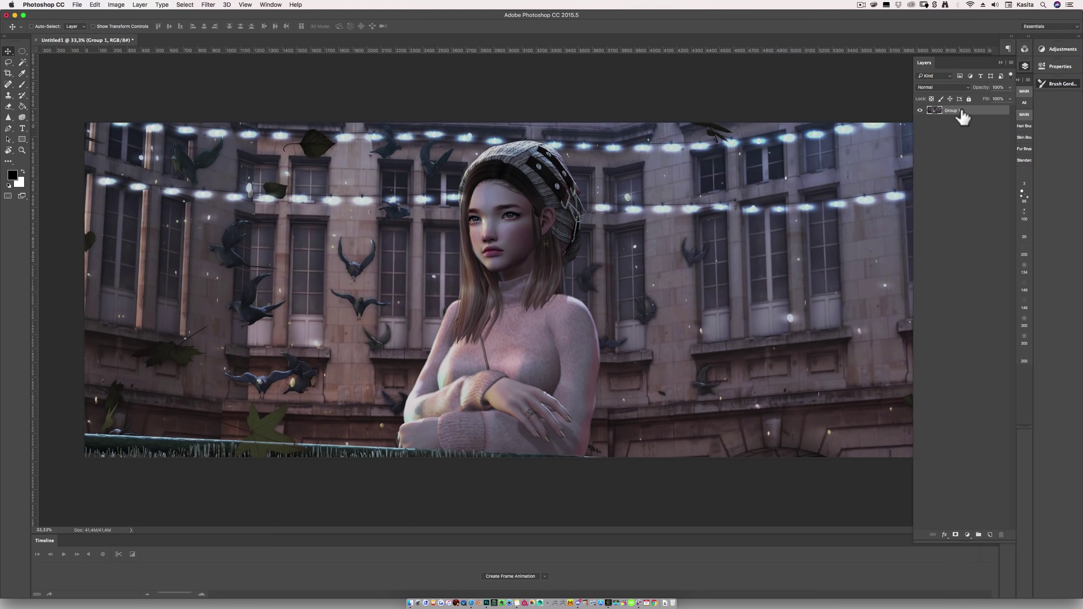
- Rename the merged layer as BASE IMAGE
{"action": "type", "text": "BASE IMAGE"}
{"action": "key", "text": "shift+Return"}
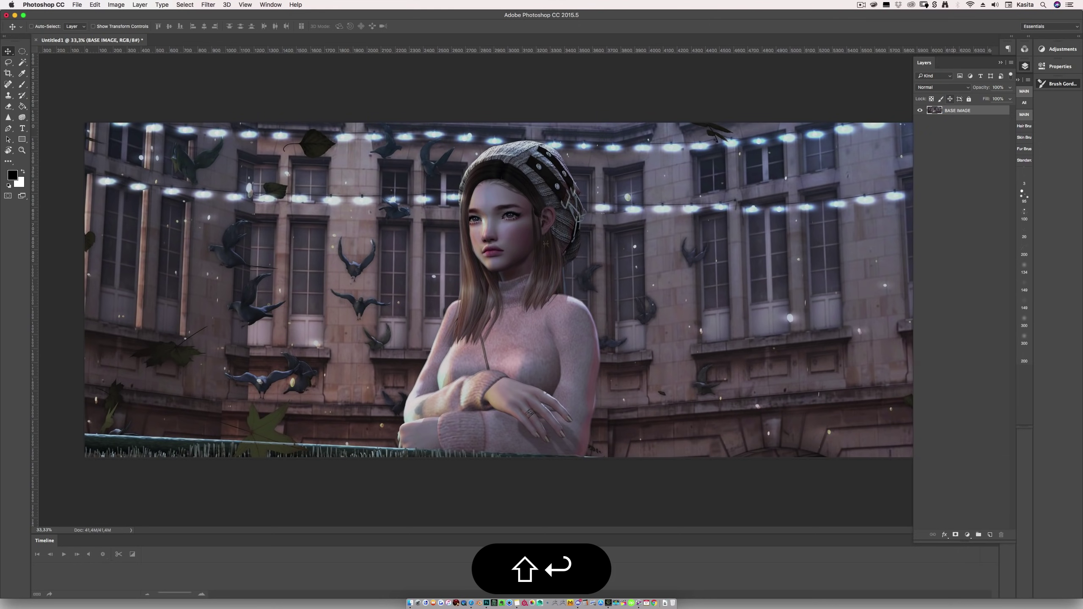
{"action": "left_click", "coordinate": [963, 271]}
{"action": "left_click", "coordinate": [1024, 91]}
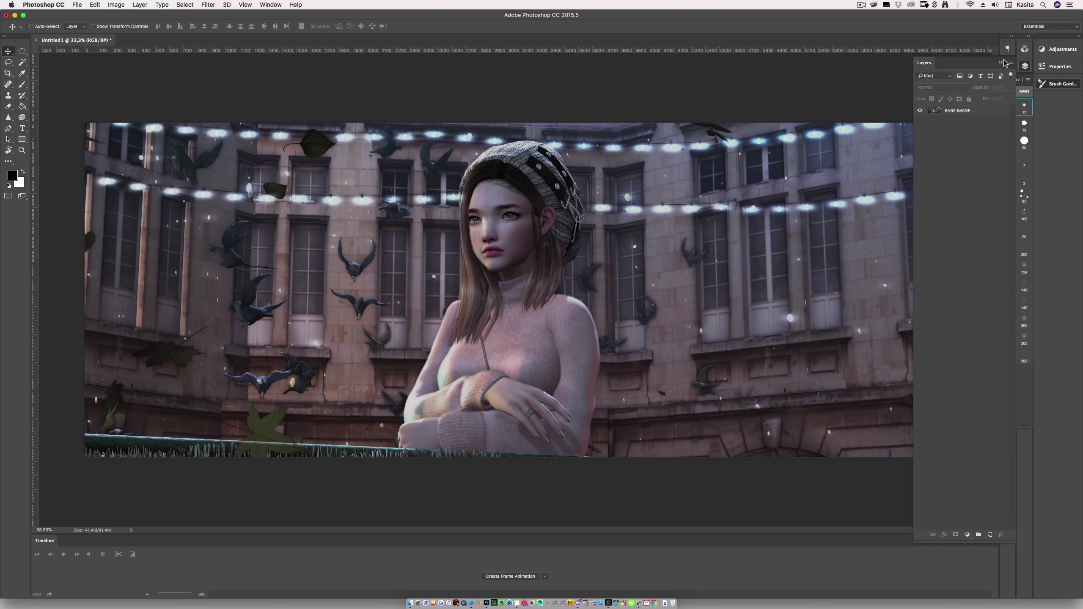
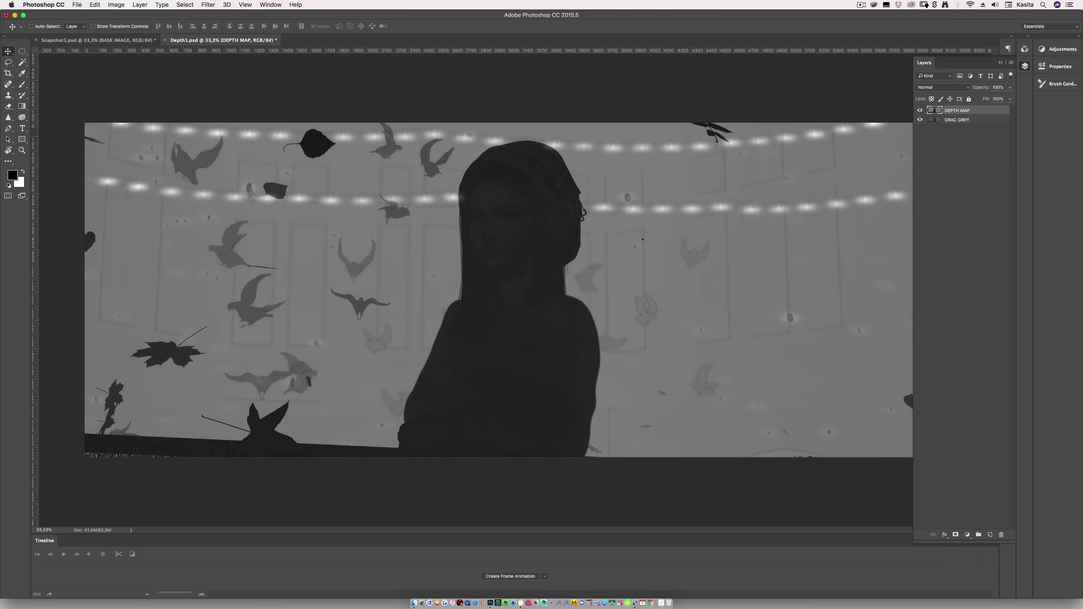
- Compare DEPTH MAP with the grey layer beneath it in Depth1.psd, and delete the grey layer
{"action": "left_click", "coordinate": [920, 110]}
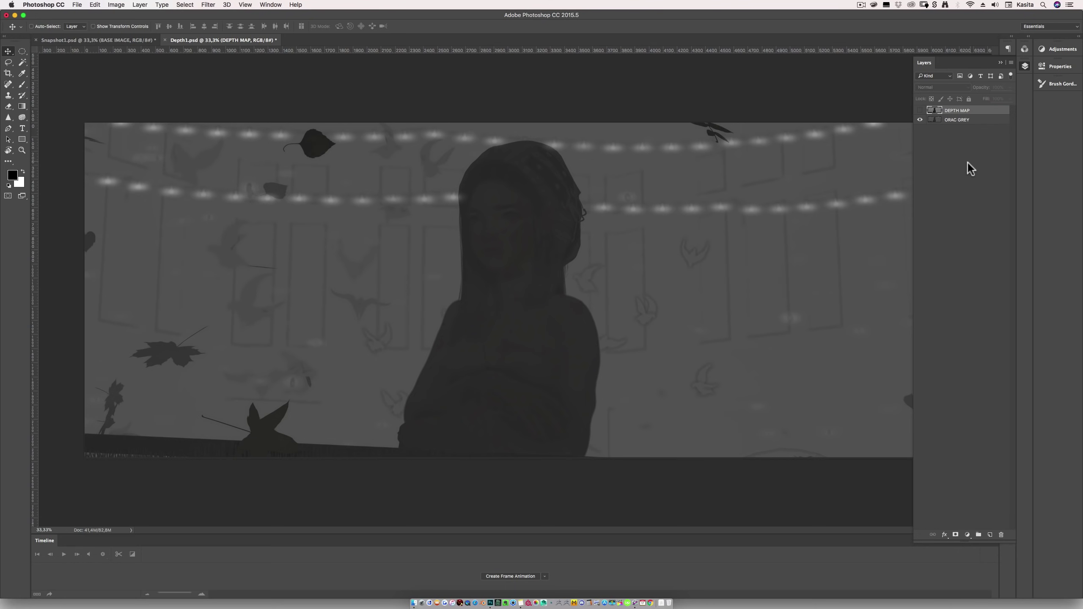
{"action": "left_click", "coordinate": [920, 110]}
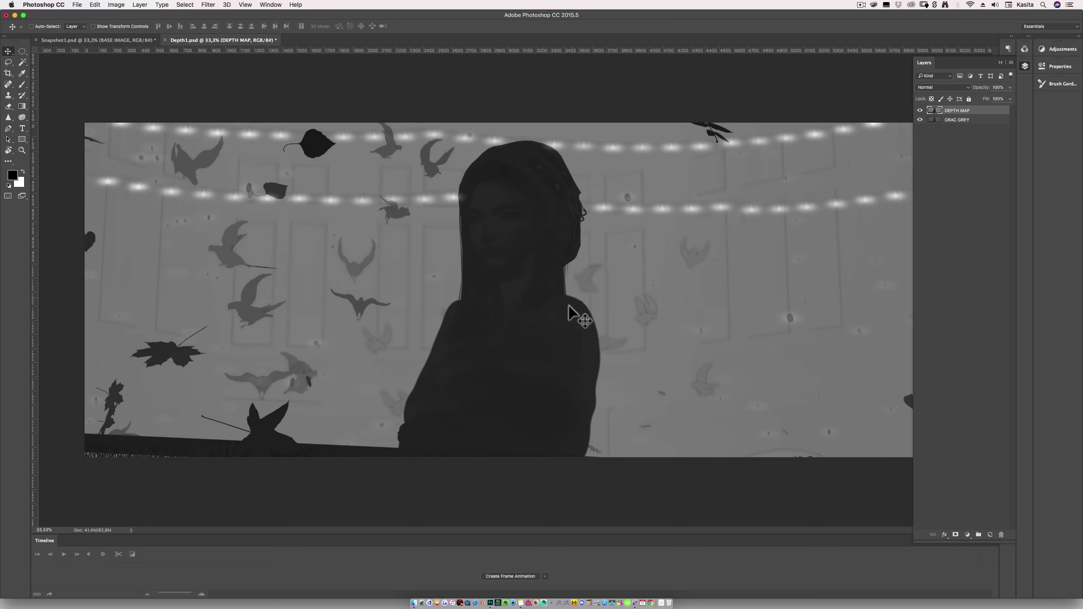
{"action": "left_click", "coordinate": [920, 111]}
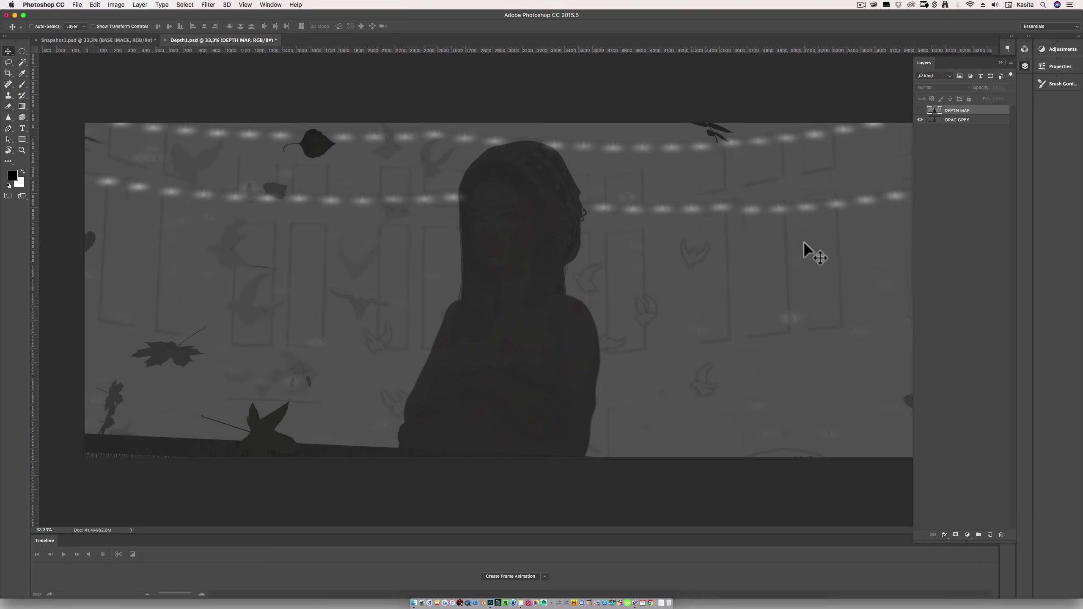
{"action": "left_click", "coordinate": [921, 110]}
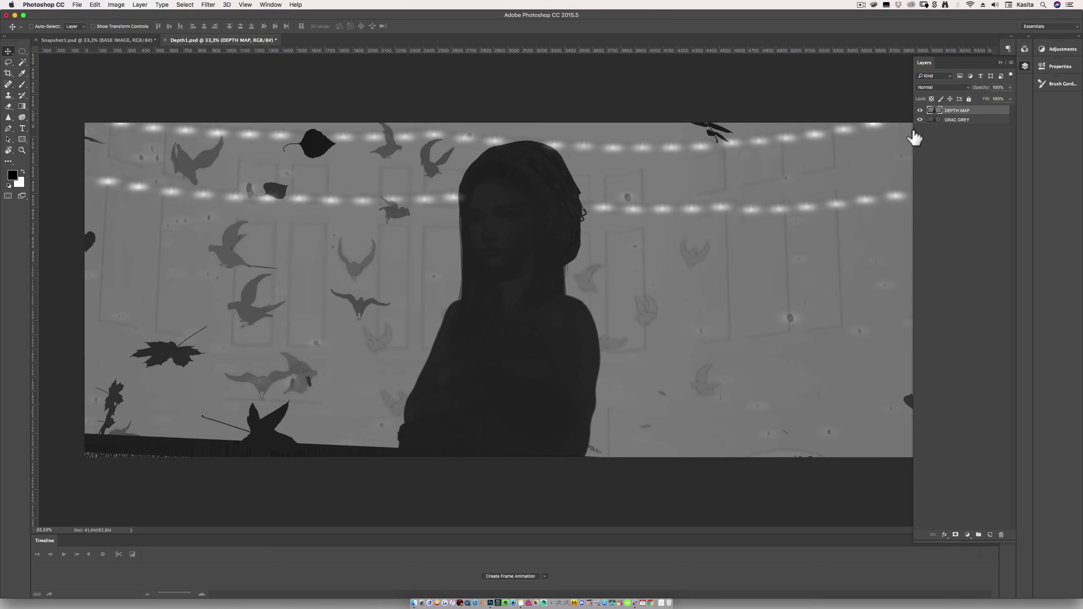
{"action": "left_click", "coordinate": [977, 121]}
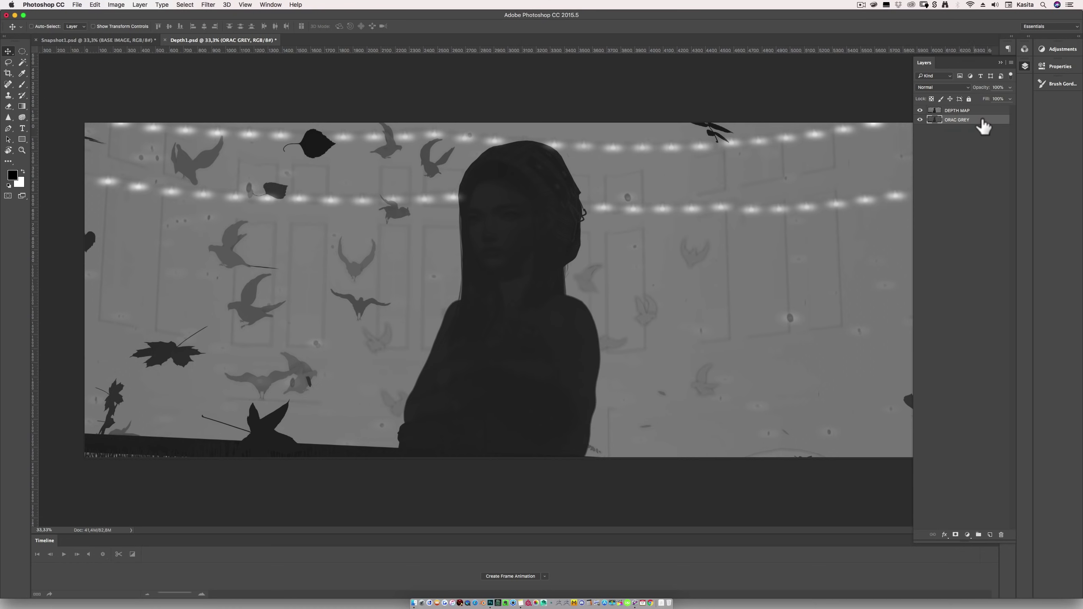
{"action": "key", "text": "Delete"}
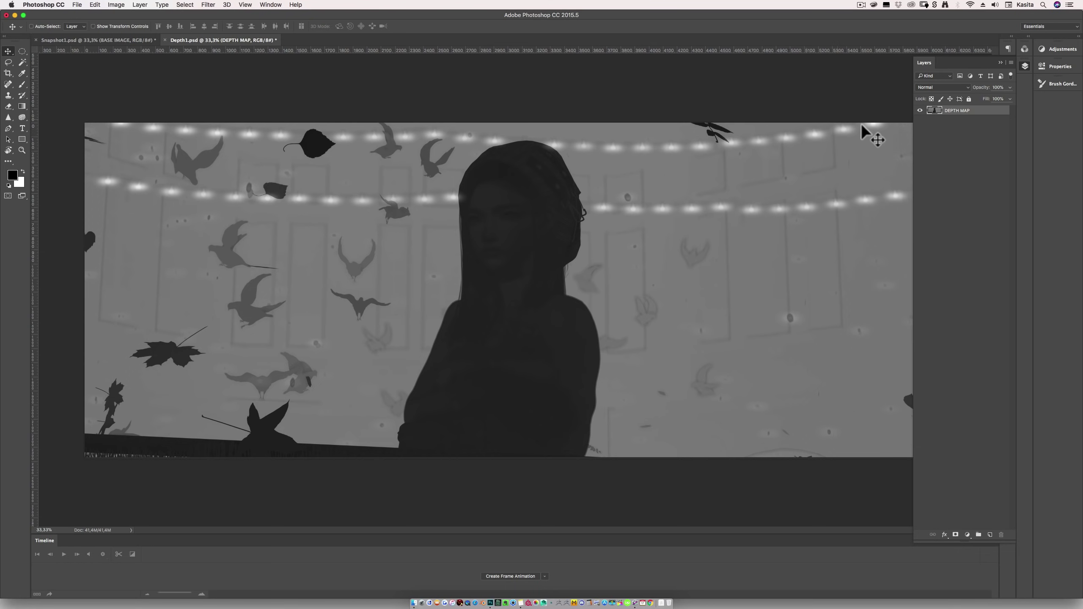
- Duplicate the DEPTH MAP layer within Depth1.psd, keeping the same layer name
{"action": "right_click", "coordinate": [980, 113]}
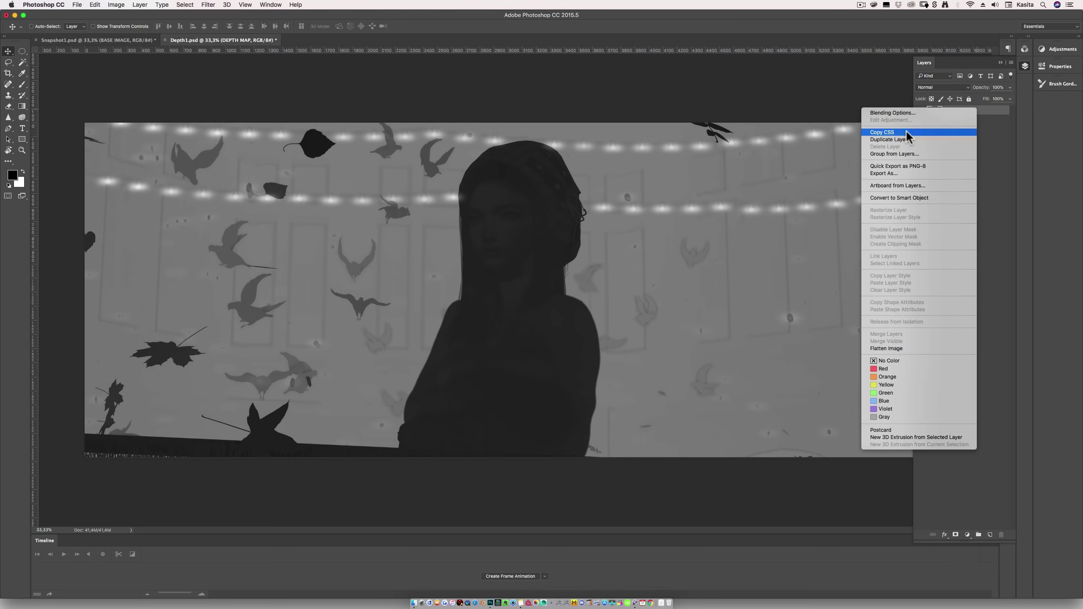
{"action": "left_click", "coordinate": [892, 138]}
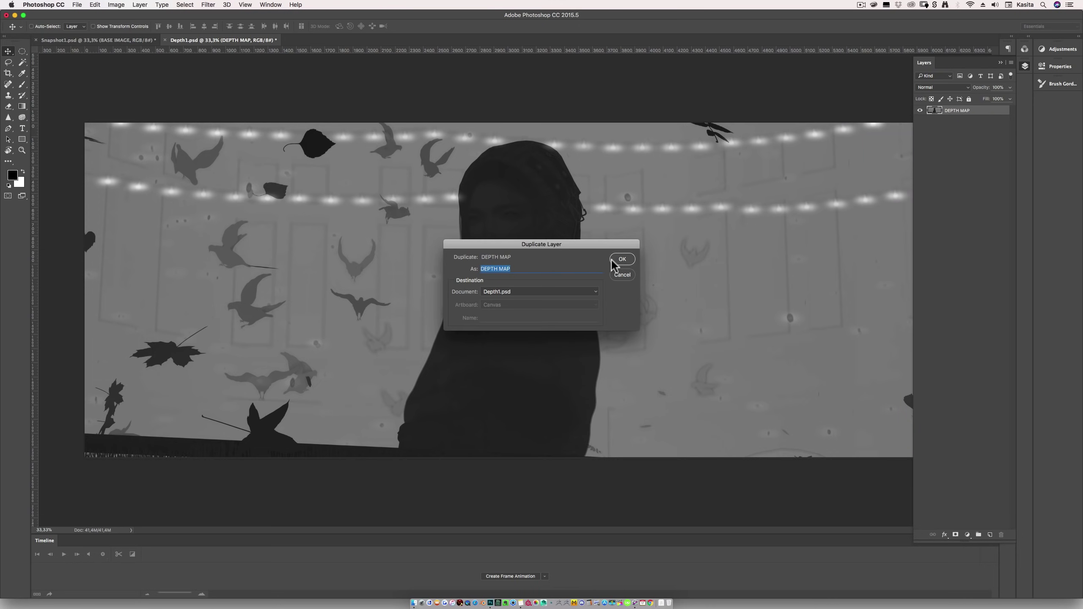
{"action": "left_click", "coordinate": [622, 258]}
- Hide the upper DEPTH MAP layer and apply Levels to the lower one with input values 42, 1.43 and 158
{"action": "left_click", "coordinate": [920, 110]}
{"action": "left_click", "coordinate": [973, 119]}
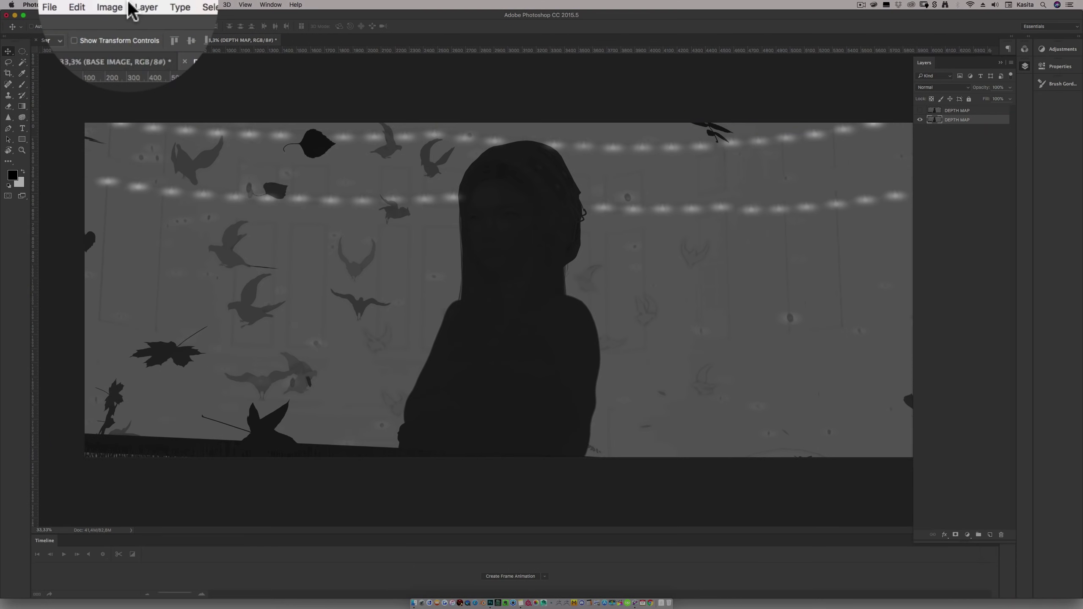
{"action": "left_click", "coordinate": [116, 5]}
{"action": "mouse_move", "coordinate": [130, 28]}
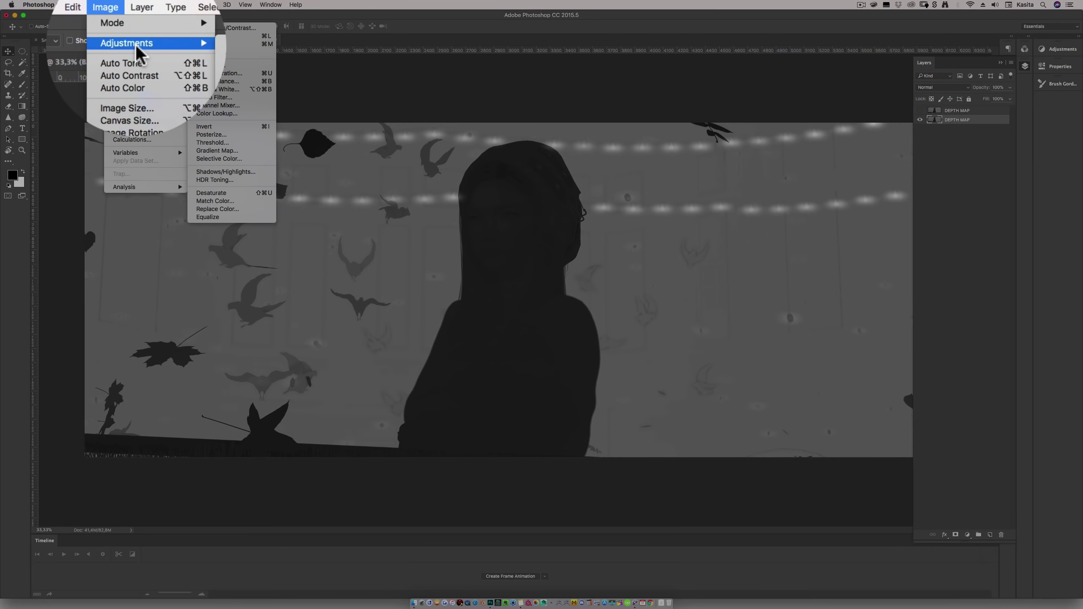
{"action": "left_click", "coordinate": [239, 38]}
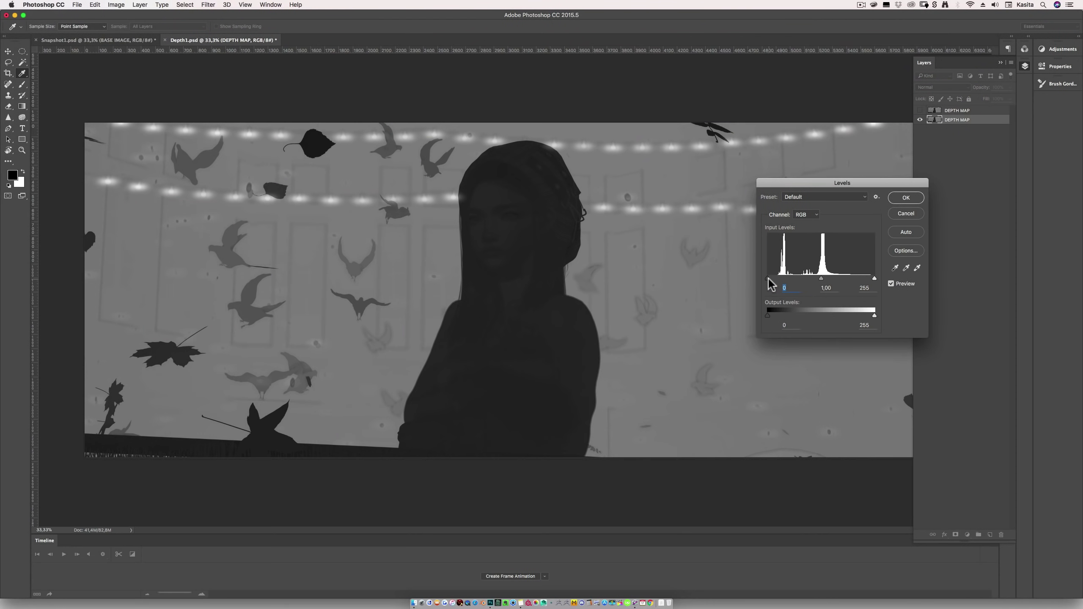
{"action": "left_click_drag", "start_coordinate": [769, 278], "coordinate": [783, 278]}
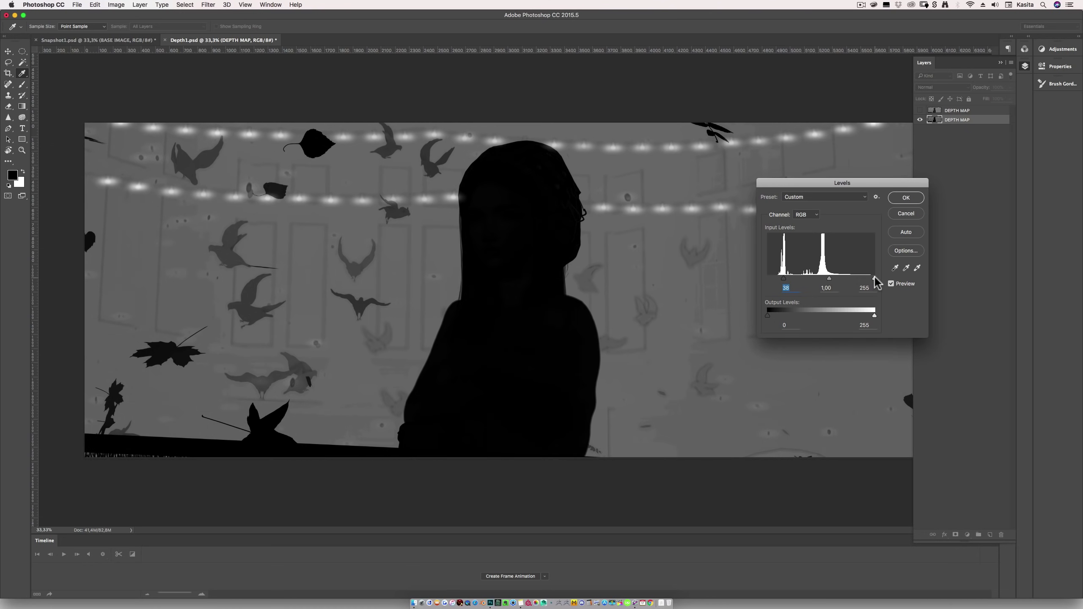
{"action": "left_click_drag", "start_coordinate": [874, 277], "coordinate": [846, 278]}
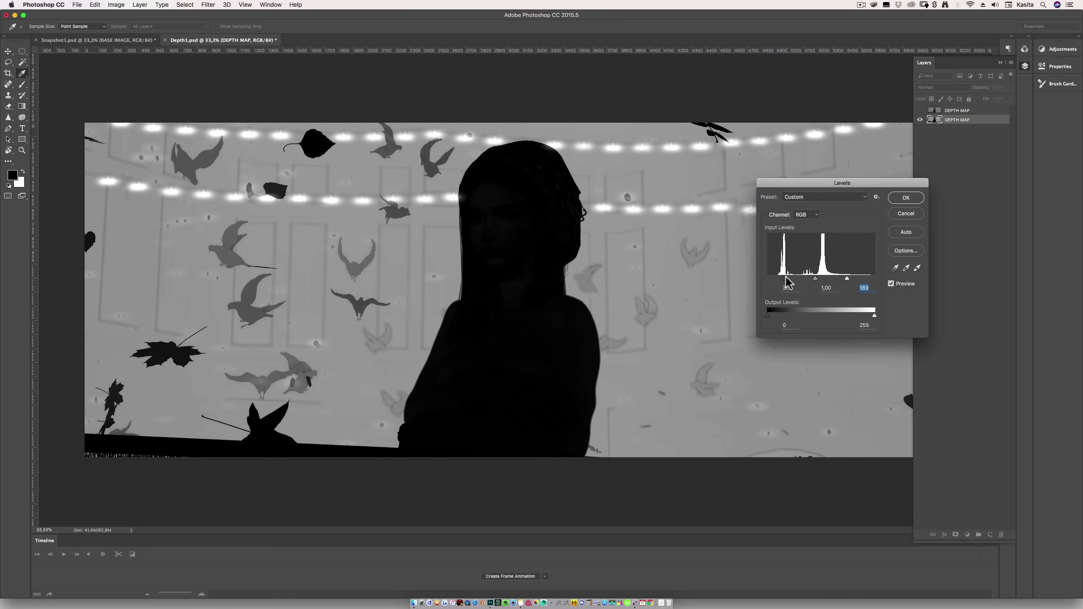
{"action": "left_click_drag", "start_coordinate": [783, 278], "coordinate": [785, 280]}
{"action": "left_click_drag", "start_coordinate": [847, 278], "coordinate": [833, 278]}
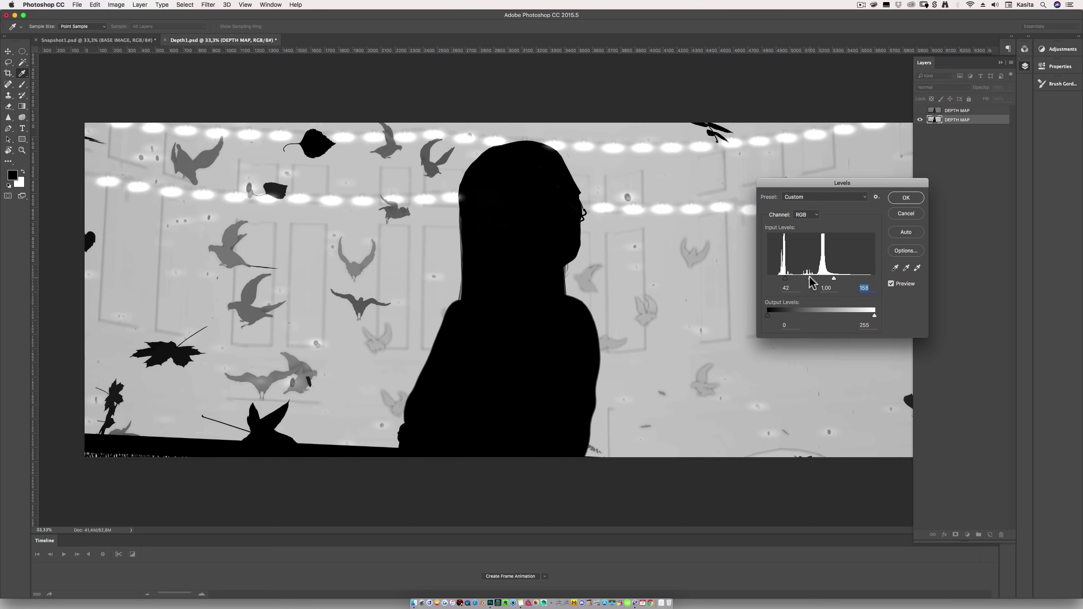
{"action": "left_click_drag", "start_coordinate": [811, 283], "coordinate": [807, 282]}
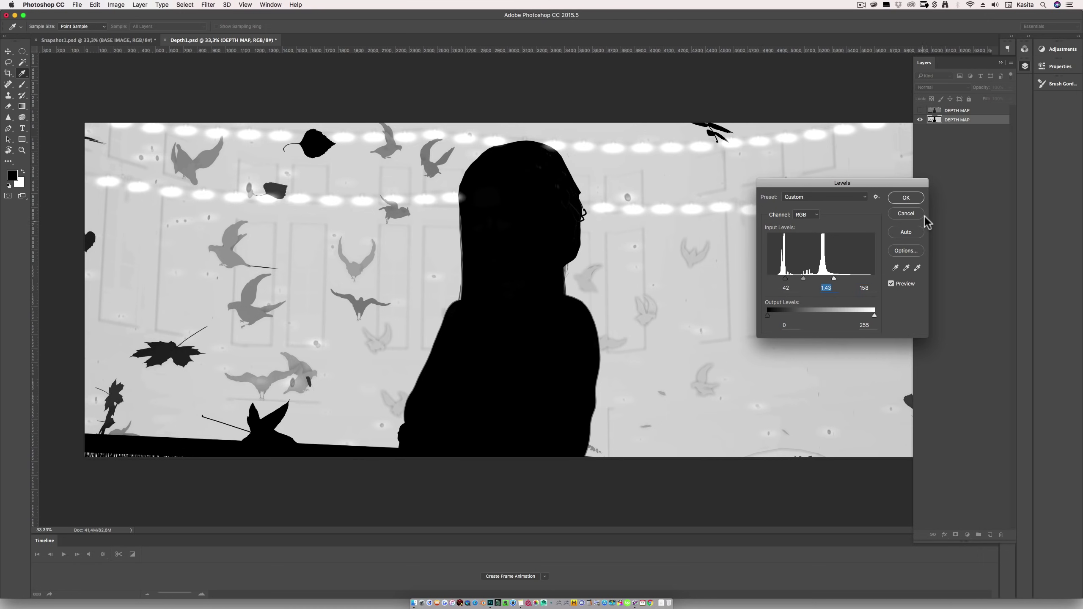
{"action": "left_click", "coordinate": [907, 198]}
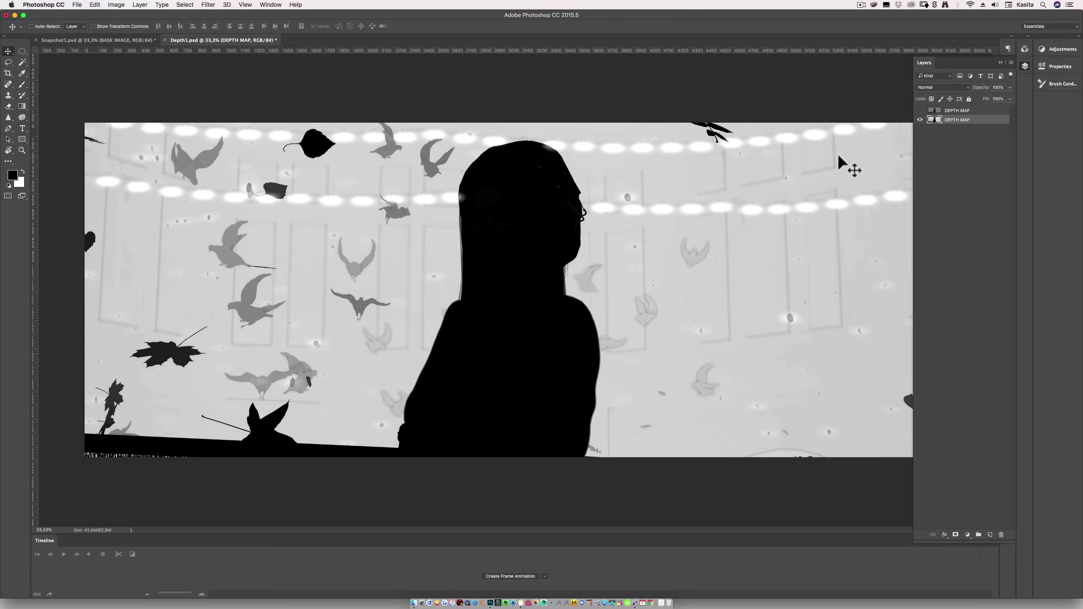
- Apply Levels to the upper DEPTH MAP layer with input values 47, 9.99 and 152, and compare it with the lower one
{"action": "left_click", "coordinate": [919, 119]}
{"action": "left_click", "coordinate": [956, 110]}
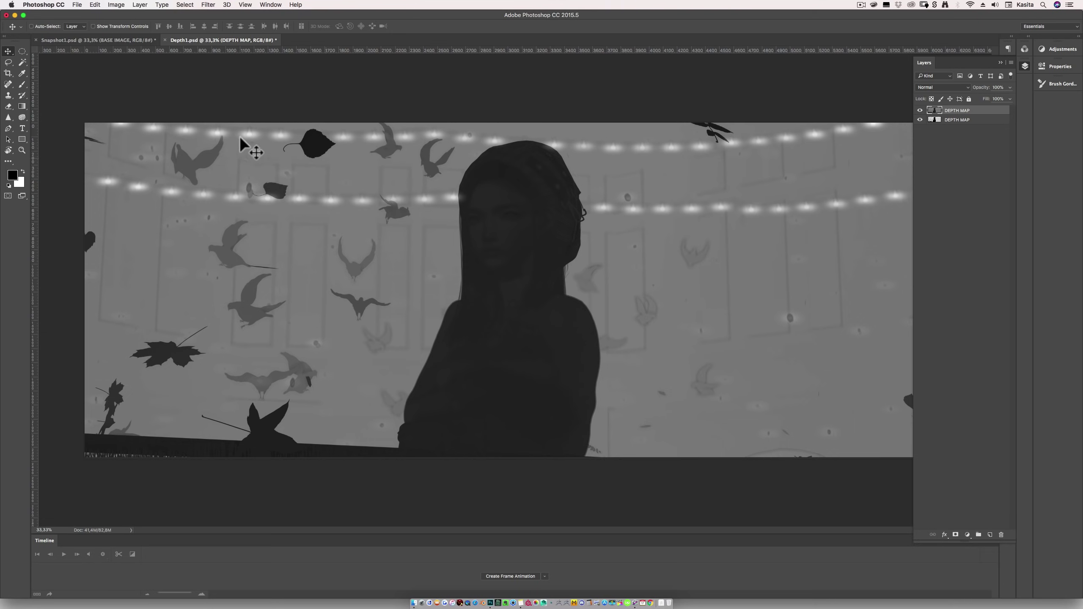
{"action": "left_click", "coordinate": [119, 5]}
{"action": "mouse_move", "coordinate": [129, 27]}
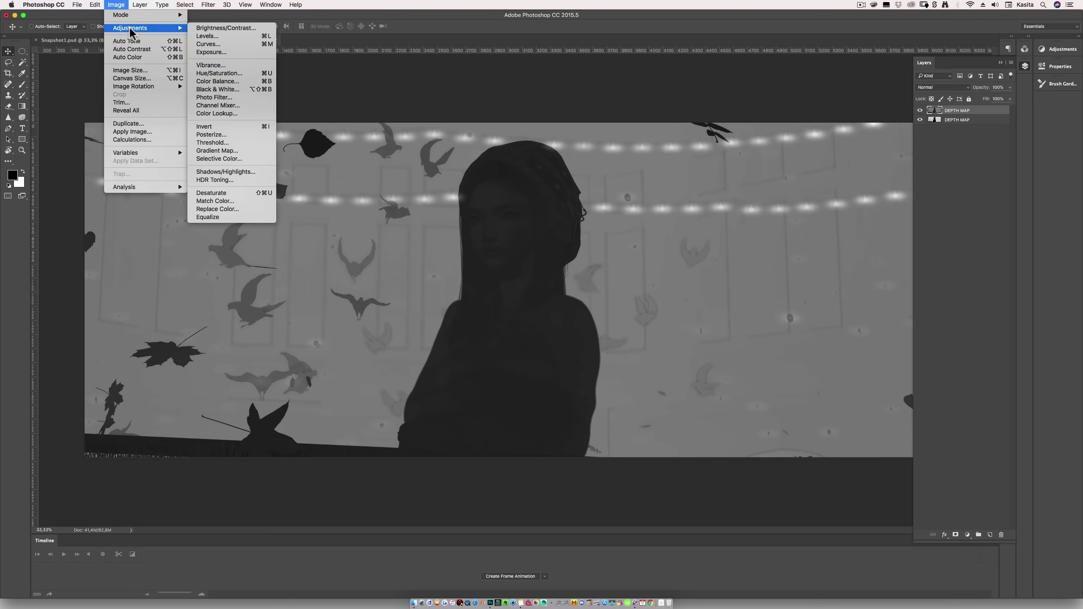
{"action": "left_click", "coordinate": [219, 36]}
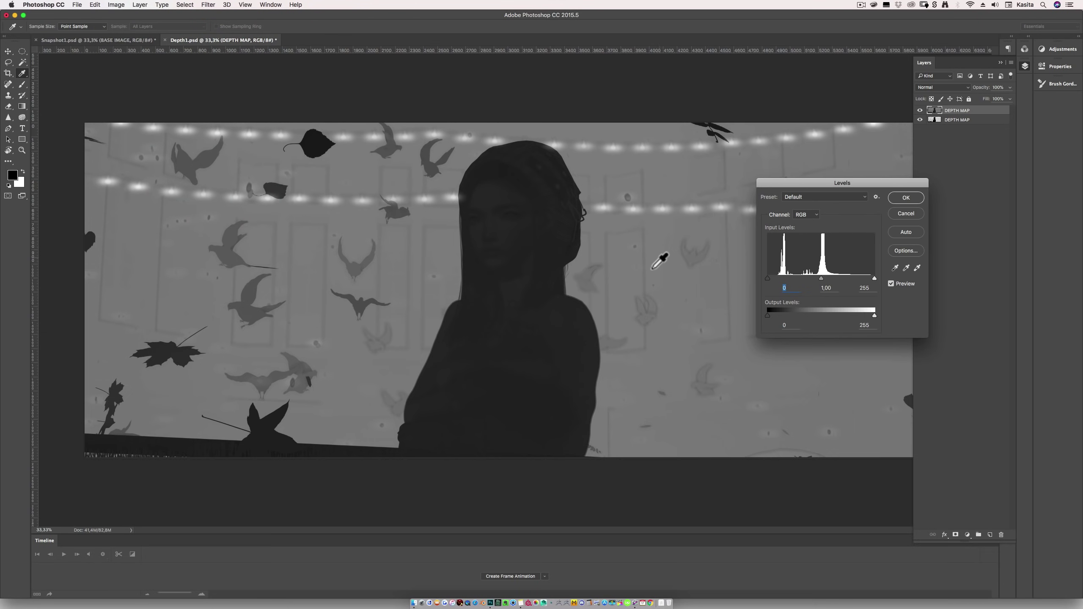
{"action": "left_click_drag", "start_coordinate": [772, 282], "coordinate": [805, 280]}
{"action": "left_click_drag", "start_coordinate": [873, 280], "coordinate": [789, 284]}
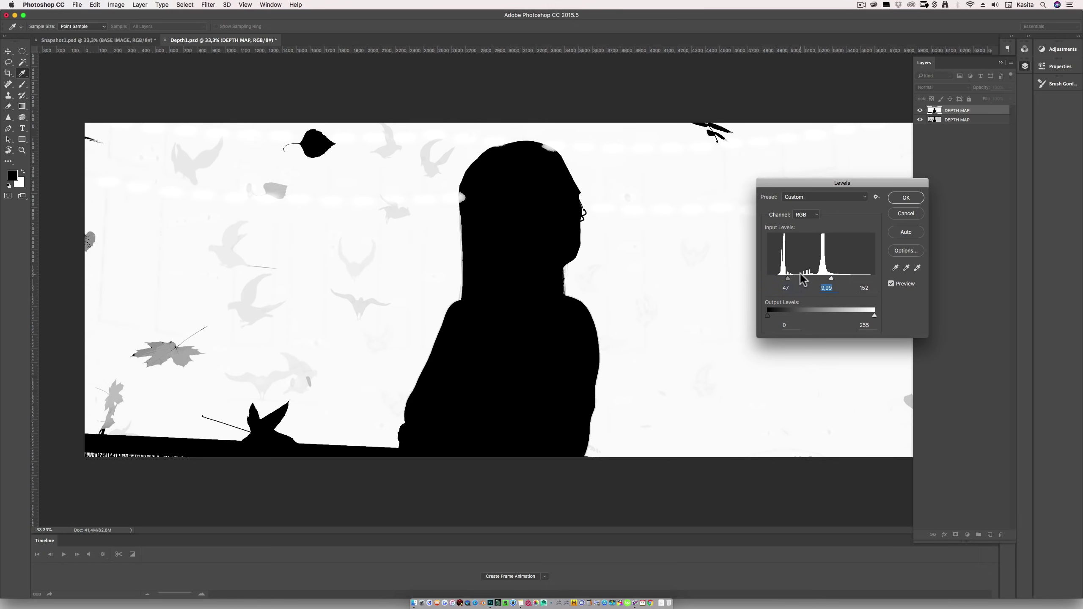
{"action": "left_click", "coordinate": [911, 200]}
{"action": "left_click", "coordinate": [920, 110]}
{"action": "left_click", "coordinate": [920, 110]}
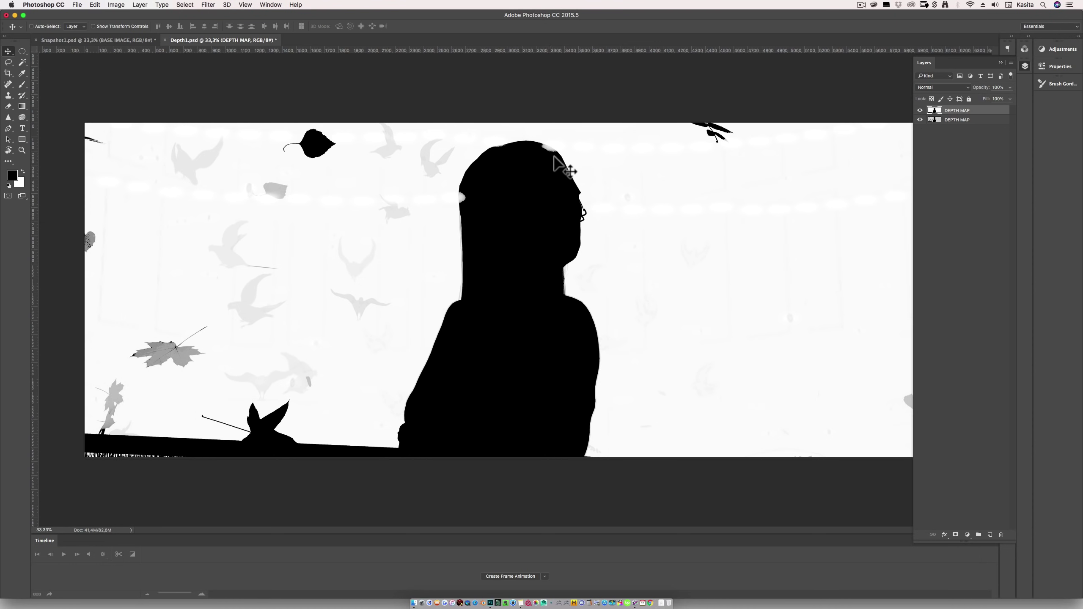
{"action": "left_click", "coordinate": [920, 111]}
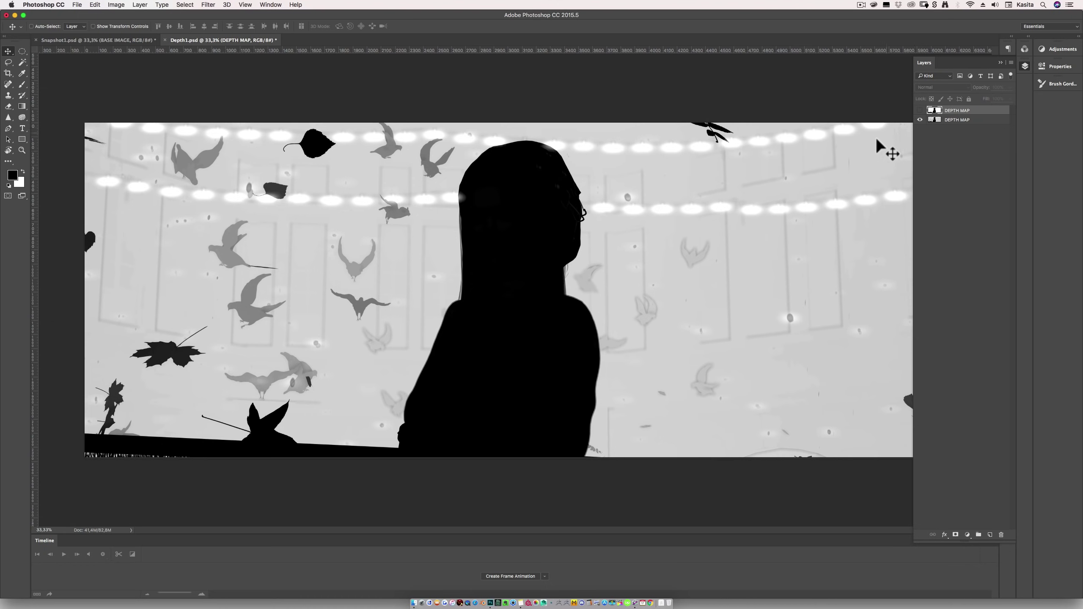
{"action": "left_click", "coordinate": [920, 111]}
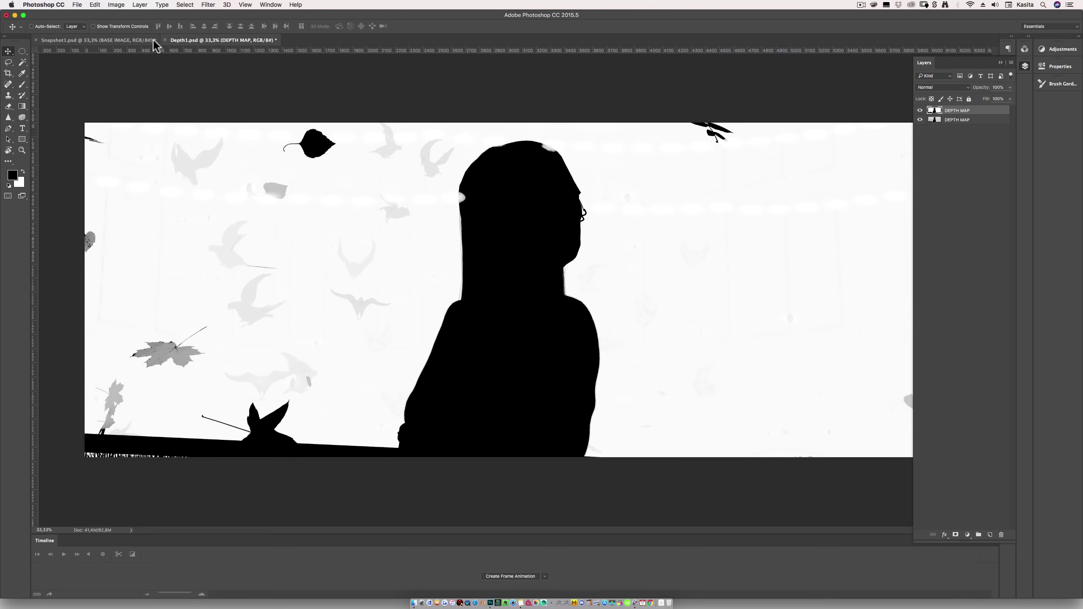
- Copy the whole upper DEPTH MAP layer into Alpha 1, the first of two new alpha channels in Snapshot1.psd
{"action": "key", "text": "super+a"}
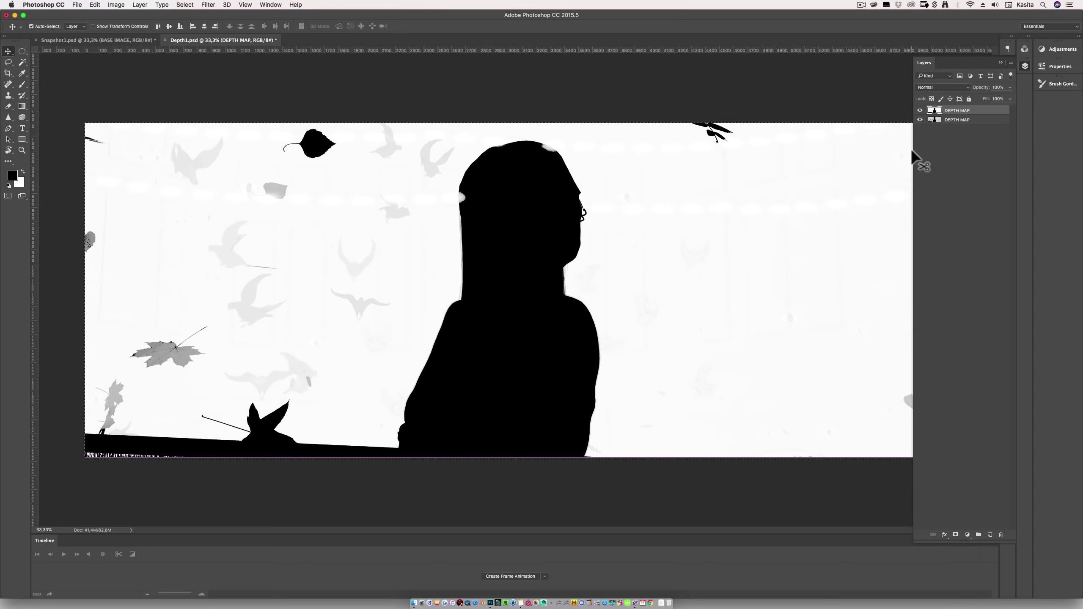
{"action": "left_click", "coordinate": [144, 41]}
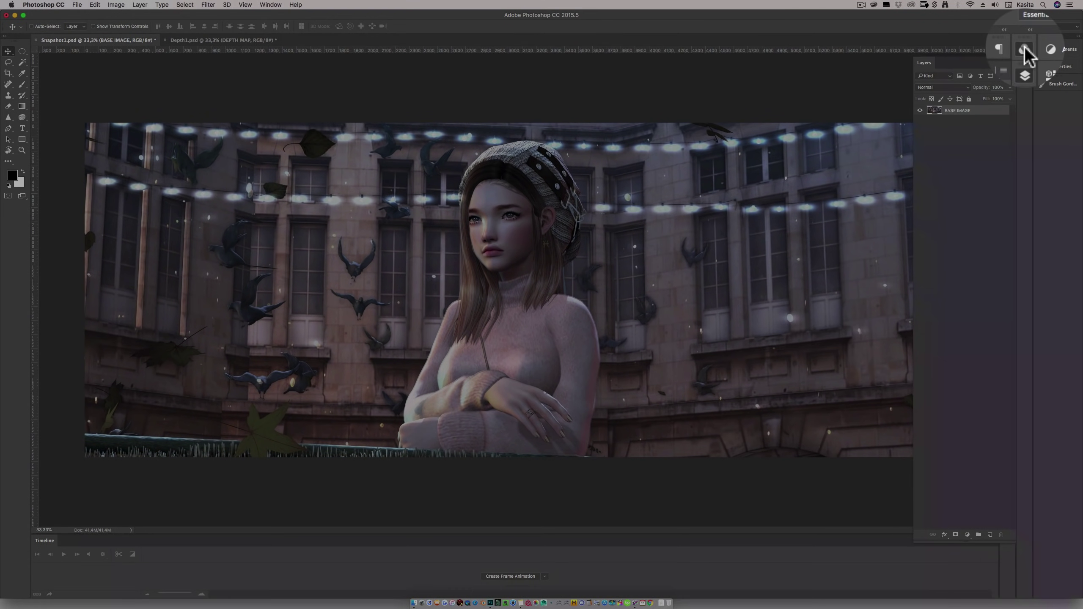
{"action": "left_click", "coordinate": [1024, 49]}
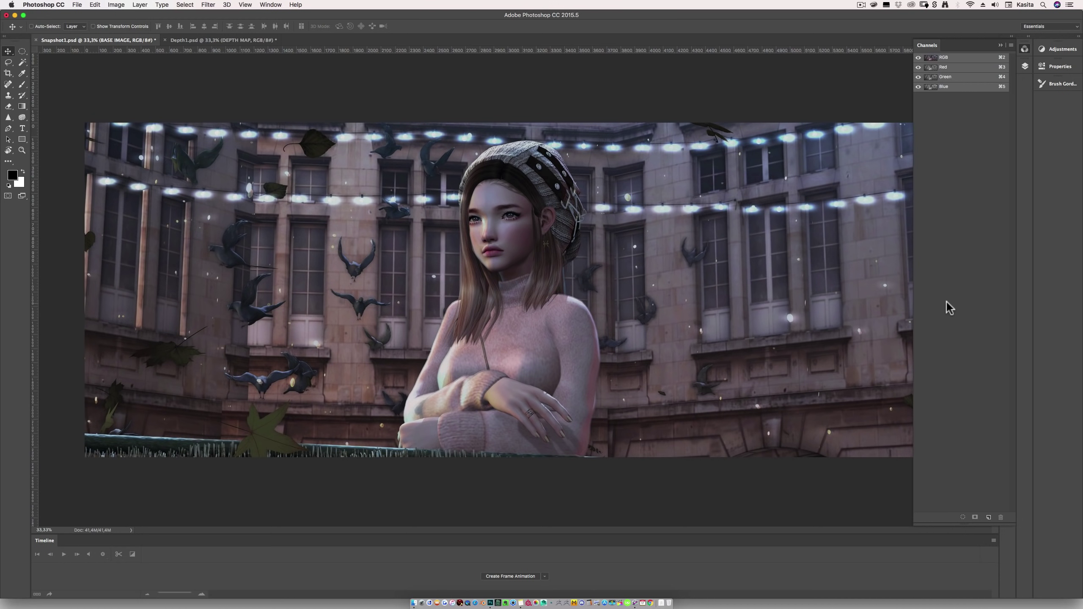
{"action": "left_click", "coordinate": [989, 521]}
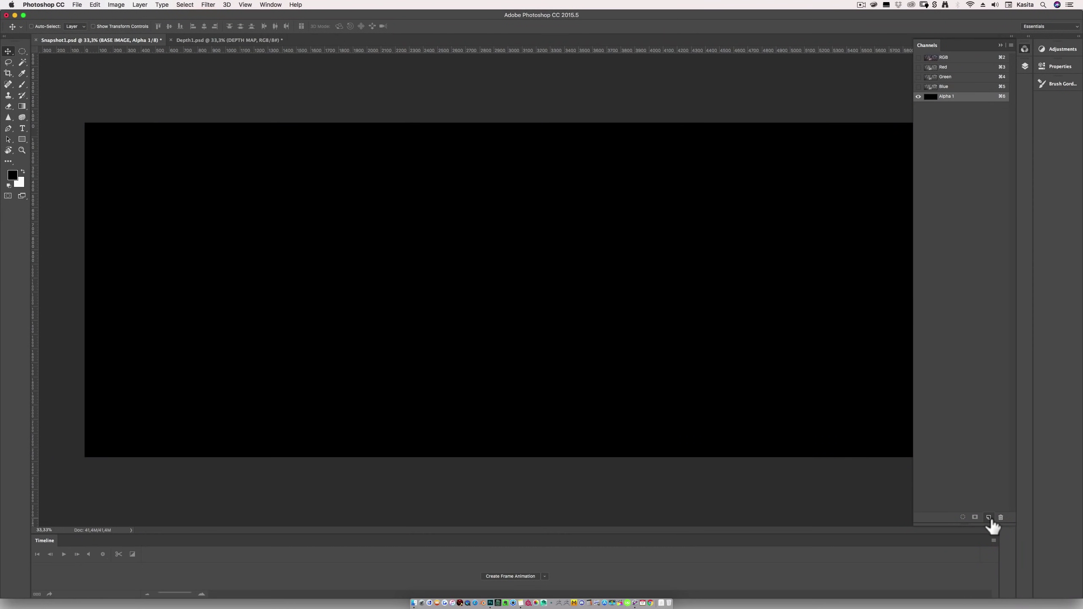
{"action": "left_click", "coordinate": [989, 517]}
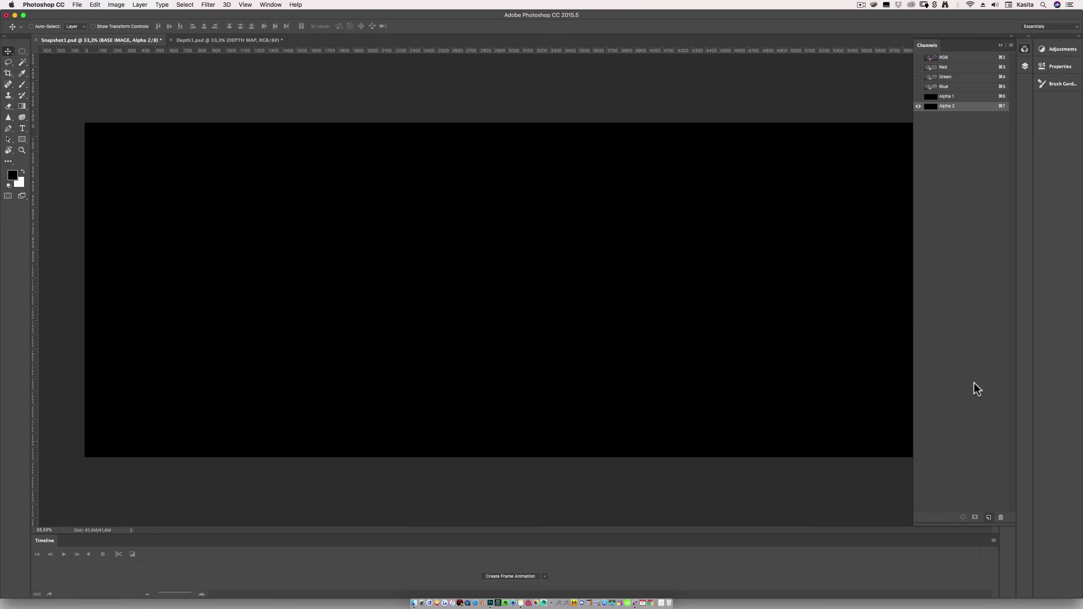
{"action": "left_click", "coordinate": [957, 99]}
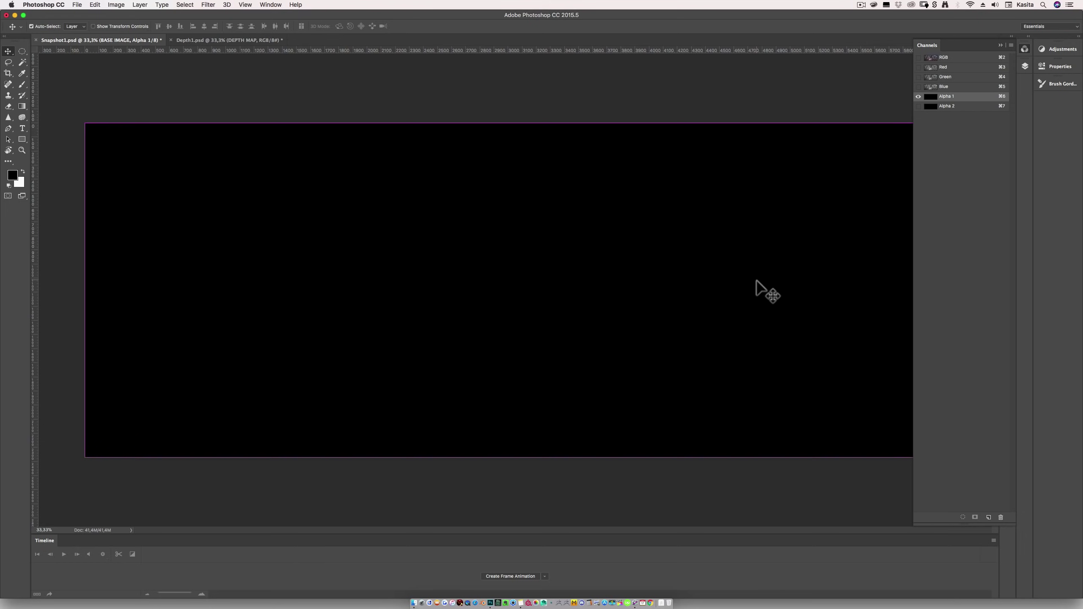
{"action": "key", "text": "super+v"}
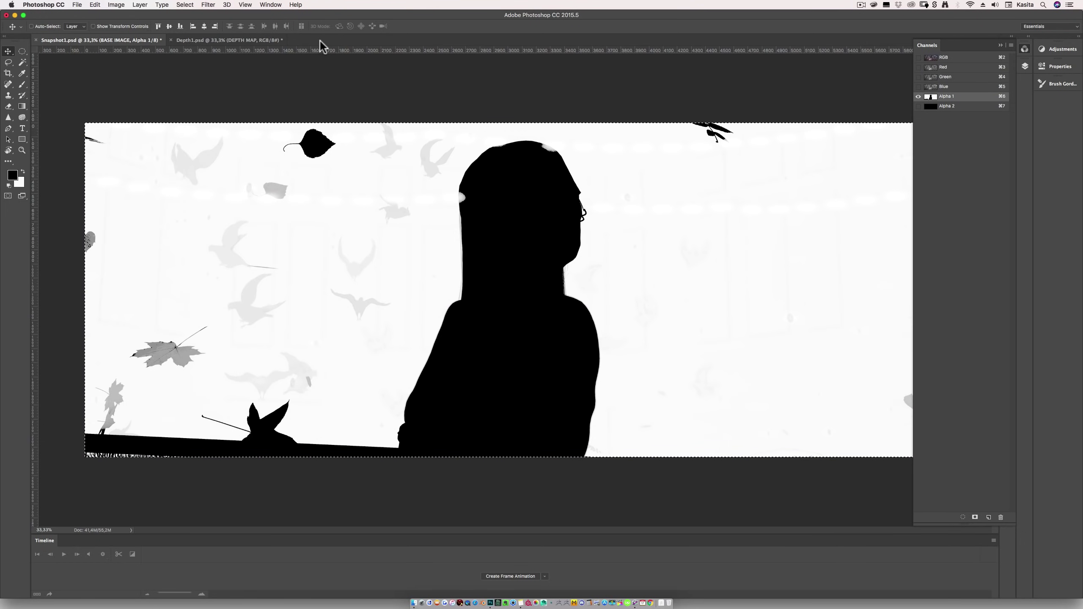
- Copy the whole lower DEPTH MAP layer from Depth1.psd into Alpha 2 of Snapshot1.psd and compare both alpha channels
{"action": "left_click", "coordinate": [254, 39]}
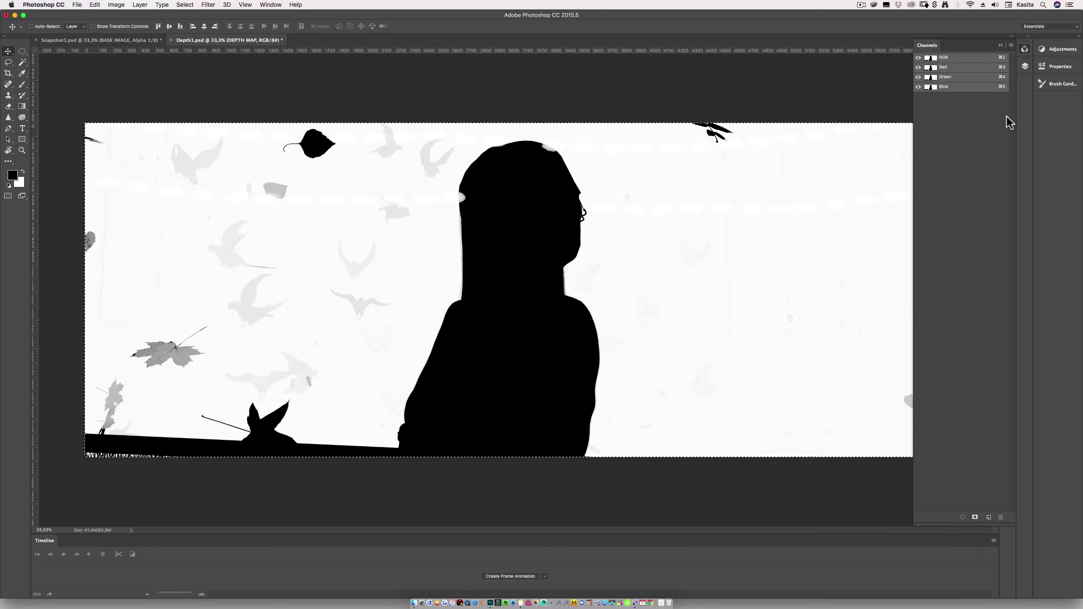
{"action": "left_click", "coordinate": [1025, 66]}
{"action": "left_click", "coordinate": [962, 120]}
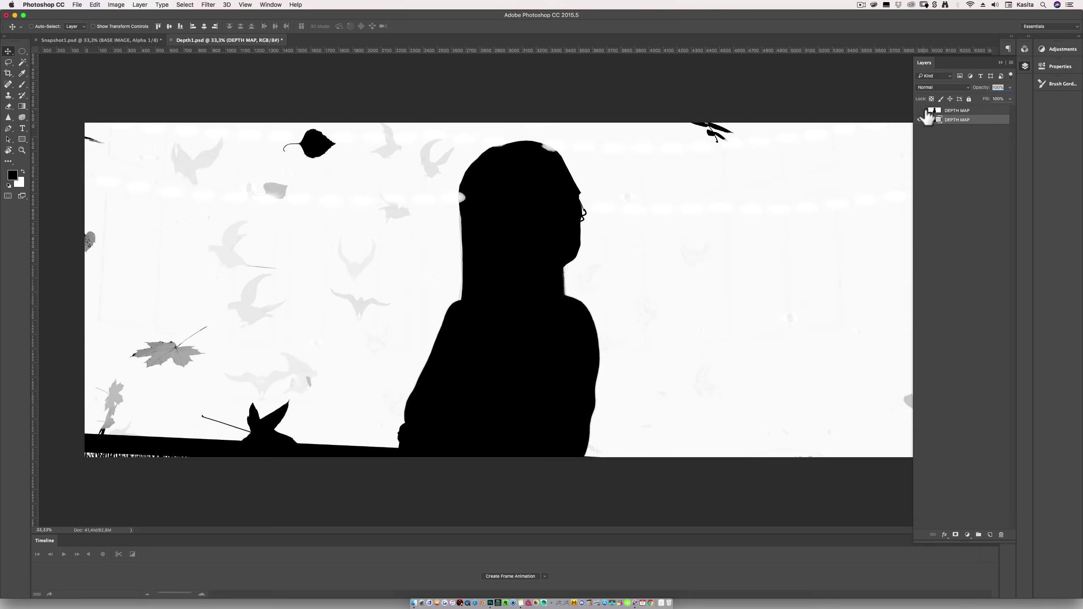
{"action": "left_click", "coordinate": [919, 110]}
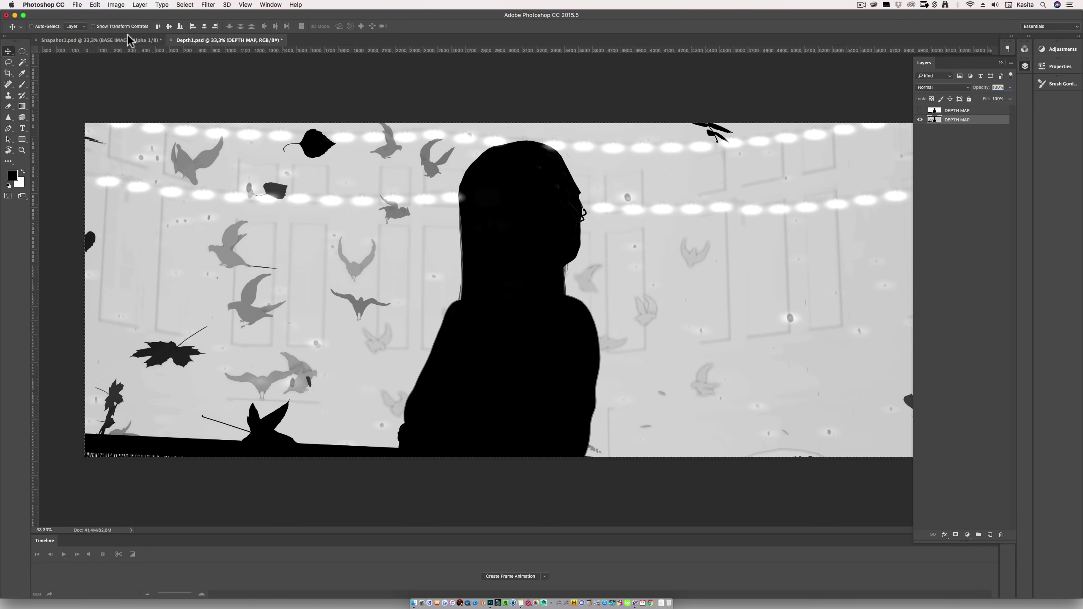
{"action": "left_click", "coordinate": [145, 41]}
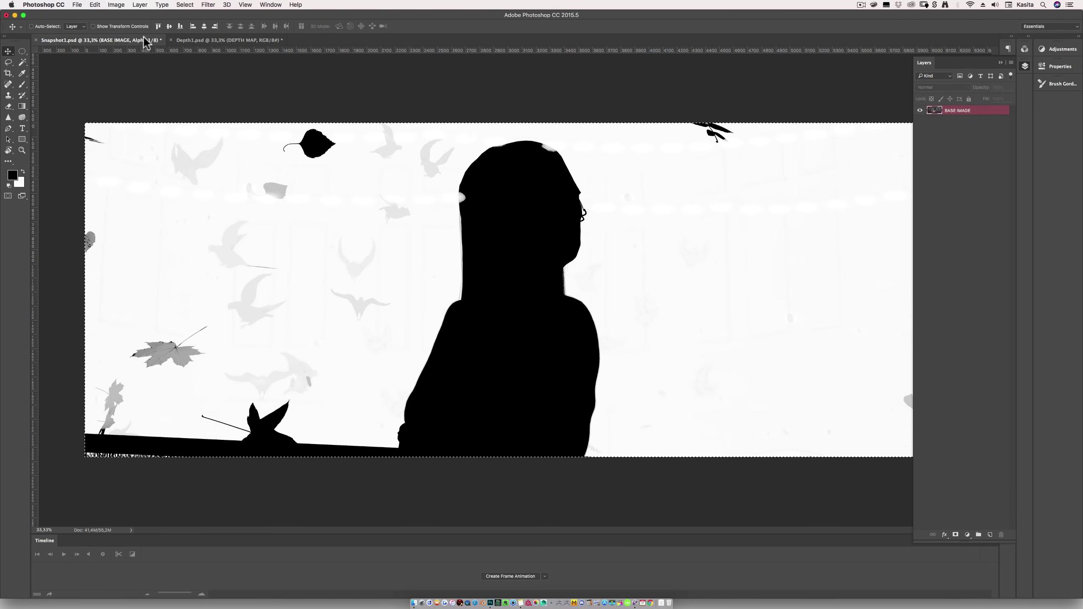
{"action": "left_click", "coordinate": [1025, 49]}
{"action": "left_click", "coordinate": [950, 106]}
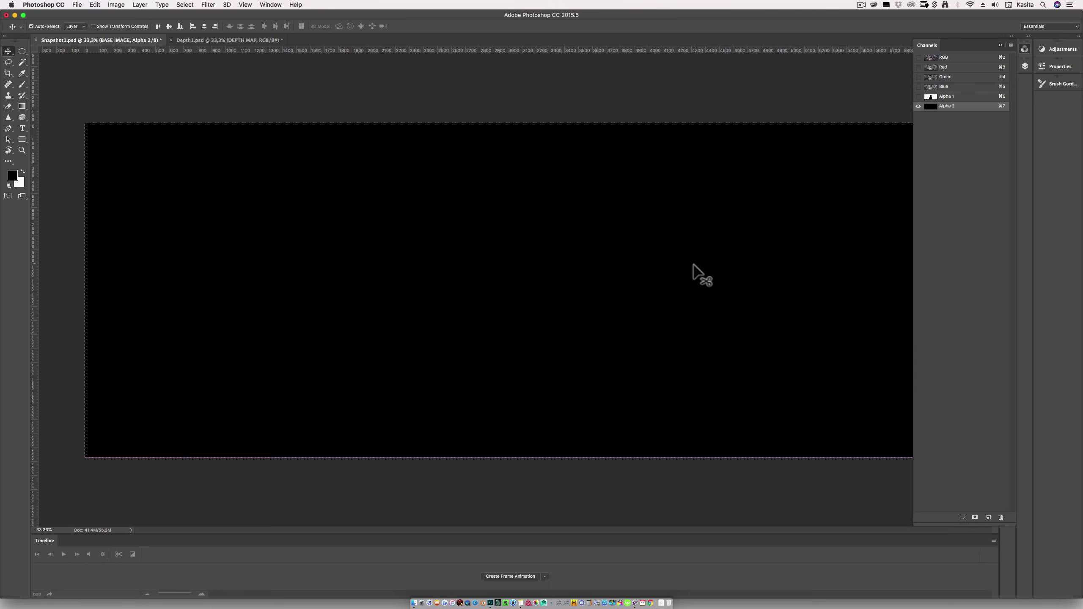
{"action": "key", "text": "super+v"}
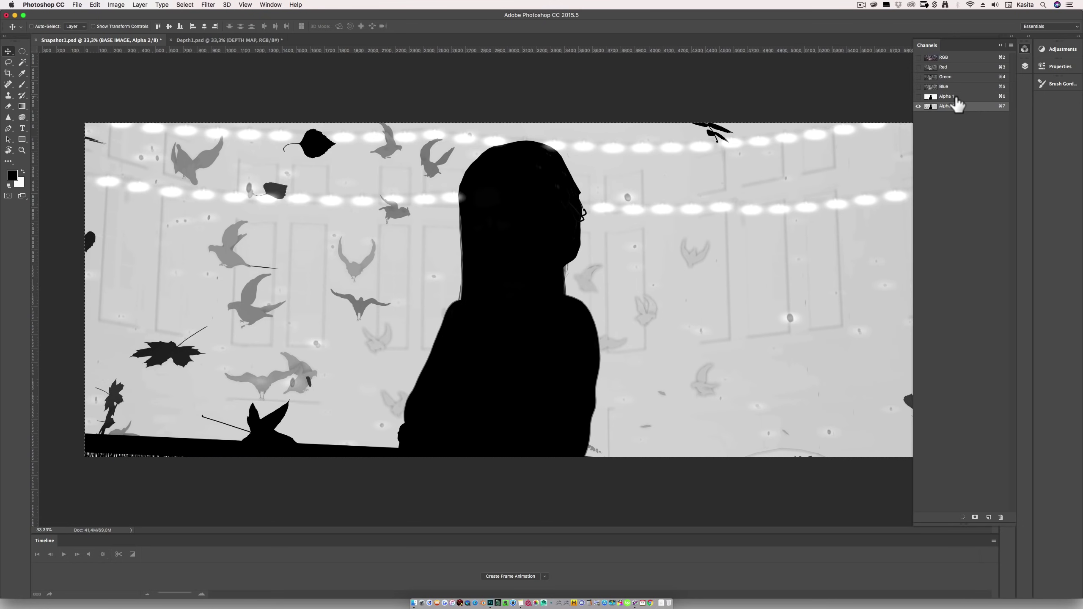
{"action": "left_click", "coordinate": [956, 97]}
{"action": "left_click", "coordinate": [955, 107]}
{"action": "left_click", "coordinate": [956, 97]}
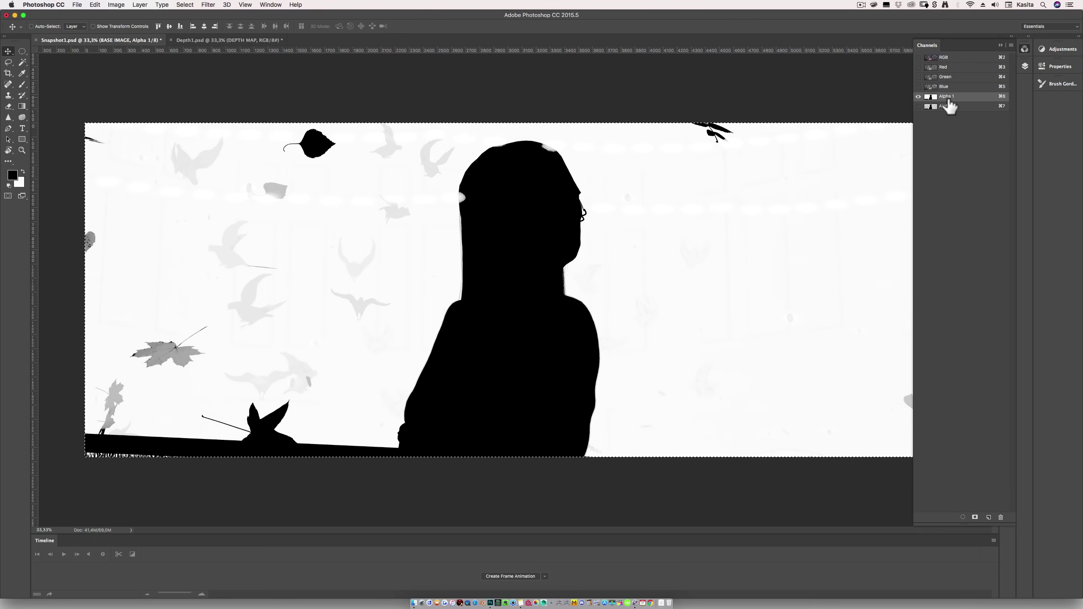
- Load the Alpha 1 channel as a selection and add a new layer above BASE IMAGE
{"action": "left_click_drag", "start_coordinate": [950, 97], "coordinate": [933, 106]}
{"action": "left_click", "coordinate": [932, 98], "text": "super"}
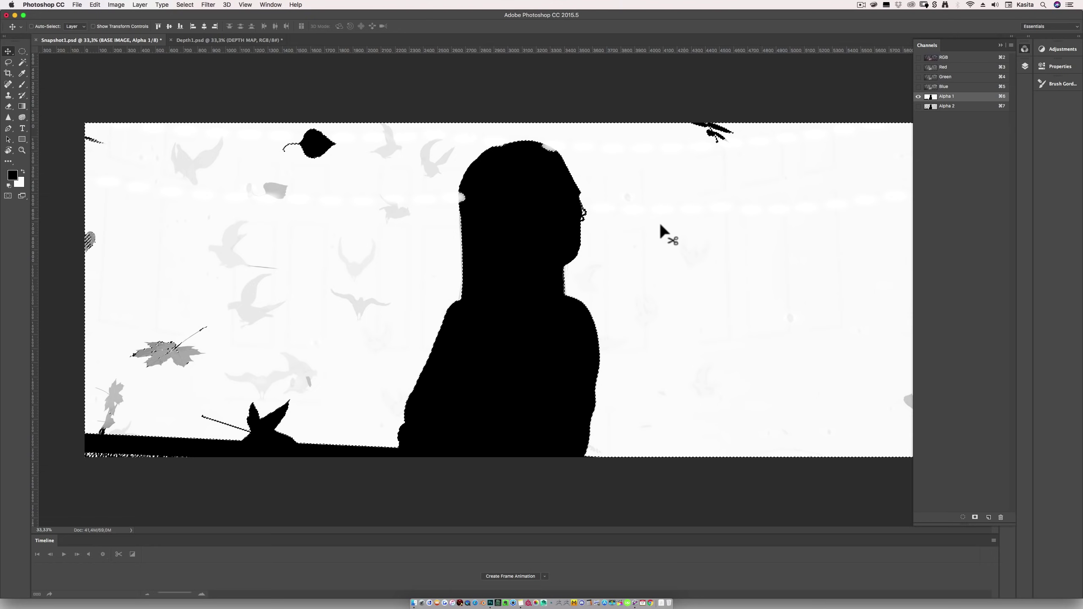
{"action": "left_click", "coordinate": [1025, 64]}
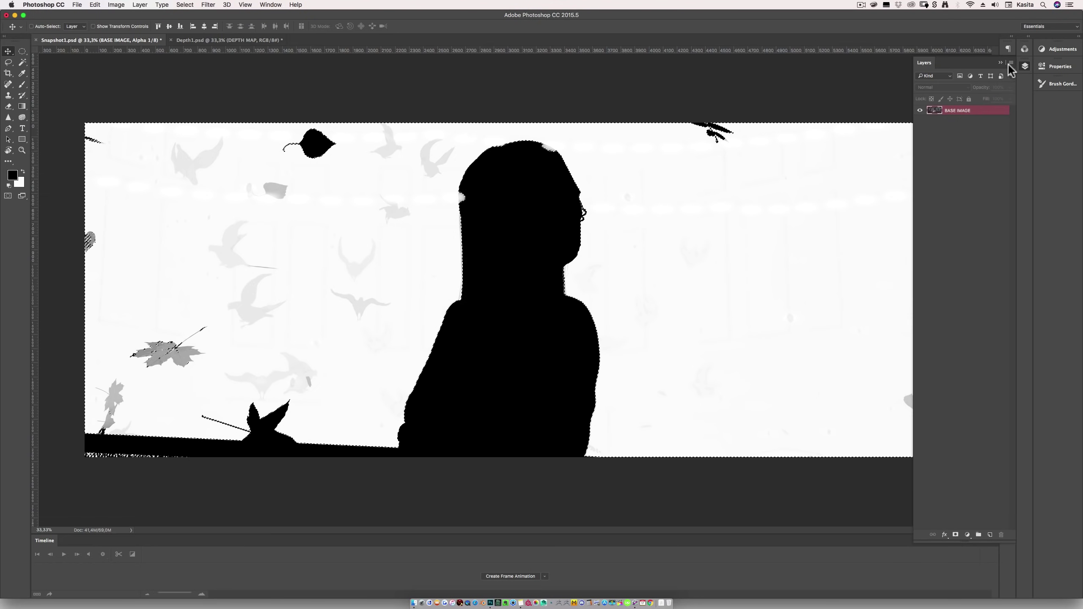
{"action": "left_click", "coordinate": [990, 536]}
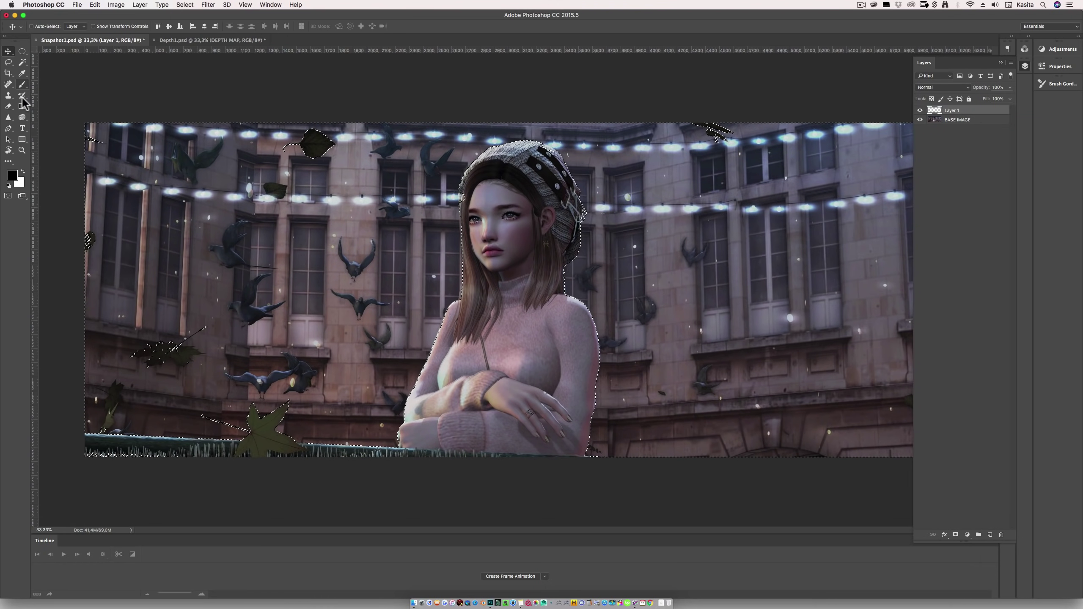
- Fill the selected background with black on Layer 1 using the Paint Bucket tool, and deselect
{"action": "left_click_drag", "start_coordinate": [22, 106], "coordinate": [55, 115]}
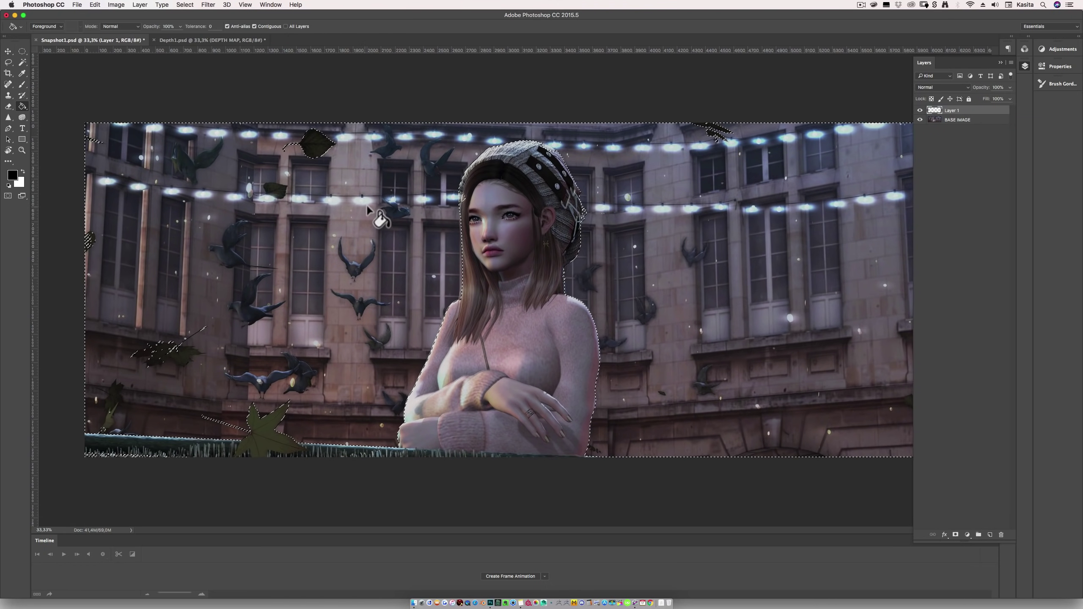
{"action": "left_click", "coordinate": [367, 207]}
{"action": "left_click", "coordinate": [22, 52]}
{"action": "key", "text": "super+d"}
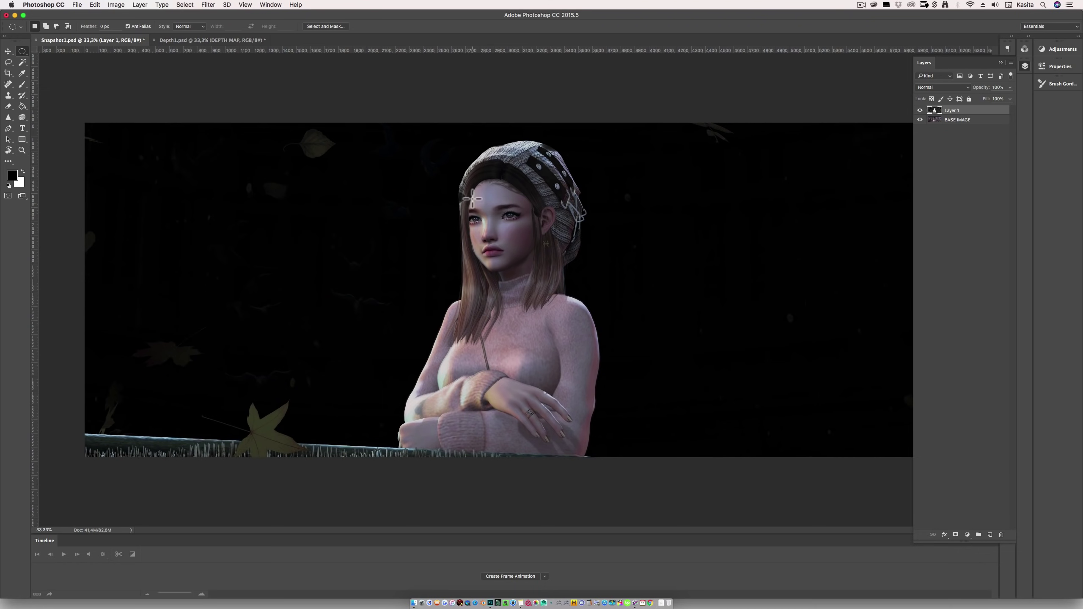
{"action": "key", "text": "e"}
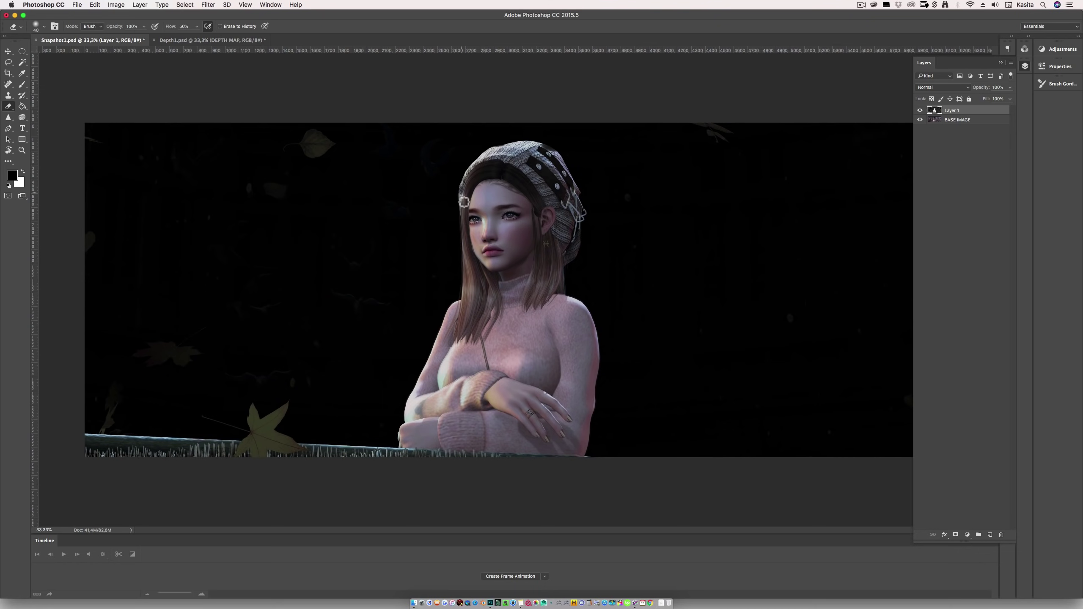
{"action": "left_click", "coordinate": [8, 52]}
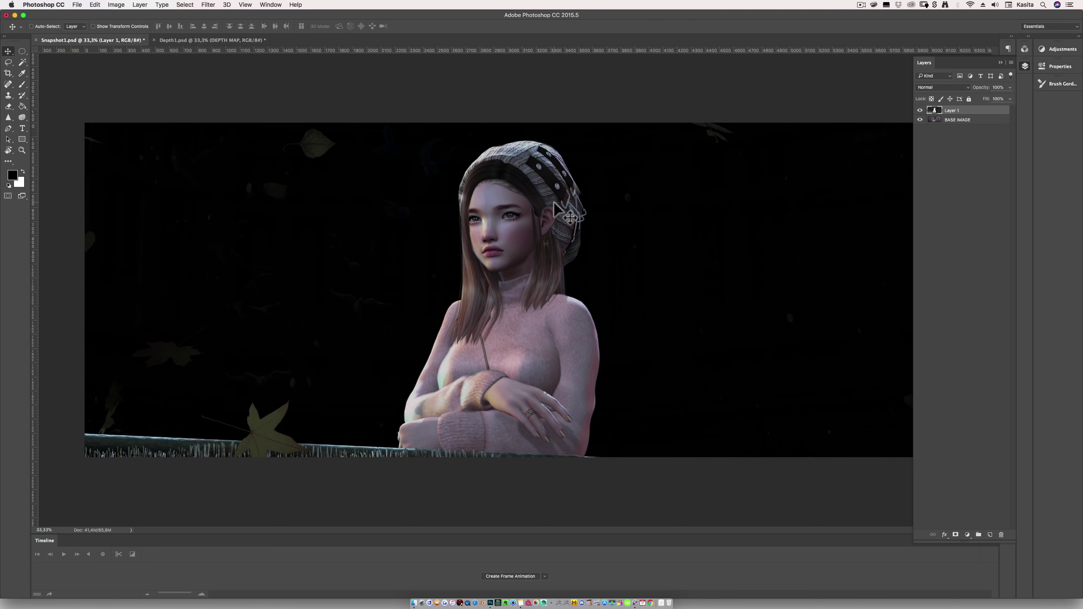
- Load Layer 1's filled area as a selection and create a new group with a layer mask made from it
{"action": "left_click", "coordinate": [936, 111], "text": "super"}
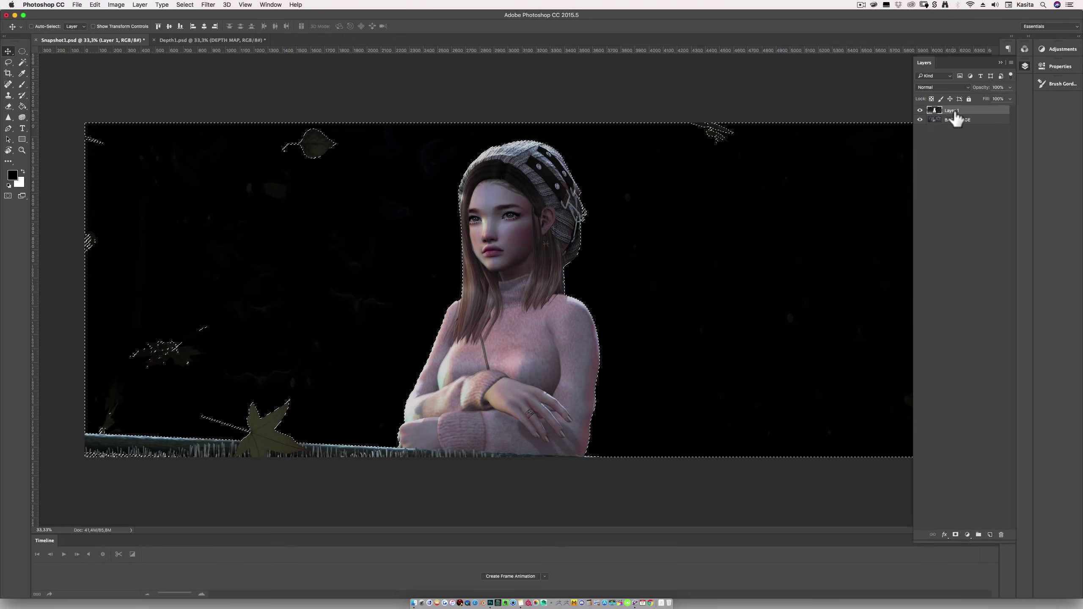
{"action": "left_click", "coordinate": [1011, 62]}
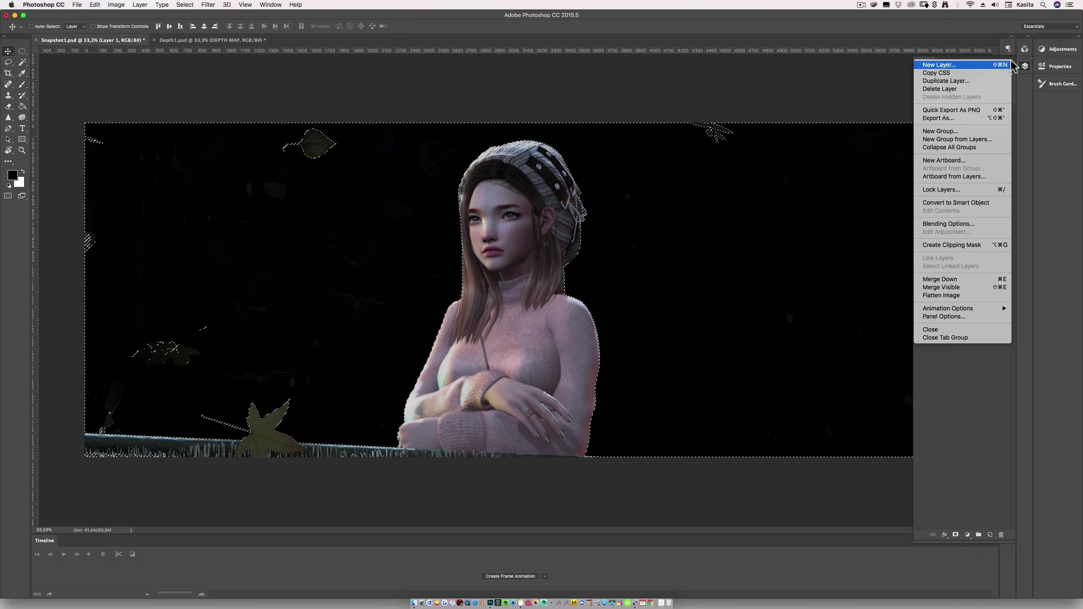
{"action": "left_click", "coordinate": [951, 131]}
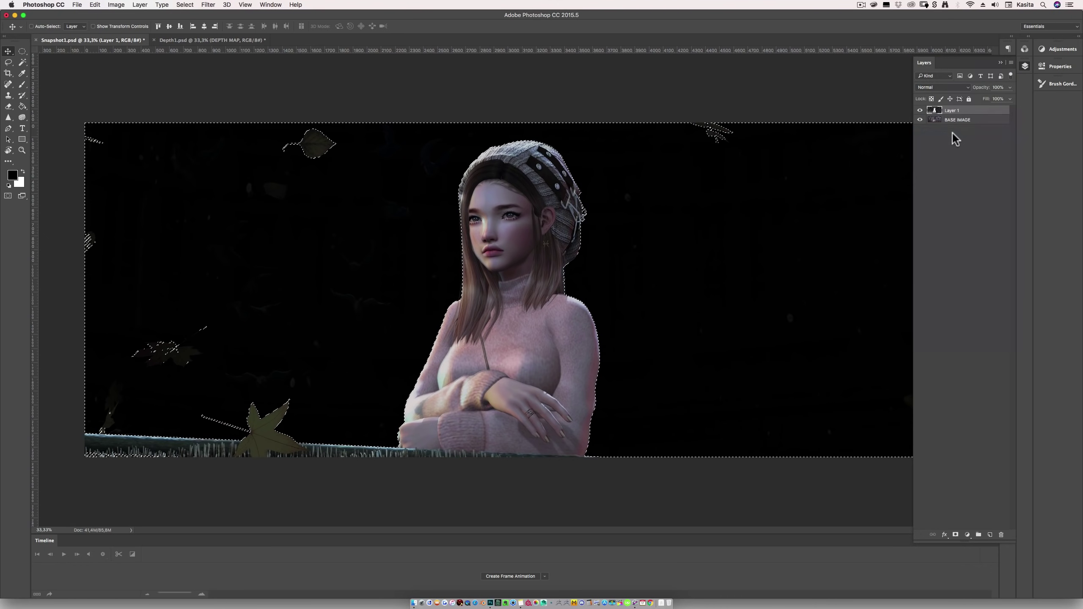
{"action": "left_click", "coordinate": [618, 278]}
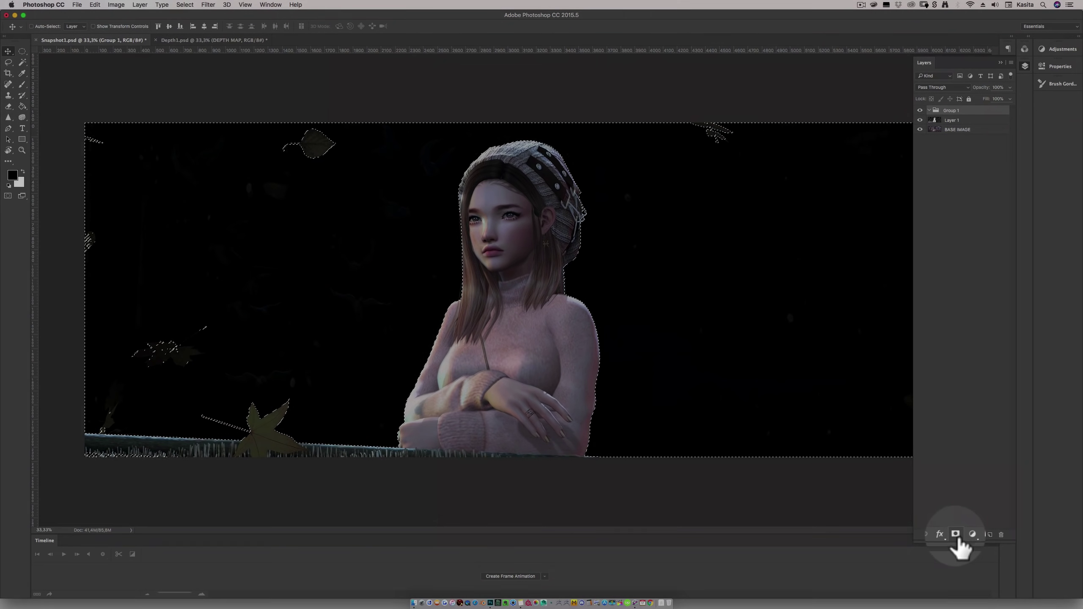
{"action": "left_click", "coordinate": [956, 537]}
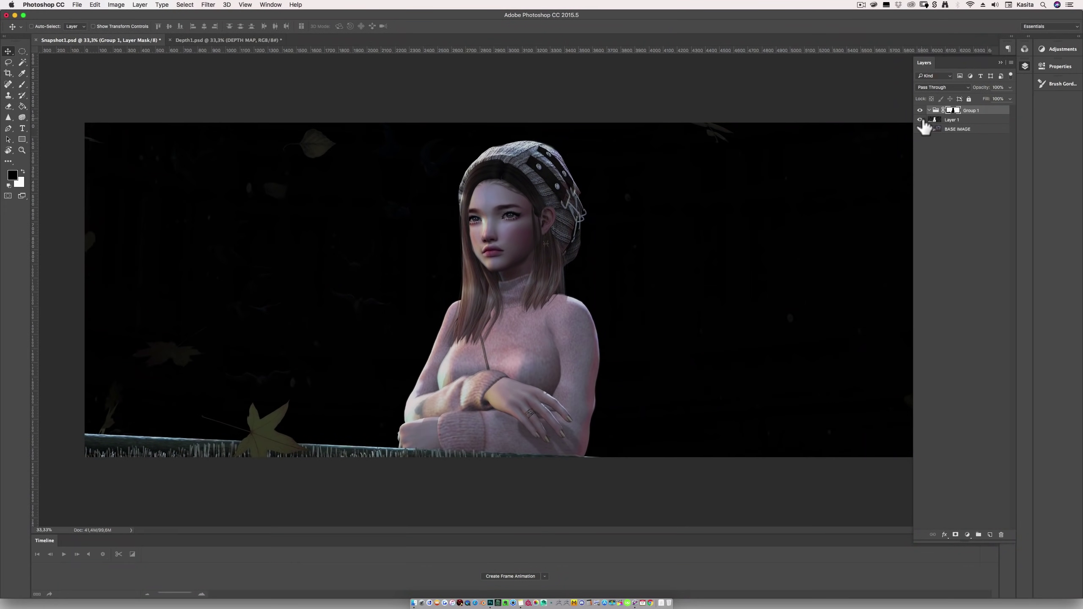
- Hide Layer 1 and add a new empty layer inside the masked group
{"action": "left_click", "coordinate": [920, 119]}
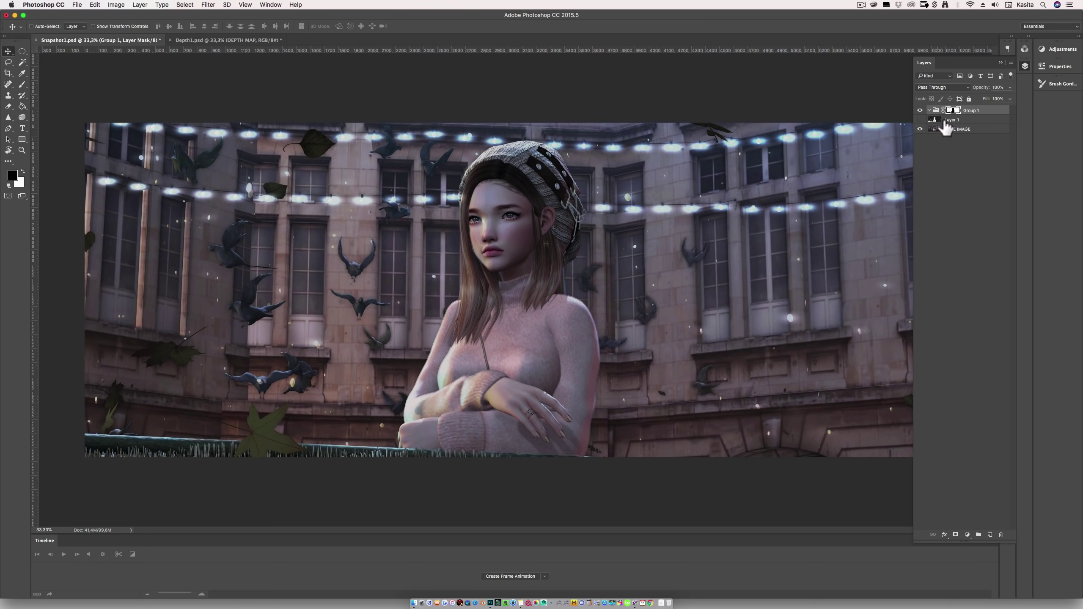
{"action": "left_click", "coordinate": [989, 535]}
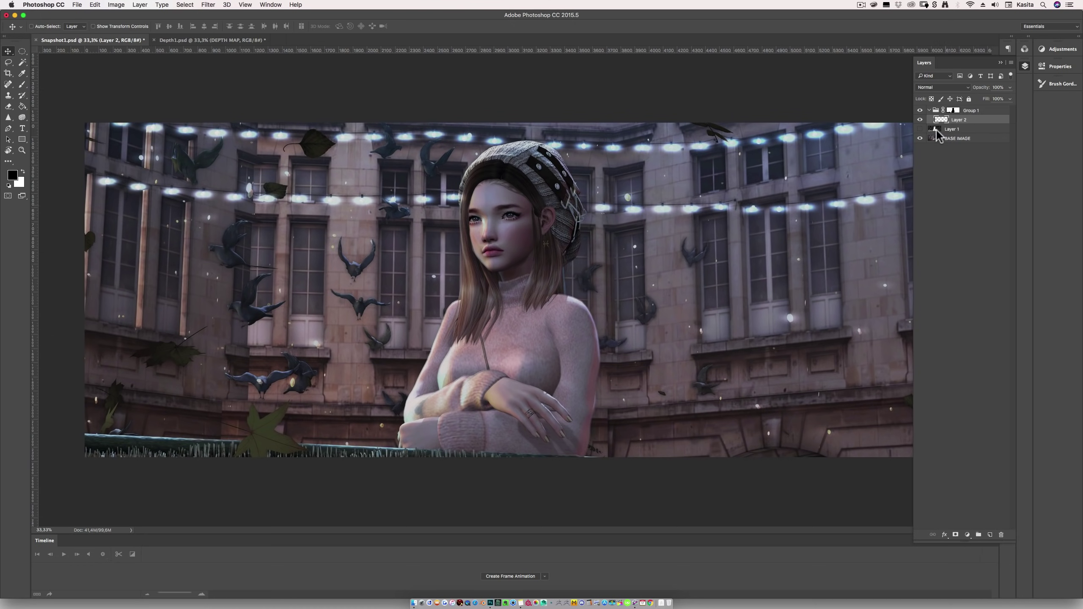
- Test the group mask by brushing black scribbles across the woman and background on Layer 2, and undo them
{"action": "left_click", "coordinate": [22, 84]}
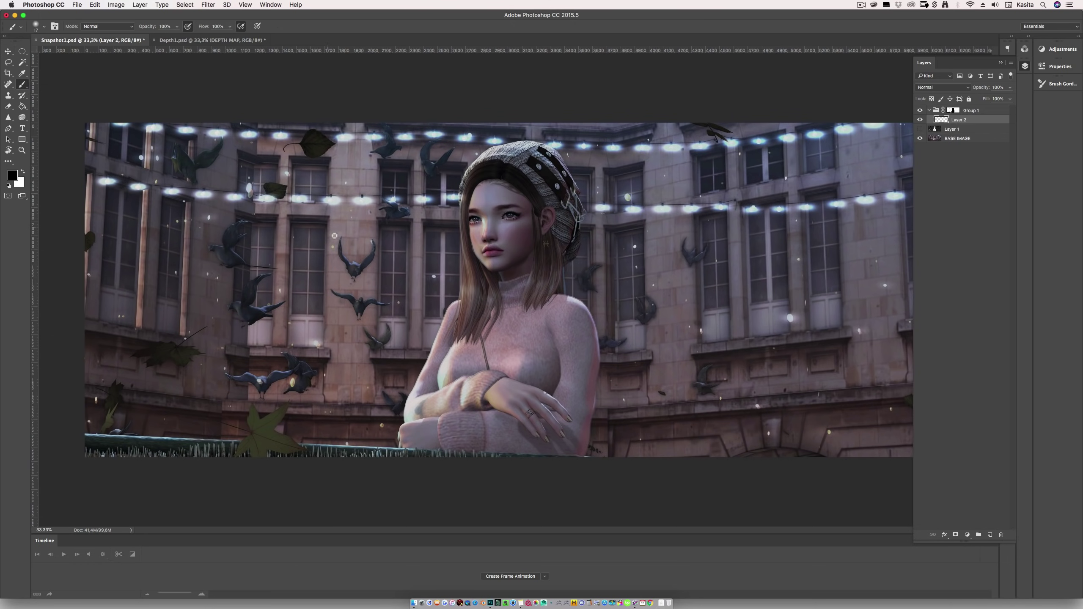
{"action": "mouse_move", "coordinate": [348, 249]}
{"action": "left_mouse_down"}
{"action": "mouse_move", "coordinate": [428, 195]}
{"action": "mouse_move", "coordinate": [460, 208]}
{"action": "left_mouse_up"}
{"action": "mouse_move", "coordinate": [628, 187]}
{"action": "left_mouse_down"}
{"action": "mouse_move", "coordinate": [623, 211]}
{"action": "mouse_move", "coordinate": [568, 263]}
{"action": "mouse_move", "coordinate": [581, 288]}
{"action": "mouse_move", "coordinate": [620, 288]}
{"action": "mouse_move", "coordinate": [598, 310]}
{"action": "mouse_move", "coordinate": [666, 326]}
{"action": "mouse_move", "coordinate": [584, 362]}
{"action": "mouse_move", "coordinate": [581, 294]}
{"action": "mouse_move", "coordinate": [411, 298]}
{"action": "mouse_move", "coordinate": [440, 225]}
{"action": "mouse_move", "coordinate": [451, 248]}
{"action": "left_mouse_up"}
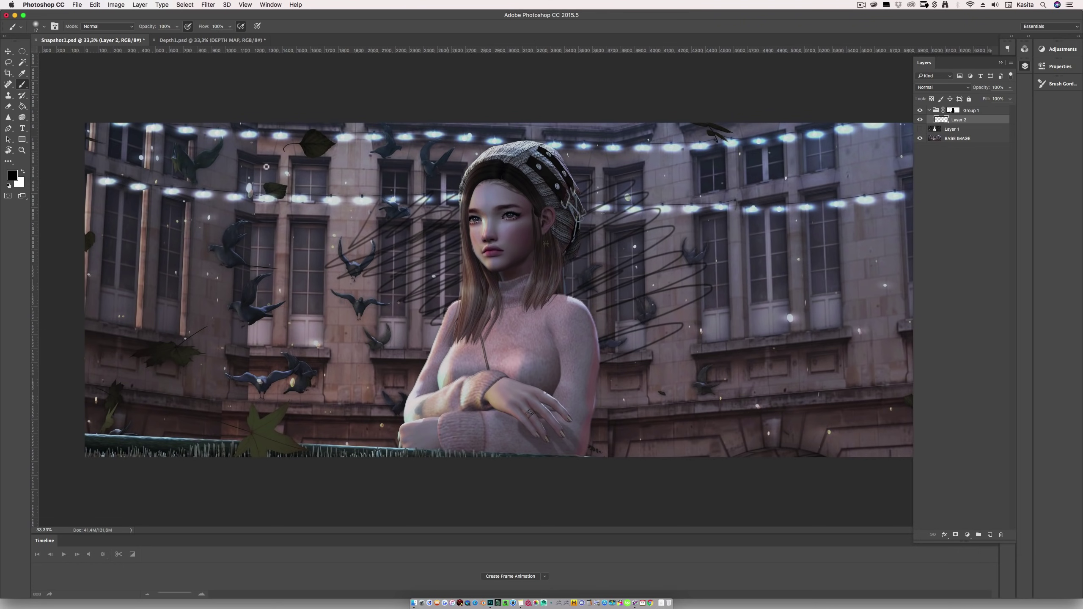
{"action": "key", "text": "ctrl+z"}
- Draw a linear black-to-transparent gradient on Layer 2, starting below the image and fading out toward its upper edge
{"action": "left_click_drag", "start_coordinate": [23, 105], "coordinate": [64, 107]}
{"action": "left_click", "coordinate": [79, 26]}
{"action": "left_click_drag", "start_coordinate": [418, 506], "coordinate": [369, 152]}
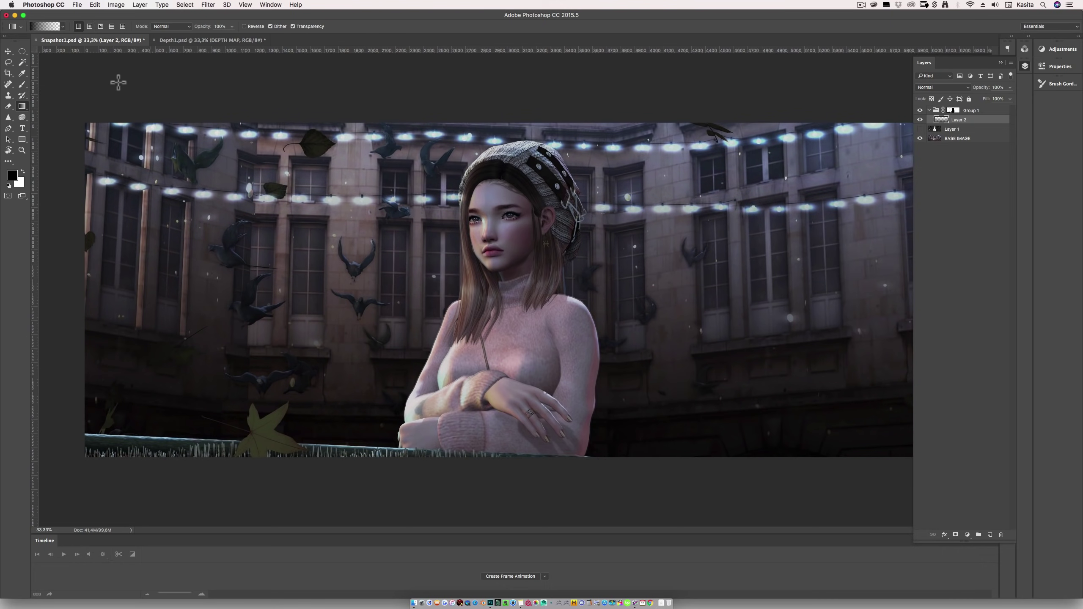
{"action": "left_click", "coordinate": [9, 51]}
- Set Layer 2's blend mode to Multiply and its opacity to 50%
{"action": "left_click", "coordinate": [956, 88]}
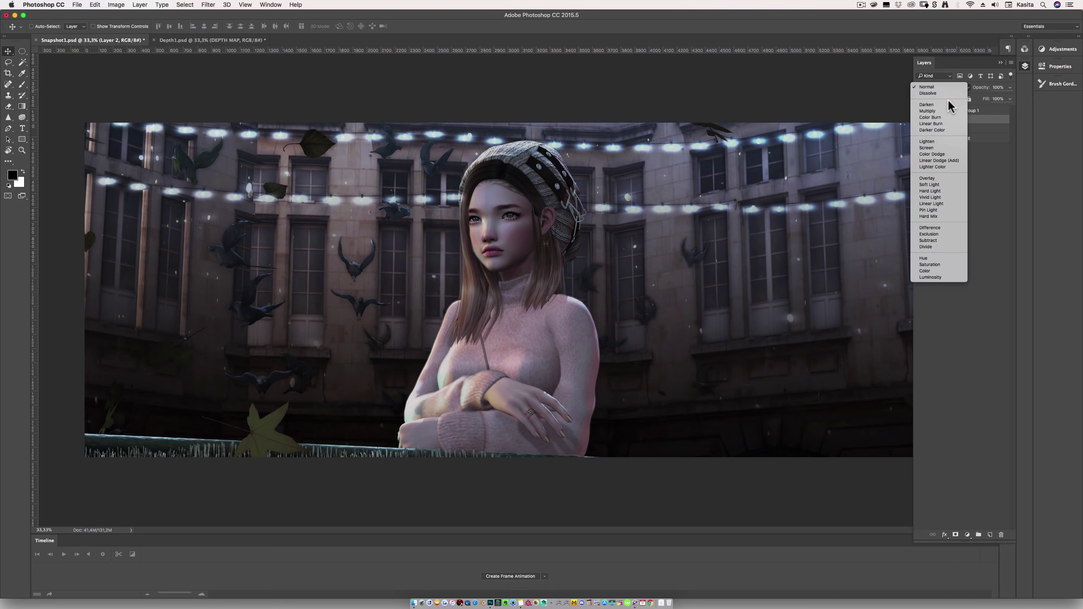
{"action": "left_click", "coordinate": [939, 111]}
{"action": "key", "text": "2"}
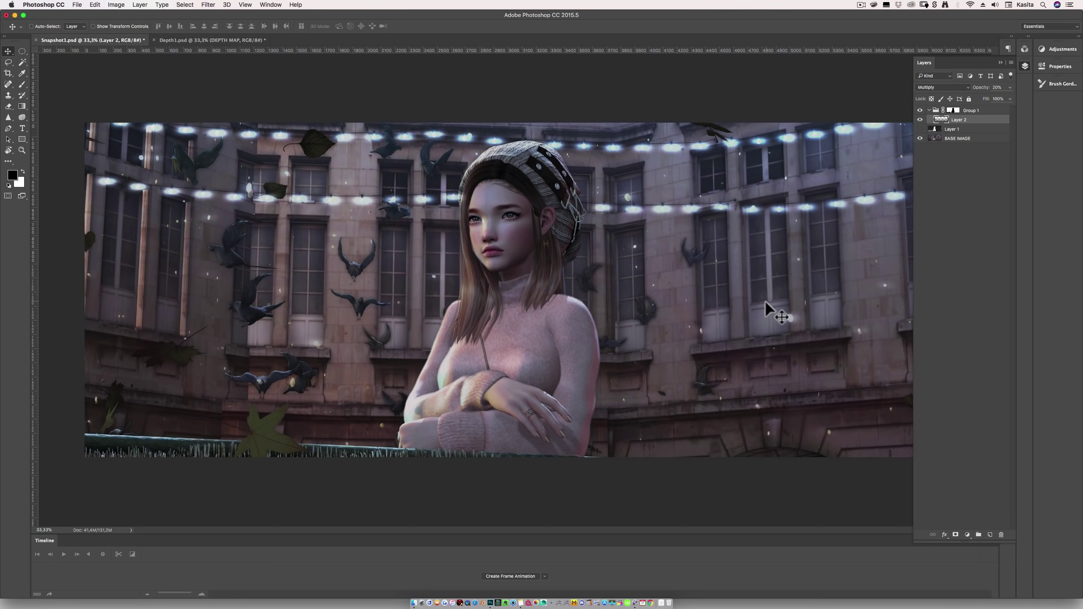
{"action": "key", "text": "5"}
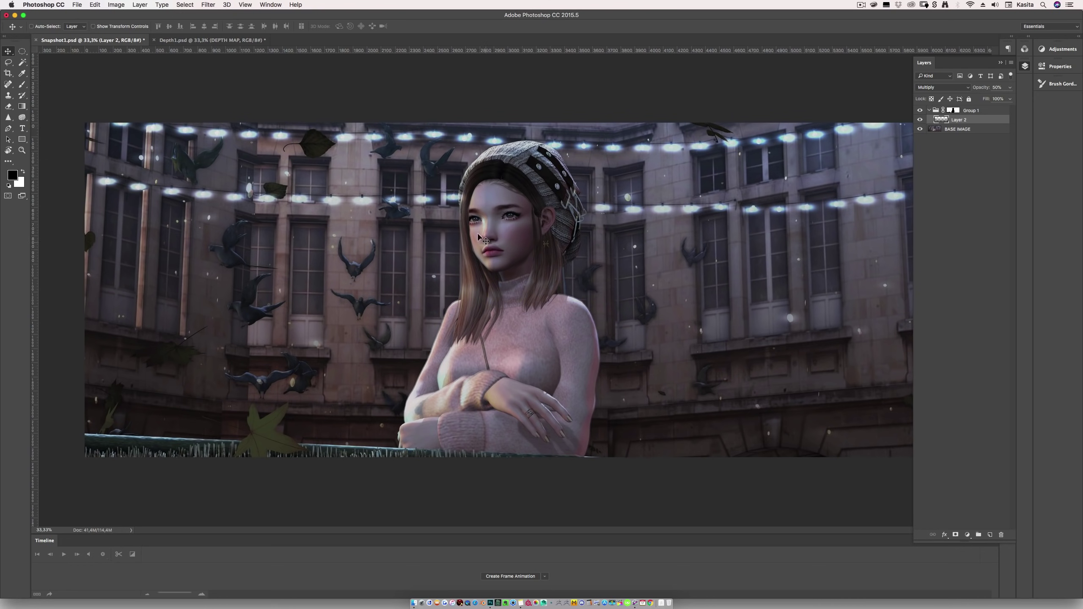
- Colorize Layer 2 with Hue/Saturation at hue 203, saturation 74 and lightness +50, and merge the group with the base image
{"action": "key", "text": "super+u"}
{"action": "left_click", "coordinate": [911, 286]}
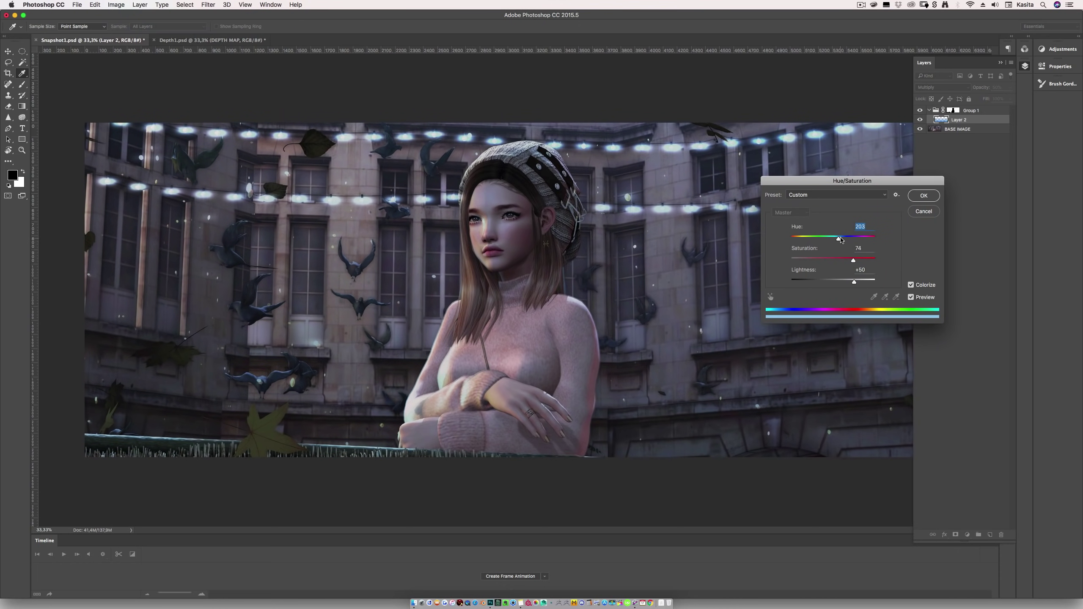
{"action": "left_click", "coordinate": [923, 195]}
{"action": "right_click", "coordinate": [978, 113]}
{"action": "left_click", "coordinate": [968, 264]}
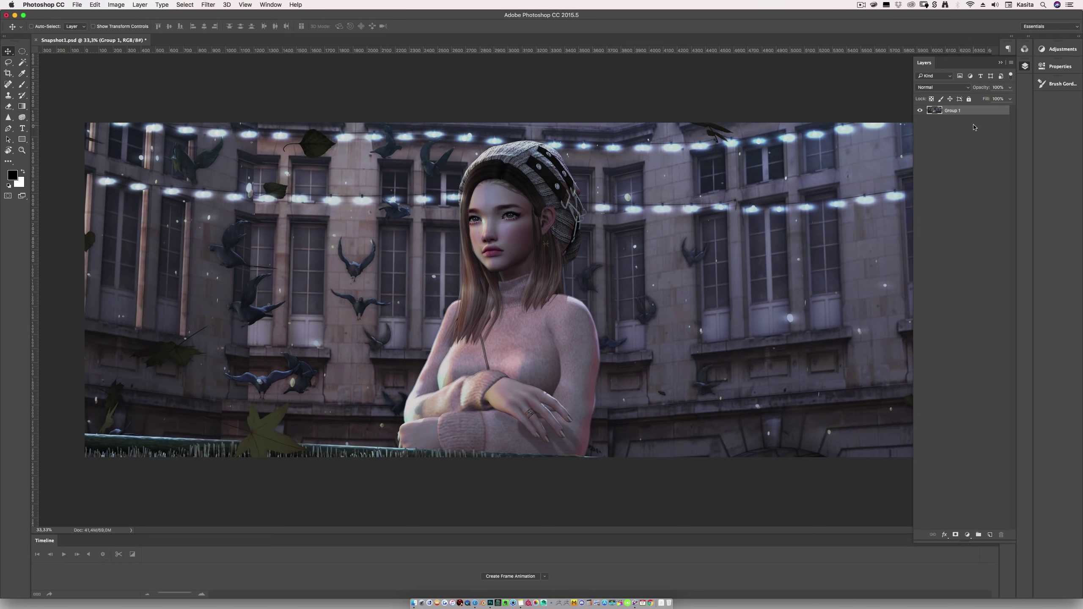
- Duplicate the merged Group 1 layer under the same name and open the copy in the Liquify filter
{"action": "right_click", "coordinate": [973, 112]}
{"action": "left_click", "coordinate": [968, 141]}
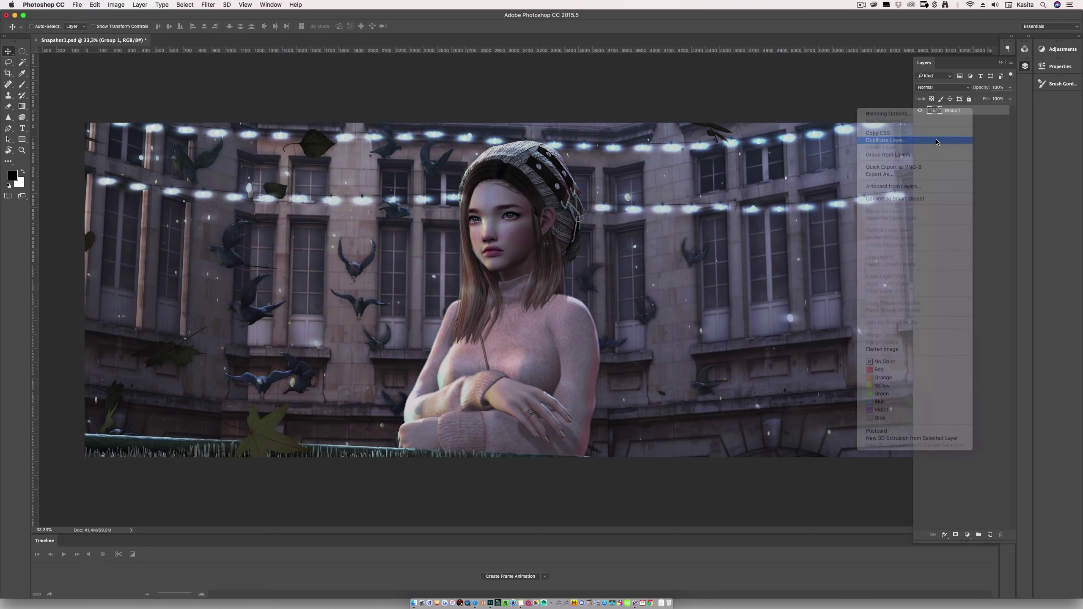
{"action": "left_click", "coordinate": [625, 262]}
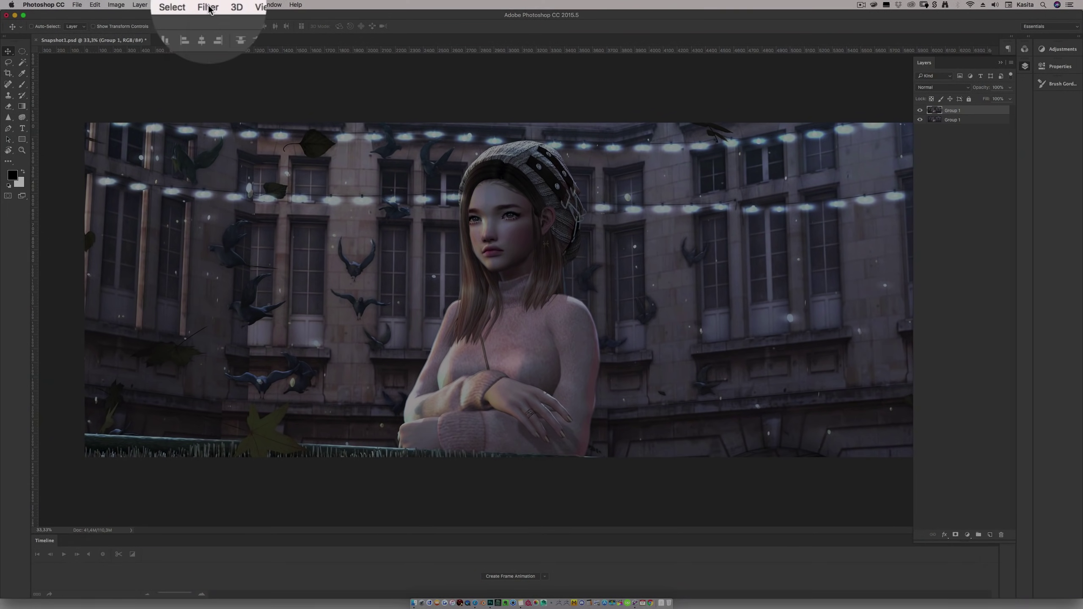
{"action": "left_click", "coordinate": [208, 6]}
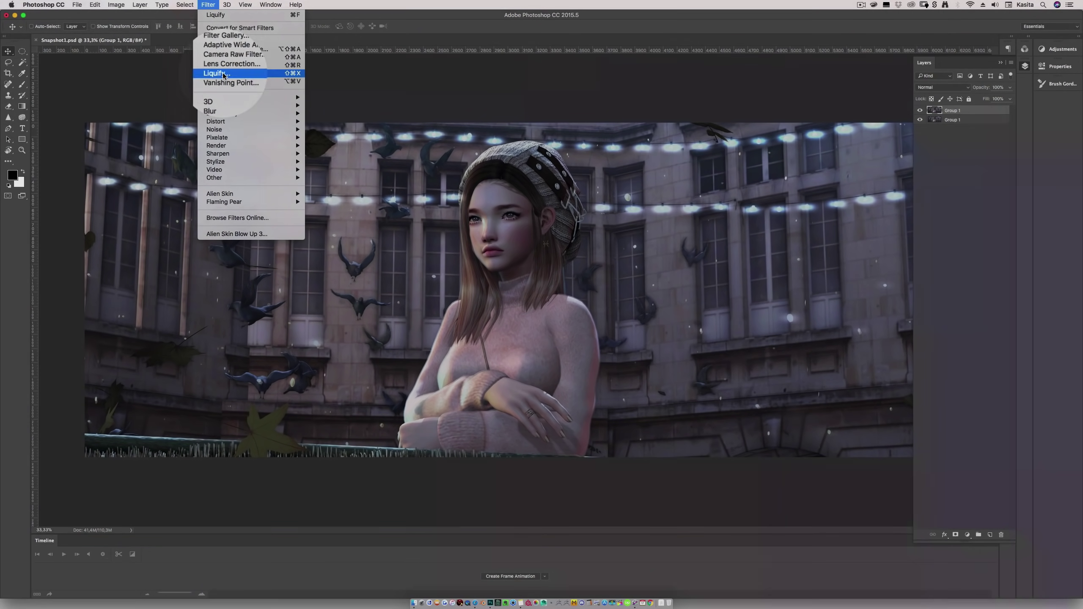
{"action": "left_click", "coordinate": [223, 73]}
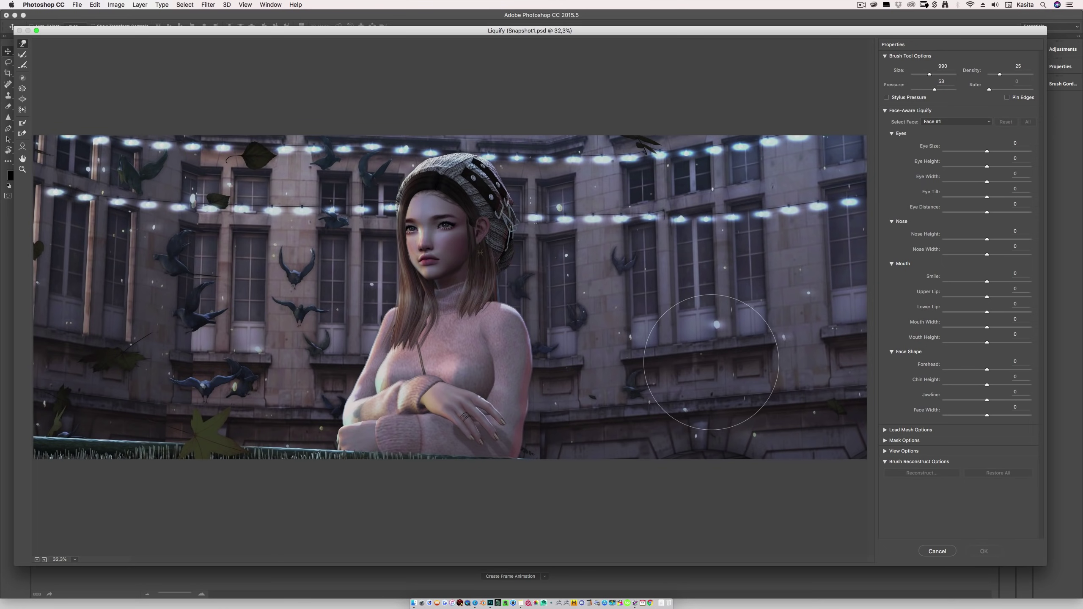
- Try distorting the woman's head and hat with Forward Warp, and restore them using the Reconstruct tool at brush size 2174
{"action": "left_click", "coordinate": [24, 43]}
{"action": "mouse_move", "coordinate": [426, 177]}
{"action": "left_mouse_down"}
{"action": "mouse_move", "coordinate": [396, 189]}
{"action": "mouse_move", "coordinate": [371, 217]}
{"action": "mouse_move", "coordinate": [388, 249]}
{"action": "mouse_move", "coordinate": [348, 233]}
{"action": "mouse_move", "coordinate": [339, 263]}
{"action": "mouse_move", "coordinate": [393, 276]}
{"action": "mouse_move", "coordinate": [357, 293]}
{"action": "mouse_move", "coordinate": [328, 257]}
{"action": "left_mouse_up"}
{"action": "left_click", "coordinate": [22, 54]}
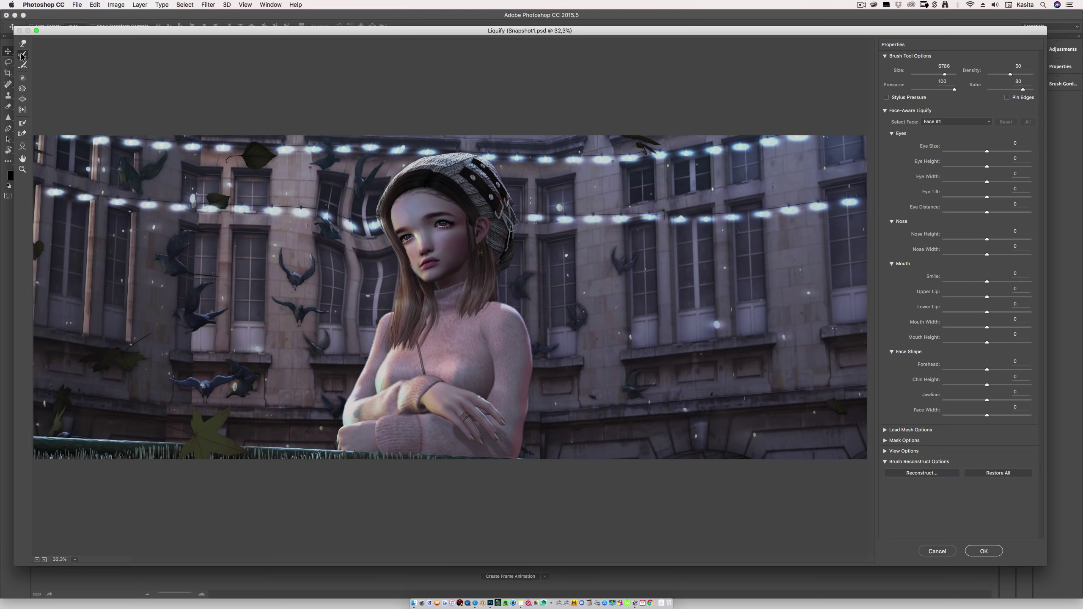
{"action": "left_click_drag", "start_coordinate": [943, 75], "coordinate": [934, 74]}
{"action": "left_click_drag", "start_coordinate": [376, 214], "coordinate": [419, 232]}
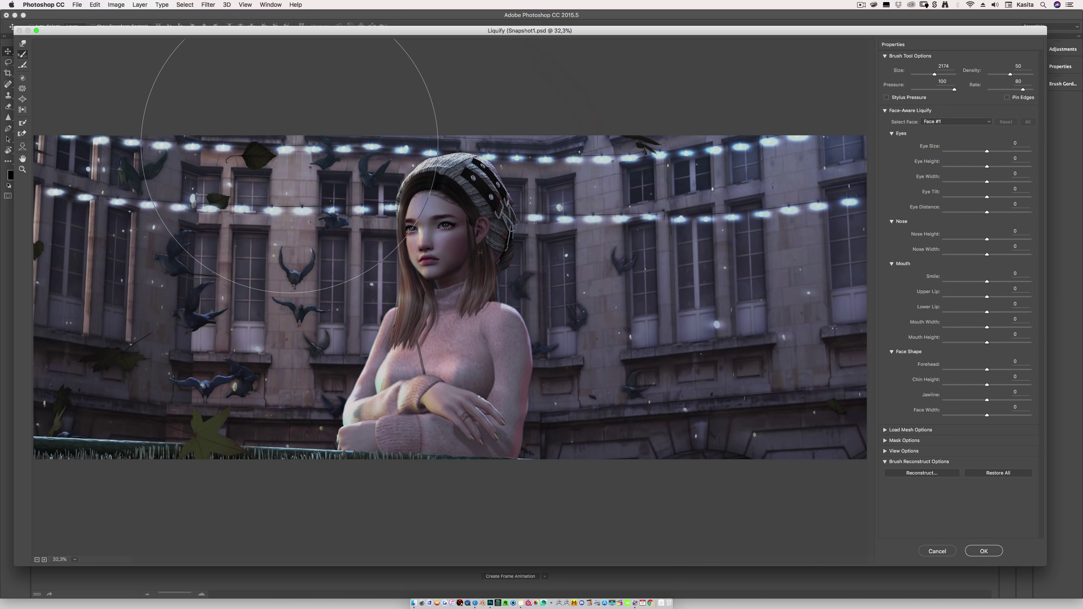
- Try exaggerated Face-Aware Liquify settings: Eye Size 100, Smile 100, Forehead 100, Chin Height 84, Jawline -96 and Face Width 69
{"action": "left_click", "coordinate": [23, 43]}
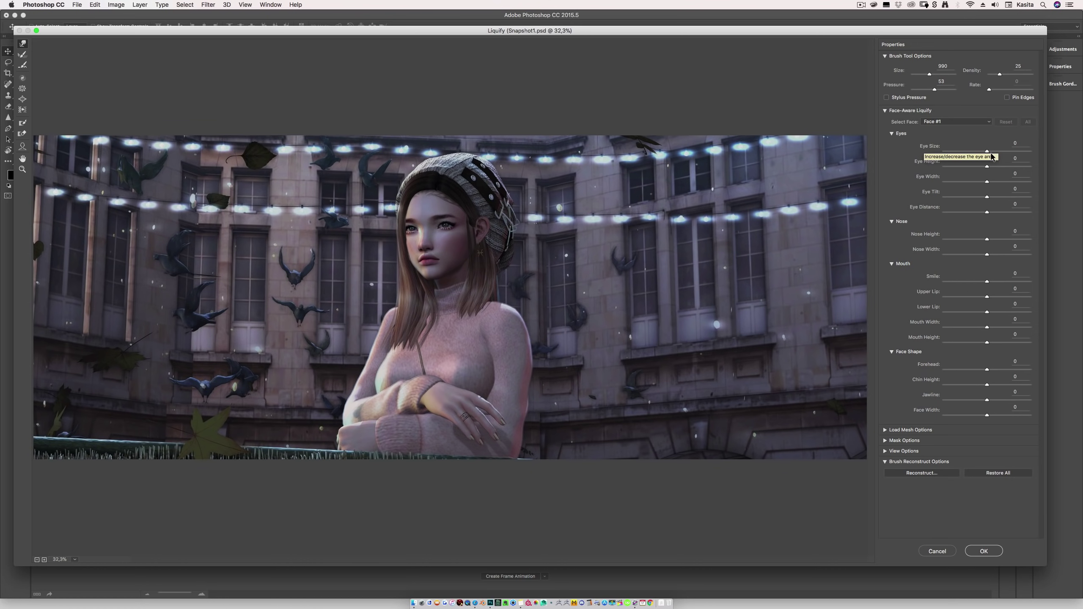
{"action": "left_click_drag", "start_coordinate": [990, 151], "coordinate": [1026, 148]}
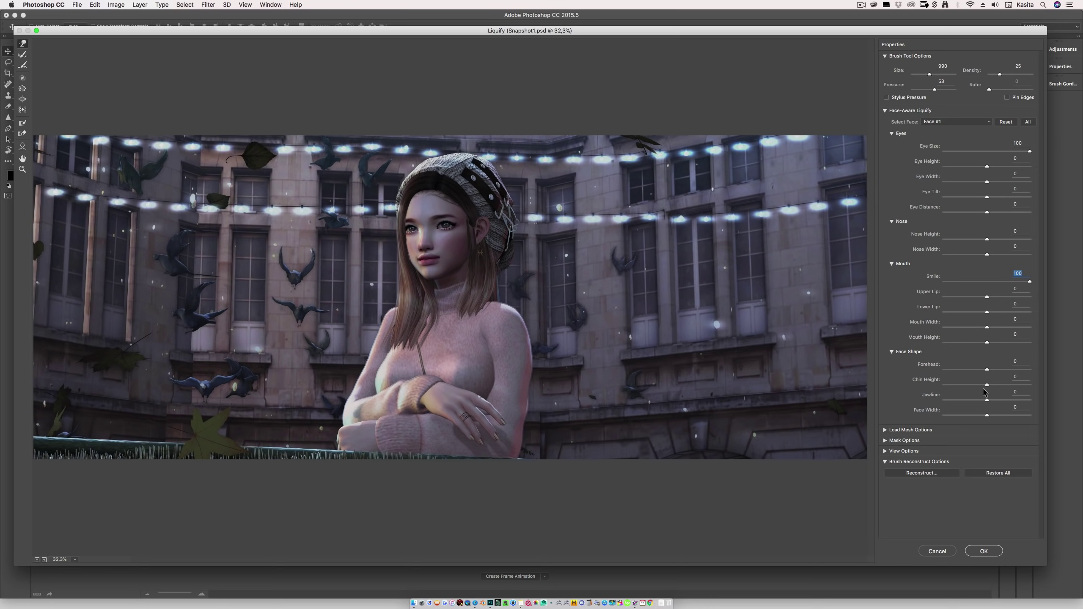
{"action": "left_click_drag", "start_coordinate": [986, 369], "coordinate": [1022, 382]}
{"action": "mouse_move", "coordinate": [986, 400]}
{"action": "left_mouse_down"}
{"action": "mouse_move", "coordinate": [957, 402]}
{"action": "mouse_move", "coordinate": [1012, 402]}
{"action": "mouse_move", "coordinate": [944, 401]}
{"action": "mouse_move", "coordinate": [1017, 415]}
{"action": "left_mouse_up"}
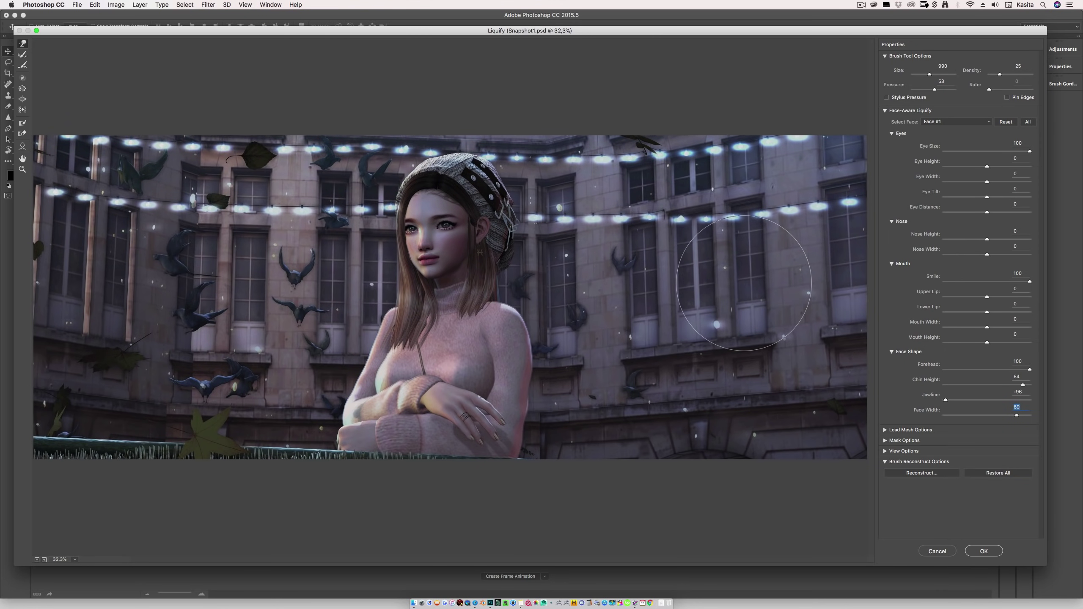
- Undo the trial settings and set Eye Tilt 43, Smile 15, Upper Lip -40, Lower Lip 24, Mouth Width -21, Forehead 100 and Jawline 16
{"action": "key", "text": "alt+space"}
{"action": "key", "text": "alt+super+z"}
{"action": "key", "text": "alt+super+z"}
{"action": "key", "text": "alt+super+z"}
{"action": "key", "text": "alt+super+z"}
{"action": "key", "text": "alt+super+z"}
{"action": "key", "text": "alt+super+z"}
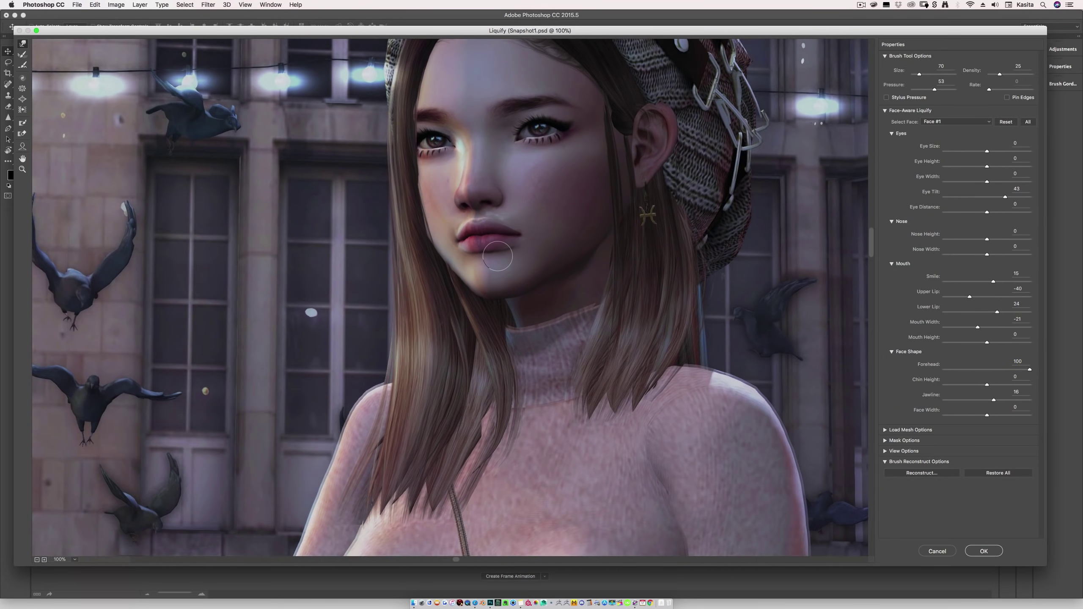
- Refine the woman's face with Forward Warp at brush sizes from 70 to 250, and set Chin Height to 51
{"action": "key", "text": "bracketleft"}
{"action": "key", "text": "bracketleft"}
{"action": "scroll", "coordinate": [539, 195], "scroll_direction": "up", "scroll_amount": 5}
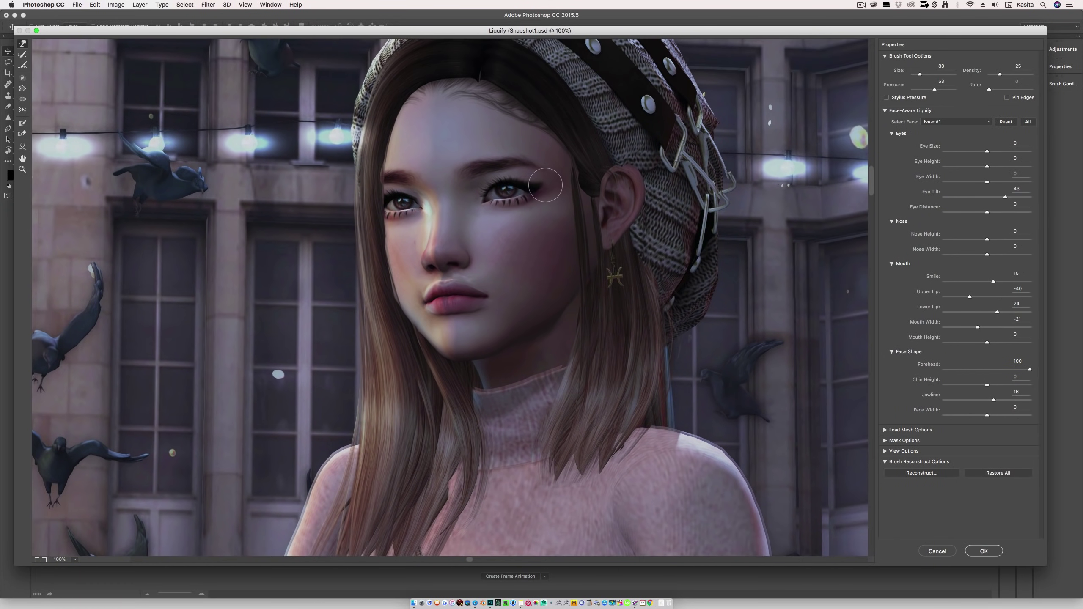
{"action": "key", "text": "bracketright"}
{"action": "key", "text": "bracketright"}
{"action": "key", "text": "bracketright"}
{"action": "key", "text": "bracketright"}
{"action": "key", "text": "bracketright"}
{"action": "key", "text": "bracketright"}
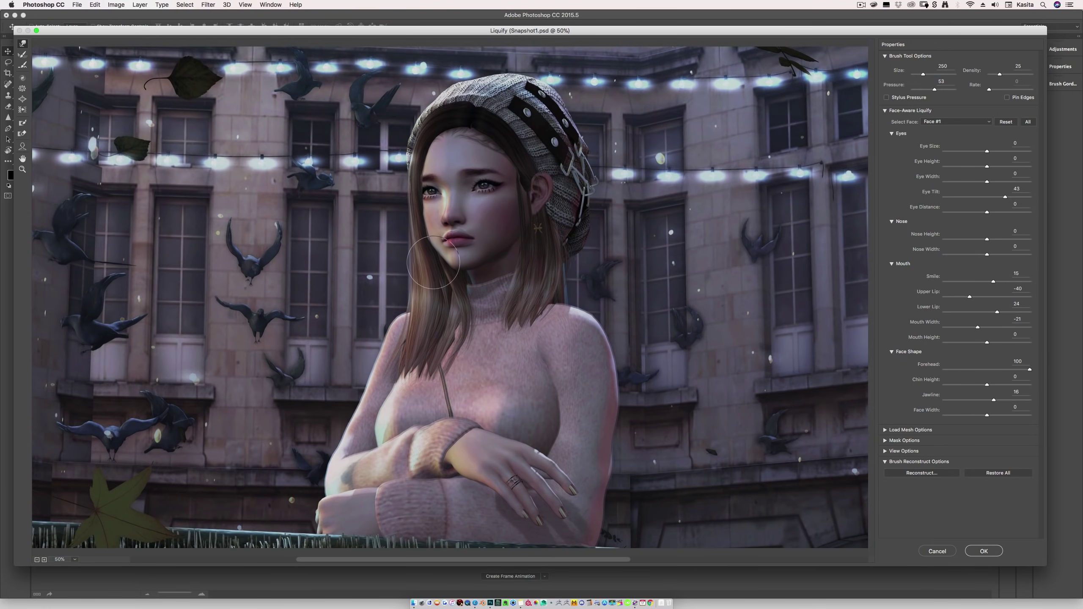
{"action": "left_click", "coordinate": [979, 385]}
{"action": "left_click_drag", "start_coordinate": [979, 385], "coordinate": [1009, 385]}
- Adjust the figure's contours with Forward Warp at brush size 250, and undo the last warp stroke
{"action": "scroll", "coordinate": [561, 409], "scroll_direction": "left", "scroll_amount": 3}
{"action": "key", "text": "bracketleft"}
{"action": "key", "text": "bracketleft"}
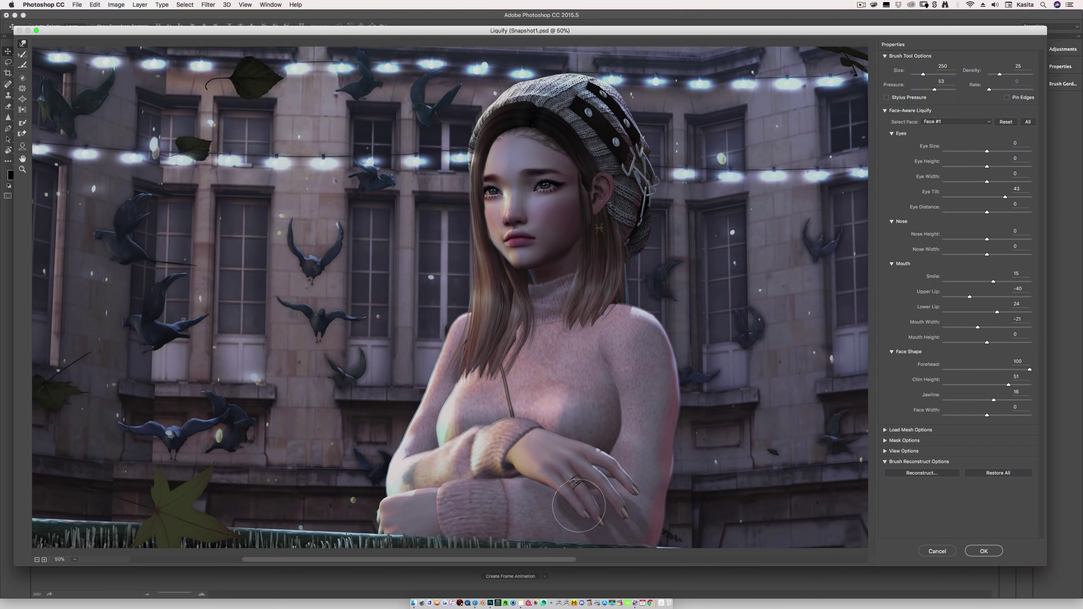
{"action": "key", "text": "bracketleft"}
{"action": "key", "text": "bracketright"}
{"action": "key", "text": "bracketright"}
{"action": "key", "text": "bracketright"}
{"action": "key", "text": "bracketright"}
{"action": "key", "text": "bracketright"}
{"action": "key", "text": "r"}
{"action": "key", "text": "w"}
{"action": "scroll", "coordinate": [427, 340], "scroll_direction": "left", "scroll_amount": 1}
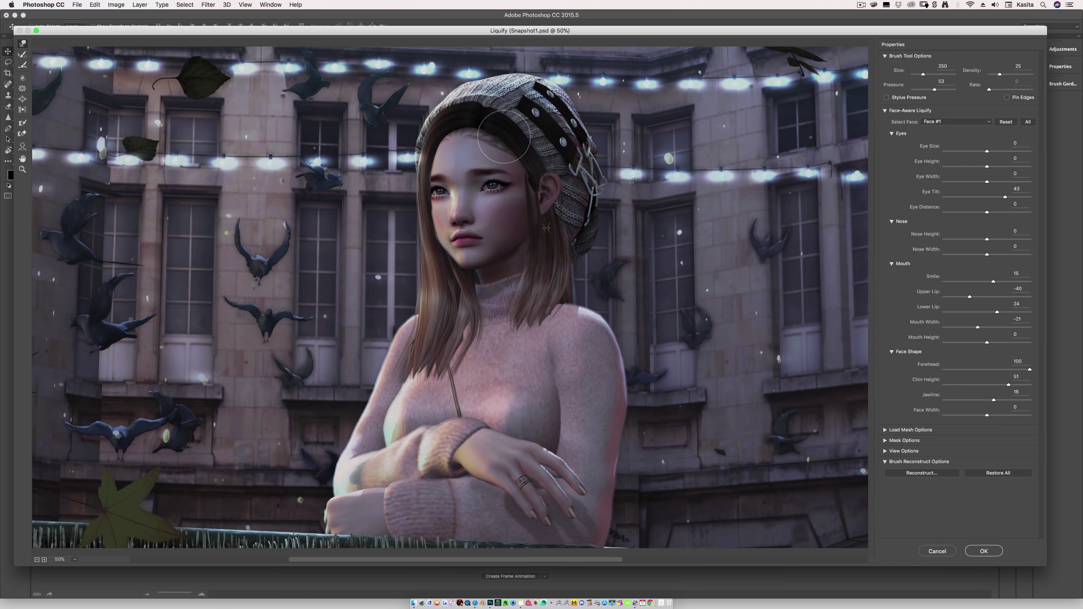
{"action": "key", "text": "super+z"}
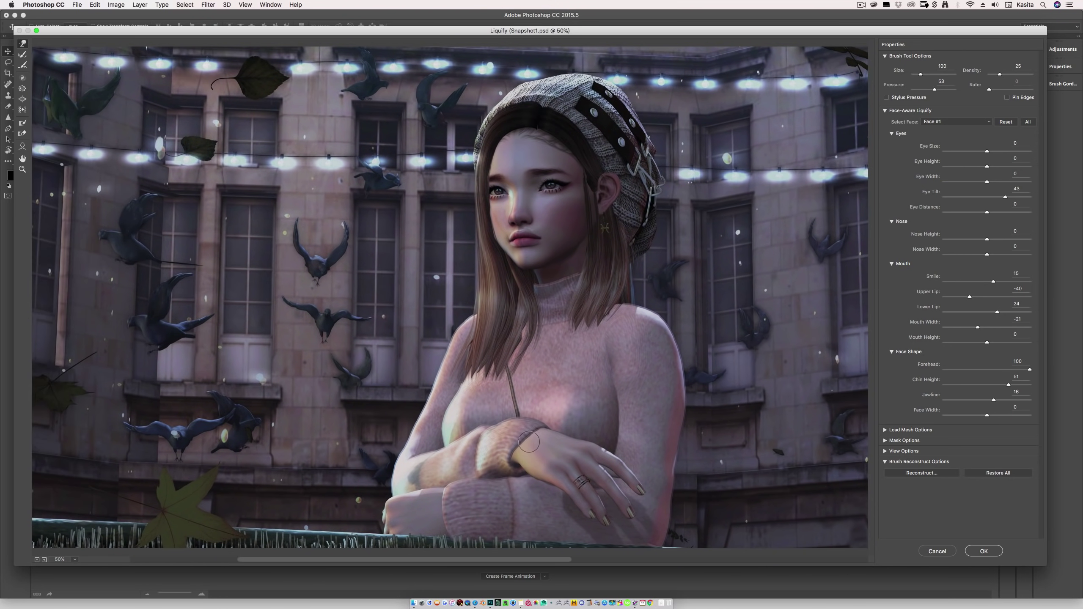
- Touch up the outline of the hair and arms with Forward Warp at brush sizes between 100 and 200
{"action": "key", "text": "r"}
{"action": "key", "text": "w"}
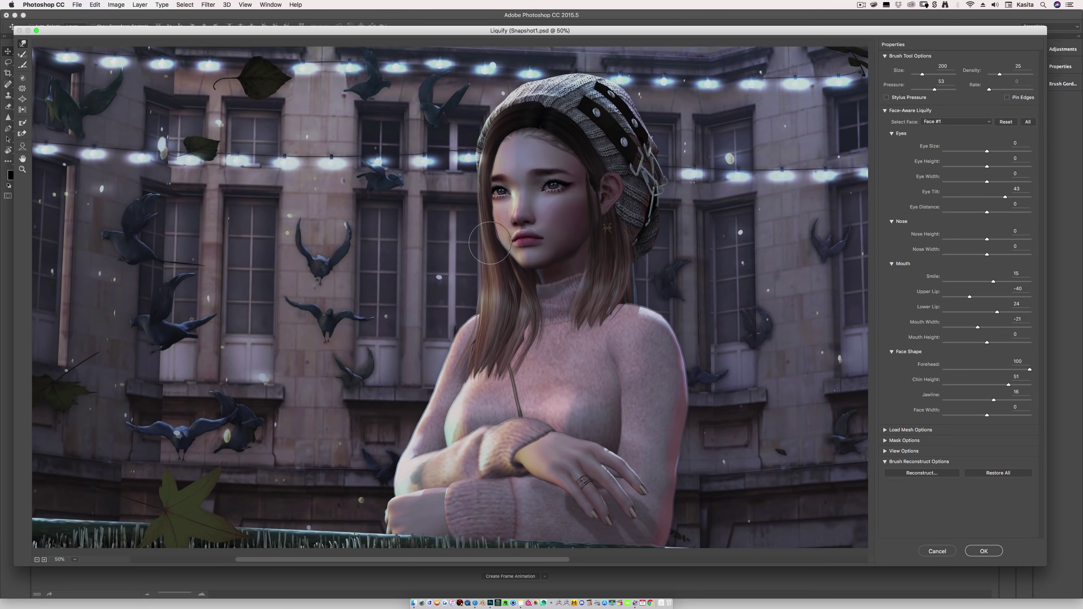
{"action": "scroll", "coordinate": [491, 397], "scroll_direction": "right", "scroll_amount": 5}
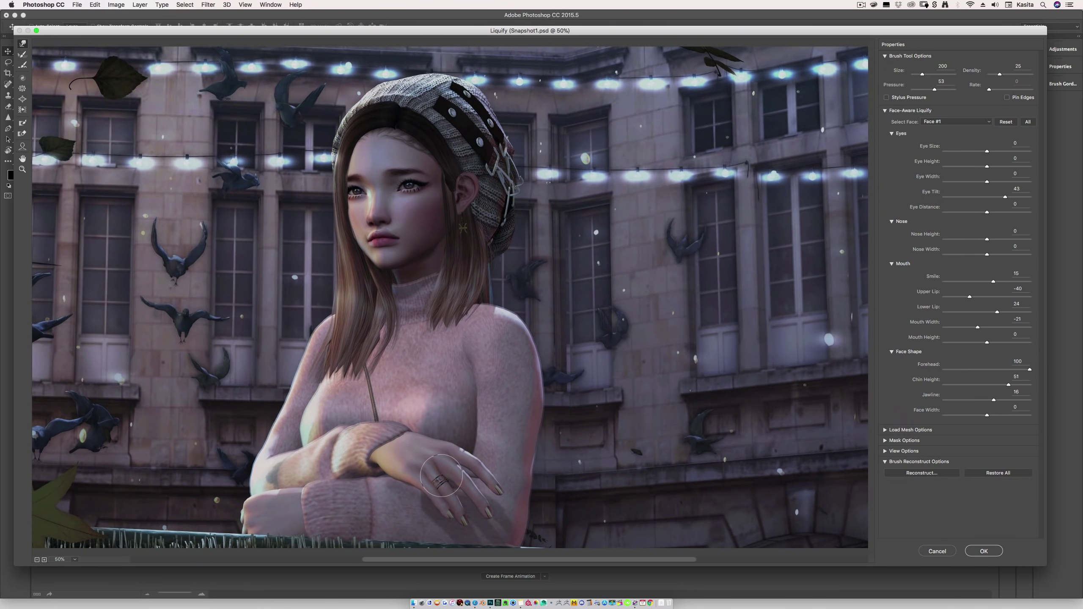
{"action": "scroll", "coordinate": [456, 168], "scroll_direction": "left", "scroll_amount": 5}
{"action": "key", "text": "bracketleft"}
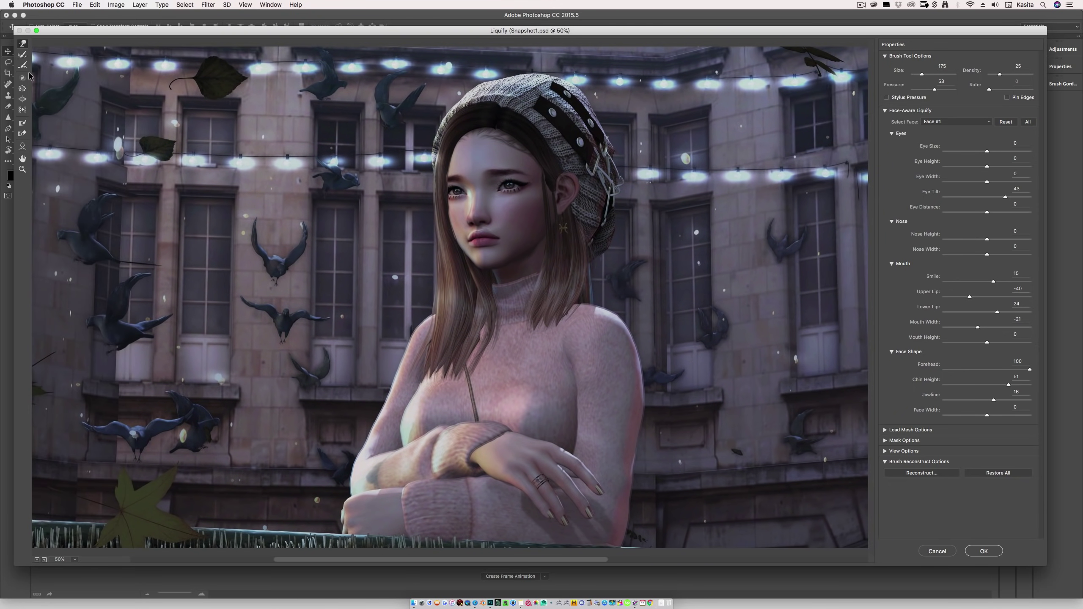
- Refine the arm and fingers up close with Forward Warp at brush size 150
{"action": "key", "text": "bracketright"}
{"action": "key", "text": "bracketright"}
{"action": "key", "text": "bracketright"}
{"action": "key", "text": "bracketright"}
{"action": "key", "text": "bracketright"}
{"action": "key", "text": "bracketright"}
{"action": "key", "text": "super+equal"}
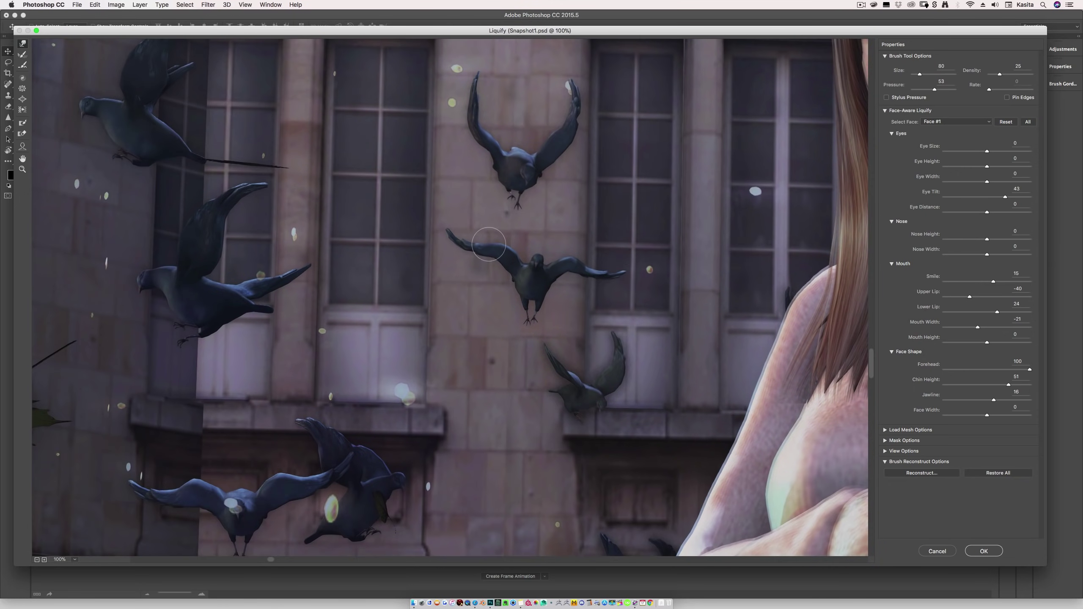
{"action": "scroll", "coordinate": [394, 125], "scroll_direction": "down", "scroll_amount": 5}
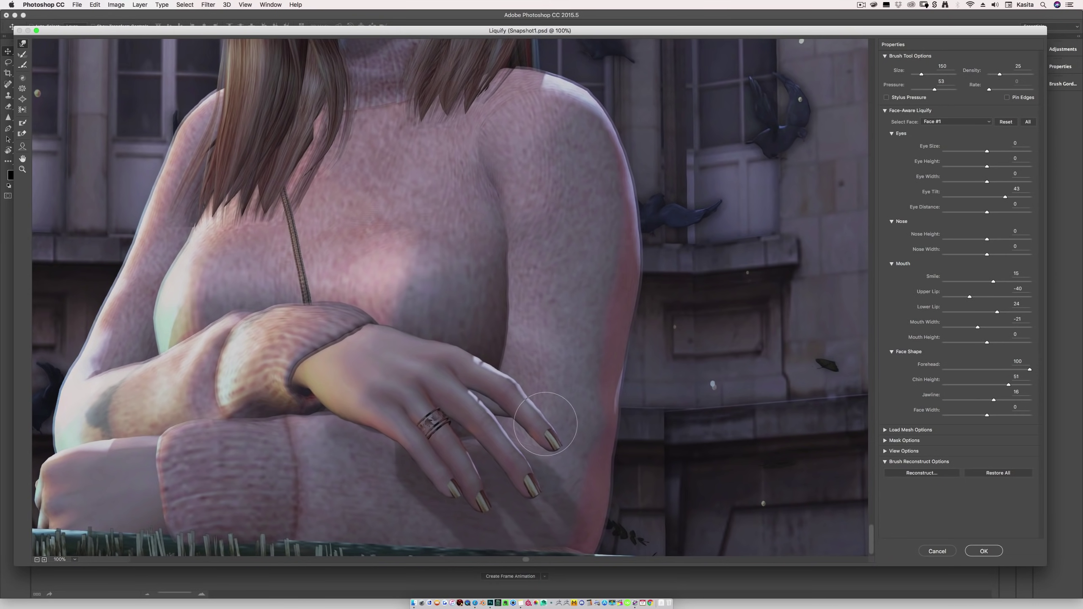
- Set the face's Nose Height to 25 and Nose Width to -24
{"action": "key", "text": "super+minus"}
{"action": "right_click", "coordinate": [503, 321]}
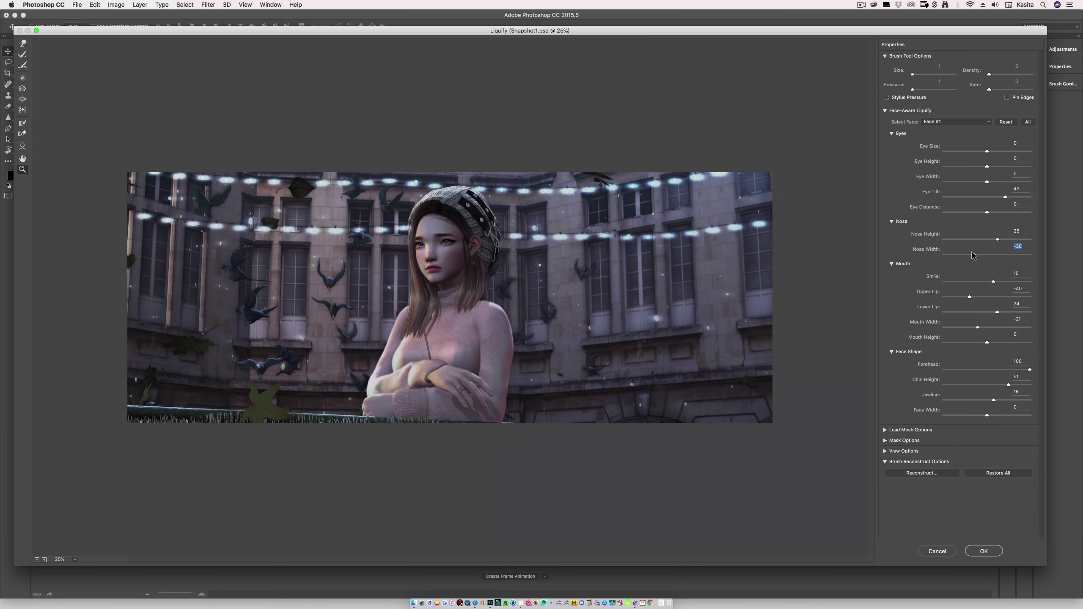
{"action": "key", "text": "s"}
{"action": "key", "text": "w"}
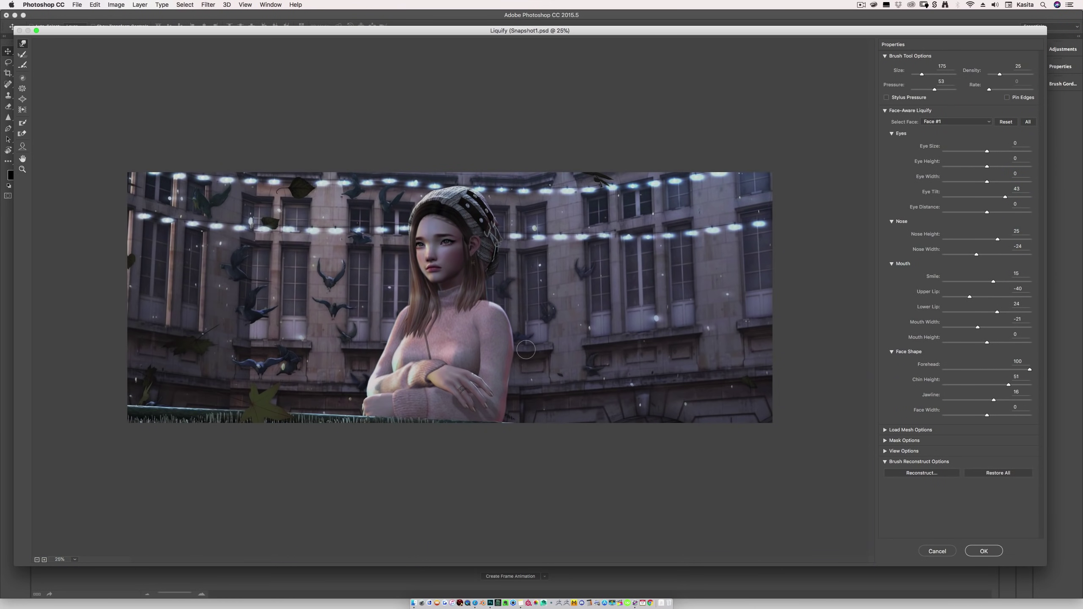
{"action": "key", "text": "e"}
- Apply the Liquify edits and toggle the retouched layer's visibility to compare it with the original
{"action": "left_click", "coordinate": [984, 551]}
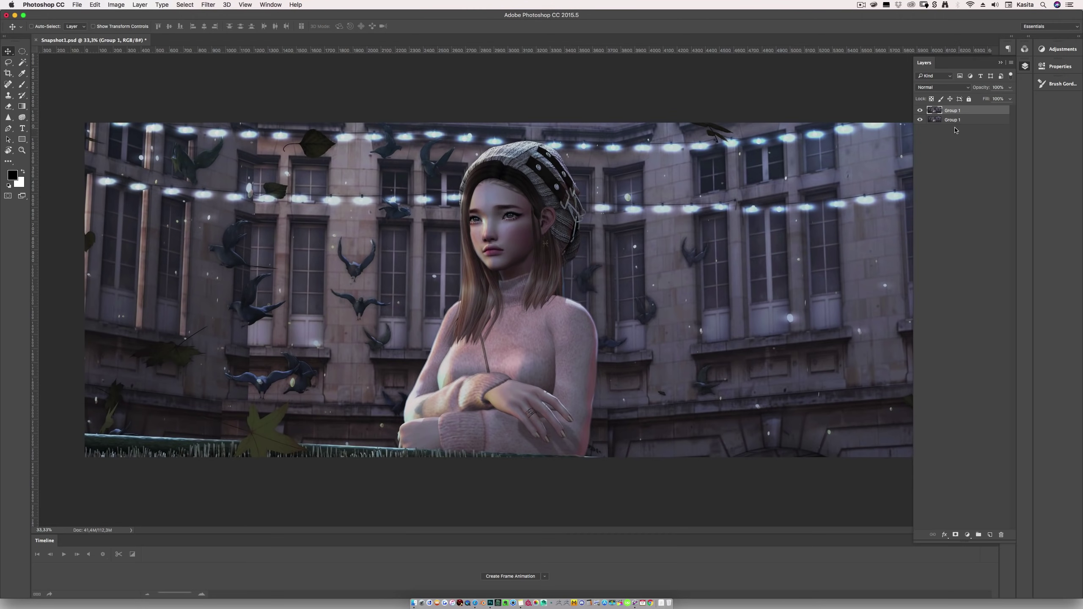
{"action": "left_click", "coordinate": [921, 112]}
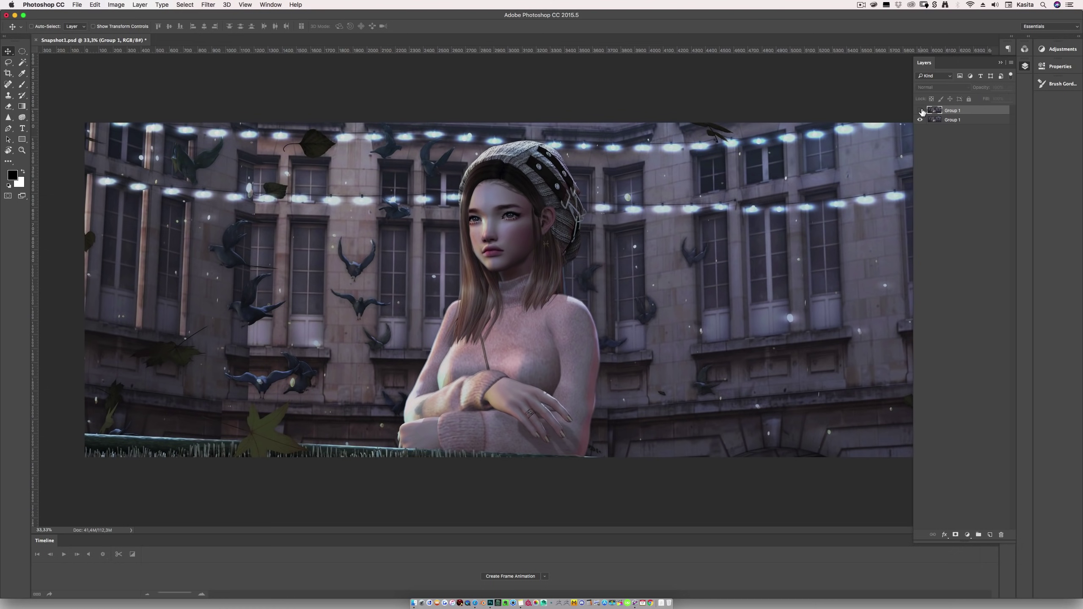
{"action": "left_click", "coordinate": [921, 111]}
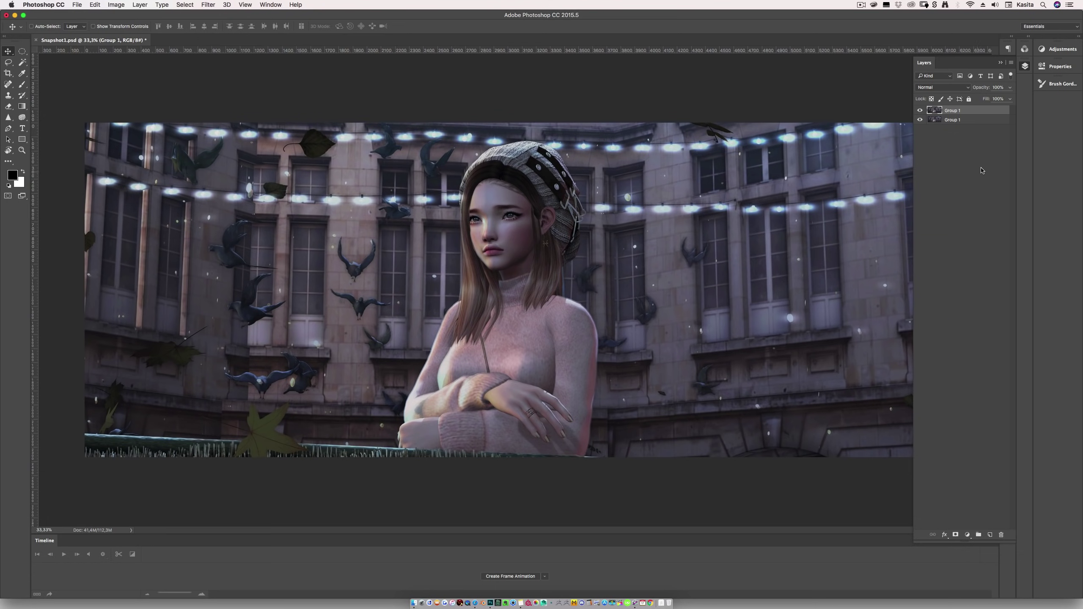
- Repeat the last Liquify filter on the Alpha 1 channel
{"action": "left_click", "coordinate": [1024, 51]}
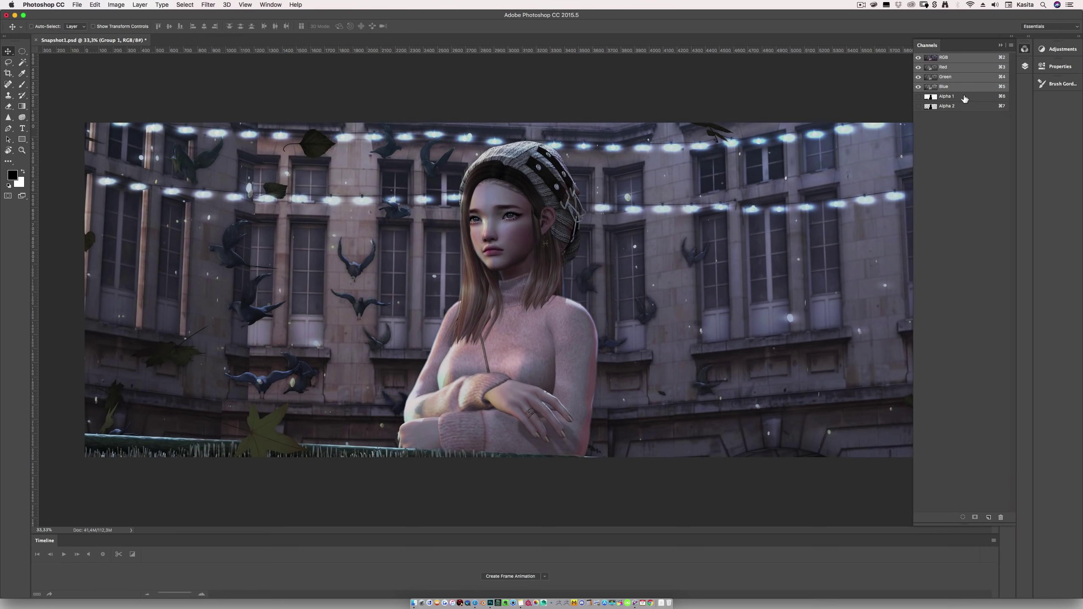
{"action": "left_click", "coordinate": [965, 98]}
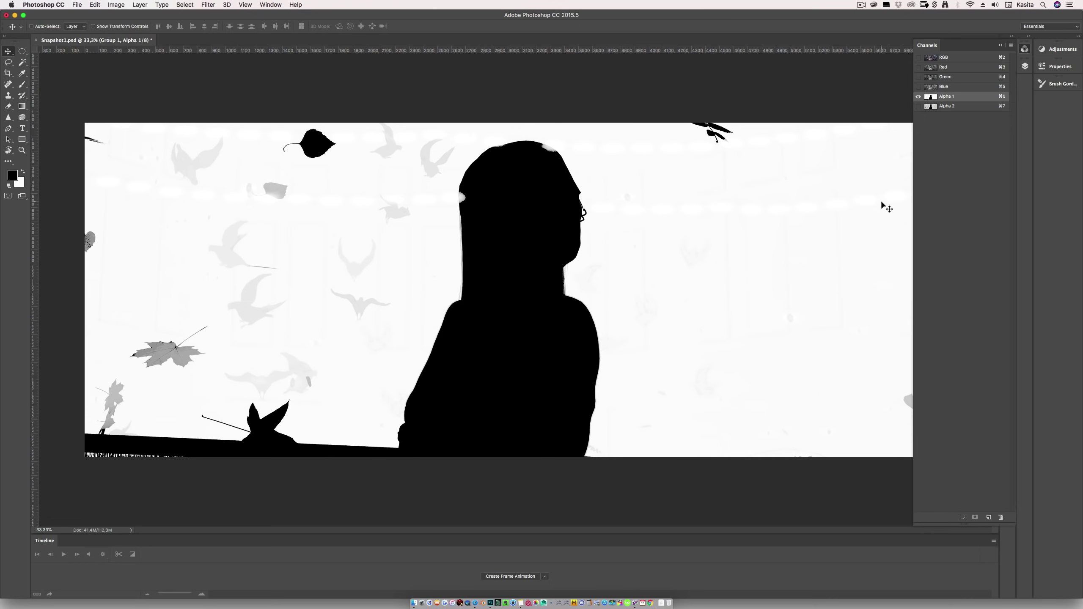
{"action": "left_click", "coordinate": [209, 5]}
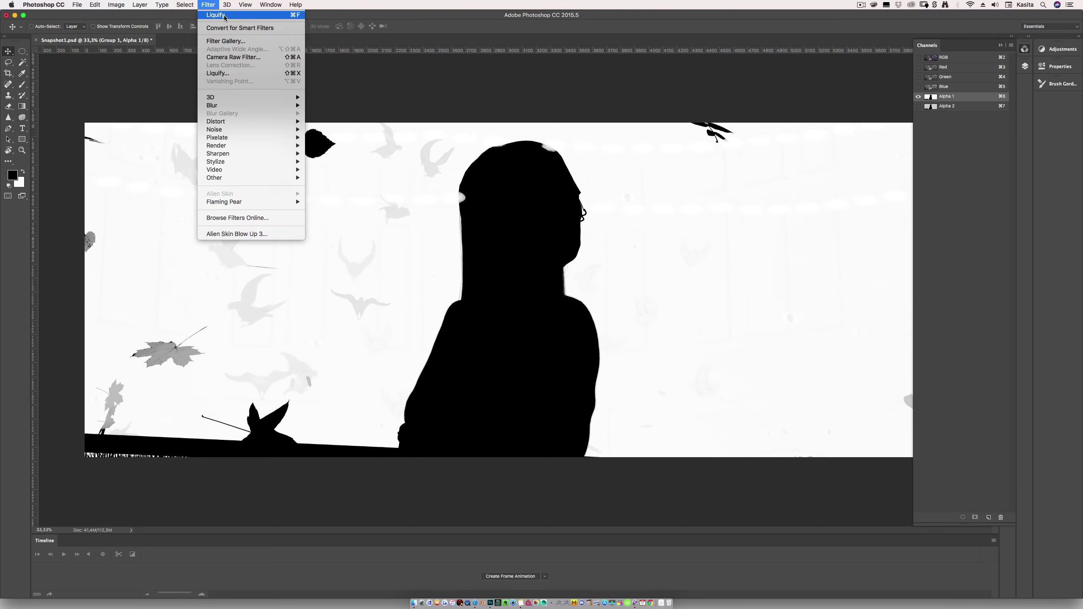
{"action": "left_click", "coordinate": [219, 16]}
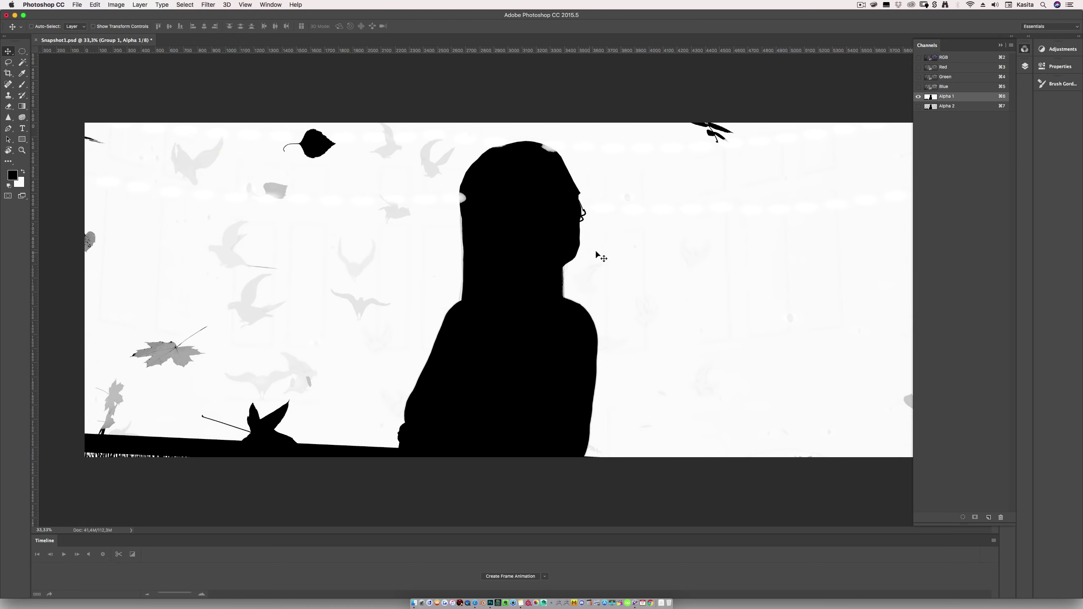
- Repeat the last Liquify filter on the Alpha 2 channel
{"action": "left_click", "coordinate": [952, 108]}
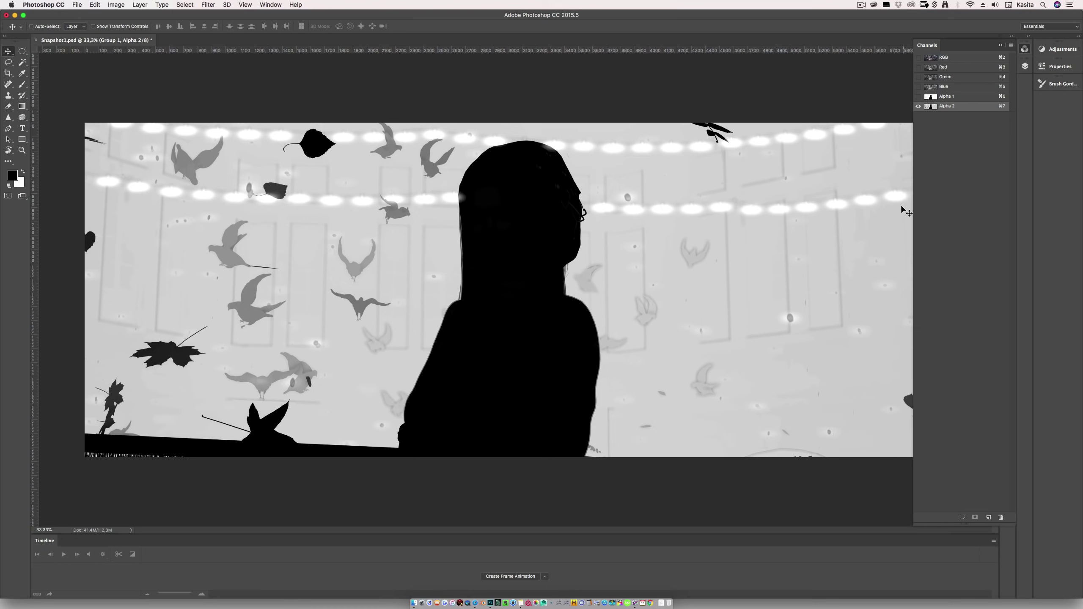
{"action": "left_click", "coordinate": [214, 5]}
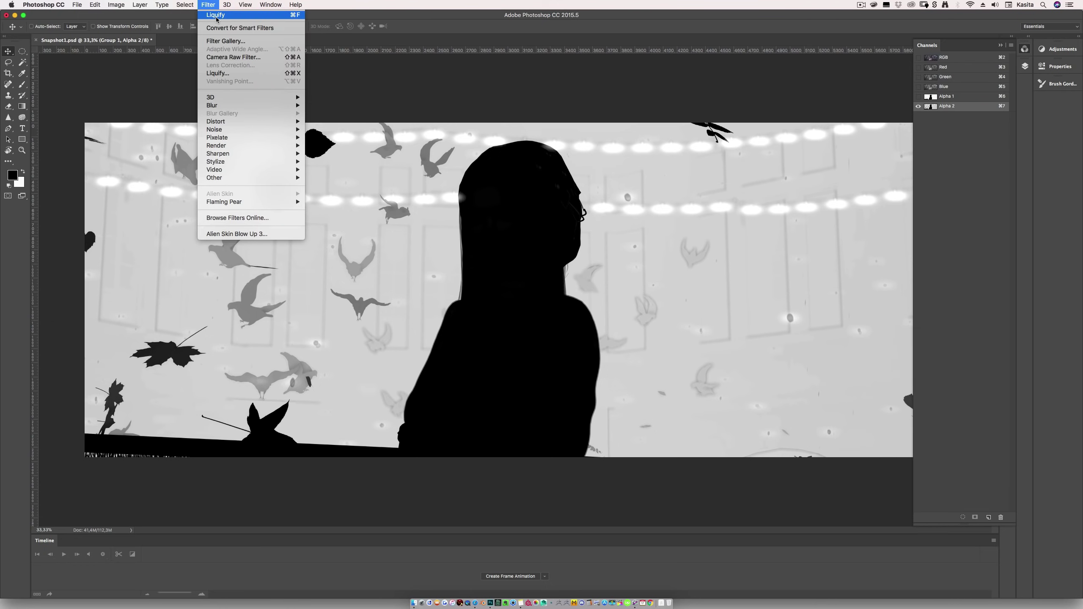
{"action": "left_click", "coordinate": [216, 15]}
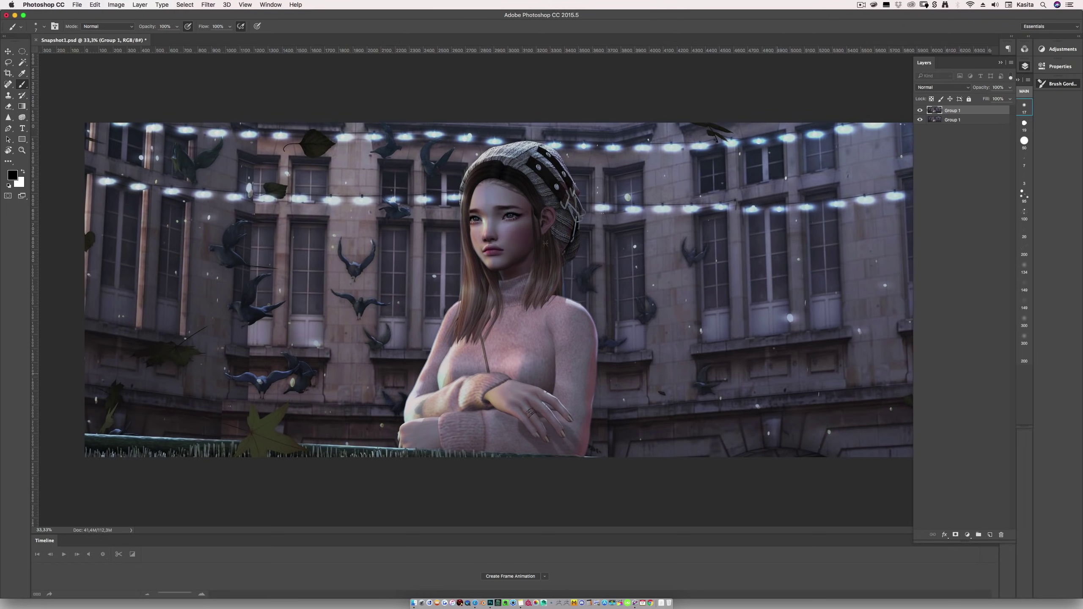
- Examine the portrait at 100% from the face and turtleneck down to the sleeves and hand for flaws
{"action": "key", "text": "z"}
{"action": "key", "text": "super+1"}
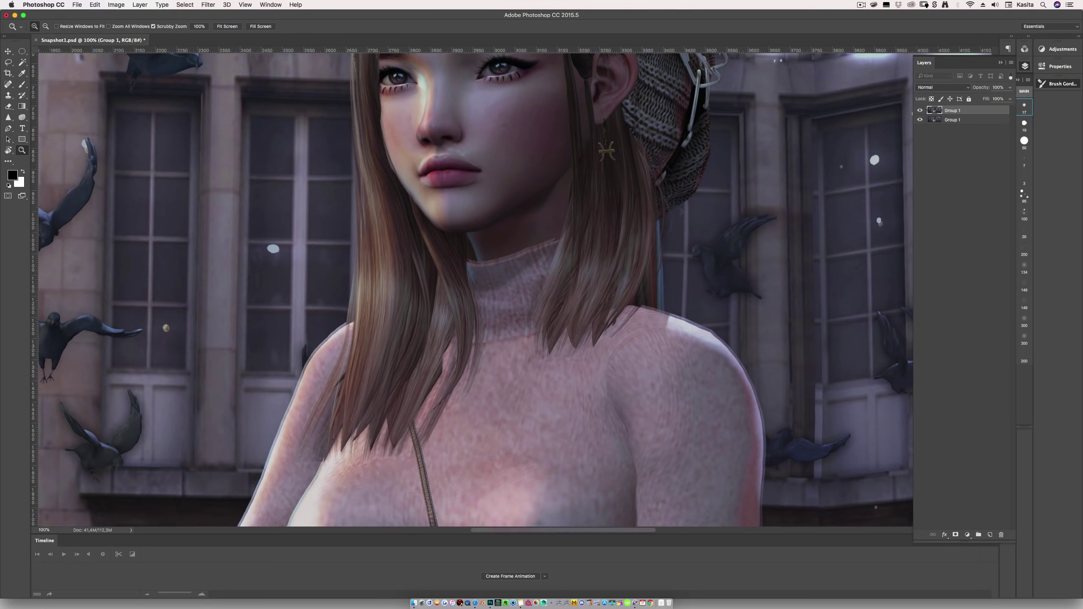
{"action": "scroll", "coordinate": [476, 288], "scroll_direction": "up", "scroll_amount": 5}
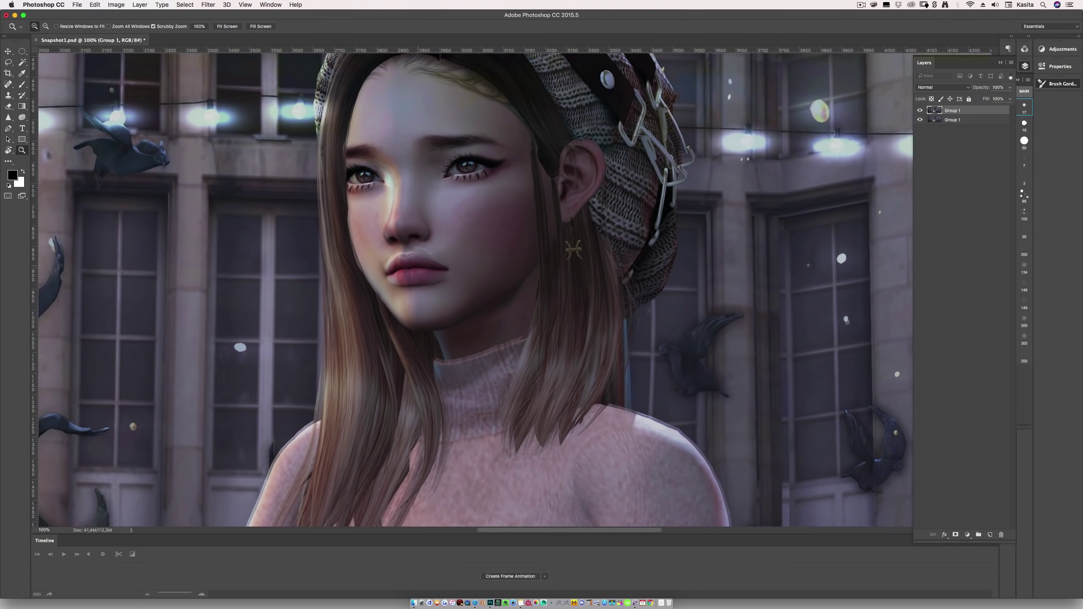
{"action": "scroll", "coordinate": [476, 288], "scroll_direction": "up", "scroll_amount": 1}
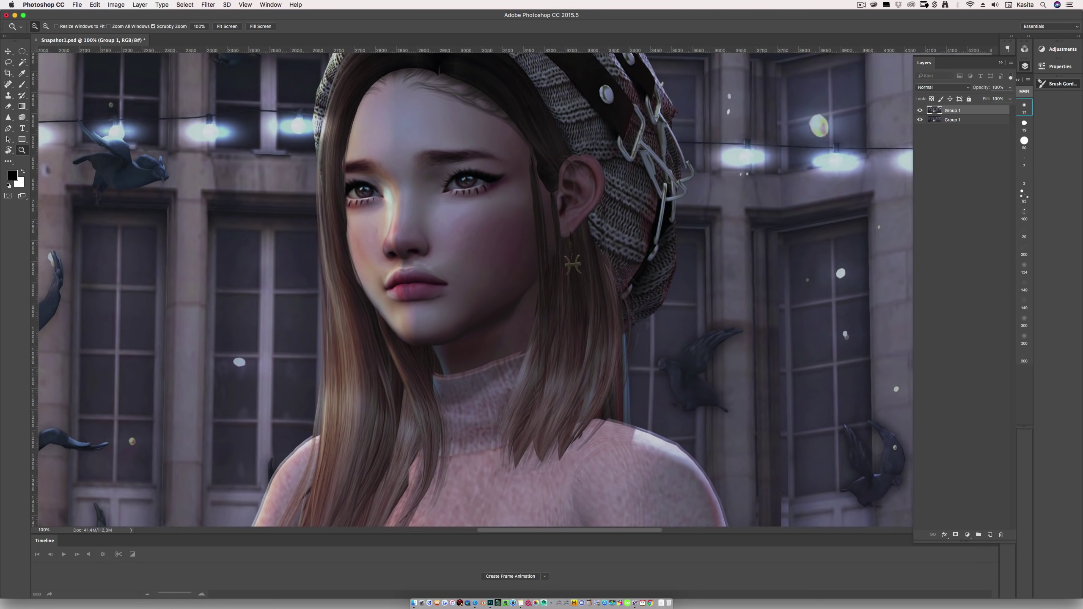
{"action": "scroll", "coordinate": [476, 288], "scroll_direction": "down", "scroll_amount": 5}
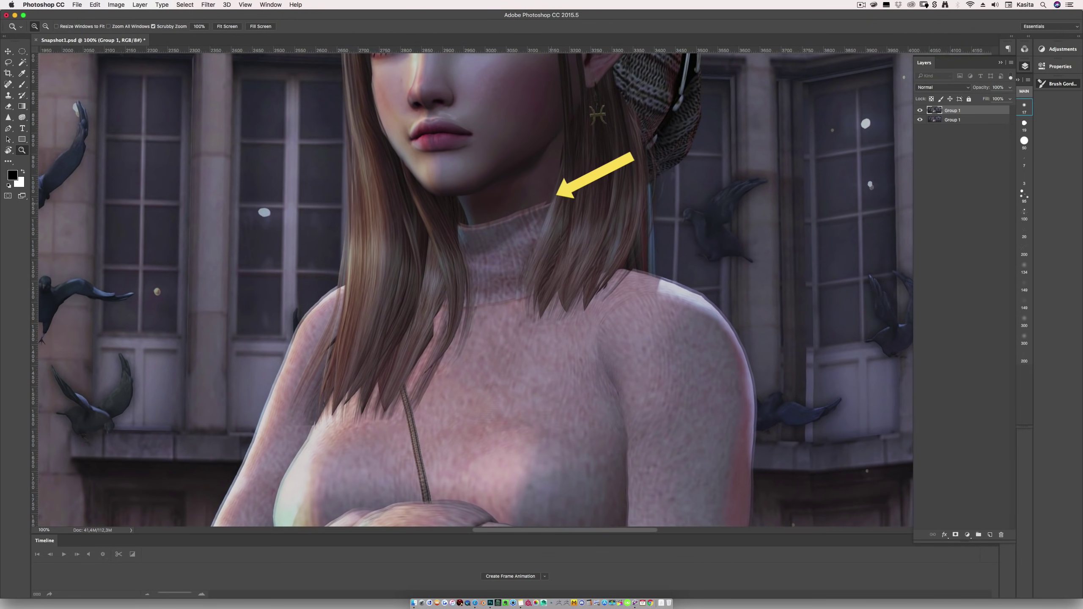
{"action": "scroll", "coordinate": [473, 289], "scroll_direction": "down", "scroll_amount": 5}
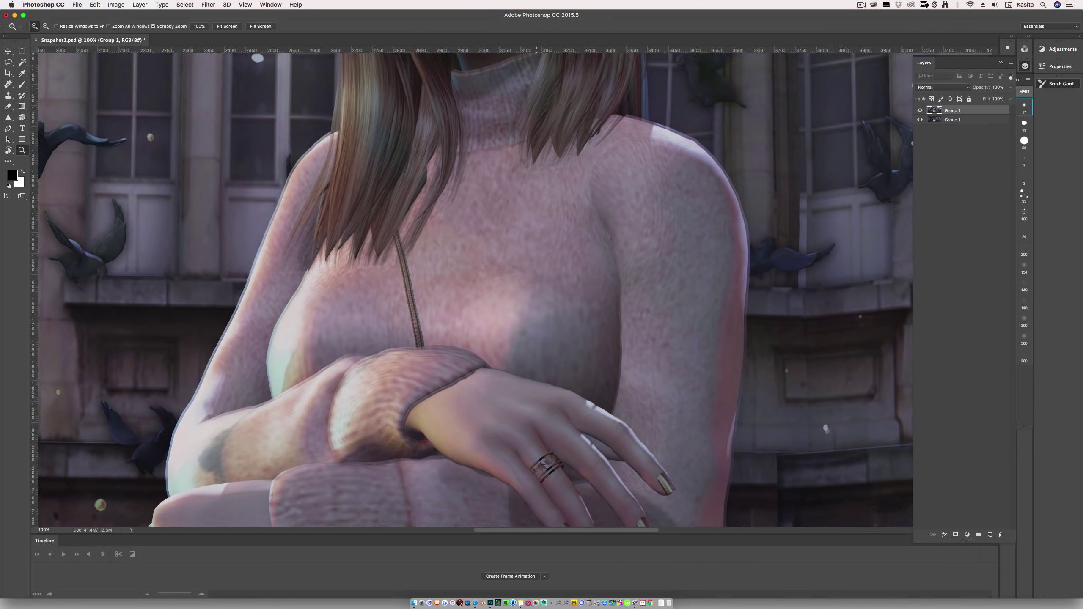
{"action": "scroll", "coordinate": [473, 288], "scroll_direction": "down", "scroll_amount": 3}
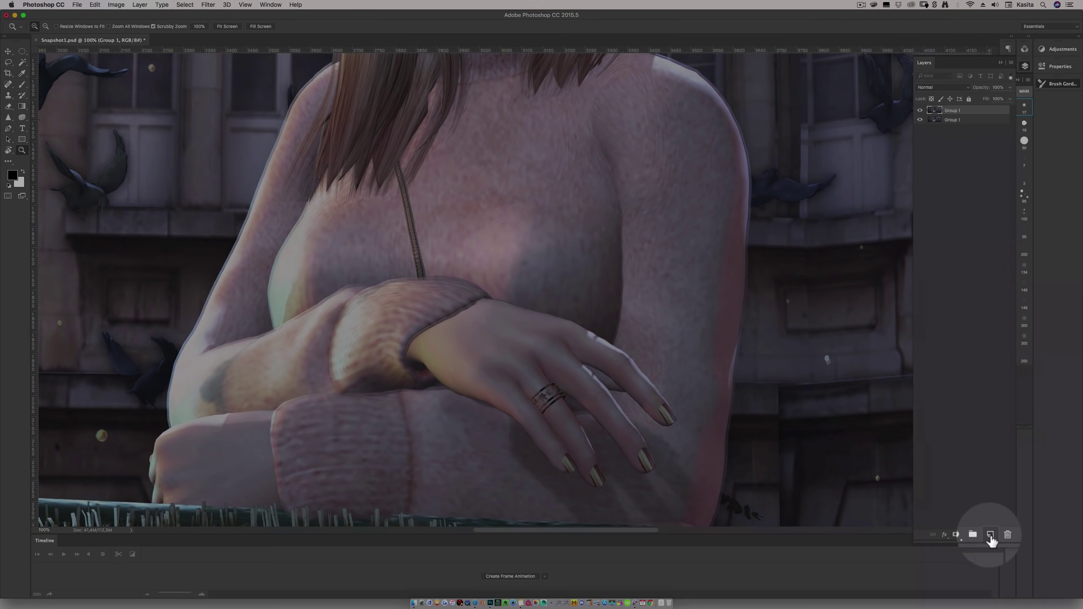
- Add a new layer on top and brush in shadow beneath the hand, using the colour sampled from the sleeve's shadow
{"action": "left_click", "coordinate": [990, 536]}
{"action": "left_click", "coordinate": [22, 84]}
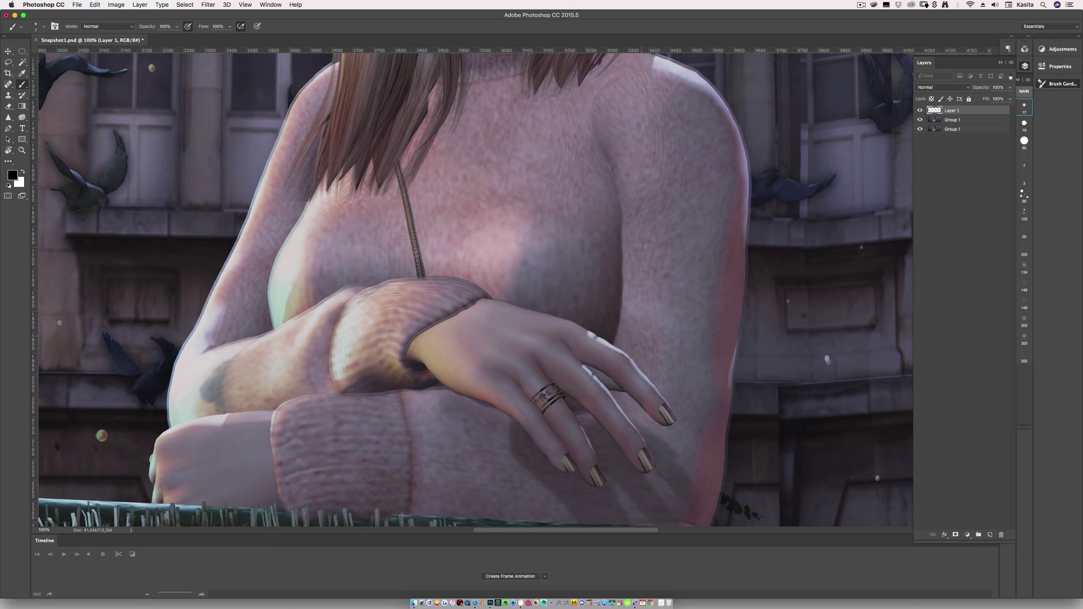
{"action": "left_click_drag", "start_coordinate": [595, 392], "coordinate": [559, 327]}
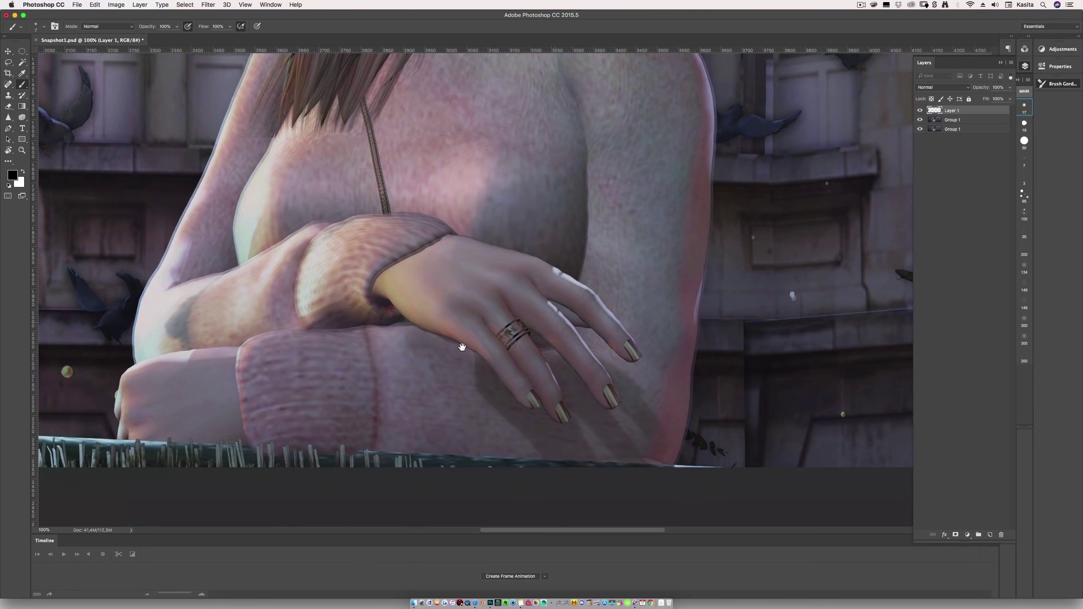
{"action": "left_click", "coordinate": [478, 371], "text": "alt"}
{"action": "key", "text": "bracketright"}
{"action": "key", "text": "bracketright"}
{"action": "key", "text": "bracketright"}
{"action": "key", "text": "bracketright"}
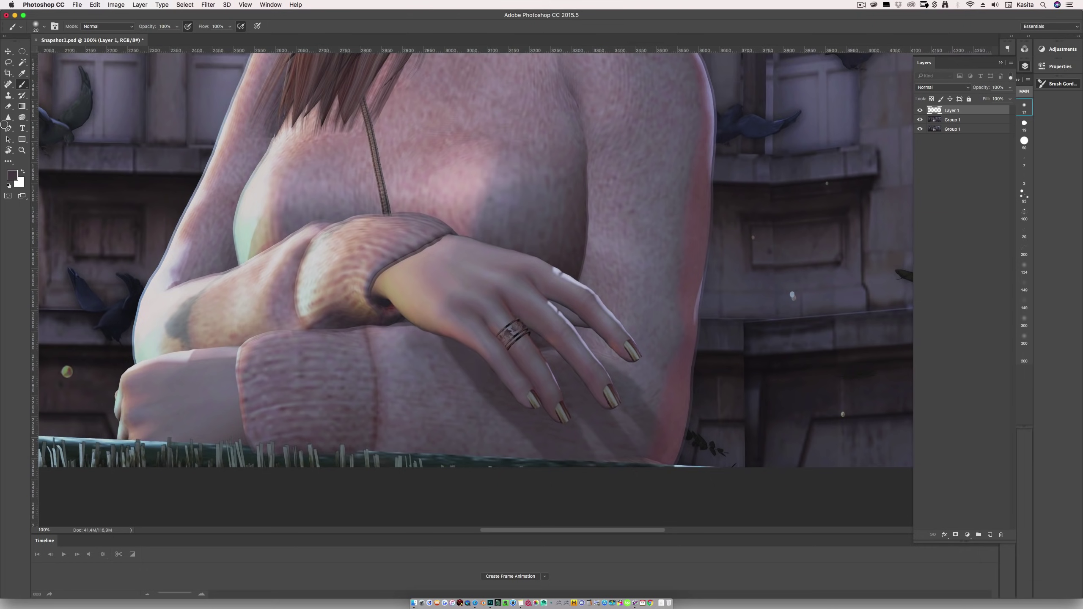
- Compare the whole portrait with Layer 1 hidden and shown
{"action": "left_click", "coordinate": [22, 150]}
{"action": "right_click", "coordinate": [520, 188]}
{"action": "left_click", "coordinate": [520, 189]}
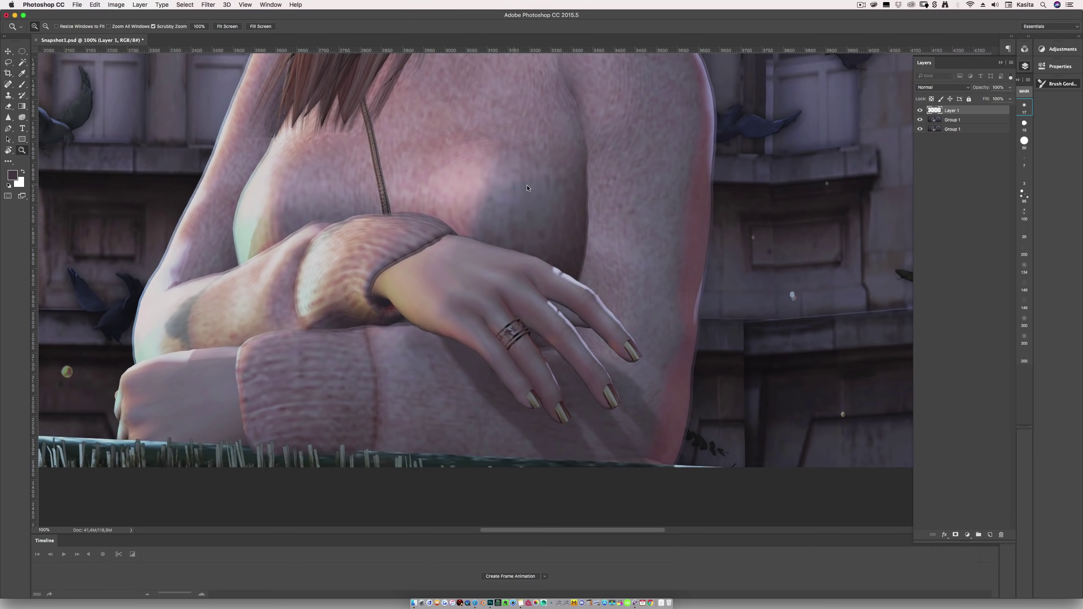
{"action": "left_click", "coordinate": [24, 85]}
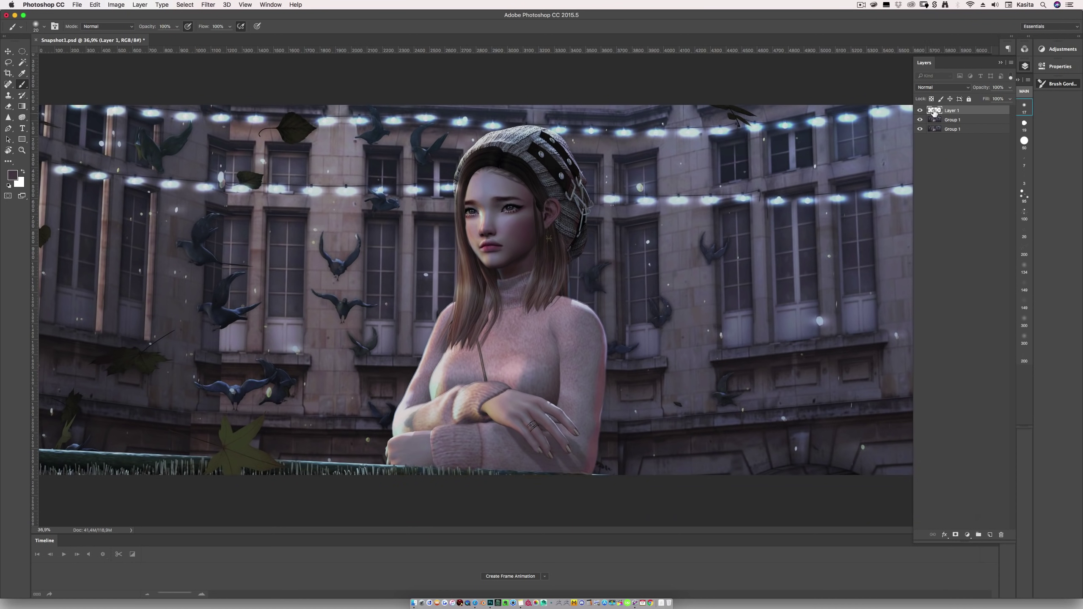
{"action": "left_click", "coordinate": [920, 111]}
{"action": "left_click", "coordinate": [920, 111]}
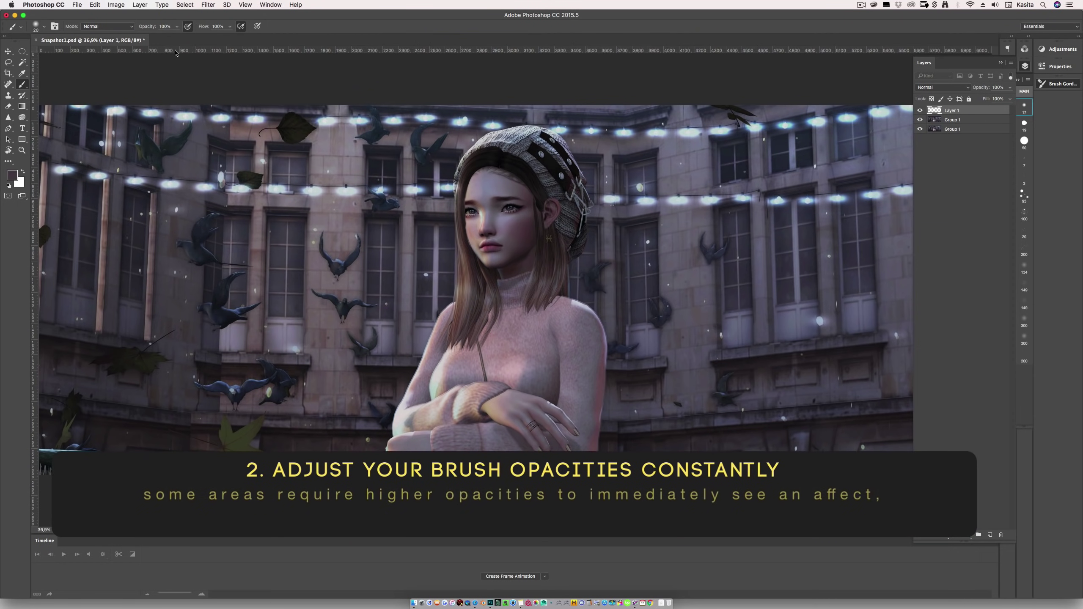
- Set the brush opacity to 41% and add a new layer above Layer 1 for painting the face
{"action": "left_click", "coordinate": [177, 27]}
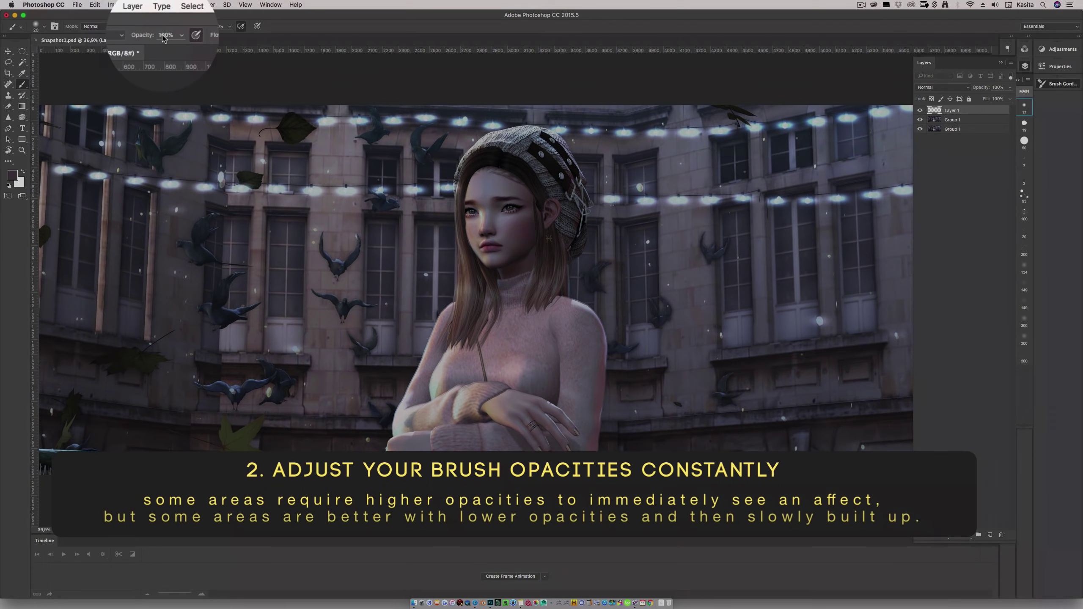
{"action": "mouse_move", "coordinate": [174, 56]}
{"action": "left_mouse_down"}
{"action": "mouse_move", "coordinate": [154, 57]}
{"action": "mouse_move", "coordinate": [152, 37]}
{"action": "left_mouse_up"}
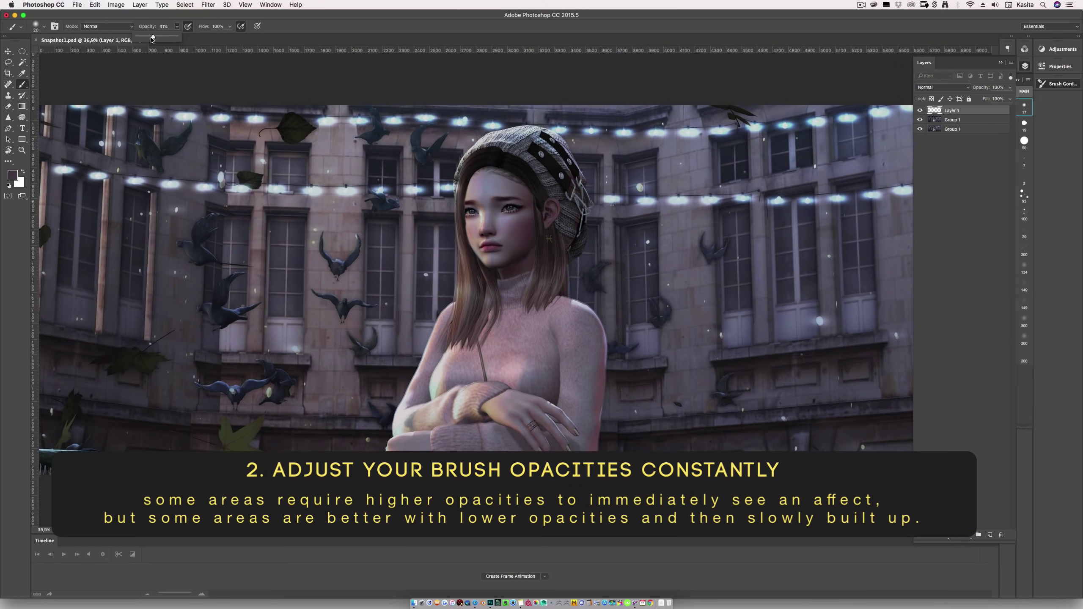
{"action": "double_click", "coordinate": [21, 150]}
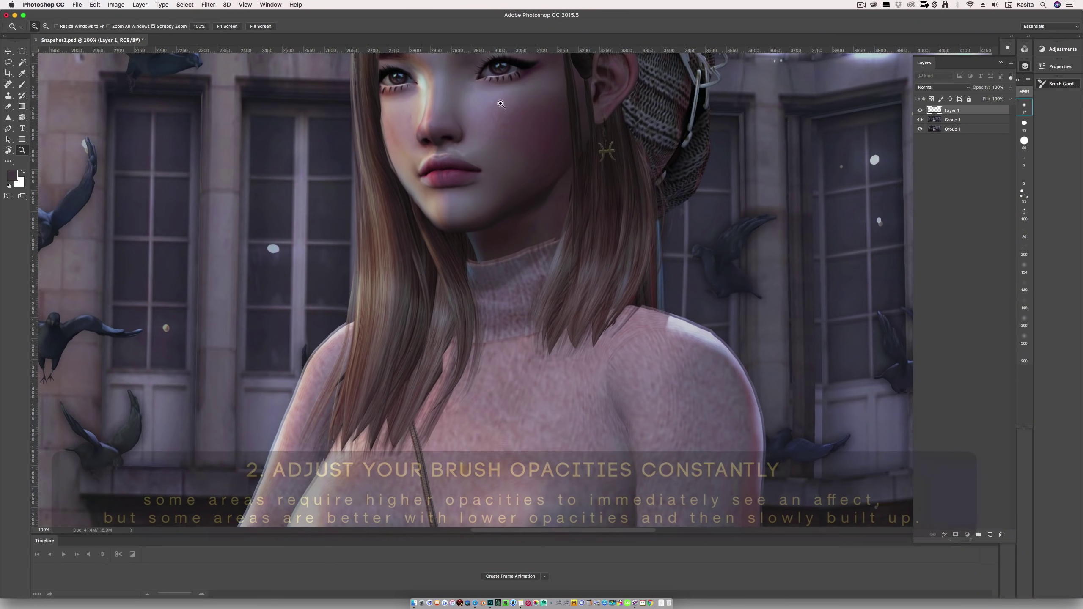
{"action": "left_click_drag", "start_coordinate": [505, 138], "coordinate": [498, 218]}
{"action": "left_click", "coordinate": [466, 186]}
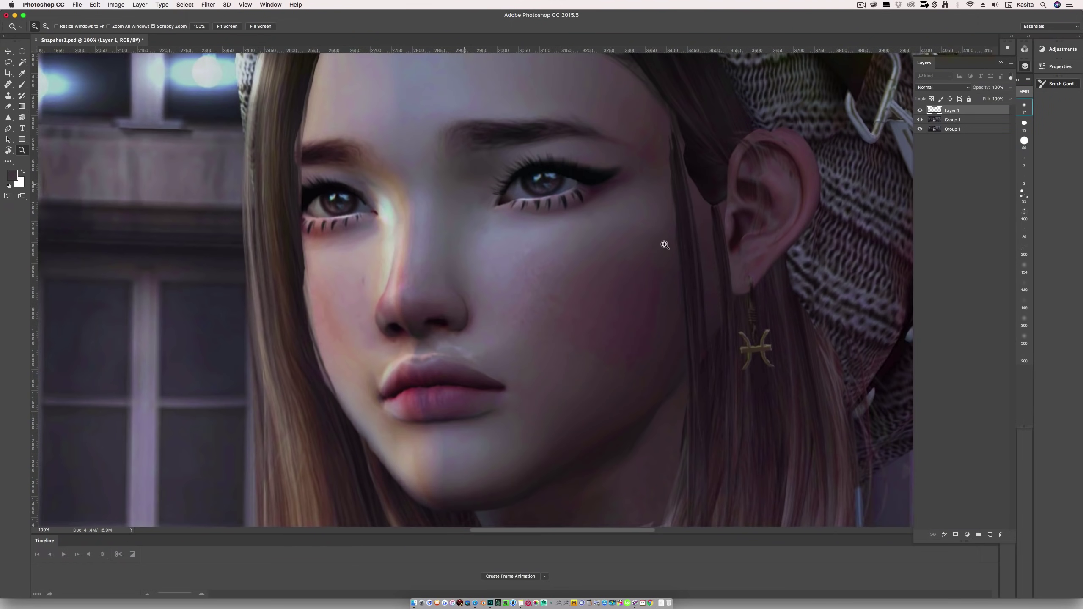
{"action": "left_click", "coordinate": [990, 535]}
{"action": "key", "text": "b"}
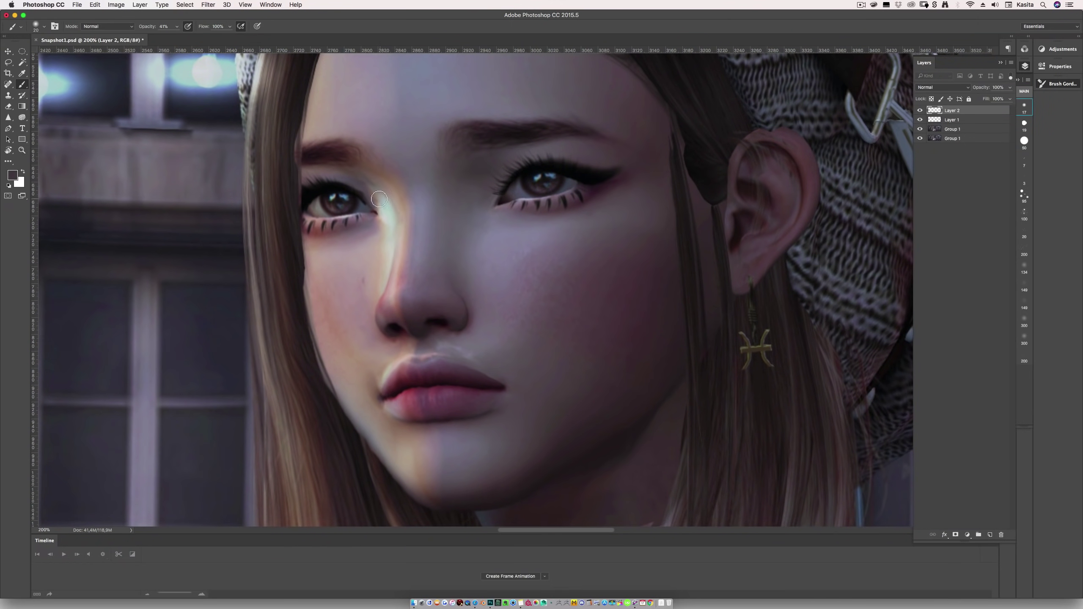
- Try painting over the bright streak beside the nose at 100% brush opacity, using skin tone sampled near the inner eye corner
{"action": "left_click", "coordinate": [363, 191], "text": "alt"}
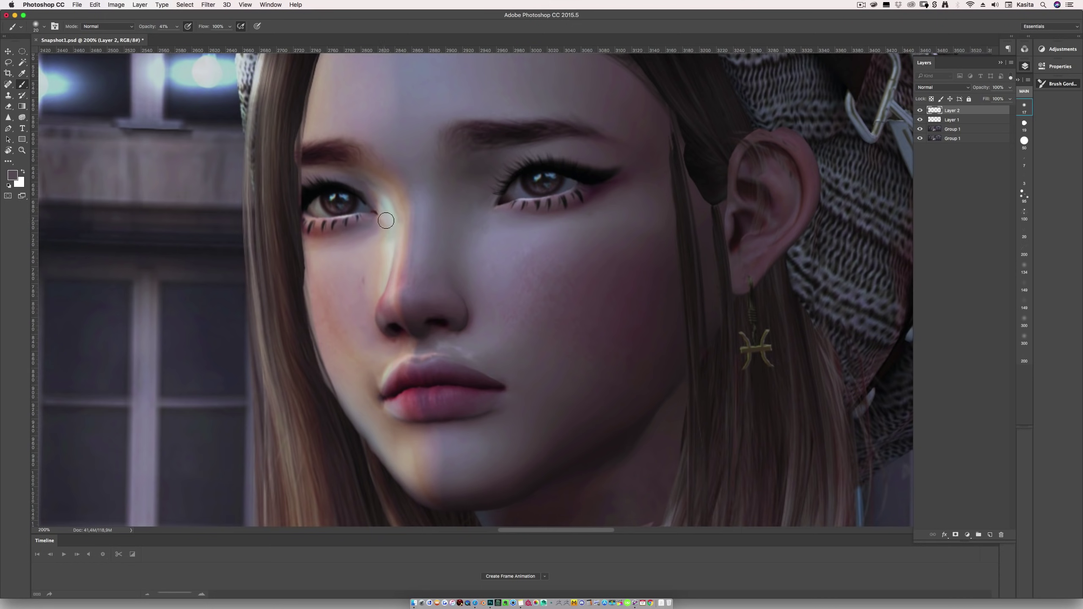
{"action": "left_click", "coordinate": [176, 27]}
{"action": "left_click_drag", "start_coordinate": [177, 27], "coordinate": [199, 28]}
{"action": "mouse_move", "coordinate": [363, 182]}
{"action": "left_mouse_down"}
{"action": "mouse_move", "coordinate": [384, 205]}
{"action": "mouse_move", "coordinate": [377, 256]}
{"action": "left_mouse_up"}
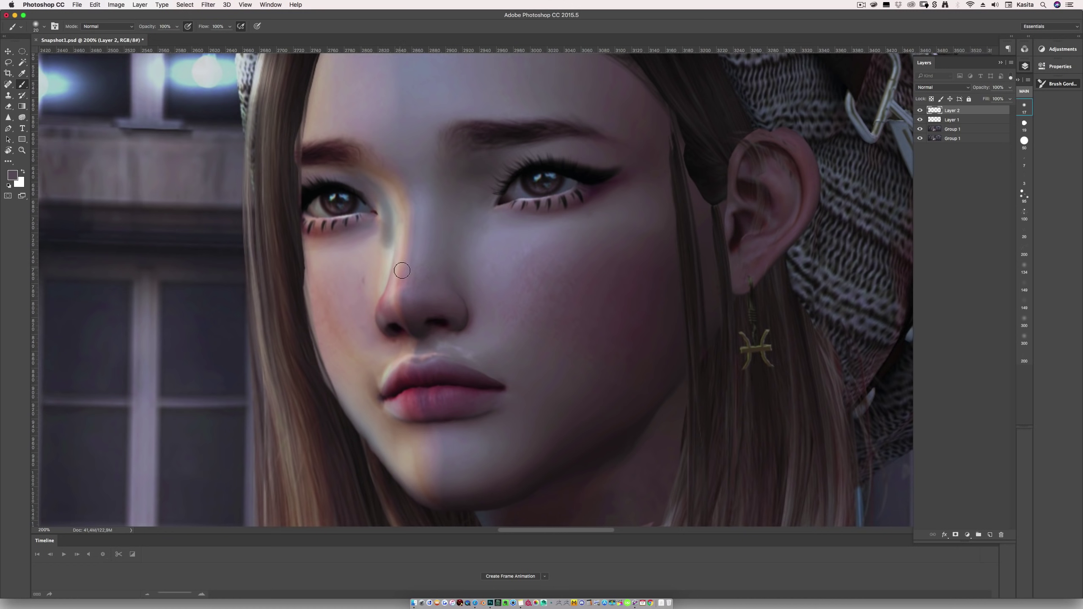
{"action": "key", "text": "super+z"}
- Set the brush opacity to 41% and softly tone down the bright streak between eye and nose using sampled skin colours
{"action": "left_click", "coordinate": [174, 28]}
{"action": "left_click_drag", "start_coordinate": [147, 39], "coordinate": [154, 40]}
{"action": "left_click", "coordinate": [363, 178]}
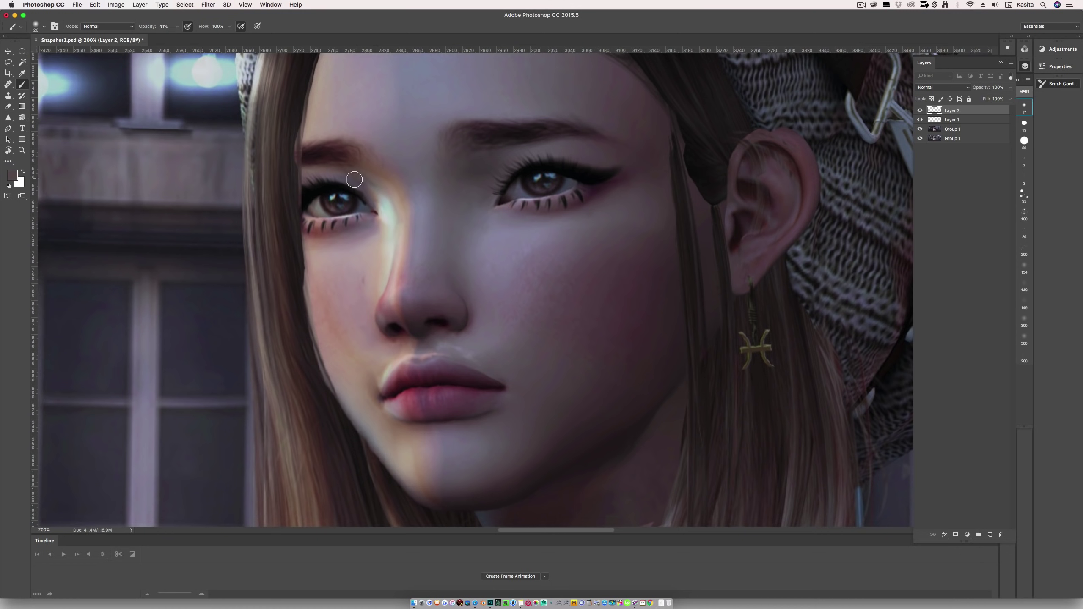
{"action": "left_click", "coordinate": [381, 224], "text": "alt"}
{"action": "left_click", "coordinate": [379, 201], "text": "alt"}
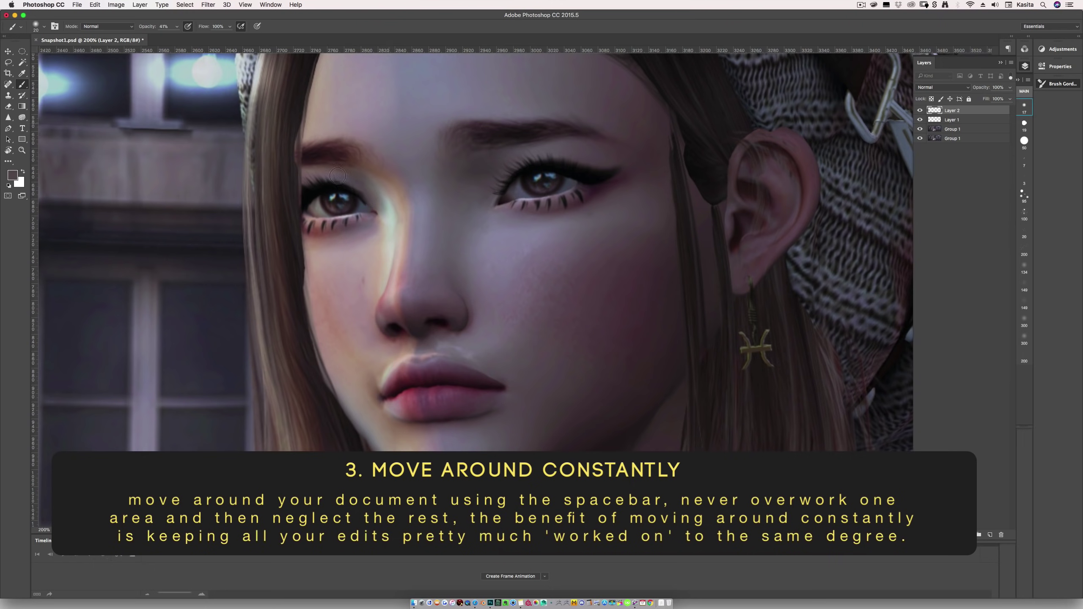
{"action": "double_click", "coordinate": [22, 150]}
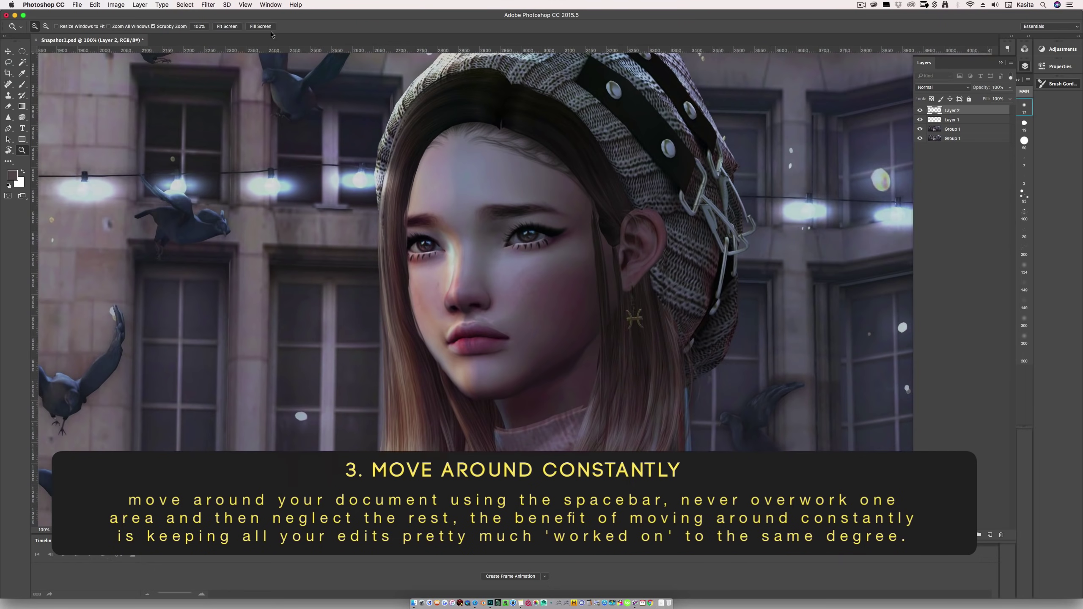
{"action": "left_click", "coordinate": [228, 27]}
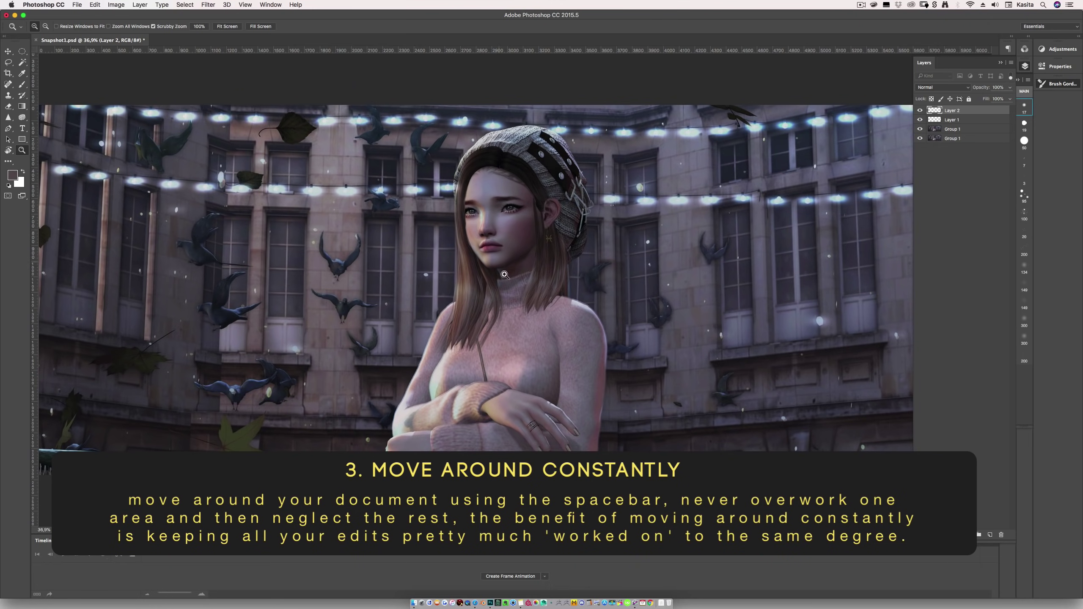
{"action": "left_click_drag", "start_coordinate": [592, 315], "coordinate": [501, 274]}
{"action": "right_click", "coordinate": [448, 197]}
{"action": "key", "text": "super+0"}
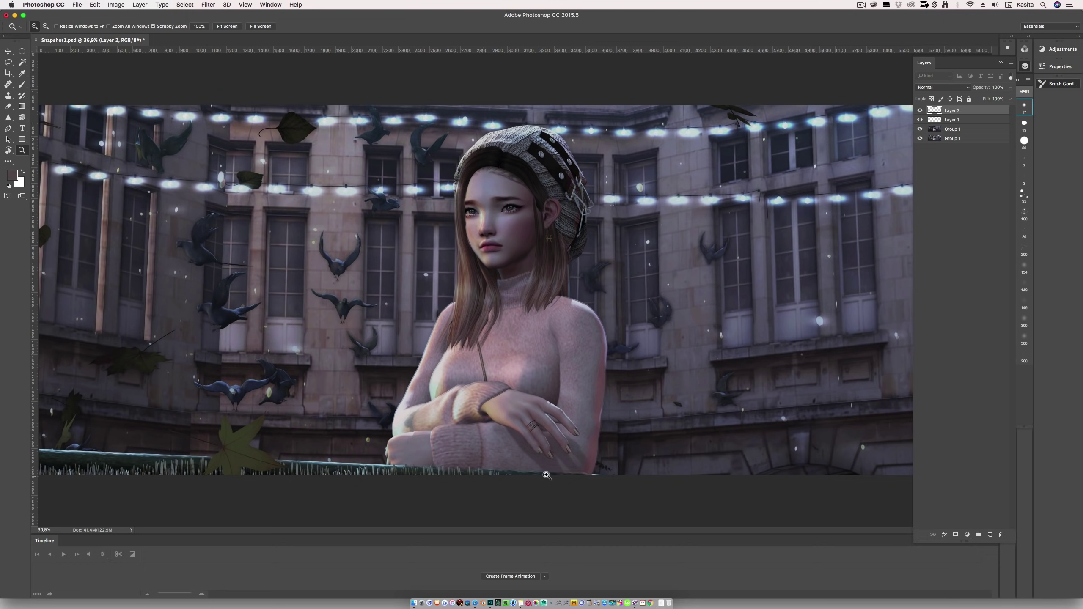
- Brush skin tone sampled near the inner eye corner over the bright streak along the side of the nose
{"action": "left_click_drag", "start_coordinate": [508, 214], "coordinate": [533, 215]}
{"action": "left_click", "coordinate": [317, 166], "text": "alt"}
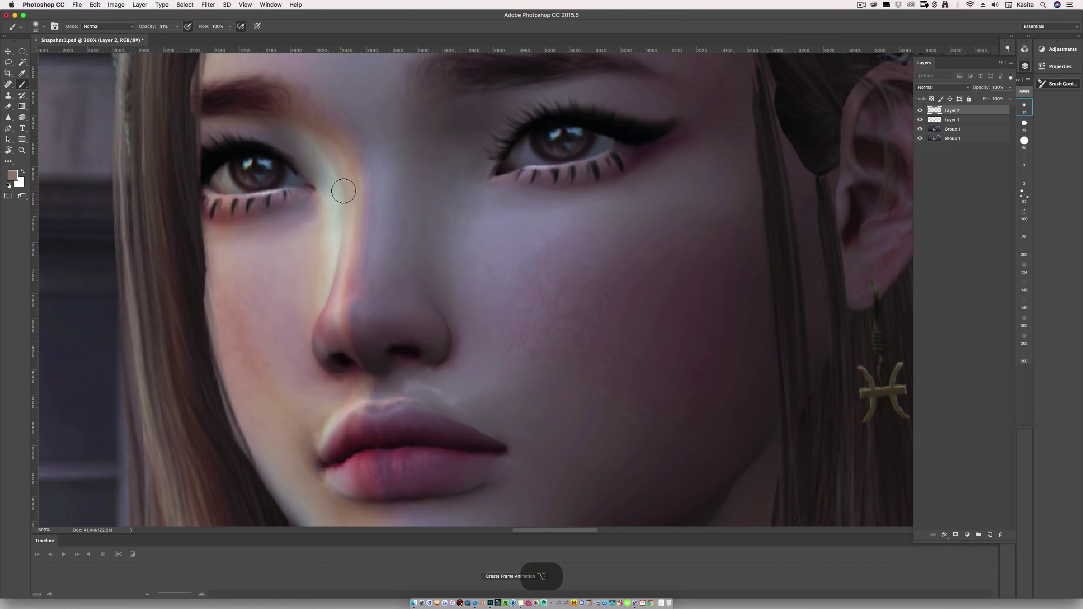
{"action": "right_click", "coordinate": [380, 163]}
{"action": "left_click", "coordinate": [358, 210]}
{"action": "right_click", "coordinate": [345, 153]}
{"action": "left_click_drag", "start_coordinate": [399, 165], "coordinate": [392, 165]}
{"action": "key", "text": "Return"}
- Reduce the brush size and blend sampled skin tones into the area between the nose and upper lip
{"action": "left_click", "coordinate": [461, 124], "text": "alt"}
{"action": "scroll", "coordinate": [459, 307], "scroll_direction": "down", "scroll_amount": 3}
{"action": "right_click", "coordinate": [436, 318]}
{"action": "key", "text": "Escape"}
{"action": "key", "text": "bracketleft"}
{"action": "key", "text": "bracketleft"}
{"action": "right_click", "coordinate": [339, 341]}
{"action": "key", "text": "Return"}
{"action": "left_click_drag", "start_coordinate": [337, 341], "coordinate": [414, 313]}
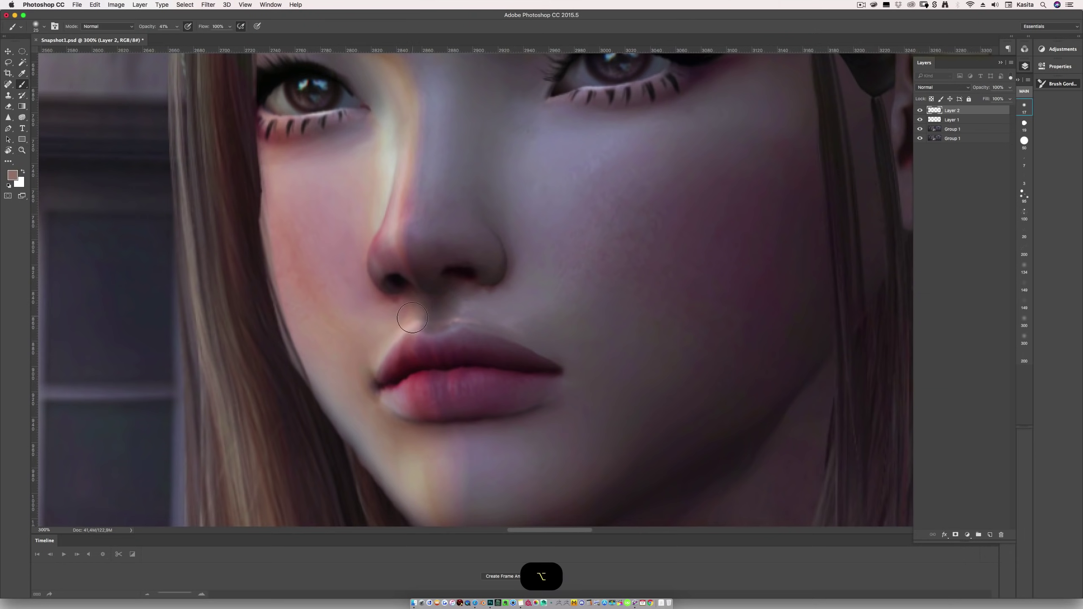
{"action": "key", "text": "bracketleft"}
{"action": "key", "text": "bracketleft"}
{"action": "key", "text": "bracketleft"}
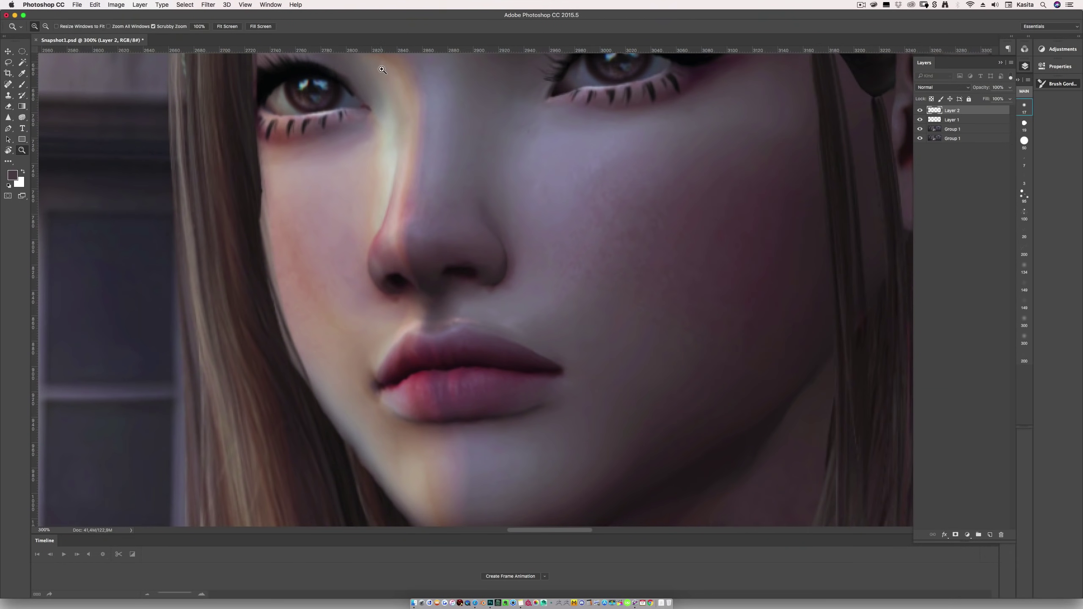
- Paint fine dark strokes around the inner eye corners and lashes with a very small black brush
{"action": "scroll", "coordinate": [477, 283], "scroll_direction": "up", "scroll_amount": 3}
{"action": "key", "text": "bracketleft"}
{"action": "key", "text": "bracketleft"}
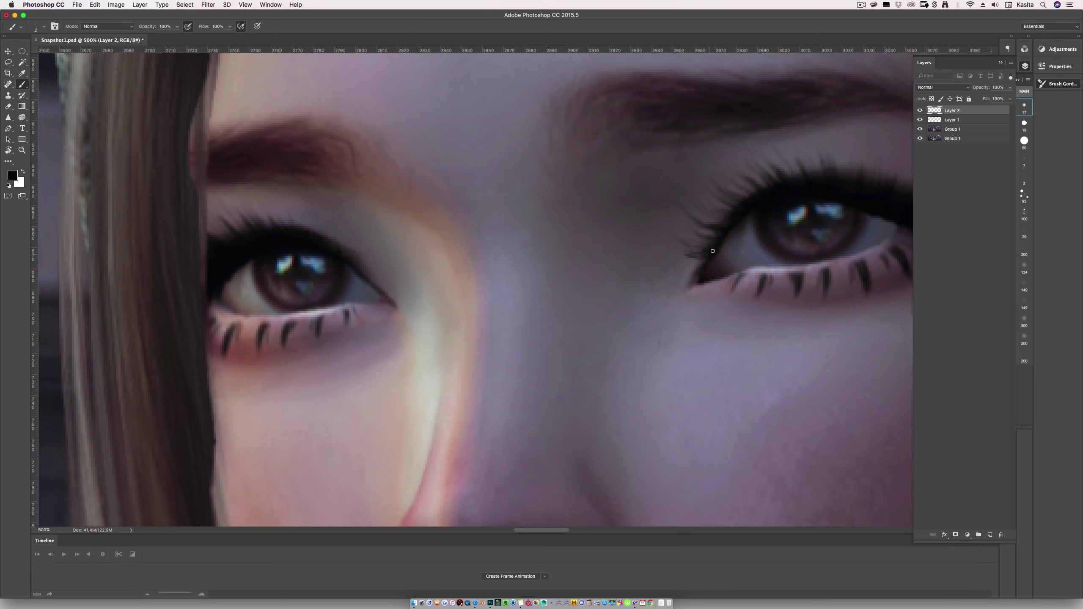
{"action": "left_click", "coordinate": [390, 293], "text": "alt"}
{"action": "scroll", "coordinate": [390, 294], "scroll_direction": "down", "scroll_amount": 5}
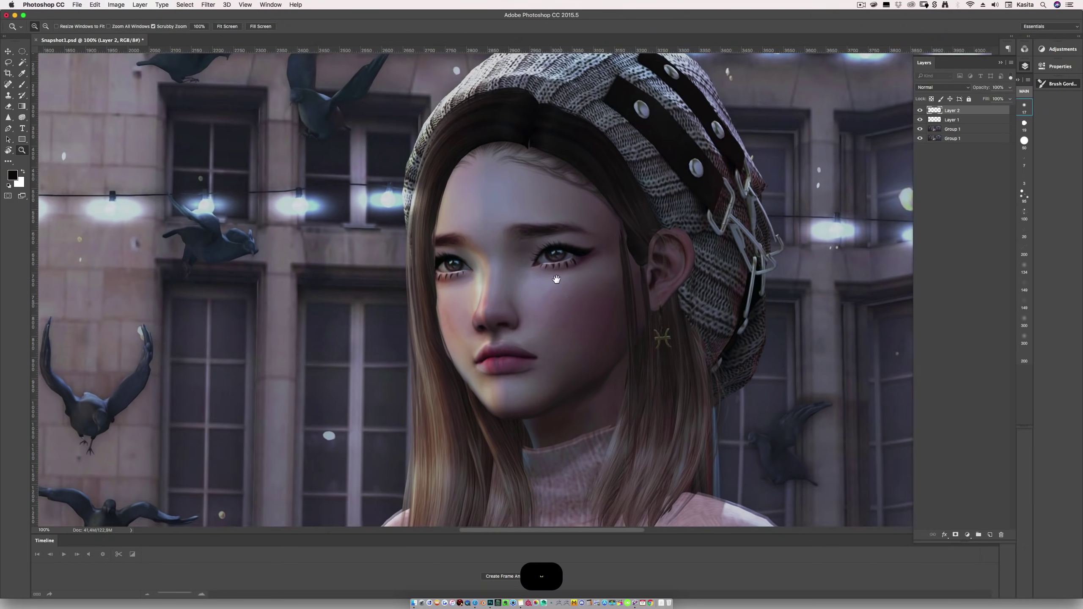
- Brush sampled skin tones softly over the cheek below the eye at 34% opacity
{"action": "key", "text": "z"}
{"action": "left_click", "coordinate": [468, 291]}
{"action": "key", "text": "super+0"}
{"action": "scroll", "coordinate": [459, 200], "scroll_direction": "up", "scroll_amount": 2}
{"action": "key", "text": "b"}
{"action": "left_click", "coordinate": [495, 216], "text": "alt"}
{"action": "scroll", "coordinate": [512, 171], "scroll_direction": "down", "scroll_amount": 3}
{"action": "left_click", "coordinate": [551, 146], "text": "alt"}
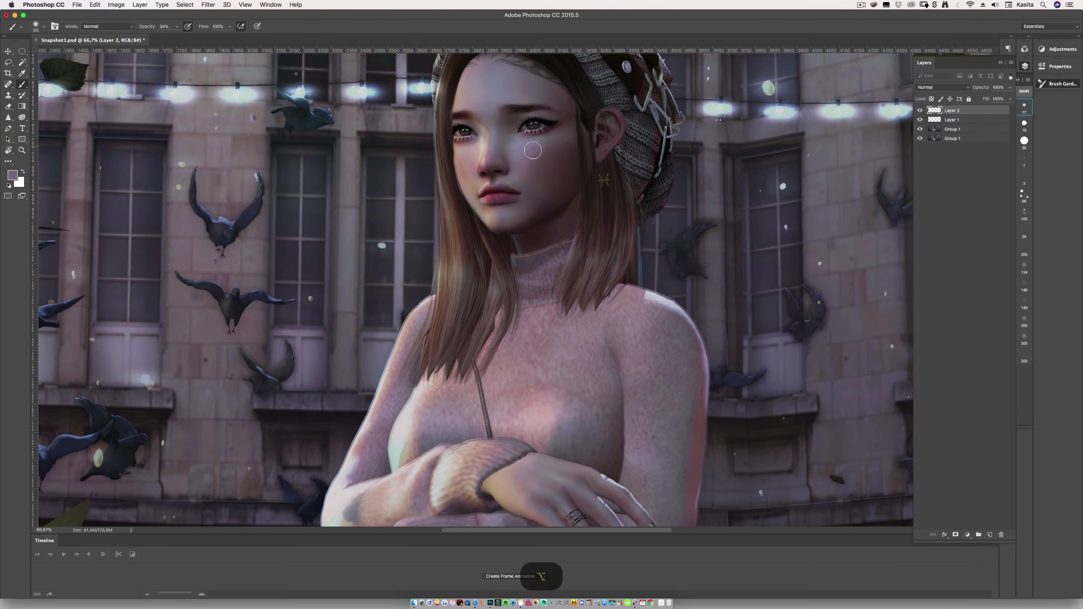
{"action": "left_click", "coordinate": [567, 139], "text": "alt"}
- Raise the brush opacity and paint sampled shadow tones along the turtleneck's rim and collar on Layer 1
{"action": "key", "text": "r"}
{"action": "mouse_move", "coordinate": [584, 124]}
{"action": "left_mouse_down"}
{"action": "mouse_move", "coordinate": [643, 146]}
{"action": "mouse_move", "coordinate": [682, 273]}
{"action": "left_mouse_up"}
{"action": "scroll", "coordinate": [634, 242], "scroll_direction": "up", "scroll_amount": 3}
{"action": "left_click", "coordinate": [176, 26]}
{"action": "left_click", "coordinate": [443, 178], "text": "alt"}
{"action": "key", "text": "bracketright"}
{"action": "mouse_move", "coordinate": [443, 179]}
{"action": "left_mouse_down"}
{"action": "mouse_move", "coordinate": [485, 263]}
{"action": "mouse_move", "coordinate": [486, 298]}
{"action": "left_mouse_up"}
{"action": "key", "text": "shift+r"}
{"action": "mouse_move", "coordinate": [529, 233]}
{"action": "left_mouse_down"}
{"action": "mouse_move", "coordinate": [560, 309]}
{"action": "mouse_move", "coordinate": [495, 278]}
{"action": "mouse_move", "coordinate": [382, 179]}
{"action": "left_mouse_up"}
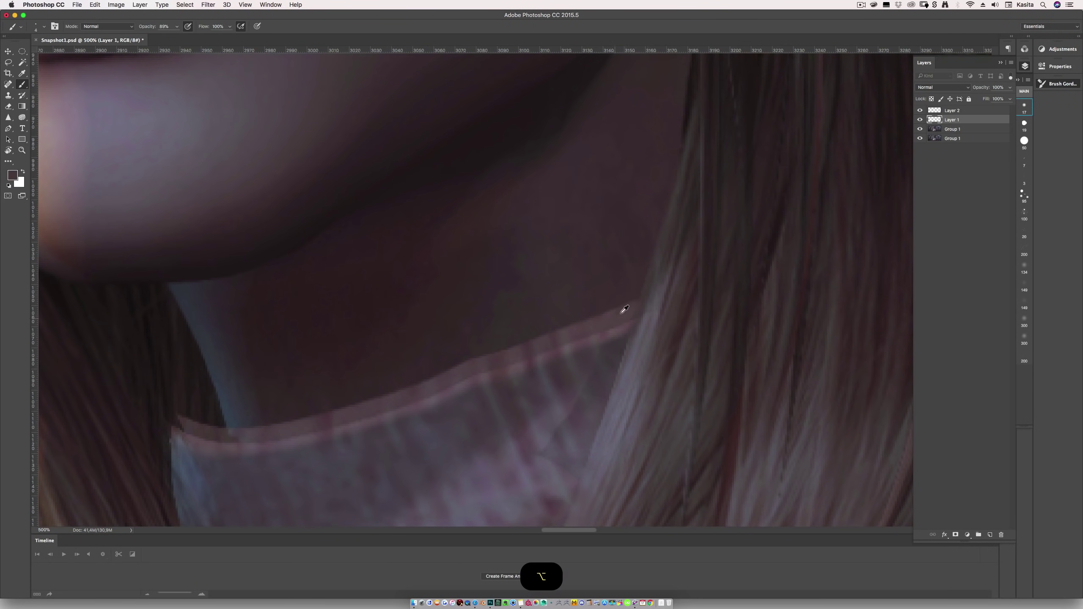
{"action": "left_click", "coordinate": [639, 316], "text": "alt"}
{"action": "scroll", "coordinate": [640, 316], "scroll_direction": "down", "scroll_amount": 5}
{"action": "key", "text": "bracketright"}
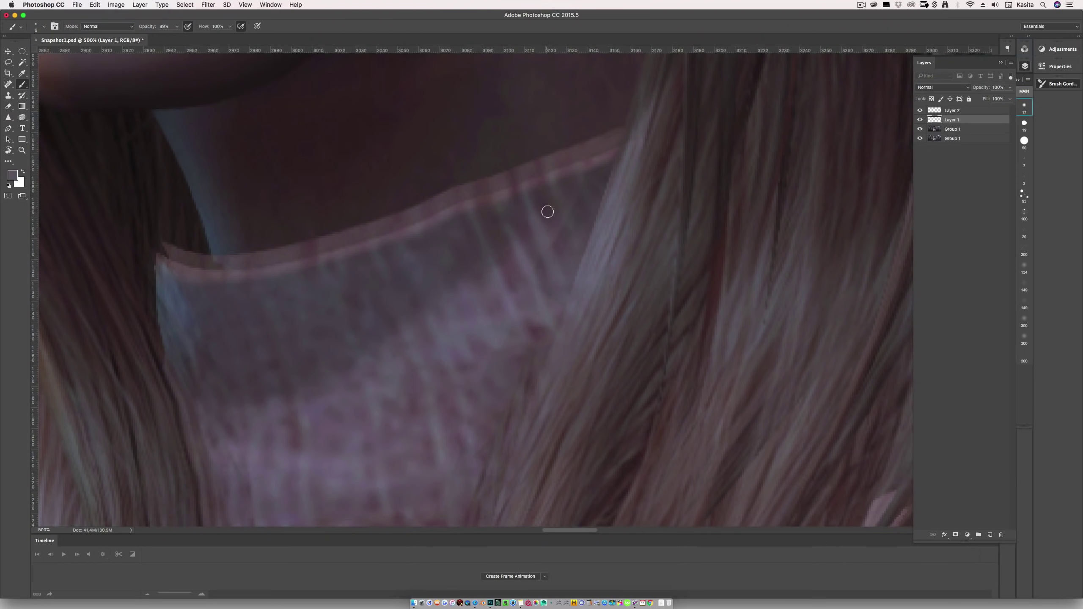
- Smooth the little finger and the back of the hand with a smaller brush, using skin tones sampled from the hand
{"action": "key", "text": "z"}
{"action": "left_click_drag", "start_coordinate": [501, 387], "coordinate": [348, 242]}
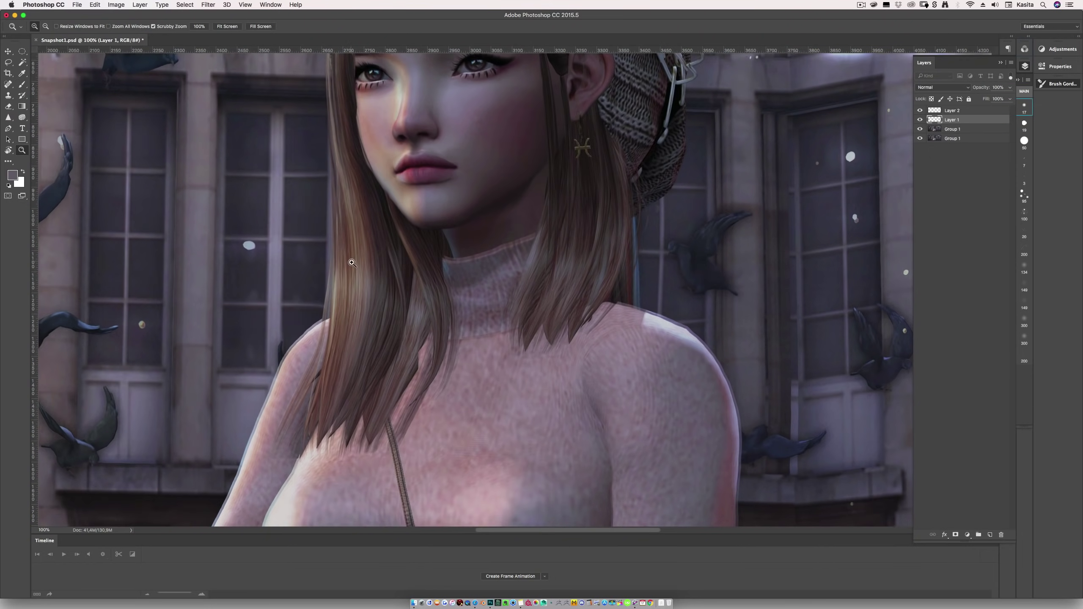
{"action": "scroll", "coordinate": [348, 243], "scroll_direction": "down", "scroll_amount": 5}
{"action": "key", "text": "b"}
{"action": "scroll", "coordinate": [340, 301], "scroll_direction": "up", "scroll_amount": 3}
{"action": "right_click", "coordinate": [368, 387]}
{"action": "key", "text": "Escape"}
{"action": "left_click", "coordinate": [393, 284], "text": "alt"}
{"action": "key", "text": "bracketleft"}
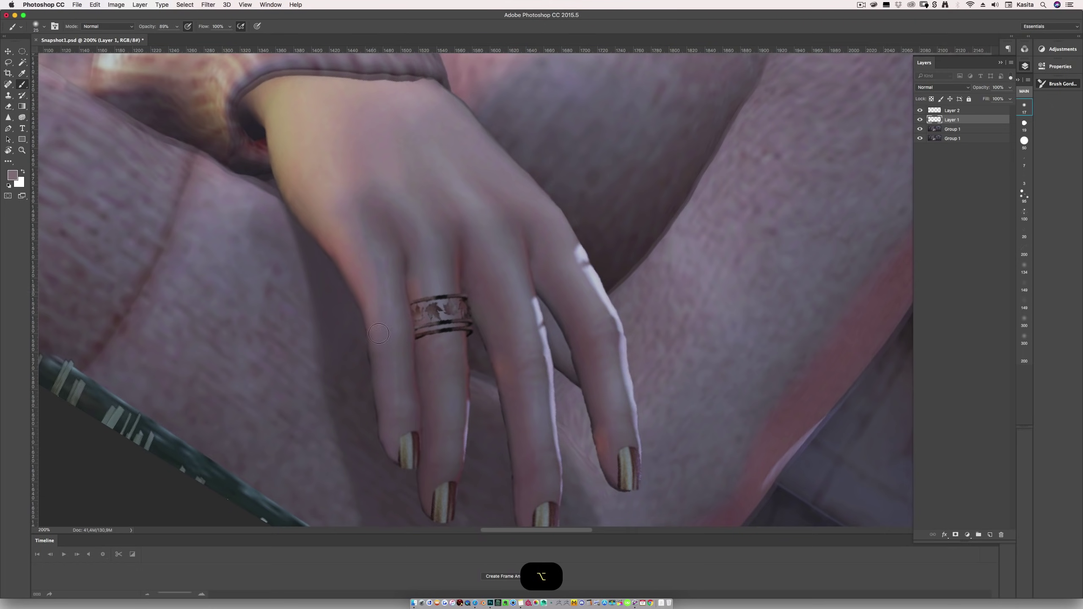
{"action": "left_click", "coordinate": [410, 261], "text": "alt"}
- Paint over the bright outer edge of the ring finger with a darker skin tone sampled from the finger
{"action": "scroll", "coordinate": [409, 261], "scroll_direction": "up", "scroll_amount": 2}
{"action": "key", "text": "r"}
{"action": "left_click_drag", "start_coordinate": [443, 342], "coordinate": [483, 406]}
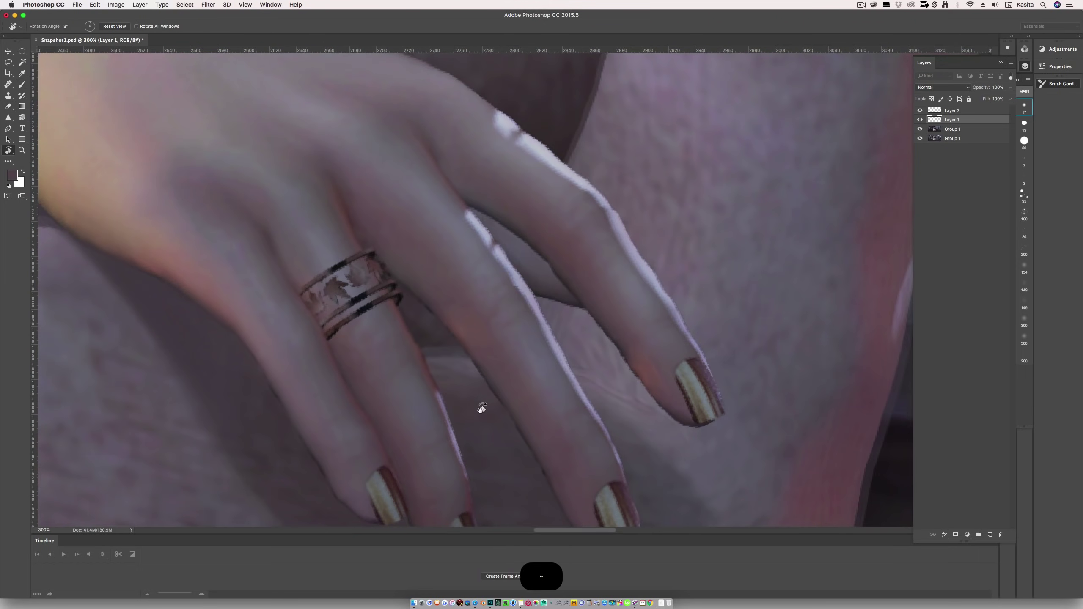
{"action": "key", "text": "b"}
{"action": "scroll", "coordinate": [322, 242], "scroll_direction": "up", "scroll_amount": 2}
{"action": "left_click", "coordinate": [321, 242], "text": "alt"}
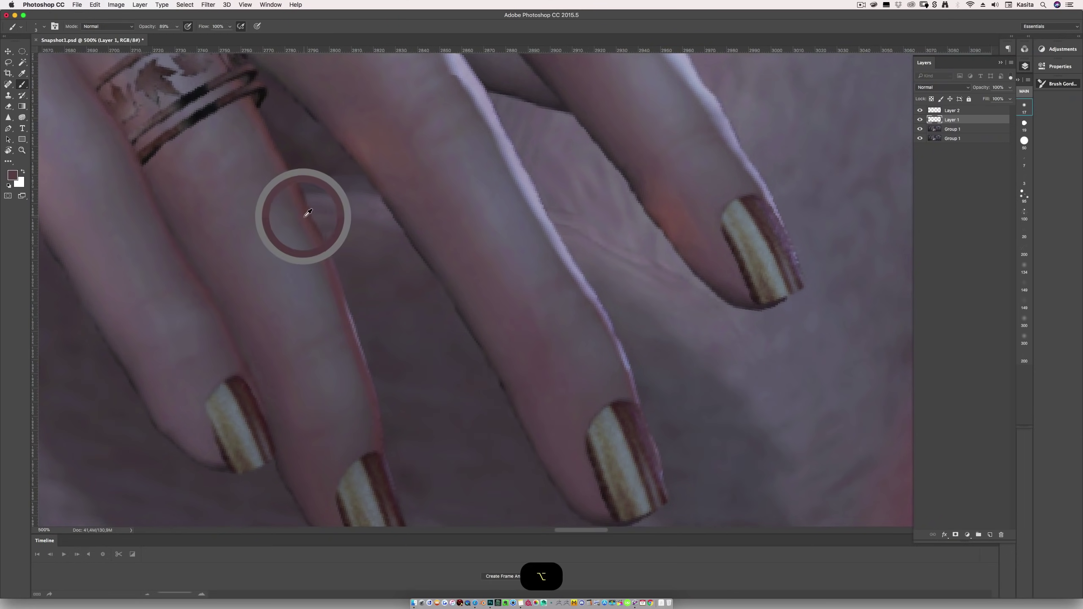
- Sample the light rim colour and paint the highlight along the outer edges of the fingers on Layer 1
{"action": "scroll", "coordinate": [317, 234], "scroll_direction": "down", "scroll_amount": 3}
{"action": "key", "text": "r"}
{"action": "left_click_drag", "start_coordinate": [491, 179], "coordinate": [490, 150]}
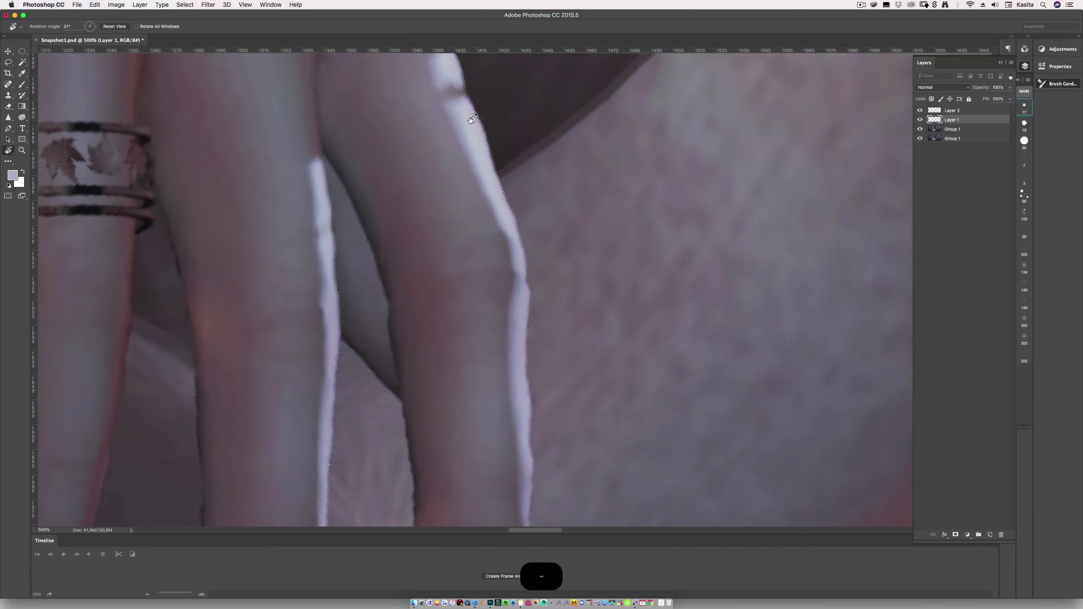
{"action": "key", "text": "b"}
{"action": "scroll", "coordinate": [407, 199], "scroll_direction": "up", "scroll_amount": 3}
{"action": "left_click", "coordinate": [406, 199], "text": "alt"}
{"action": "left_click_drag", "start_coordinate": [407, 199], "coordinate": [388, 192]}
- Try additional brush strokes along the finger edges, undoing each attempt
{"action": "scroll", "coordinate": [388, 192], "scroll_direction": "up", "scroll_amount": 5}
{"action": "mouse_move", "coordinate": [253, 256]}
{"action": "left_mouse_down"}
{"action": "mouse_move", "coordinate": [273, 384]}
{"action": "mouse_move", "coordinate": [258, 292]}
{"action": "left_mouse_up"}
{"action": "key", "text": "super+alt+z"}
{"action": "left_click_drag", "start_coordinate": [357, 172], "coordinate": [394, 290]}
{"action": "key", "text": "super+alt+z"}
{"action": "key", "text": "z"}
{"action": "scroll", "coordinate": [515, 261], "scroll_direction": "down", "scroll_amount": 6}
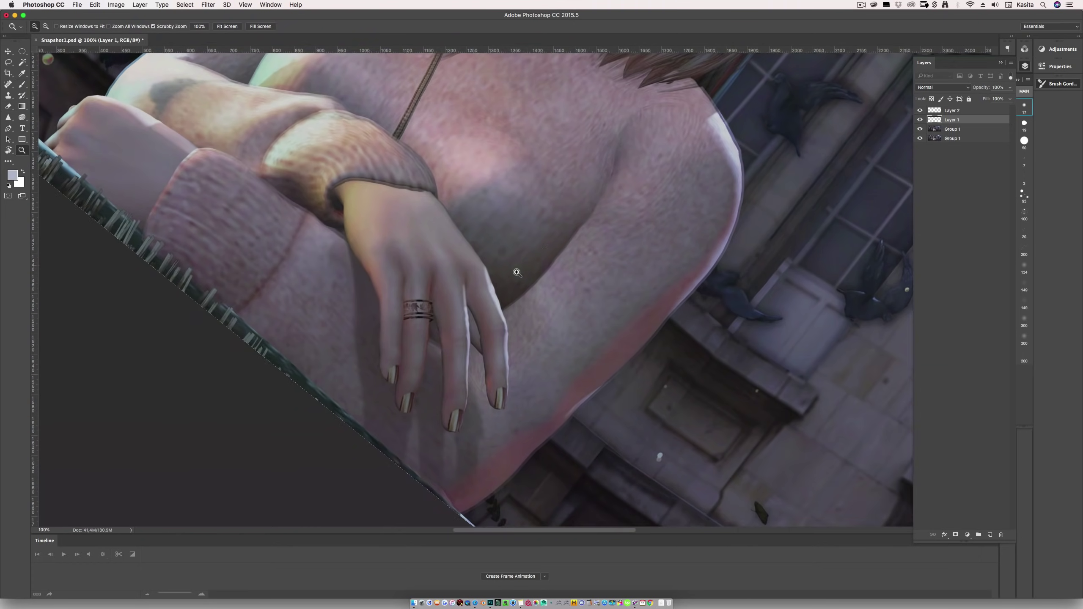
- Undo the latest touch-up strokes on the hand
{"action": "scroll", "coordinate": [455, 212], "scroll_direction": "up", "scroll_amount": 5}
{"action": "key", "text": "r"}
{"action": "mouse_move", "coordinate": [454, 212]}
{"action": "left_mouse_down"}
{"action": "mouse_move", "coordinate": [527, 261]}
{"action": "mouse_move", "coordinate": [490, 273]}
{"action": "left_mouse_up"}
{"action": "key", "text": "b"}
{"action": "key", "text": "super+alt+z"}
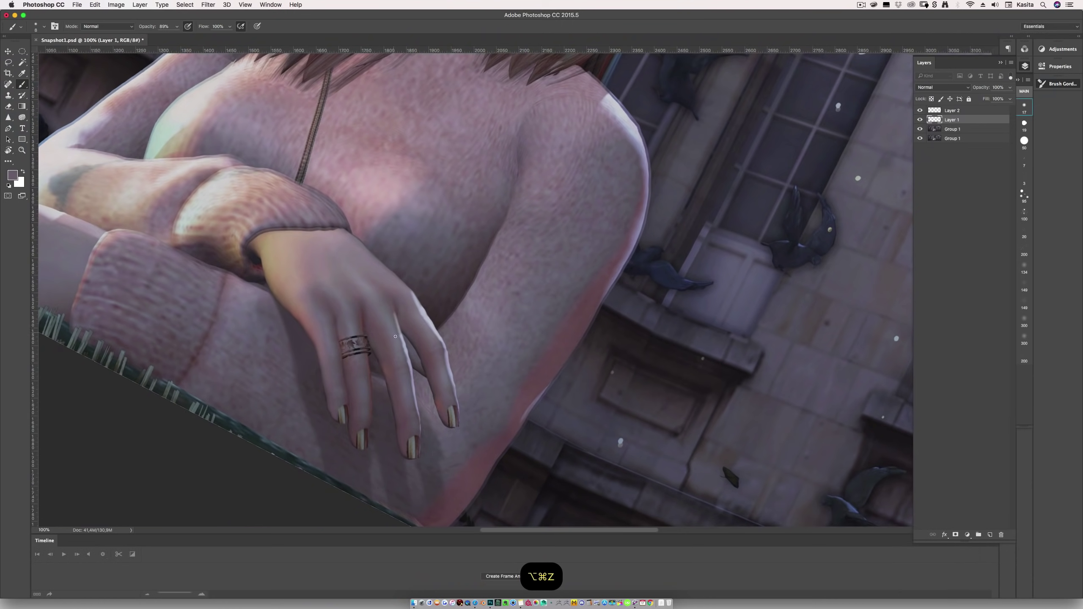
{"action": "key", "text": "r"}
{"action": "mouse_move", "coordinate": [424, 317]}
{"action": "left_mouse_down"}
{"action": "mouse_move", "coordinate": [515, 290]}
{"action": "mouse_move", "coordinate": [479, 300]}
{"action": "mouse_move", "coordinate": [424, 375]}
{"action": "mouse_move", "coordinate": [512, 278]}
{"action": "mouse_move", "coordinate": [554, 299]}
{"action": "left_mouse_up"}
{"action": "scroll", "coordinate": [479, 300], "scroll_direction": "up", "scroll_amount": 4}
{"action": "key", "text": "super+alt+z"}
- Try a stroke on the sweater's shoulder with a sampled colour and undo it
{"action": "key", "text": "r"}
{"action": "key", "text": "z"}
{"action": "scroll", "coordinate": [610, 324], "scroll_direction": "down", "scroll_amount": 3}
{"action": "scroll", "coordinate": [610, 324], "scroll_direction": "up", "scroll_amount": 1}
{"action": "key", "text": "b"}
{"action": "left_click", "coordinate": [582, 313], "text": "alt"}
{"action": "key", "text": "super+z"}
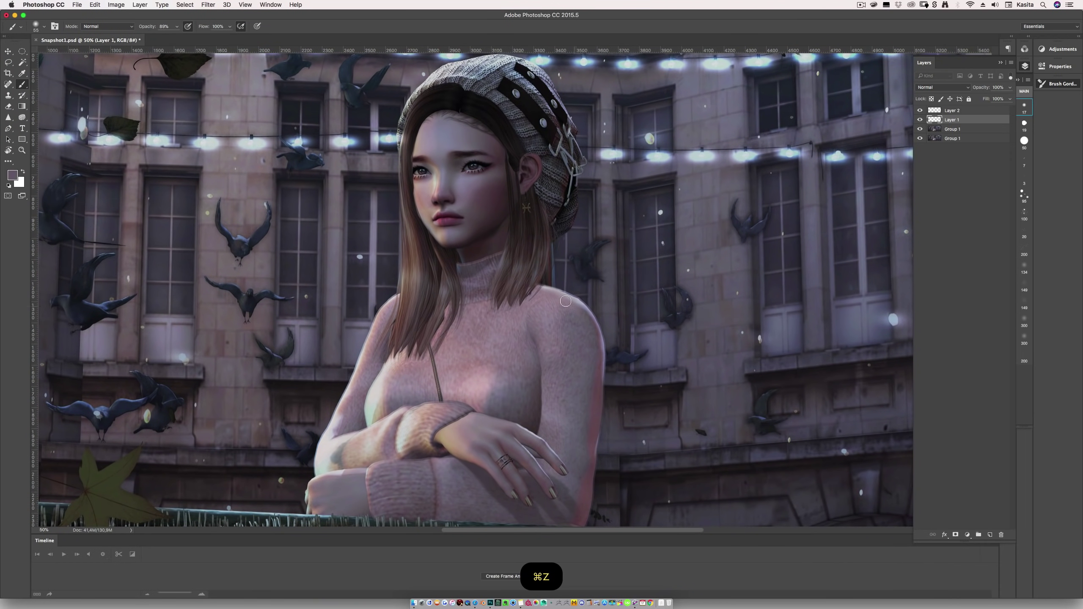
- Sample sweater tones and brush over the lit chest edge and forearm sleeve on Layer 1
{"action": "scroll", "coordinate": [421, 338], "scroll_direction": "down", "scroll_amount": 3}
{"action": "scroll", "coordinate": [421, 338], "scroll_direction": "left", "scroll_amount": 2}
{"action": "left_click", "coordinate": [421, 338], "text": "alt"}
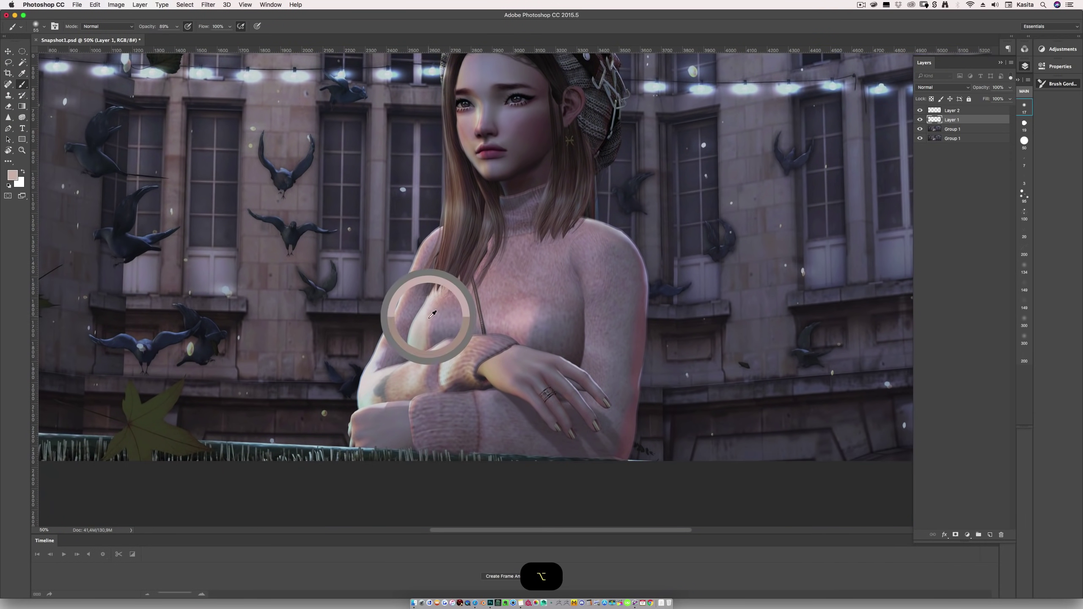
{"action": "left_click", "coordinate": [424, 328], "text": "alt"}
{"action": "key", "text": "b"}
{"action": "right_click", "coordinate": [403, 374]}
{"action": "key", "text": "Escape"}
{"action": "left_click", "coordinate": [390, 387], "text": "alt"}
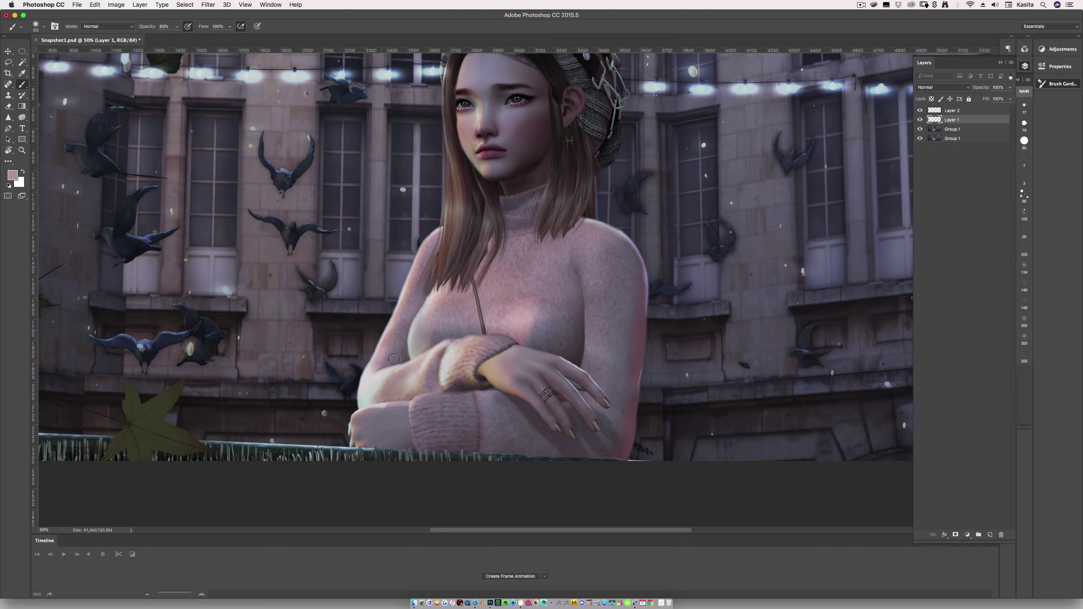
- Create a new layer above Layer 1 and paint dark shadows on the sleeve around the fingers
{"action": "scroll", "coordinate": [438, 374], "scroll_direction": "right", "scroll_amount": 3}
{"action": "scroll", "coordinate": [439, 374], "scroll_direction": "up", "scroll_amount": 1}
{"action": "left_click", "coordinate": [463, 302], "text": "alt"}
{"action": "key", "text": "super+shift+alt+n"}
{"action": "scroll", "coordinate": [480, 367], "scroll_direction": "up", "scroll_amount": 3}
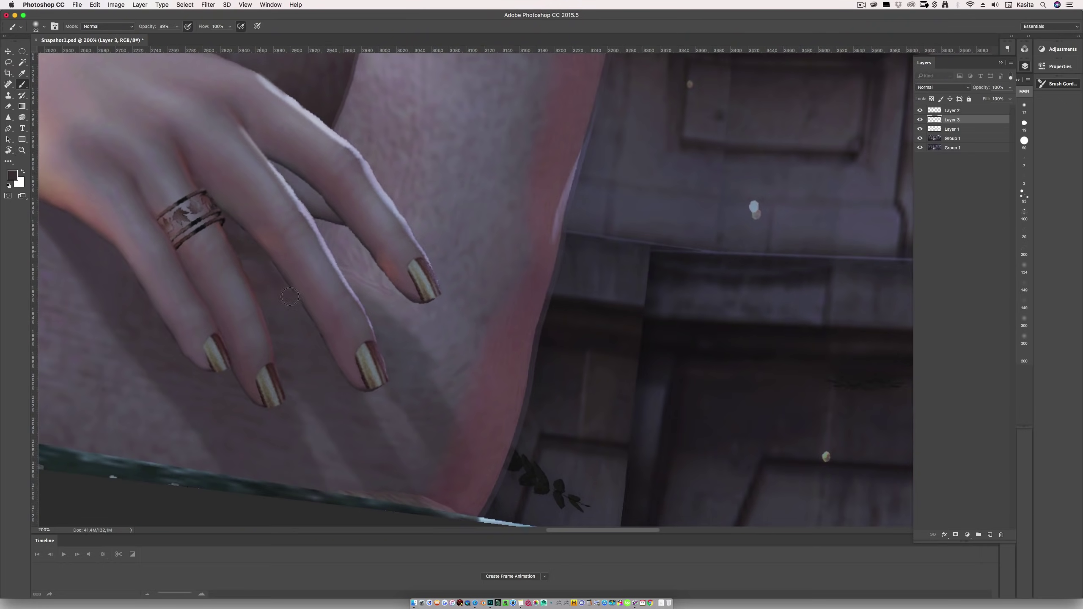
{"action": "key", "text": "e"}
{"action": "key", "text": "b"}
{"action": "left_click_drag", "start_coordinate": [303, 252], "coordinate": [284, 322]}
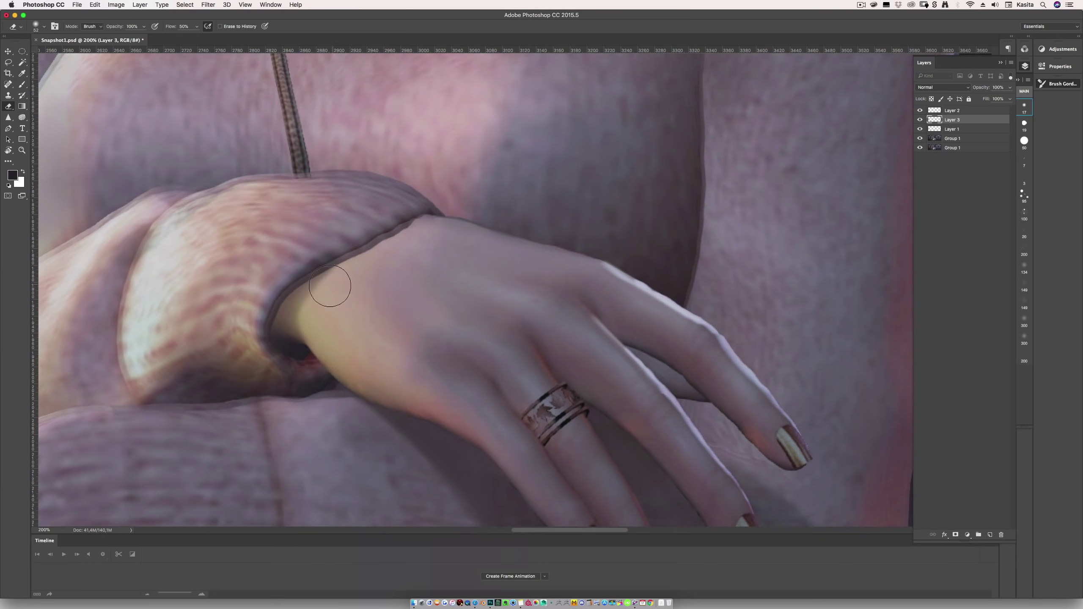
- Sample the sleeve's fold colour and touch up the crease beside the cuff on Layer 3
{"action": "left_click", "coordinate": [132, 252], "text": "alt"}
{"action": "key", "text": "d"}
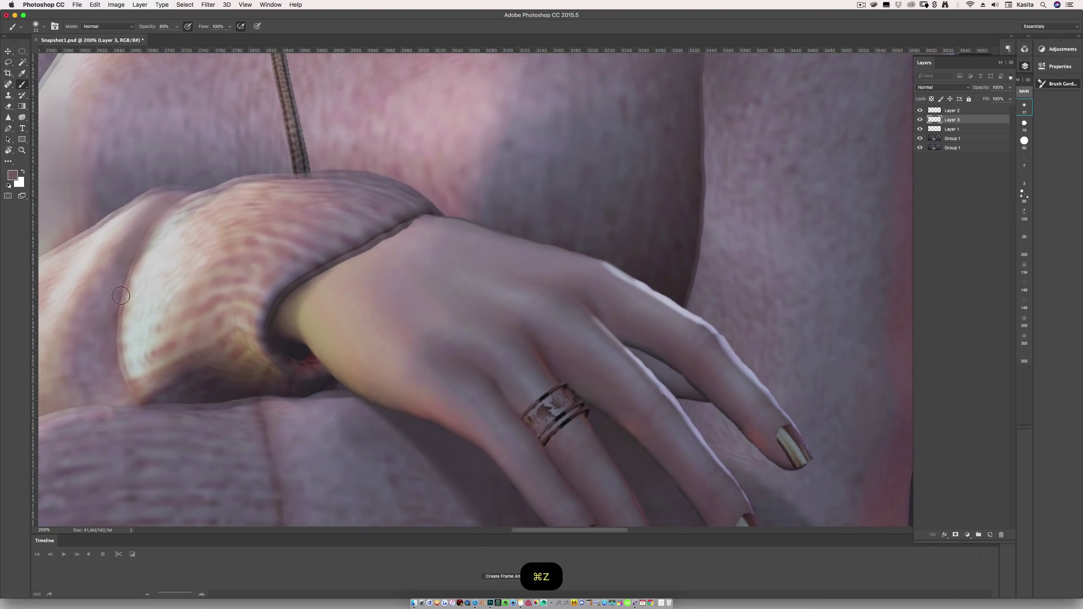
{"action": "key", "text": "z"}
{"action": "key", "text": "super+0"}
- Shade the turtleneck's upper edge beneath the hair on Layer 3, adjusting the soft brush size
{"action": "left_click", "coordinate": [523, 261]}
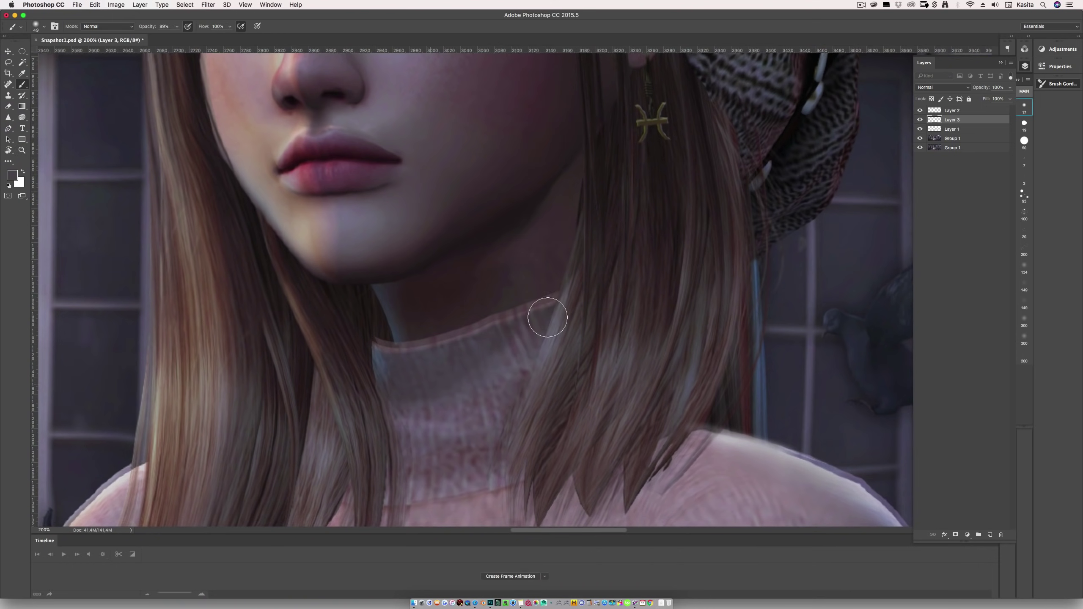
{"action": "key", "text": "e"}
{"action": "right_click", "coordinate": [527, 279]}
{"action": "key", "text": "Escape"}
{"action": "key", "text": "b"}
{"action": "right_click", "coordinate": [558, 226]}
{"action": "key", "text": "Escape"}
{"action": "right_click", "coordinate": [570, 253]}
{"action": "left_click", "coordinate": [597, 273]}
- Create a new layer above Layer 2 and test the scattered dot brush preset on the hair
{"action": "left_click", "coordinate": [989, 111]}
{"action": "key", "text": "super+shift+alt+n"}
{"action": "left_click", "coordinate": [1023, 196]}
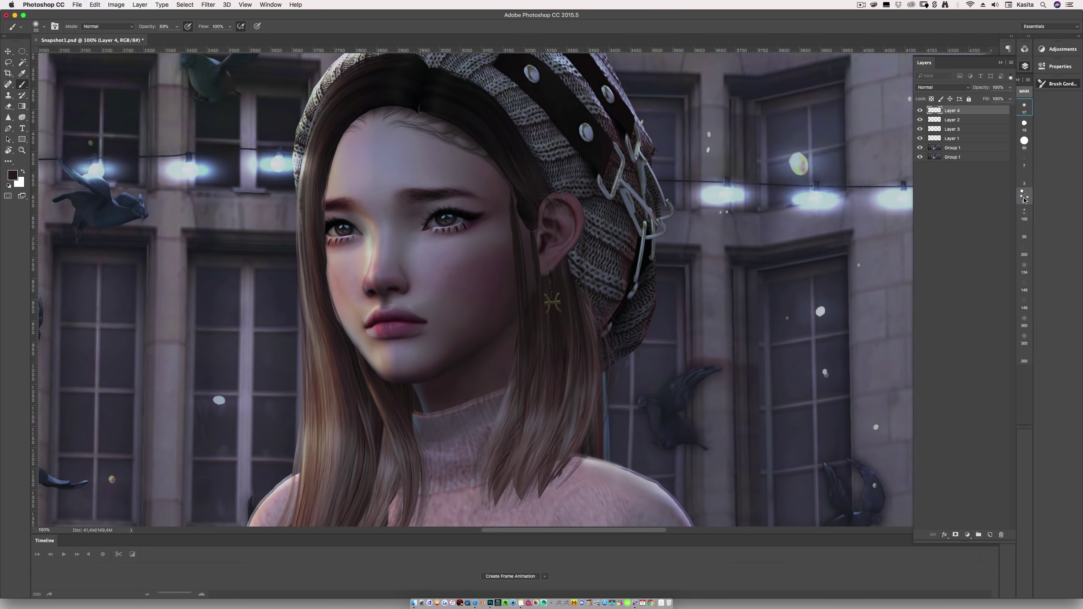
{"action": "right_click", "coordinate": [756, 233]}
{"action": "right_click", "coordinate": [525, 214]}
{"action": "key", "text": "Escape"}
{"action": "key", "text": "super+z"}
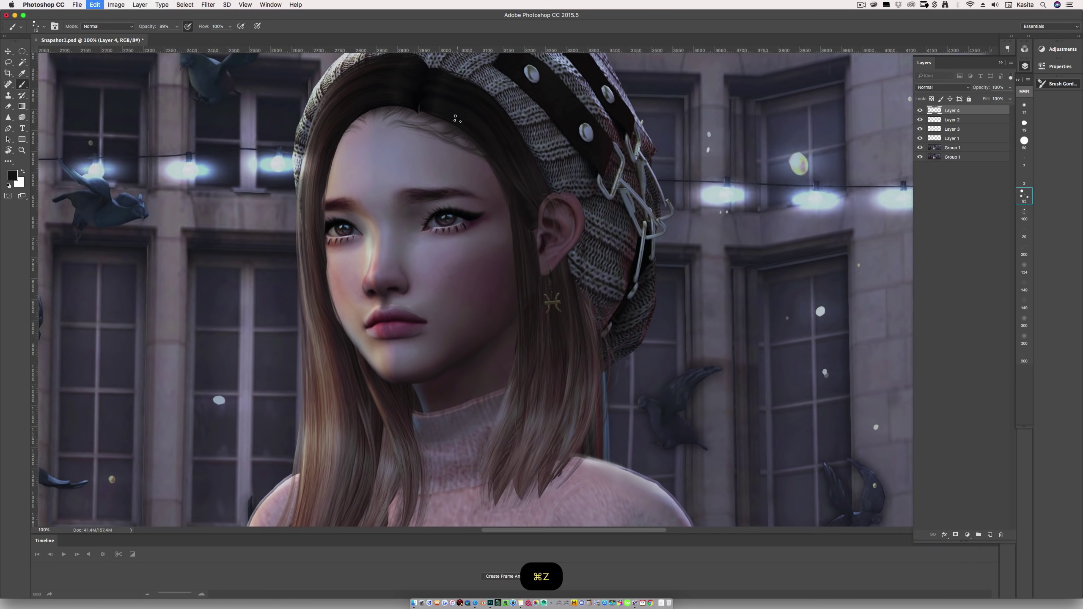
- Smooth the ear's shading on Layer 2 with skin tones sampled from the ear and a small soft brush
{"action": "scroll", "coordinate": [536, 231], "scroll_direction": "up", "scroll_amount": 3}
{"action": "key", "text": "alt+bracketleft"}
{"action": "left_click", "coordinate": [533, 261], "text": "alt"}
{"action": "left_click", "coordinate": [531, 302], "text": "alt"}
{"action": "left_click", "coordinate": [551, 287], "text": "alt"}
{"action": "left_click", "coordinate": [474, 294], "text": "alt"}
{"action": "scroll", "coordinate": [469, 299], "scroll_direction": "down", "scroll_amount": 2}
{"action": "left_click", "coordinate": [448, 276], "text": "alt"}
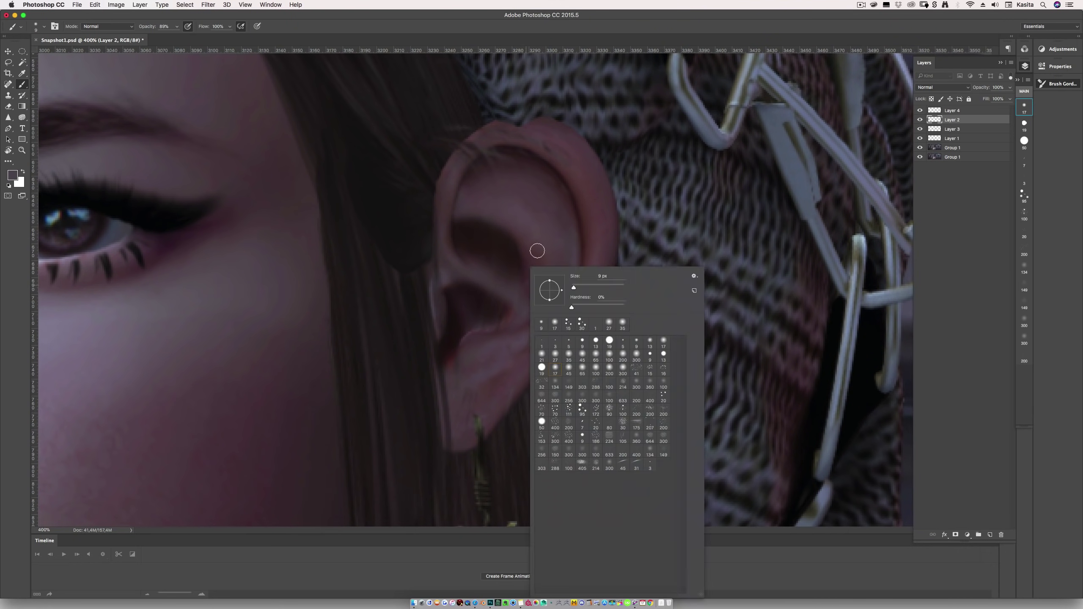
{"action": "key", "text": "alt"}
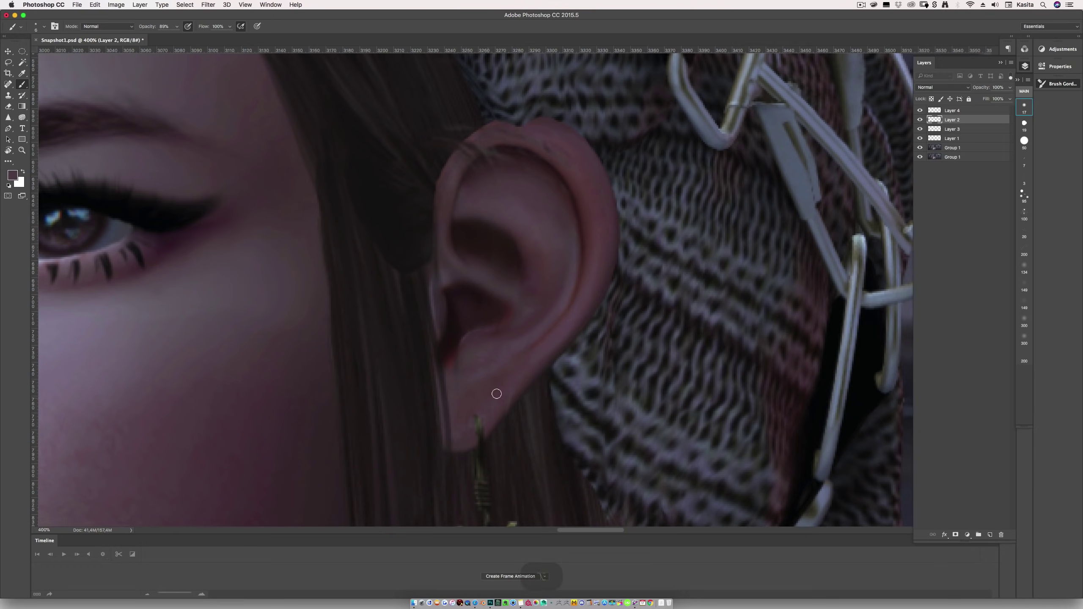
- Try hair strokes on Layer 4 with the scattered brush at different sizes
{"action": "scroll", "coordinate": [489, 387], "scroll_direction": "up", "scroll_amount": 2}
{"action": "key", "text": "r"}
{"action": "mouse_move", "coordinate": [471, 204]}
{"action": "left_mouse_down"}
{"action": "mouse_move", "coordinate": [416, 242]}
{"action": "mouse_move", "coordinate": [435, 293]}
{"action": "left_mouse_up"}
{"action": "key", "text": "bracketright"}
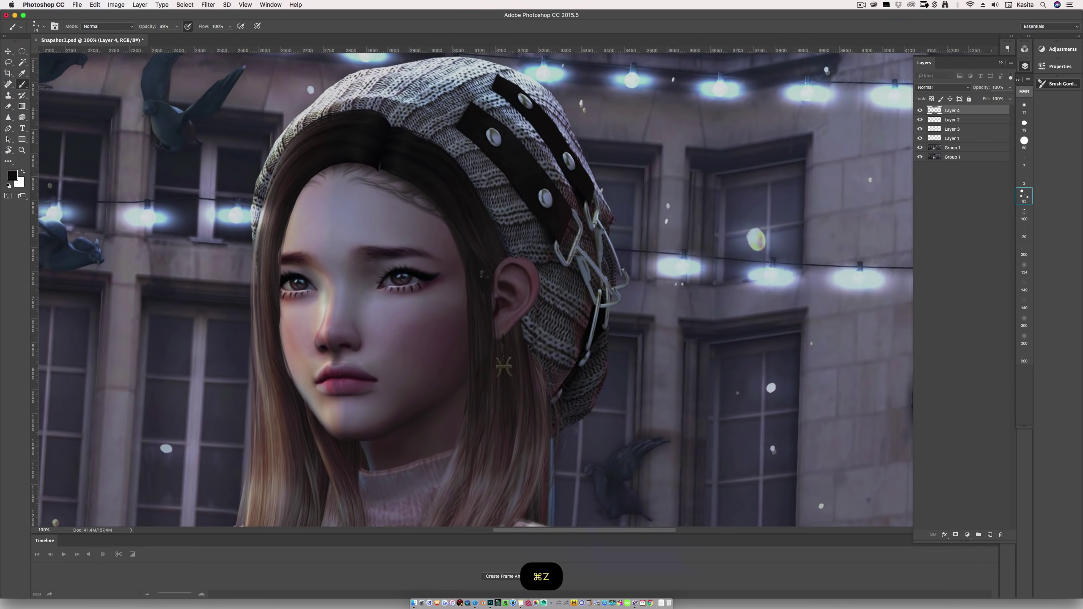
{"action": "key", "text": "bracketleft"}
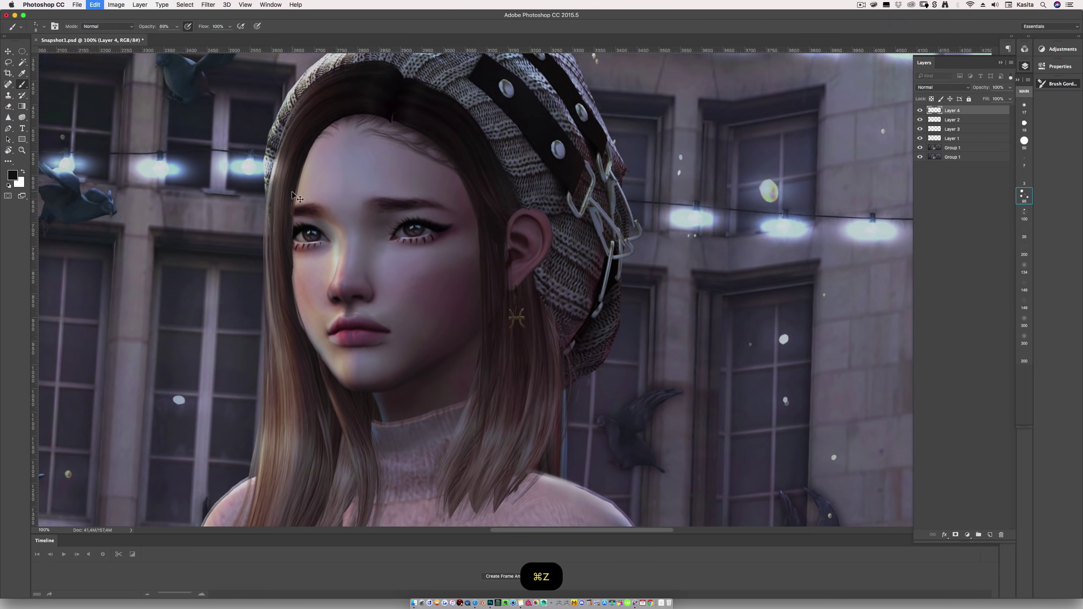
{"action": "scroll", "coordinate": [287, 274], "scroll_direction": "down", "scroll_amount": 2}
{"action": "scroll", "coordinate": [613, 162], "scroll_direction": "up", "scroll_amount": 3}
- Adjust the hair-strand brush and paint dark strands over the hair on Layer 4
{"action": "right_click", "coordinate": [614, 162]}
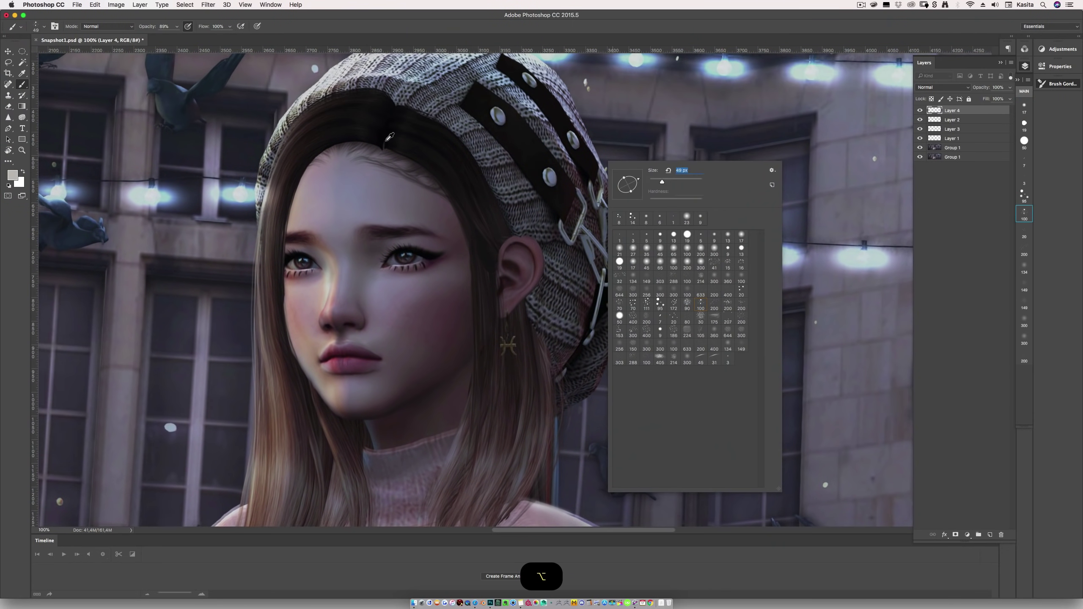
{"action": "double_click", "coordinate": [640, 239]}
{"action": "key", "text": "alt+super+z"}
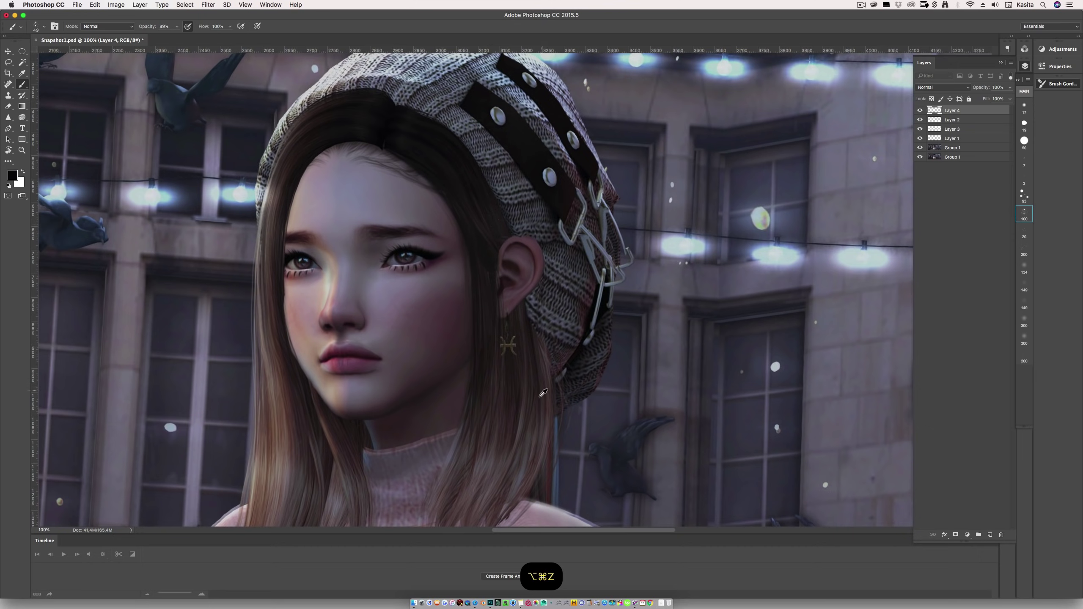
{"action": "scroll", "coordinate": [493, 271], "scroll_direction": "down", "scroll_amount": 1}
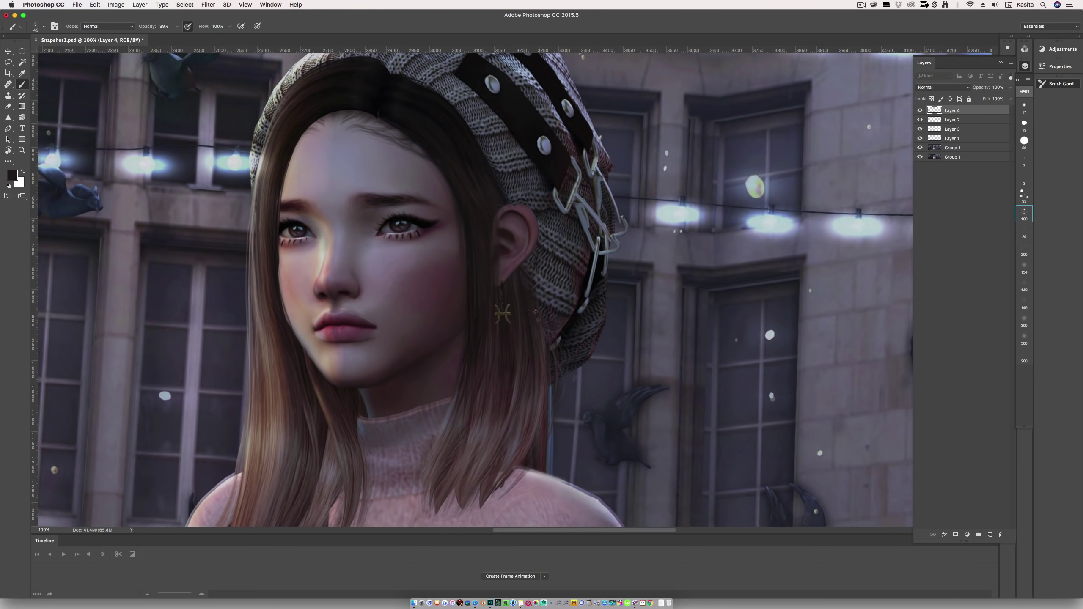
- Fit the whole image in view and create a new layer above Layer 4
{"action": "key", "text": "z"}
{"action": "key", "text": "super+0"}
{"action": "key", "text": "b"}
{"action": "key", "text": "alt+shift+super+n"}
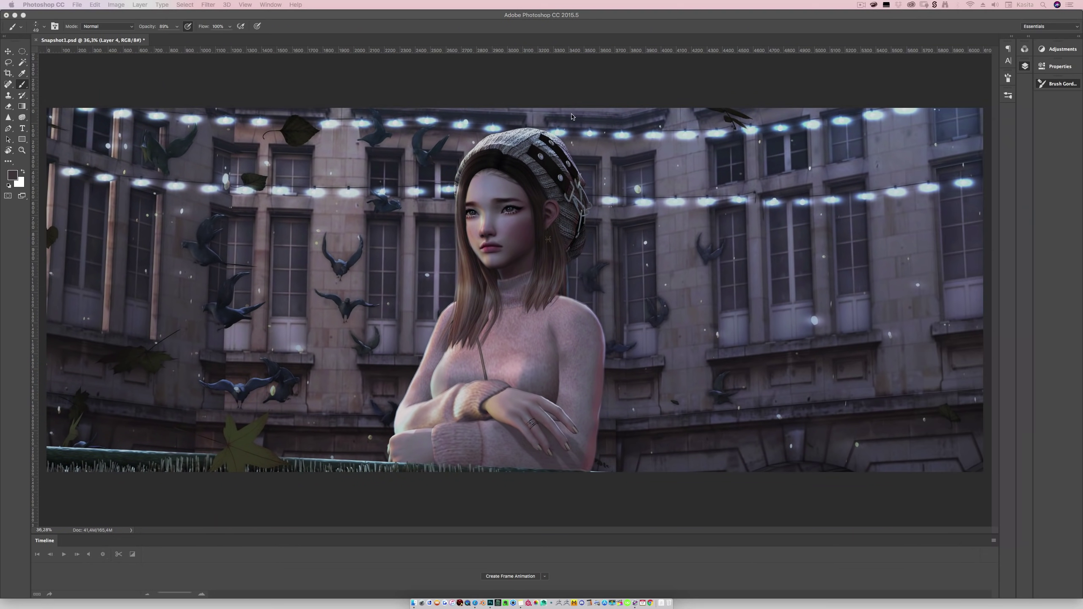
- Try shading the sleeve's outer edge on Layer 1 with the soft brush and undo the stroke
{"action": "left_click", "coordinate": [920, 141]}
{"action": "left_click", "coordinate": [952, 149]}
{"action": "mouse_move", "coordinate": [563, 346]}
{"action": "left_mouse_down"}
{"action": "mouse_move", "coordinate": [614, 346]}
{"action": "mouse_move", "coordinate": [604, 383]}
{"action": "left_mouse_up"}
{"action": "right_click", "coordinate": [604, 383]}
{"action": "key", "text": "super+z"}
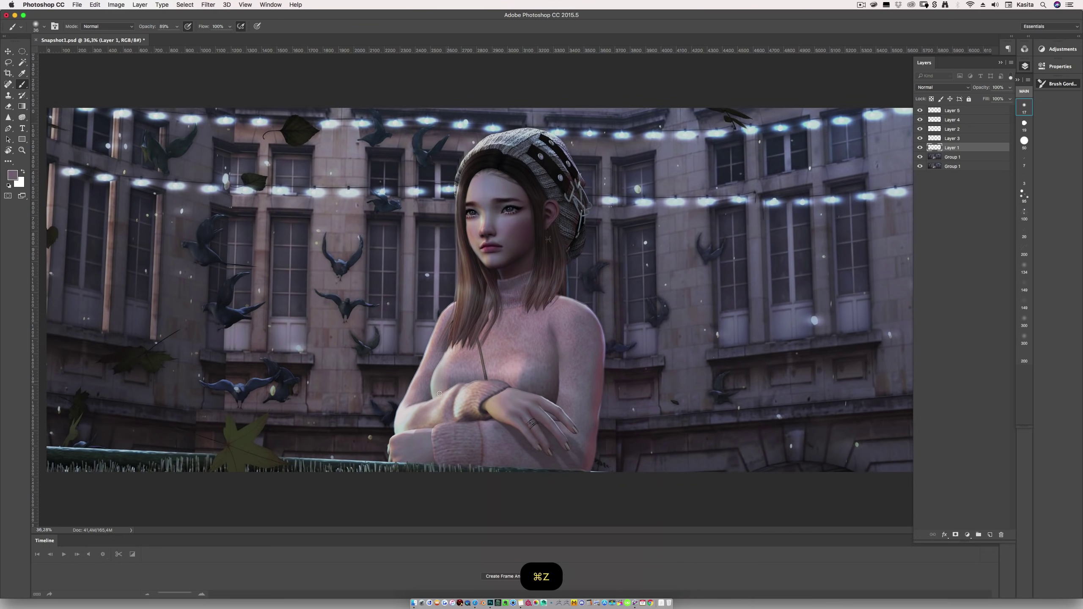
- Paint fine hair strands over the chest ends of the hair on Layer 5, using sampled hair colours
{"action": "key", "text": "alt+period"}
{"action": "key", "text": "super+1"}
{"action": "key", "text": "comma"}
{"action": "right_click", "coordinate": [584, 299]}
{"action": "key", "text": "Escape"}
{"action": "left_click", "coordinate": [614, 328], "text": "alt"}
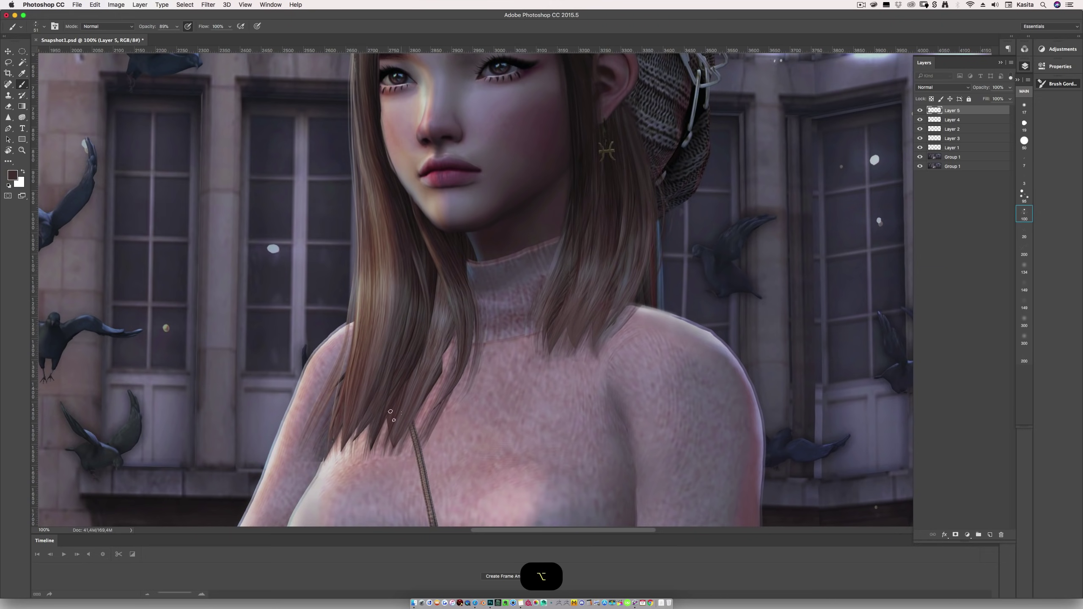
{"action": "left_click_drag", "start_coordinate": [383, 461], "coordinate": [448, 342]}
{"action": "left_click", "coordinate": [448, 337], "text": "alt"}
{"action": "left_click_drag", "start_coordinate": [451, 435], "coordinate": [410, 316]}
{"action": "left_click_drag", "start_coordinate": [341, 410], "coordinate": [361, 301]}
- Switch to Layer 3 with the soft brush and shade the sweater beneath the hair tips in a sampled tone
{"action": "scroll", "coordinate": [362, 302], "scroll_direction": "down", "scroll_amount": 3}
{"action": "key", "text": "alt+bracketleft"}
{"action": "key", "text": "alt+bracketleft"}
{"action": "key", "text": "alt+bracketleft"}
{"action": "key", "text": "shift+comma"}
{"action": "left_click", "coordinate": [319, 442], "text": "alt"}
- Return to Layer 5 and paint more long strands beside the face with the hair-strand brush
{"action": "key", "text": "alt+bracketright"}
{"action": "key", "text": "alt+bracketright"}
{"action": "key", "text": "alt+bracketright"}
{"action": "left_click", "coordinate": [393, 268], "text": "alt"}
{"action": "right_click", "coordinate": [392, 266]}
{"action": "double_click", "coordinate": [532, 337]}
{"action": "key", "text": "period"}
{"action": "left_click_drag", "start_coordinate": [485, 215], "coordinate": [454, 338]}
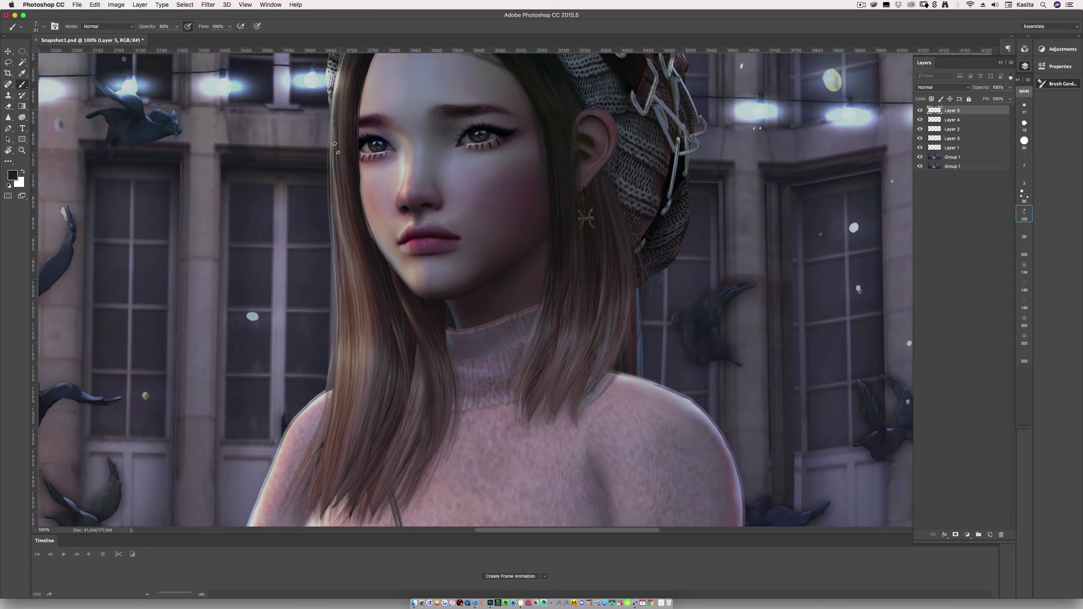
- Sample new strand colours, undo the last hair stroke and set the brush opacity to 42%
{"action": "left_click", "coordinate": [455, 337], "text": "alt"}
{"action": "left_click", "coordinate": [399, 149], "text": "alt"}
{"action": "key", "text": "super+z"}
{"action": "key", "text": "4"}
{"action": "key", "text": "2"}
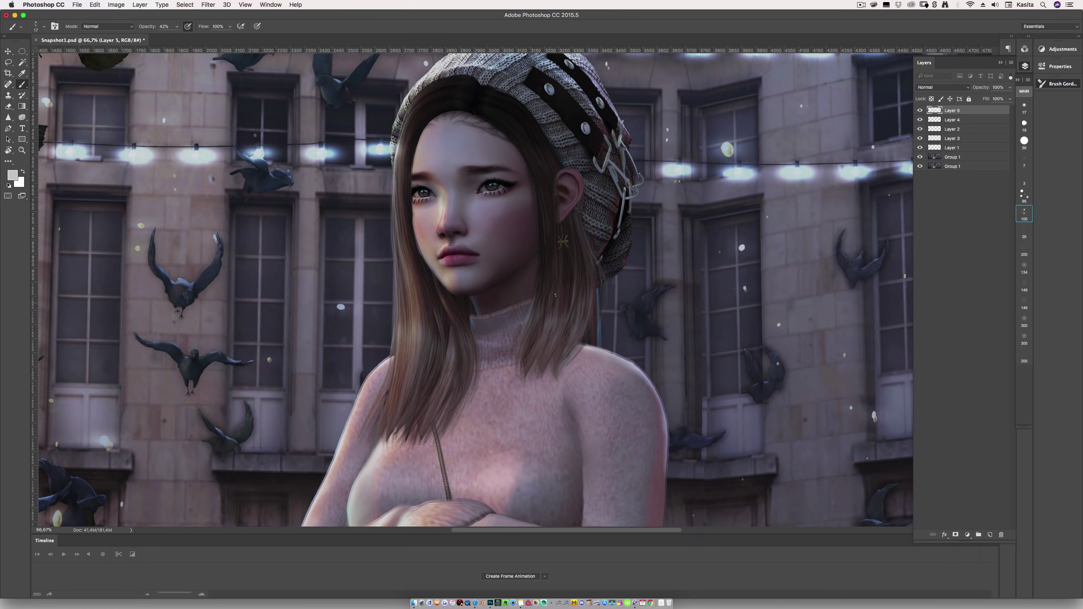
- Enlarge the hair-strand brush, switch to Layer 4 and set the brush opacity to 80%
{"action": "right_click", "coordinate": [507, 116]}
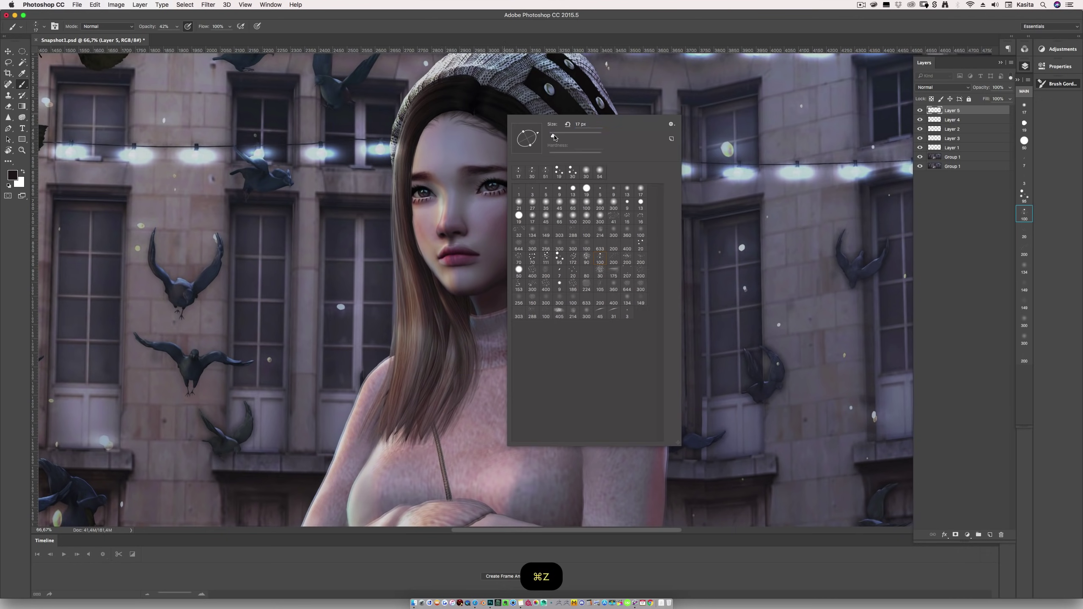
{"action": "right_click", "coordinate": [570, 139]}
{"action": "key", "text": "alt+bracketleft"}
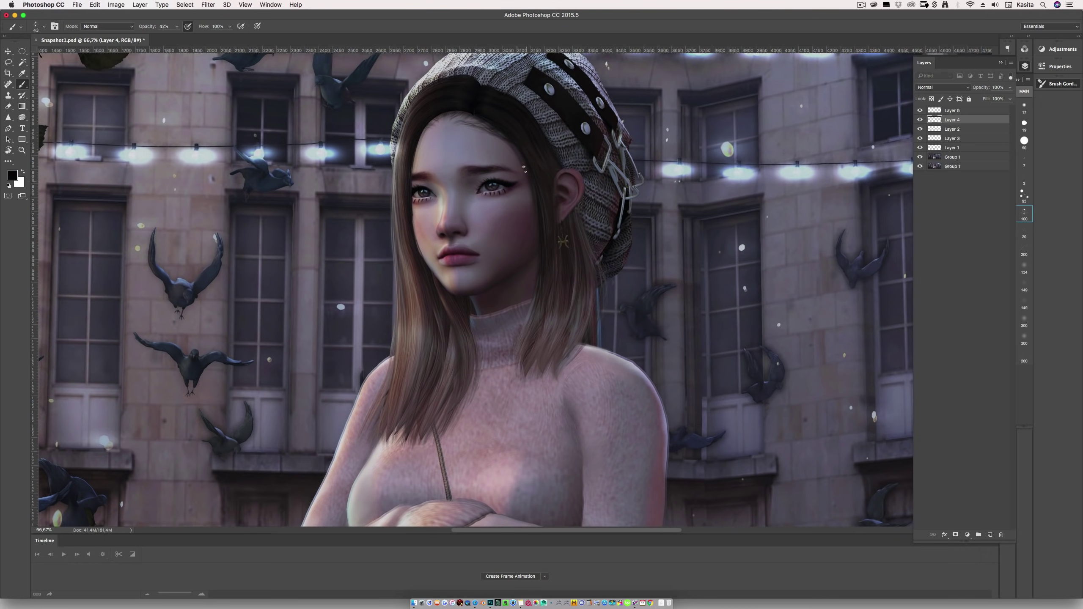
{"action": "key", "text": "8"}
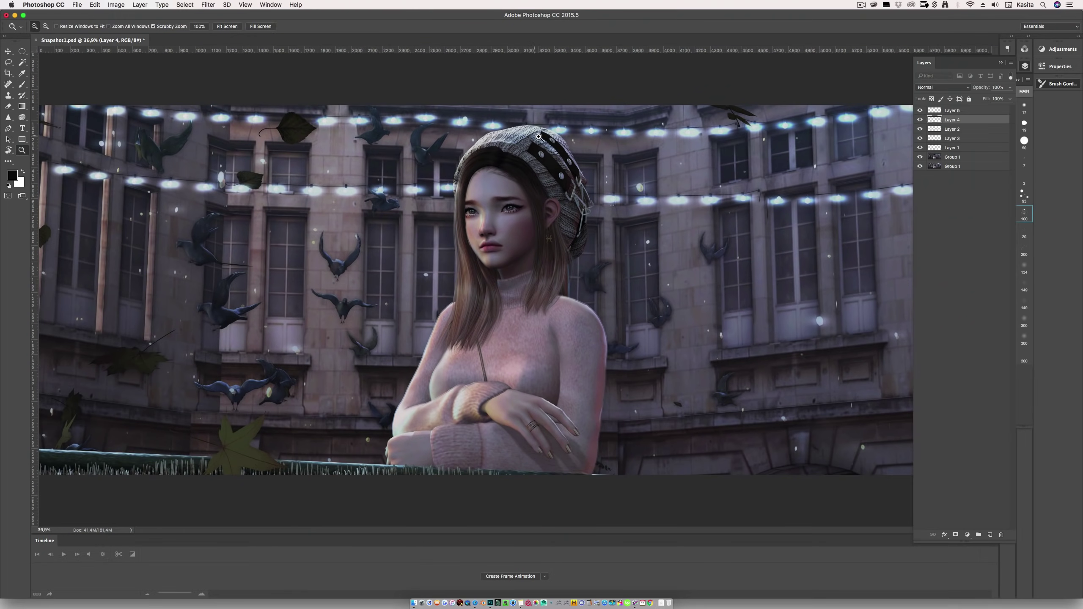
- Try dark hair strokes near the hairline with another strand brush and undo the last one
{"action": "scroll", "coordinate": [540, 168], "scroll_direction": "up", "scroll_amount": 4}
{"action": "key", "text": "b"}
{"action": "key", "text": "comma"}
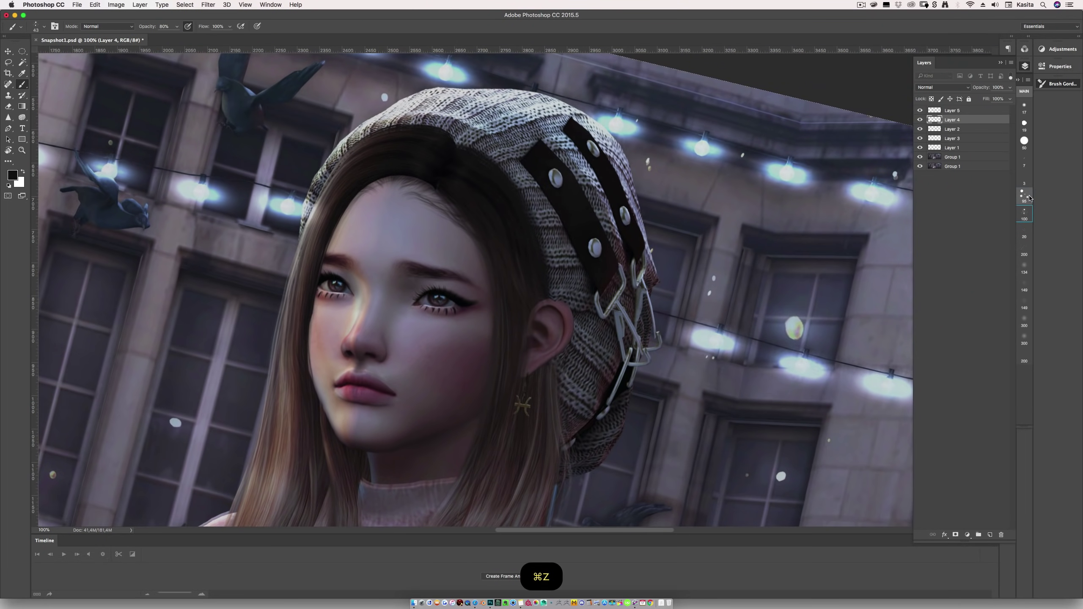
{"action": "right_click", "coordinate": [467, 149]}
{"action": "key", "text": "cmd+z"}
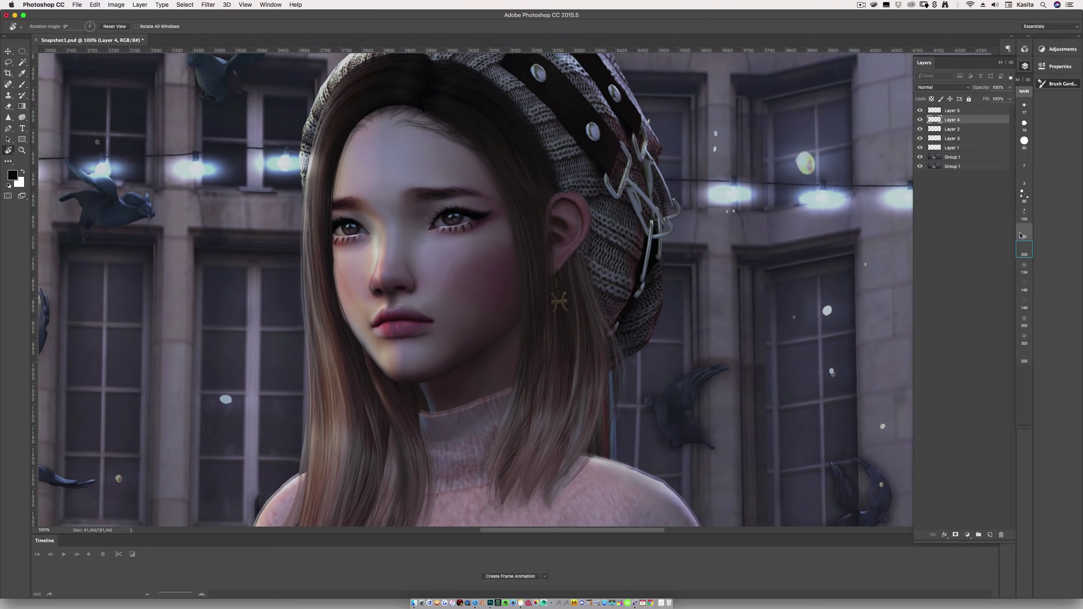
- Add loose strands to the hair on Layer 4, then darken the hairline with a black soft brush
{"action": "scroll", "coordinate": [473, 290], "scroll_direction": "down", "scroll_amount": 5}
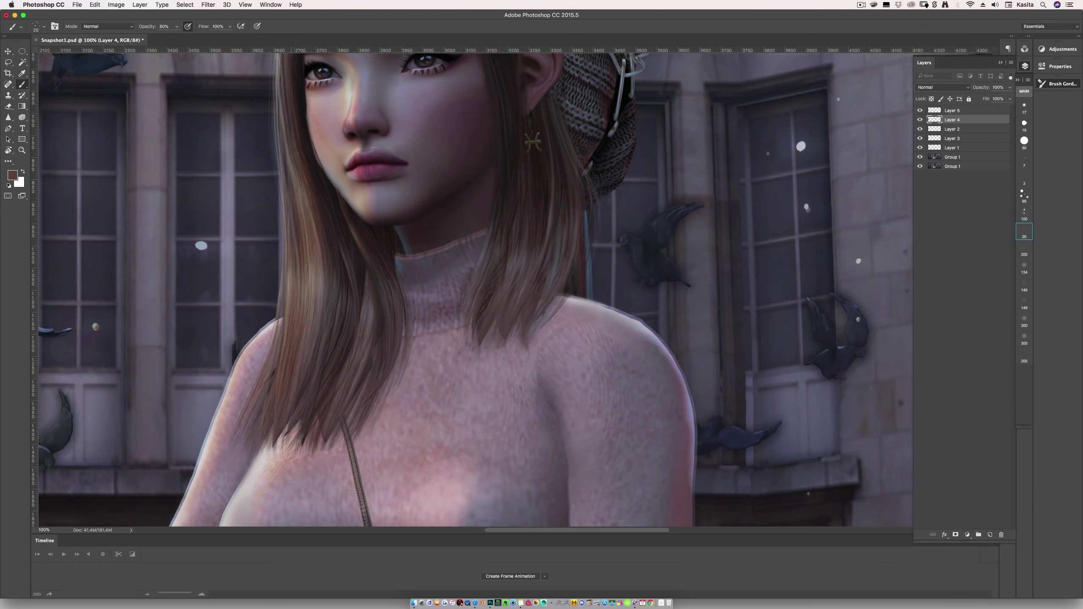
{"action": "scroll", "coordinate": [508, 338], "scroll_direction": "up", "scroll_amount": 3}
{"action": "key", "text": "d"}
{"action": "scroll", "coordinate": [432, 110], "scroll_direction": "up", "scroll_amount": 2}
{"action": "right_click", "coordinate": [427, 102]}
{"action": "key", "text": "Return"}
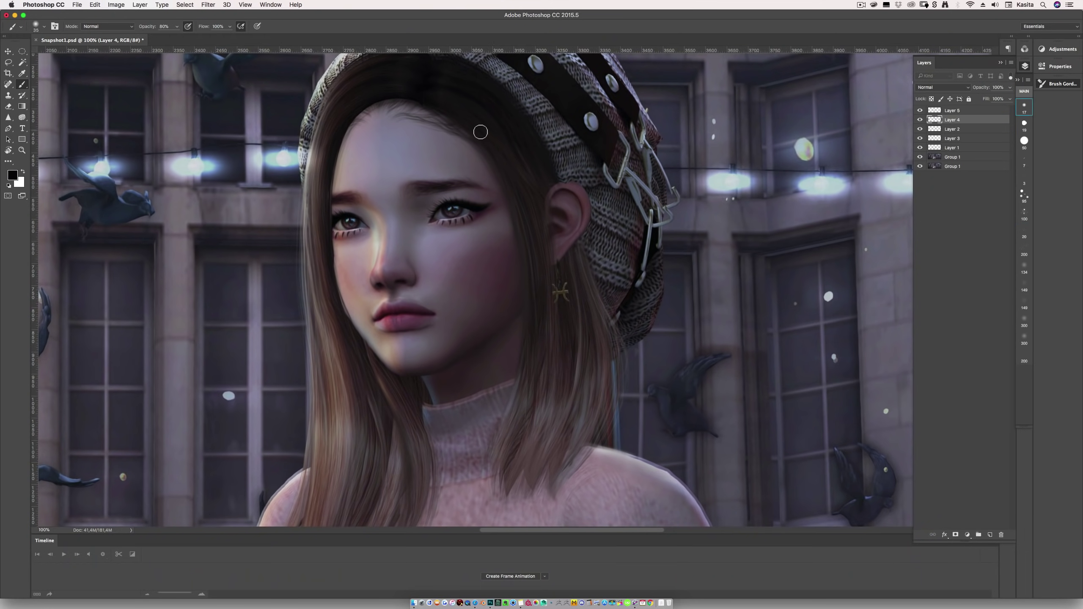
- Touch up the ear's upper edge on Layer 2 with a 7 px soft brush and a sampled tone
{"action": "scroll", "coordinate": [416, 242], "scroll_direction": "up", "scroll_amount": 3}
{"action": "key", "text": "alt+bracketleft"}
{"action": "key", "text": "bracketleft"}
{"action": "key", "text": "bracketleft"}
{"action": "right_click", "coordinate": [431, 303]}
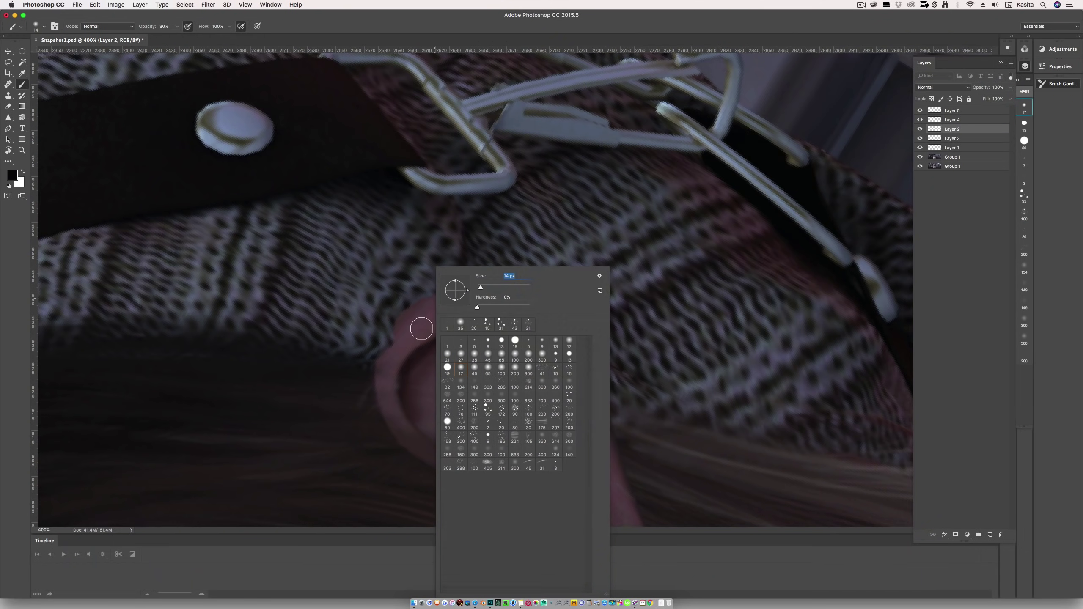
{"action": "type", "text": "7"}
{"action": "key", "text": "Return"}
{"action": "left_click", "coordinate": [394, 333], "text": "alt"}
- Paint stray strands around the hair and hat edge on Layer 5 with the 20 px strand brush and sampled colours
{"action": "key", "text": "super+1"}
{"action": "key", "text": "alt+period"}
{"action": "left_click", "coordinate": [1024, 233]}
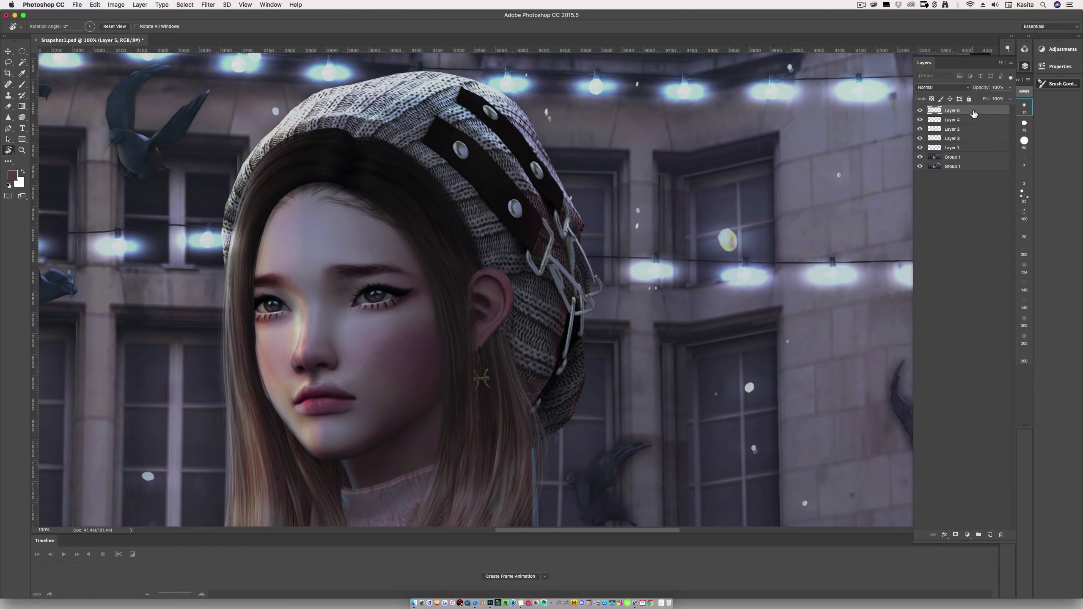
{"action": "left_click", "coordinate": [425, 148], "text": "alt"}
{"action": "left_click_drag", "start_coordinate": [450, 256], "coordinate": [525, 174]}
{"action": "left_click", "coordinate": [273, 167], "text": "alt"}
{"action": "key", "text": "super+0"}
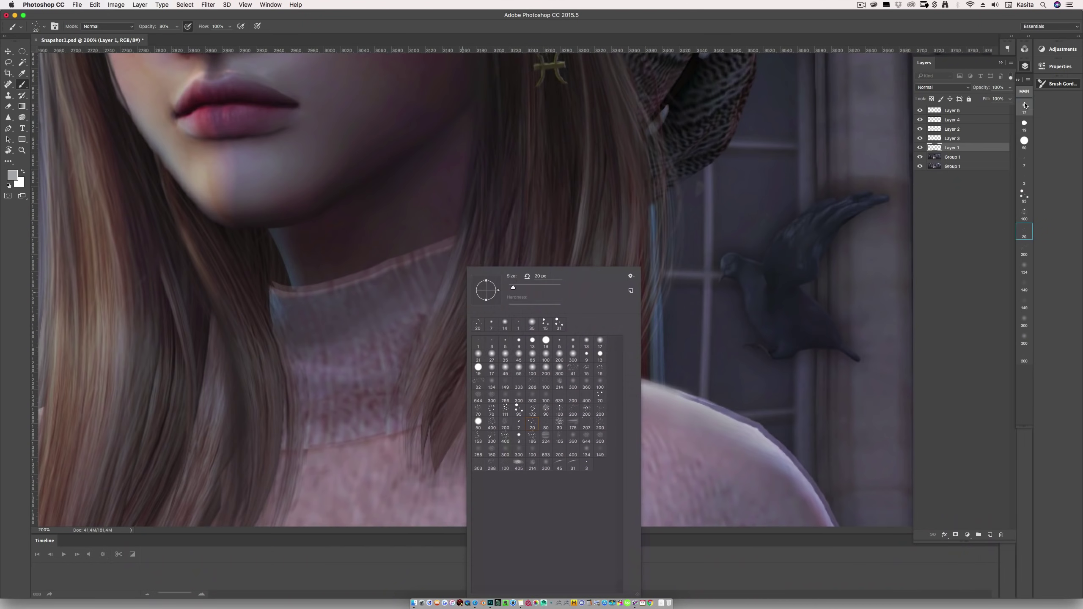
- Add strands to the hair ends over the sweater on Layer 4 with a strand brush, undoing the last stroke
{"action": "key", "text": "Escape"}
{"action": "right_click", "coordinate": [480, 240]}
{"action": "key", "text": "super+z"}
{"action": "right_click", "coordinate": [595, 237]}
{"action": "double_click", "coordinate": [698, 285]}
{"action": "key", "text": "bracketleft"}
{"action": "key", "text": "super+z"}
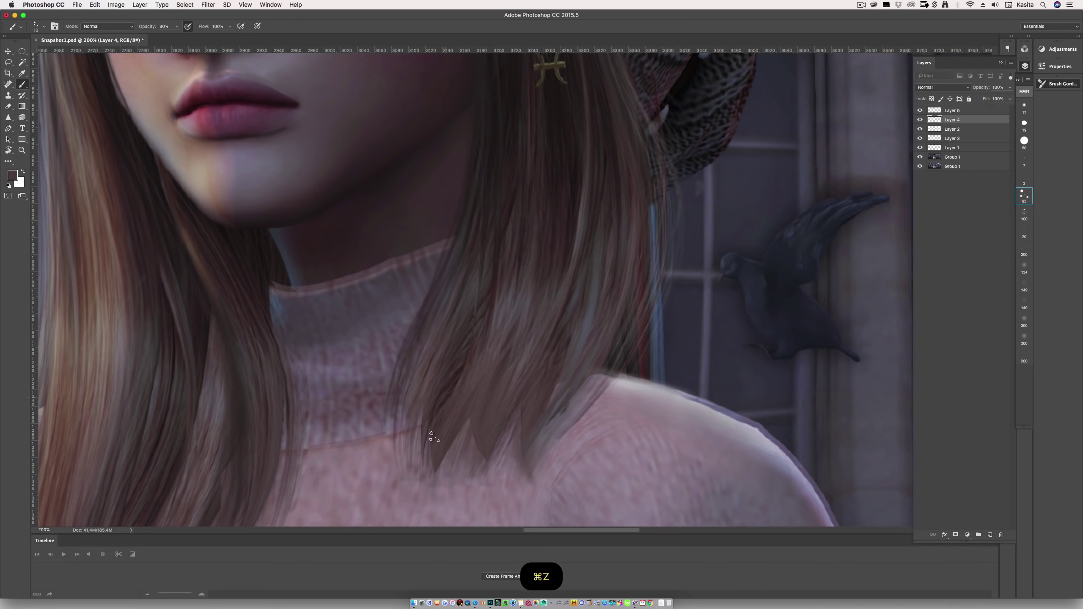
- Try a different brush preset around the girl's hair on Layer 4 and undo the last stroke
{"action": "scroll", "coordinate": [552, 274], "scroll_direction": "down", "scroll_amount": 3}
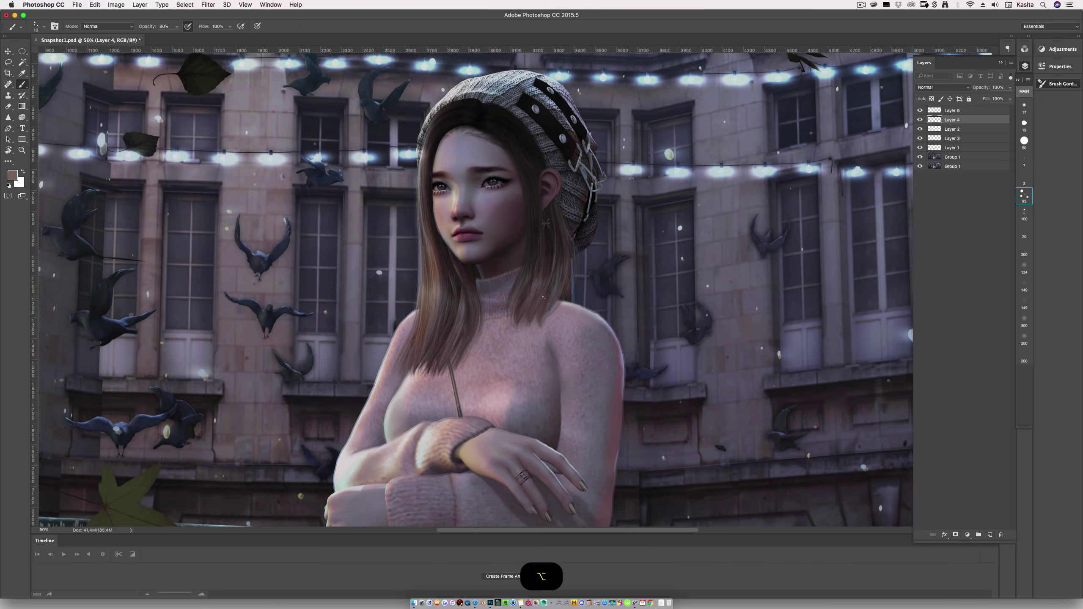
{"action": "right_click", "coordinate": [554, 230]}
{"action": "double_click", "coordinate": [683, 341]}
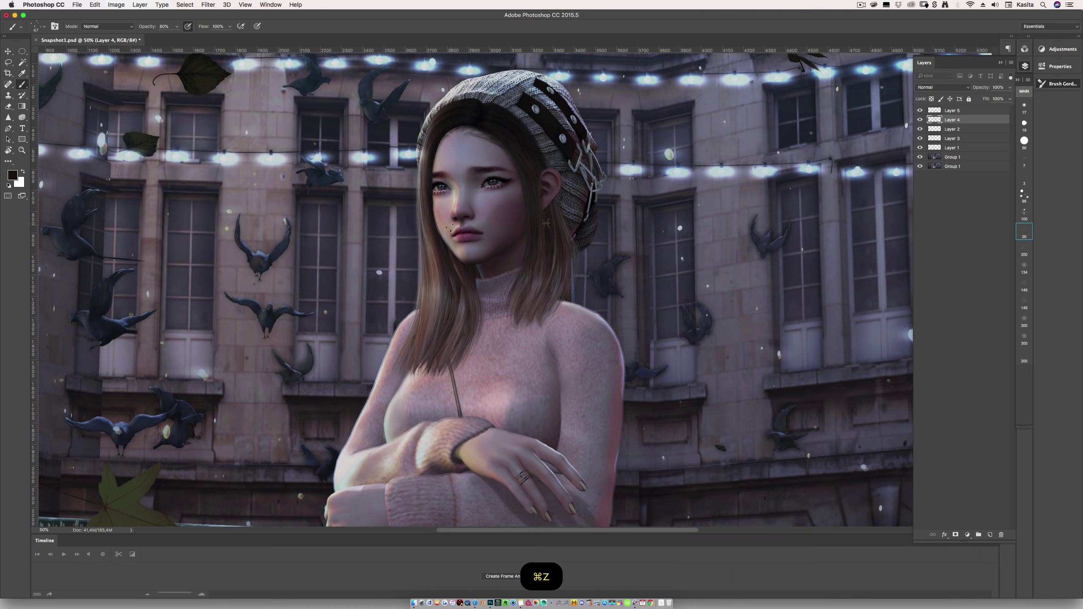
{"action": "key", "text": "z"}
{"action": "scroll", "coordinate": [902, 127], "scroll_direction": "down", "scroll_amount": 2}
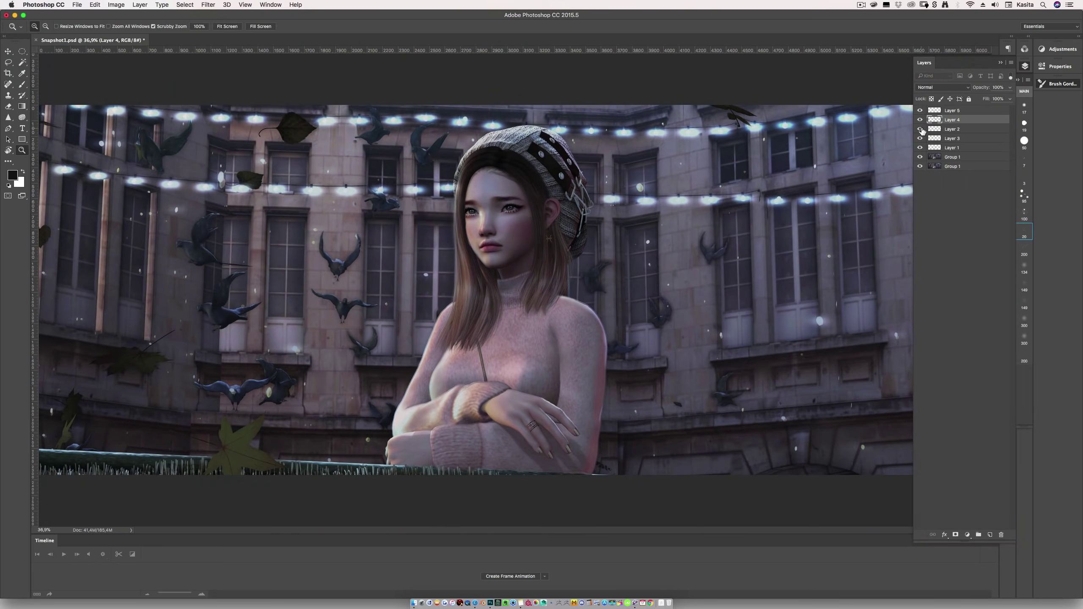
- Create a new layer directly above the upper Group 1 layer and paint fine lashes on the eyes with a sampled dark tone
{"action": "left_click", "coordinate": [938, 157]}
{"action": "left_click", "coordinate": [990, 535]}
{"action": "key", "text": "super+plus"}
{"action": "key", "text": "super+plus"}
{"action": "key", "text": "super+plus"}
{"action": "key", "text": "super+plus"}
{"action": "key", "text": "super+plus"}
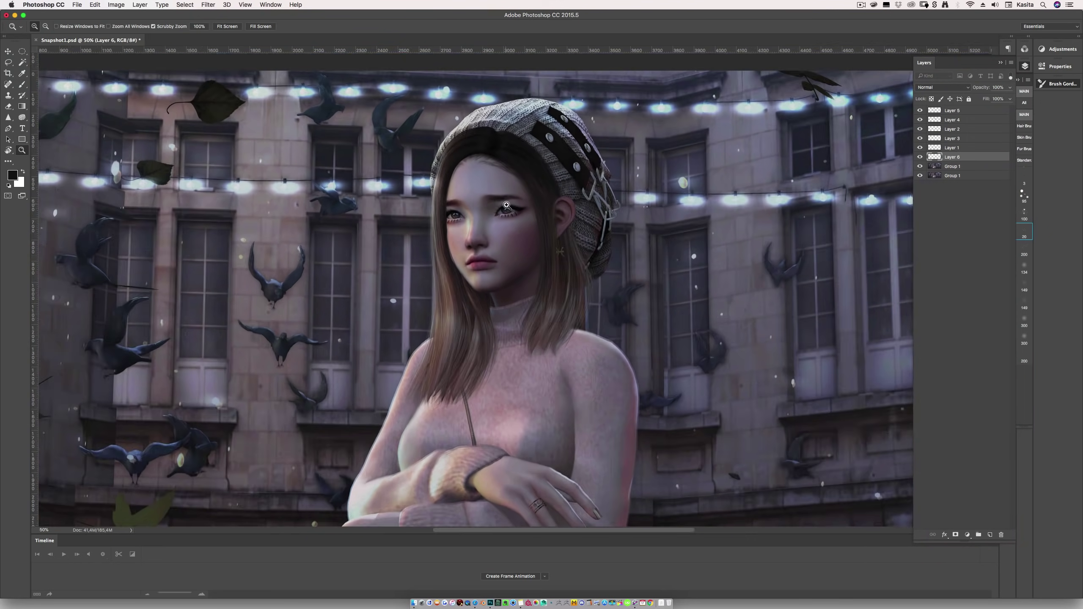
{"action": "key", "text": "r"}
{"action": "left_click_drag", "start_coordinate": [580, 113], "coordinate": [245, 99]}
{"action": "key", "text": "b"}
{"action": "key", "text": "alt"}
{"action": "left_click", "coordinate": [287, 140], "text": "alt"}
{"action": "key", "text": "z"}
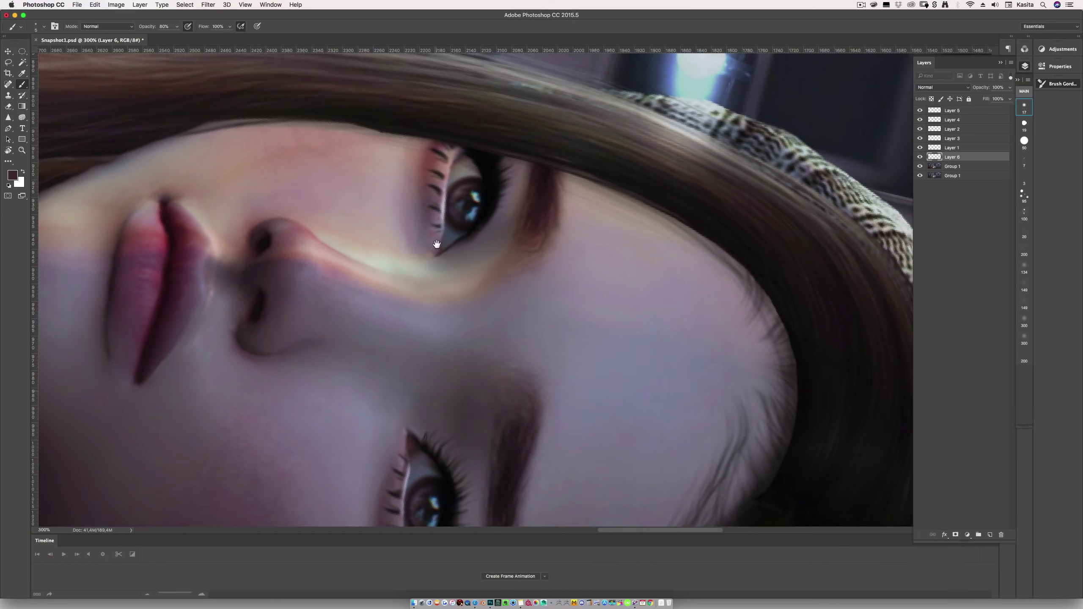
- Group the retouch layers from Layer 5 down to Layer 6, and compare the portrait with the group hidden and shown
{"action": "key", "text": "super+0"}
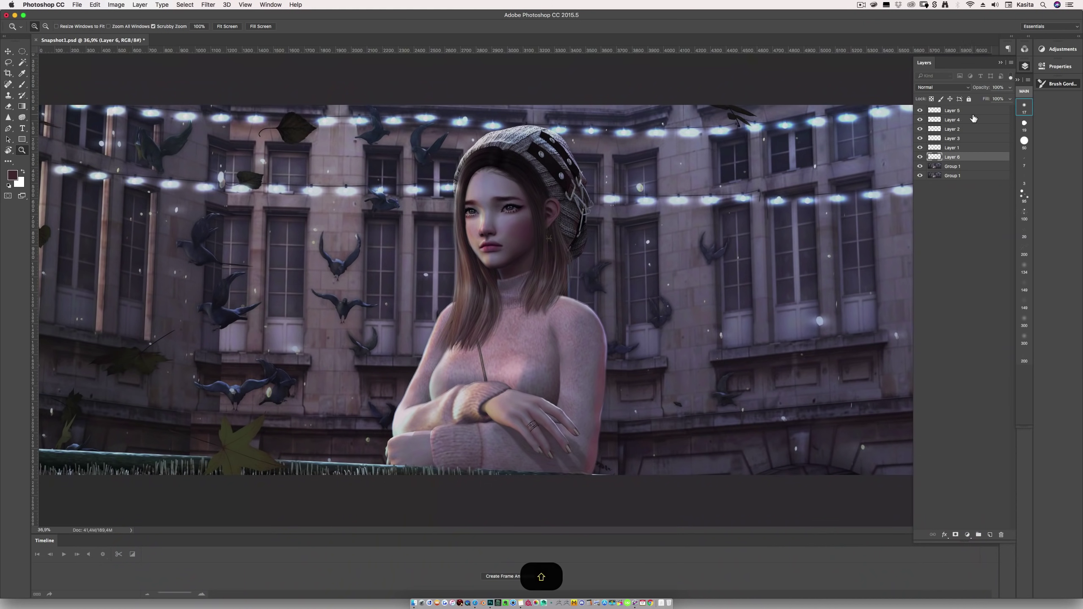
{"action": "left_click", "coordinate": [973, 118], "text": "shift"}
{"action": "key", "text": "super+g"}
{"action": "key", "text": "v"}
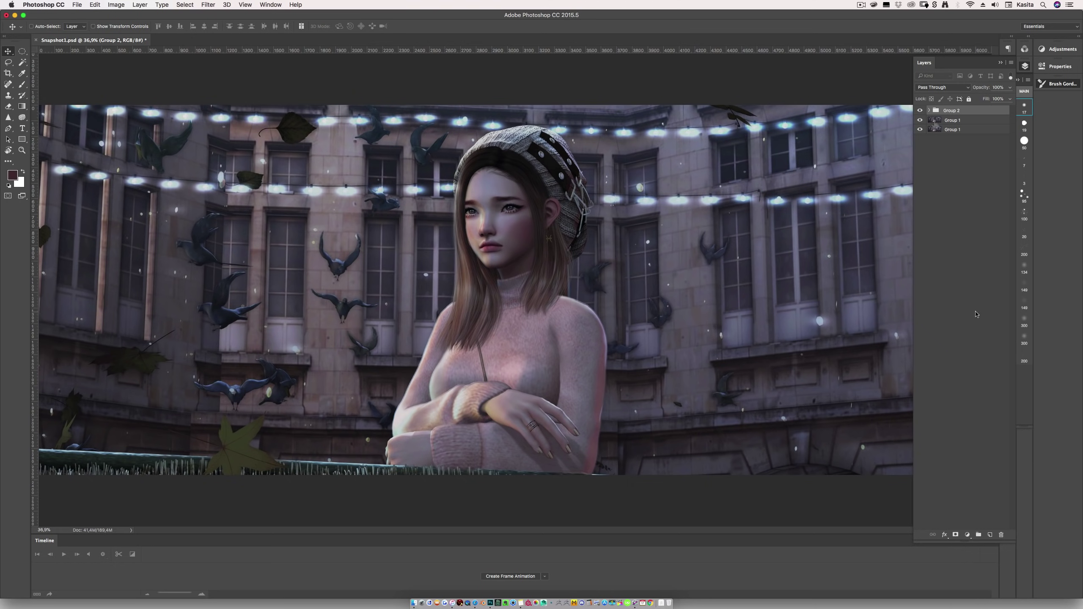
{"action": "left_click", "coordinate": [920, 111]}
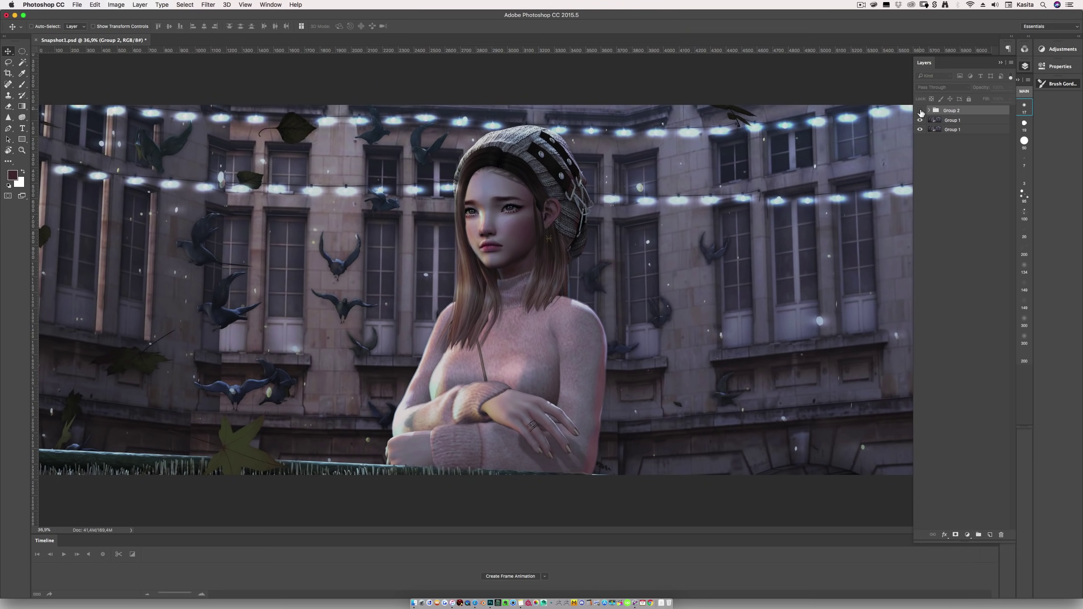
{"action": "left_click", "coordinate": [921, 111]}
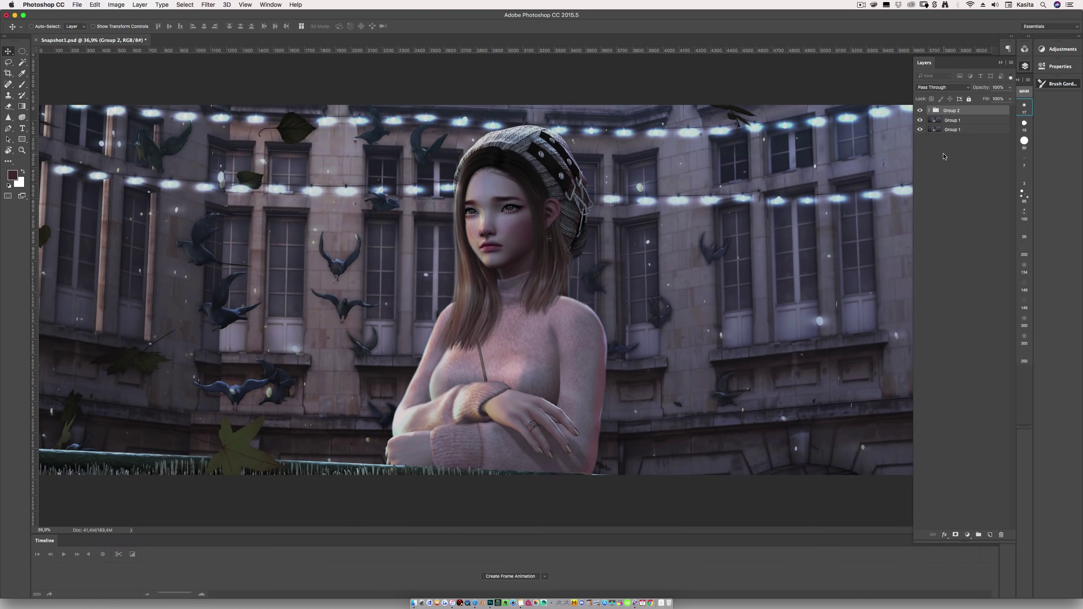
- Create a new layer above Group 2 and trace the face contour with the Pen tool from the far temple around the chin to the ear
{"action": "left_click", "coordinate": [990, 535]}
{"action": "double_click", "coordinate": [21, 150]}
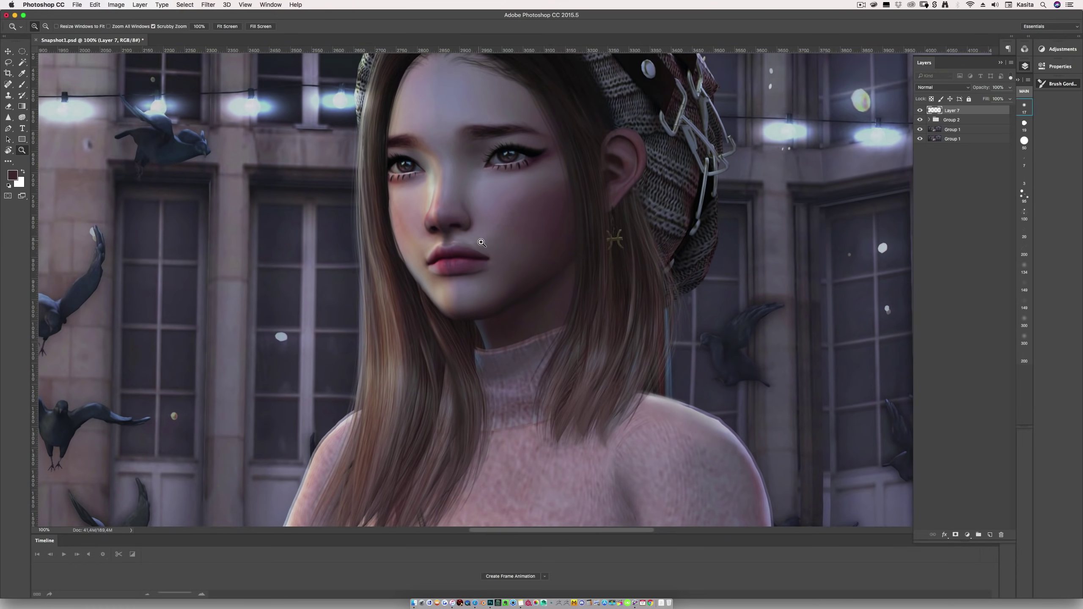
{"action": "left_click", "coordinate": [473, 240]}
{"action": "left_click", "coordinate": [8, 128]}
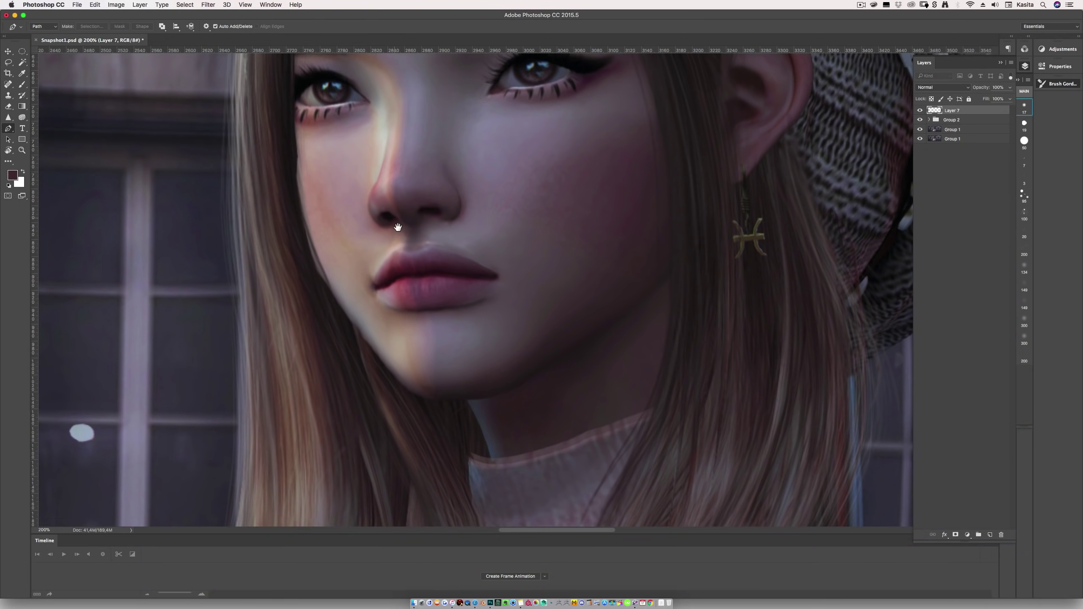
{"action": "scroll", "coordinate": [388, 235], "scroll_direction": "up", "scroll_amount": 3}
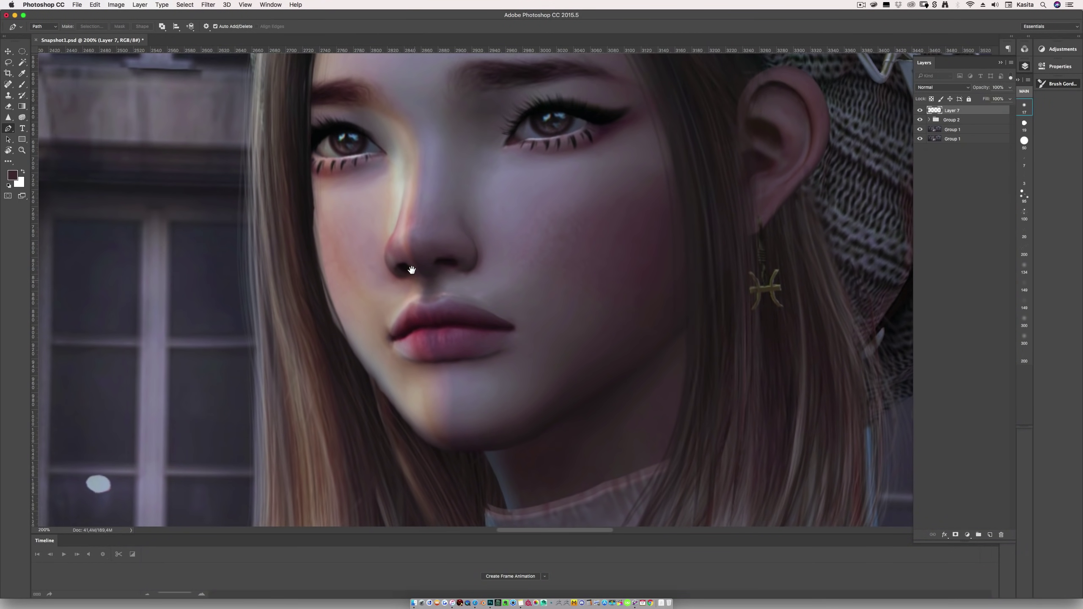
{"action": "left_click", "coordinate": [296, 134]}
{"action": "left_click_drag", "start_coordinate": [358, 342], "coordinate": [417, 443]}
{"action": "key", "text": "super+z"}
{"action": "key", "text": "super+z"}
{"action": "left_click_drag", "start_coordinate": [313, 264], "coordinate": [324, 308]}
{"action": "left_click_drag", "start_coordinate": [377, 381], "coordinate": [400, 420]}
{"action": "left_click_drag", "start_coordinate": [475, 451], "coordinate": [582, 408]}
{"action": "left_click_drag", "start_coordinate": [722, 280], "coordinate": [737, 234]}
{"action": "scroll", "coordinate": [708, 125], "scroll_direction": "up", "scroll_amount": 3}
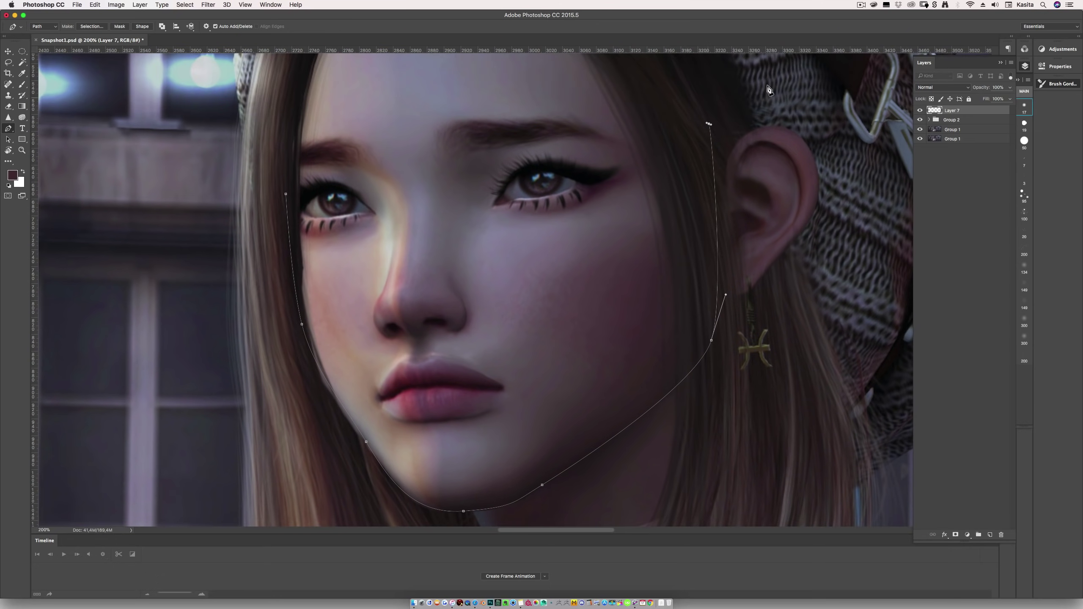
- Continue the path loosely around the hat edge, hair and neck and close it at the temple
{"action": "scroll", "coordinate": [811, 119], "scroll_direction": "down", "scroll_amount": 5}
{"action": "left_click", "coordinate": [887, 174]}
{"action": "left_click", "coordinate": [725, 496]}
{"action": "scroll", "coordinate": [516, 380], "scroll_direction": "down", "scroll_amount": 3}
{"action": "left_click", "coordinate": [574, 503]}
{"action": "left_click", "coordinate": [321, 479]}
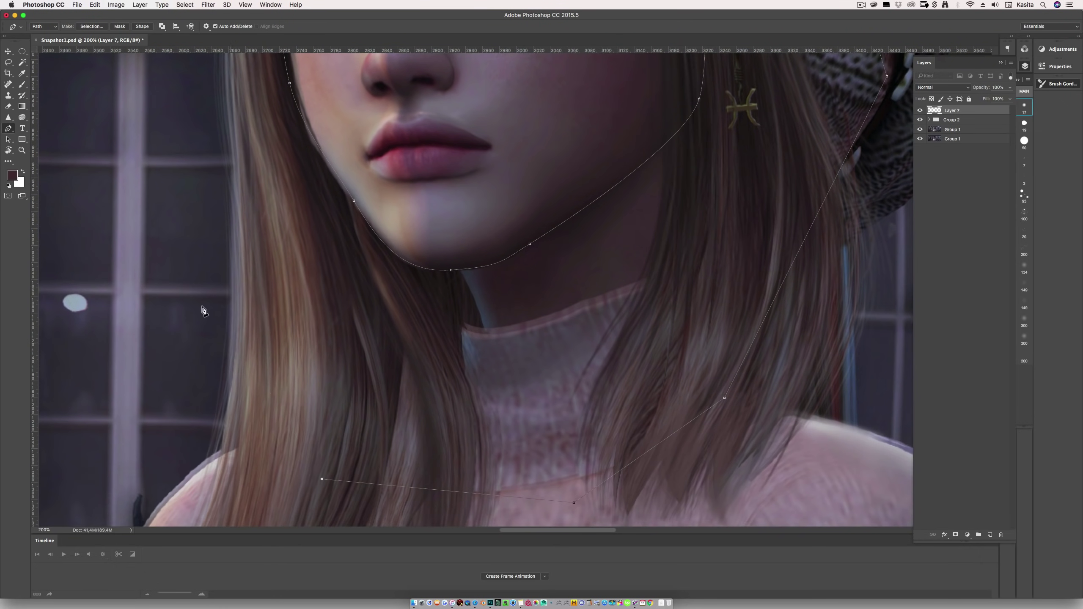
{"action": "scroll", "coordinate": [294, 448], "scroll_direction": "up", "scroll_amount": 5}
{"action": "left_click", "coordinate": [205, 462]}
{"action": "left_click", "coordinate": [219, 116]}
{"action": "left_click", "coordinate": [269, 85]}
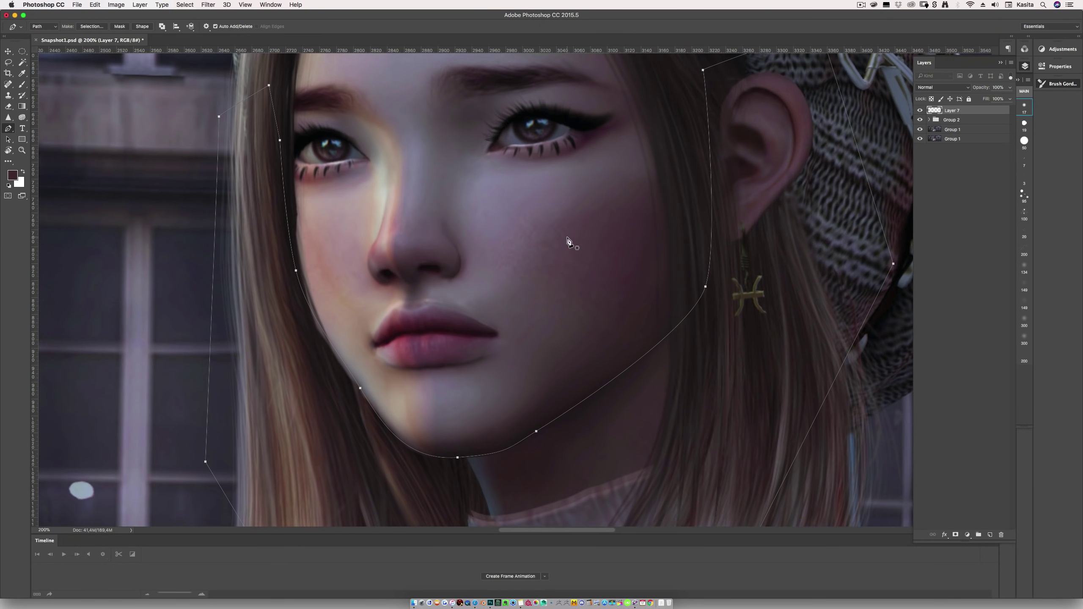
- Convert the path to a new anti-aliased selection with a 0-pixel feather and hide the selection outline
{"action": "right_click", "coordinate": [277, 184]}
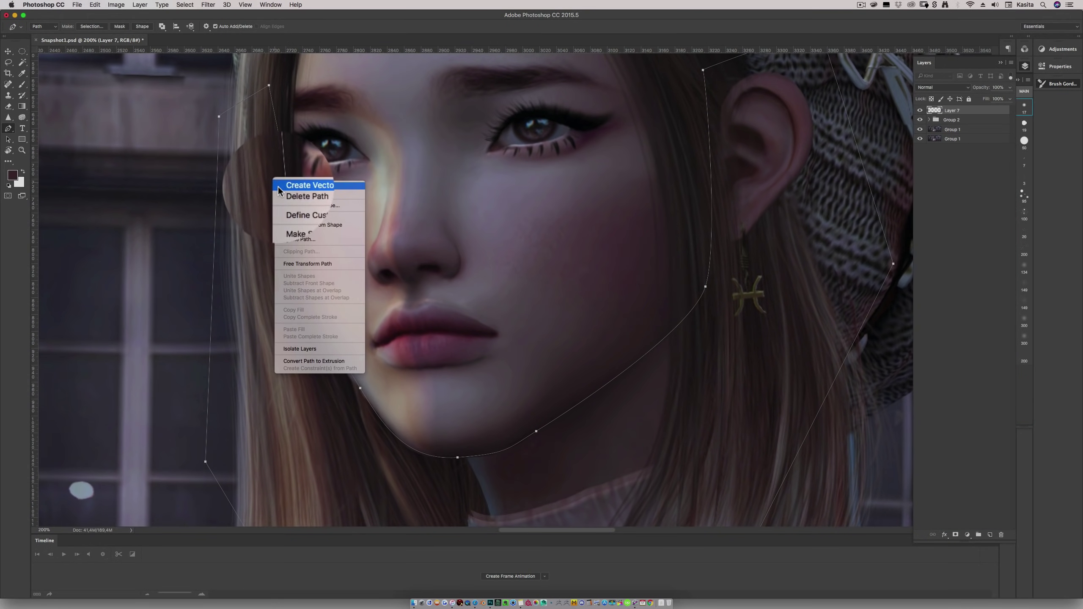
{"action": "left_click", "coordinate": [311, 218]}
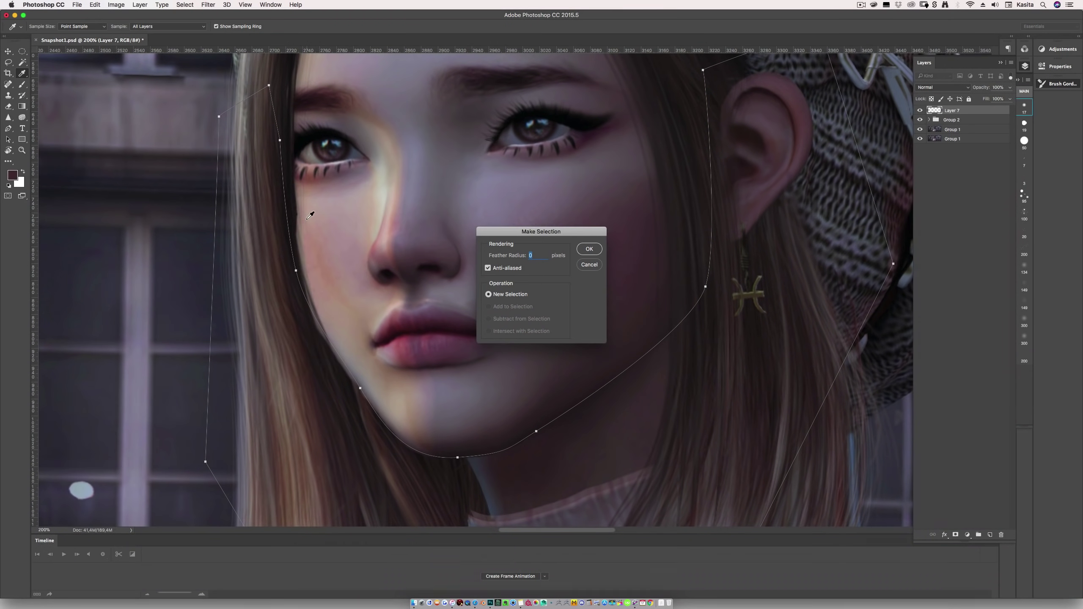
{"action": "left_click", "coordinate": [589, 250]}
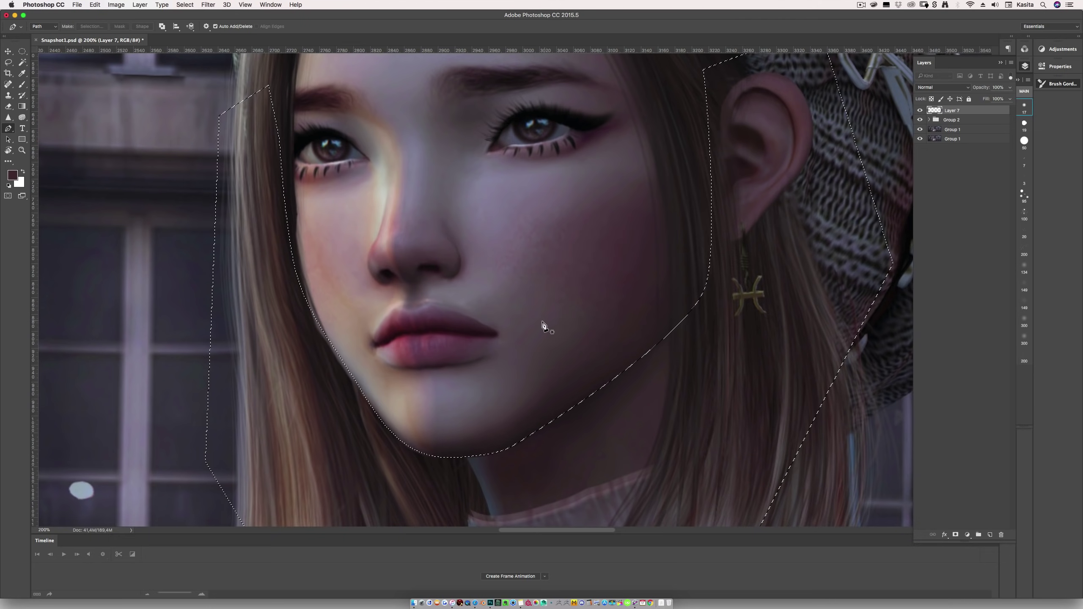
{"action": "left_click", "coordinate": [22, 151]}
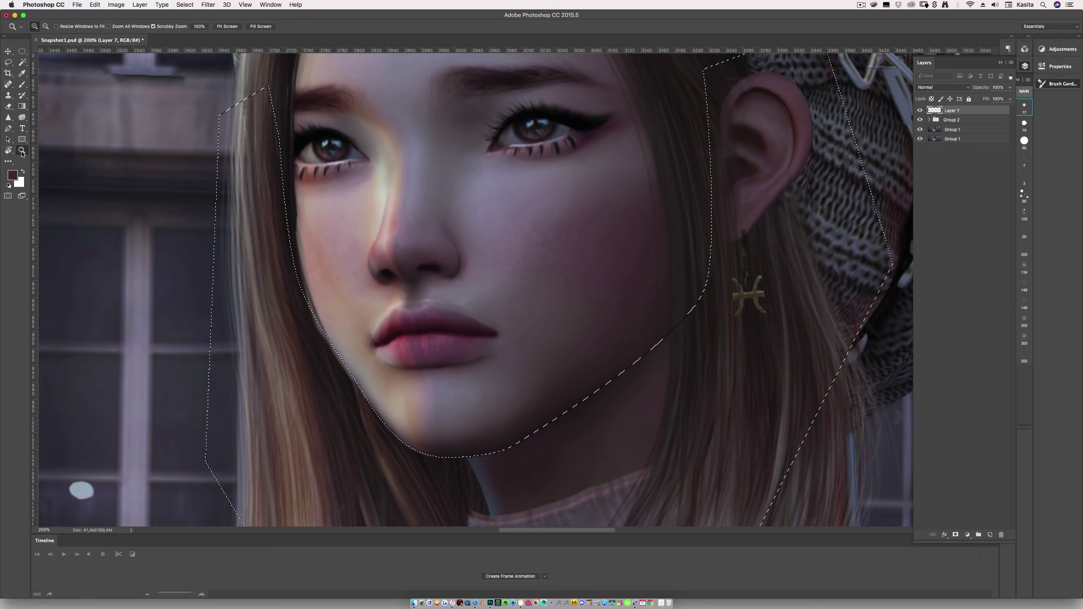
{"action": "right_click", "coordinate": [555, 290]}
{"action": "left_click", "coordinate": [597, 338]}
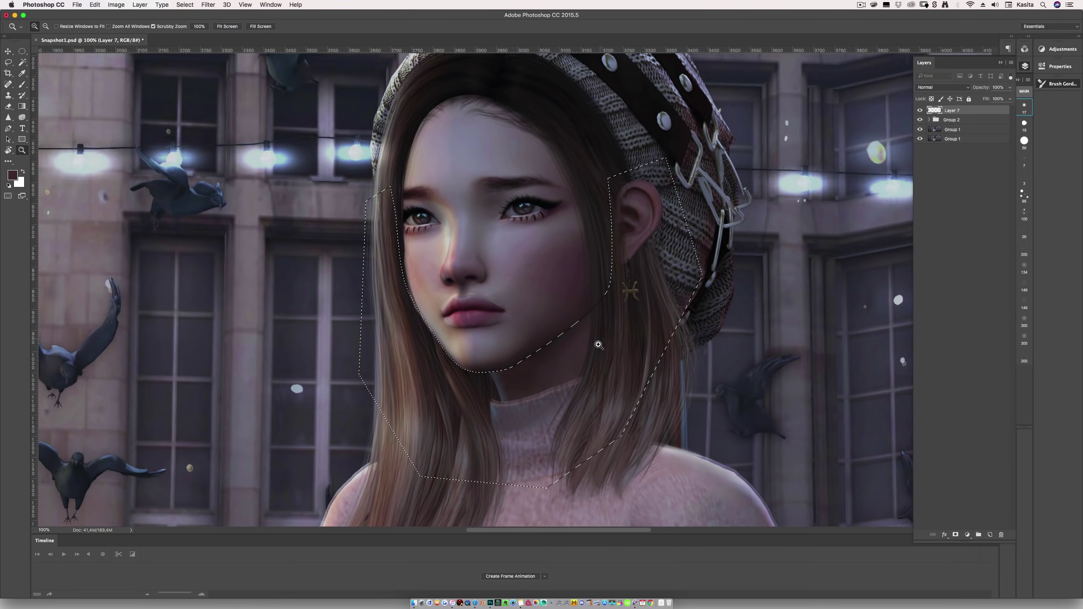
{"action": "key", "text": "super+h"}
- Set Layer 7 to Multiply and paint a black shadow under the chin with a 75 px soft brush
{"action": "left_click", "coordinate": [942, 88]}
{"action": "left_click", "coordinate": [935, 111]}
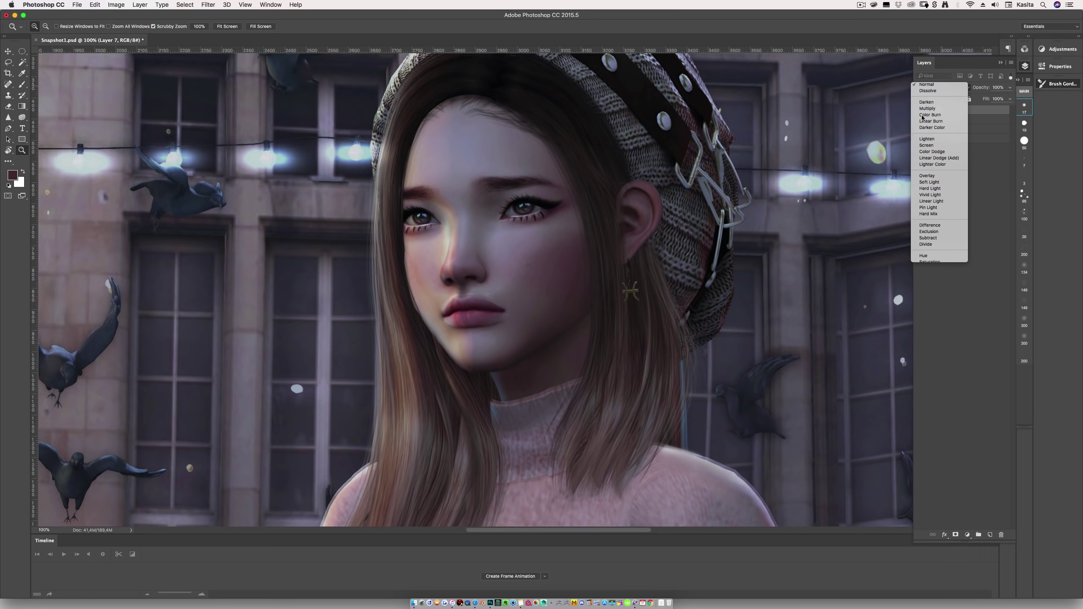
{"action": "left_click", "coordinate": [21, 85]}
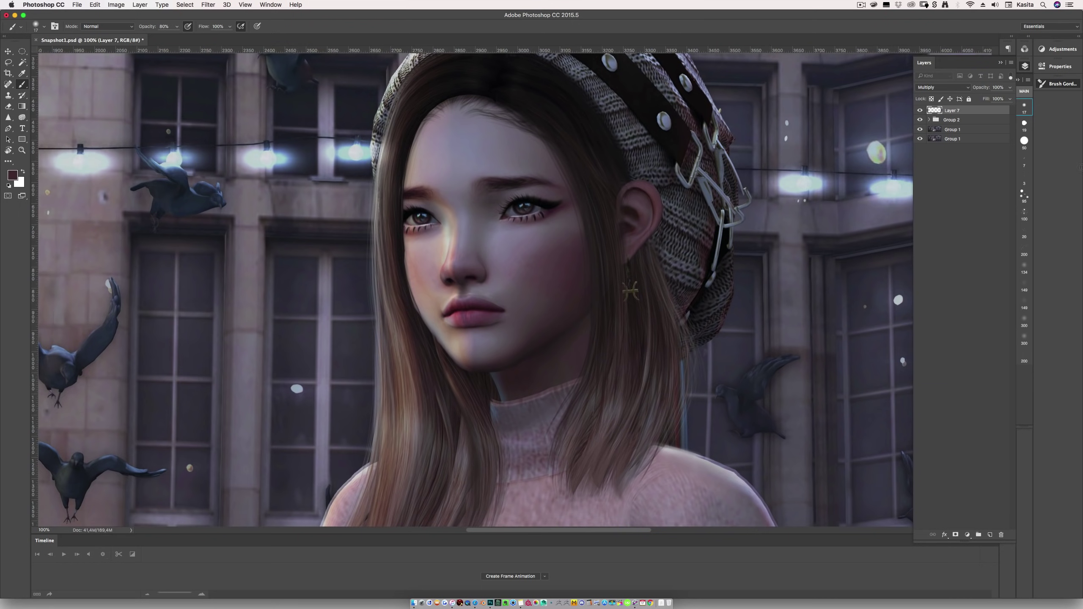
{"action": "right_click", "coordinate": [517, 250]}
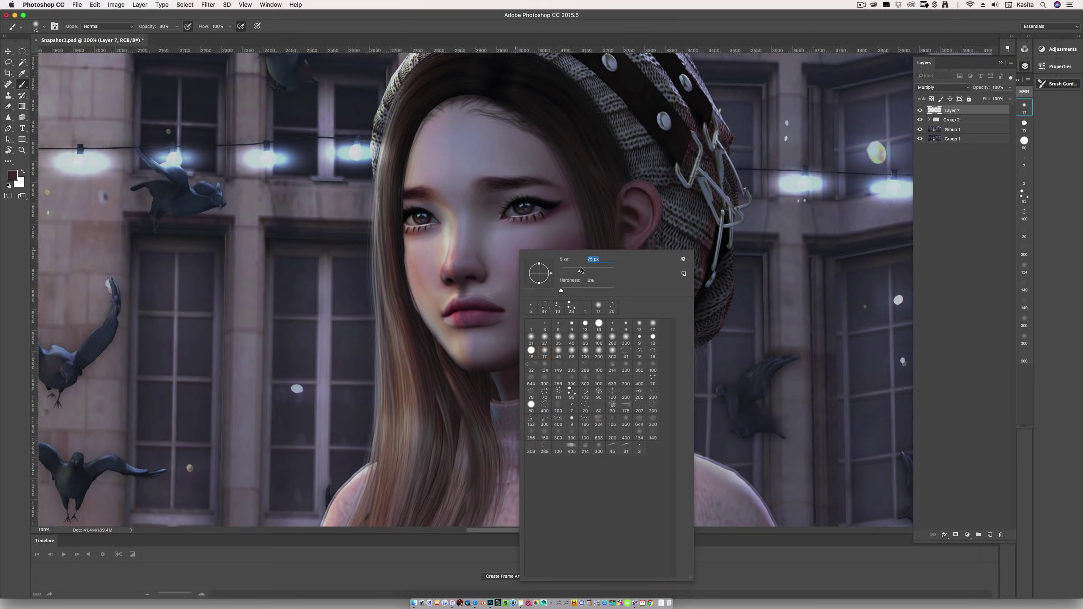
{"action": "key", "text": "Return"}
{"action": "key", "text": "d"}
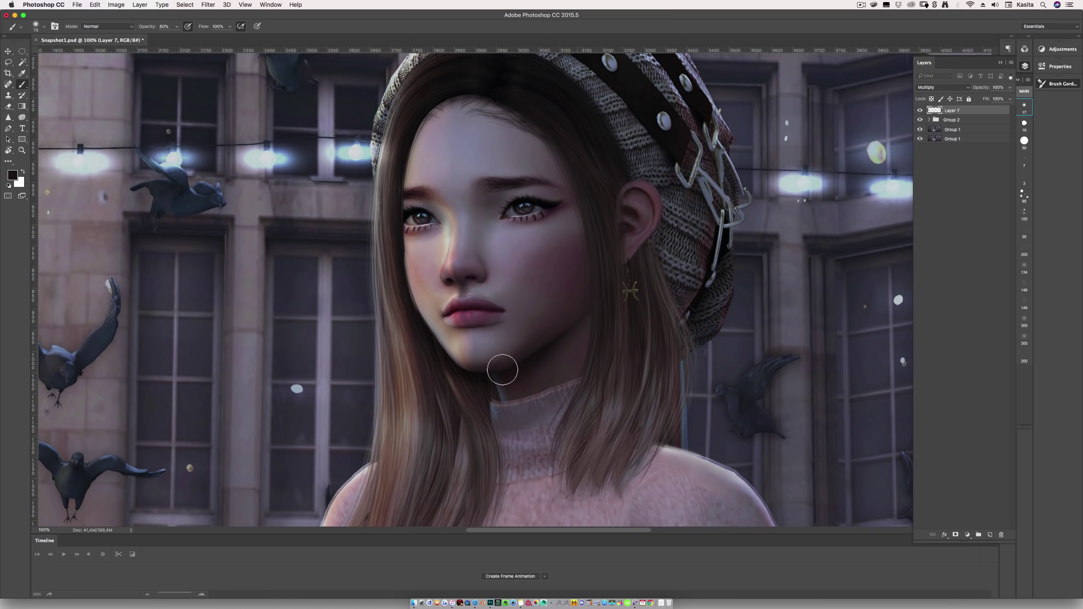
{"action": "left_click_drag", "start_coordinate": [495, 403], "coordinate": [554, 368]}
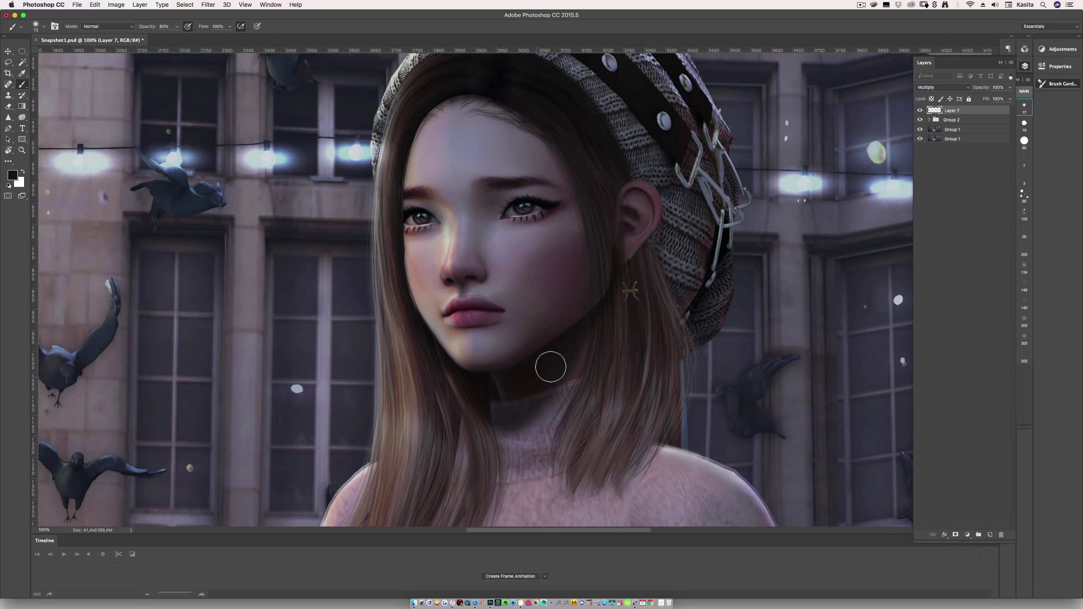
- Soften the neck shadow's edges on Layer 7 with a large soft eraser at 0% hardness
{"action": "key", "text": "z"}
{"action": "right_click", "coordinate": [527, 213]}
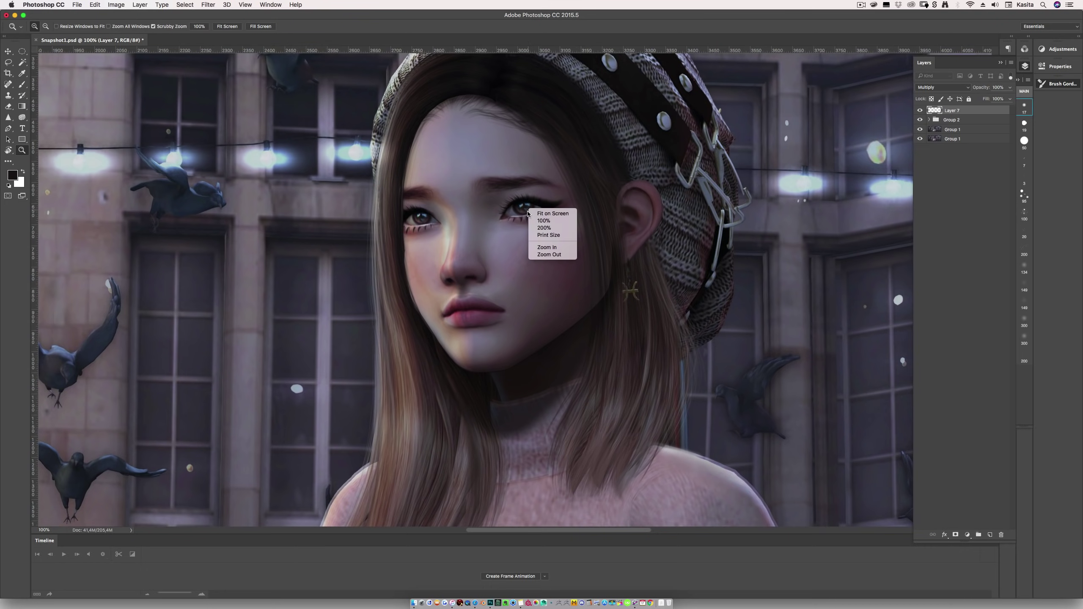
{"action": "left_click", "coordinate": [550, 255]}
{"action": "right_click", "coordinate": [542, 249]}
{"action": "left_click", "coordinate": [553, 295]}
{"action": "key", "text": "e"}
{"action": "right_click", "coordinate": [588, 293]}
{"action": "left_click_drag", "start_coordinate": [657, 289], "coordinate": [651, 289]}
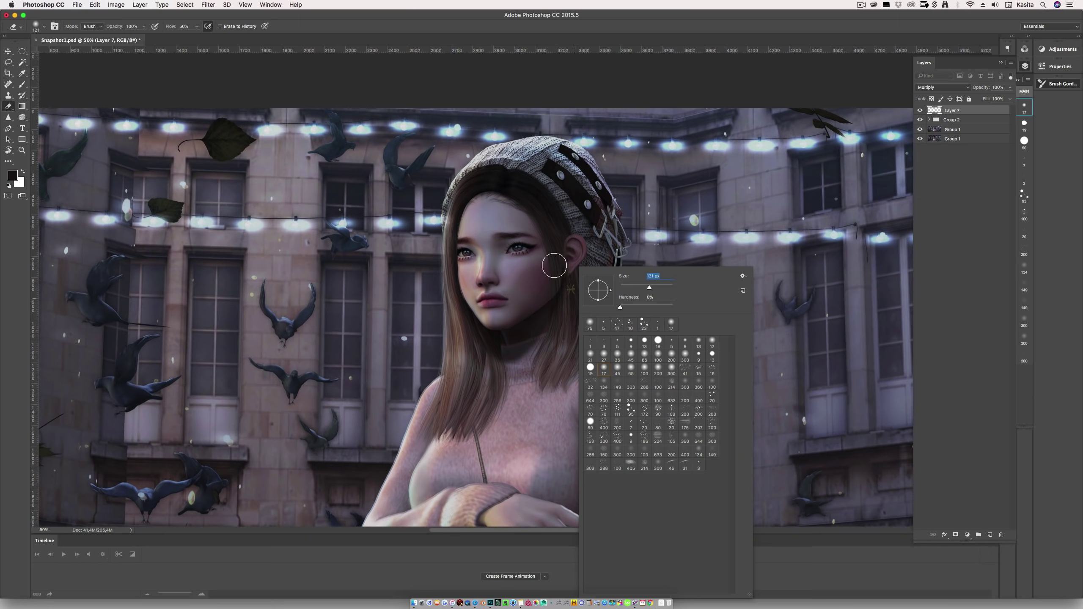
{"action": "key", "text": "Return"}
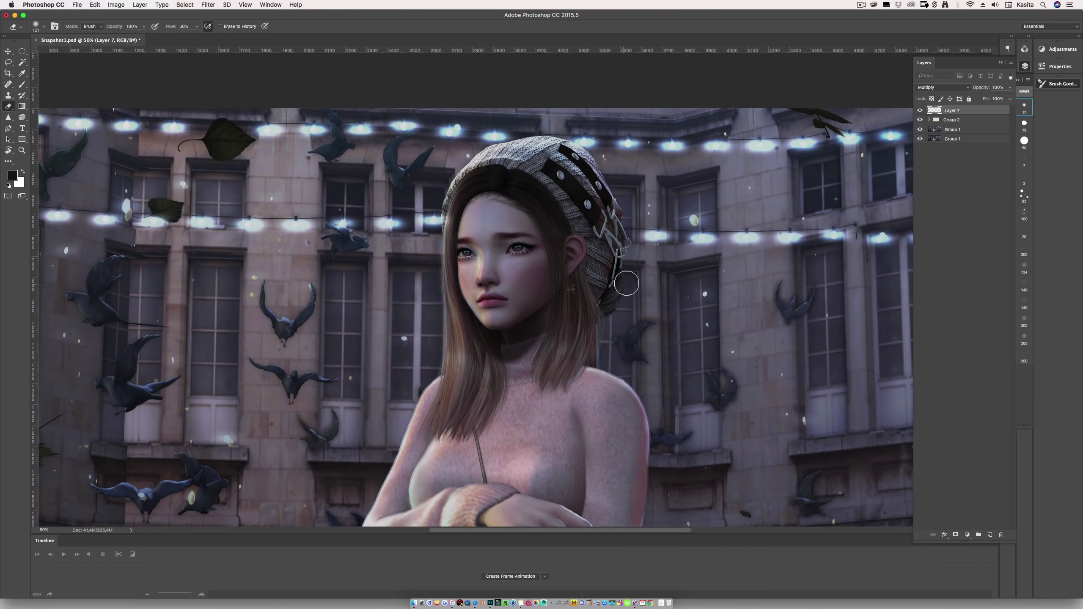
{"action": "right_click", "coordinate": [620, 274]}
{"action": "left_click_drag", "start_coordinate": [697, 289], "coordinate": [703, 289]}
{"action": "key", "text": "Return"}
- Lower Layer 7's opacity to about 43% and compare the neck shadow hidden and shown
{"action": "left_click", "coordinate": [1009, 88]}
{"action": "left_click", "coordinate": [983, 98]}
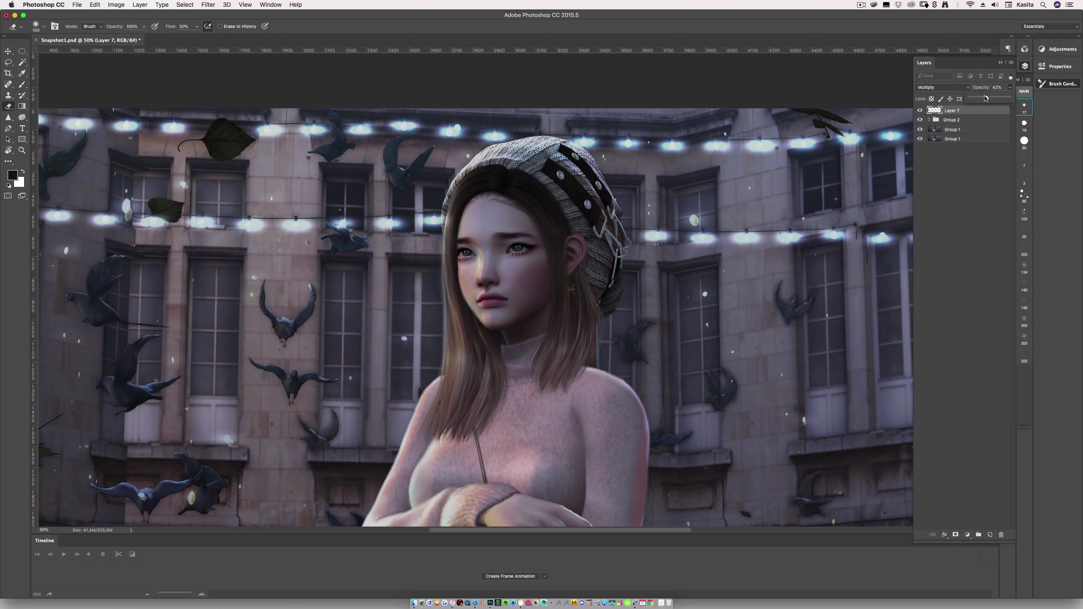
{"action": "left_click", "coordinate": [921, 112]}
{"action": "left_click", "coordinate": [920, 112]}
- Create a new layer above Layer 7 and set its blend mode to Overlay
{"action": "left_click", "coordinate": [990, 537]}
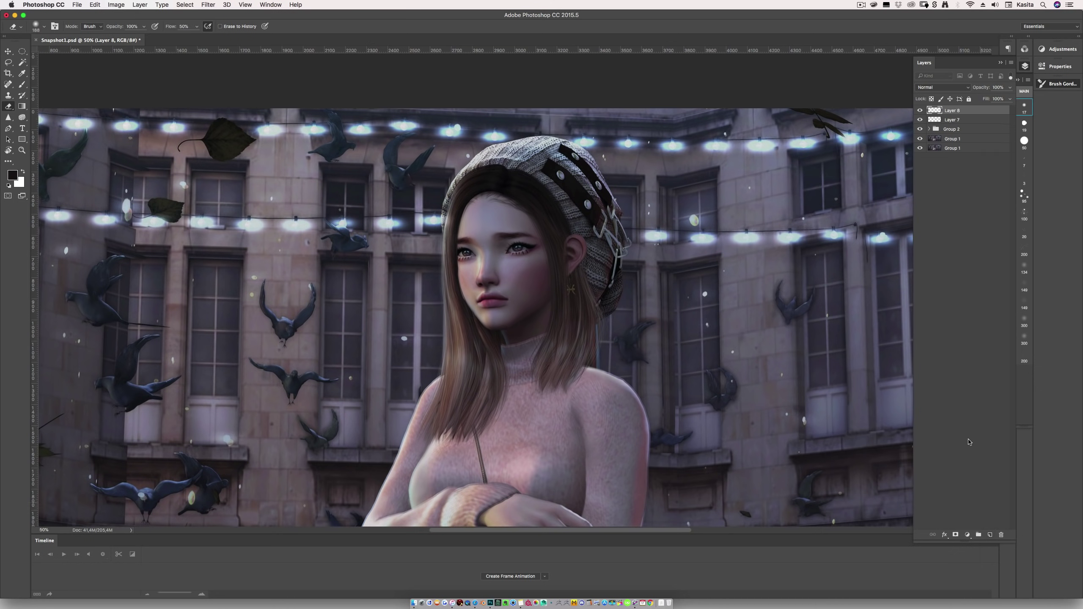
{"action": "left_click", "coordinate": [940, 87]}
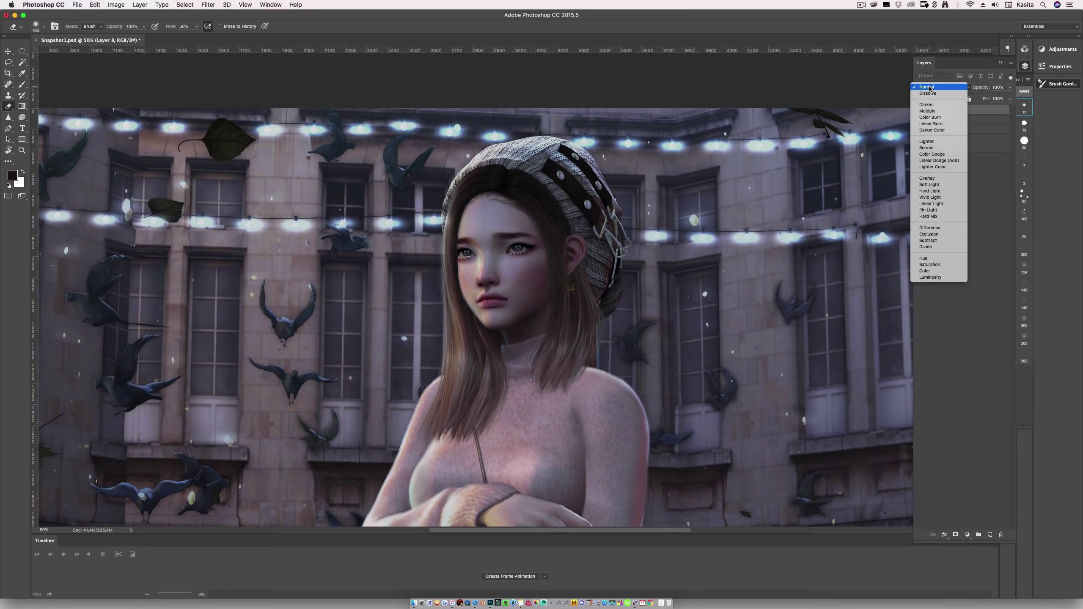
{"action": "left_click", "coordinate": [937, 179]}
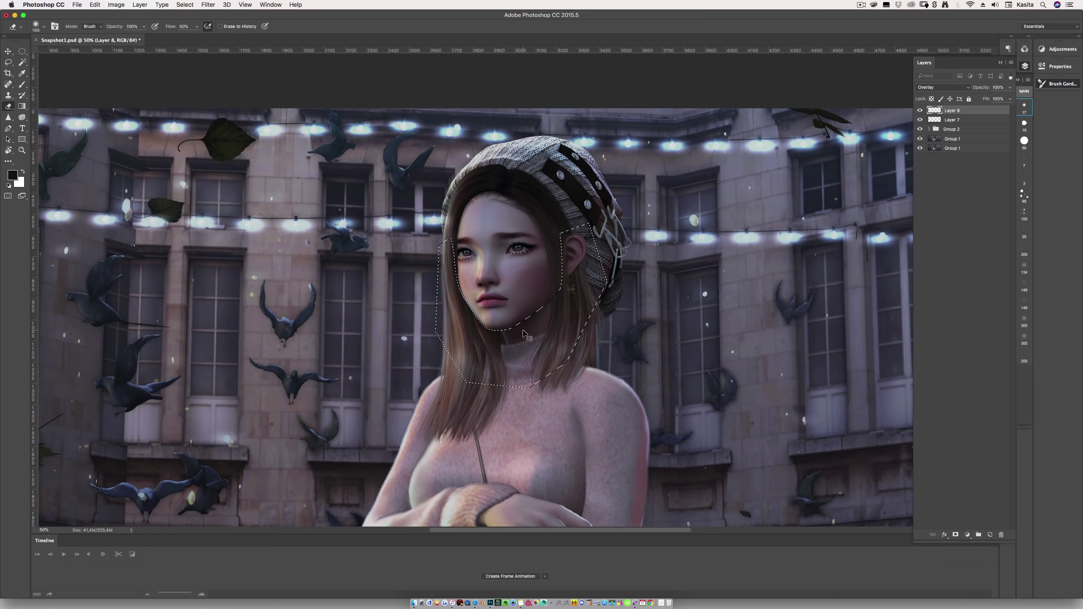
- Invert the selection around the hair and neck
{"action": "key", "text": "ctrl+h"}
{"action": "left_click", "coordinate": [188, 5]}
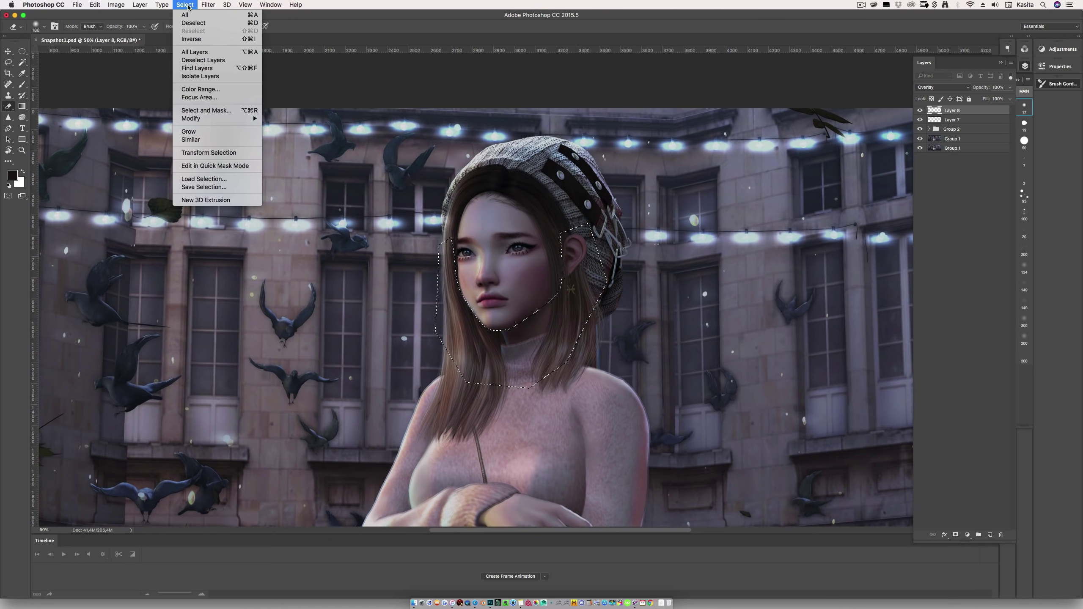
{"action": "left_click", "coordinate": [197, 42]}
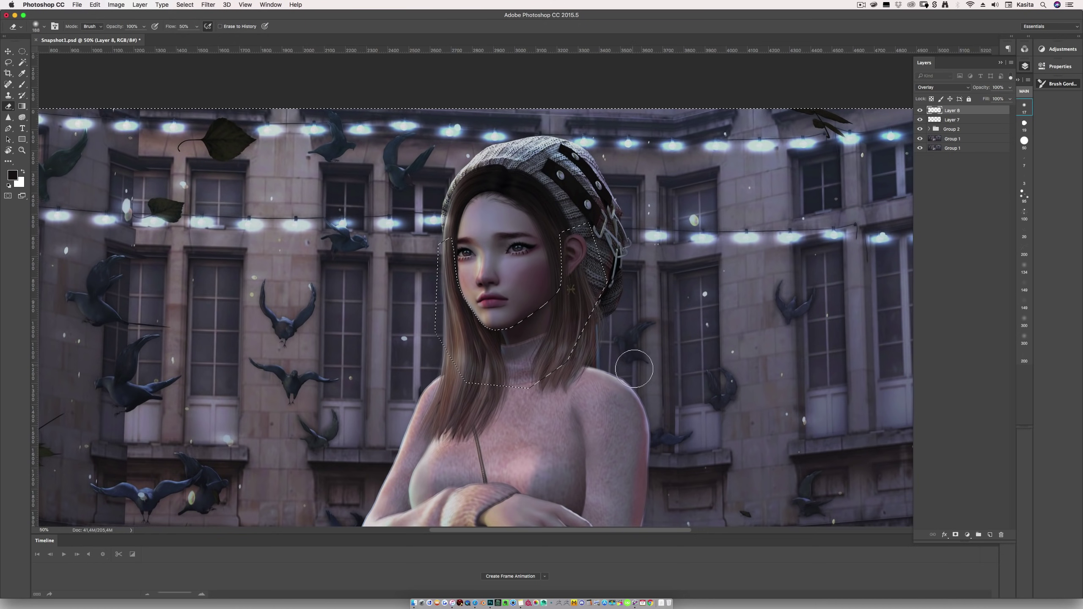
- Hide the selection outline and set up a white 17 px brush at 0% hardness for the jaw highlight
{"action": "key", "text": "super+h"}
{"action": "left_click", "coordinate": [22, 85]}
{"action": "right_click", "coordinate": [497, 225]}
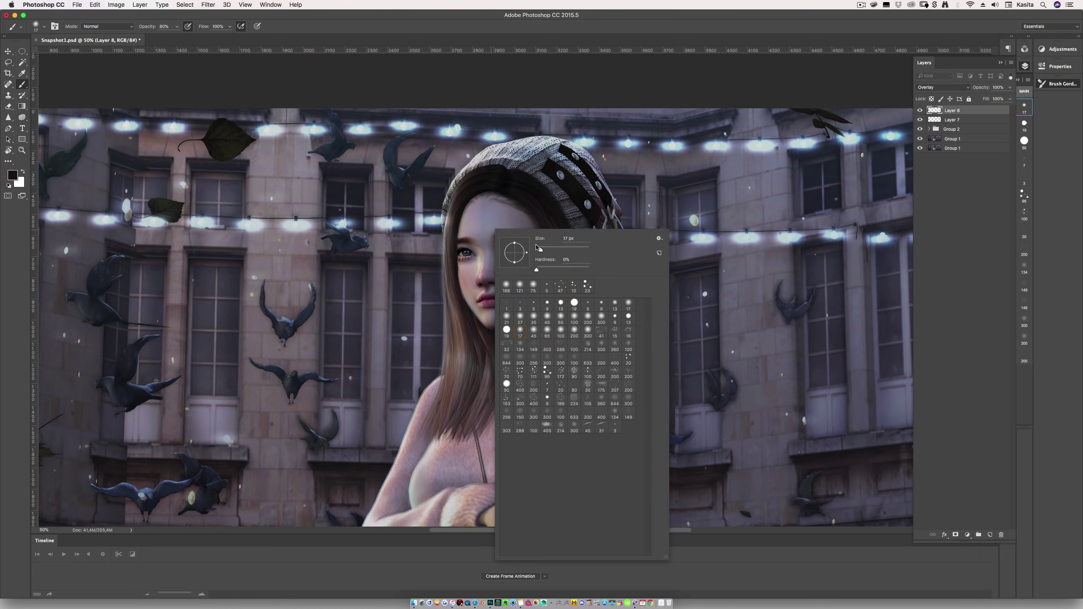
{"action": "left_click", "coordinate": [22, 150]}
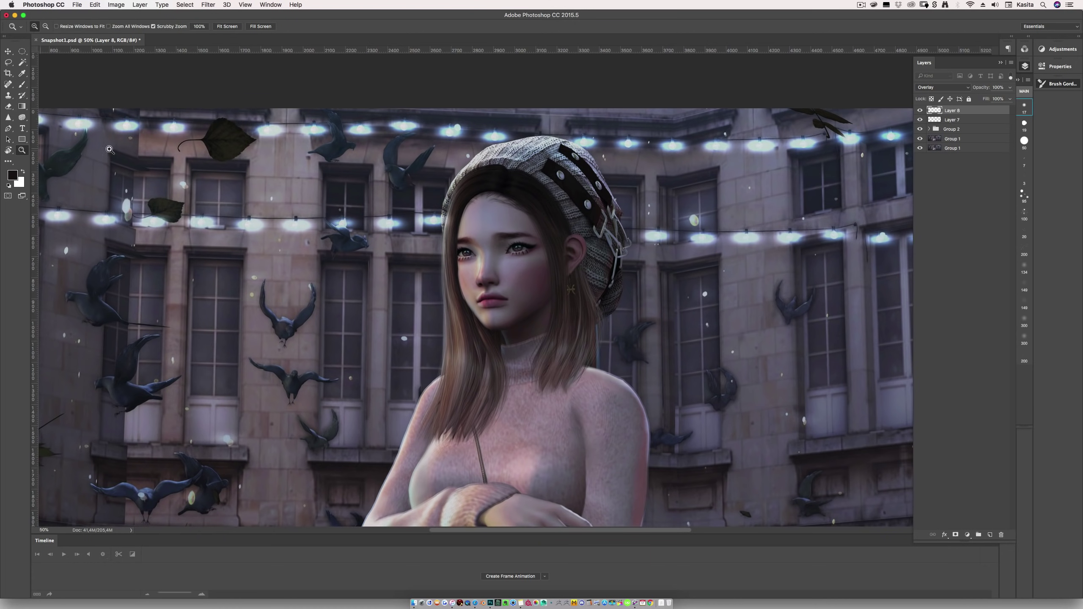
{"action": "left_click", "coordinate": [509, 296]}
{"action": "left_click", "coordinate": [491, 312]}
{"action": "left_click", "coordinate": [511, 289]}
{"action": "left_click", "coordinate": [22, 84]}
{"action": "left_click", "coordinate": [23, 173]}
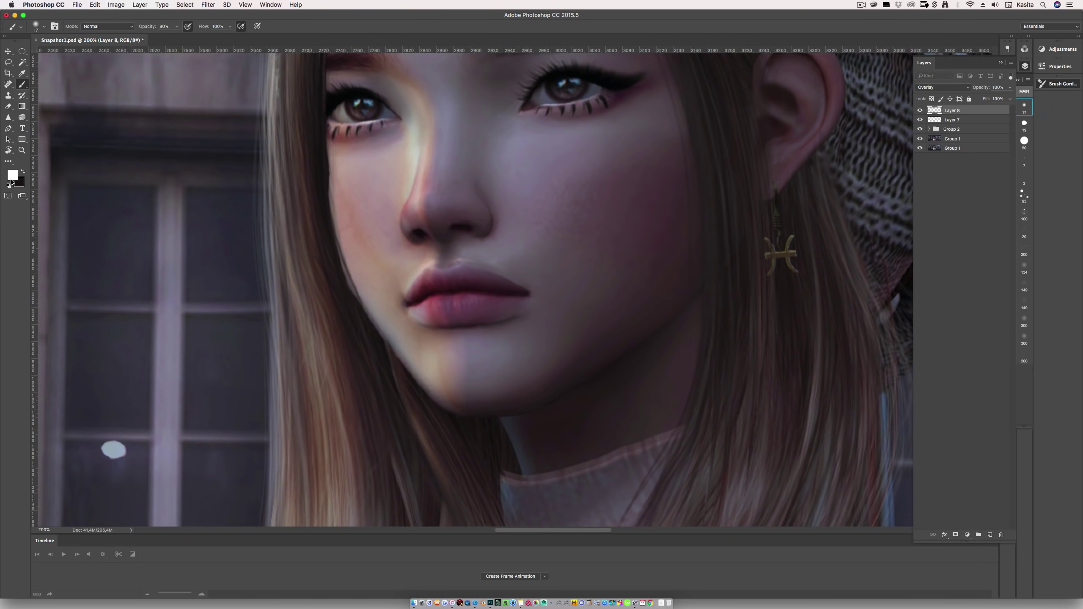
- Trace a curved path with the Pen tool along the face contour, from beside the eye around the chin to the opposite cheek
{"action": "left_click", "coordinate": [8, 129]}
{"action": "left_click", "coordinate": [317, 110]}
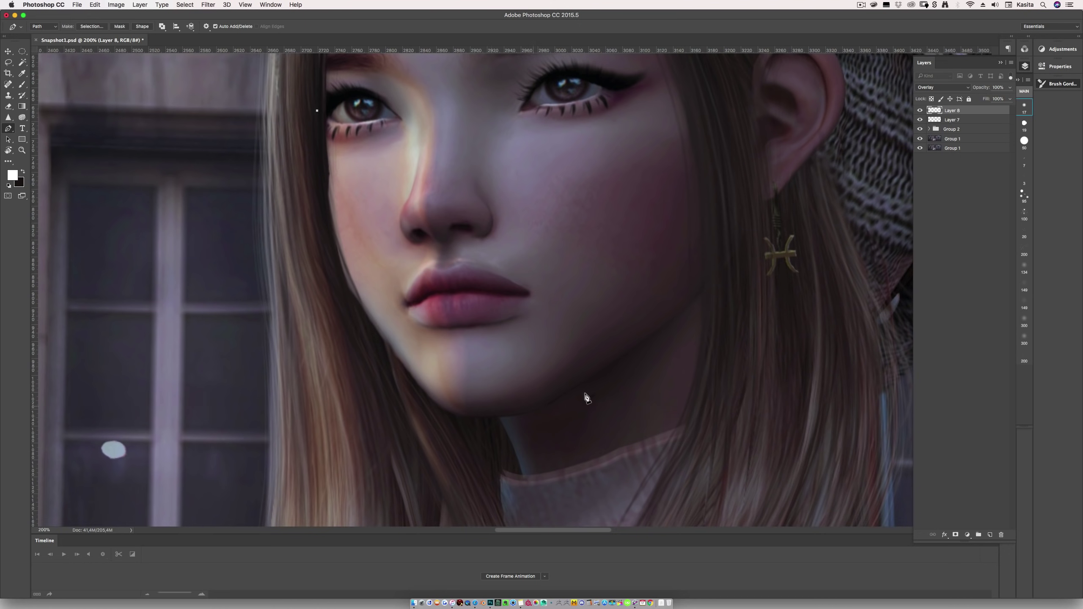
{"action": "left_click_drag", "start_coordinate": [338, 262], "coordinate": [357, 304]}
{"action": "left_click_drag", "start_coordinate": [400, 355], "coordinate": [419, 383]}
{"action": "left_click_drag", "start_coordinate": [493, 416], "coordinate": [557, 414]}
{"action": "left_click_drag", "start_coordinate": [637, 341], "coordinate": [671, 321]}
{"action": "left_click_drag", "start_coordinate": [728, 230], "coordinate": [737, 194]}
- Stroke the jaw path with the Brush using Simulate Pressure, and delete the path
{"action": "right_click", "coordinate": [725, 225]}
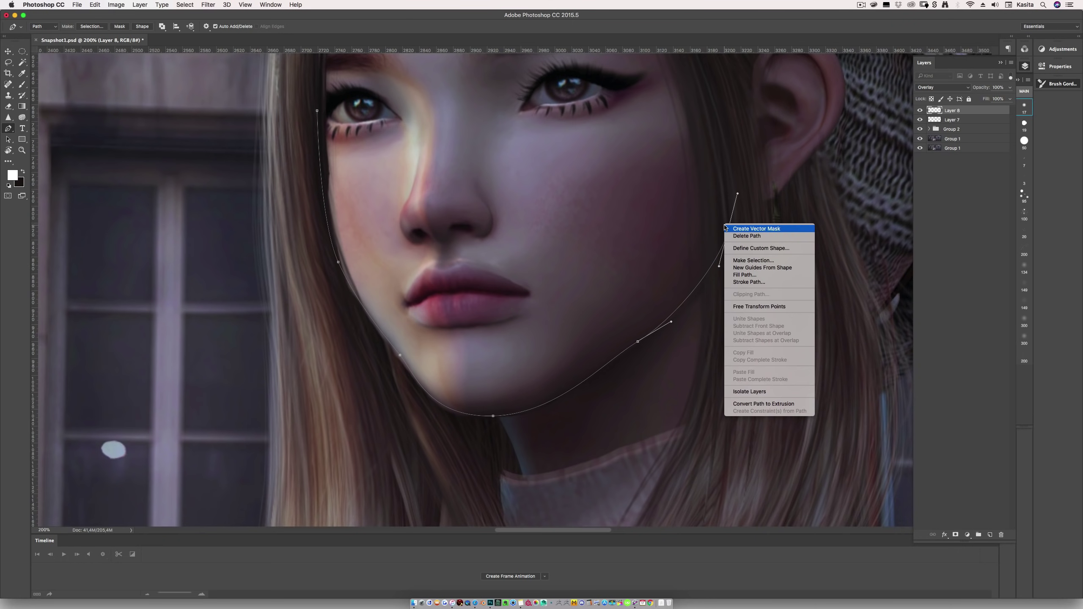
{"action": "left_click", "coordinate": [750, 282]}
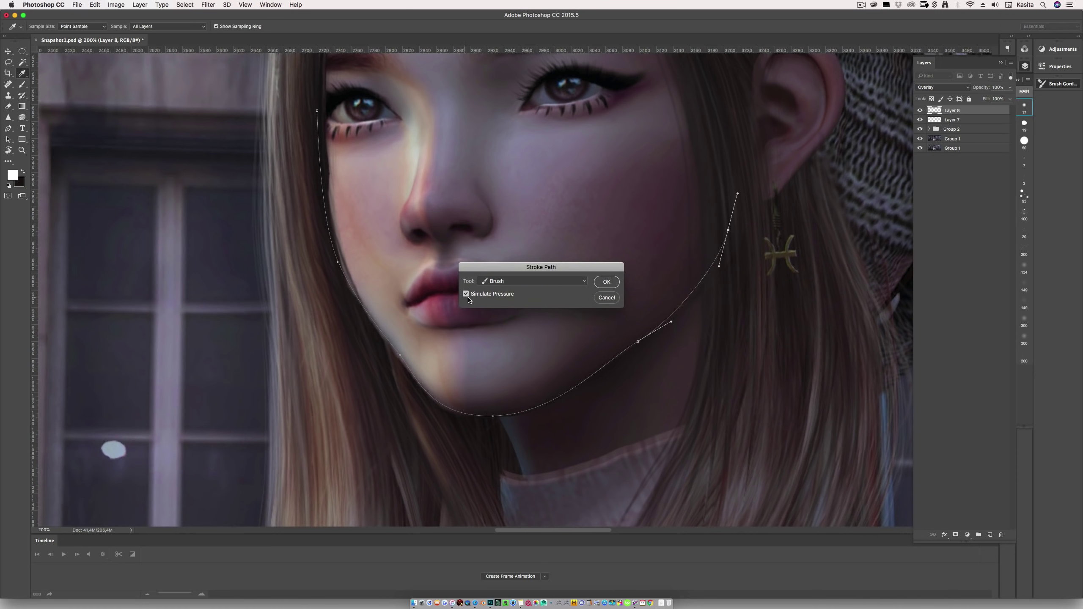
{"action": "left_click", "coordinate": [606, 283]}
{"action": "right_click", "coordinate": [524, 336]}
{"action": "left_click", "coordinate": [531, 347]}
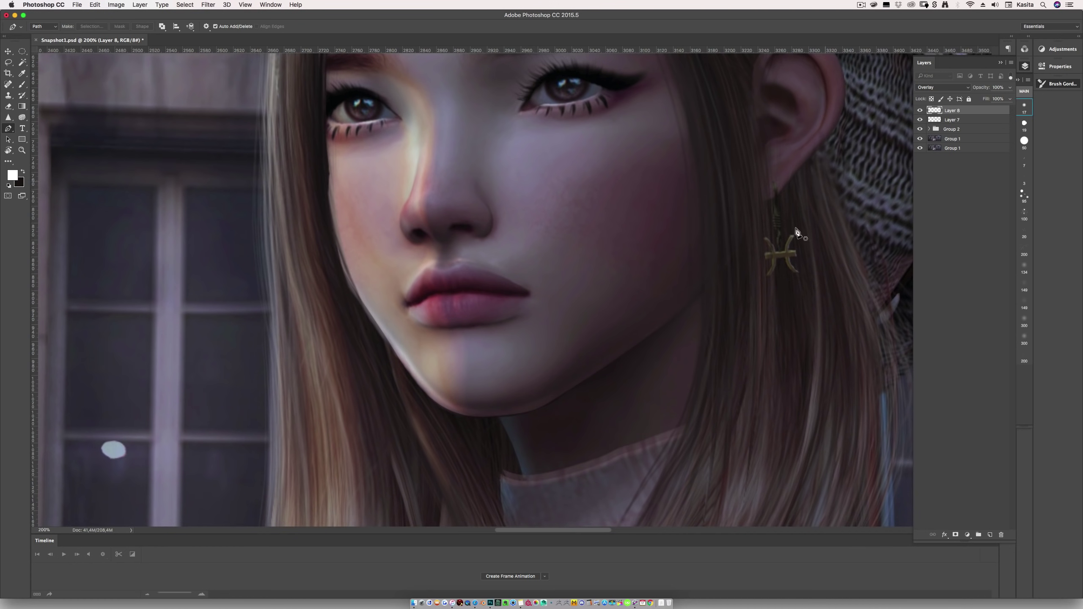
{"action": "right_click", "coordinate": [528, 192]}
{"action": "left_click", "coordinate": [543, 196]}
{"action": "key", "text": "b"}
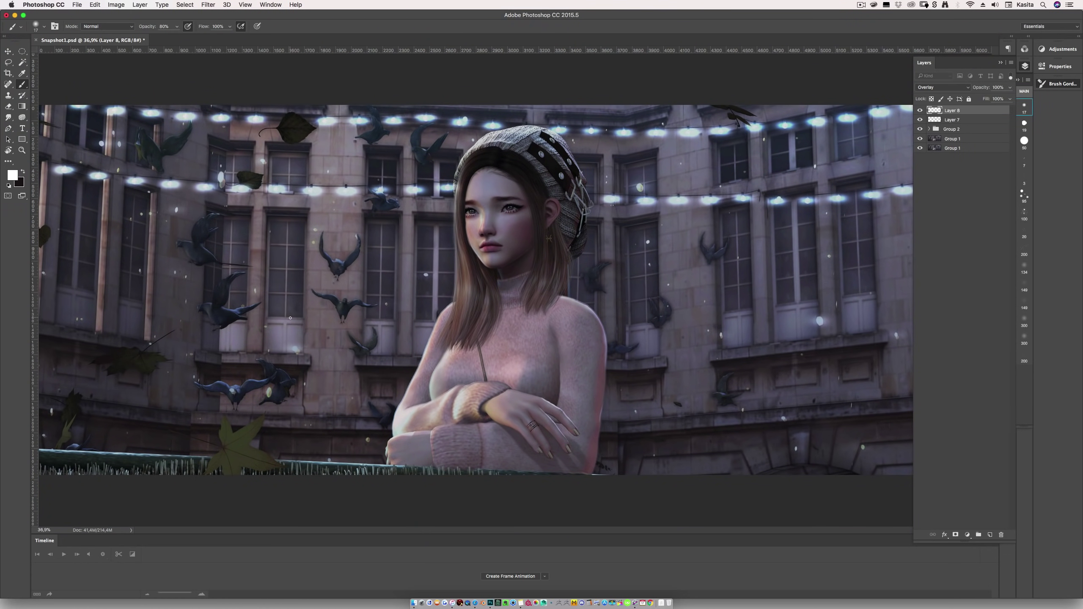
- Compare the portrait with the jaw highlight on Layer 8 hidden and shown
{"action": "left_click", "coordinate": [9, 118]}
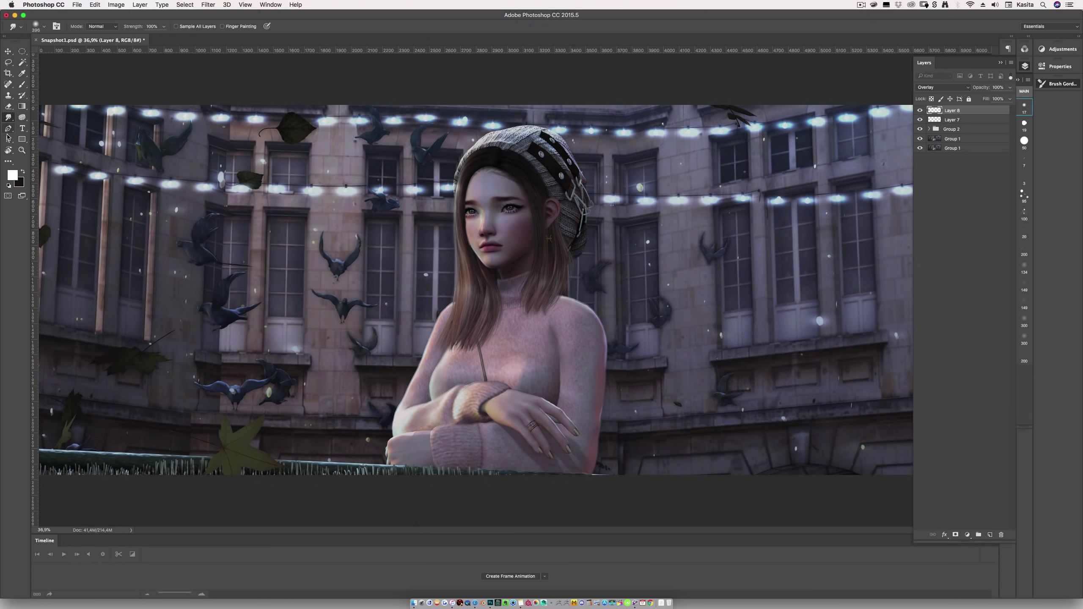
{"action": "left_click", "coordinate": [920, 111]}
{"action": "left_click", "coordinate": [953, 121]}
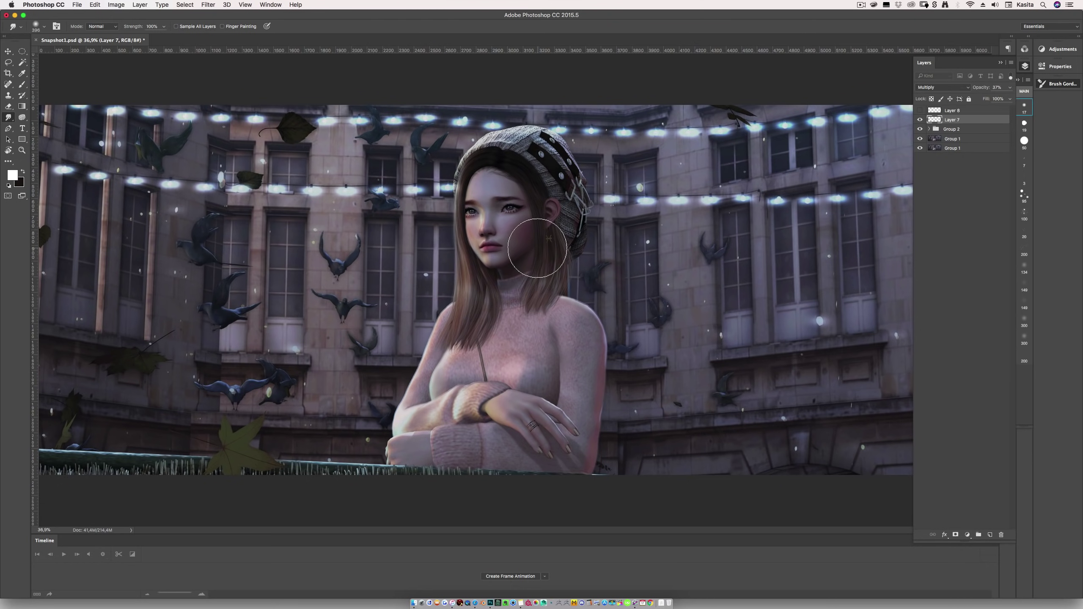
{"action": "key", "text": "alt+bracketright"}
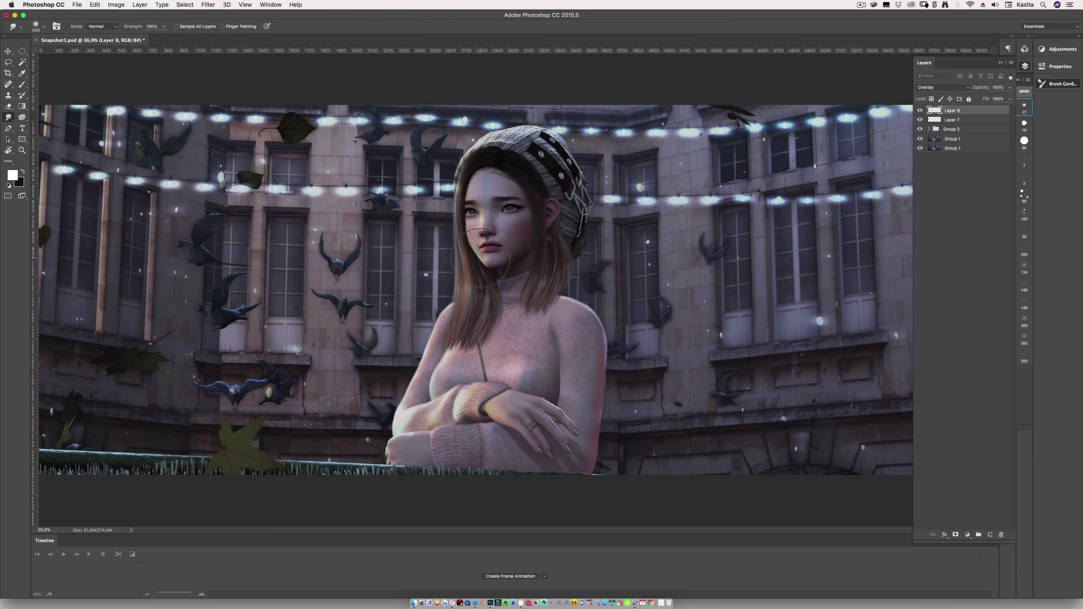
{"action": "key", "text": "e"}
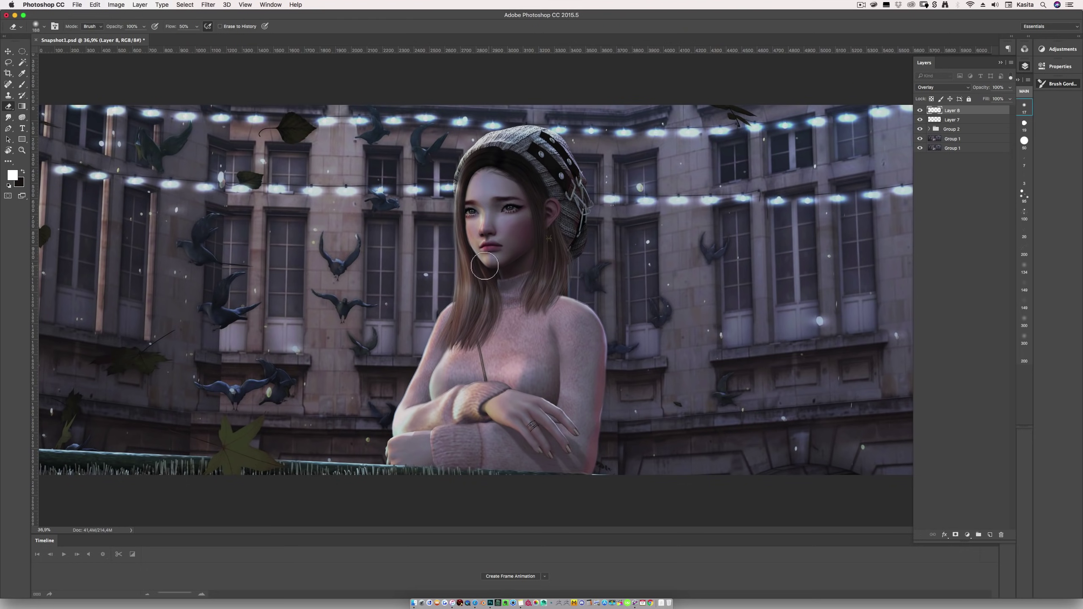
- Group Layer 7 and Layer 8, and compare the portrait with the new group hidden and shown
{"action": "left_click", "coordinate": [964, 120], "text": "shift"}
{"action": "key", "text": "super+g"}
{"action": "key", "text": "z"}
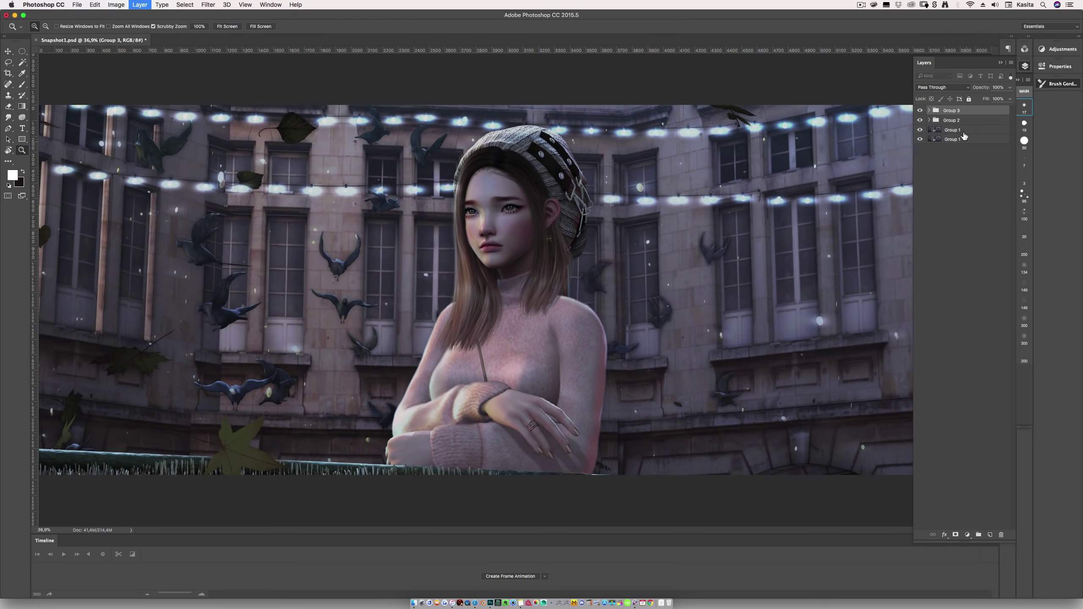
{"action": "left_click", "coordinate": [507, 246]}
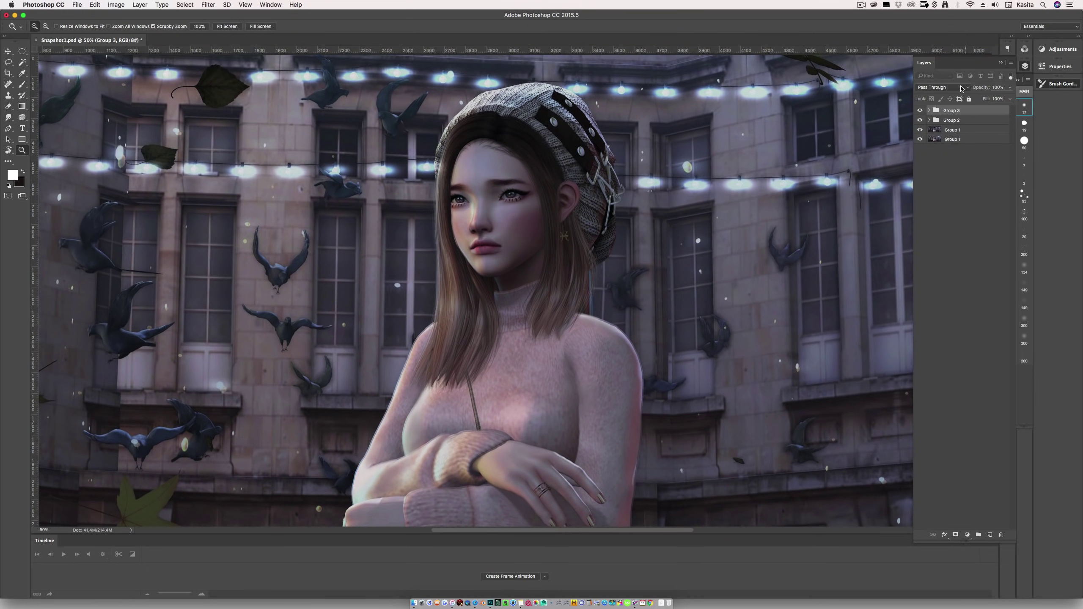
{"action": "left_click", "coordinate": [920, 111]}
{"action": "left_click", "coordinate": [920, 112]}
{"action": "left_click", "coordinate": [579, 171], "text": "super"}
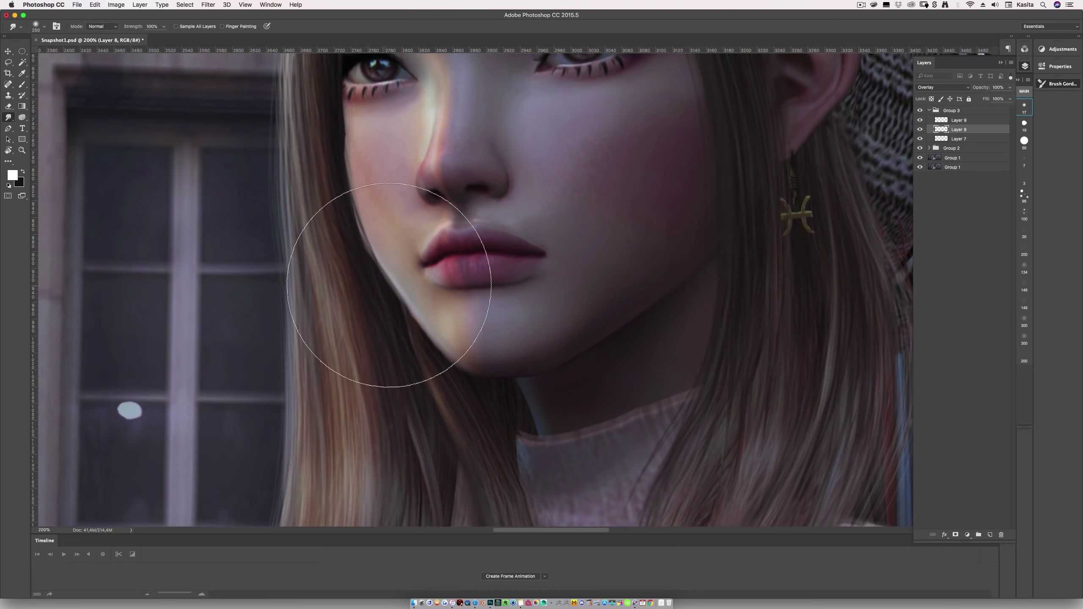
- Undo the last stroke and set up a white brush for painting on Layer 9
{"action": "key", "text": "super+z"}
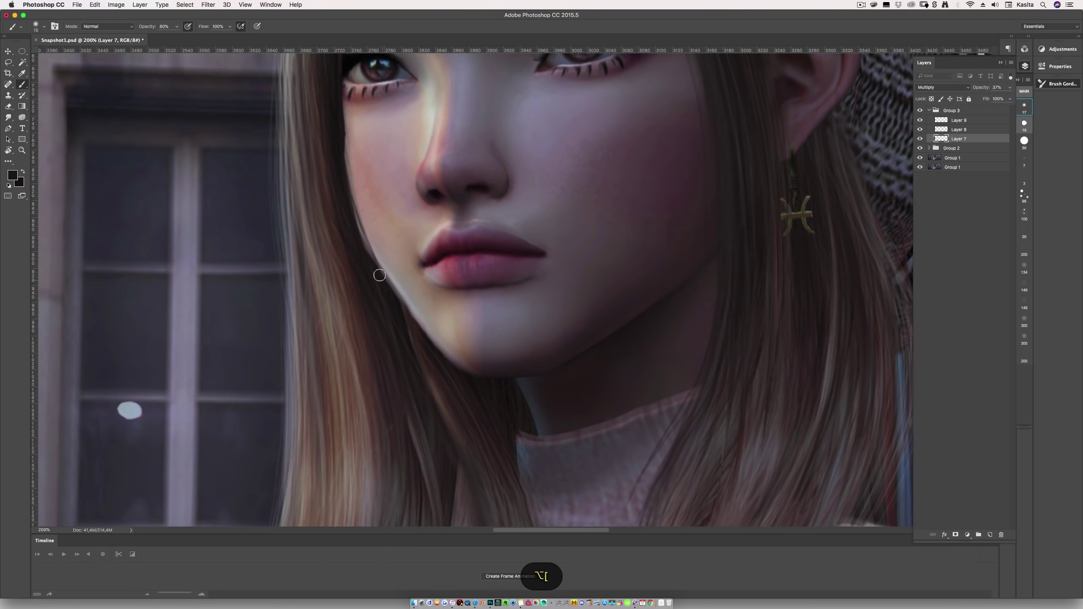
{"action": "scroll", "coordinate": [442, 242], "scroll_direction": "up", "scroll_amount": 5}
{"action": "left_click", "coordinate": [13, 174]}
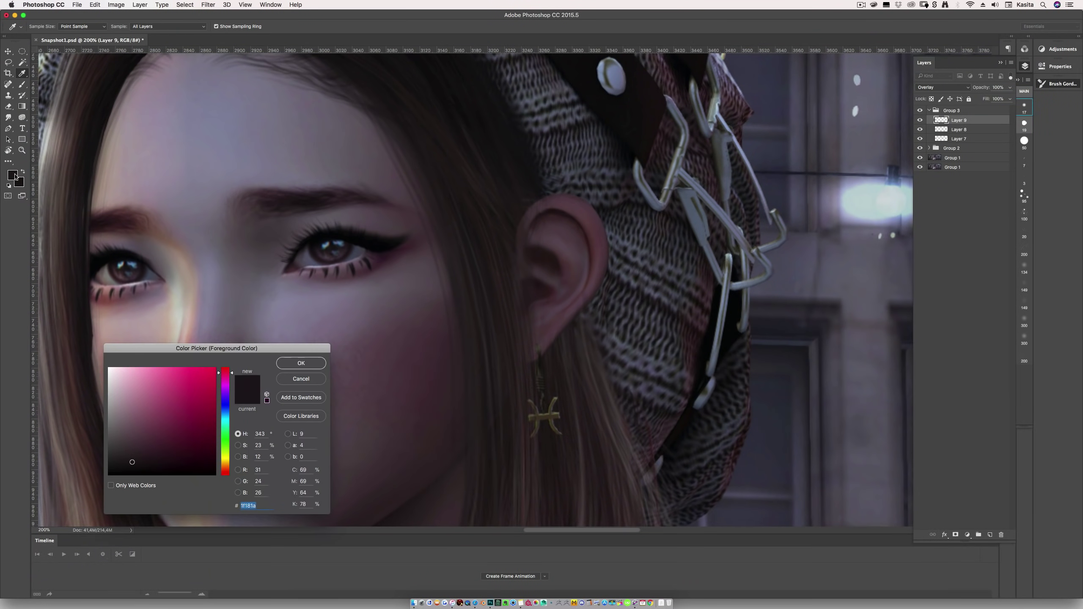
{"action": "key", "text": "Return"}
{"action": "key", "text": "b"}
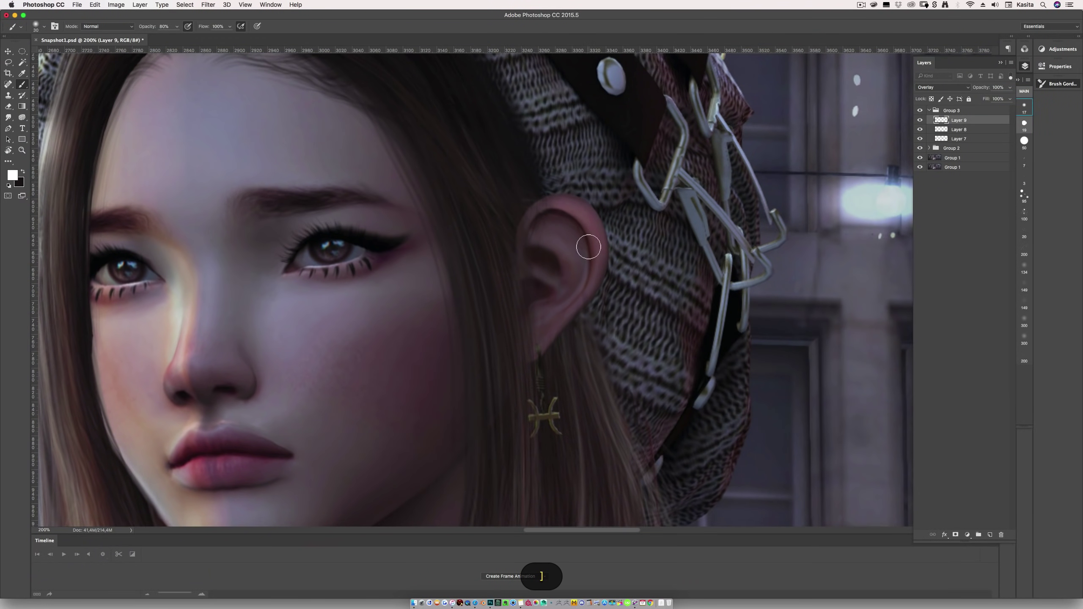
- Paint fine white highlights along the earring pendant on Layer 9 with a very small brush at 100% opacity
{"action": "scroll", "coordinate": [599, 249], "scroll_direction": "up", "scroll_amount": 3}
{"action": "key", "text": "bracketleft"}
{"action": "right_click", "coordinate": [538, 115]}
{"action": "key", "text": "Escape"}
{"action": "key", "text": "bracketleft"}
{"action": "key", "text": "bracketleft"}
{"action": "key", "text": "bracketleft"}
{"action": "key", "text": "bracketleft"}
{"action": "key", "text": "bracketleft"}
{"action": "key", "text": "bracketleft"}
{"action": "key", "text": "0"}
{"action": "left_click_drag", "start_coordinate": [523, 233], "coordinate": [509, 256]}
{"action": "left_click_drag", "start_coordinate": [527, 317], "coordinate": [512, 286]}
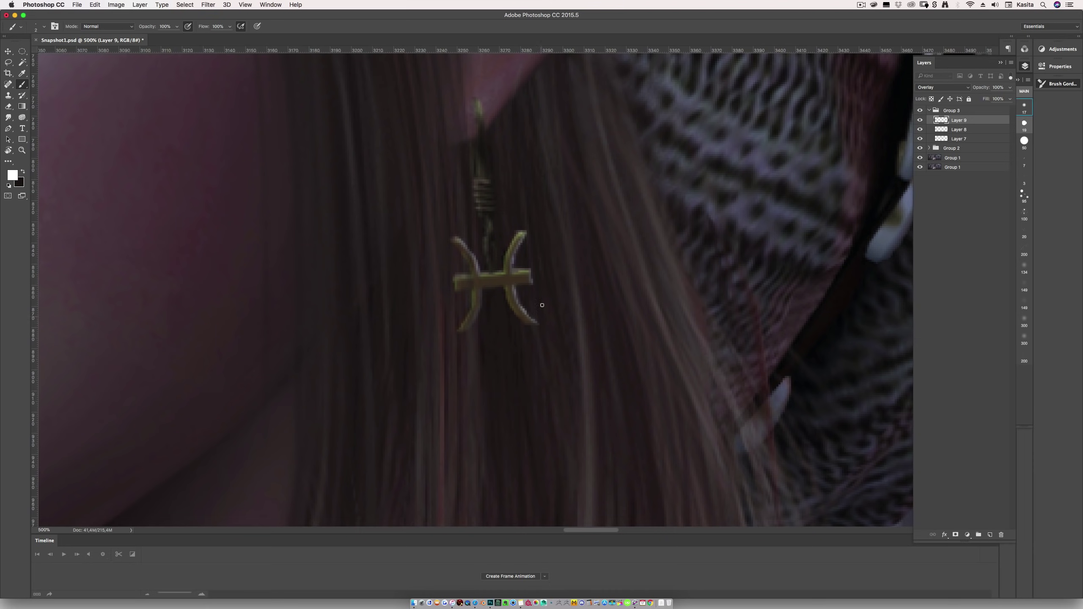
{"action": "key", "text": "super+z"}
{"action": "mouse_move", "coordinate": [489, 234]}
{"action": "left_mouse_down"}
{"action": "mouse_move", "coordinate": [476, 153]}
{"action": "mouse_move", "coordinate": [520, 290]}
{"action": "mouse_move", "coordinate": [512, 298]}
{"action": "left_mouse_up"}
- Create a new layer above Layer 9 and touch up the earring with colours sampled from it
{"action": "key", "text": "super+alt+shift+n"}
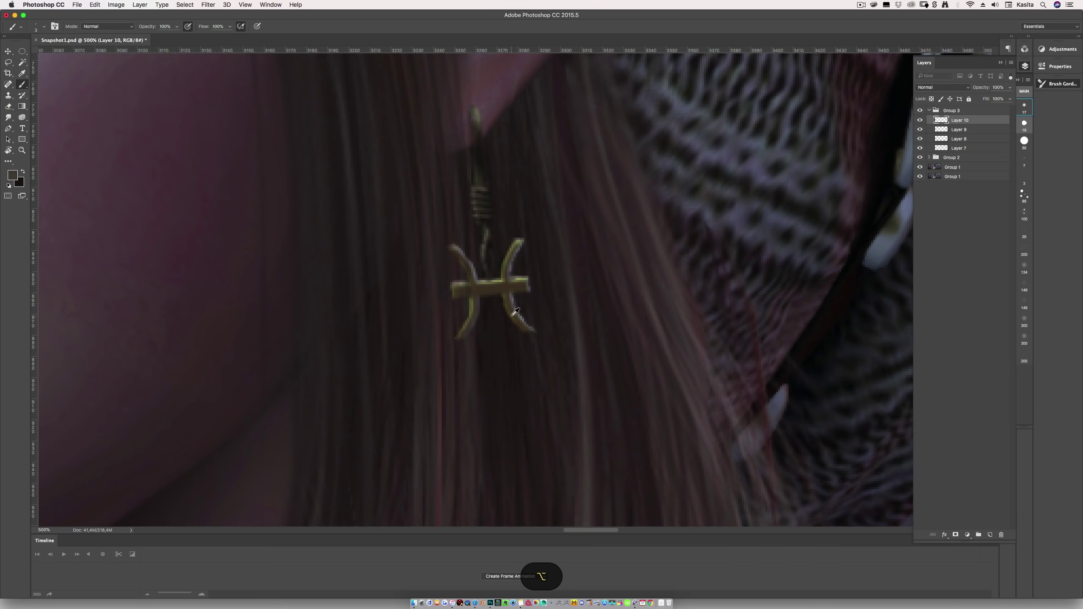
{"action": "left_click", "coordinate": [473, 267], "text": "alt"}
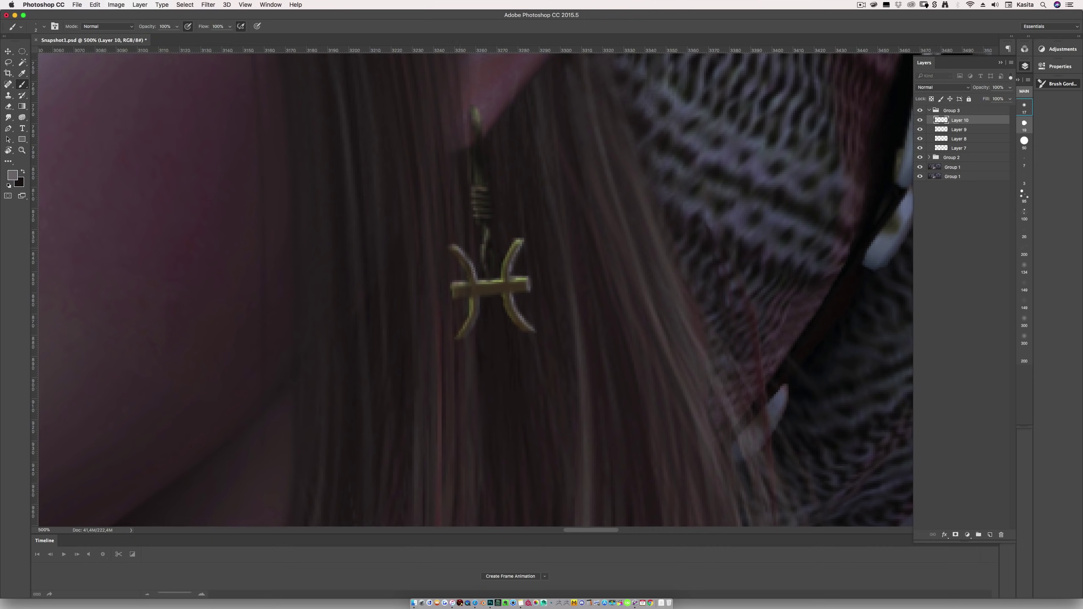
{"action": "scroll", "coordinate": [488, 298], "scroll_direction": "up", "scroll_amount": 5}
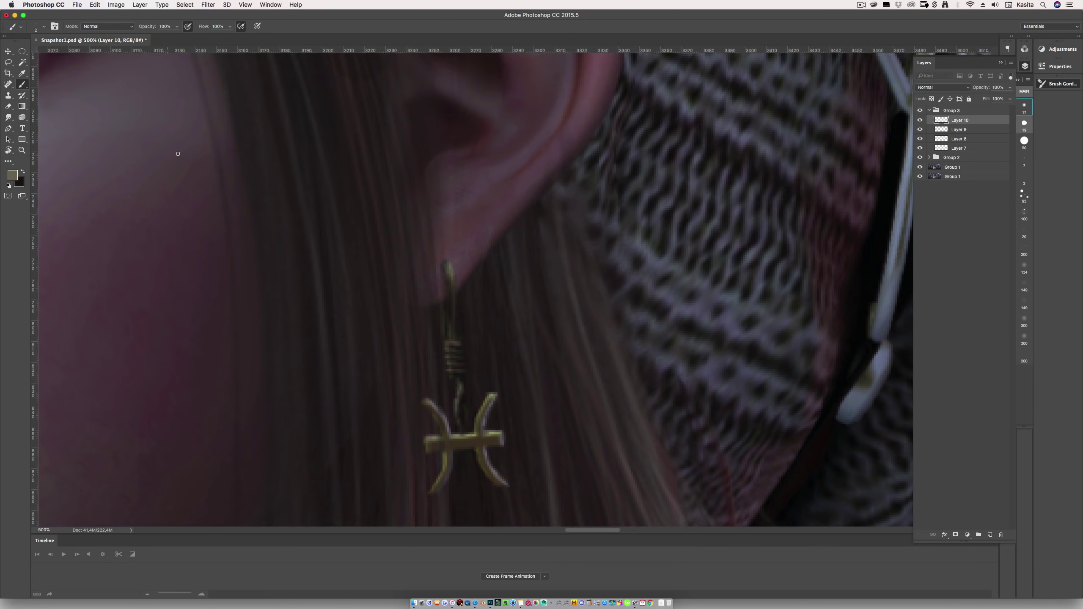
{"action": "scroll", "coordinate": [510, 300], "scroll_direction": "down", "scroll_amount": 10}
{"action": "scroll", "coordinate": [510, 300], "scroll_direction": "up", "scroll_amount": 6}
- Create a Multiply layer above Layer 7 and prepare a larger soft brush with a sampled dark tone for shading the ear
{"action": "key", "text": "alt+bracketleft"}
{"action": "key", "text": "alt+bracketleft"}
{"action": "key", "text": "alt+bracketleft"}
{"action": "key", "text": "bracketright"}
{"action": "key", "text": "bracketright"}
{"action": "key", "text": "bracketright"}
{"action": "key", "text": "bracketright"}
{"action": "key", "text": "bracketright"}
{"action": "key", "text": "bracketright"}
{"action": "key", "text": "bracketright"}
{"action": "key", "text": "bracketright"}
{"action": "key", "text": "bracketright"}
{"action": "key", "text": "bracketright"}
{"action": "left_click", "coordinate": [475, 217], "text": "alt"}
{"action": "key", "text": "super+shift+alt+n"}
{"action": "scroll", "coordinate": [936, 92], "scroll_direction": "down", "scroll_amount": 4}
{"action": "right_click", "coordinate": [484, 206]}
{"action": "key", "text": "Return"}
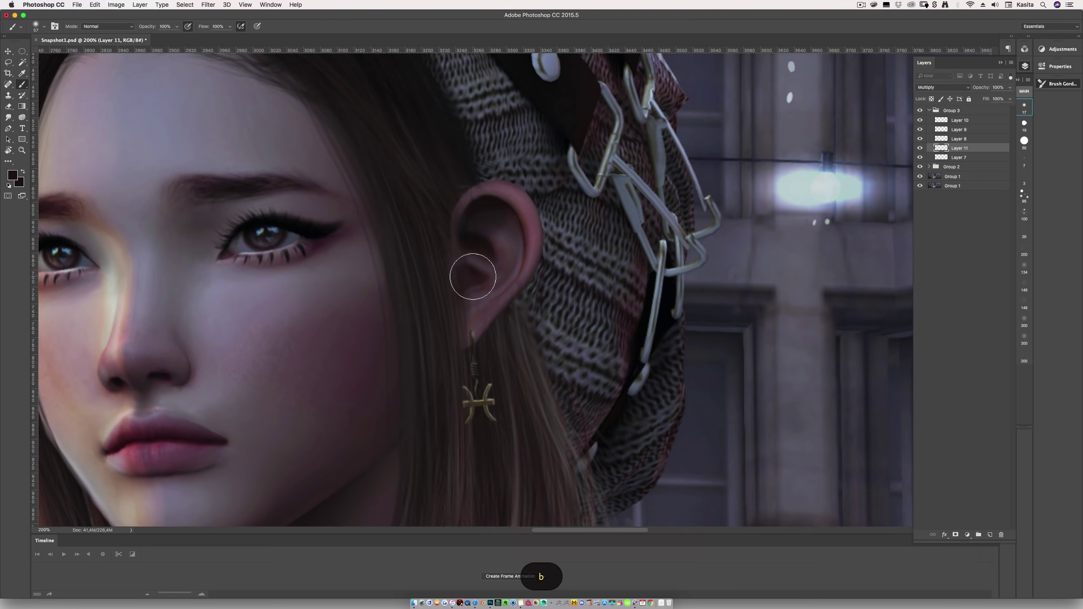
- Shade the face around the nose on Layer 11 with sampled skin tones and a soft brush at 50% opacity
{"action": "key", "text": "super+minus"}
{"action": "right_click", "coordinate": [508, 221]}
{"action": "left_click", "coordinate": [447, 246], "text": "alt"}
{"action": "mouse_move", "coordinate": [448, 262]}
{"action": "left_mouse_down"}
{"action": "mouse_move", "coordinate": [365, 171]}
{"action": "mouse_move", "coordinate": [288, 224]}
{"action": "left_mouse_up"}
{"action": "key", "text": "super+z"}
{"action": "left_click_drag", "start_coordinate": [383, 171], "coordinate": [444, 147]}
{"action": "key", "text": "e"}
{"action": "key", "text": "b"}
{"action": "right_click", "coordinate": [428, 265]}
{"action": "key", "text": "Return"}
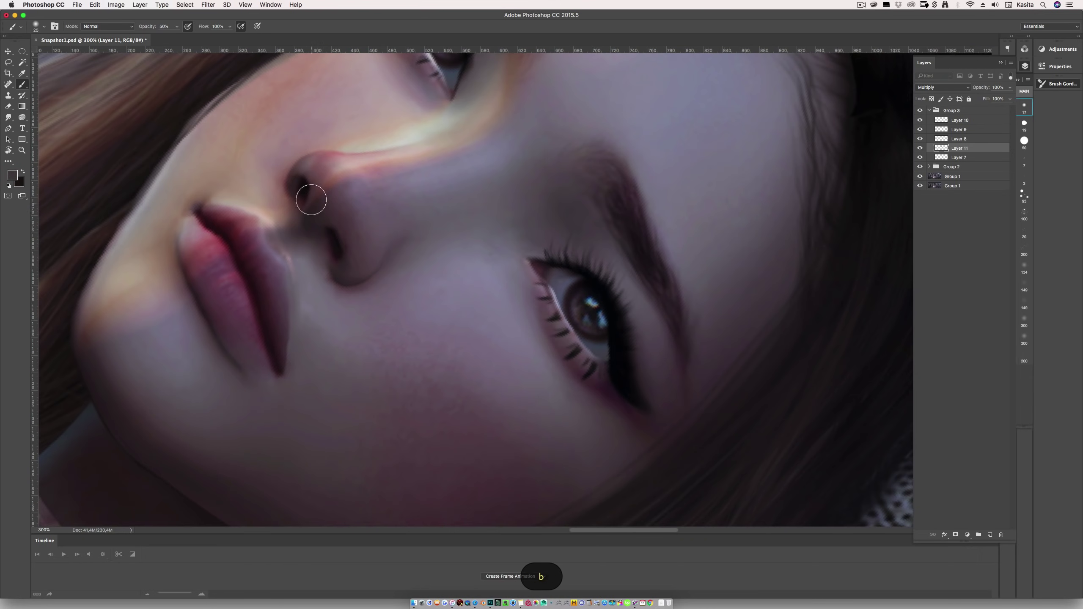
{"action": "left_click", "coordinate": [255, 306], "text": "alt"}
- Review the retouching layers in Group 3 and compare the portrait with Layer 11 hidden and shown
{"action": "left_click", "coordinate": [929, 130]}
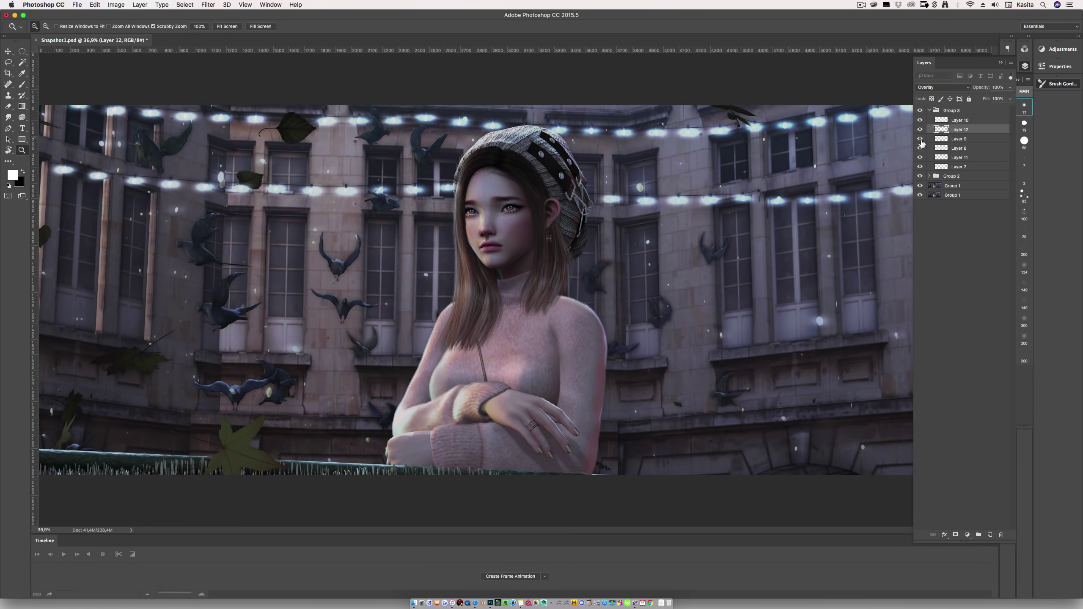
{"action": "left_click", "coordinate": [959, 157]}
{"action": "key", "text": "e"}
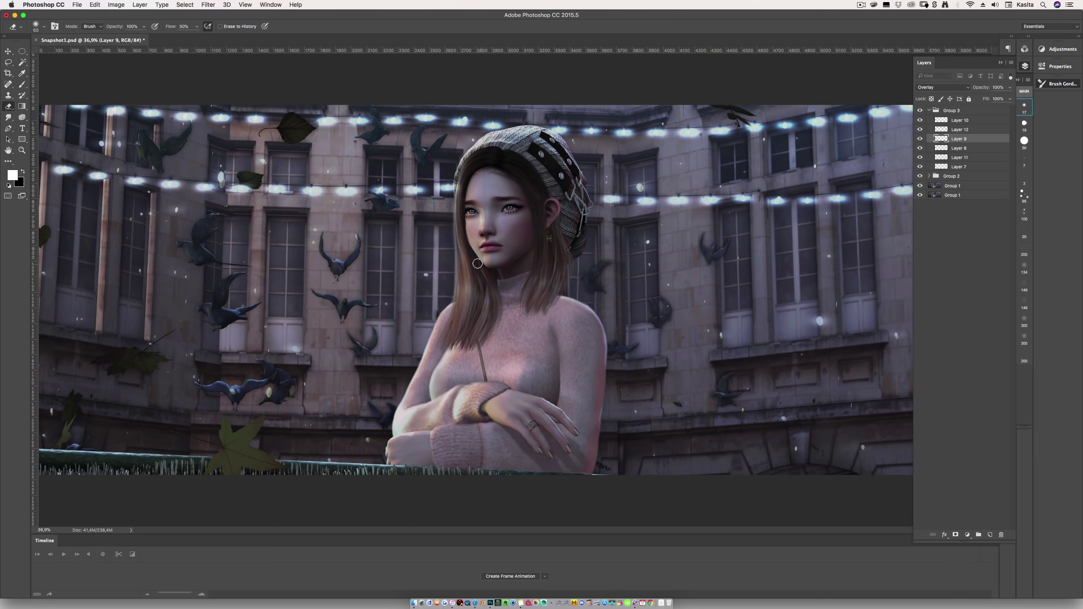
{"action": "left_click", "coordinate": [959, 148]}
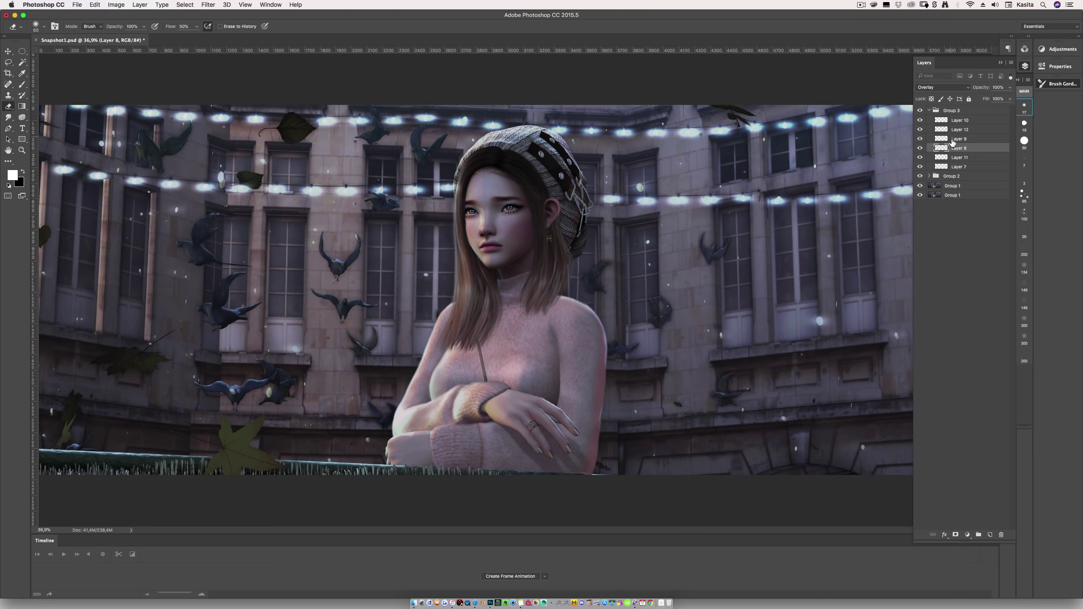
{"action": "left_click", "coordinate": [920, 157]}
{"action": "left_click", "coordinate": [920, 157]}
{"action": "left_click", "coordinate": [959, 157]}
- Darken the knit hat on Layer 11 with a progressively larger soft black brush
{"action": "right_click", "coordinate": [644, 151]}
{"action": "key", "text": "b"}
{"action": "right_click", "coordinate": [565, 188]}
{"action": "key", "text": "super+z"}
{"action": "left_click", "coordinate": [177, 27]}
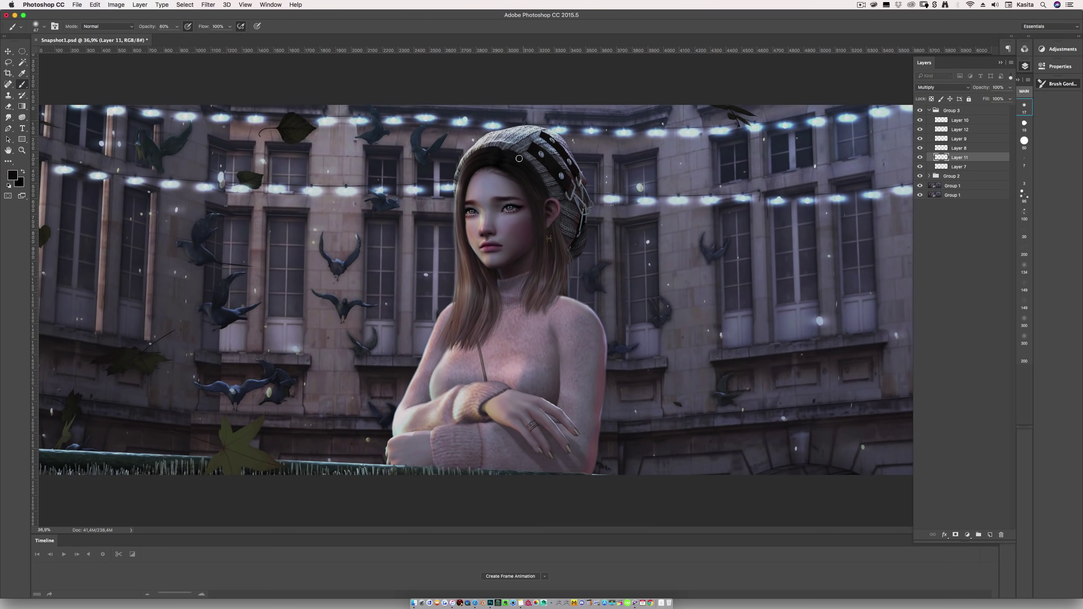
{"action": "key", "text": "bracketright"}
{"action": "key", "text": "bracketright"}
{"action": "key", "text": "bracketright"}
{"action": "key", "text": "bracketright"}
{"action": "key", "text": "bracketright"}
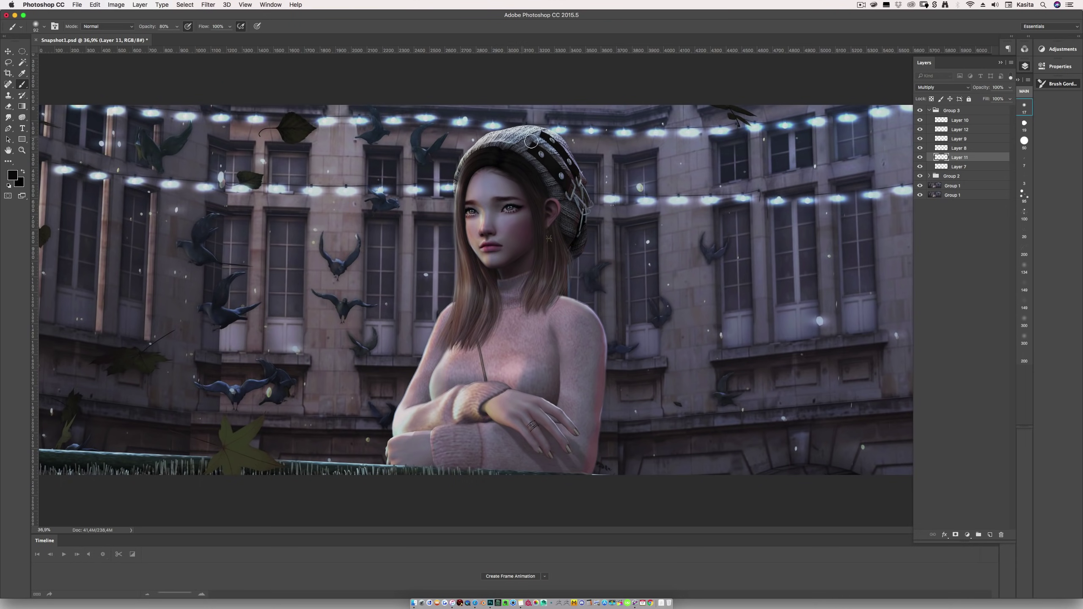
- Shade the chest of the sweater on Layer 11 with a colour sampled from the sweater and a larger brush
{"action": "left_click", "coordinate": [557, 337], "text": "alt"}
{"action": "key", "text": "bracketright"}
{"action": "key", "text": "bracketright"}
{"action": "key", "text": "bracketright"}
{"action": "key", "text": "bracketright"}
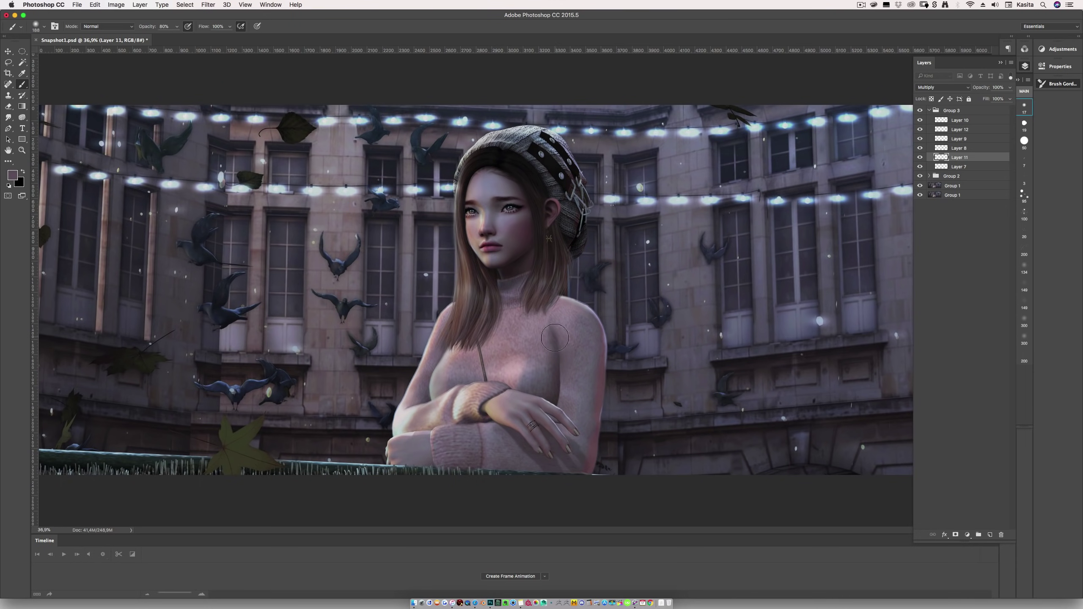
- Brighten the sweater's shoulder and upper arm on Layer 8 and refine the highlight with the Eraser
{"action": "left_click", "coordinate": [959, 148]}
{"action": "key", "text": "e"}
{"action": "key", "text": "alt+super+z"}
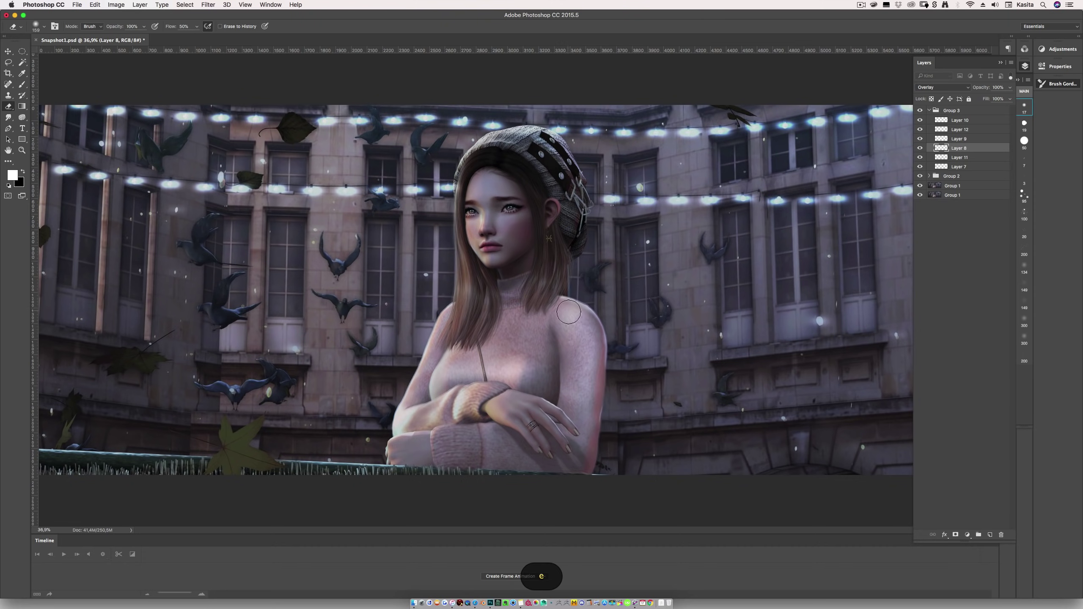
- Touch up the edge of the lower hand on Layer 1 in Group 2 with a small brush and sampled skin tones
{"action": "key", "text": "z"}
{"action": "mouse_move", "coordinate": [589, 294]}
{"action": "left_mouse_down"}
{"action": "mouse_move", "coordinate": [605, 294]}
{"action": "mouse_move", "coordinate": [565, 276]}
{"action": "left_mouse_up"}
{"action": "key", "text": "b"}
{"action": "key", "text": "bracketleft"}
{"action": "key", "text": "bracketleft"}
{"action": "key", "text": "bracketleft"}
{"action": "key", "text": "bracketleft"}
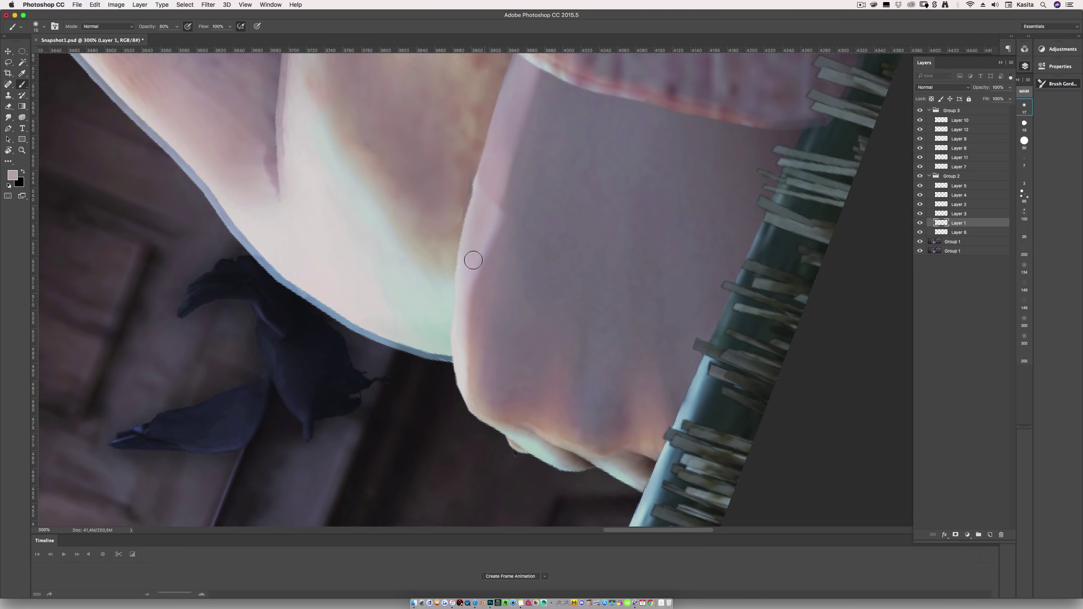
{"action": "left_click", "coordinate": [482, 306], "text": "alt"}
{"action": "key", "text": "z"}
{"action": "key", "text": "super+0"}
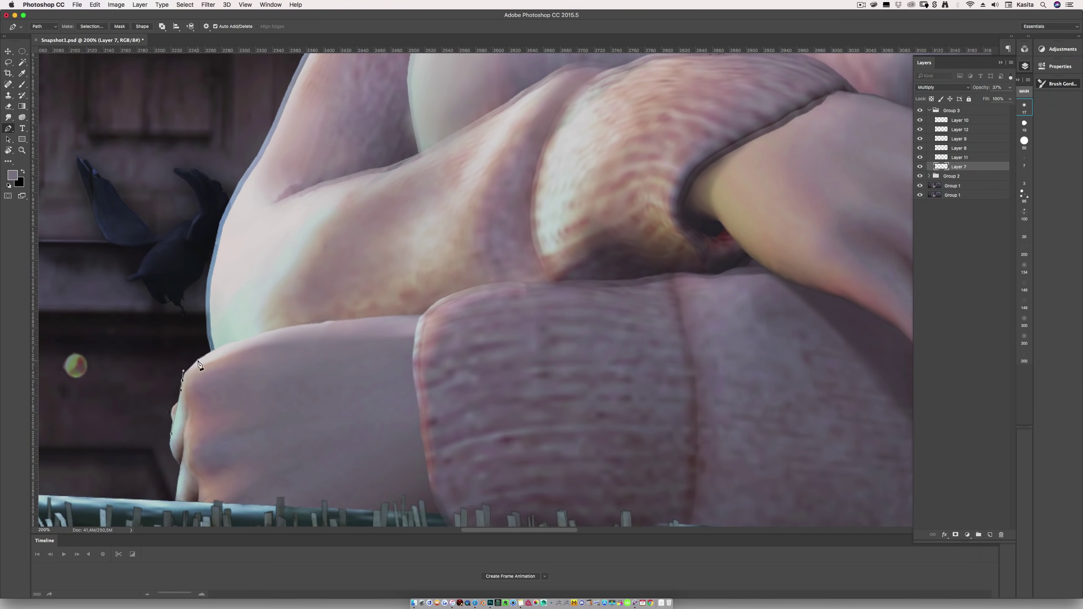
- Select along the lower hand's upper edge with a pen path and paint a soft black sleeve shadow above it on a new Multiply layer
{"action": "left_click_drag", "start_coordinate": [330, 322], "coordinate": [342, 319]}
{"action": "key", "text": "Return"}
{"action": "key", "text": "super+shift+alt+n"}
{"action": "key", "text": "b"}
{"action": "right_click", "coordinate": [634, 253]}
{"action": "key", "text": "Escape"}
{"action": "key", "text": "super+shift+alt+n"}
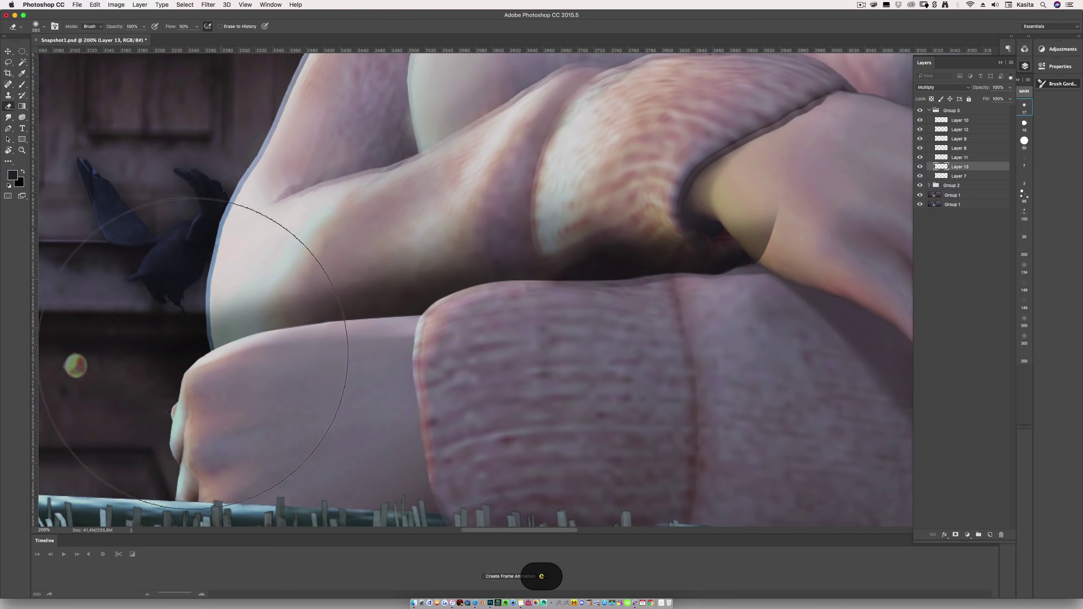
{"action": "key", "text": "e"}
- Add an Overlay layer above the sleeve shadow on Layer 13 and brighten the upper arm's elbow with a soft light brush
{"action": "left_click", "coordinate": [943, 87]}
{"action": "left_click", "coordinate": [928, 179]}
{"action": "right_click", "coordinate": [282, 269]}
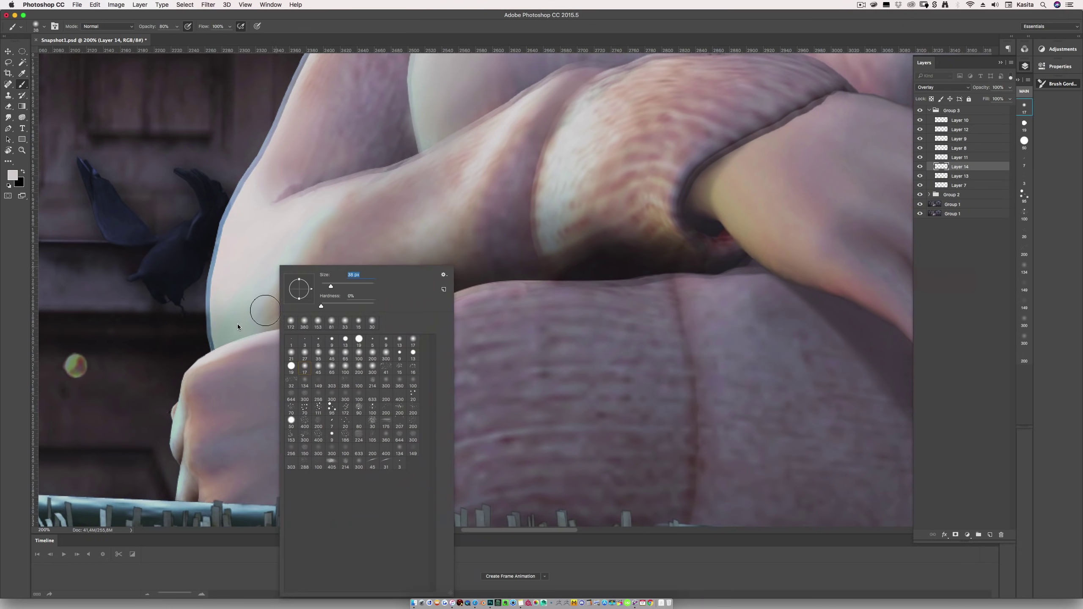
{"action": "key", "text": "Escape"}
{"action": "key", "text": "super+0"}
- Refine the dark shadow between the two forearms on Layer 13 with a sampled colour and a much smaller brush
{"action": "left_click", "coordinate": [923, 177]}
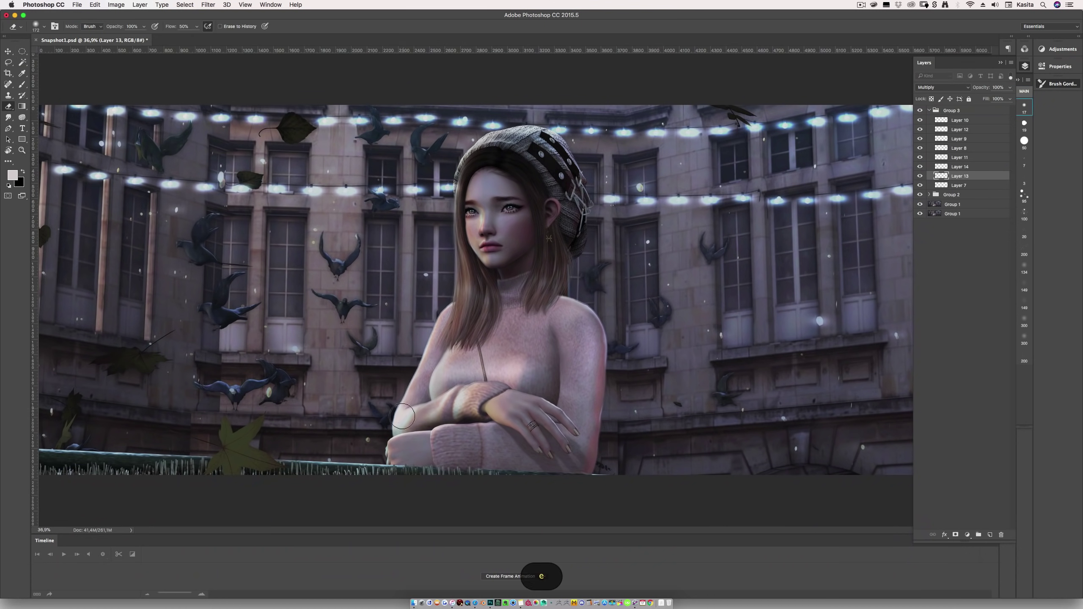
{"action": "key", "text": "b"}
{"action": "right_click", "coordinate": [620, 266]}
{"action": "key", "text": "Escape"}
{"action": "left_click", "coordinate": [445, 434], "text": "alt"}
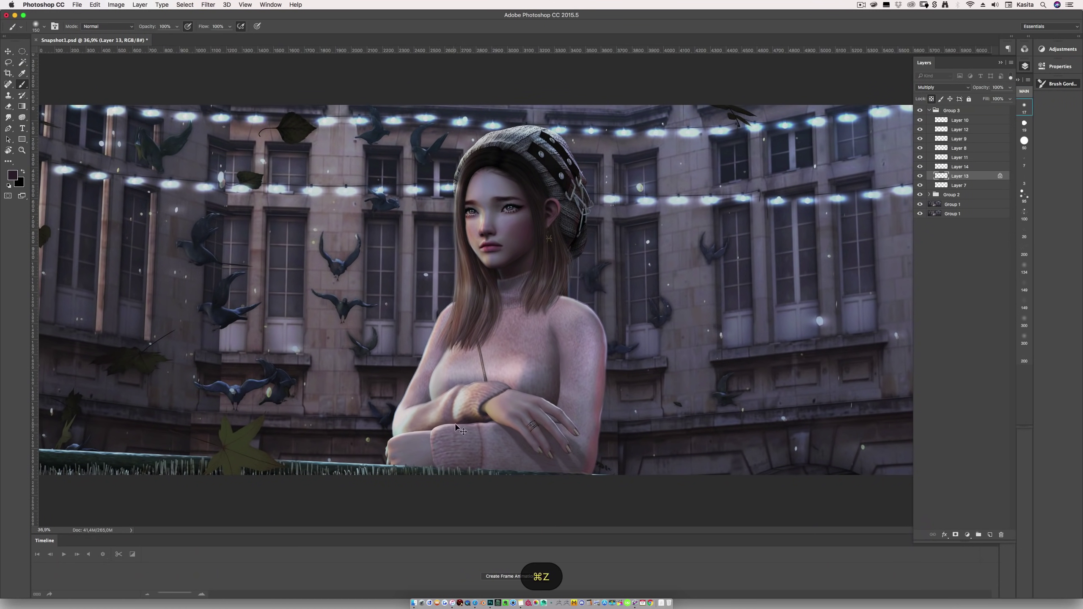
{"action": "key", "text": "bracketleft"}
{"action": "key", "text": "bracketleft"}
{"action": "key", "text": "bracketleft"}
{"action": "key", "text": "bracketleft"}
{"action": "key", "text": "bracketleft"}
{"action": "key", "text": "bracketleft"}
{"action": "key", "text": "bracketleft"}
{"action": "key", "text": "bracketleft"}
{"action": "key", "text": "bracketleft"}
{"action": "key", "text": "bracketleft"}
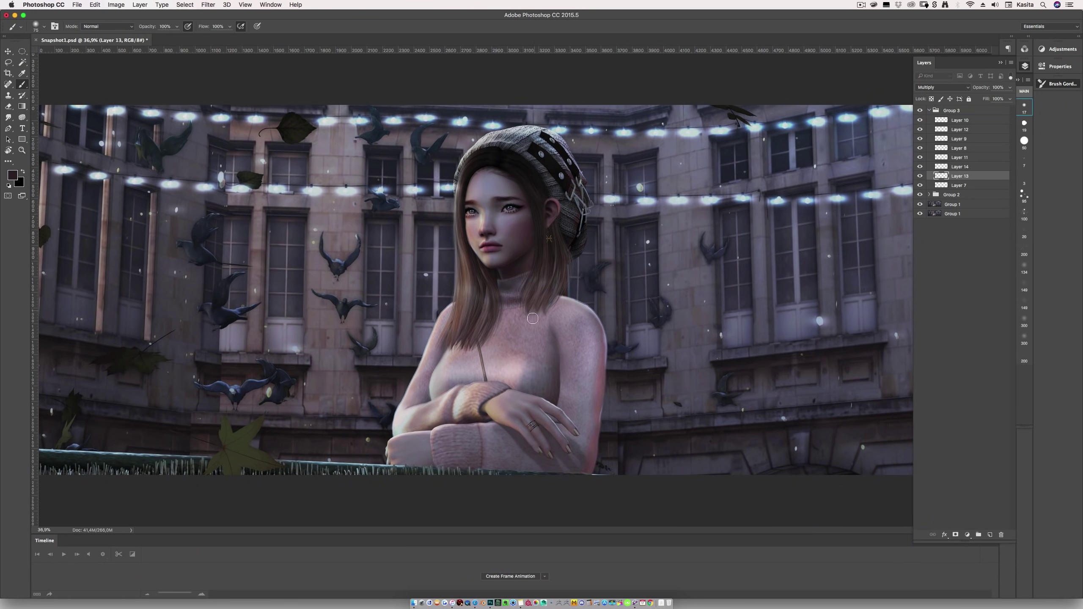
- Touch up the elbow highlight on Layer 14 with a sampled light colour and rotate the canvas
{"action": "left_click", "coordinate": [962, 166]}
{"action": "left_click", "coordinate": [409, 420], "text": "alt"}
{"action": "key", "text": "r"}
{"action": "left_click_drag", "start_coordinate": [640, 213], "coordinate": [618, 384]}
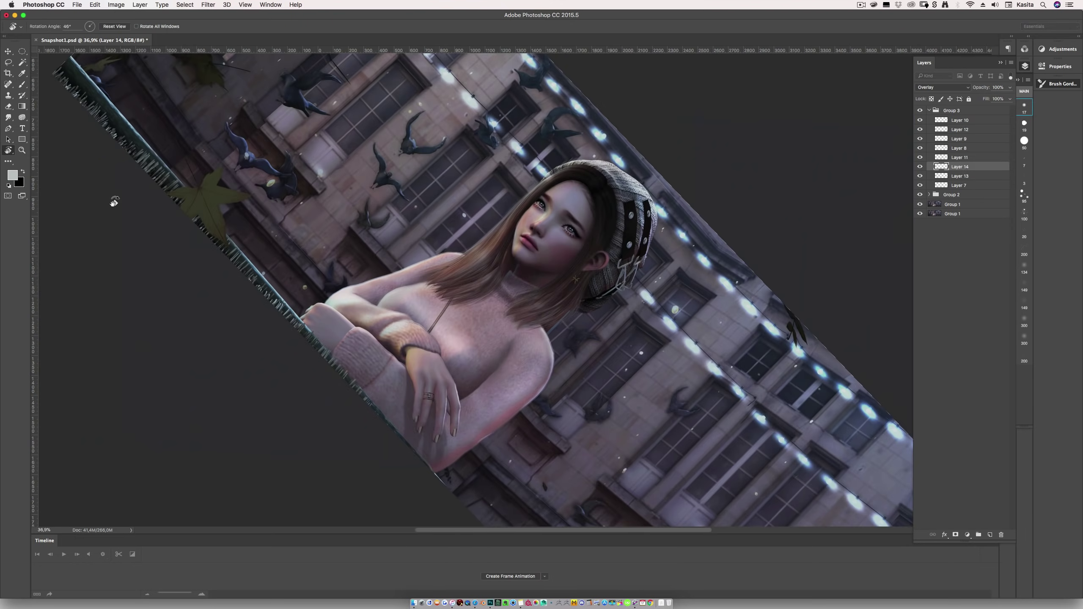
- Retouch the dark bands of the ring on Layer 10 with a small brush and a brown sampled from the ring
{"action": "key", "text": "z"}
{"action": "left_click", "coordinate": [494, 402]}
{"action": "left_click", "coordinate": [494, 402]}
{"action": "left_click", "coordinate": [266, 290]}
{"action": "key", "text": "b"}
{"action": "key", "text": "alt+bracketright"}
{"action": "key", "text": "alt+bracketright"}
{"action": "key", "text": "alt+bracketright"}
{"action": "right_click", "coordinate": [520, 219]}
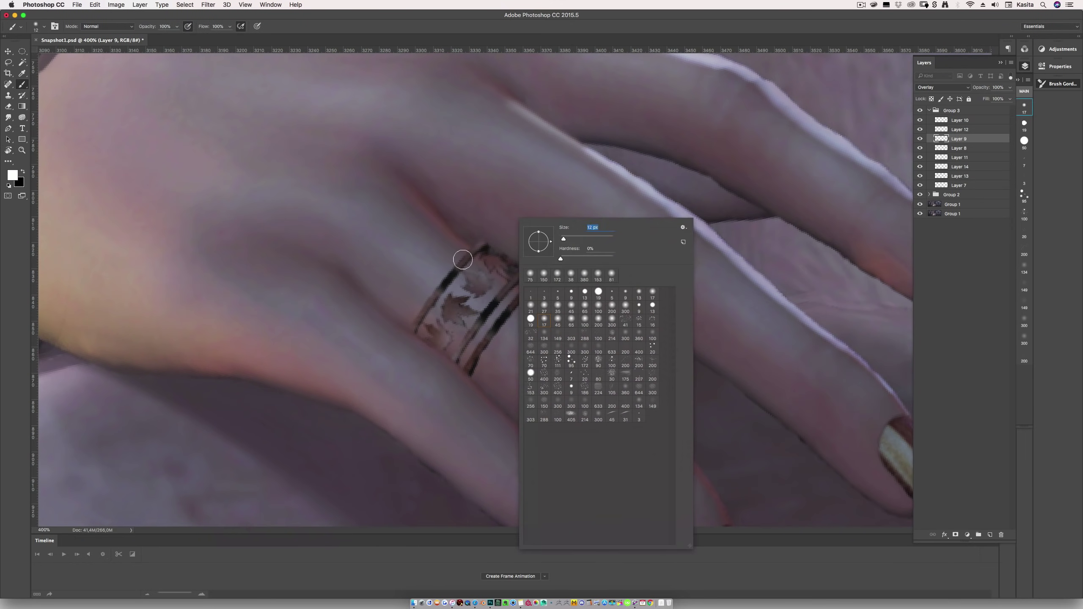
{"action": "key", "text": "Escape"}
{"action": "key", "text": "bracketleft"}
{"action": "key", "text": "alt+bracketright"}
{"action": "key", "text": "alt+bracketright"}
{"action": "left_click", "coordinate": [474, 253], "text": "alt"}
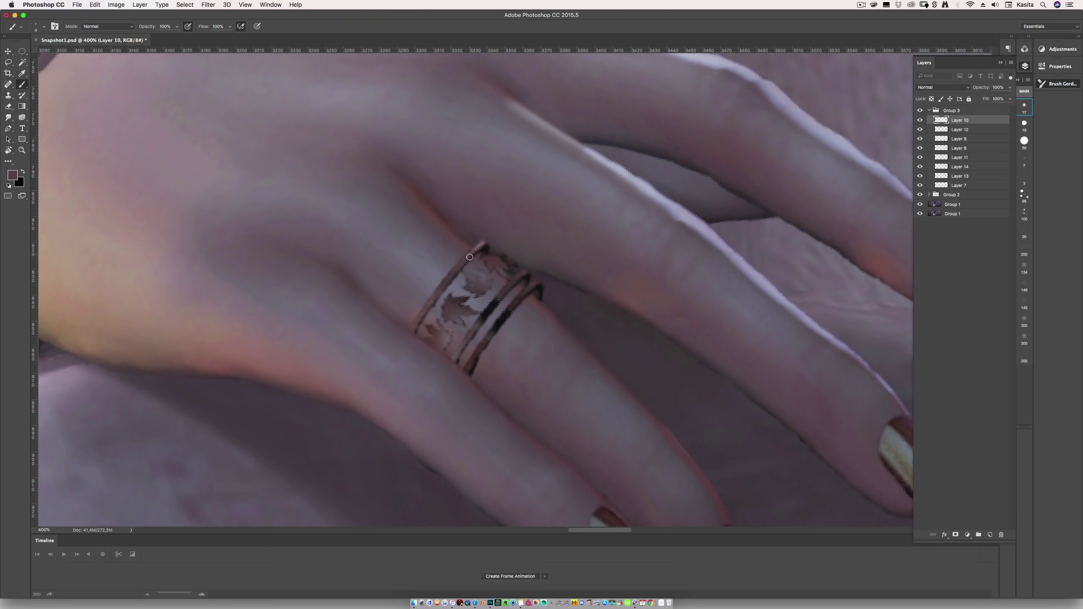
- Add an Overlay layer at the top of Group 3 and continue refining the ring's edge with a sampled colour
{"action": "key", "text": "super+shift+alt+n"}
{"action": "left_click", "coordinate": [480, 286], "text": "alt"}
{"action": "key", "text": "super+z"}
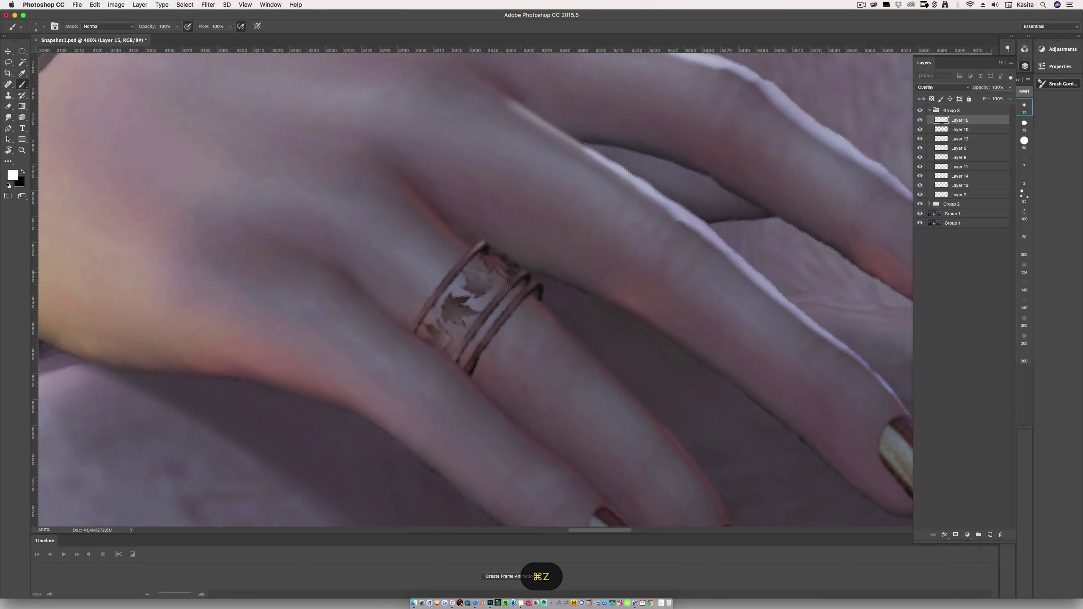
{"action": "key", "text": "alt+bracketleft"}
{"action": "left_click", "coordinate": [490, 245], "text": "alt"}
- Paint a black shadow beside the ring on Layer 7 and trim it with a smaller Eraser
{"action": "key", "text": "r"}
{"action": "mouse_move", "coordinate": [490, 245]}
{"action": "left_mouse_down"}
{"action": "mouse_move", "coordinate": [533, 296]}
{"action": "mouse_move", "coordinate": [512, 283]}
{"action": "left_mouse_up"}
{"action": "key", "text": "bracketleft"}
{"action": "key", "text": "b"}
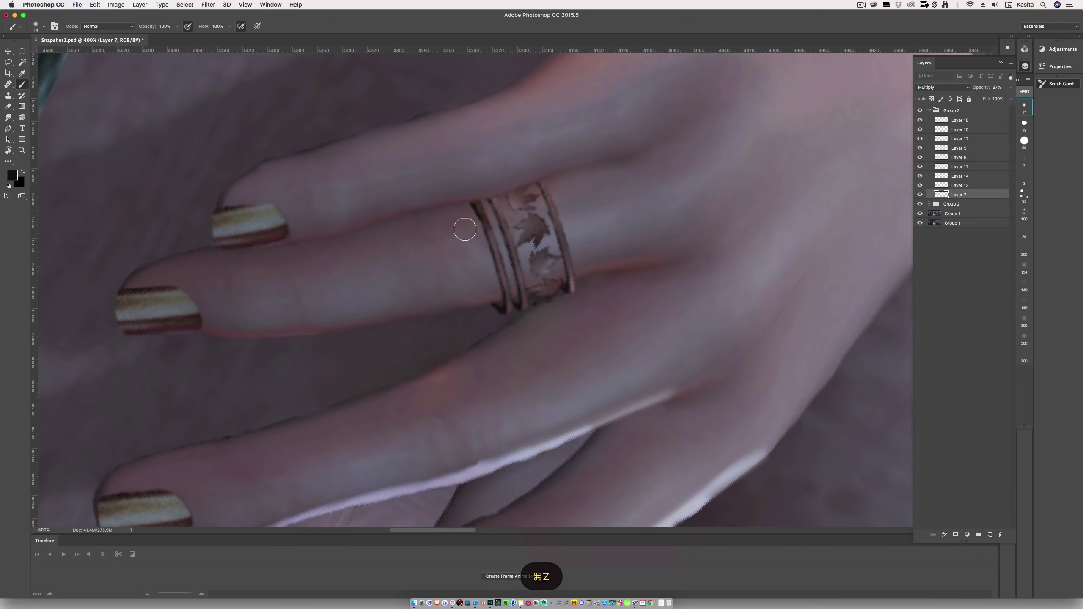
{"action": "key", "text": "e"}
{"action": "key", "text": "bracketleft"}
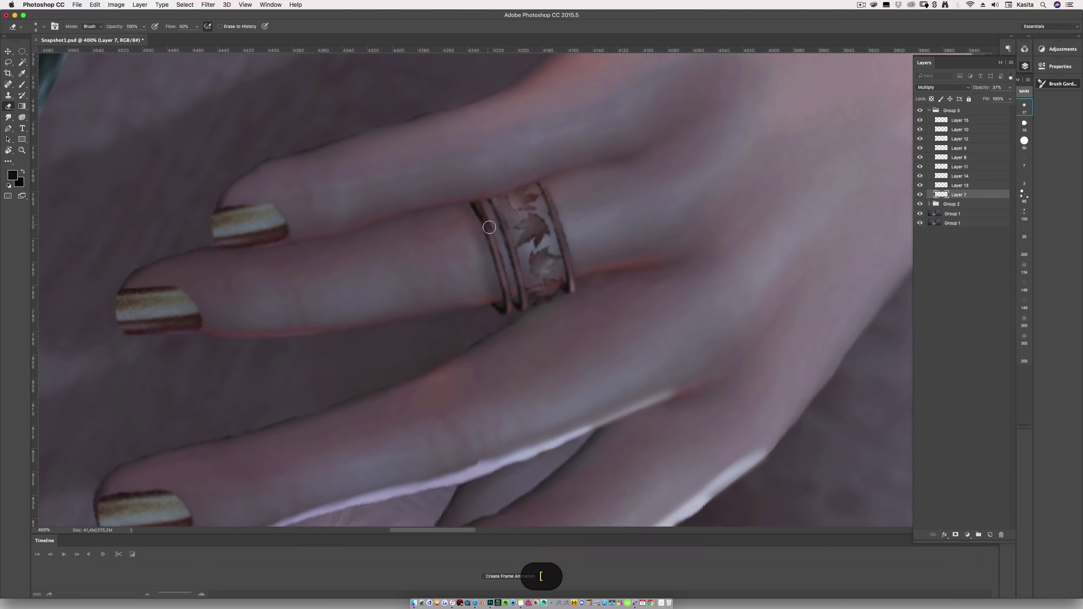
{"action": "right_click", "coordinate": [544, 239]}
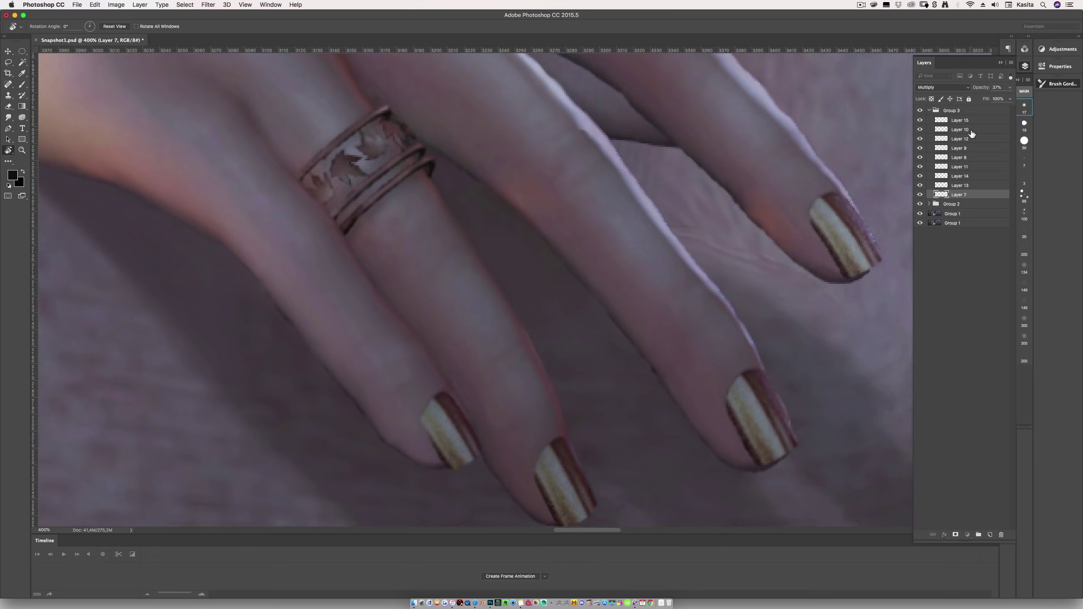
- Brighten the gold stripes of the fingernails with white on Layer 12 and refine the highlights with the Eraser
{"action": "key", "text": "b"}
{"action": "key", "text": "x"}
{"action": "left_click_drag", "start_coordinate": [332, 316], "coordinate": [349, 362]}
{"action": "left_click_drag", "start_coordinate": [443, 363], "coordinate": [469, 418]}
{"action": "left_click_drag", "start_coordinate": [631, 294], "coordinate": [669, 355]}
{"action": "key", "text": "super+minus"}
{"action": "key", "text": "super+minus"}
{"action": "key", "text": "super+minus"}
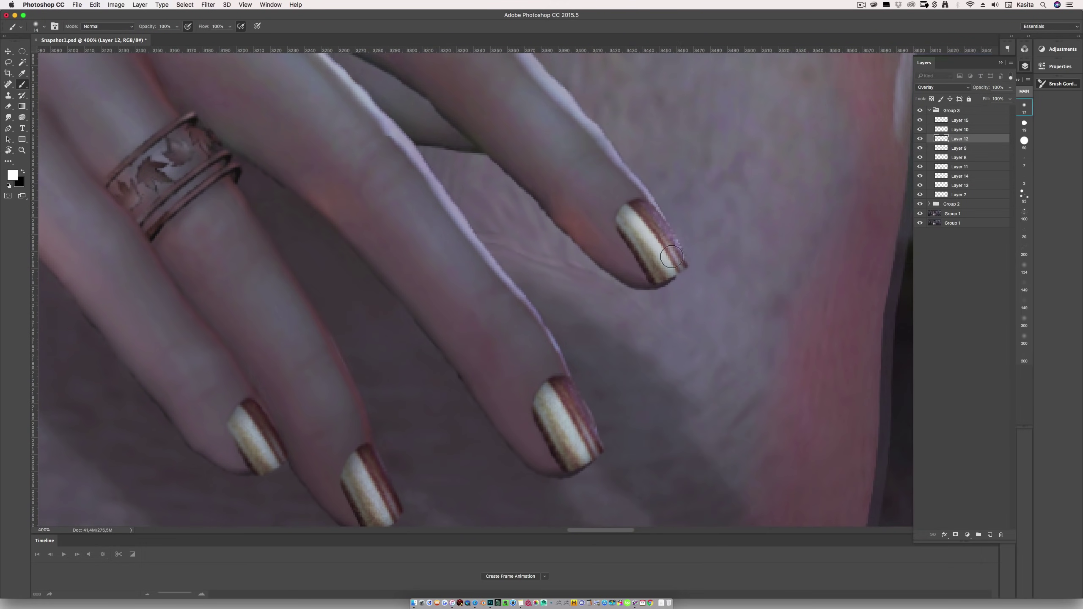
{"action": "right_click", "coordinate": [610, 259]}
{"action": "key", "text": "Return"}
{"action": "key", "text": "e"}
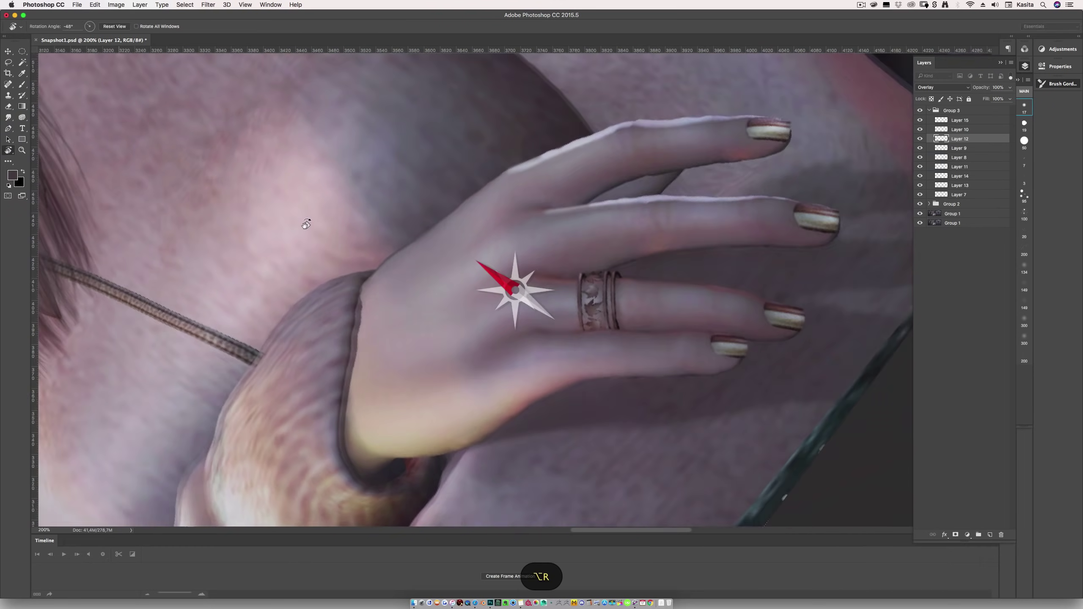
- Shade the sweater cuff's edge along the wrist on Layer 13 with a 31 px soft brush
{"action": "right_click", "coordinate": [466, 206]}
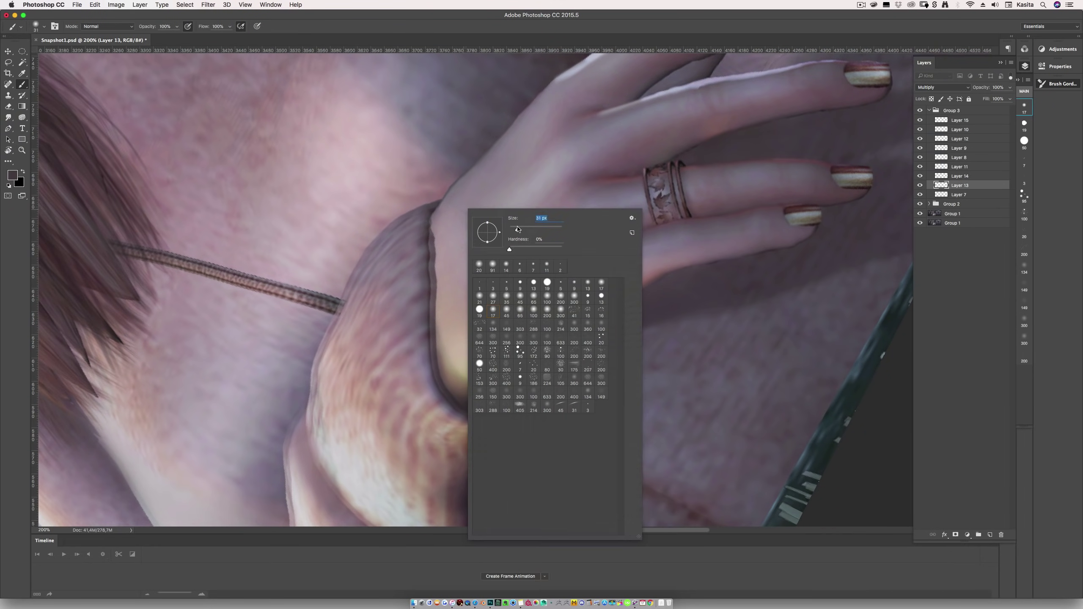
{"action": "key", "text": "Return"}
{"action": "left_click_drag", "start_coordinate": [420, 217], "coordinate": [433, 340]}
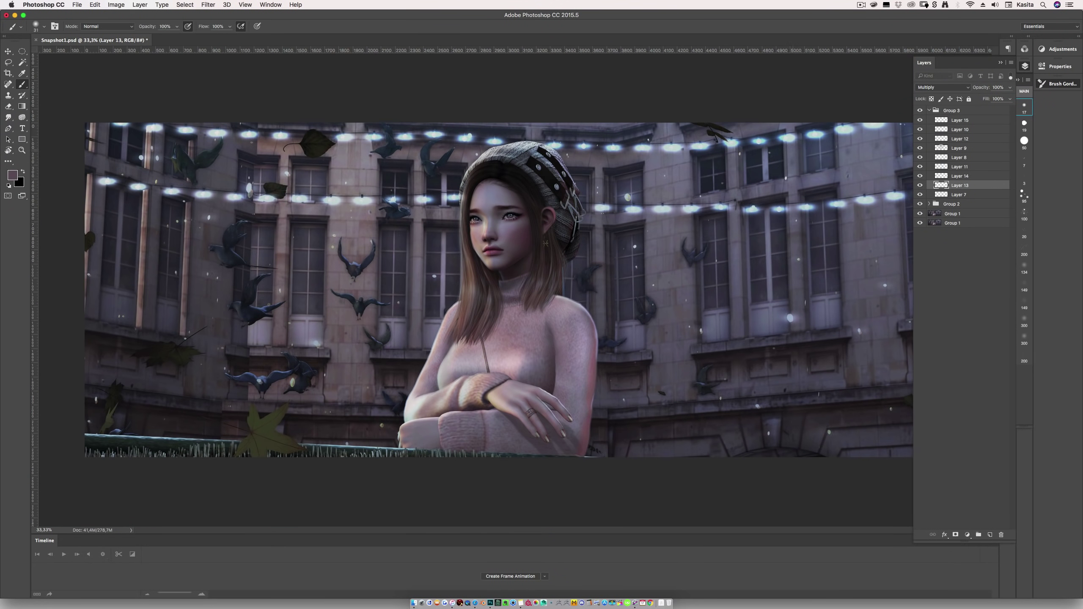
- Add two new layers at the top of Group 3, choose a warm yellow-orange foreground colour and set Layer 17 to Overlay
{"action": "key", "text": "super+shift+n"}
{"action": "mouse_move", "coordinate": [528, 212]}
{"action": "left_mouse_down"}
{"action": "mouse_move", "coordinate": [533, 222]}
{"action": "mouse_move", "coordinate": [499, 256]}
{"action": "mouse_move", "coordinate": [503, 299]}
{"action": "mouse_move", "coordinate": [450, 428]}
{"action": "left_mouse_up"}
{"action": "key", "text": "super+shift+n"}
{"action": "key", "text": "Return"}
{"action": "left_click", "coordinate": [12, 175]}
{"action": "left_click", "coordinate": [181, 384]}
{"action": "key", "text": "Return"}
{"action": "left_click", "coordinate": [931, 88]}
{"action": "left_click", "coordinate": [933, 193]}
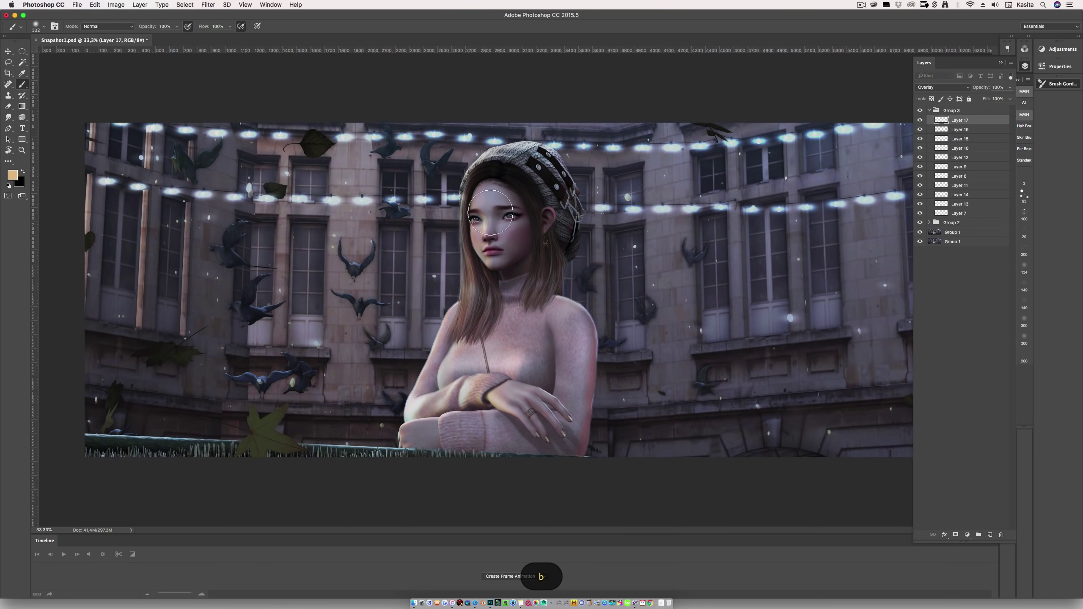
- Paint warm light over the hair and sweater on Layer 17 with a 162 px brush at 51% opacity and trim it with the Eraser
{"action": "right_click", "coordinate": [589, 200]}
{"action": "key", "text": "super+z"}
{"action": "right_click", "coordinate": [574, 232]}
{"action": "left_click_drag", "start_coordinate": [605, 246], "coordinate": [643, 246]}
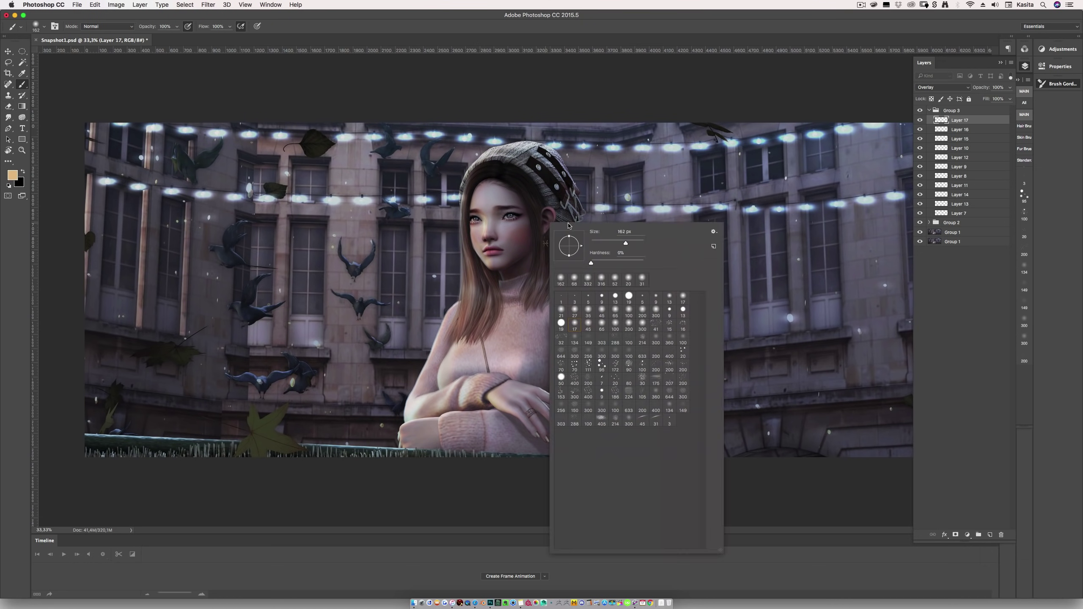
{"action": "key", "text": "5"}
{"action": "key", "text": "1"}
{"action": "key", "text": "e"}
{"action": "left_click", "coordinate": [511, 212], "text": "super"}
- Create an Overlay layer at the top of Group 3 and paint warm light on the shadowed side of the face
{"action": "left_click", "coordinate": [960, 129]}
{"action": "left_click", "coordinate": [989, 534]}
{"action": "key", "text": "z"}
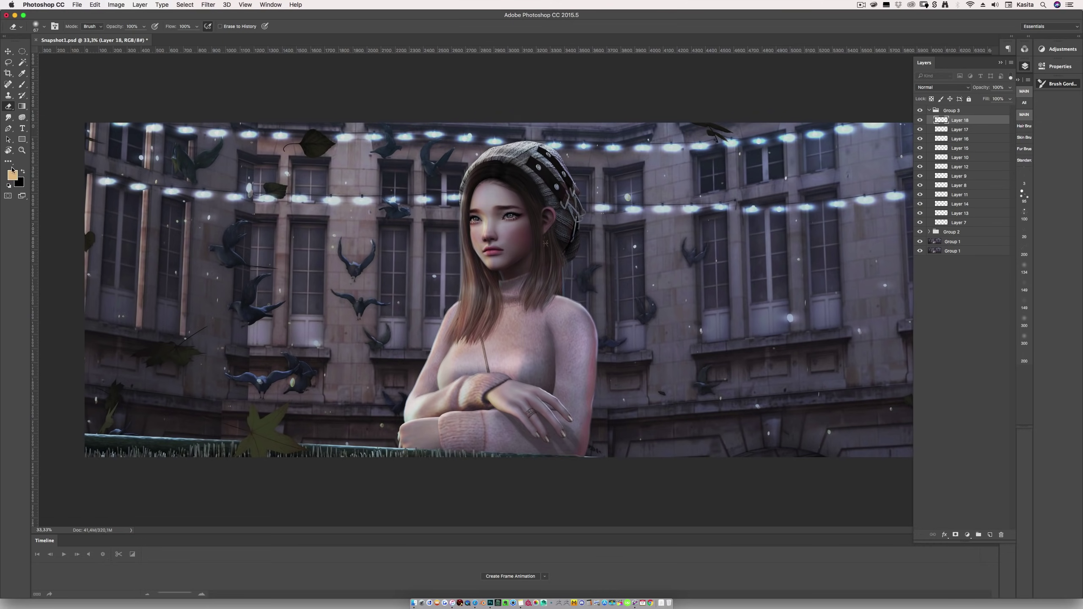
{"action": "left_click_drag", "start_coordinate": [329, 217], "coordinate": [442, 187]}
{"action": "right_click", "coordinate": [442, 186]}
{"action": "left_click", "coordinate": [458, 191]}
{"action": "key", "text": "e"}
{"action": "key", "text": "shift+alt+o"}
{"action": "right_click", "coordinate": [316, 222]}
{"action": "key", "text": "Escape"}
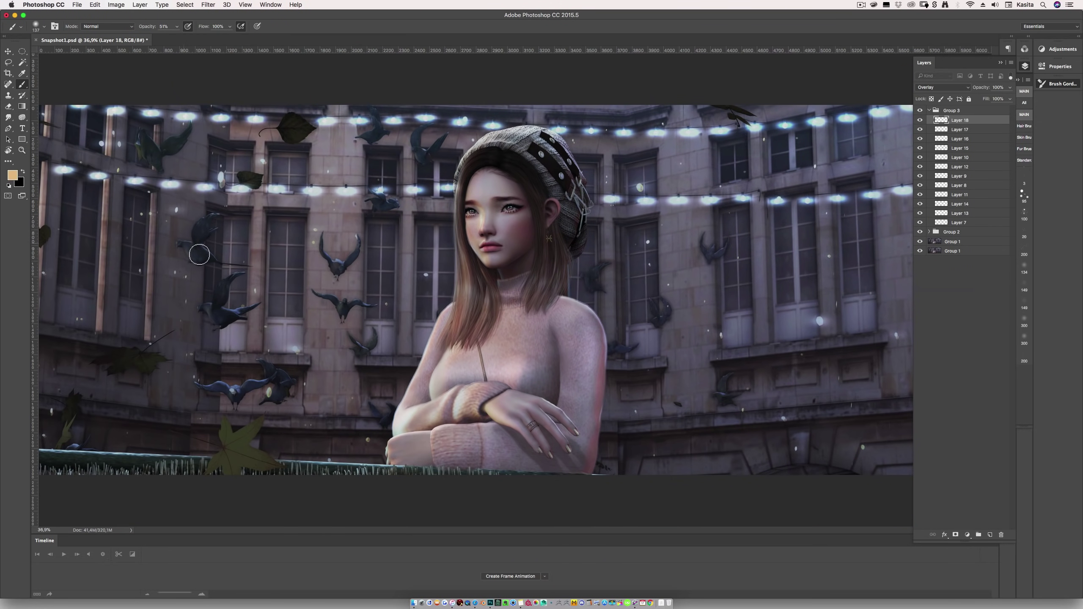
- Refine the face light and brighten the large leaf on the railing with a pale cream colour on Layer 18
{"action": "key", "text": "b"}
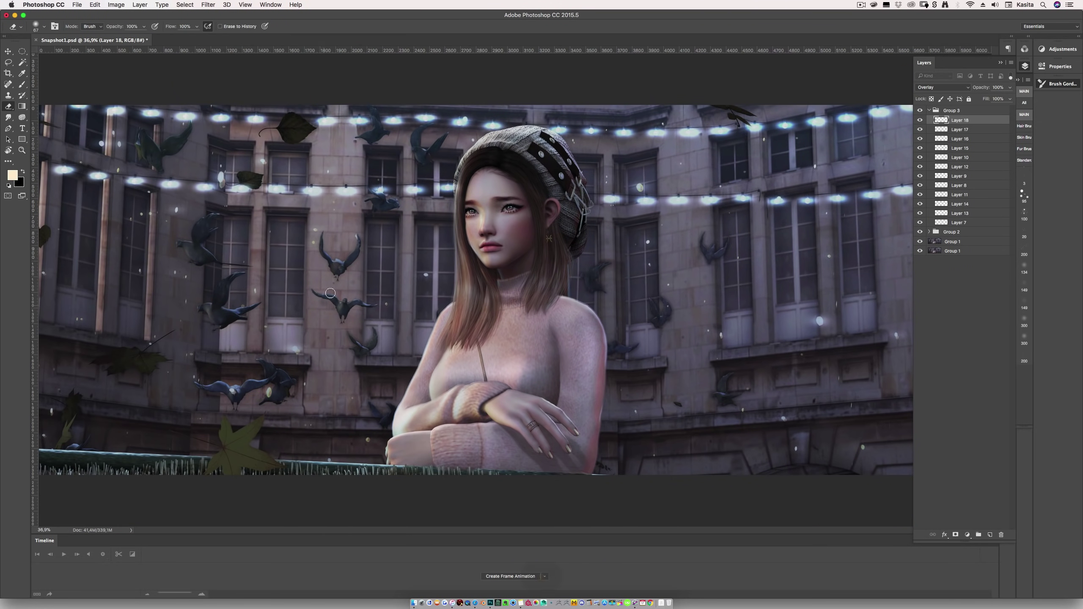
{"action": "key", "text": "e"}
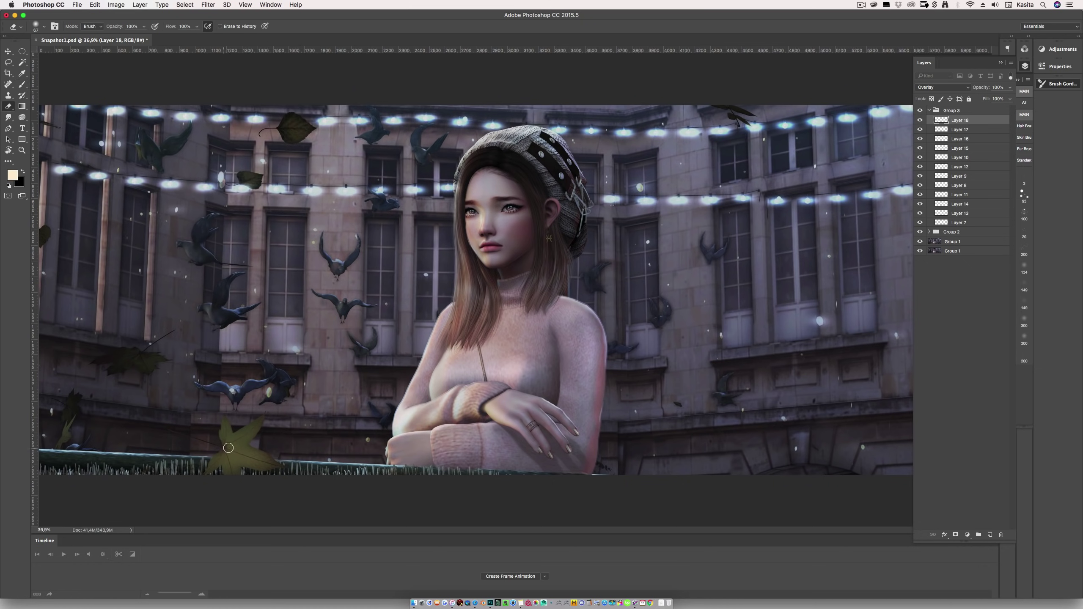
{"action": "left_click", "coordinate": [8, 118]}
{"action": "key", "text": "e"}
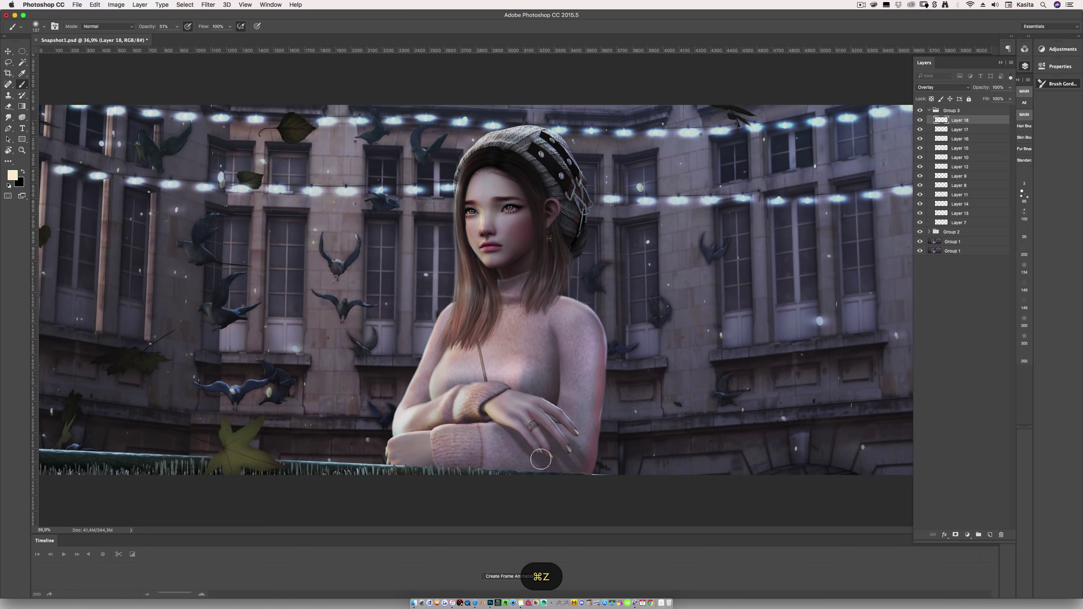
{"action": "key", "text": "super+e"}
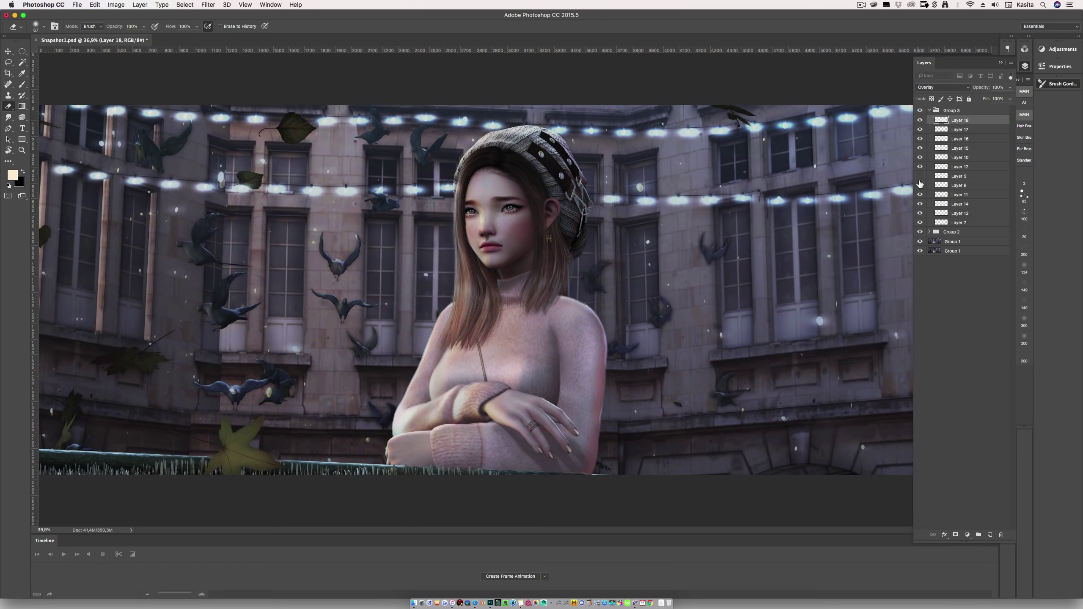
- Compare the effect of the layers in Group 3 and set Layer 9's opacity to 70%
{"action": "left_click", "coordinate": [551, 196], "text": "super"}
{"action": "left_click", "coordinate": [937, 119]}
{"action": "key", "text": "v"}
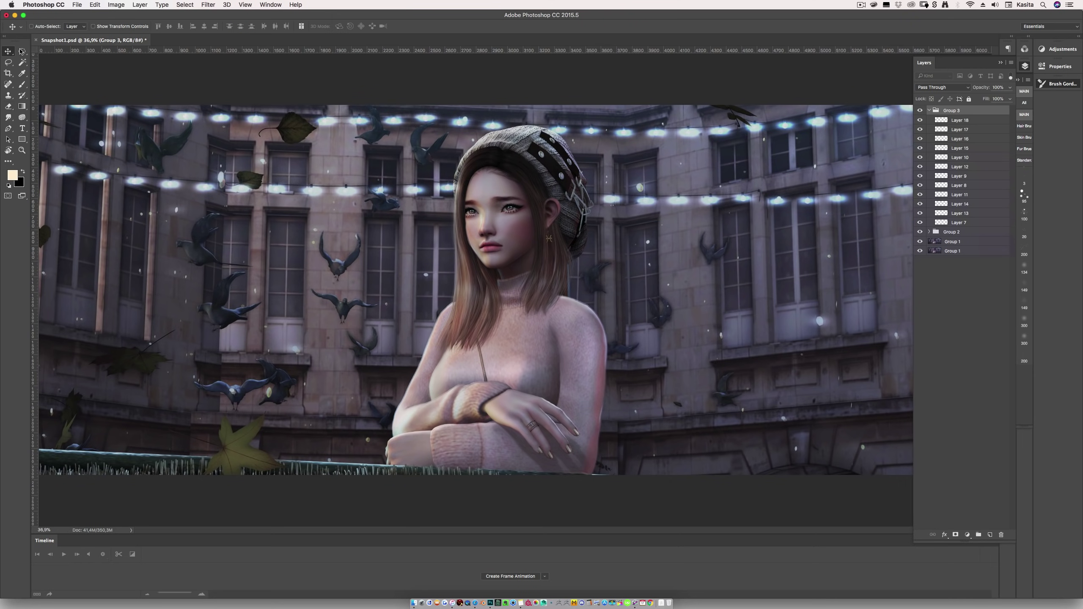
{"action": "double_click", "coordinate": [940, 119]}
{"action": "key", "text": "Escape"}
{"action": "left_click", "coordinate": [924, 140]}
{"action": "left_click", "coordinate": [924, 176]}
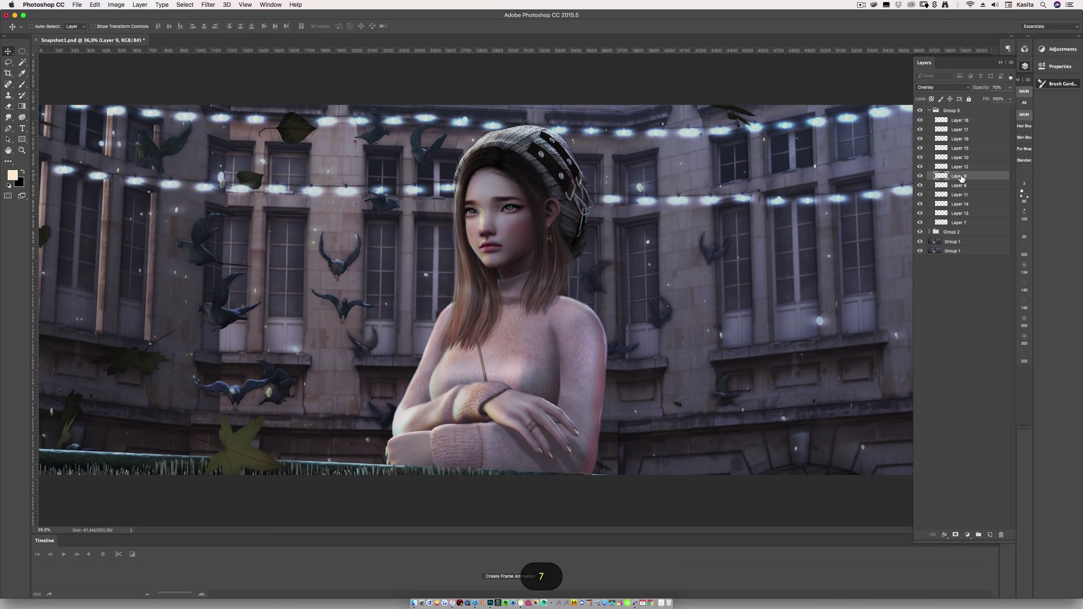
- Check the lower layers of Group 3 and set Layer 13's opacity to 50%
{"action": "left_click", "coordinate": [923, 194]}
{"action": "left_click", "coordinate": [923, 204]}
{"action": "left_click", "coordinate": [923, 213]}
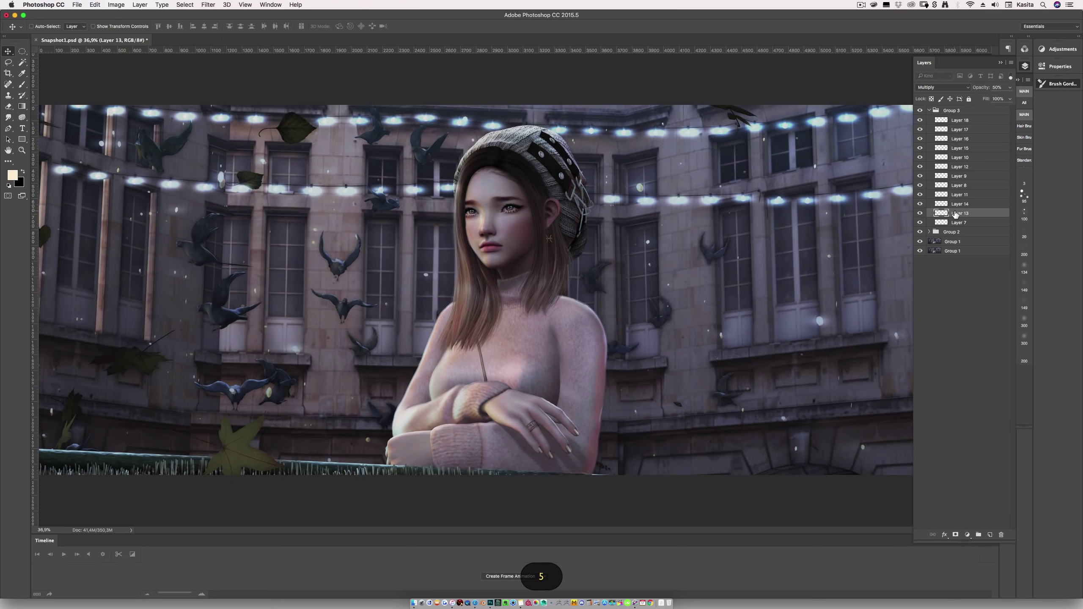
{"action": "left_click", "coordinate": [923, 222]}
{"action": "key", "text": "e"}
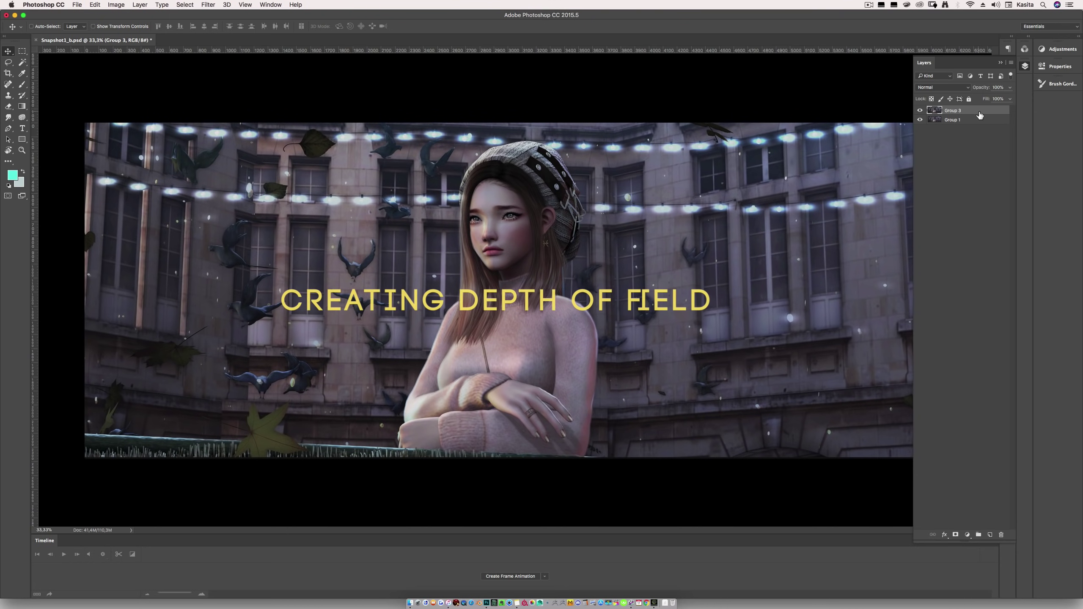
- Duplicate the merged Group 3 layer within Snapshot1_b.psd, keeping the name Group 3
{"action": "right_click", "coordinate": [976, 114]}
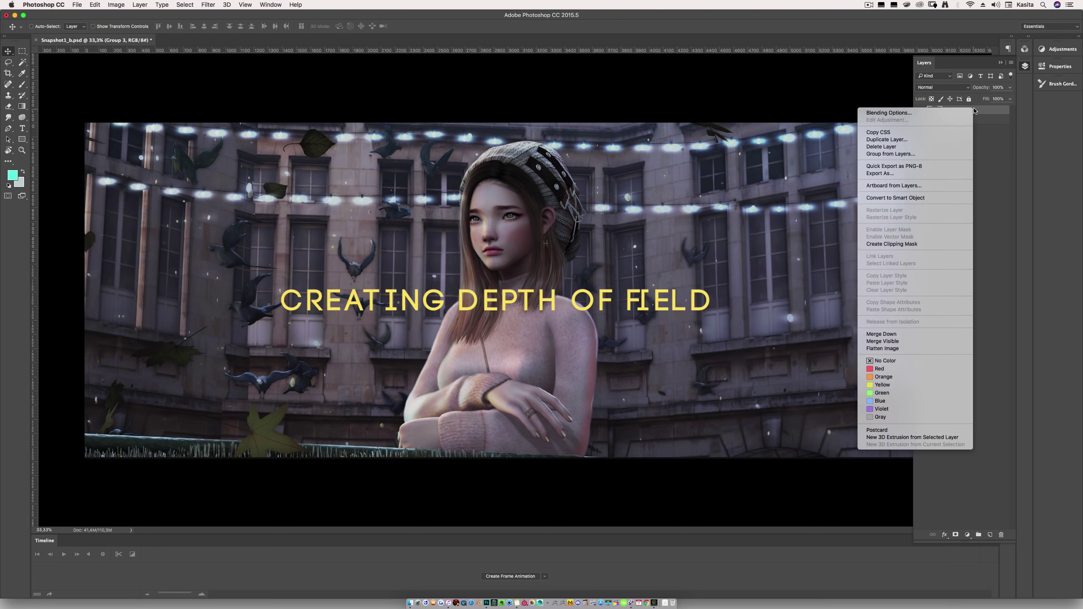
{"action": "left_click", "coordinate": [885, 140]}
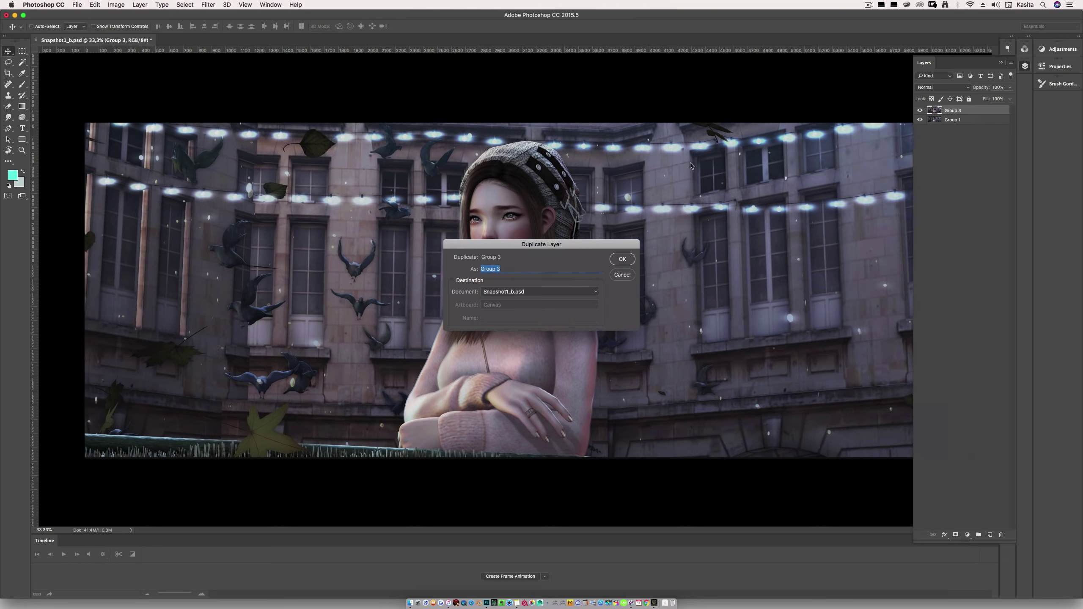
{"action": "left_click", "coordinate": [622, 259]}
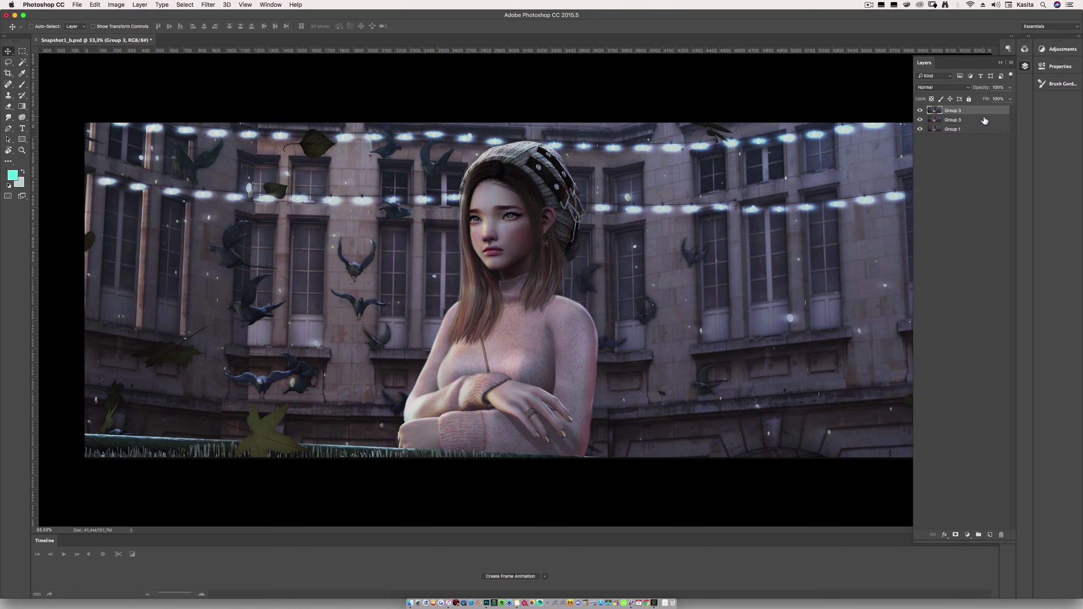
- Examine the Alpha 1 and Alpha 2 depth masks and return to the topmost Group 3 layer
{"action": "left_click", "coordinate": [1025, 50]}
{"action": "left_click", "coordinate": [973, 97]}
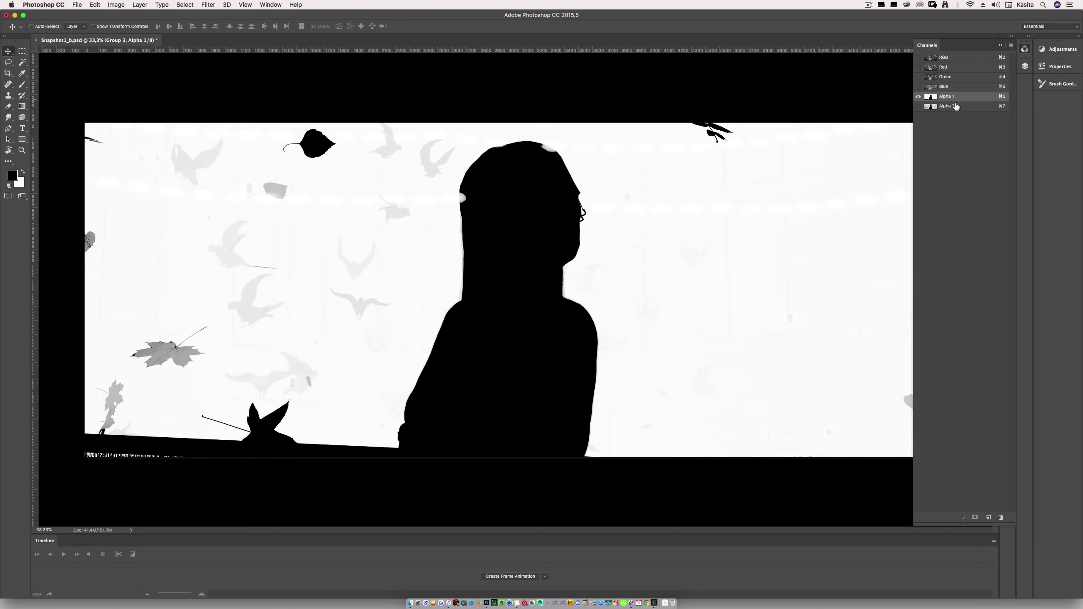
{"action": "left_click", "coordinate": [957, 106]}
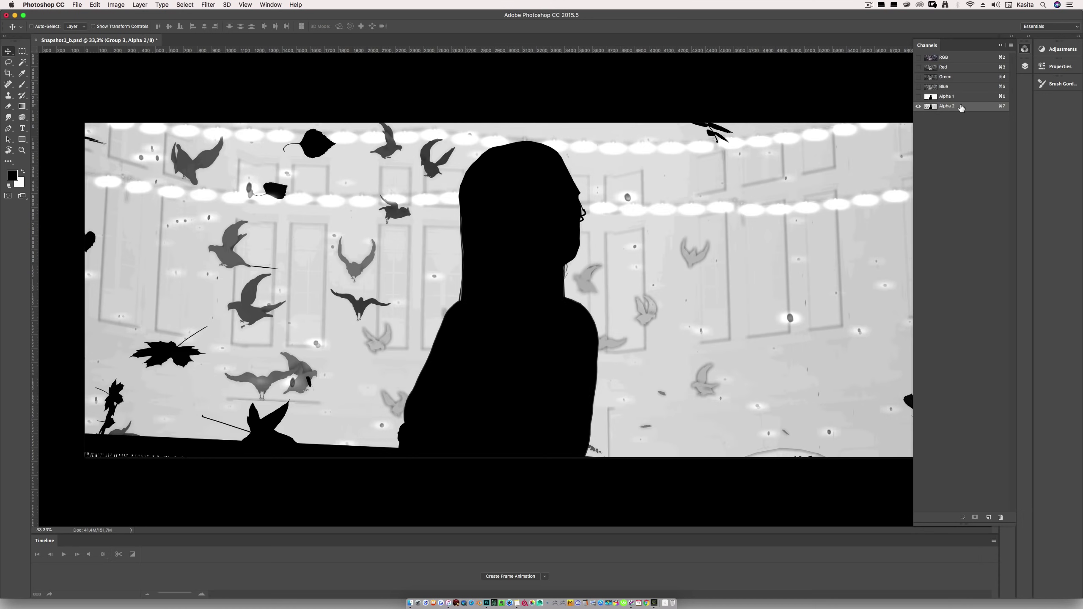
{"action": "left_click", "coordinate": [1019, 65]}
{"action": "left_click", "coordinate": [962, 123]}
{"action": "left_click", "coordinate": [971, 112]}
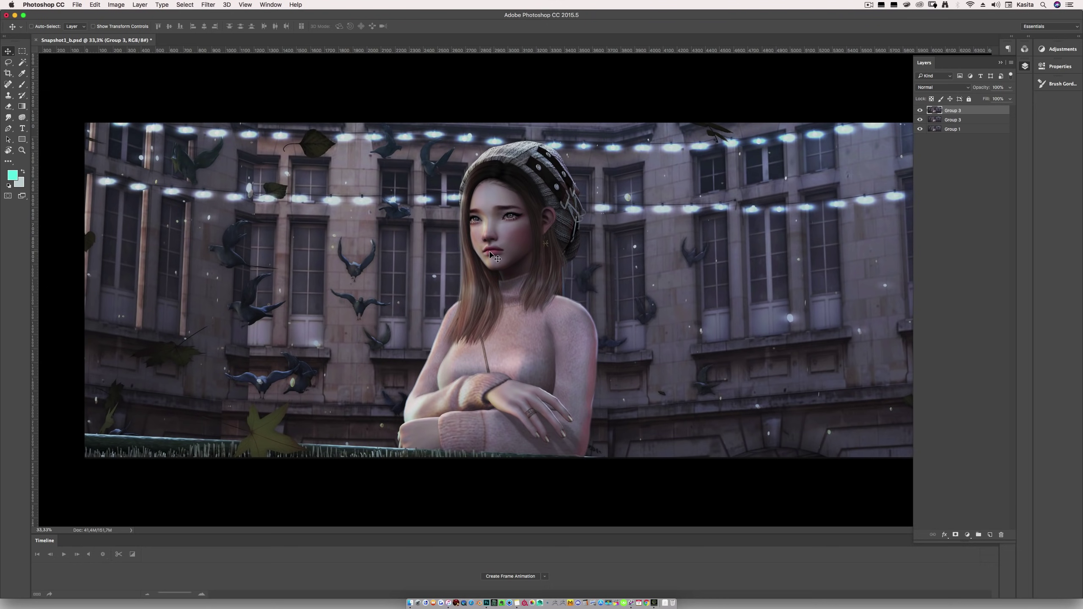
- Start a Lens Blur on the topmost Group 3 layer with the Faster preview and Alpha 2 as the depth map source
{"action": "left_click", "coordinate": [213, 4]}
{"action": "mouse_move", "coordinate": [216, 106]}
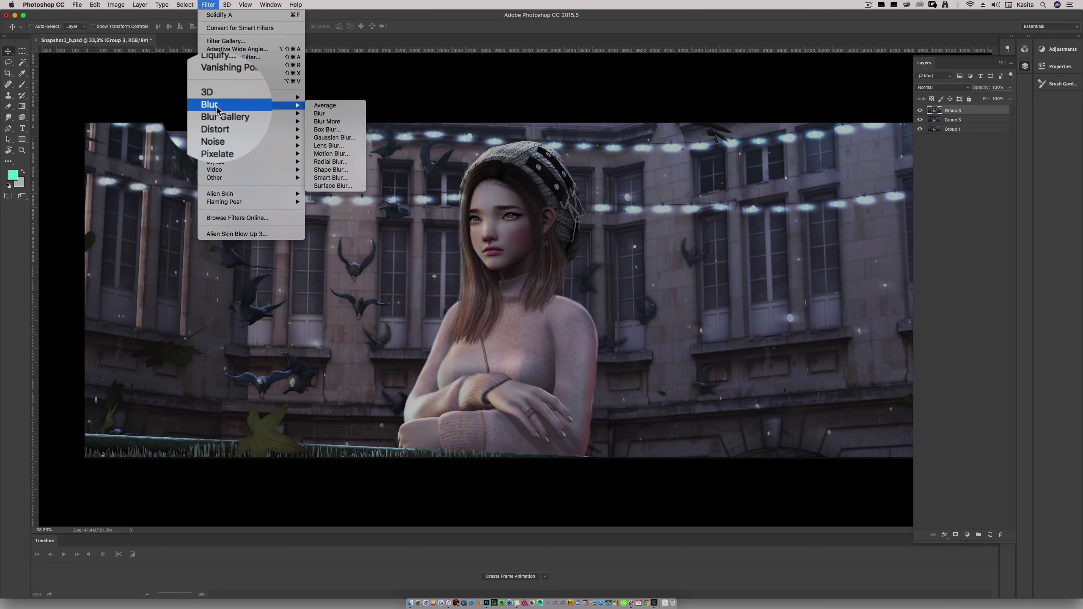
{"action": "left_click", "coordinate": [335, 146]}
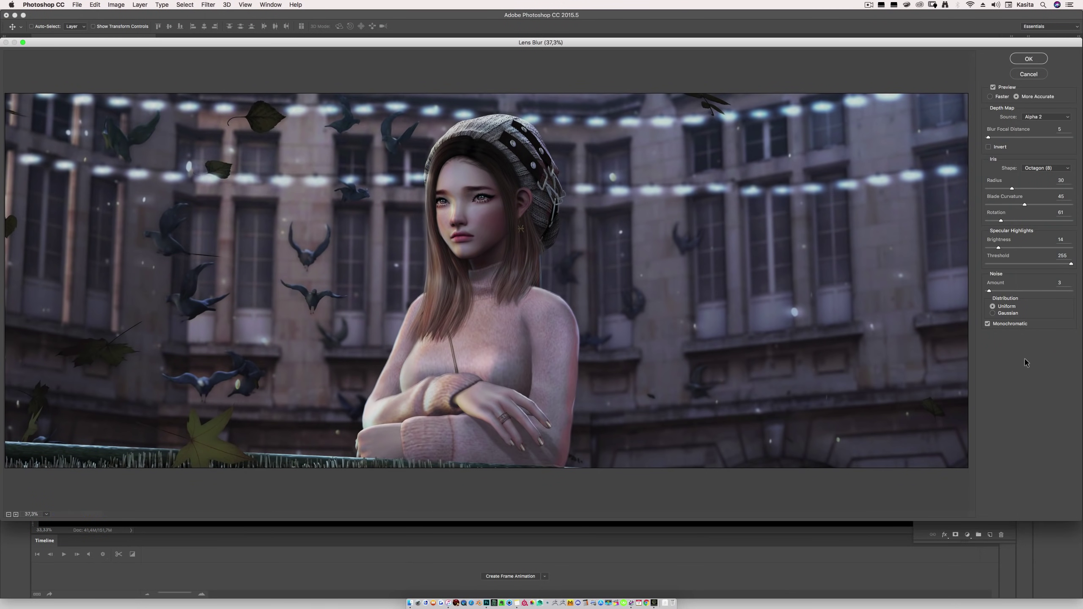
{"action": "left_click", "coordinate": [990, 96]}
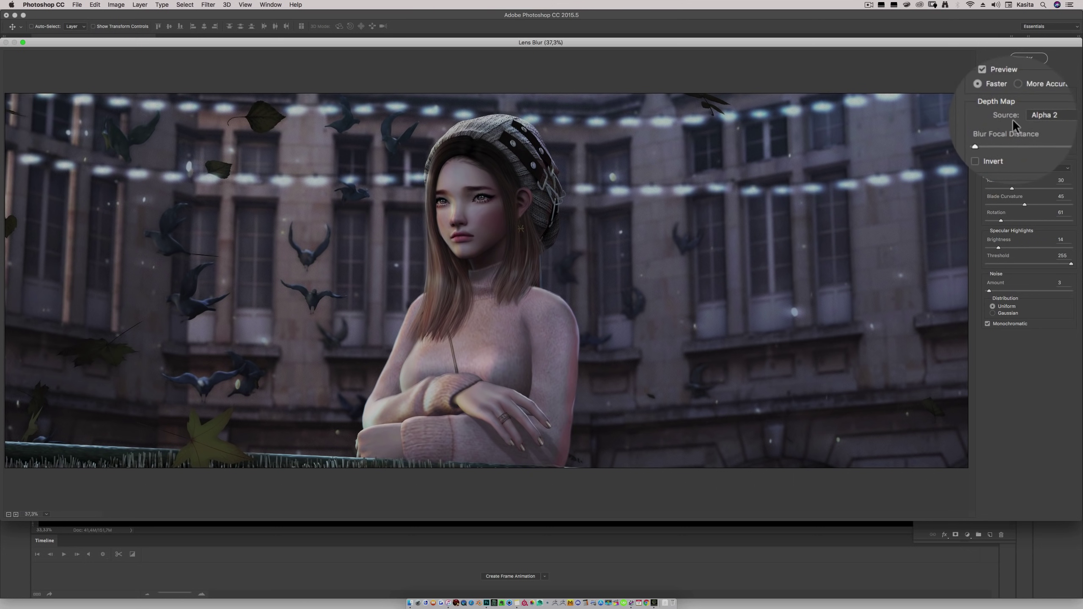
{"action": "left_click", "coordinate": [1018, 116]}
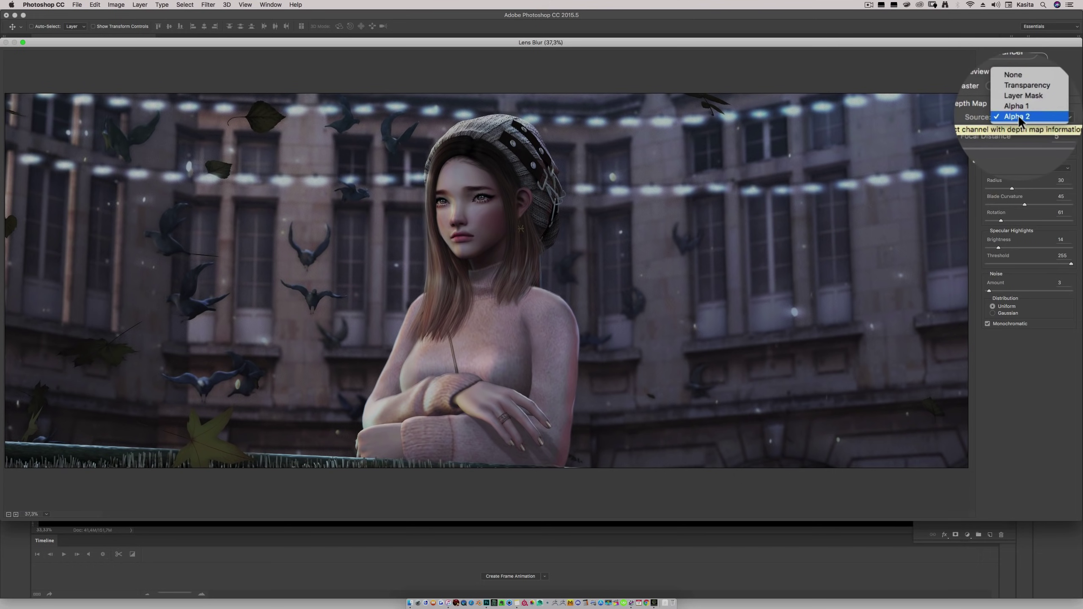
{"action": "left_click", "coordinate": [1019, 110]}
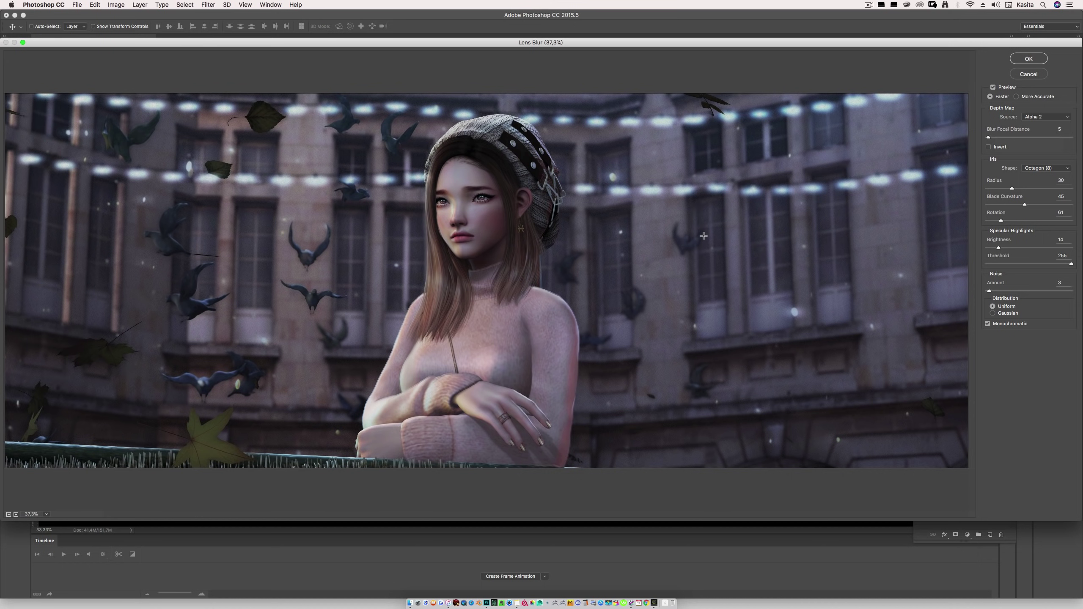
- Test different focal points with the noise amount at 42, finishing with blur focal distance 10 and noise amount 3
{"action": "left_click", "coordinate": [1022, 291]}
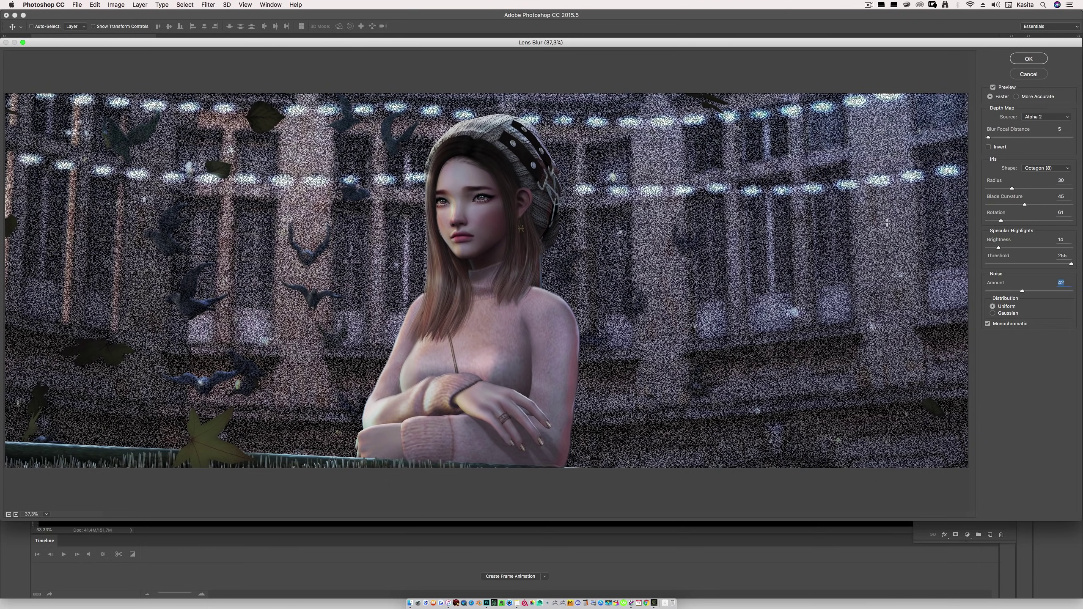
{"action": "left_click", "coordinate": [867, 132]}
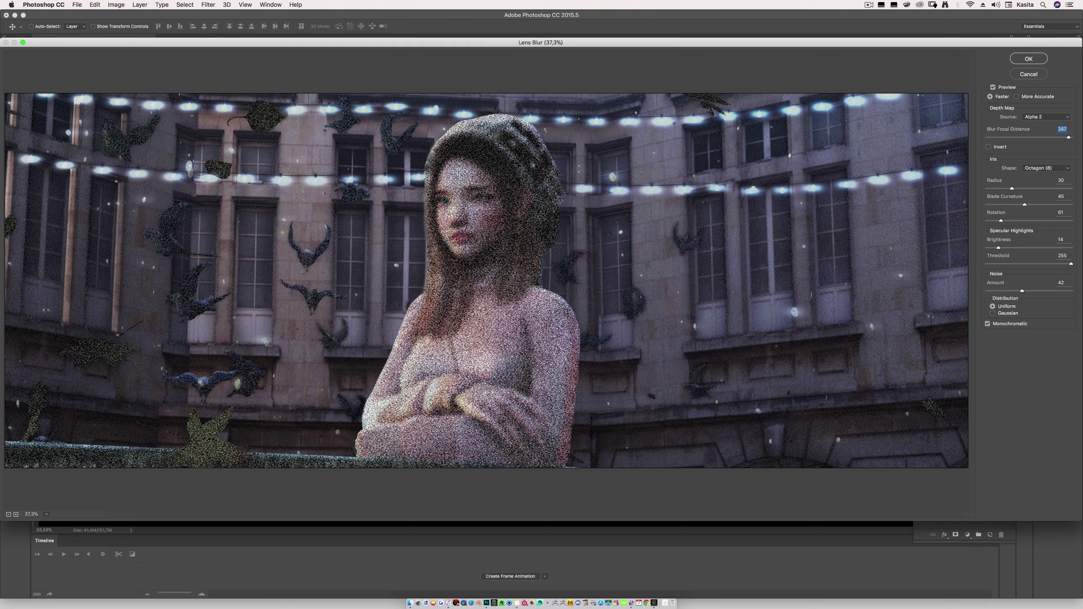
{"action": "left_click", "coordinate": [508, 343]}
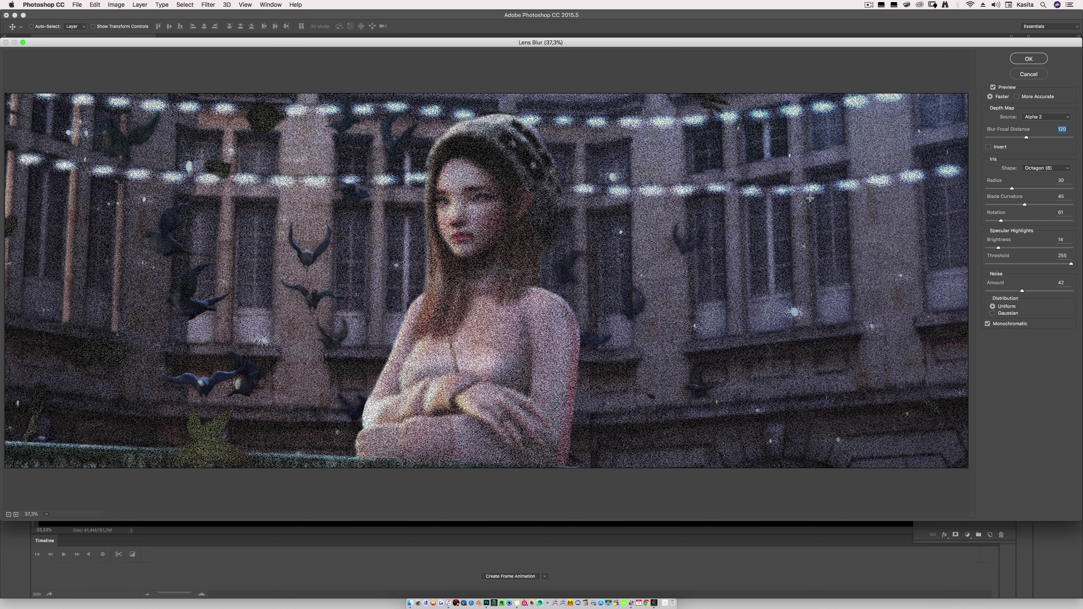
{"action": "type", "text": "10"}
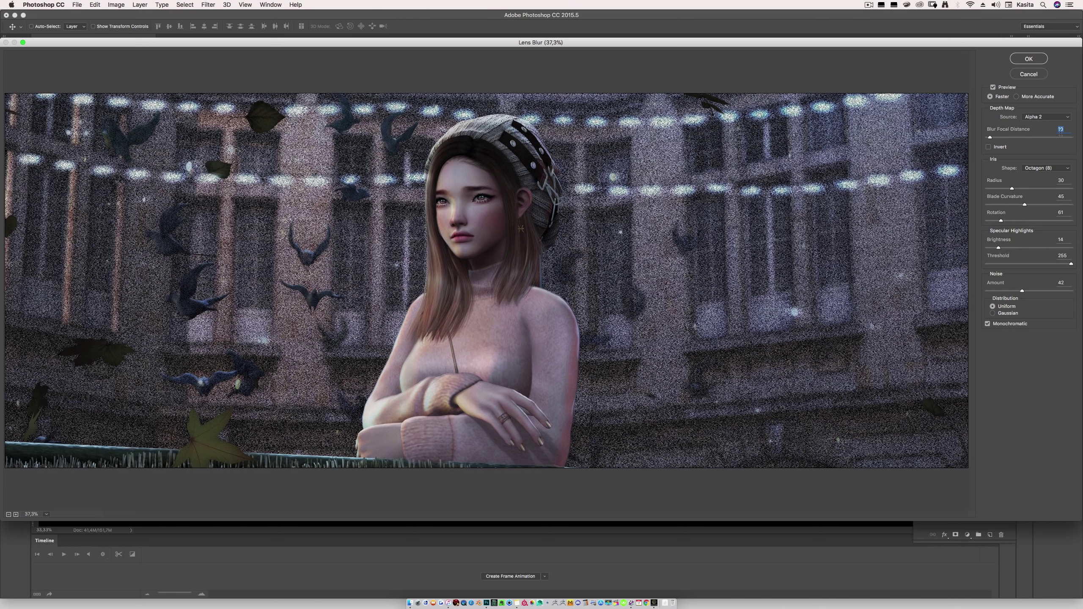
{"action": "left_click", "coordinate": [990, 291]}
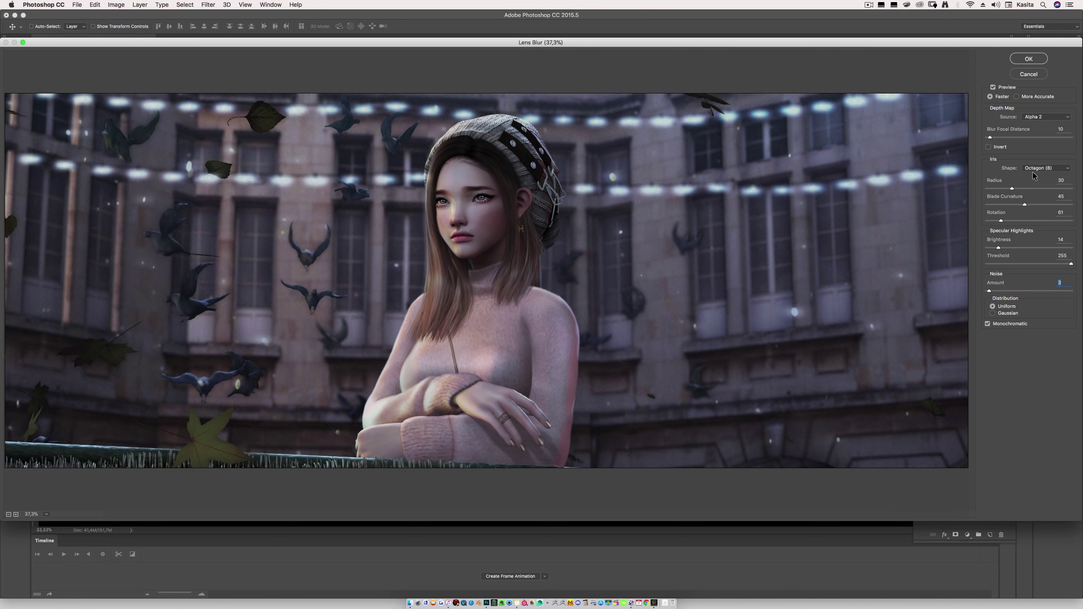
- Compare blur radius 67 with 31, keep 31, and apply the Lens Blur using the More Accurate preview
{"action": "left_click_drag", "start_coordinate": [1016, 187], "coordinate": [1042, 190]}
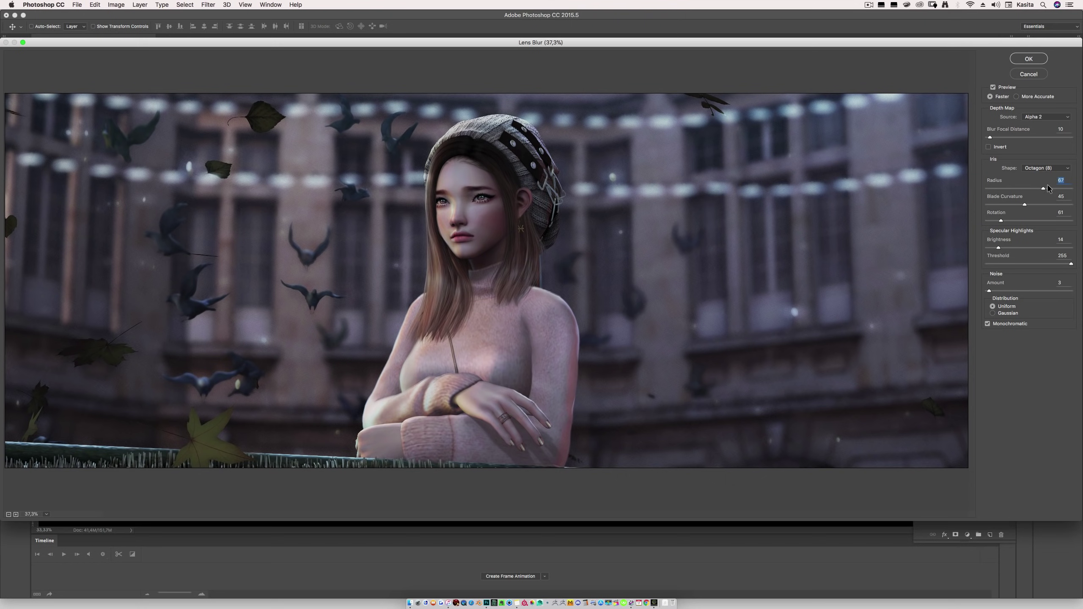
{"action": "left_click_drag", "start_coordinate": [1047, 186], "coordinate": [1014, 187]}
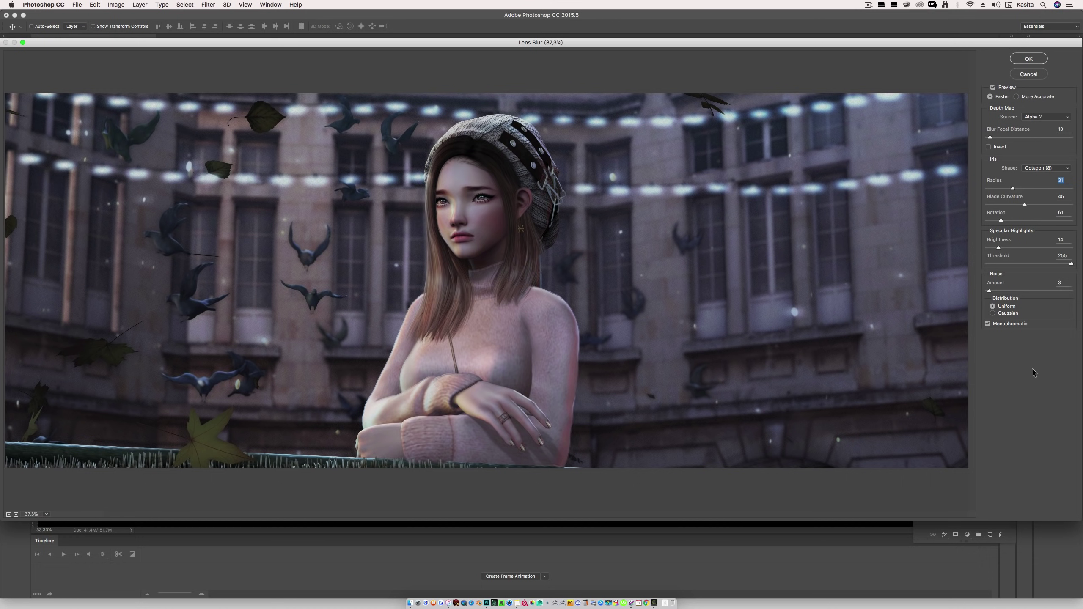
{"action": "left_click", "coordinate": [1018, 97]}
{"action": "left_click", "coordinate": [1028, 59]}
- Compare the blurred topmost Group 3 layer with the unblurred one at 100%, and view the whole composition
{"action": "left_click", "coordinate": [21, 150]}
{"action": "double_click", "coordinate": [21, 151]}
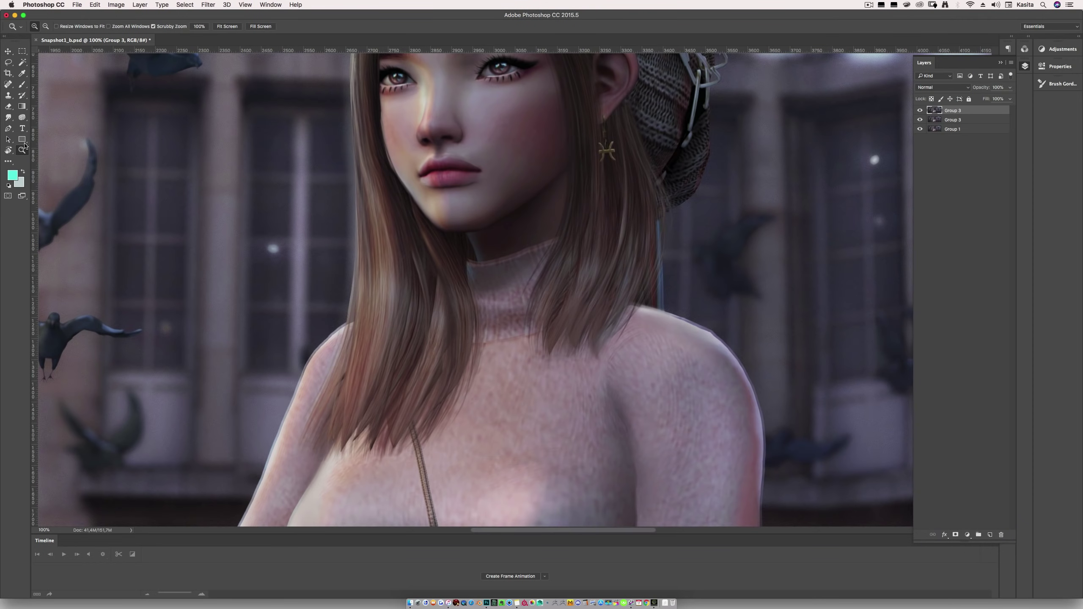
{"action": "scroll", "coordinate": [442, 140], "scroll_direction": "left", "scroll_amount": 9}
{"action": "scroll", "coordinate": [442, 140], "scroll_direction": "up", "scroll_amount": 4}
{"action": "key", "text": "v"}
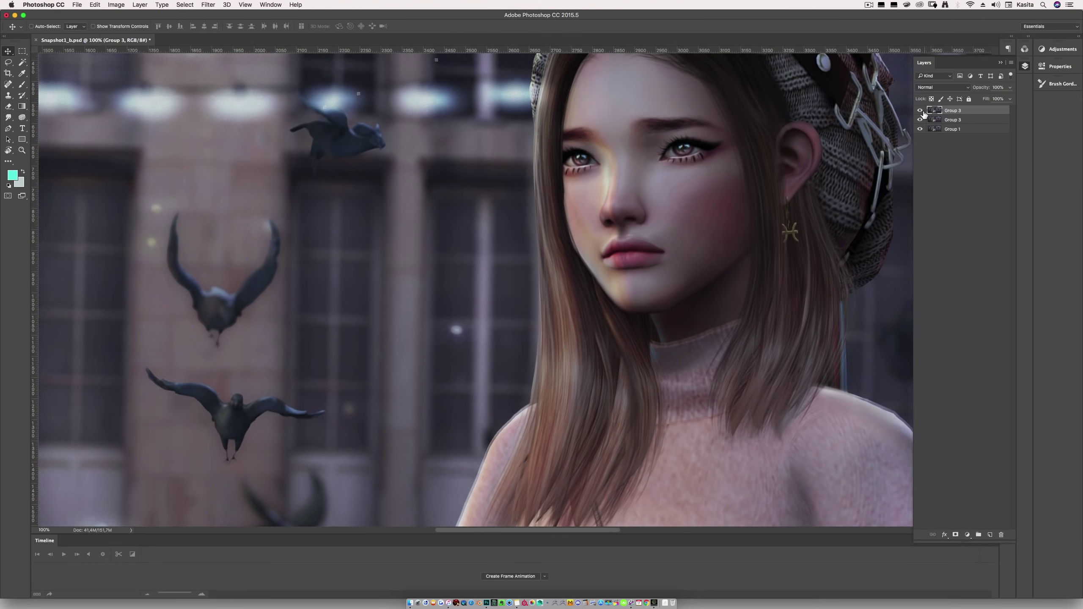
{"action": "left_click", "coordinate": [920, 110]}
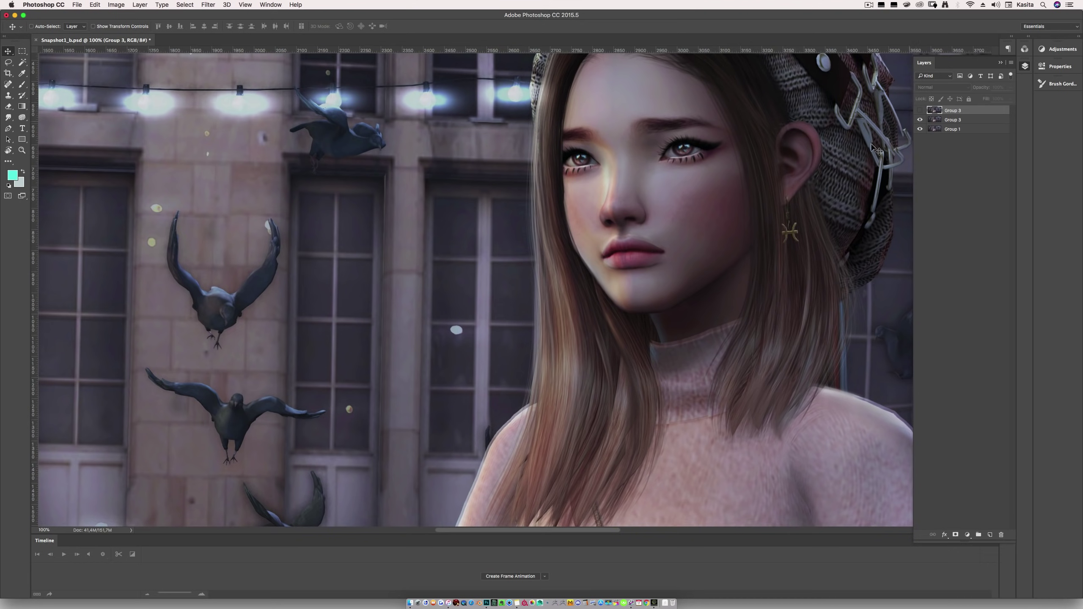
{"action": "left_click", "coordinate": [921, 111]}
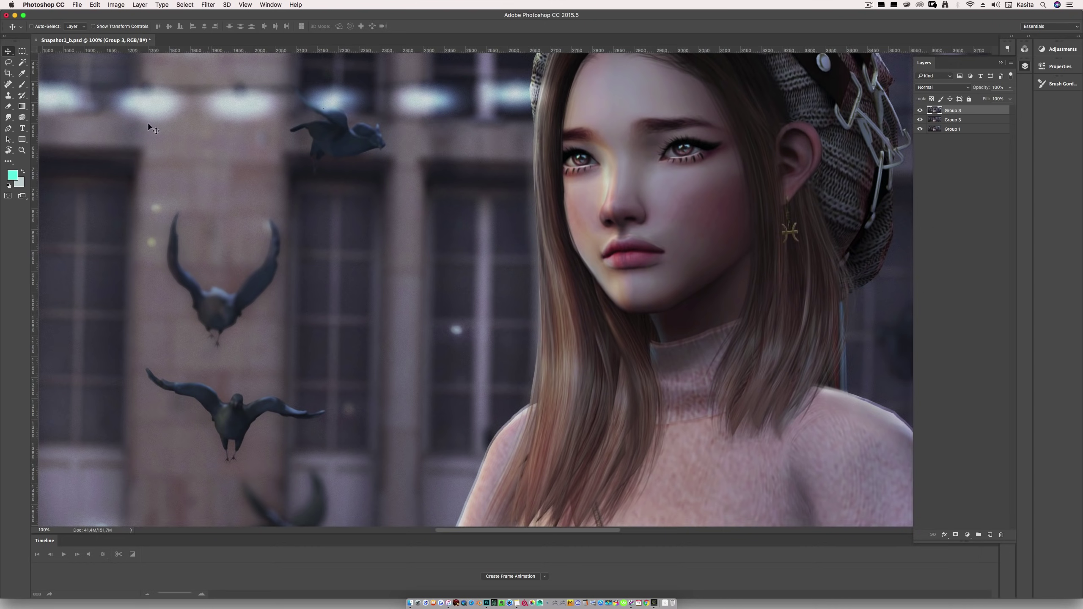
{"action": "left_click", "coordinate": [22, 151]}
{"action": "right_click", "coordinate": [724, 201]}
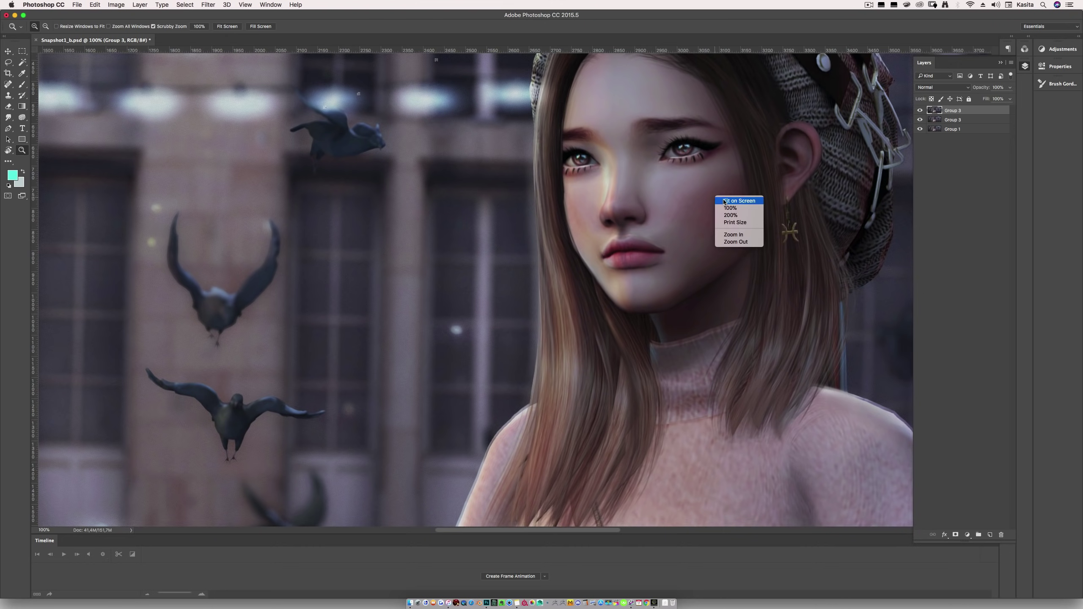
{"action": "left_click", "coordinate": [723, 201]}
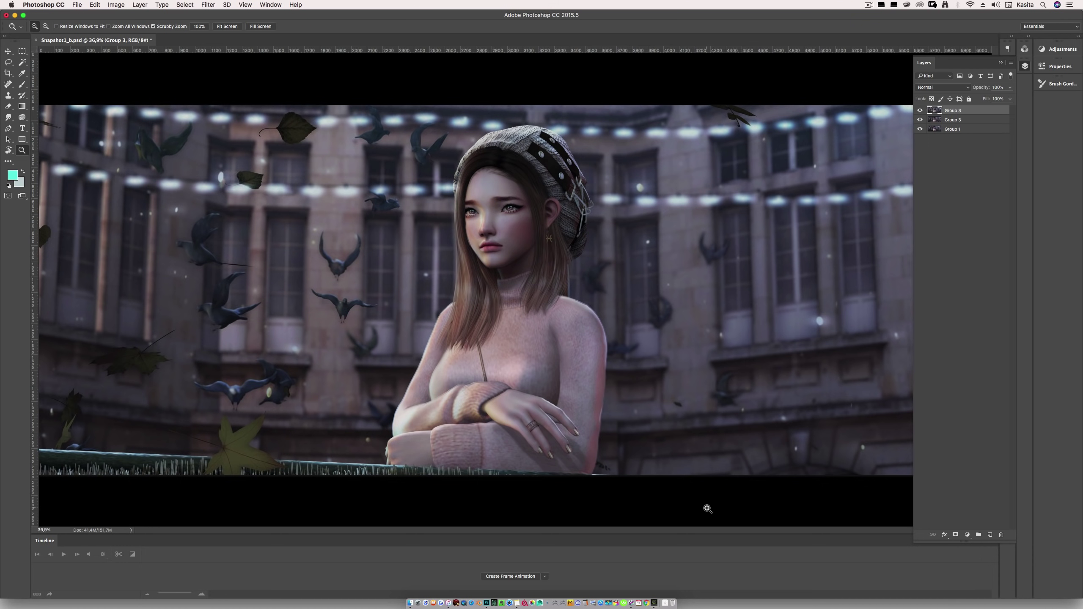
- Add a new layer above the blurred Group 3 and brush fine stray strands along the girl's hair with a sampled colour
{"action": "key", "text": "v"}
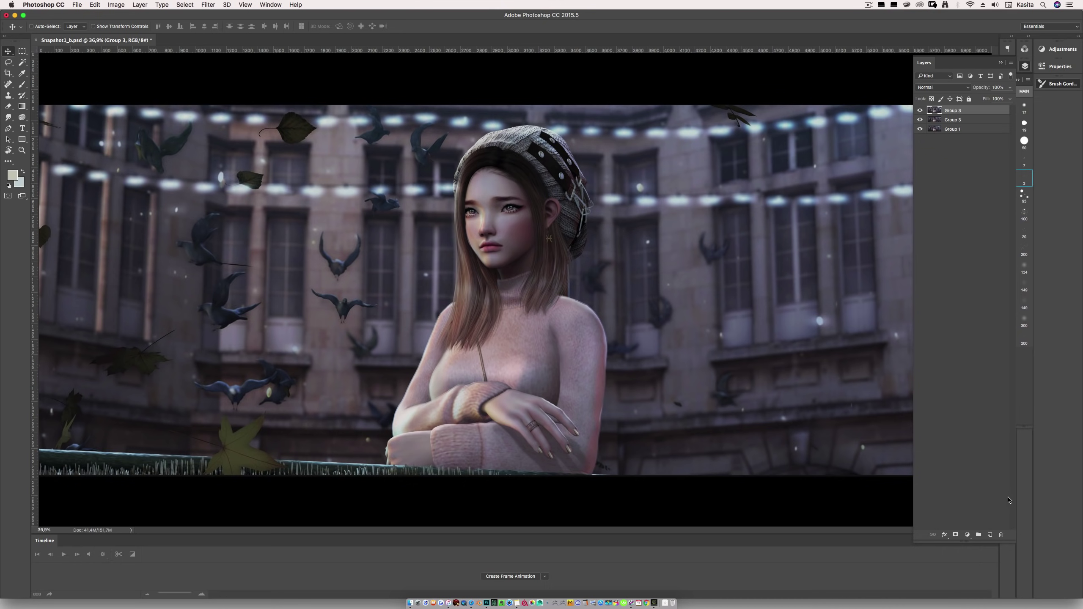
{"action": "left_click", "coordinate": [991, 536]}
{"action": "left_click", "coordinate": [22, 151]}
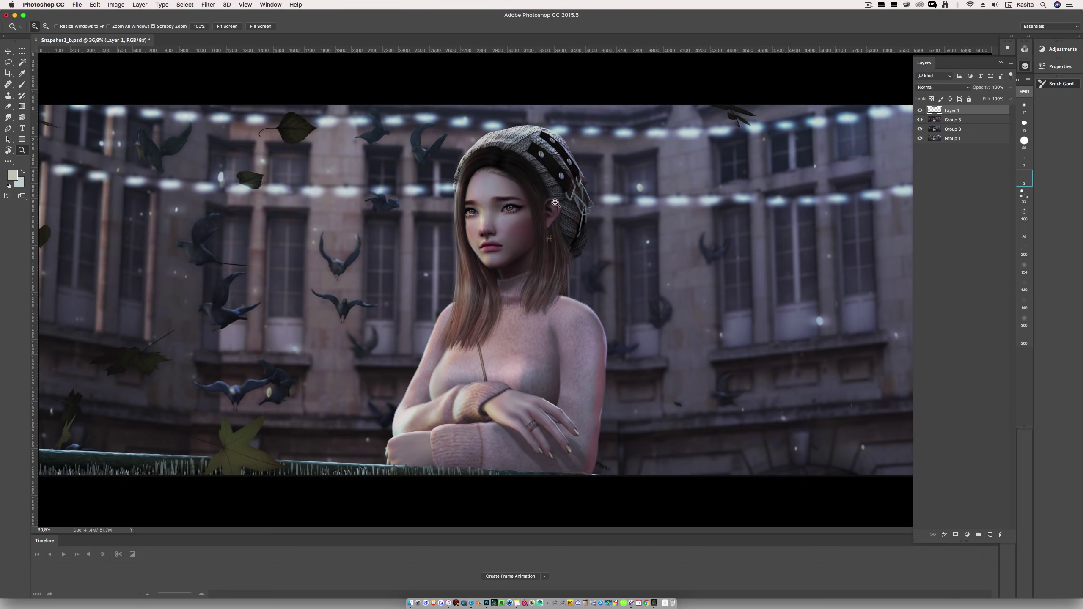
{"action": "left_click", "coordinate": [496, 206]}
{"action": "left_click", "coordinate": [496, 206]}
{"action": "key", "text": "b"}
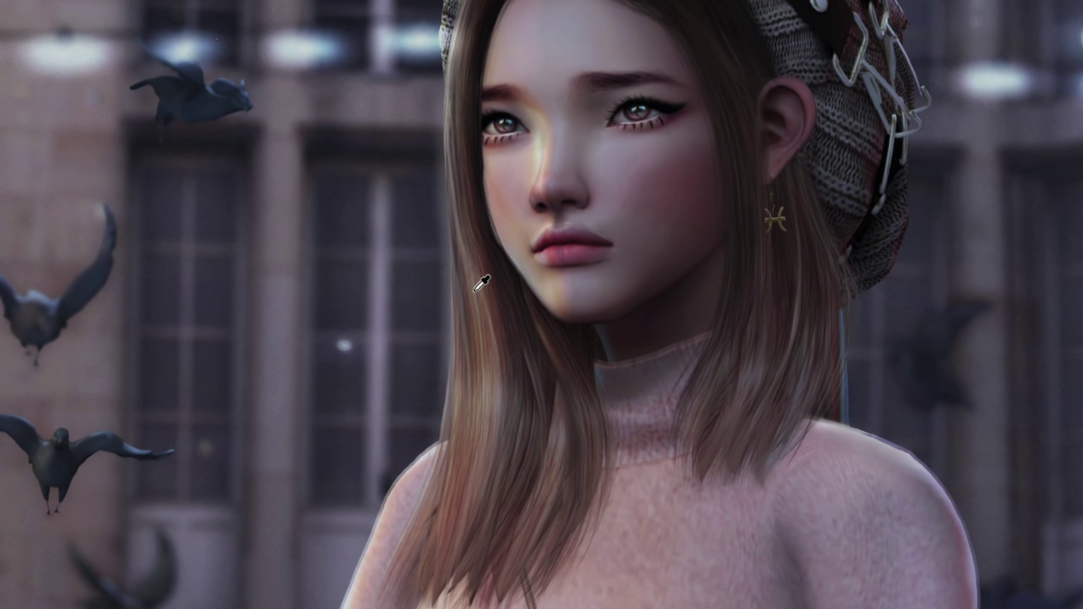
{"action": "left_click", "coordinate": [477, 291]}
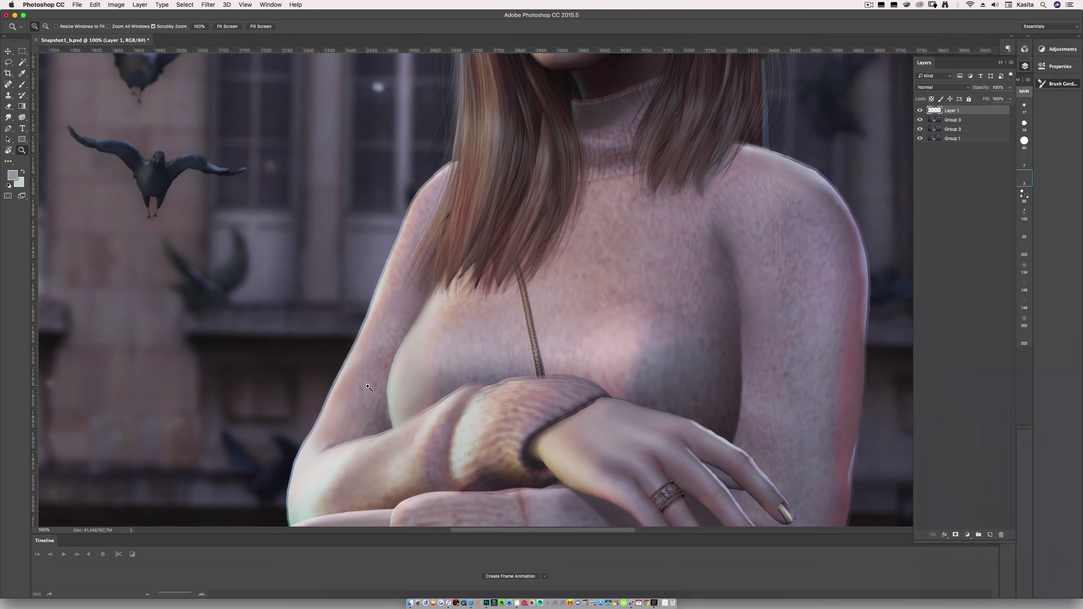
- Set up the Smudge tool with the scattered-dots brush preset at about 25 px for the sweater's sleeve edge
{"action": "left_click", "coordinate": [394, 322]}
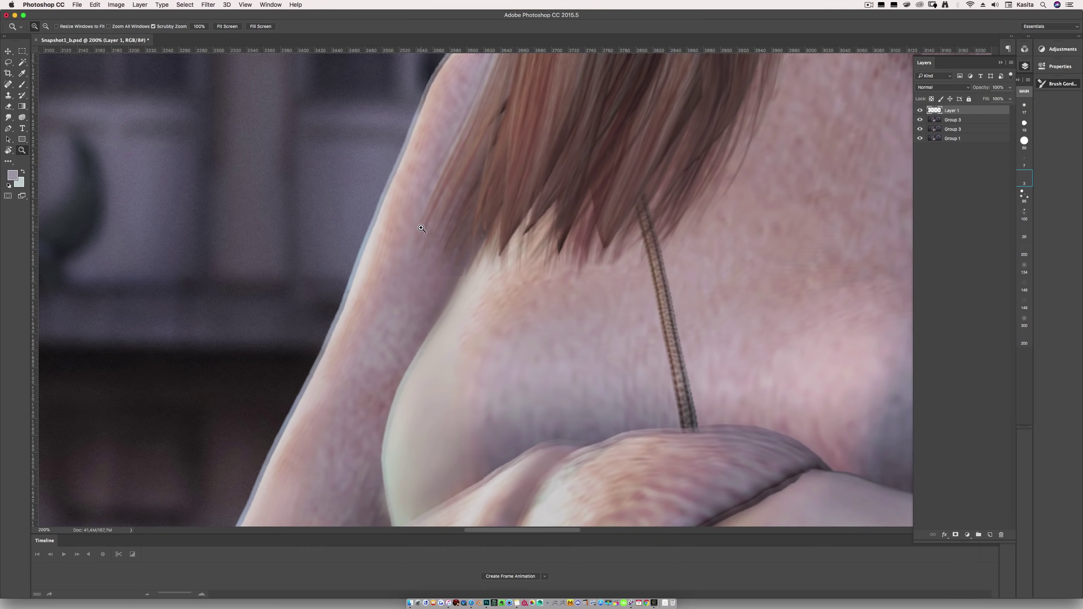
{"action": "right_click", "coordinate": [405, 236]}
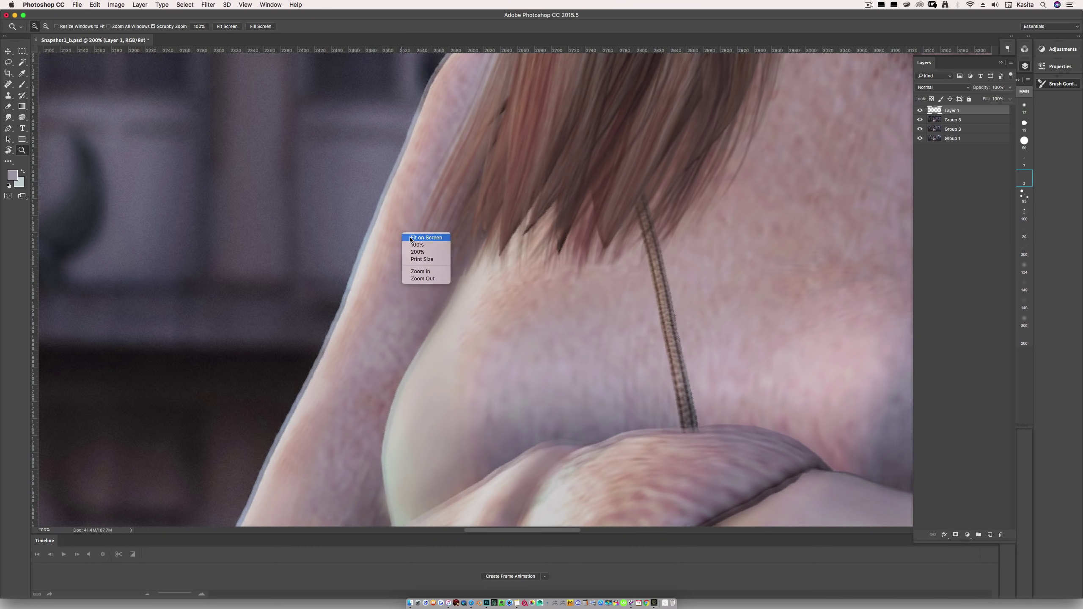
{"action": "left_click", "coordinate": [420, 238]}
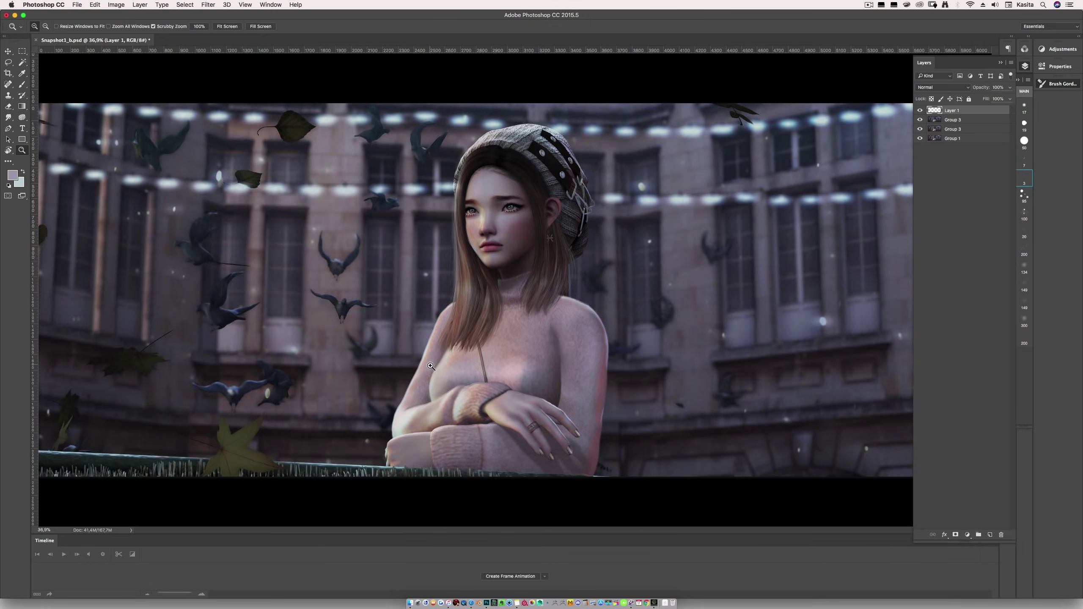
{"action": "left_click", "coordinate": [431, 366]}
{"action": "left_click", "coordinate": [432, 355]}
{"action": "left_click", "coordinate": [432, 337]}
{"action": "left_click", "coordinate": [432, 338]}
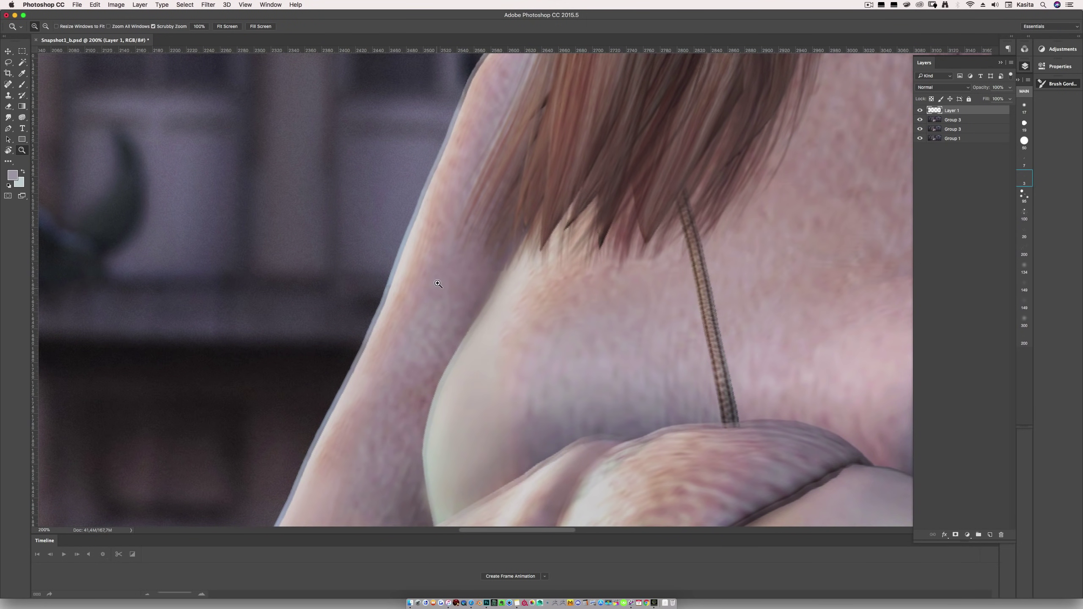
{"action": "left_click", "coordinate": [8, 117]}
{"action": "left_click", "coordinate": [1024, 195]}
{"action": "left_click", "coordinate": [1028, 198]}
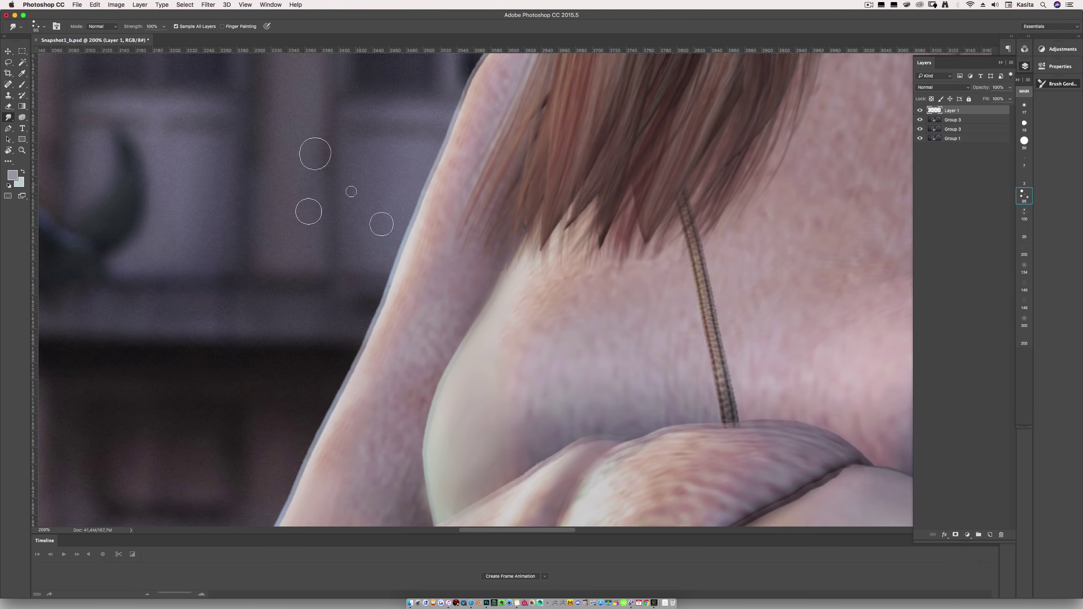
{"action": "right_click", "coordinate": [362, 184]}
{"action": "left_click_drag", "start_coordinate": [409, 202], "coordinate": [410, 202]}
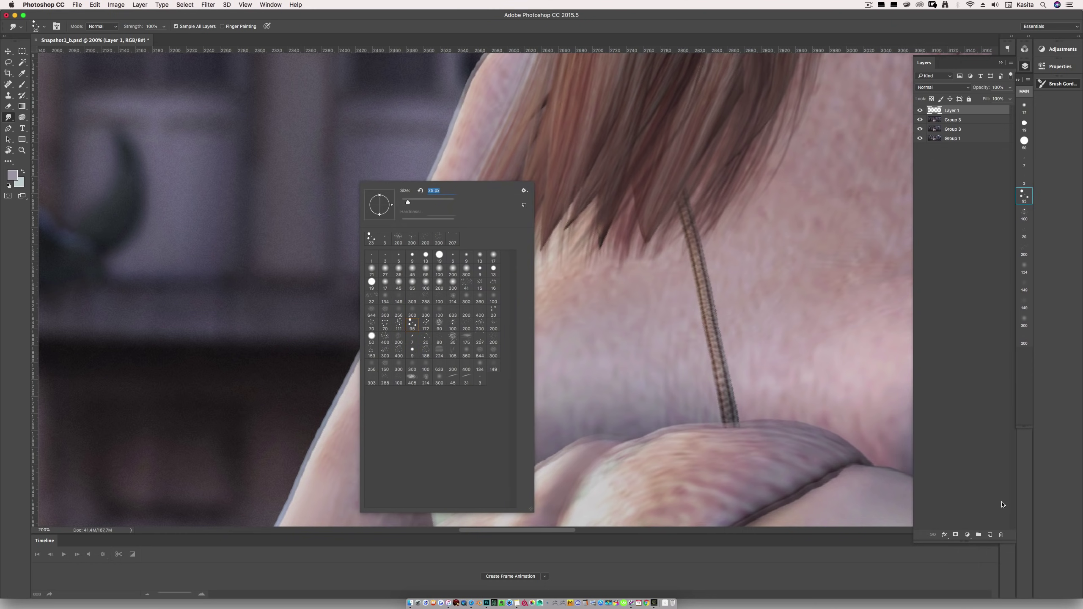
- On another new layer, smudge fuzzy wool fibres outward along the sleeve's outer edge, reducing the brush size for finer fibres
{"action": "left_click", "coordinate": [990, 535]}
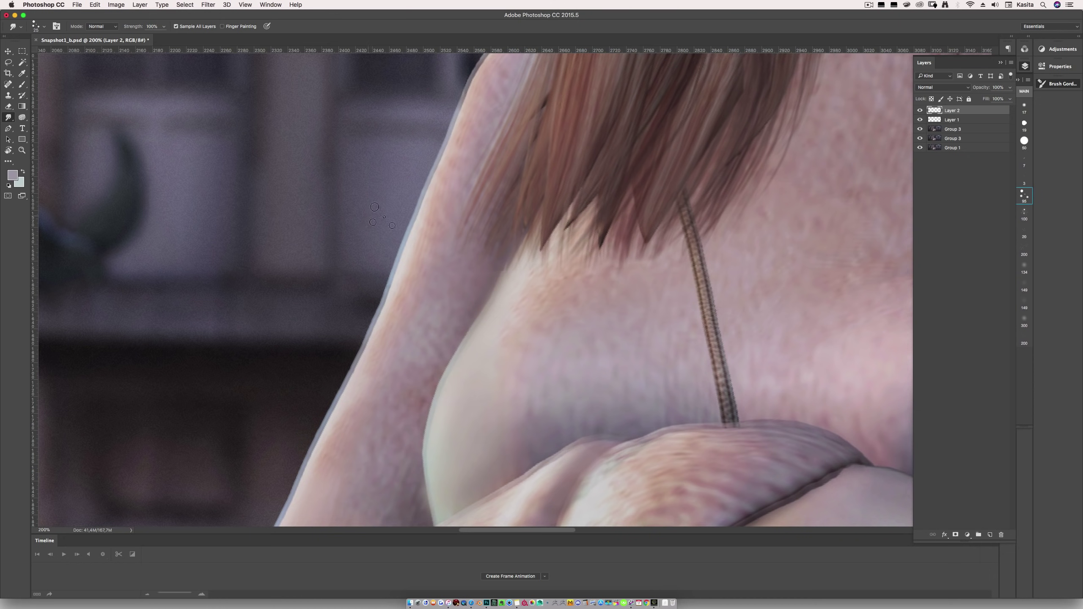
{"action": "mouse_move", "coordinate": [402, 224]}
{"action": "left_mouse_down"}
{"action": "mouse_move", "coordinate": [425, 220]}
{"action": "mouse_move", "coordinate": [389, 252]}
{"action": "mouse_move", "coordinate": [398, 239]}
{"action": "mouse_move", "coordinate": [412, 248]}
{"action": "mouse_move", "coordinate": [394, 253]}
{"action": "mouse_move", "coordinate": [397, 265]}
{"action": "mouse_move", "coordinate": [375, 276]}
{"action": "mouse_move", "coordinate": [405, 276]}
{"action": "mouse_move", "coordinate": [369, 294]}
{"action": "mouse_move", "coordinate": [400, 293]}
{"action": "mouse_move", "coordinate": [352, 302]}
{"action": "mouse_move", "coordinate": [397, 297]}
{"action": "mouse_move", "coordinate": [349, 321]}
{"action": "left_mouse_up"}
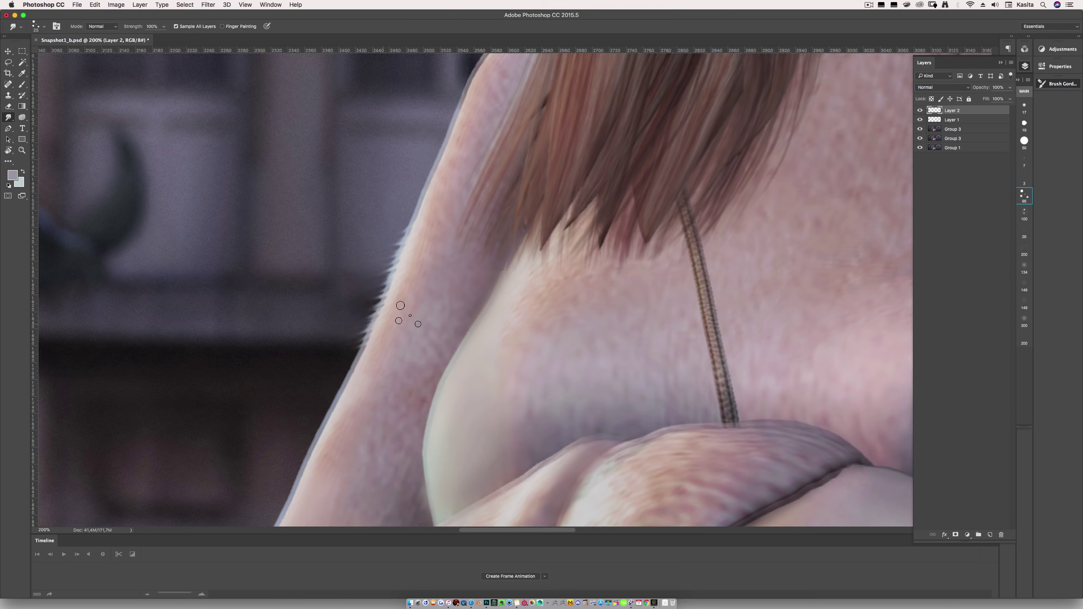
{"action": "right_click", "coordinate": [443, 310]}
{"action": "left_click_drag", "start_coordinate": [462, 286], "coordinate": [460, 287]}
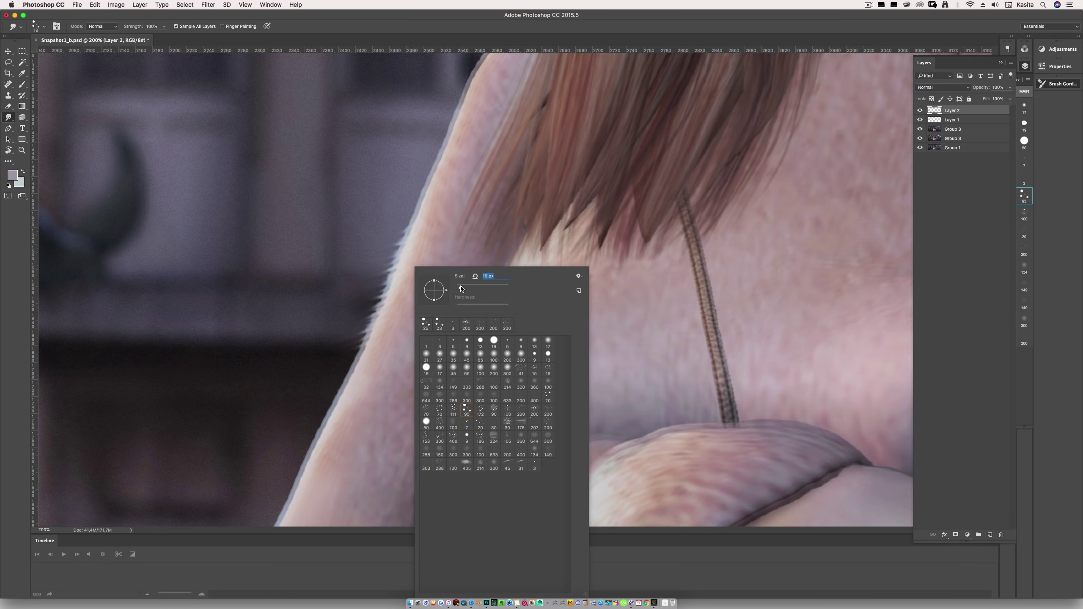
{"action": "left_click", "coordinate": [375, 341]}
{"action": "mouse_move", "coordinate": [351, 364]}
{"action": "left_mouse_down"}
{"action": "mouse_move", "coordinate": [346, 400]}
{"action": "mouse_move", "coordinate": [307, 441]}
{"action": "mouse_move", "coordinate": [343, 407]}
{"action": "mouse_move", "coordinate": [347, 371]}
{"action": "mouse_move", "coordinate": [384, 344]}
{"action": "mouse_move", "coordinate": [363, 341]}
{"action": "left_mouse_up"}
{"action": "left_click_drag", "start_coordinate": [429, 207], "coordinate": [407, 226]}
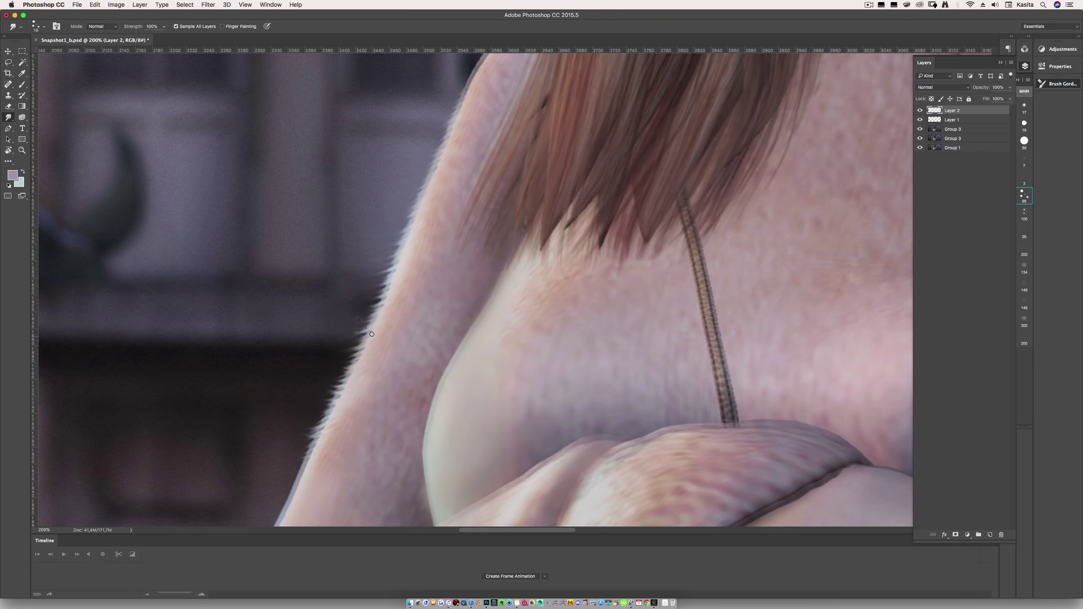
- Examine the fuzzy sleeve edge at a lower magnification
{"action": "left_click", "coordinate": [22, 150]}
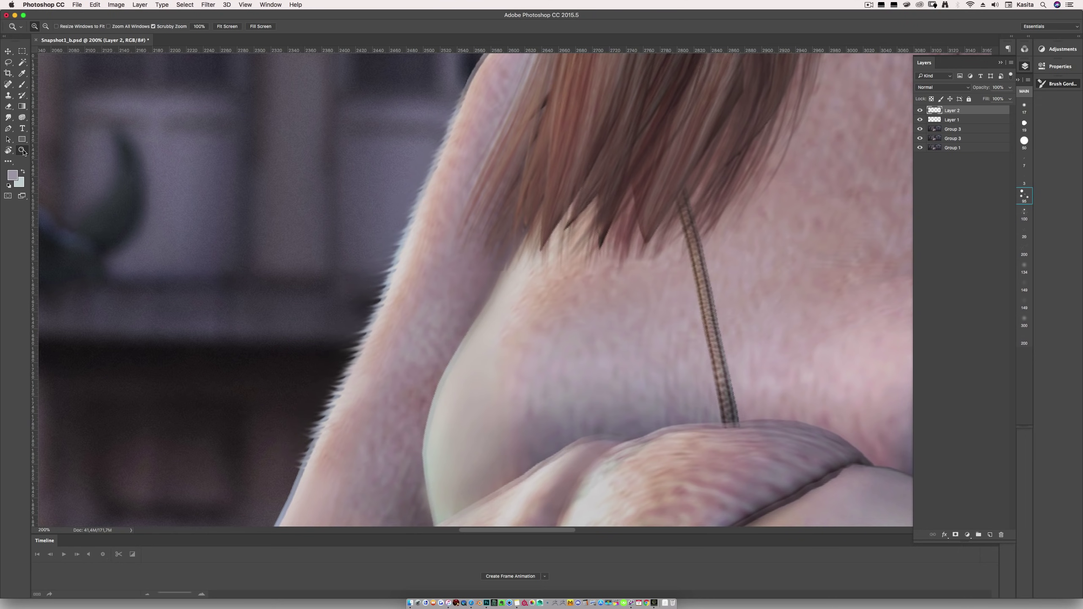
{"action": "key", "text": "super+minus"}
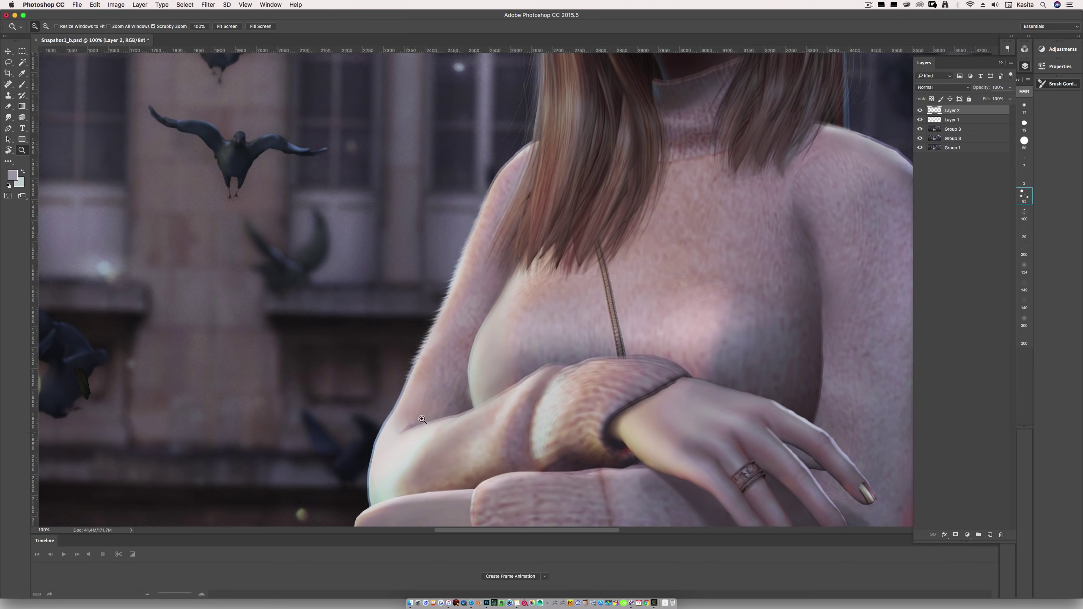
{"action": "right_click", "coordinate": [492, 231]}
{"action": "left_click", "coordinate": [507, 272]}
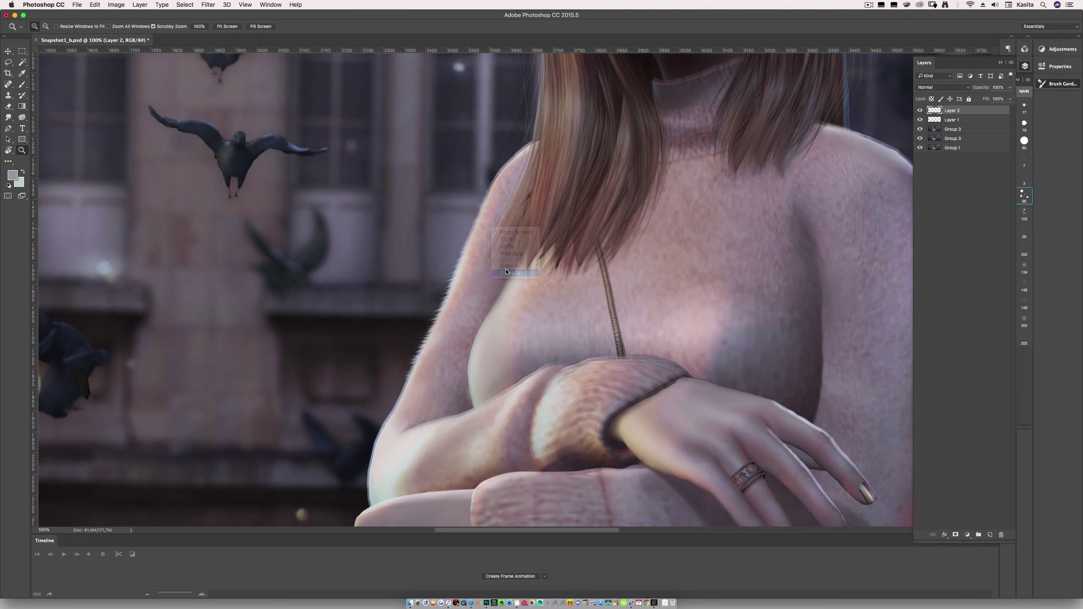
- With the stray-hair layer hidden, smudge fuzzy wool fibres along the sweater's shoulder, upper sleeve and elbow edges
{"action": "right_click", "coordinate": [544, 226]}
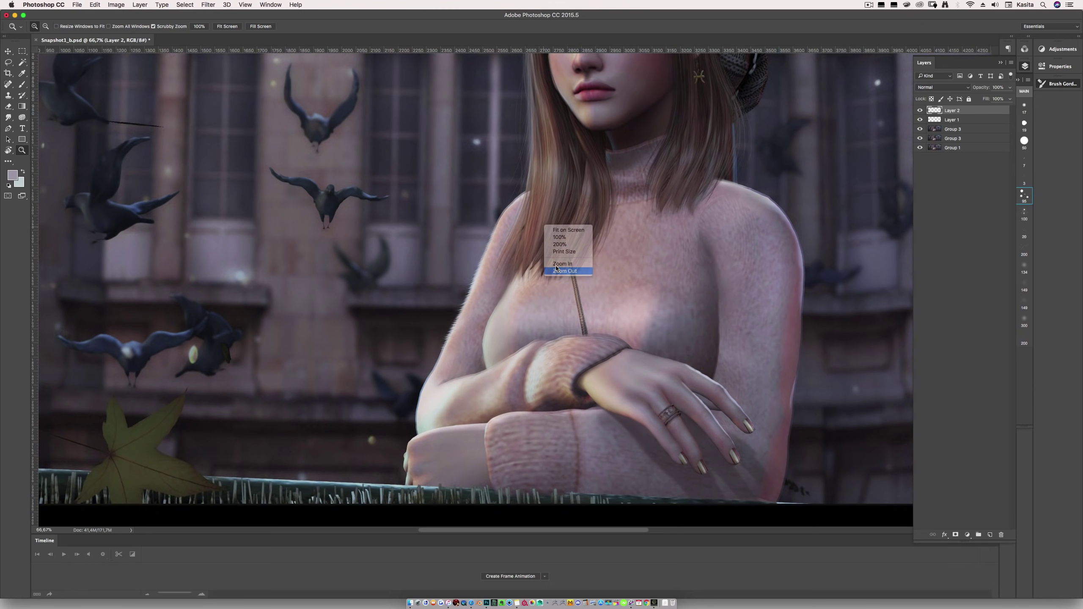
{"action": "left_click", "coordinate": [556, 269]}
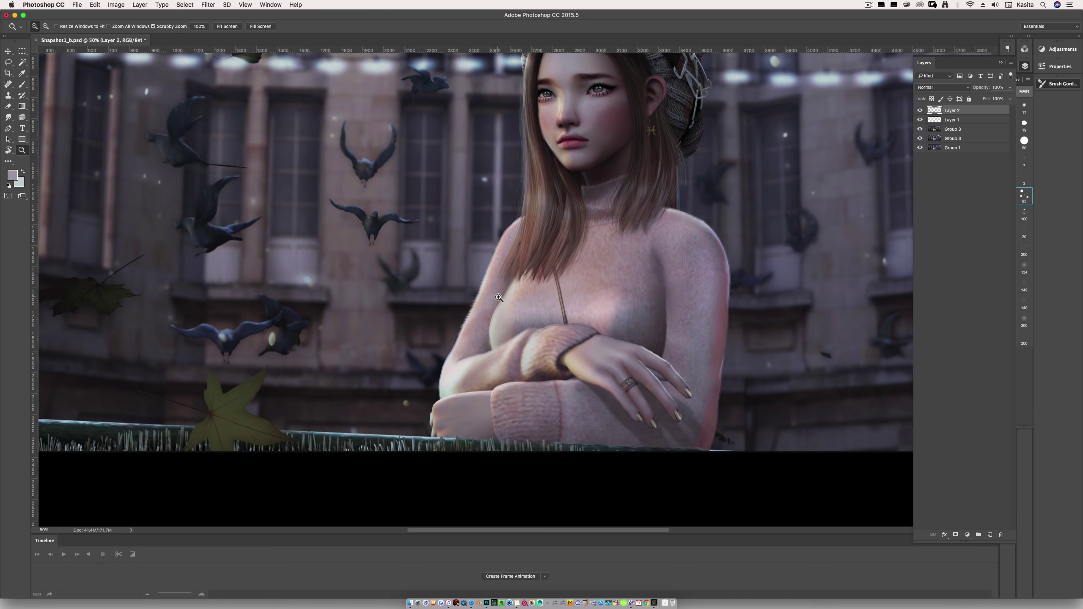
{"action": "key", "text": "r"}
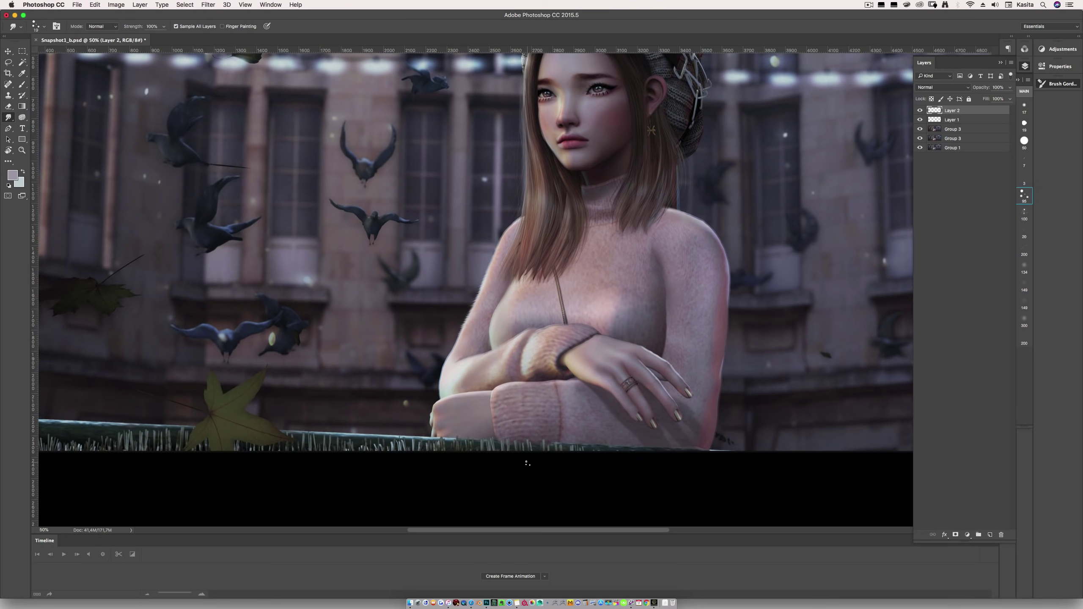
{"action": "scroll", "coordinate": [512, 219], "scroll_direction": "up", "scroll_amount": 8}
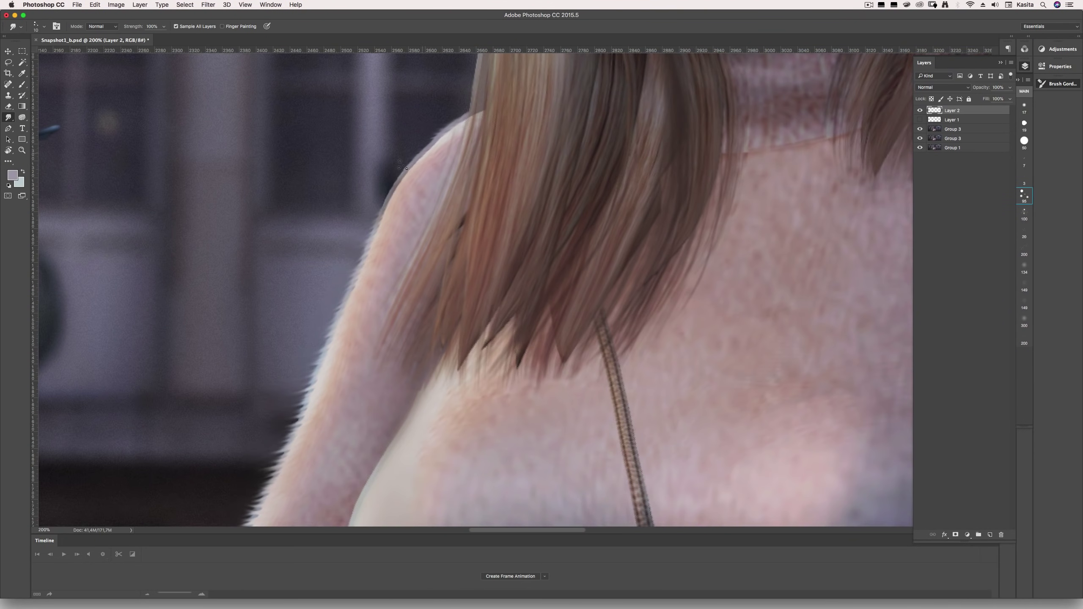
{"action": "scroll", "coordinate": [413, 157], "scroll_direction": "left", "scroll_amount": 15}
{"action": "key", "text": "bracketright"}
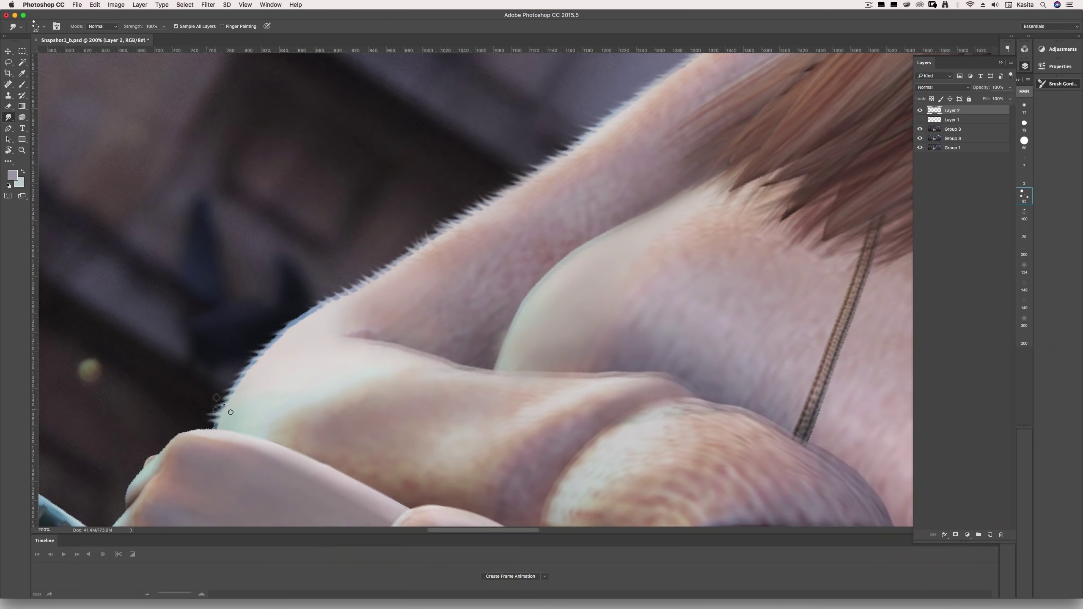
{"action": "scroll", "coordinate": [226, 417], "scroll_direction": "right", "scroll_amount": 20}
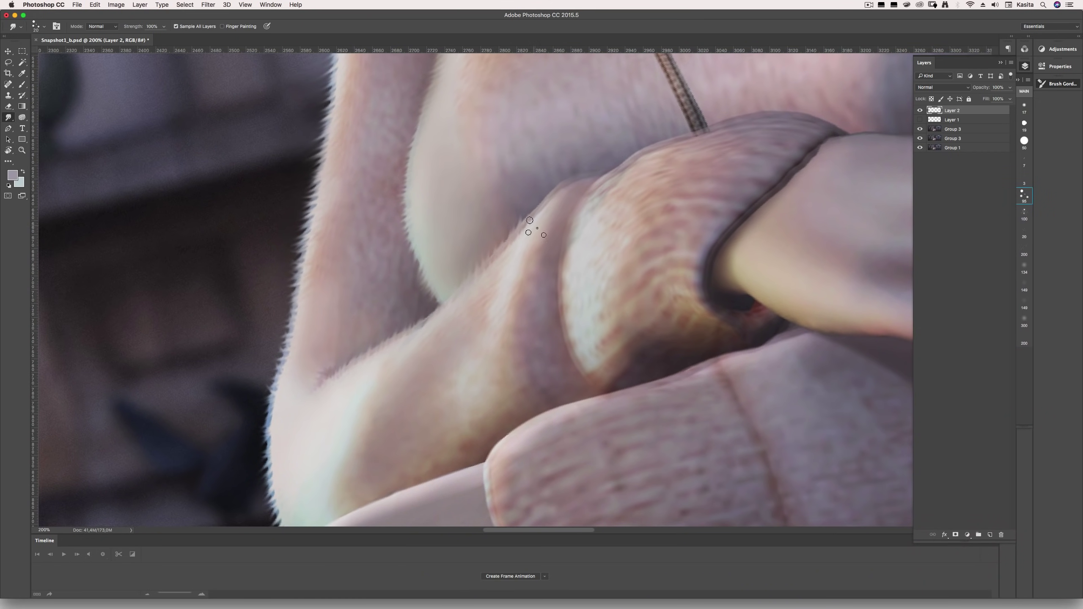
- Smudge short wool fibres along the forearm folds and around the edges of both knitted cuffs
{"action": "scroll", "coordinate": [519, 230], "scroll_direction": "right", "scroll_amount": 2}
{"action": "scroll", "coordinate": [398, 295], "scroll_direction": "right", "scroll_amount": 2}
{"action": "key", "text": "r"}
{"action": "left_click_drag", "start_coordinate": [494, 130], "coordinate": [451, 143]}
{"action": "key", "text": "alt+super+z"}
{"action": "key", "text": "alt+super+z"}
{"action": "key", "text": "alt+super+z"}
{"action": "key", "text": "alt+super+z"}
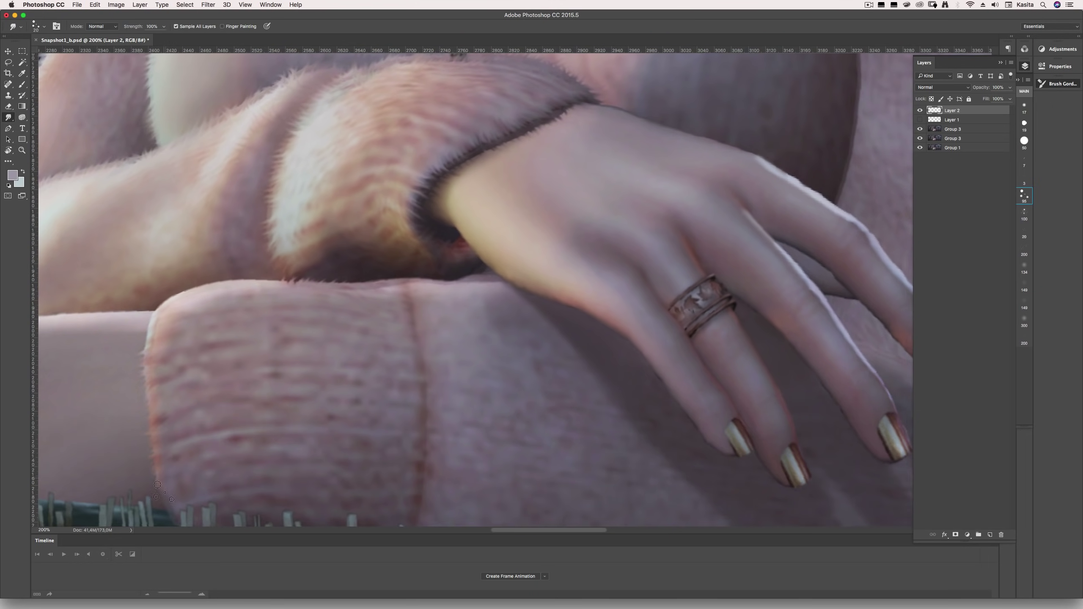
{"action": "key", "text": "alt+super+z"}
{"action": "key", "text": "alt+super+z"}
{"action": "key", "text": "alt+super+z"}
{"action": "key", "text": "alt+super+z"}
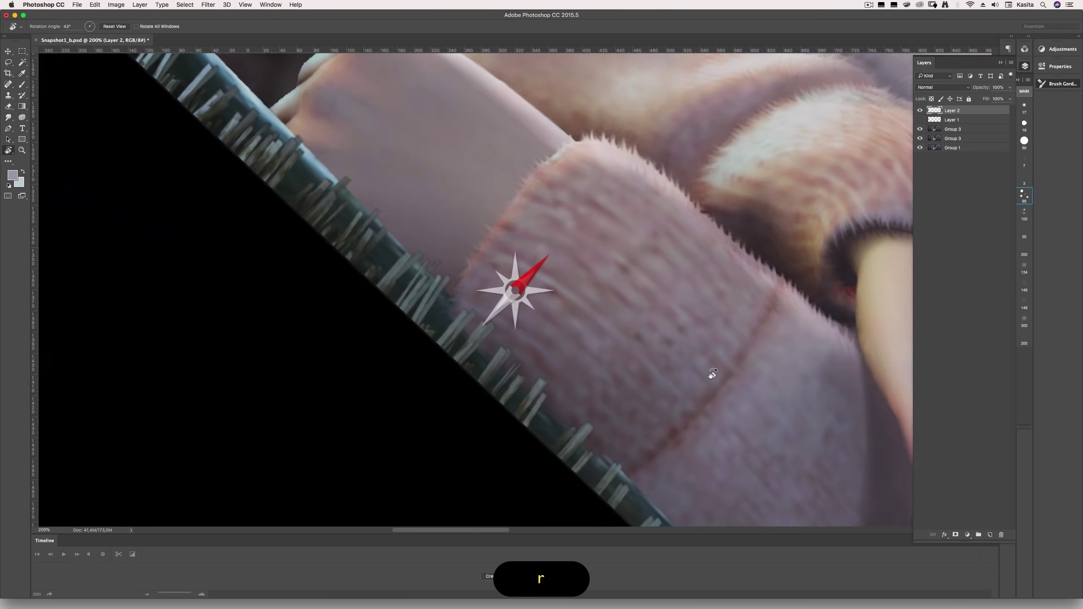
- Smudge wool fibres outward along the rim-lit shoulder and arm on the sweater's other side and around the turtleneck's rim
{"action": "key", "text": "alt+super+z"}
{"action": "key", "text": "alt+super+z"}
{"action": "key", "text": "alt+super+z"}
{"action": "key", "text": "alt+super+z"}
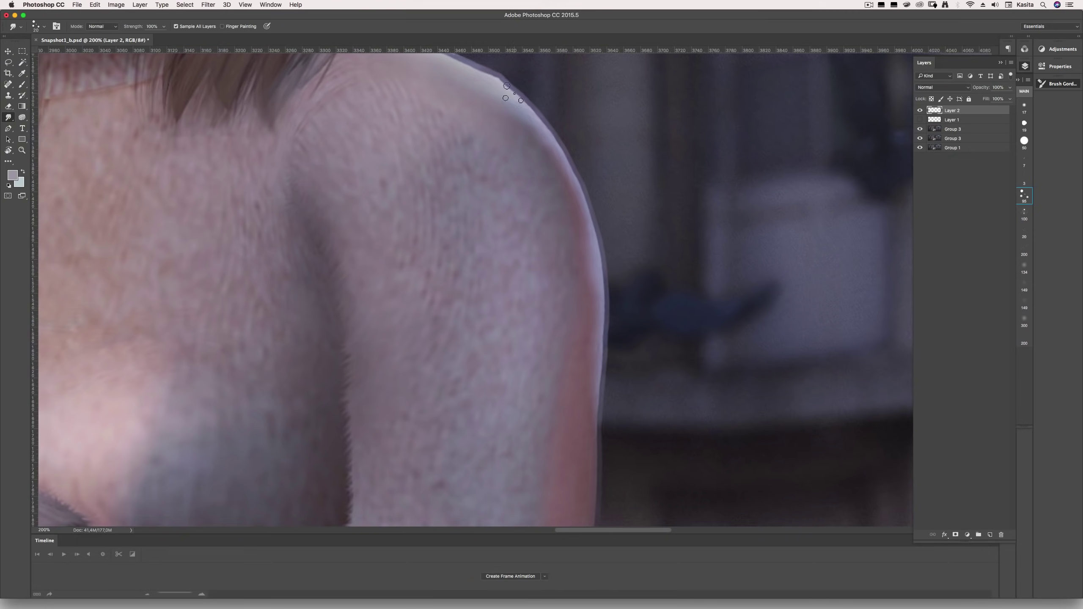
{"action": "key", "text": "alt+super+z"}
{"action": "key", "text": "alt+super+z"}
{"action": "key", "text": "alt+super+z"}
{"action": "key", "text": "alt+super+z"}
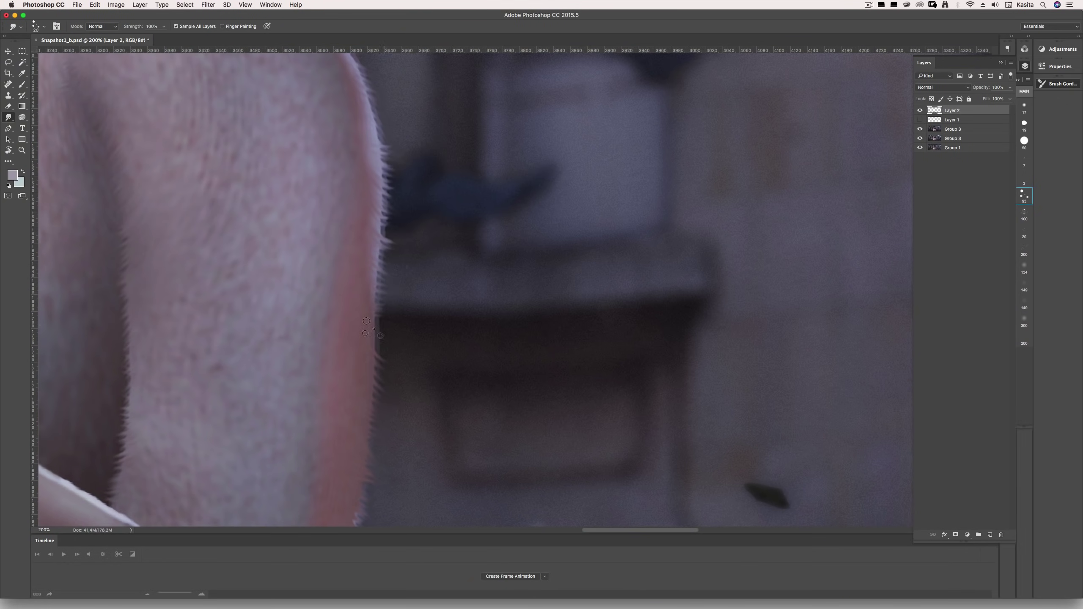
{"action": "key", "text": "alt+super+z"}
{"action": "key", "text": "alt+super+z"}
{"action": "key", "text": "alt+super+z"}
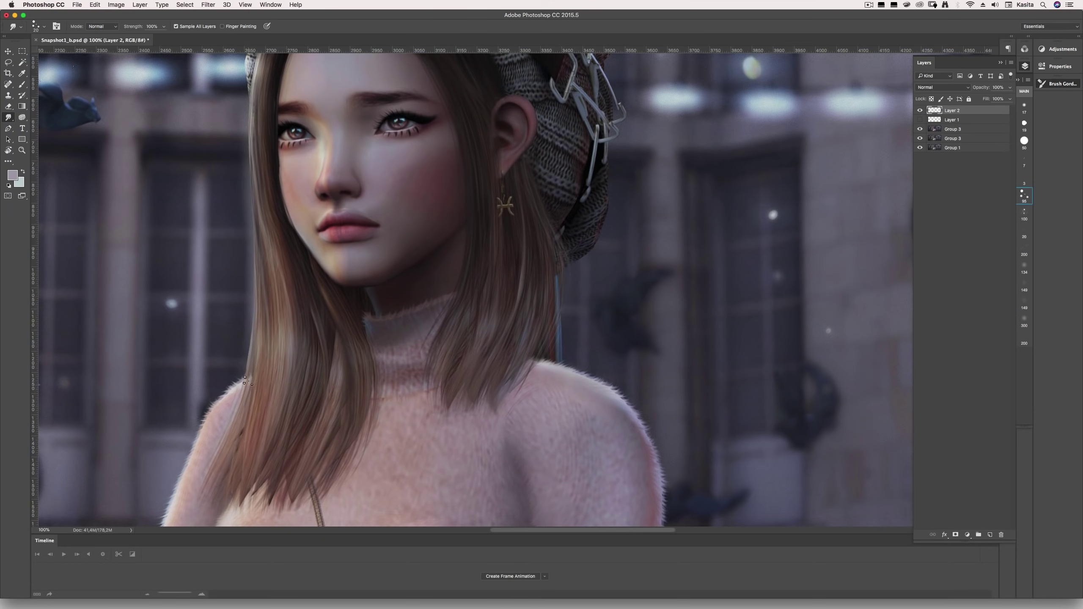
{"action": "key", "text": "alt+super+z"}
{"action": "key", "text": "alt+super+z"}
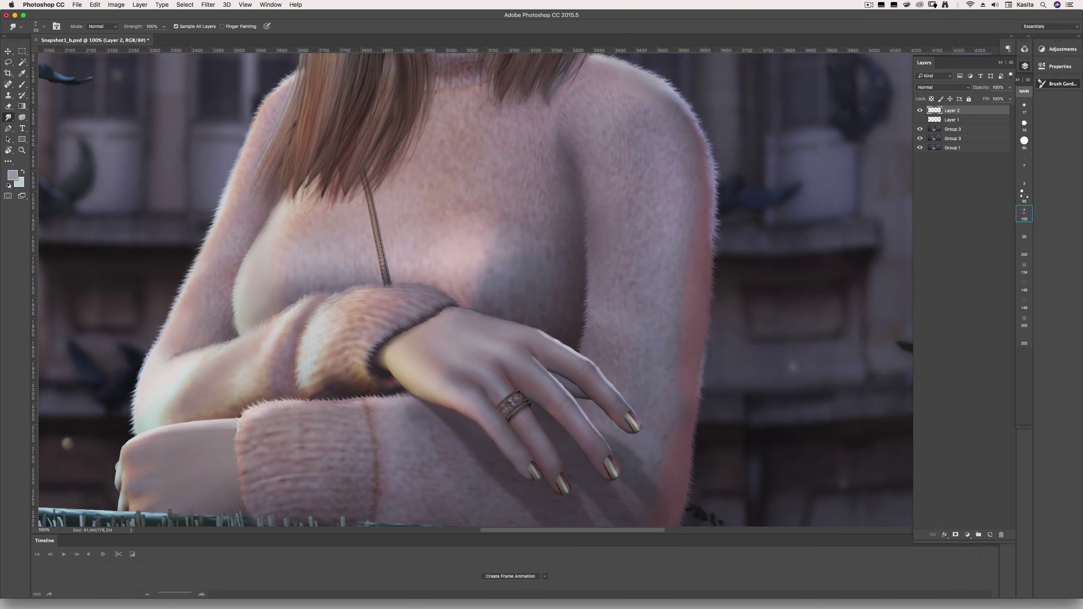
- On a new layer, smudge fine knit fibres along the beanie's outline and around its leather straps with a smaller brush
{"action": "key", "text": "bracketleft"}
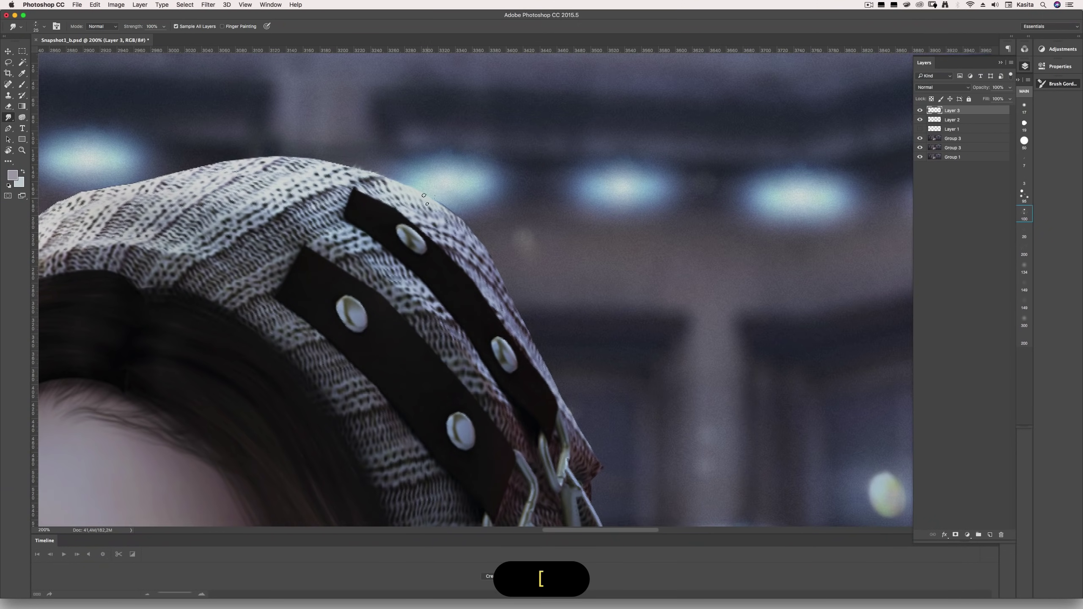
{"action": "scroll", "coordinate": [457, 203], "scroll_direction": "down", "scroll_amount": 4}
{"action": "scroll", "coordinate": [383, 171], "scroll_direction": "right", "scroll_amount": 2}
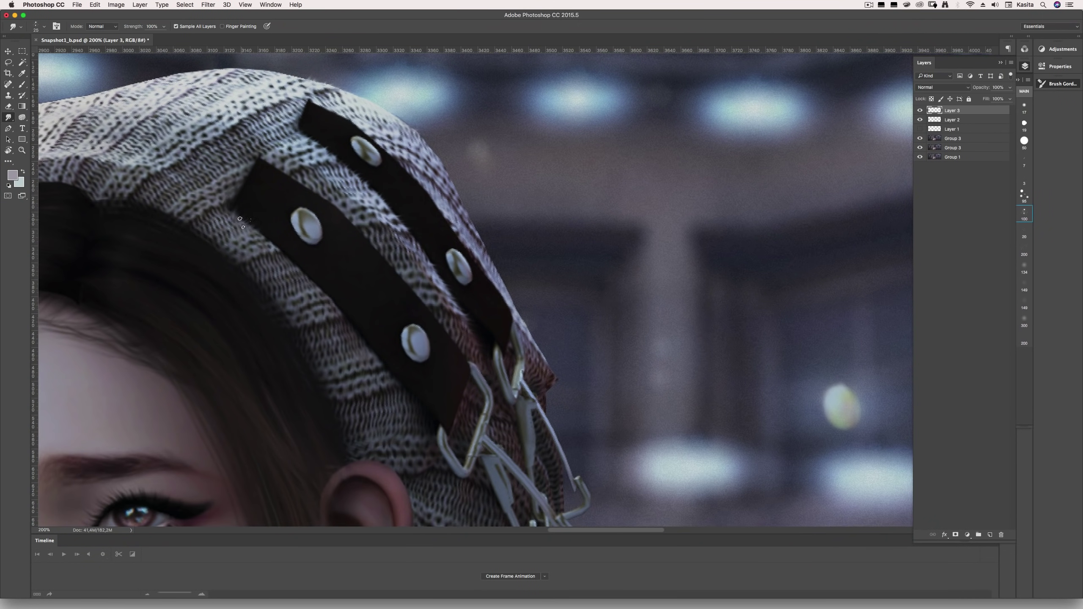
{"action": "left_click_drag", "start_coordinate": [234, 214], "coordinate": [310, 290]}
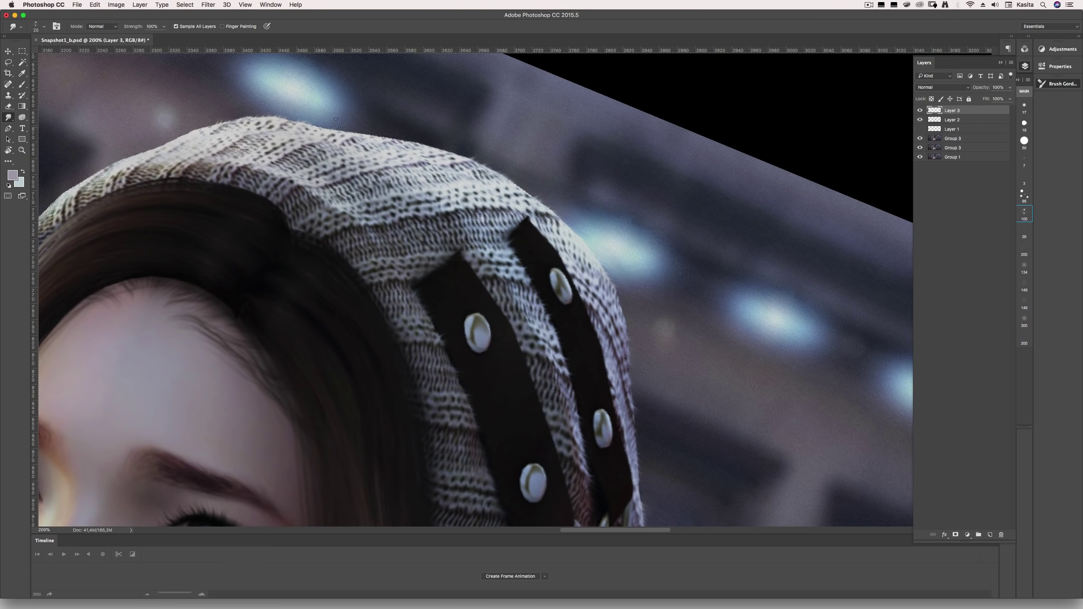
{"action": "key", "text": "r"}
{"action": "mouse_move", "coordinate": [336, 121]}
{"action": "left_mouse_down"}
{"action": "mouse_move", "coordinate": [273, 249]}
{"action": "mouse_move", "coordinate": [375, 242]}
{"action": "mouse_move", "coordinate": [402, 131]}
{"action": "mouse_move", "coordinate": [539, 128]}
{"action": "left_mouse_up"}
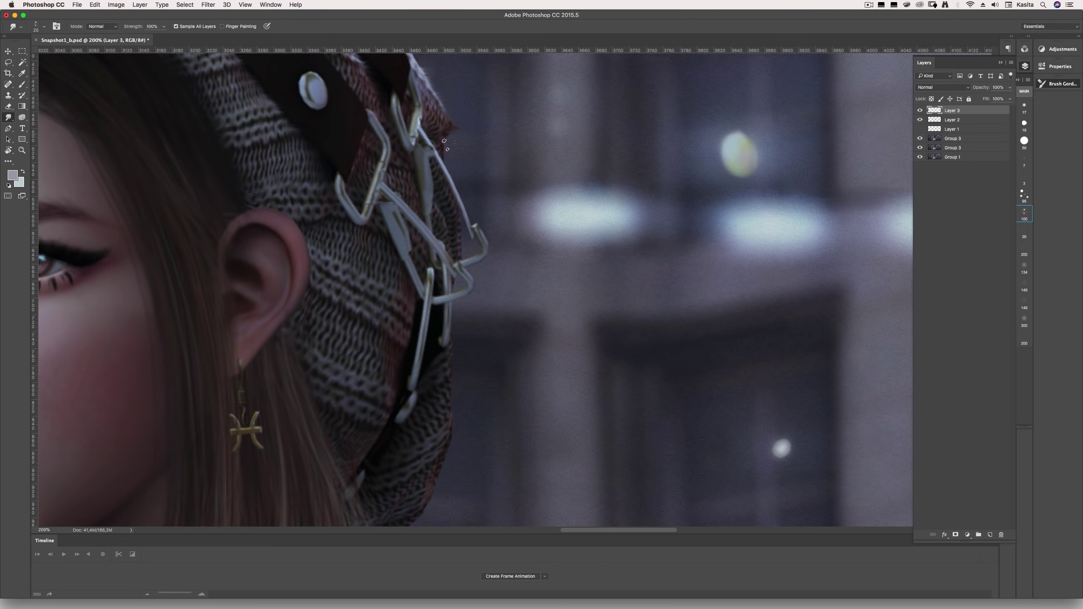
{"action": "scroll", "coordinate": [428, 219], "scroll_direction": "up", "scroll_amount": 10}
{"action": "key", "text": "bracketleft"}
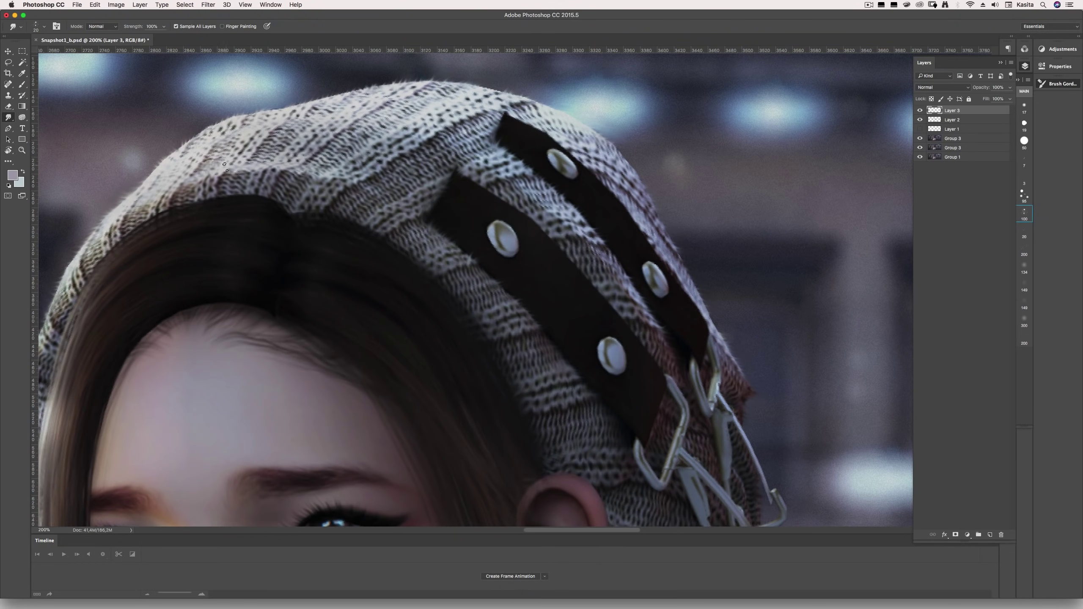
{"action": "scroll", "coordinate": [523, 389], "scroll_direction": "down", "scroll_amount": 2}
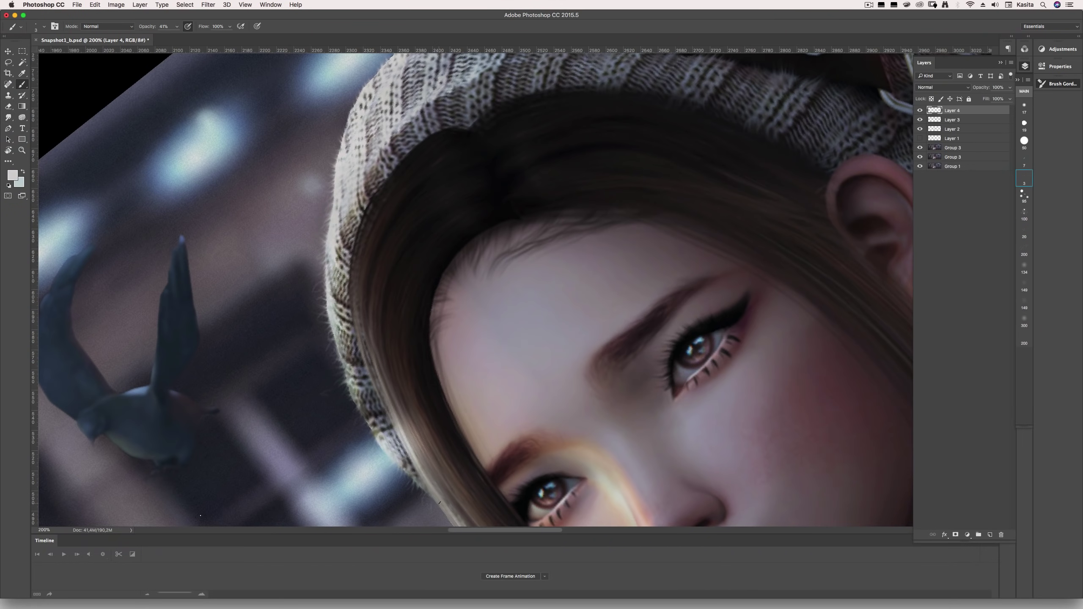
- On another new layer, brush fine stray threads along the beanie's edge at 41% opacity with sampled colours, erasing the excess
{"action": "key", "text": "b"}
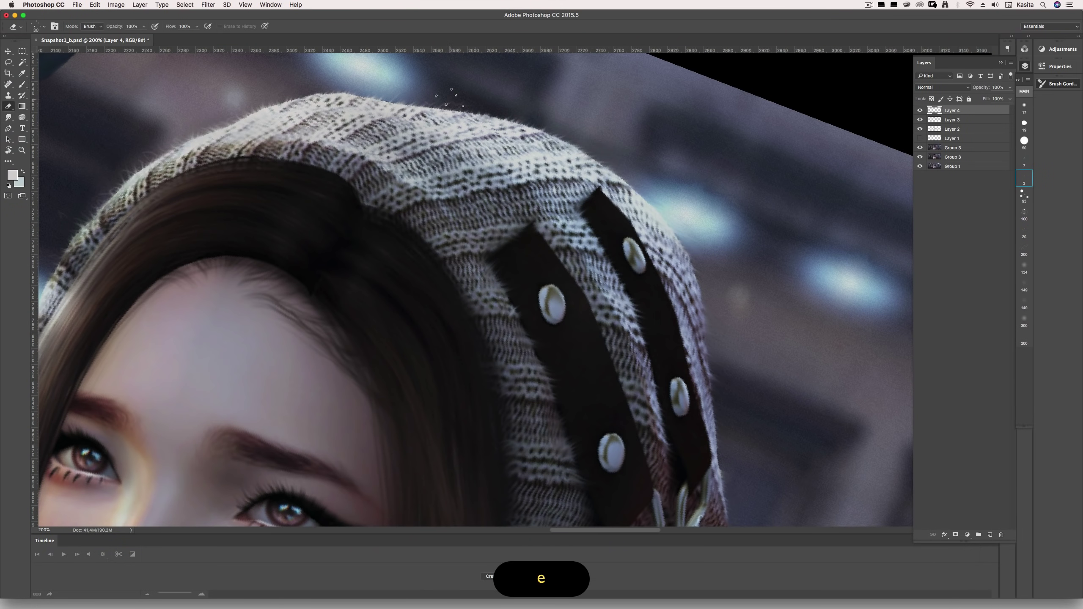
{"action": "key", "text": "e"}
{"action": "left_click_drag", "start_coordinate": [729, 295], "coordinate": [611, 143]}
{"action": "left_click", "coordinate": [583, 212], "text": "alt"}
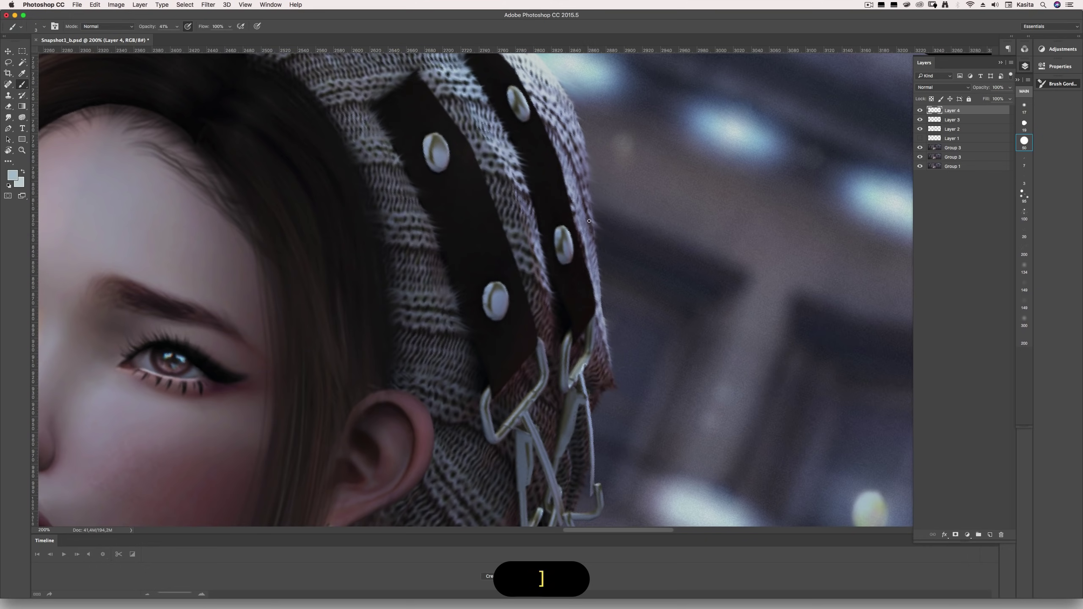
{"action": "key", "text": "b"}
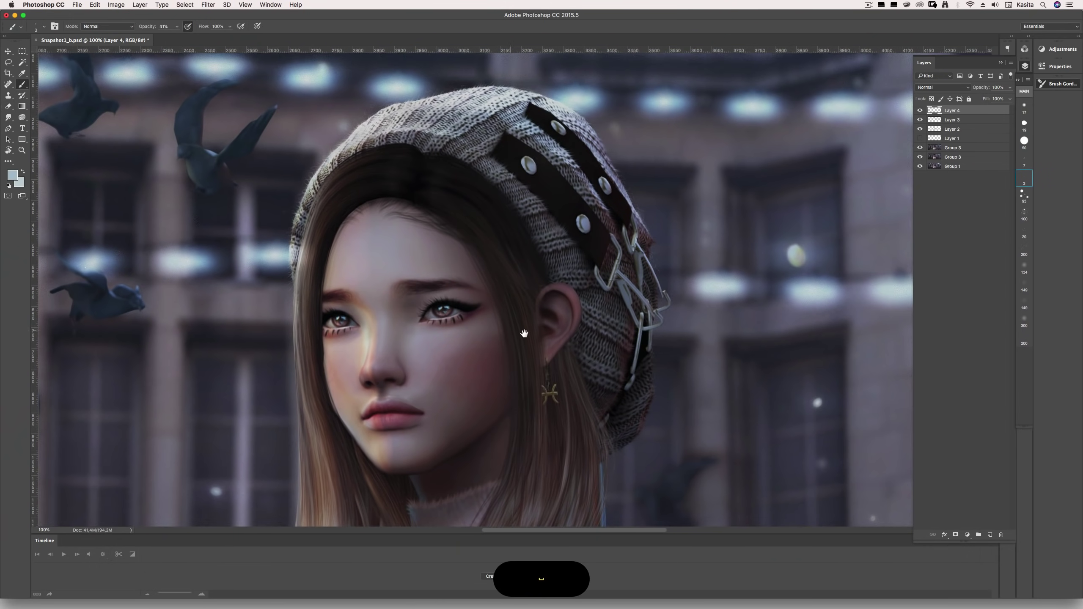
- Add a new layer above Layer 2 and brush loose wool fibres along the sweater's edges with a sampled pale colour
{"action": "left_click", "coordinate": [952, 129]}
{"action": "left_click", "coordinate": [990, 535]}
{"action": "left_click", "coordinate": [398, 259], "text": "alt"}
{"action": "scroll", "coordinate": [399, 258], "scroll_direction": "up", "scroll_amount": 3}
{"action": "scroll", "coordinate": [560, 106], "scroll_direction": "down", "scroll_amount": 5}
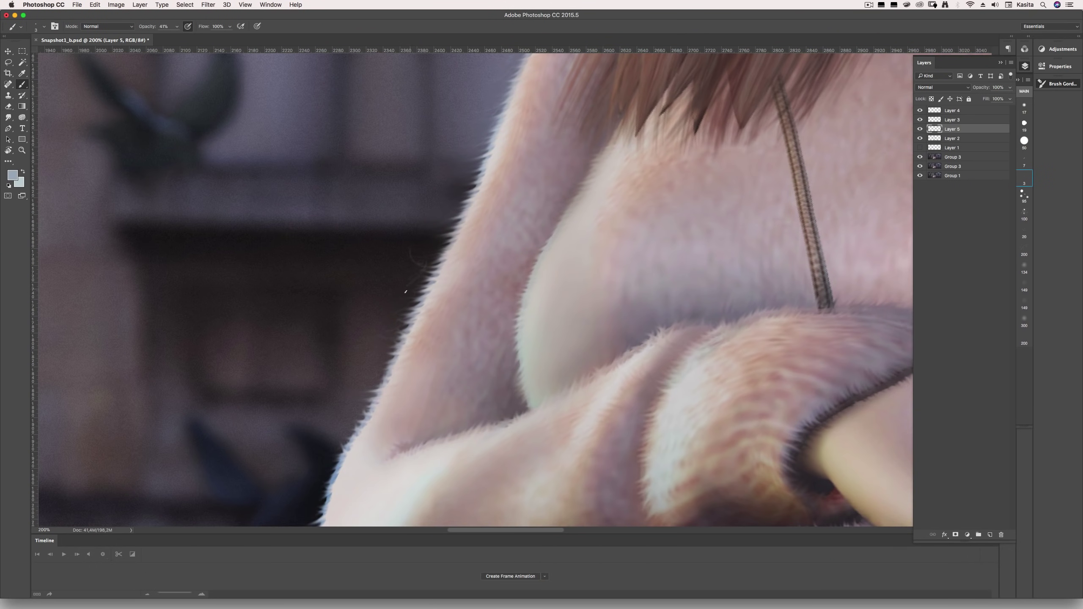
{"action": "key", "text": "e"}
{"action": "key", "text": "b"}
{"action": "mouse_move", "coordinate": [432, 367]}
{"action": "left_mouse_down"}
{"action": "mouse_move", "coordinate": [555, 282]}
{"action": "mouse_move", "coordinate": [481, 264]}
{"action": "left_mouse_up"}
{"action": "key", "text": "super+]"}
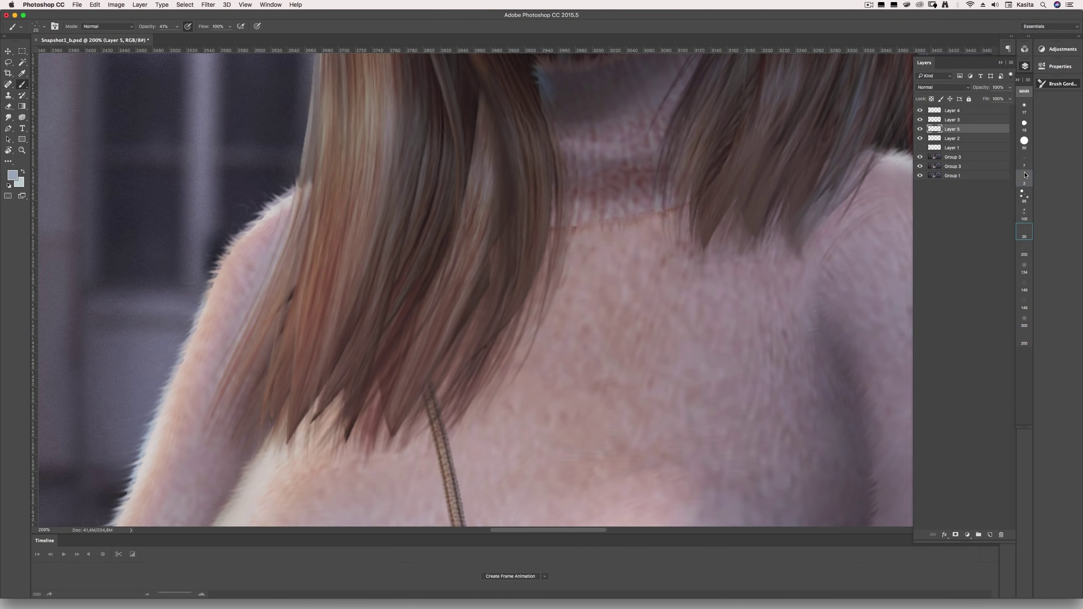
{"action": "key", "text": "b"}
{"action": "scroll", "coordinate": [503, 458], "scroll_direction": "down", "scroll_amount": 3}
{"action": "left_click_drag", "start_coordinate": [407, 277], "coordinate": [377, 278]}
- Paint a soft pale glow around the sweater's outline on a new layer, set it to Overlay and mask it along the girl's silhouette
{"action": "key", "text": "super+alt+shift+n"}
{"action": "key", "text": "alt+shift+o"}
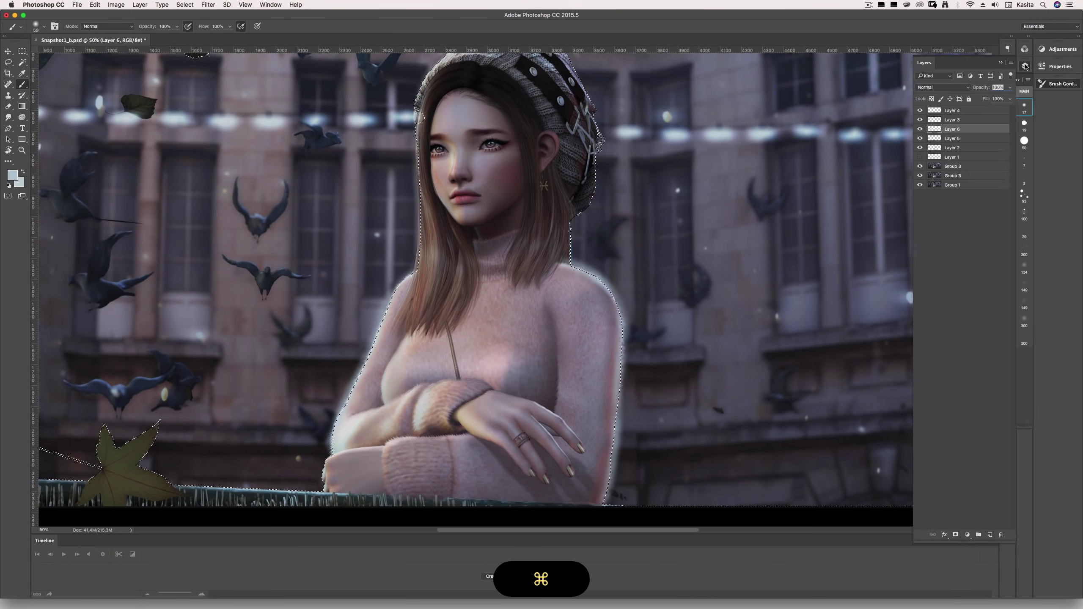
{"action": "key", "text": "super+u"}
{"action": "key", "text": "Return"}
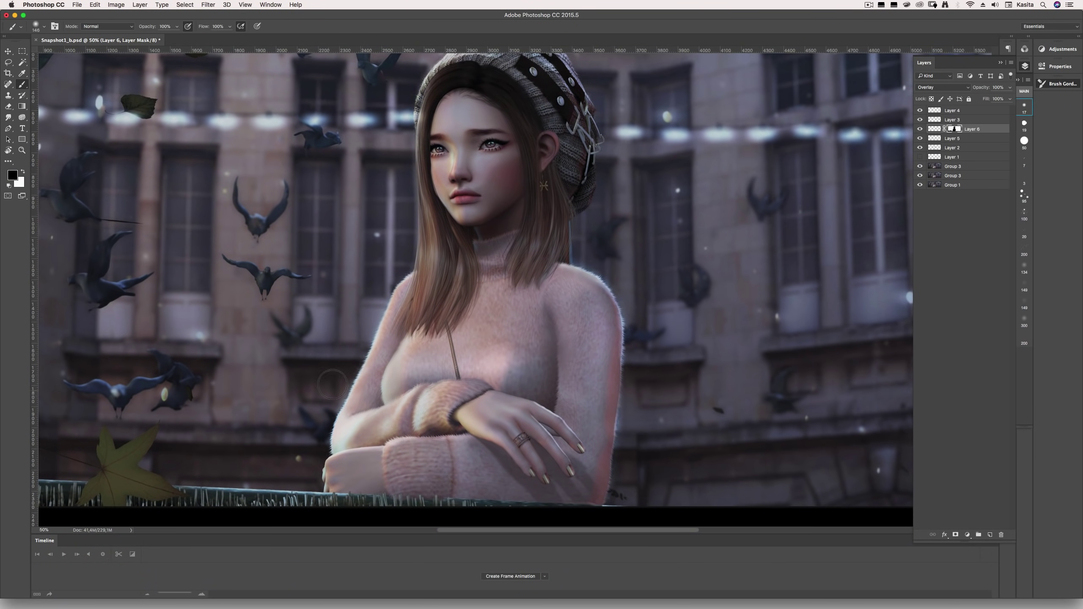
- On Layer 5, brush fuzzy texture over the sweater's rim-lit shoulder with a sampled pink-grey, then check the whole image
{"action": "scroll", "coordinate": [569, 299], "scroll_direction": "up", "scroll_amount": 4}
{"action": "key", "text": "alt+["}
{"action": "left_click", "coordinate": [447, 264], "text": "alt"}
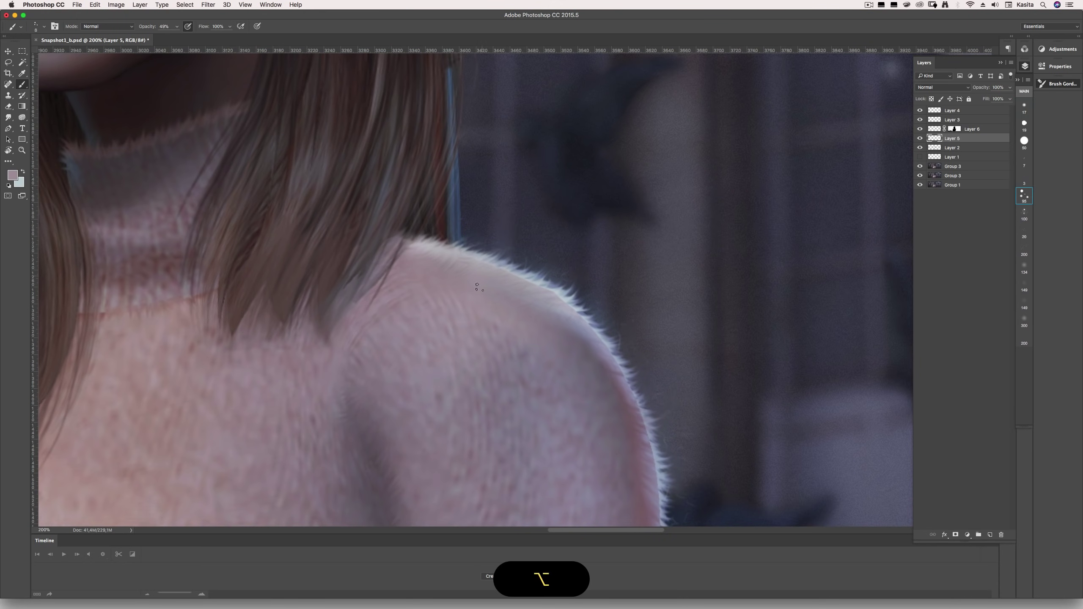
{"action": "scroll", "coordinate": [451, 275], "scroll_direction": "down", "scroll_amount": 1}
{"action": "key", "text": "j"}
{"action": "key", "text": "super+z"}
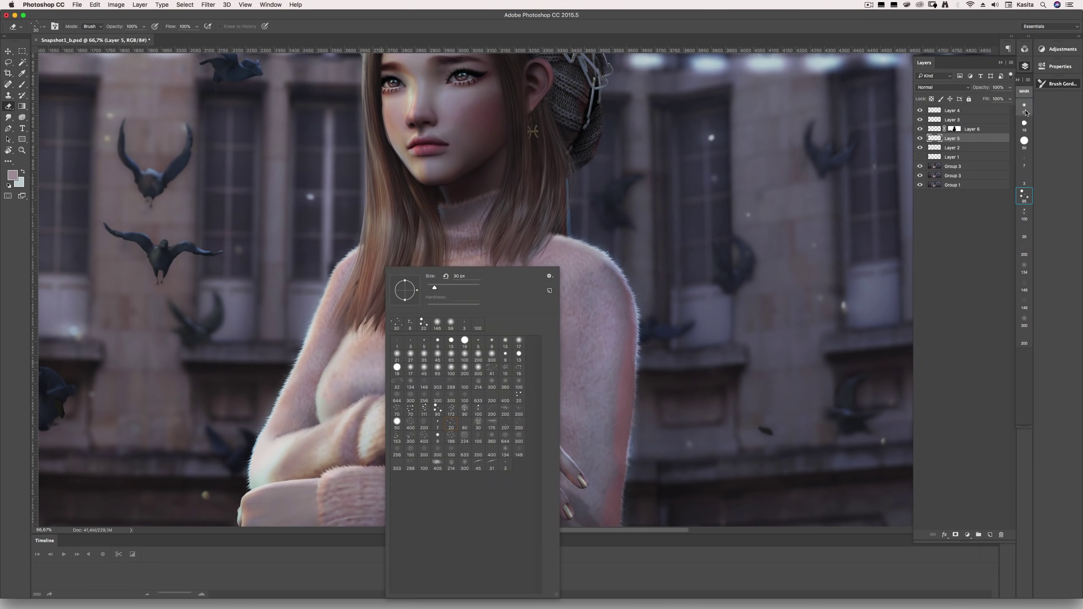
{"action": "key", "text": "Escape"}
{"action": "key", "text": "z"}
{"action": "key", "text": "super+0"}
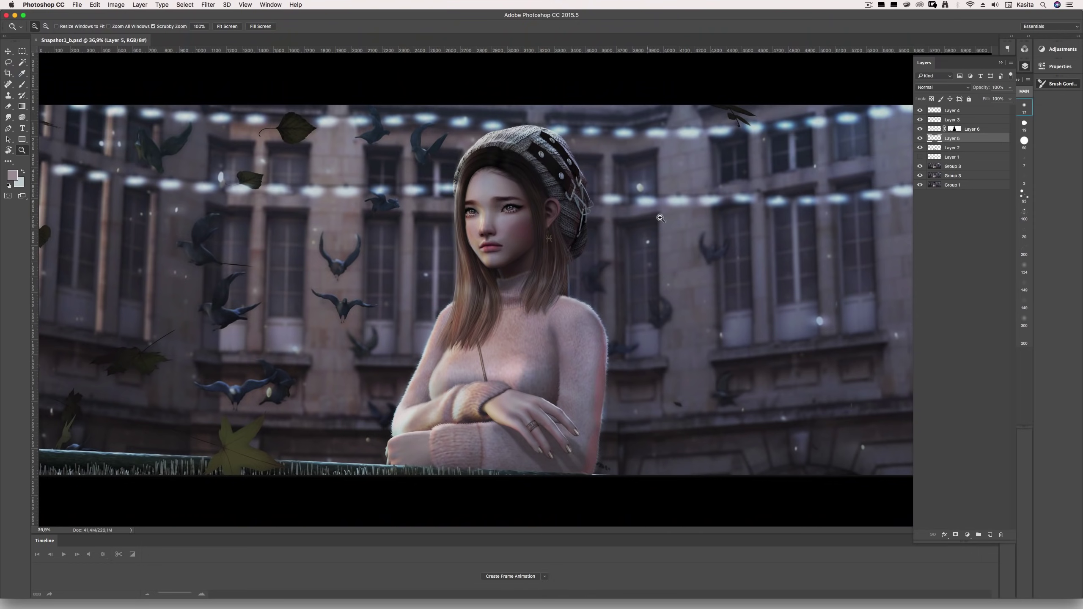
- Bring the stray-hair layer to the top of the stack and brush dark strands along the girl's hair
{"action": "key", "text": "b"}
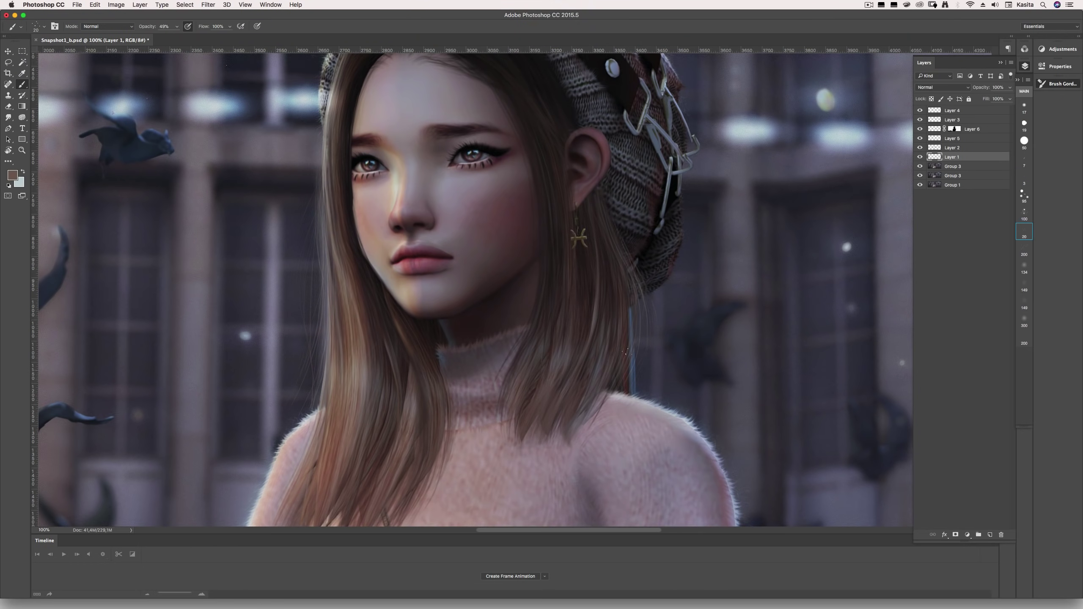
{"action": "key", "text": "super+shift+bracketright"}
{"action": "right_click", "coordinate": [576, 210]}
{"action": "key", "text": "Escape"}
{"action": "key", "text": "super+z"}
{"action": "key", "text": "d"}
{"action": "key", "text": "z"}
{"action": "left_click", "coordinate": [610, 161]}
{"action": "left_click", "coordinate": [610, 161]}
{"action": "key", "text": "j"}
{"action": "key", "text": "super+z"}
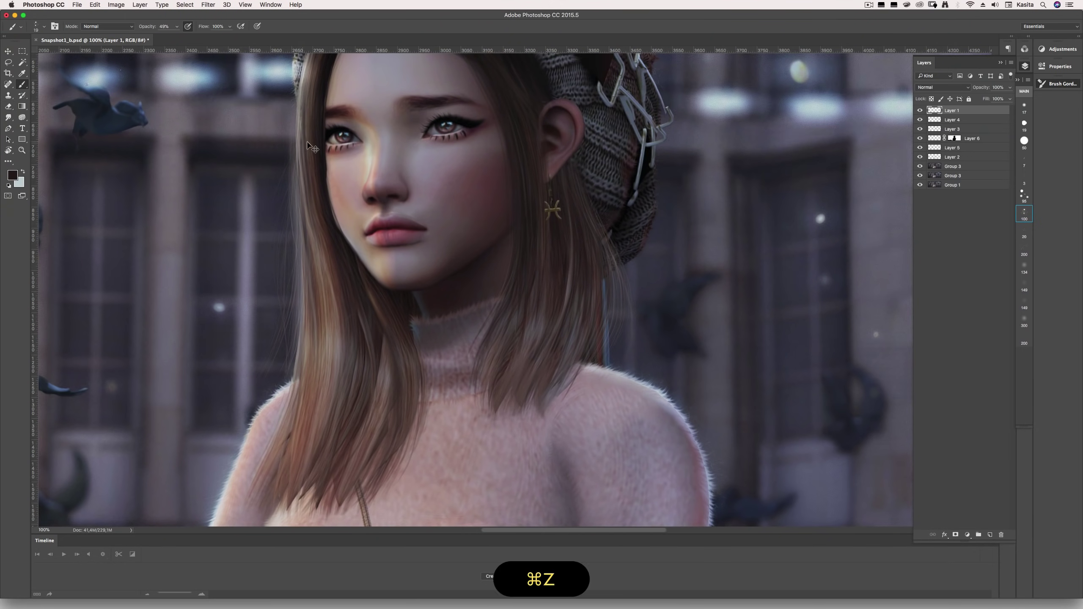
- Brush fine light strands along the hair at 33% opacity with a colour sampled from the portrait, undoing the unwanted stroke
{"action": "left_click", "coordinate": [299, 140], "text": "alt"}
{"action": "key", "text": "e"}
{"action": "scroll", "coordinate": [426, 256], "scroll_direction": "up", "scroll_amount": 3}
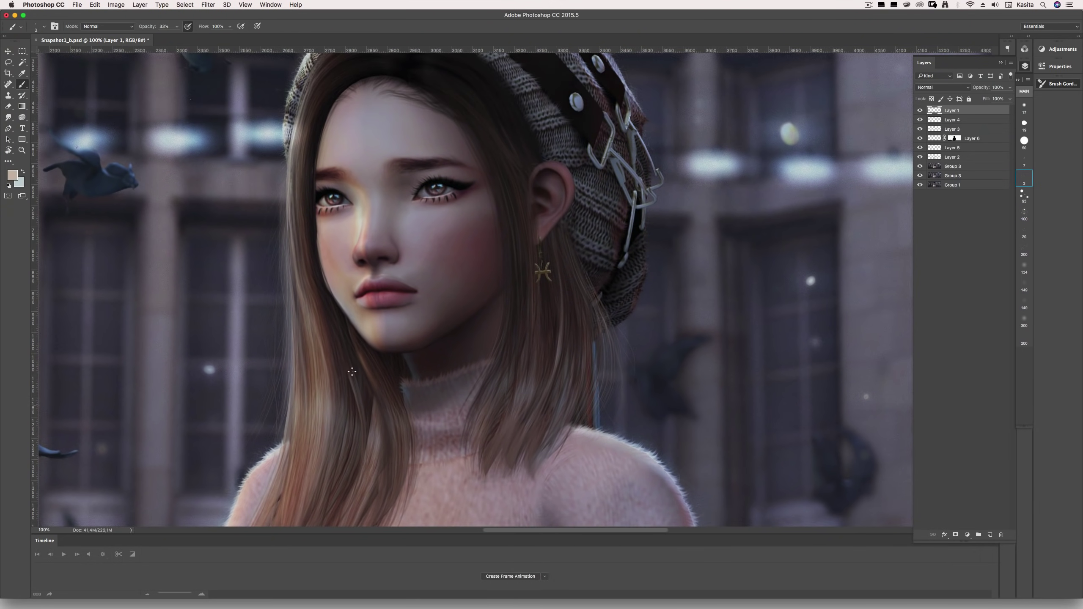
{"action": "key", "text": "super+z"}
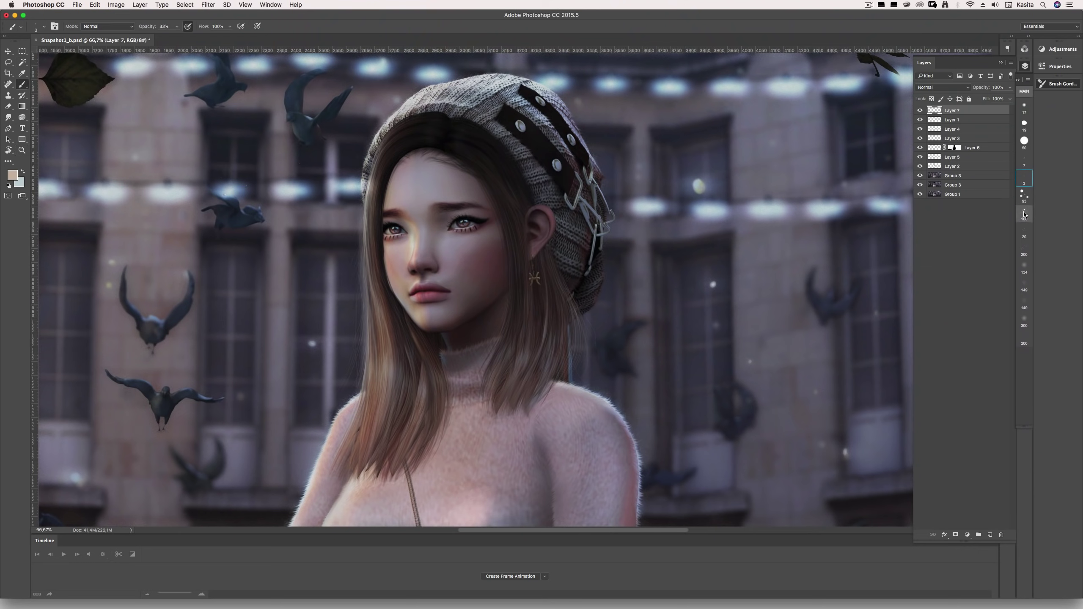
- On a new layer, brush fine stray strands along the outer edges of the girl's hair with colours sampled from the portrait
{"action": "key", "text": "bracketleft"}
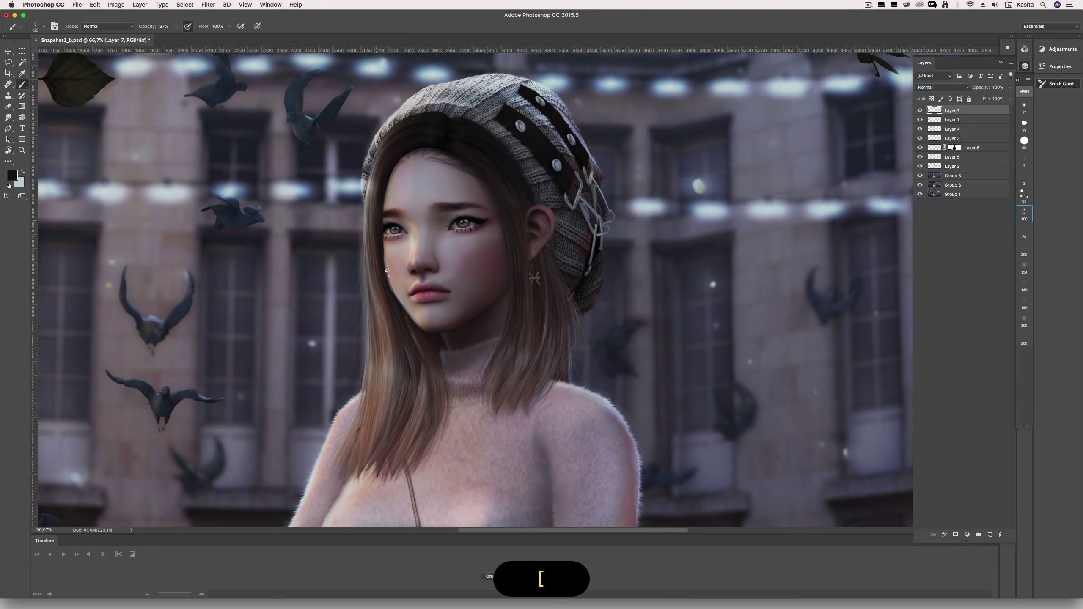
{"action": "left_click", "coordinate": [409, 366], "text": "alt"}
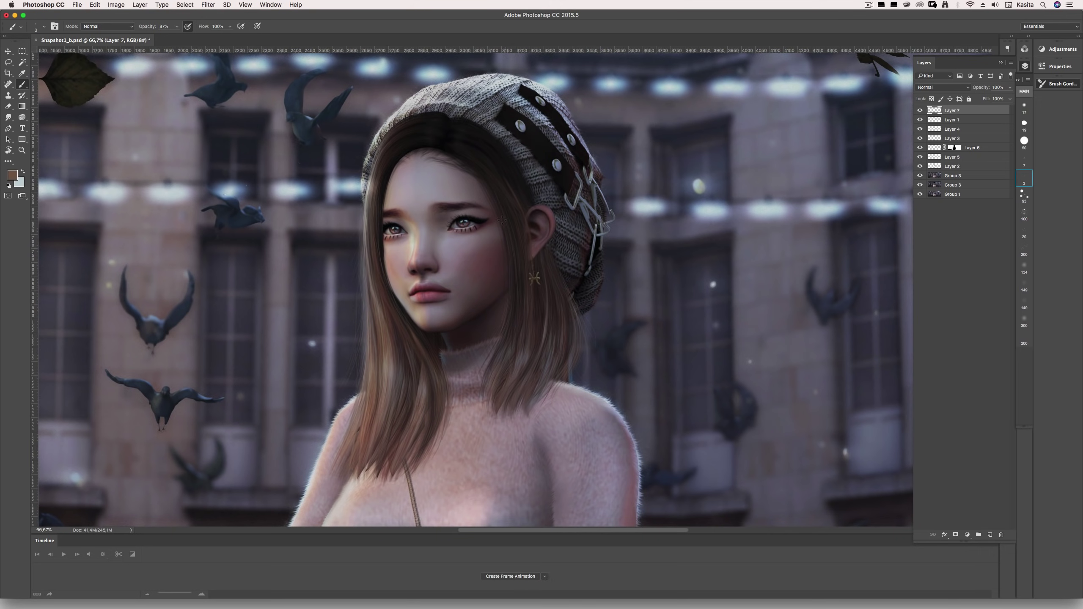
{"action": "key", "text": "super+shift+alt+n"}
{"action": "left_click", "coordinate": [396, 245], "text": "alt"}
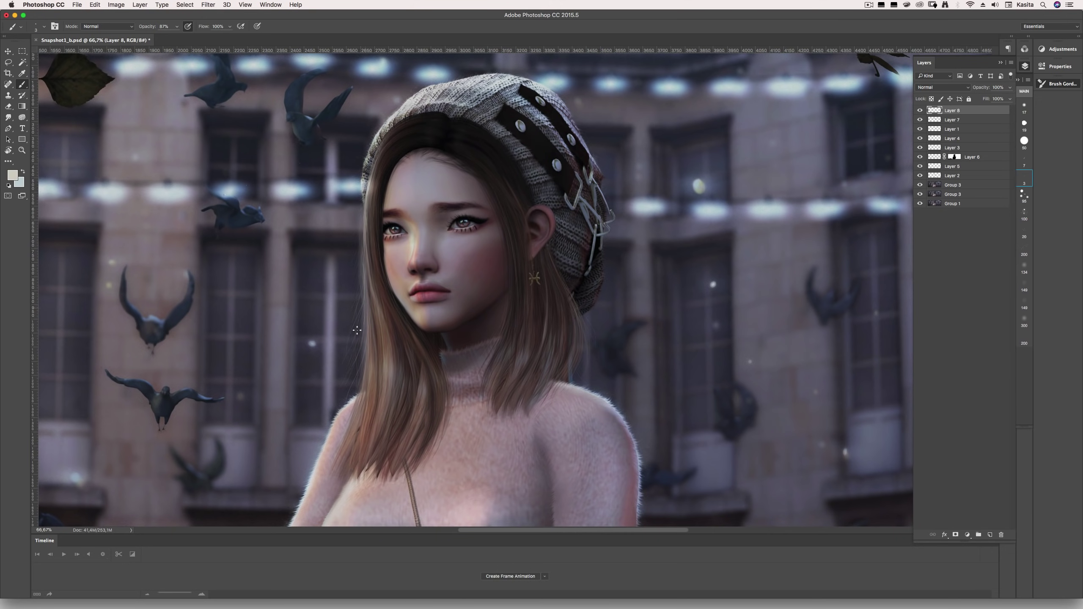
{"action": "scroll", "coordinate": [360, 324], "scroll_direction": "down", "scroll_amount": 5}
{"action": "scroll", "coordinate": [426, 341], "scroll_direction": "up", "scroll_amount": 3}
{"action": "left_click", "coordinate": [492, 354], "text": "super"}
{"action": "scroll", "coordinate": [492, 353], "scroll_direction": "up", "scroll_amount": 4}
{"action": "left_click_drag", "start_coordinate": [509, 296], "coordinate": [528, 318]}
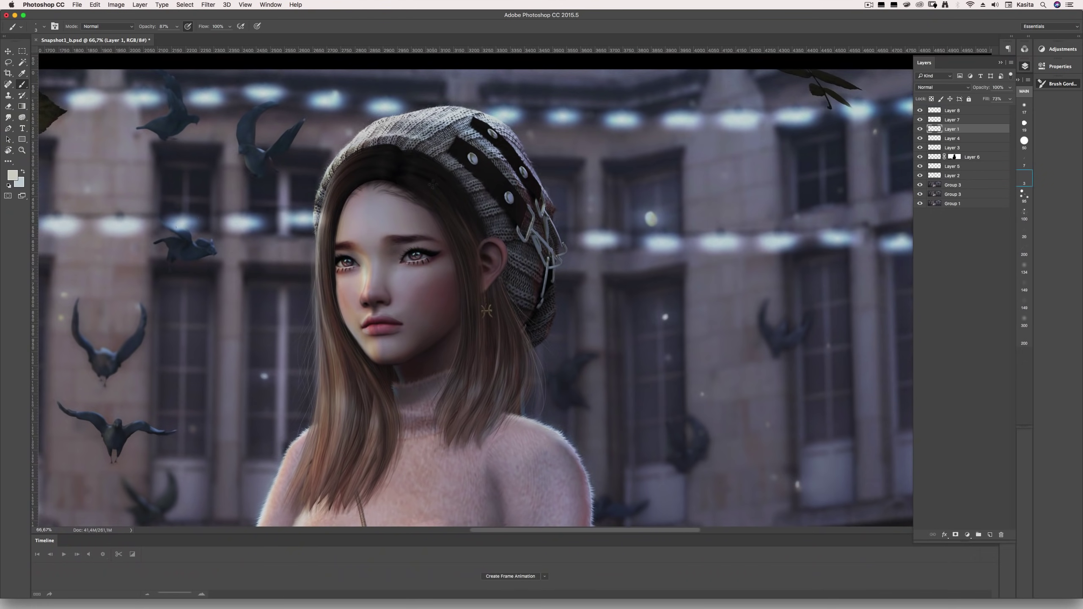
- Pick another brush preset and brush more stray strands beside the hair on an additional layer, erasing the excess
{"action": "left_click", "coordinate": [968, 114]}
{"action": "right_click", "coordinate": [508, 134]}
{"action": "double_click", "coordinate": [561, 272]}
{"action": "left_click", "coordinate": [394, 191], "text": "alt"}
{"action": "left_click", "coordinate": [369, 314], "text": "alt"}
{"action": "left_click_drag", "start_coordinate": [534, 193], "coordinate": [574, 167]}
{"action": "key", "text": "super+shift+alt+n"}
{"action": "left_click_drag", "start_coordinate": [459, 345], "coordinate": [544, 312]}
{"action": "key", "text": "e"}
{"action": "key", "text": "super+0"}
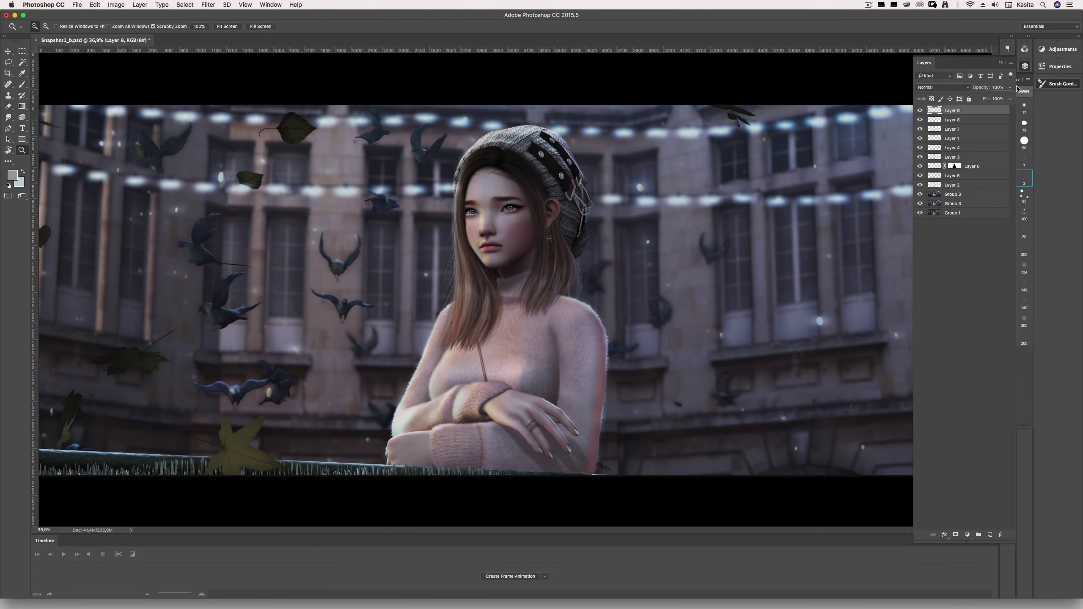
- On a new layer, brush dark strands over the hair with a different brush preset, undoing the unwanted strokes
{"action": "left_click", "coordinate": [989, 534]}
{"action": "key", "text": "b"}
{"action": "left_click", "coordinate": [550, 213], "text": "super"}
{"action": "right_click", "coordinate": [570, 153]}
{"action": "double_click", "coordinate": [625, 293]}
{"action": "key", "text": "super+z"}
{"action": "key", "text": "super+z"}
{"action": "key", "text": "super+z"}
{"action": "key", "text": "super+z"}
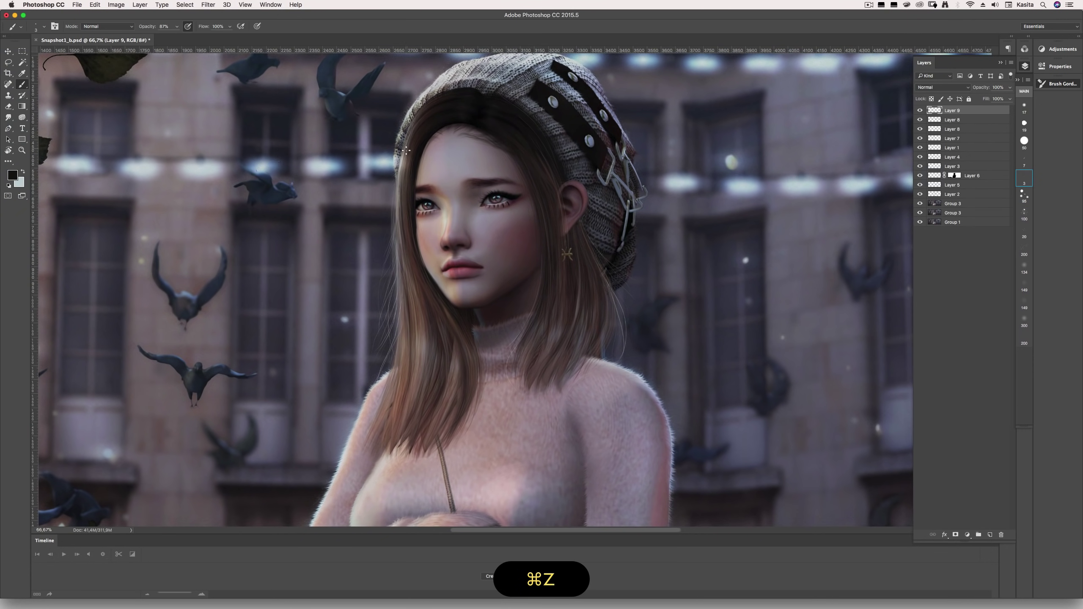
{"action": "key", "text": "super+z"}
{"action": "scroll", "coordinate": [575, 254], "scroll_direction": "up", "scroll_amount": 4}
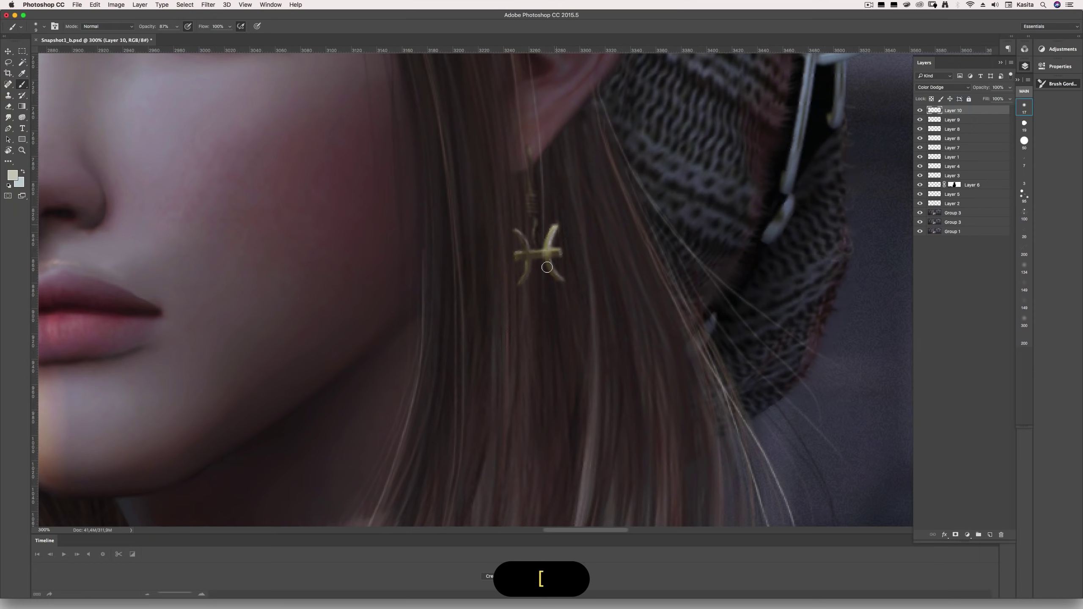
- Brush bright highlights onto the gold earring on the Color Dodge layer with a colour sampled from it
{"action": "left_click", "coordinate": [563, 250], "text": "alt"}
{"action": "right_click", "coordinate": [601, 255]}
{"action": "left_click_drag", "start_coordinate": [532, 199], "coordinate": [531, 218]}
{"action": "scroll", "coordinate": [531, 273], "scroll_direction": "down", "scroll_amount": 3}
{"action": "scroll", "coordinate": [531, 273], "scroll_direction": "up", "scroll_amount": 4}
{"action": "key", "text": "b"}
{"action": "right_click", "coordinate": [534, 239]}
{"action": "scroll", "coordinate": [534, 239], "scroll_direction": "down", "scroll_amount": 3}
{"action": "scroll", "coordinate": [478, 187], "scroll_direction": "up", "scroll_amount": 3}
{"action": "left_click_drag", "start_coordinate": [442, 199], "coordinate": [411, 442]}
{"action": "scroll", "coordinate": [530, 184], "scroll_direction": "down", "scroll_amount": 2}
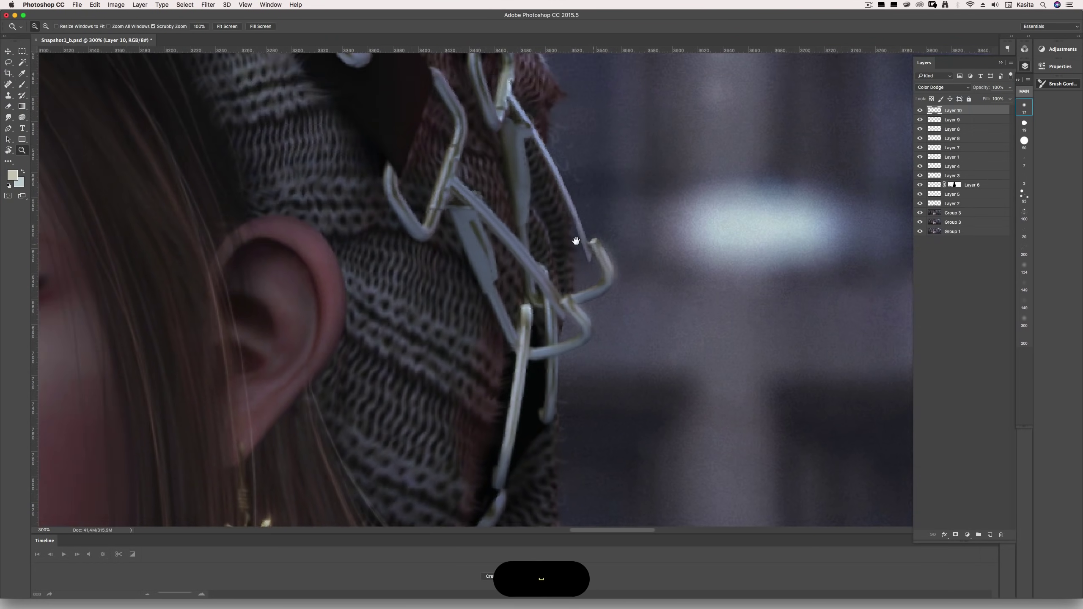
- Brush highlights along the beanie's metal lacing on the same Color Dodge layer with a sampled colour
{"action": "left_click_drag", "start_coordinate": [106, 239], "coordinate": [176, 404]}
{"action": "key", "text": "super+z"}
{"action": "left_click", "coordinate": [507, 315], "text": "alt"}
{"action": "left_click_drag", "start_coordinate": [547, 233], "coordinate": [556, 252]}
{"action": "left_click_drag", "start_coordinate": [505, 305], "coordinate": [512, 326]}
{"action": "left_click_drag", "start_coordinate": [665, 299], "coordinate": [615, 300]}
{"action": "scroll", "coordinate": [615, 299], "scroll_direction": "down", "scroll_amount": 3}
- On a new layer set to Color, tint the girl's ring gold with a small brush
{"action": "key", "text": "super+shift+alt+n"}
{"action": "key", "text": "shift+alt+c"}
{"action": "key", "text": "b"}
{"action": "scroll", "coordinate": [523, 244], "scroll_direction": "up", "scroll_amount": 2}
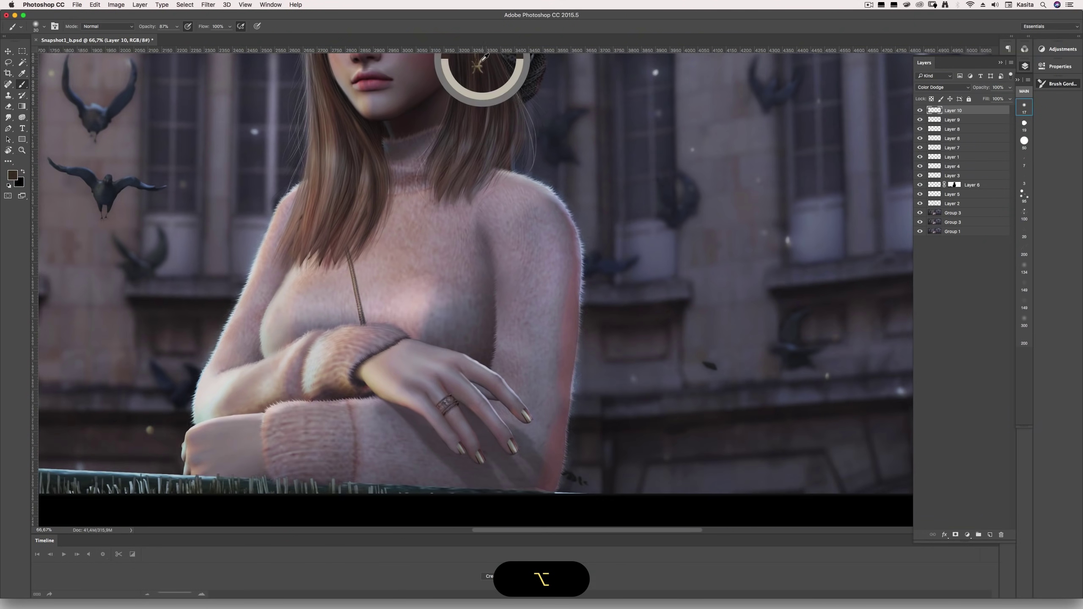
{"action": "scroll", "coordinate": [430, 394], "scroll_direction": "up", "scroll_amount": 5}
{"action": "scroll", "coordinate": [467, 358], "scroll_direction": "down", "scroll_amount": 3}
{"action": "scroll", "coordinate": [466, 358], "scroll_direction": "up", "scroll_amount": 2}
{"action": "key", "text": "bracketleft"}
{"action": "key", "text": "bracketleft"}
{"action": "key", "text": "bracketleft"}
{"action": "key", "text": "bracketleft"}
{"action": "key", "text": "bracketleft"}
{"action": "key", "text": "bracketleft"}
{"action": "key", "text": "bracketleft"}
{"action": "key", "text": "bracketleft"}
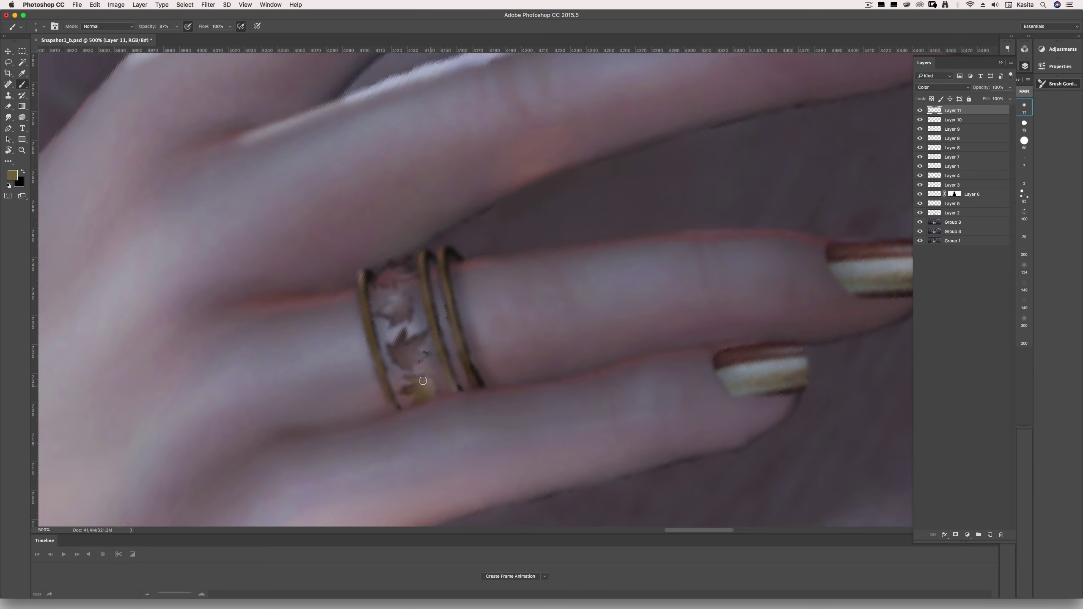
{"action": "scroll", "coordinate": [653, 242], "scroll_direction": "down", "scroll_amount": 2}
{"action": "key", "text": "z"}
{"action": "scroll", "coordinate": [573, 138], "scroll_direction": "down", "scroll_amount": 2}
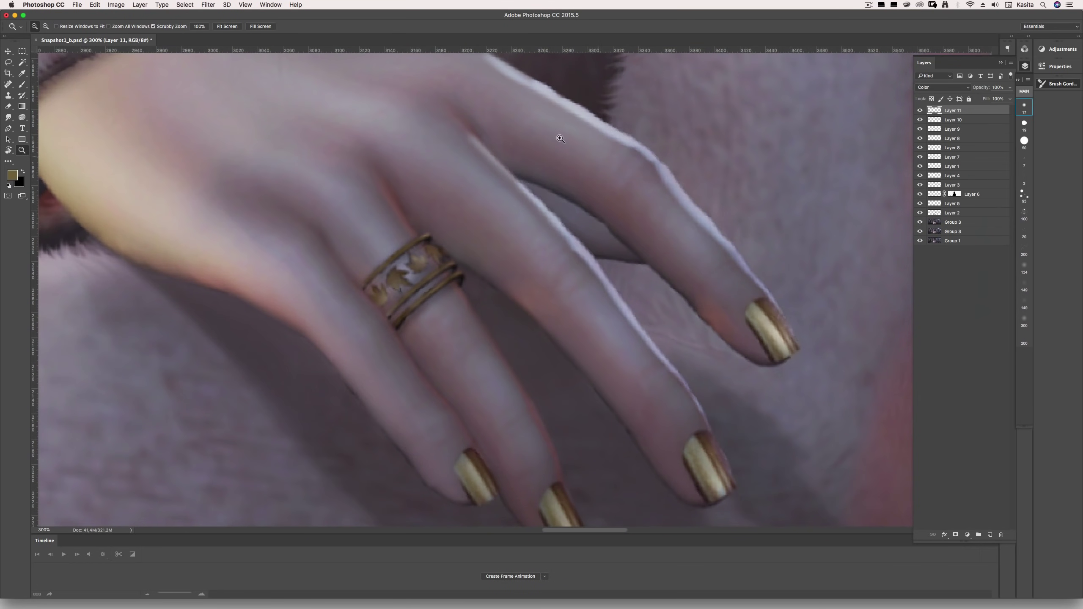
- Lower the ring tint layer's opacity and shade the ring with a dark brush on a new Overlay layer
{"action": "scroll", "coordinate": [573, 138], "scroll_direction": "up", "scroll_amount": 3}
{"action": "left_click", "coordinate": [1010, 88]}
{"action": "left_click_drag", "start_coordinate": [1010, 98], "coordinate": [1001, 98]}
{"action": "key", "text": "super+shift+alt+n"}
{"action": "key", "text": "shift+alt+o"}
{"action": "key", "text": "b"}
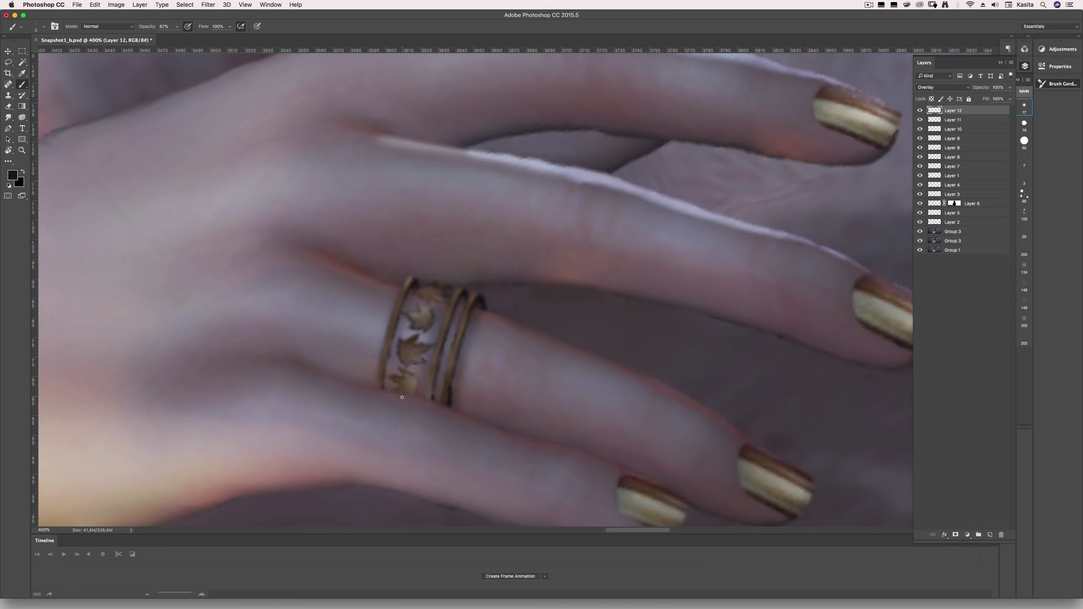
- Move the Color Dodge layer to the top and brush highlights on the gold nails and ring, ready to erase excess
{"action": "scroll", "coordinate": [396, 377], "scroll_direction": "down", "scroll_amount": 4}
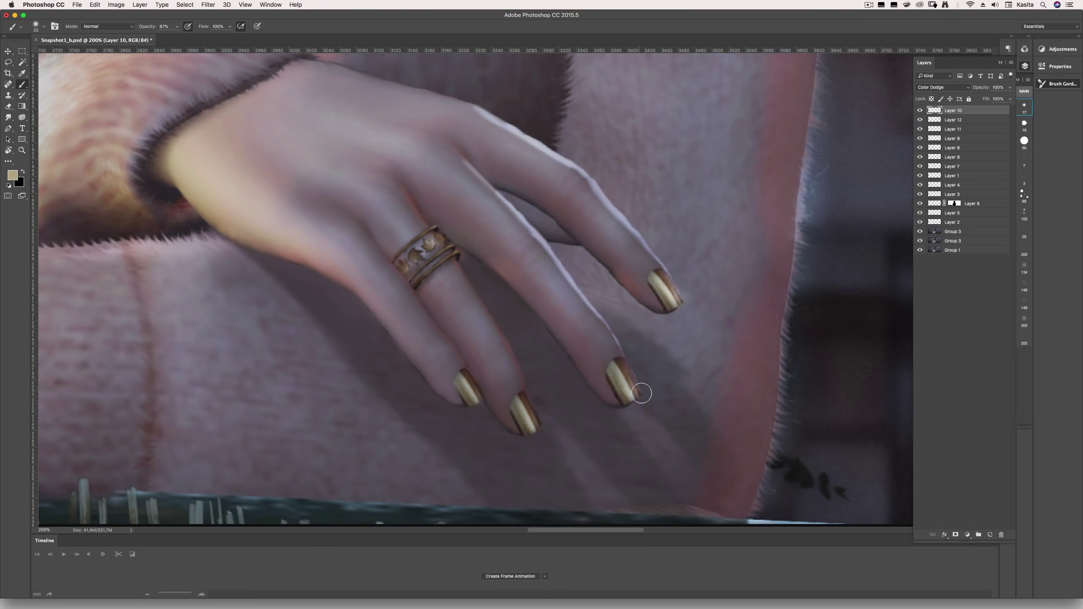
{"action": "key", "text": "e"}
{"action": "scroll", "coordinate": [641, 393], "scroll_direction": "down", "scroll_amount": 4}
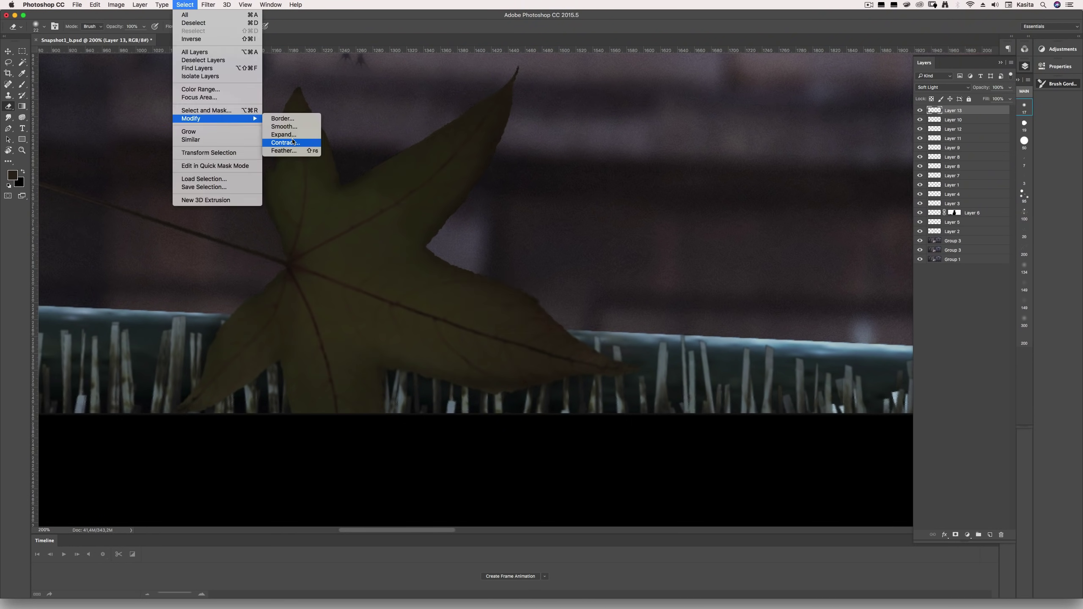
- Brighten the large maple leaf on an Overlay layer, shade it on a Color Burn layer at 60% opacity and add Color Dodge highlights
{"action": "key", "text": "super+shift+i"}
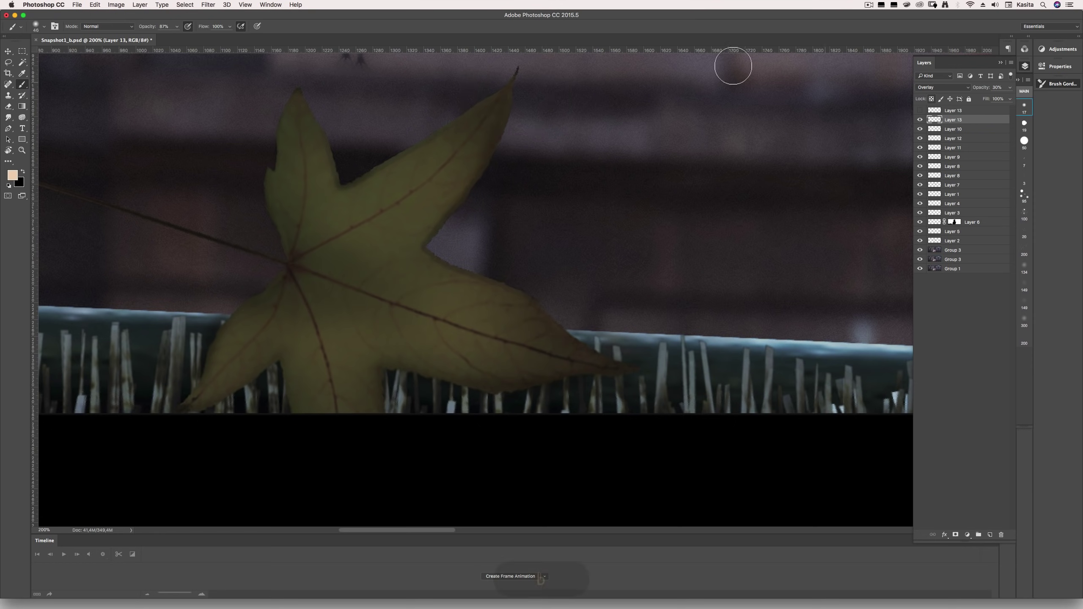
{"action": "left_click_drag", "start_coordinate": [953, 120], "coordinate": [964, 108]}
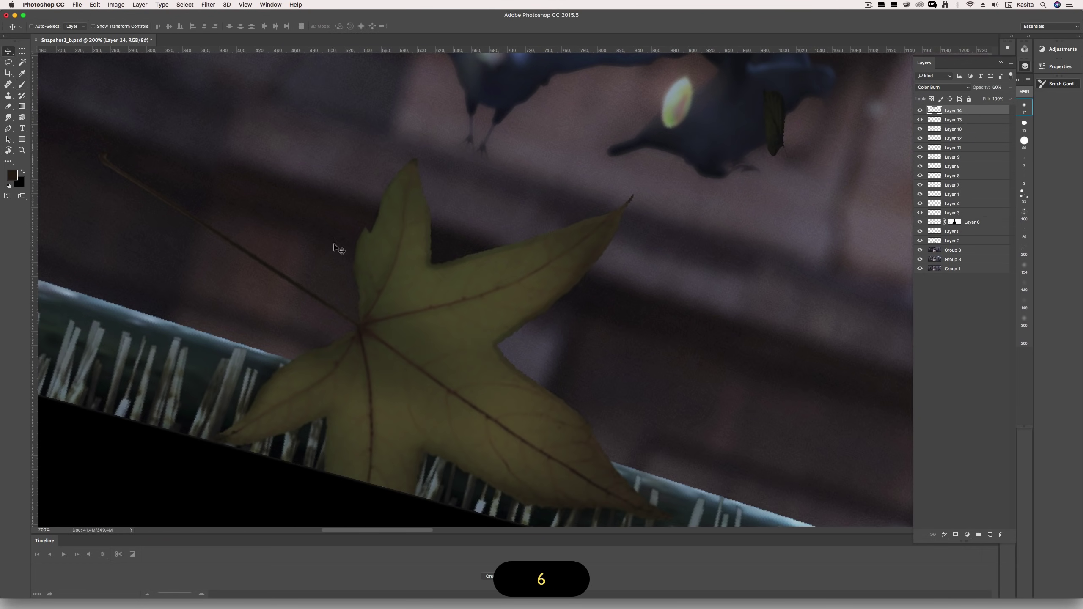
{"action": "key", "text": "space"}
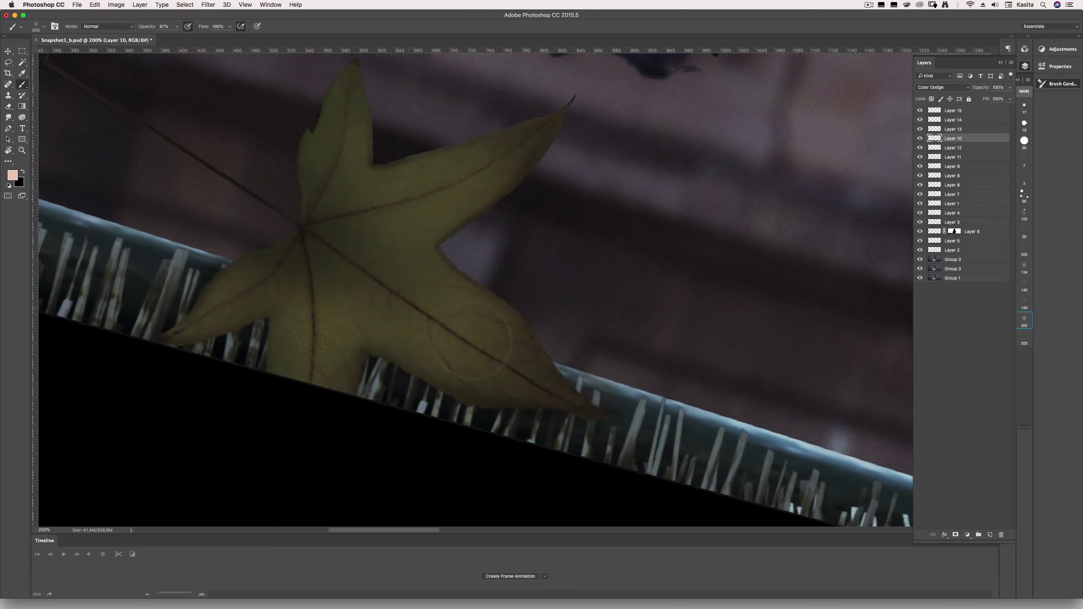
{"action": "key", "text": "b"}
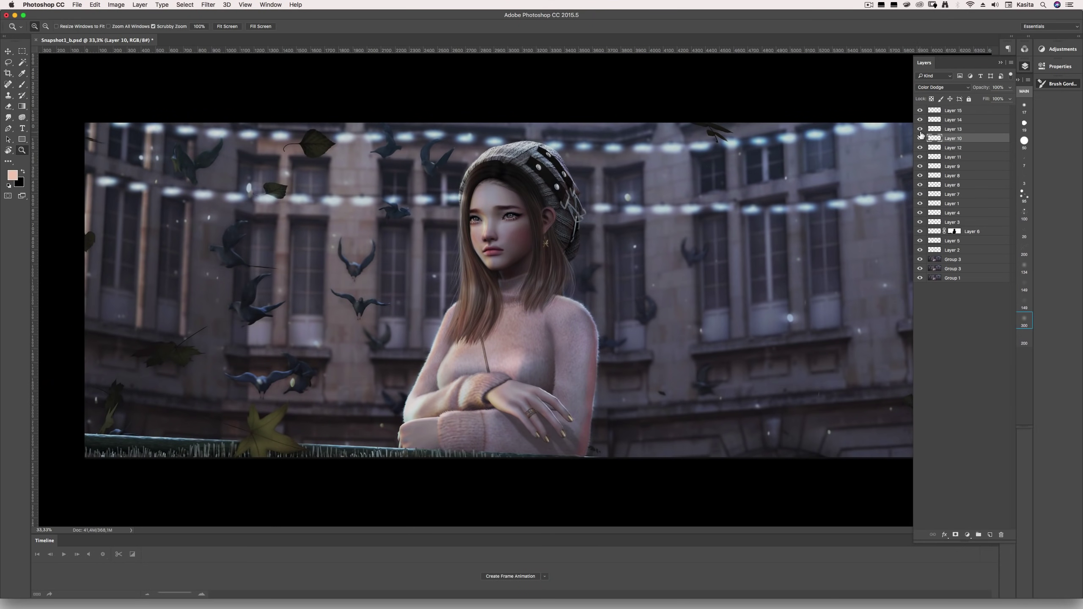
- Compare the leaf lighting layer on and off, then extend the highlights and Color Burn shading to the other falling leaves
{"action": "left_click", "coordinate": [938, 129]}
{"action": "left_click", "coordinate": [920, 129], "text": "alt"}
{"action": "left_click", "coordinate": [919, 129], "text": "alt"}
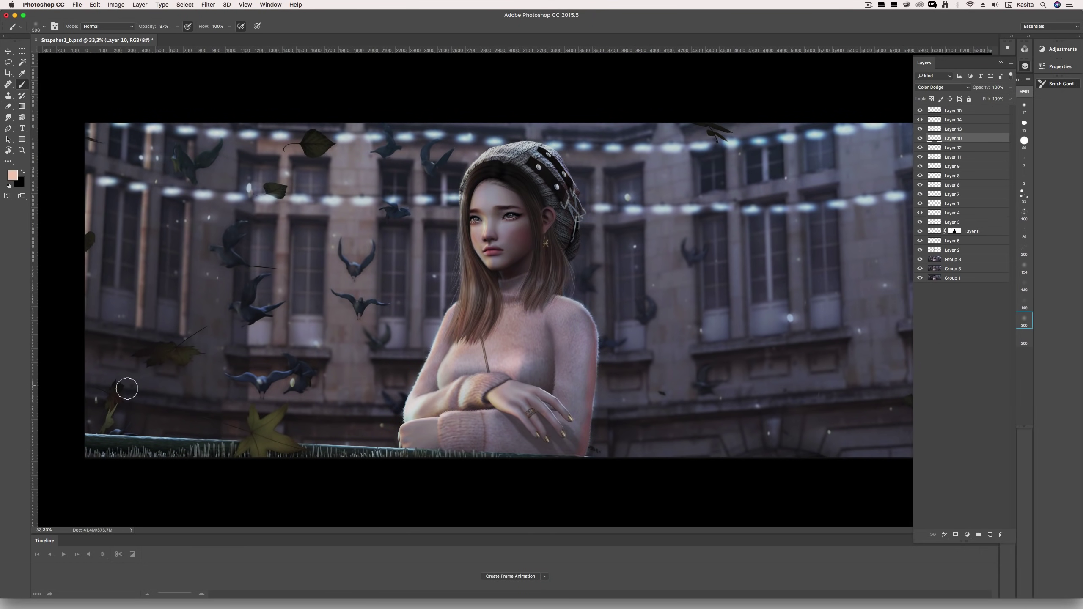
{"action": "key", "text": "alt+bracketleft"}
{"action": "key", "text": "alt+bracketright"}
{"action": "key", "text": "alt+bracketright"}
{"action": "key", "text": "super+z"}
{"action": "left_click", "coordinate": [254, 432], "text": "alt"}
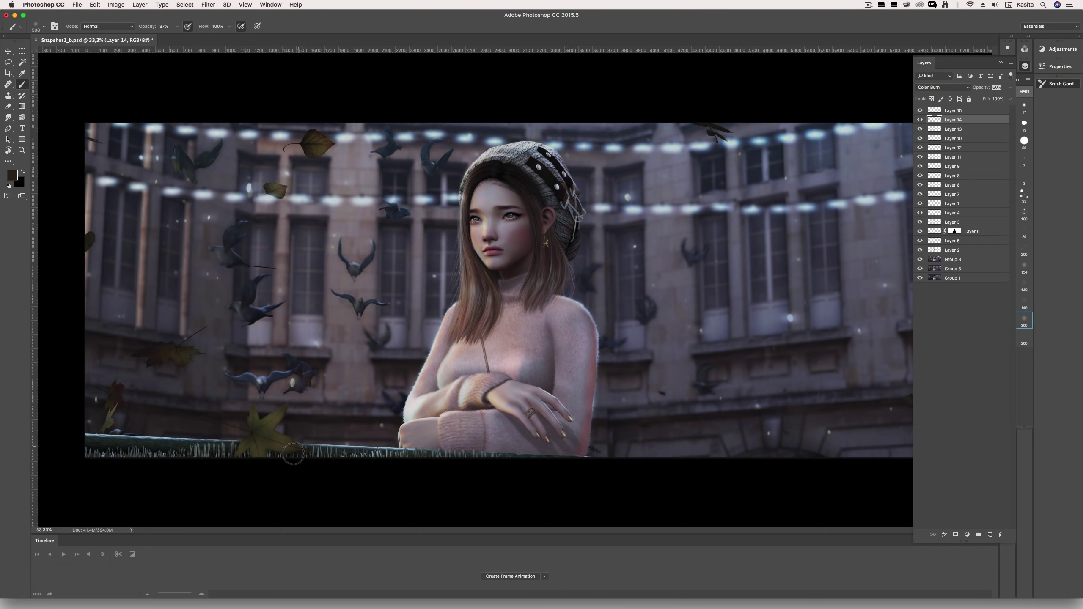
- Add a radial gradient glow on a new layer with a sampled light colour, set to Color Dodge at 30% opacity
{"action": "key", "text": "super+shift+alt+n"}
{"action": "left_click", "coordinate": [507, 333], "text": "alt"}
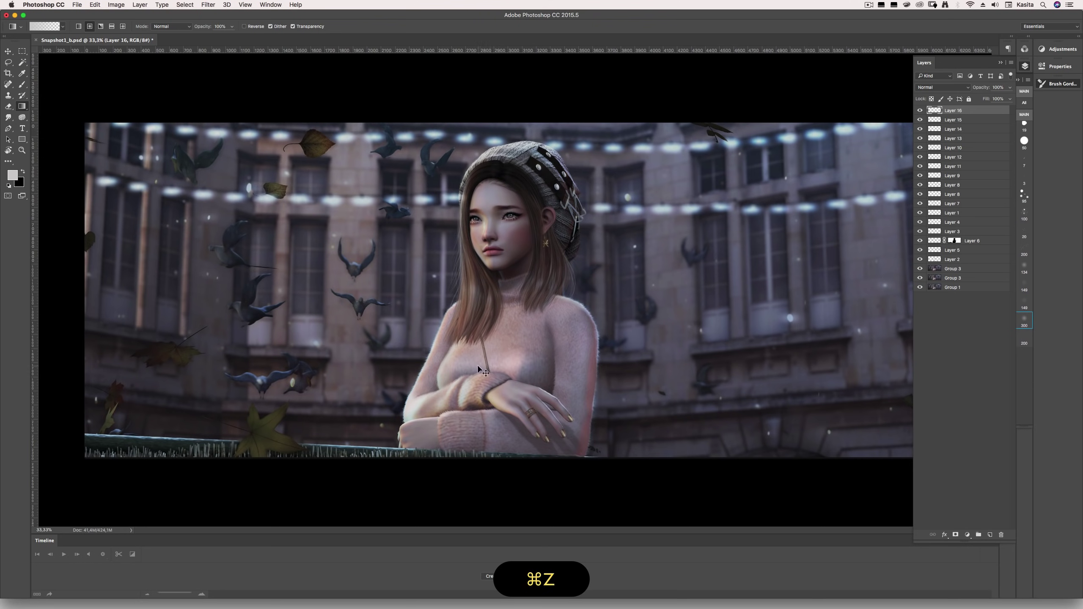
{"action": "key", "text": "v"}
{"action": "key", "text": "shift+alt+d"}
{"action": "key", "text": "3"}
{"action": "key", "text": "b"}
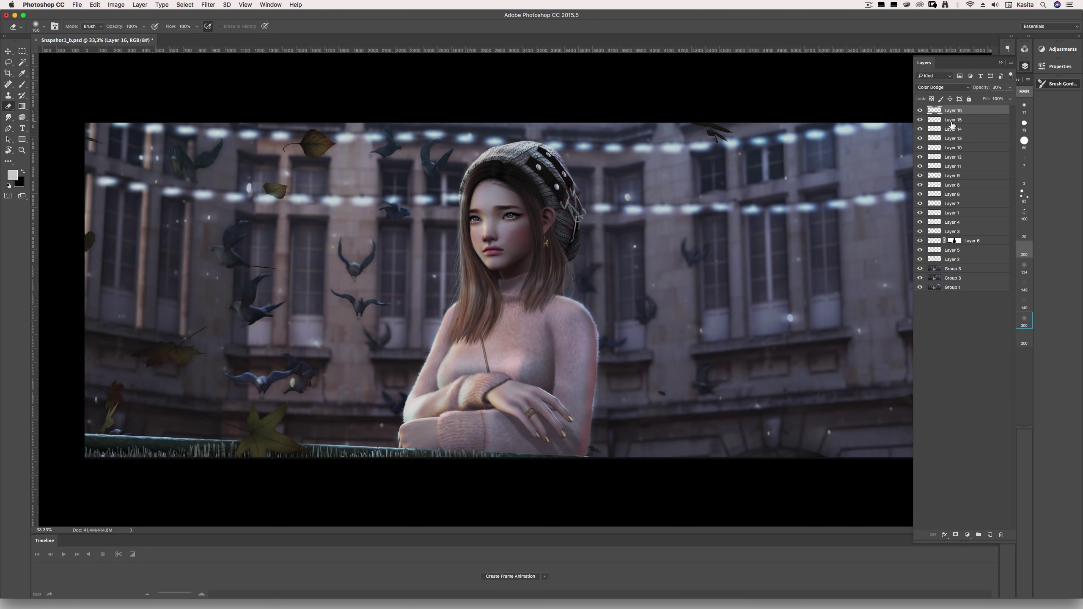
{"action": "left_click_drag", "start_coordinate": [474, 377], "coordinate": [524, 393]}
{"action": "key", "text": "super+z"}
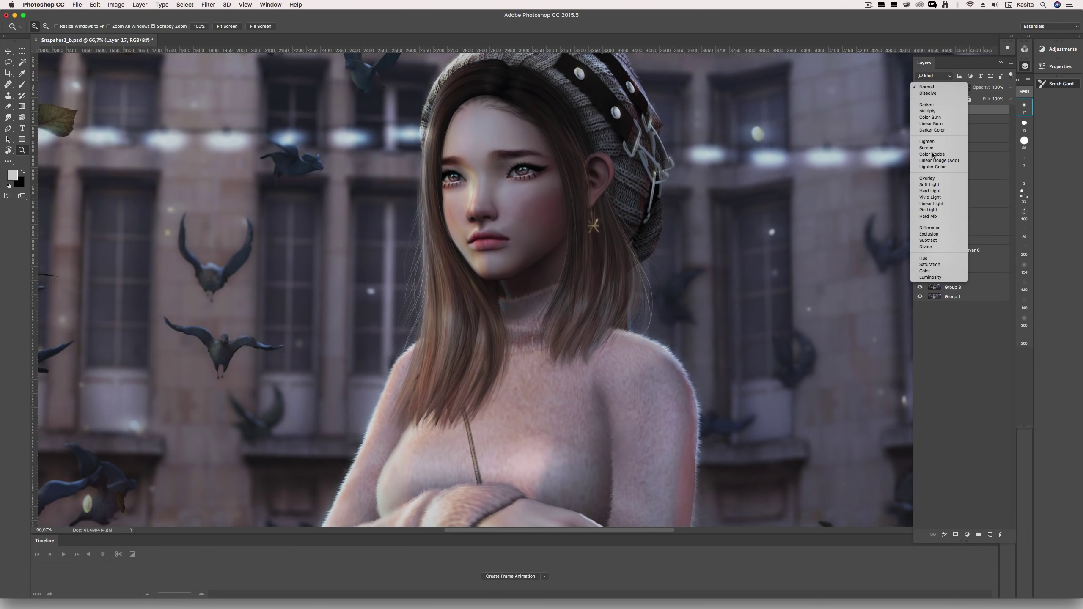
- Try fine light strands on a new Color Dodge layer, then brush more hair strands on Layer 9, undoing the unwanted strokes
{"action": "key", "text": "super+z"}
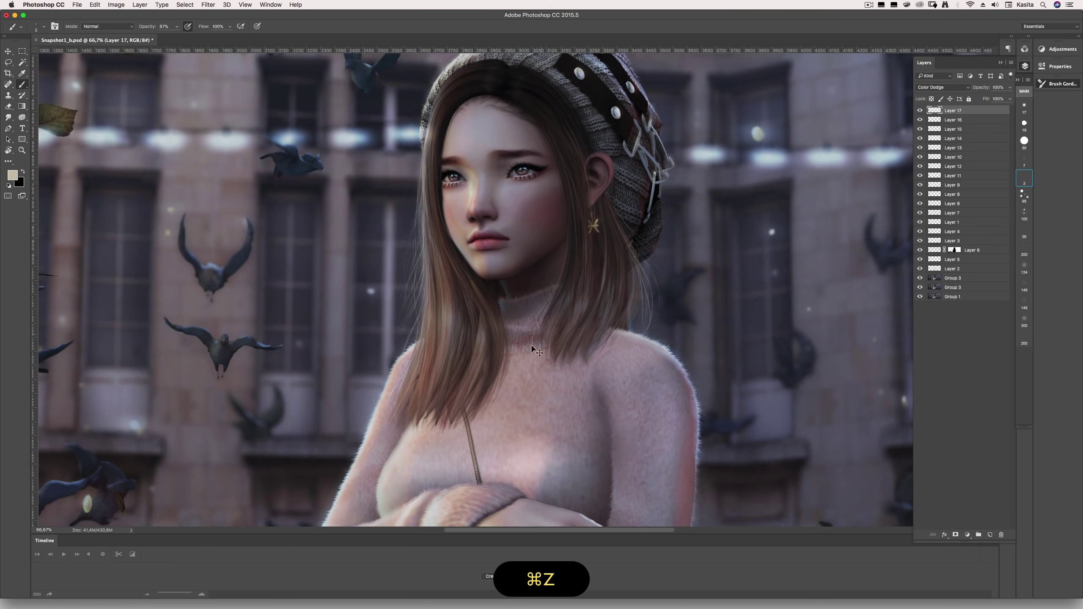
{"action": "left_click_drag", "start_coordinate": [492, 110], "coordinate": [500, 139]}
{"action": "key", "text": "super+z"}
{"action": "left_click", "coordinate": [971, 185]}
{"action": "left_click", "coordinate": [469, 214], "text": "alt"}
{"action": "key", "text": "super+z"}
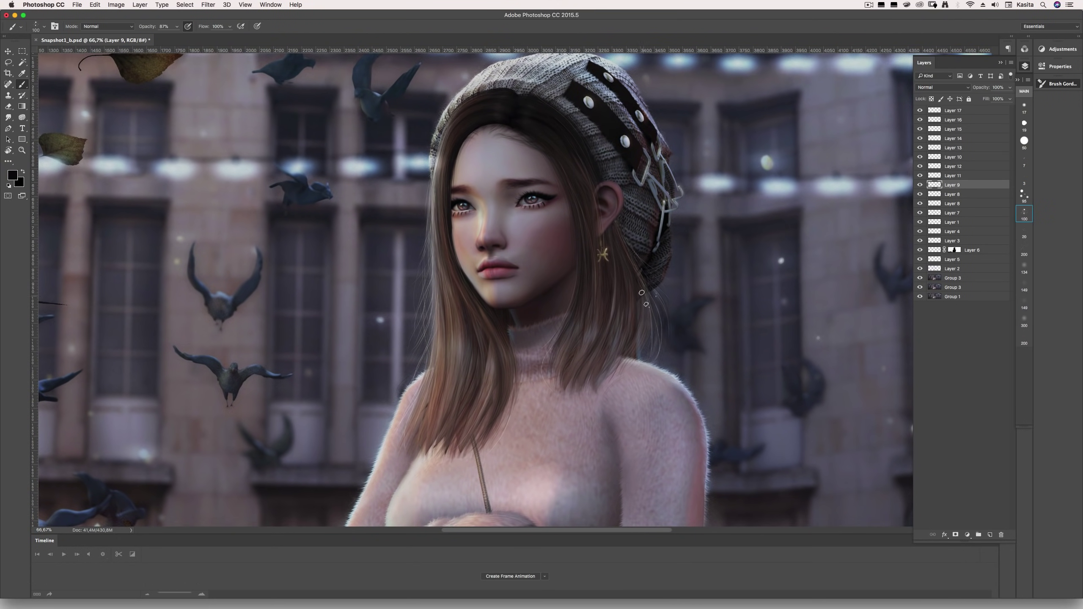
- Group all the detail layers and toggle the hair-strand layers' visibility to compare the whole image
{"action": "key", "text": "z"}
{"action": "key", "text": "super+0"}
{"action": "key", "text": "super+g"}
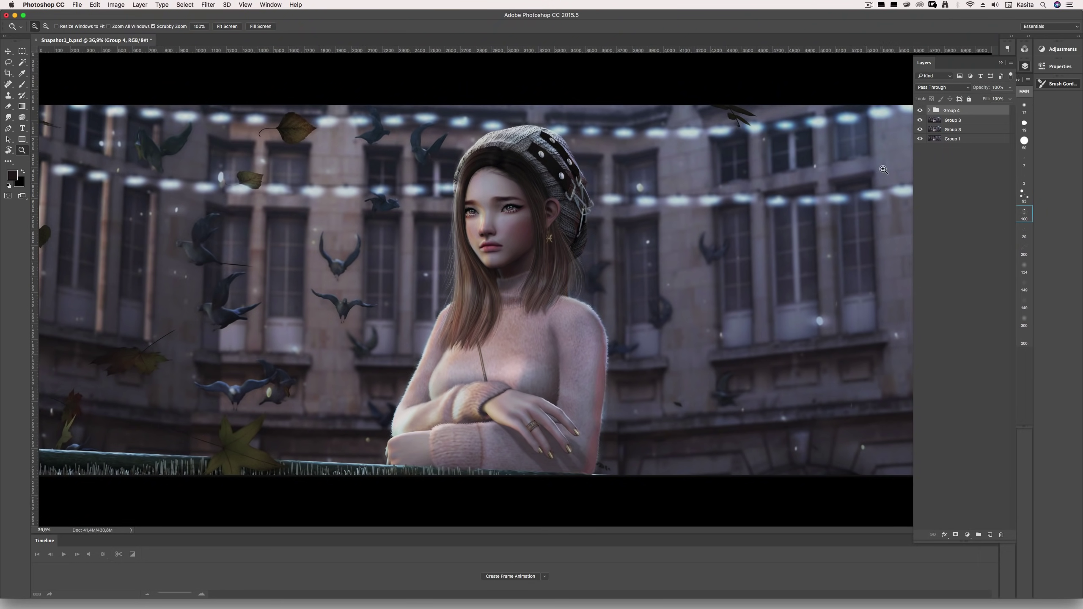
{"action": "left_click", "coordinate": [929, 110]}
{"action": "left_click_drag", "start_coordinate": [921, 234], "coordinate": [921, 203]}
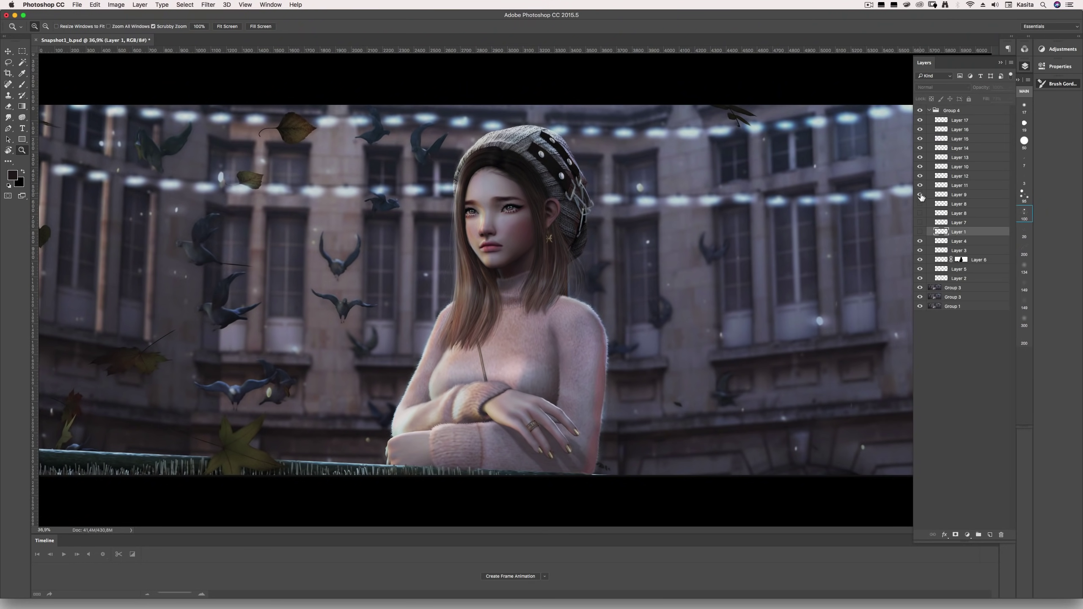
- Add a new layer beneath Layer 2 and brush sampled skin tones softly over the girl's face, erasing the excess
{"action": "left_click", "coordinate": [959, 278]}
{"action": "key", "text": "b"}
{"action": "scroll", "coordinate": [477, 190], "scroll_direction": "up", "scroll_amount": 5}
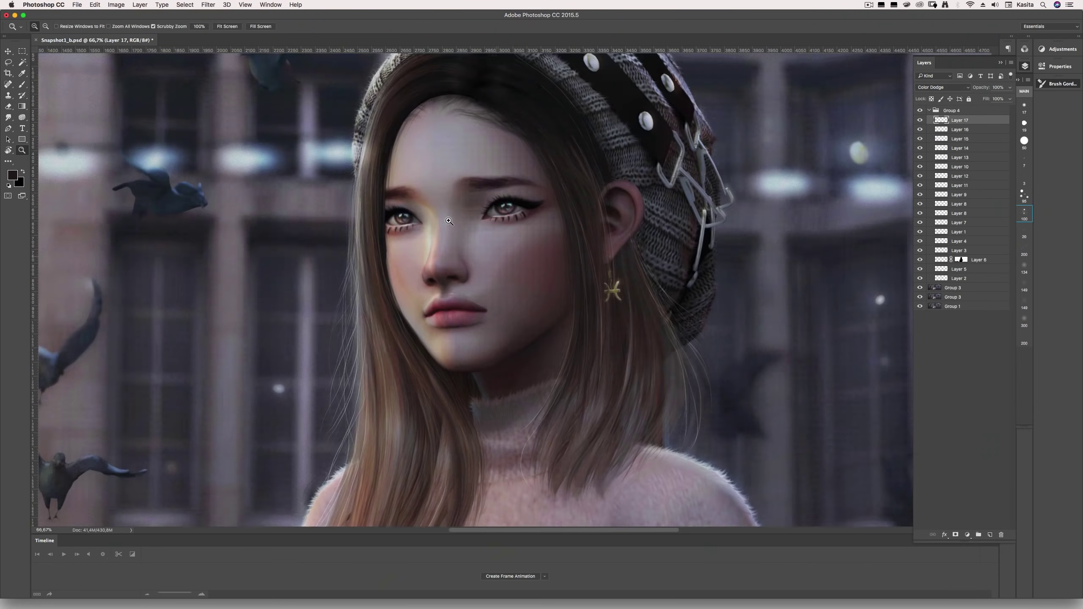
{"action": "scroll", "coordinate": [469, 179], "scroll_direction": "up", "scroll_amount": 3}
{"action": "left_click", "coordinate": [576, 173], "text": "alt"}
{"action": "key", "text": "super+z"}
{"action": "key", "text": "super+shift+alt+n"}
{"action": "left_click", "coordinate": [1024, 338]}
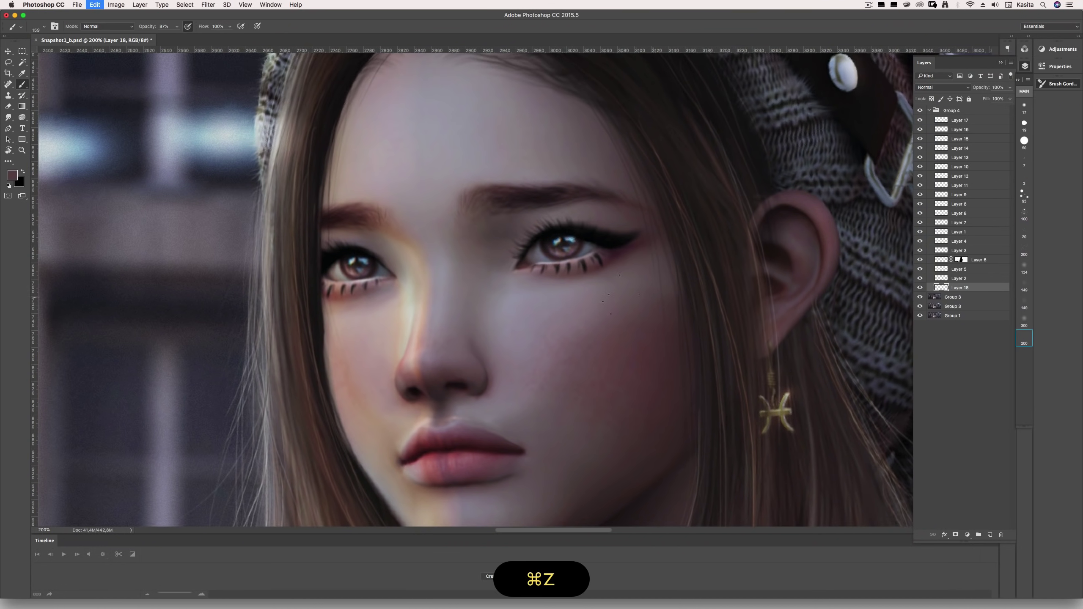
{"action": "key", "text": "e"}
{"action": "left_click_drag", "start_coordinate": [537, 451], "coordinate": [521, 349]}
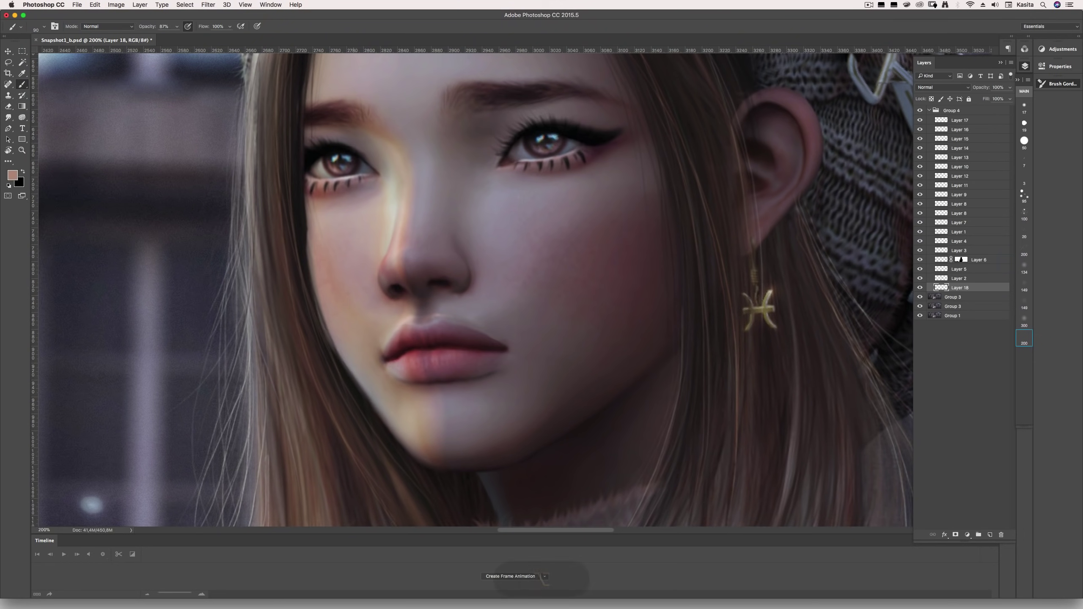
- On a new Overlay layer, paint black and white light and shadow on the face within selections and soften it with the Smudge tool
{"action": "scroll", "coordinate": [470, 290], "scroll_direction": "up", "scroll_amount": 5}
{"action": "key", "text": "super+shift+alt+n"}
{"action": "key", "text": "d"}
{"action": "key", "text": "x"}
{"action": "key", "text": "m"}
{"action": "key", "text": "b"}
{"action": "left_click_drag", "start_coordinate": [418, 295], "coordinate": [384, 284]}
{"action": "key", "text": "x"}
{"action": "key", "text": "m"}
{"action": "left_click_drag", "start_coordinate": [531, 248], "coordinate": [634, 276]}
{"action": "key", "text": "b"}
{"action": "key", "text": "super+d"}
{"action": "key", "text": "super+minus"}
{"action": "key", "text": "r"}
{"action": "key", "text": "]"}
{"action": "key", "text": "]"}
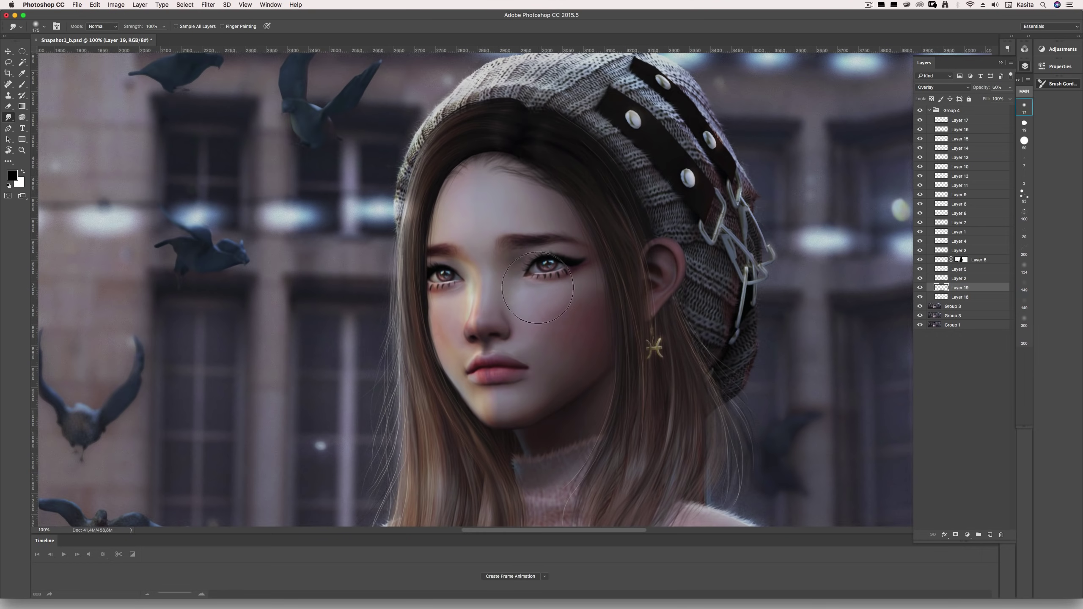
- Undo the unwanted smudge and brush dark reddish shading on the face with the brush at 87% opacity
{"action": "key", "text": "super+minus"}
{"action": "key", "text": "super+plus"}
{"action": "key", "text": "super+plus"}
{"action": "key", "text": "super+z"}
{"action": "key", "text": "b"}
{"action": "key", "text": "8"}
{"action": "key", "text": "7"}
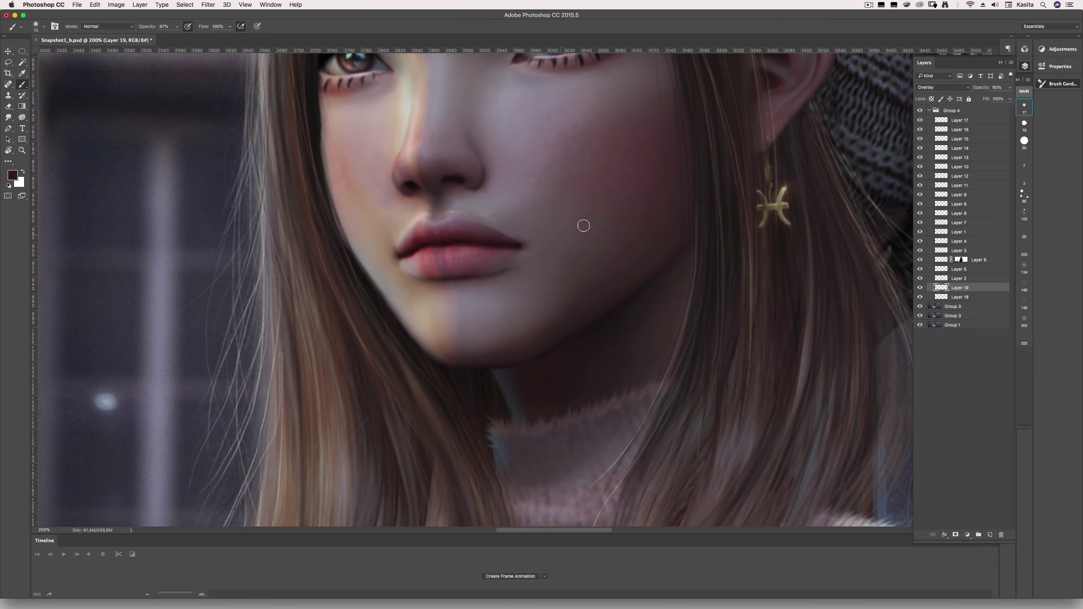
- Brush light accents around the nose and lips with a larger brush, then compare the whole image with Layer 19 on and off
{"action": "scroll", "coordinate": [548, 326], "scroll_direction": "up", "scroll_amount": 3}
{"action": "key", "text": "super+z"}
{"action": "key", "text": "]"}
{"action": "key", "text": "]"}
{"action": "key", "text": "]"}
{"action": "key", "text": "super+minus"}
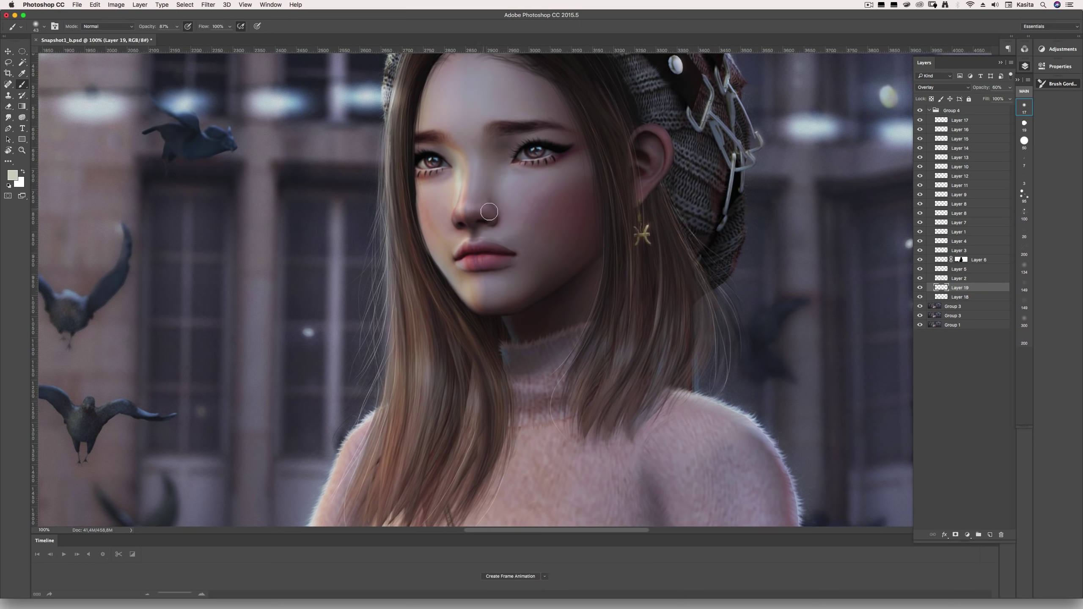
{"action": "key", "text": "super+minus"}
{"action": "key", "text": "z"}
{"action": "key", "text": "super+0"}
{"action": "left_click", "coordinate": [919, 288]}
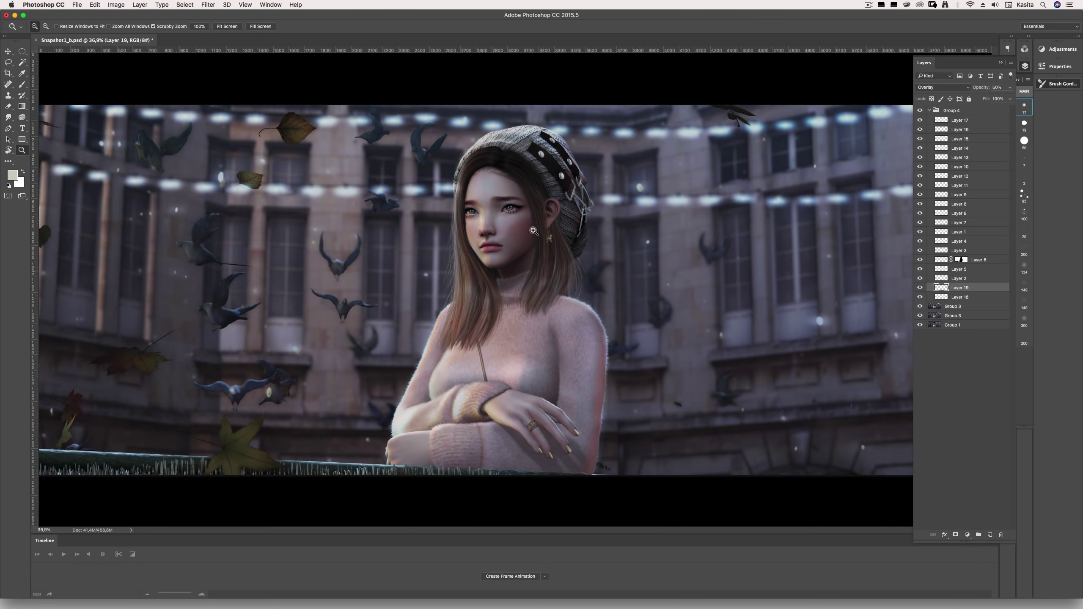
- Undo the last brush edit made on Layer 19
{"action": "key", "text": "b"}
{"action": "key", "text": "super+plus"}
{"action": "key", "text": "super+plus"}
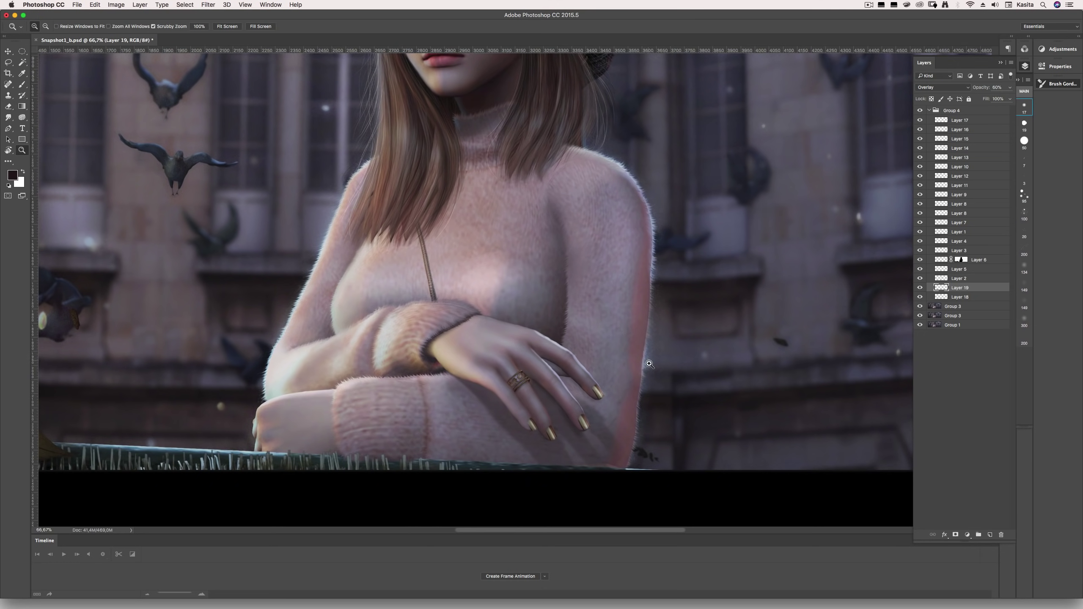
{"action": "key", "text": "super+z"}
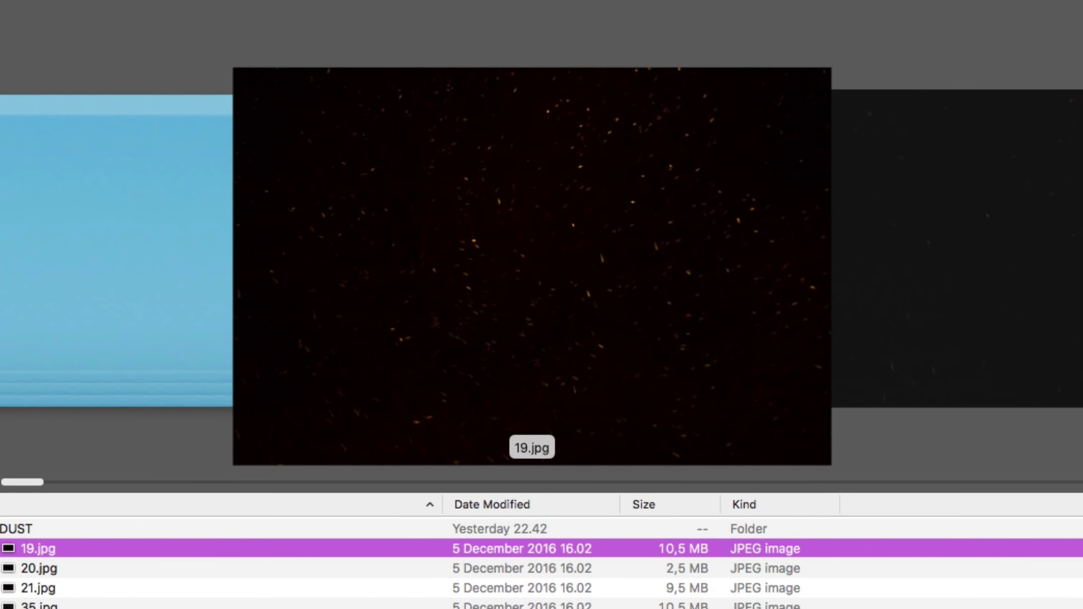
- Switch to Finder and look through the dust overlay images from 19.jpg to 51.jpg
{"action": "key", "text": "Down"}
{"action": "key", "text": "Down"}
{"action": "key", "text": "Down"}
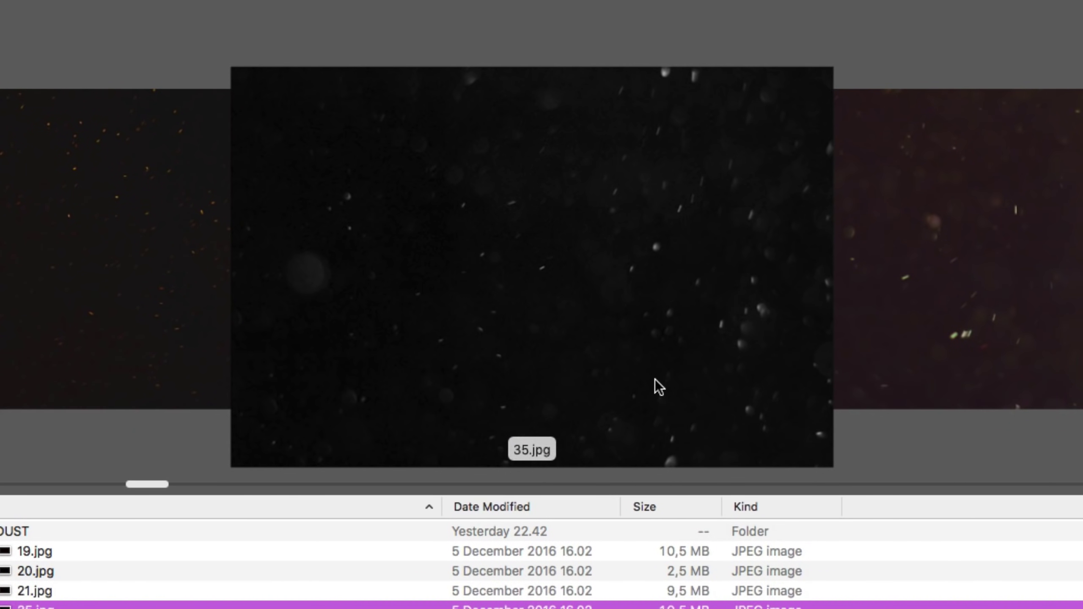
{"action": "key", "text": "Down"}
{"action": "key", "text": "Down"}
{"action": "key", "text": "Down"}
{"action": "key", "text": "Down"}
{"action": "key", "text": "Down"}
{"action": "key", "text": "Down"}
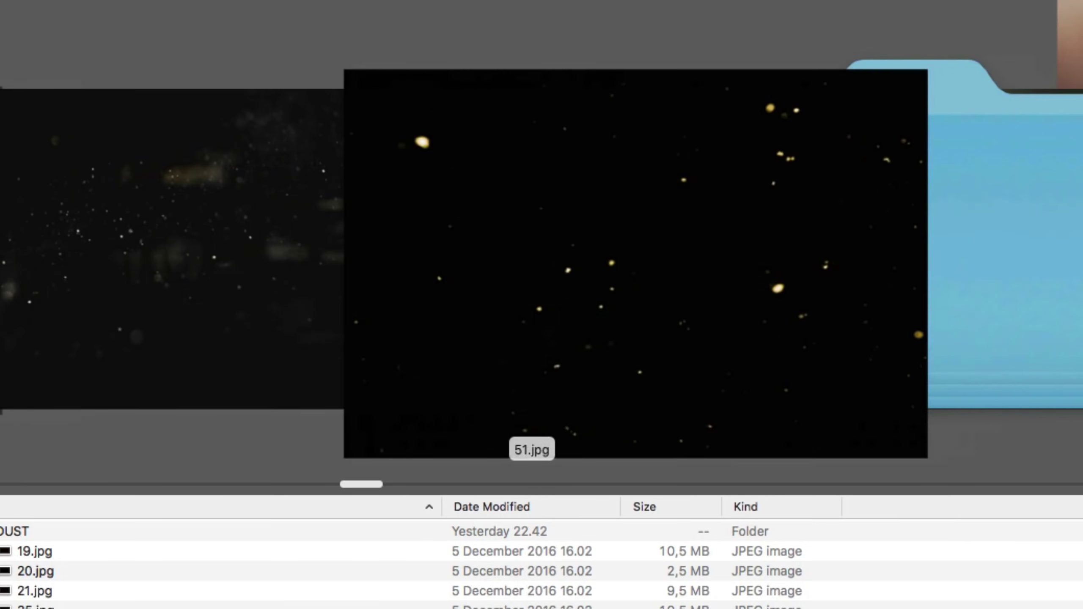
- Look through the light-leak, bokeh and smoke overlay images for textures suited to the composite
{"action": "key", "text": "Down"}
{"action": "key", "text": "Down"}
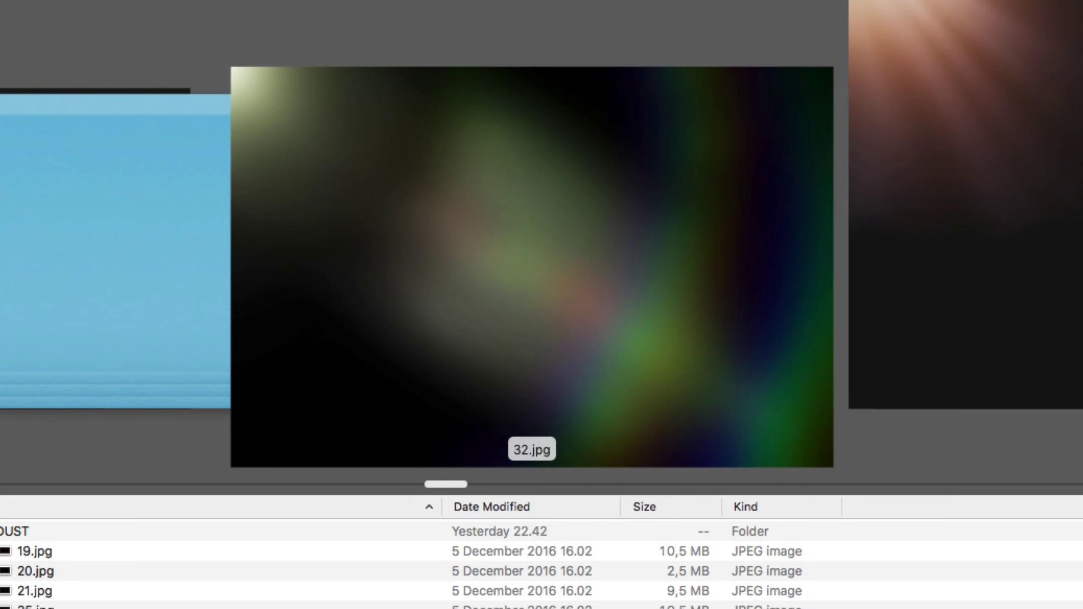
{"action": "key", "text": "Down"}
{"action": "key", "text": "Down"}
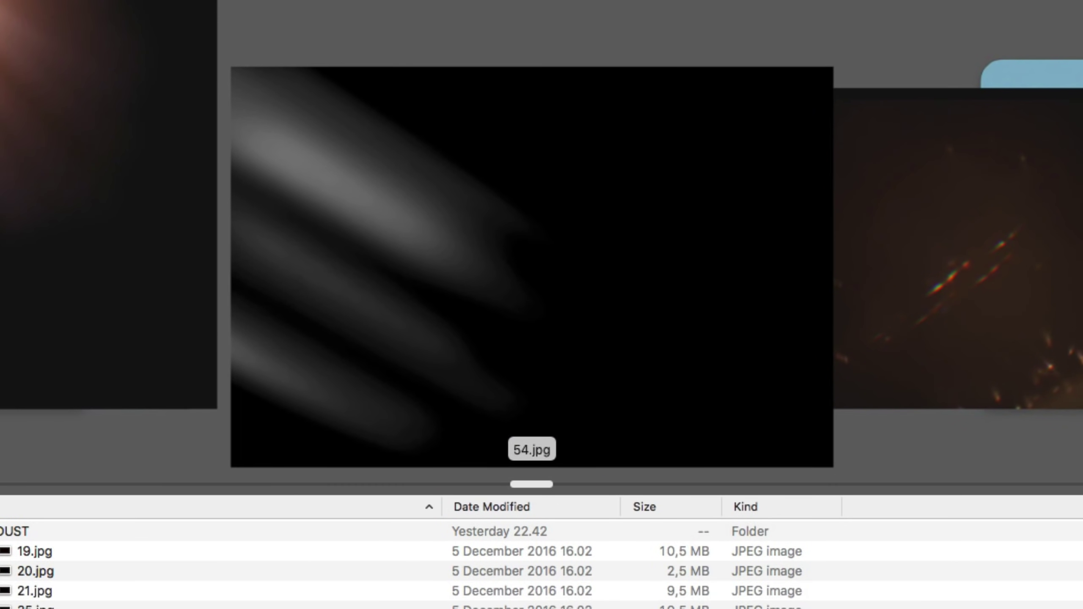
{"action": "key", "text": "Down"}
{"action": "key", "text": "Down"}
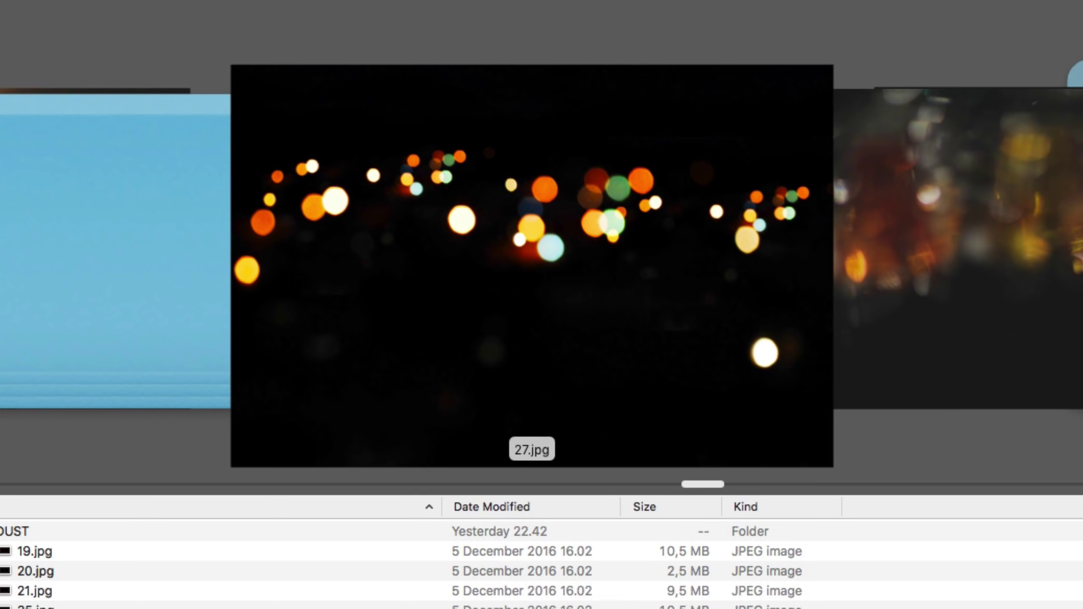
{"action": "key", "text": "Down"}
{"action": "key", "text": "Down"}
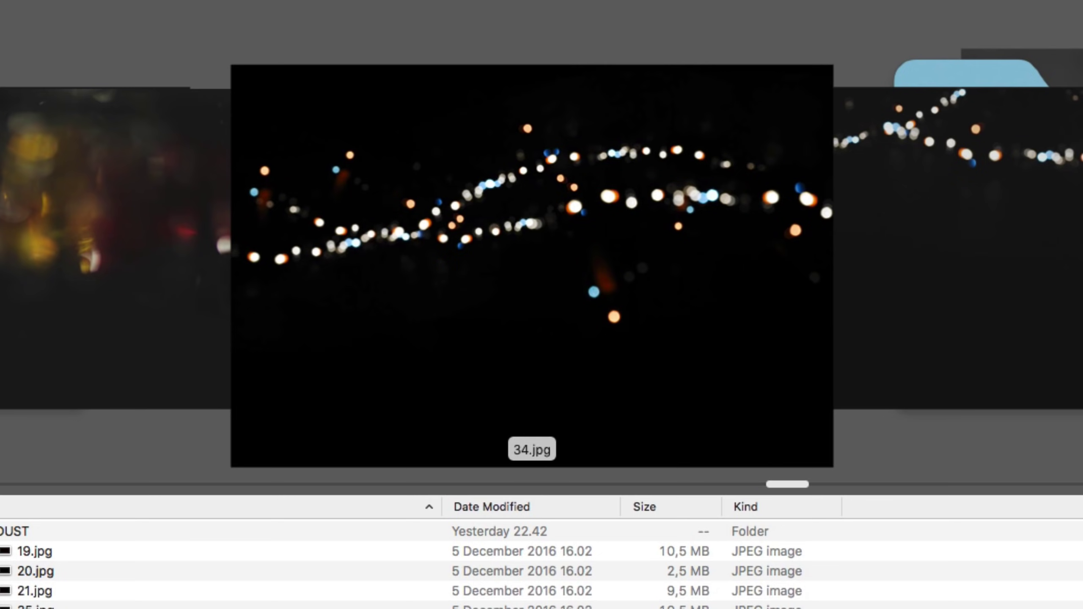
{"action": "key", "text": "Down"}
{"action": "key", "text": "Down"}
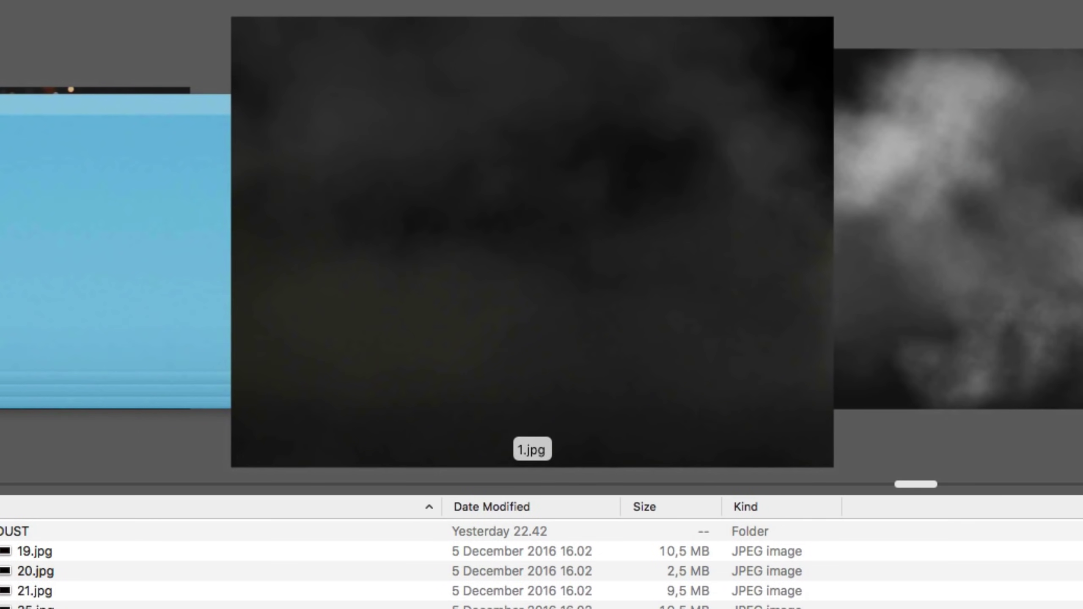
{"action": "key", "text": "Down"}
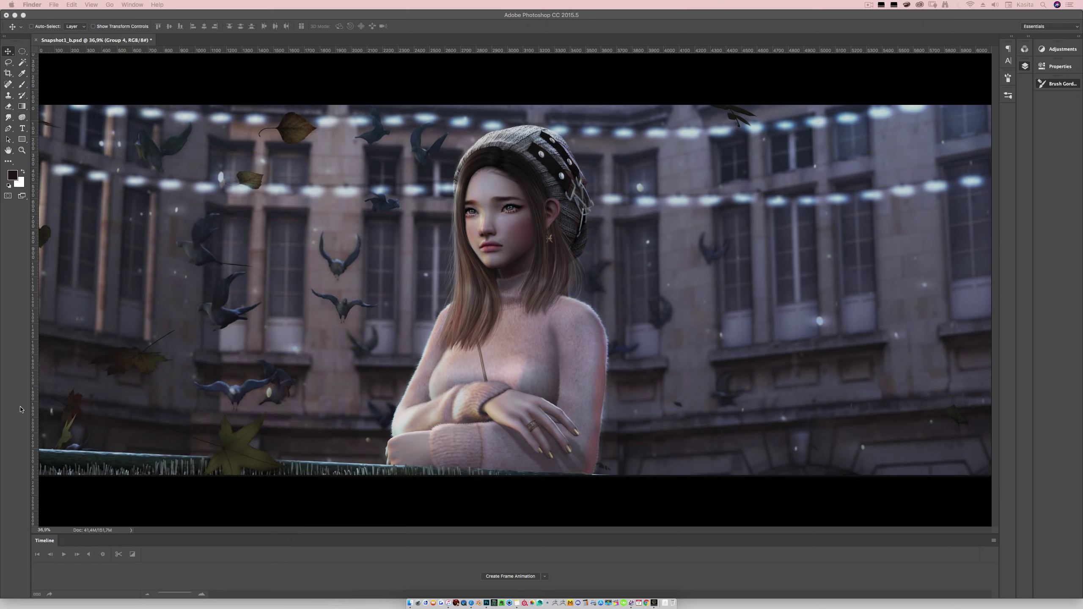
- Place light-ray image 33 into the Photoshop composite and enlarge it to about 640%, with the glow over the picture's upper-left area
{"action": "left_click", "coordinate": [514, 286]}
{"action": "key", "text": "super+t"}
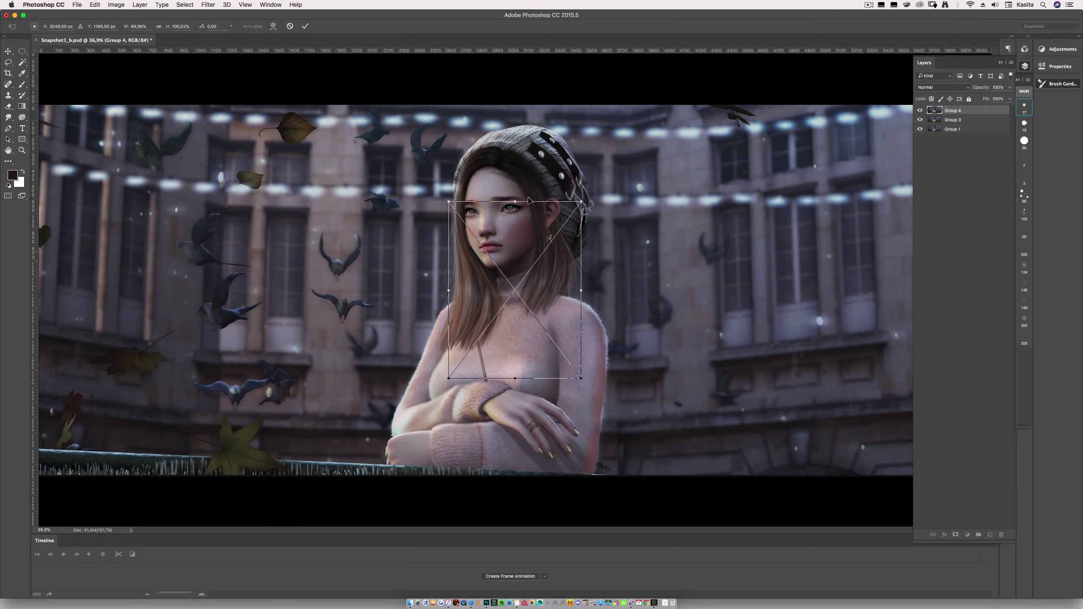
{"action": "left_click_drag", "start_coordinate": [520, 229], "coordinate": [580, 246]}
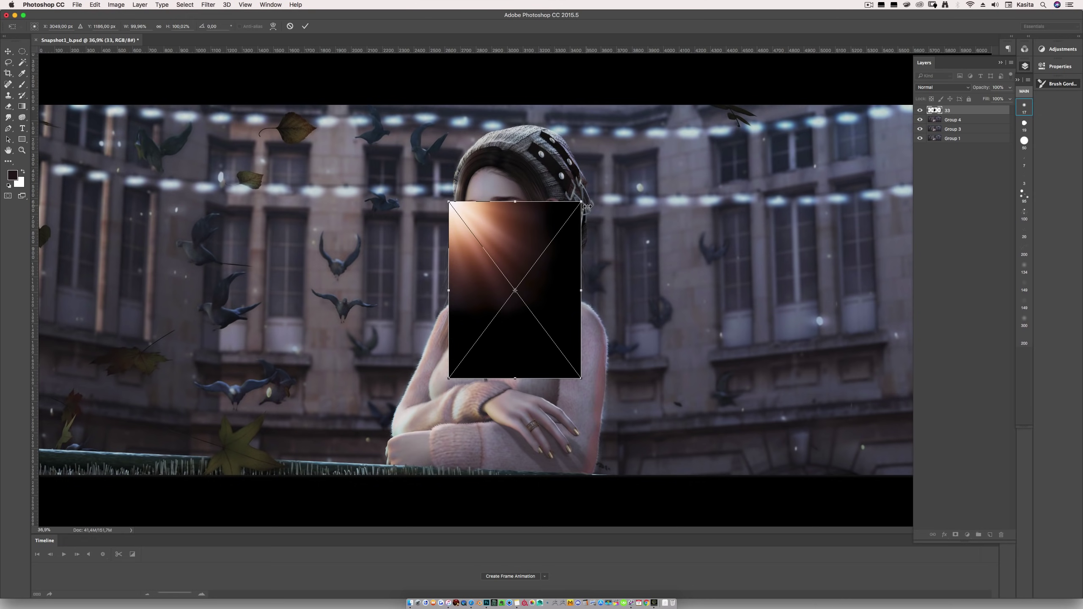
{"action": "left_click_drag", "start_coordinate": [582, 200], "coordinate": [823, 59]}
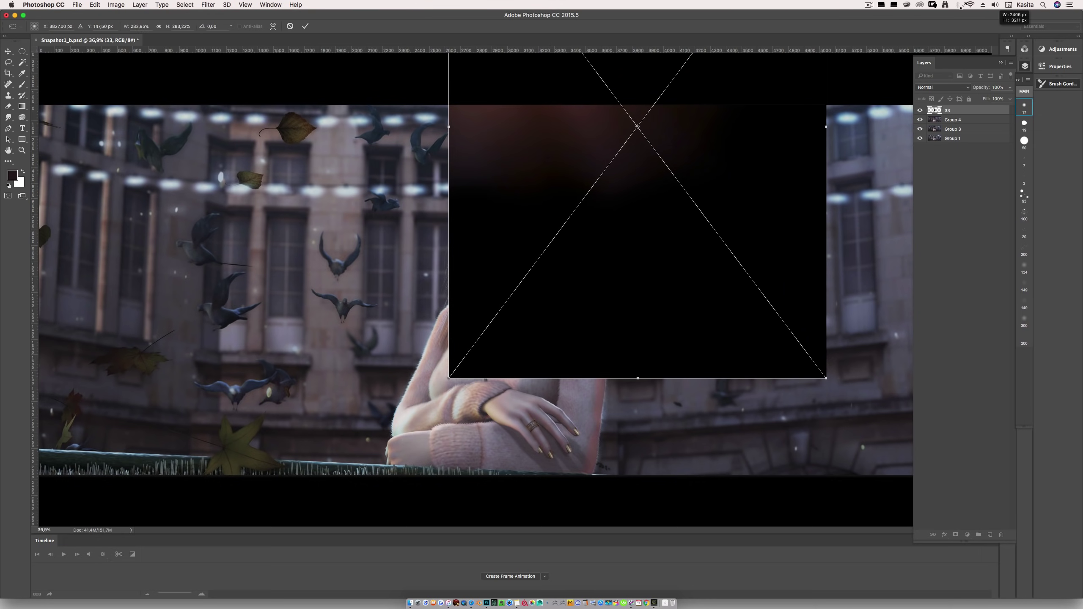
{"action": "left_click_drag", "start_coordinate": [682, 208], "coordinate": [356, 539]}
{"action": "left_click_drag", "start_coordinate": [499, 202], "coordinate": [725, 113]}
{"action": "left_click_drag", "start_coordinate": [616, 200], "coordinate": [453, 606]}
{"action": "left_click_drag", "start_coordinate": [800, 146], "coordinate": [906, 55]}
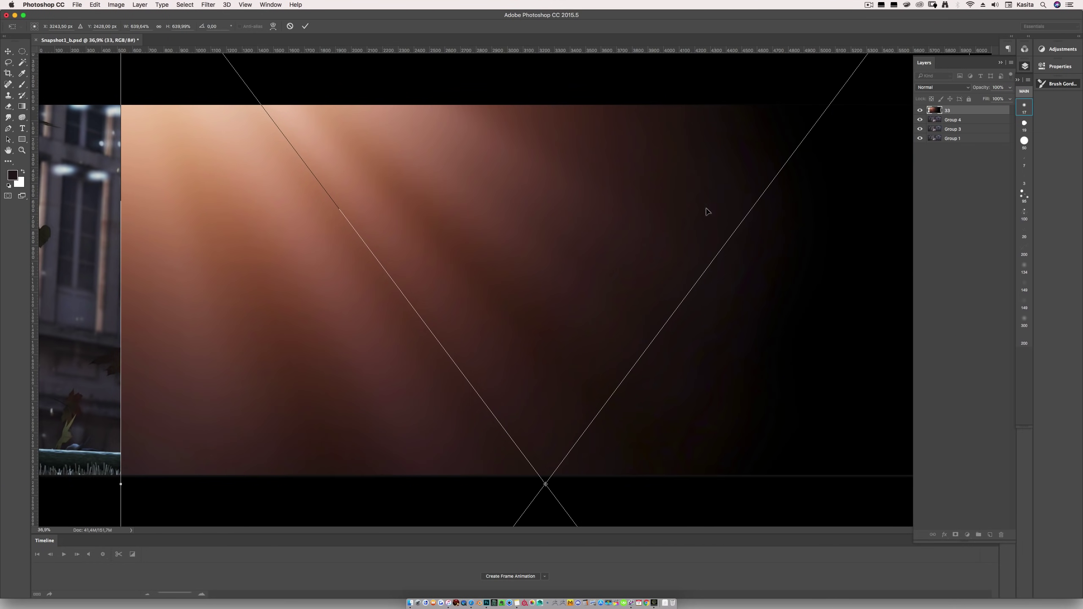
- Set the placed light-ray layer 33 to Screen blending and commit the placement
{"action": "left_click", "coordinate": [926, 87]}
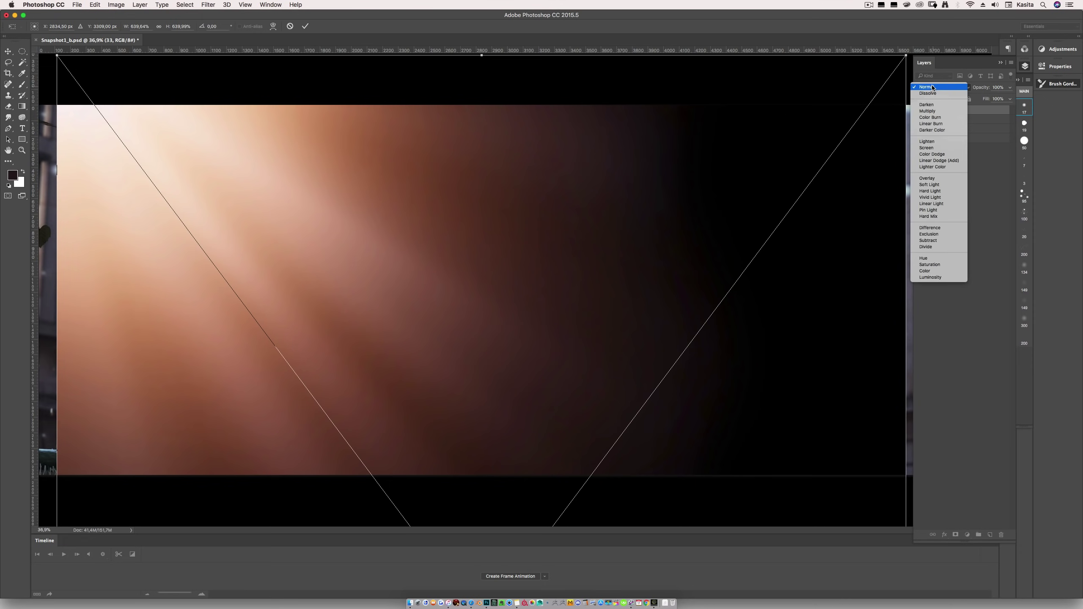
{"action": "left_click", "coordinate": [930, 149]}
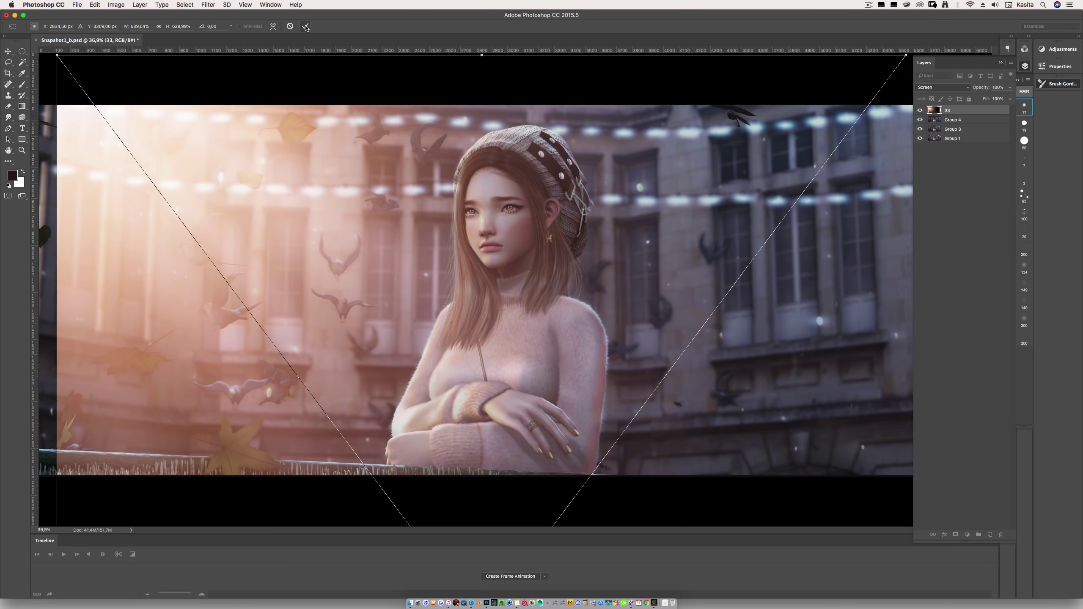
{"action": "key", "text": "Return"}
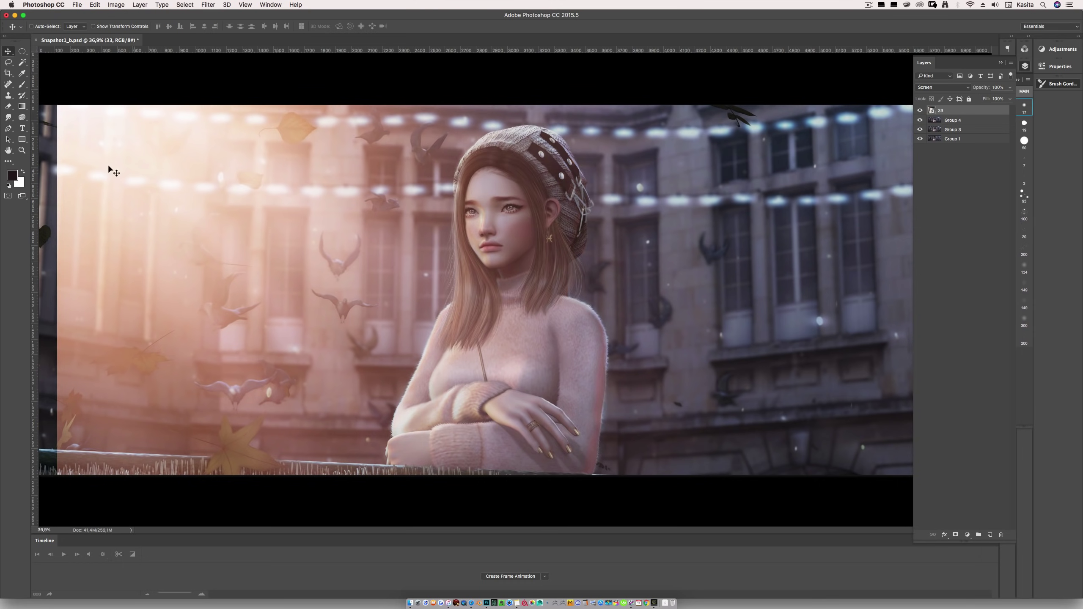
- Enlarge light-ray layer 33 to about 772% and position it so that it covers the whole picture width
{"action": "left_click", "coordinate": [22, 150]}
{"action": "right_click", "coordinate": [477, 206]}
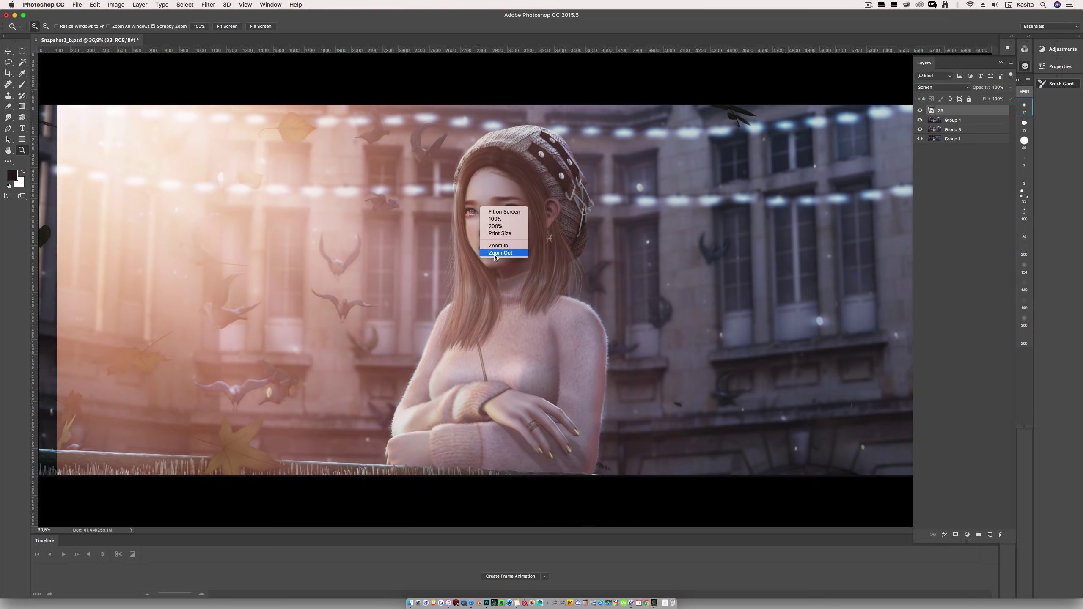
{"action": "left_click", "coordinate": [498, 251]}
{"action": "right_click", "coordinate": [499, 251]}
{"action": "left_click", "coordinate": [524, 287]}
{"action": "key", "text": "v"}
{"action": "key", "text": "super+t"}
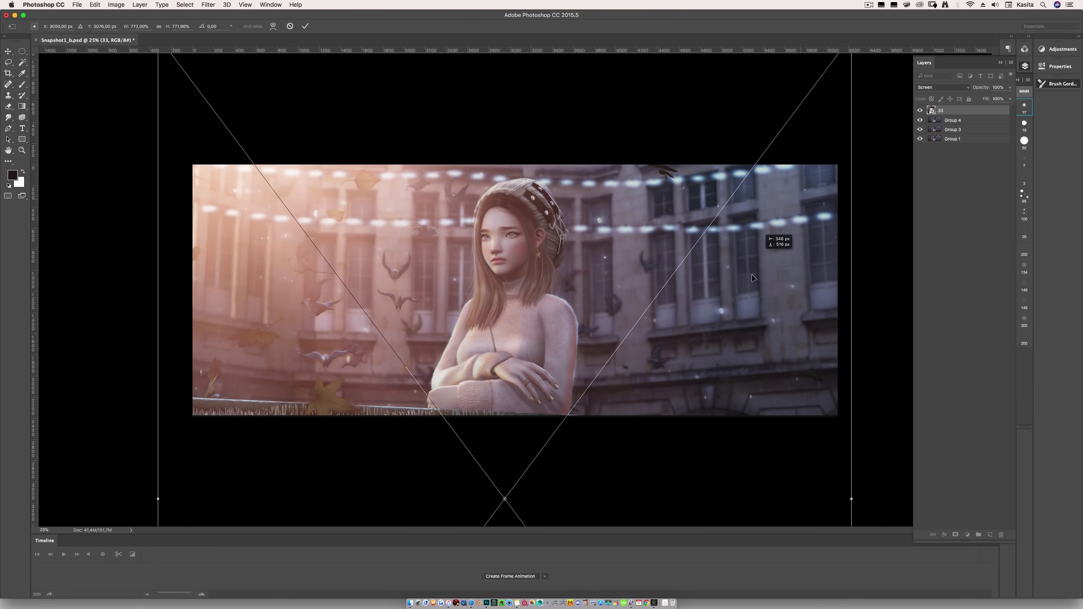
{"action": "key", "text": "Return"}
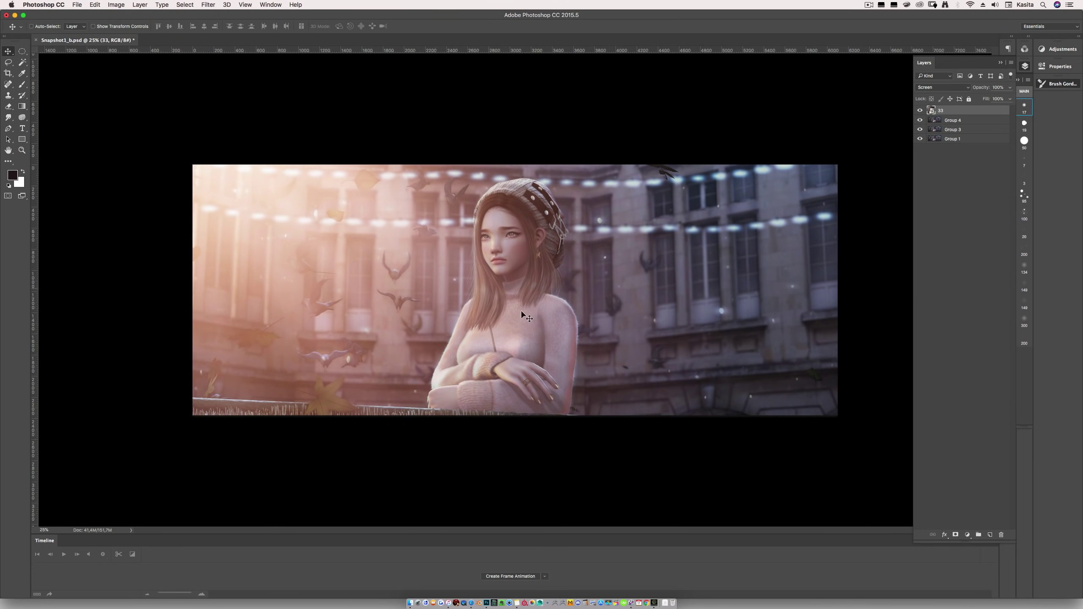
{"action": "left_click_drag", "start_coordinate": [599, 299], "coordinate": [564, 312]}
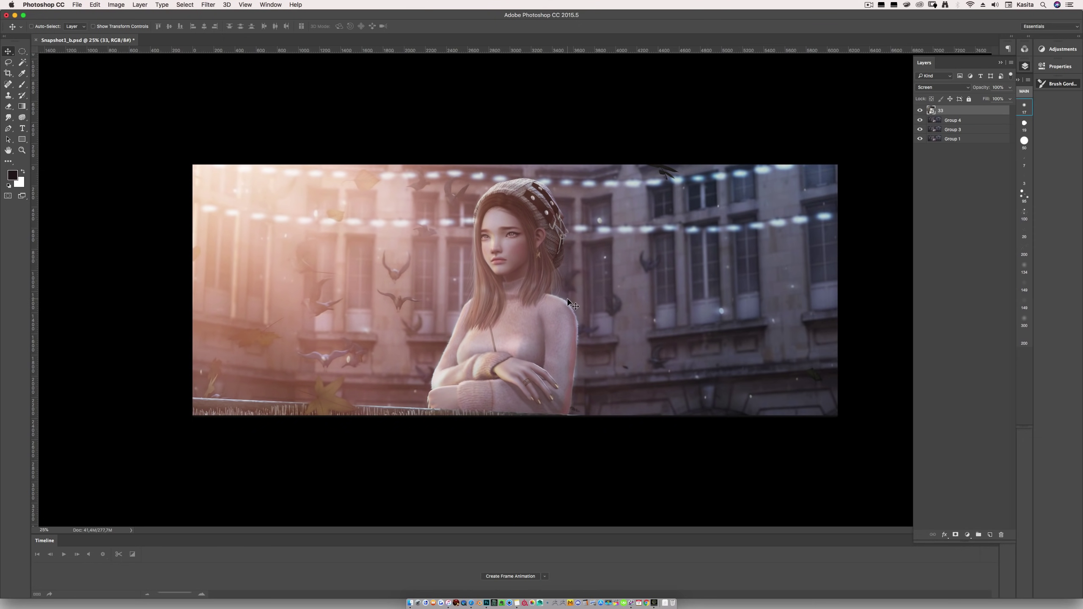
- Apply Levels to layer 33 with input black 35, midtones 0.64 and output white 203
{"action": "left_click", "coordinate": [117, 5]}
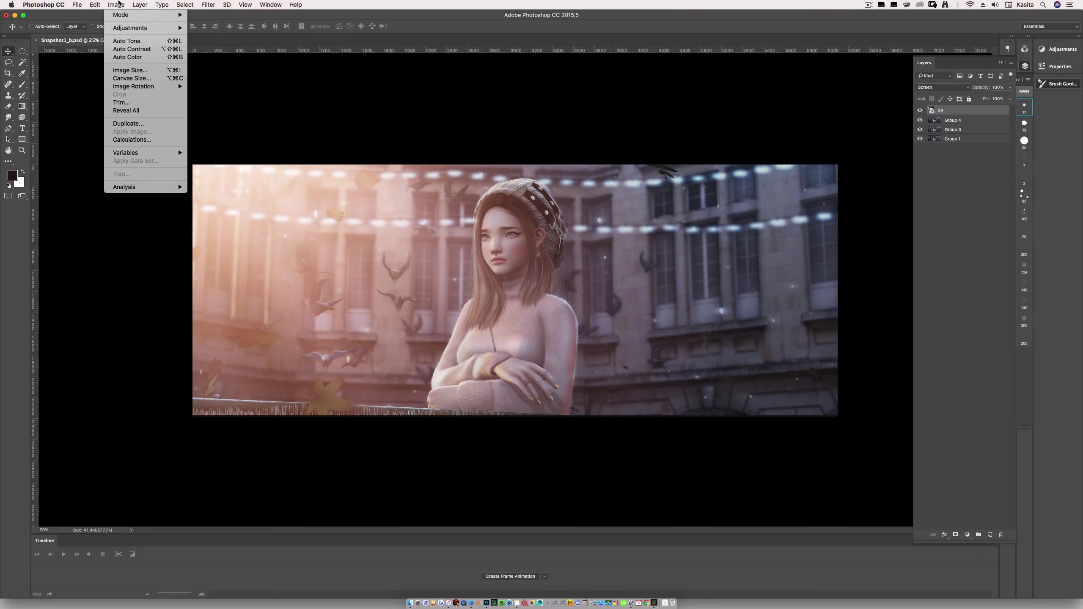
{"action": "mouse_move", "coordinate": [137, 28]}
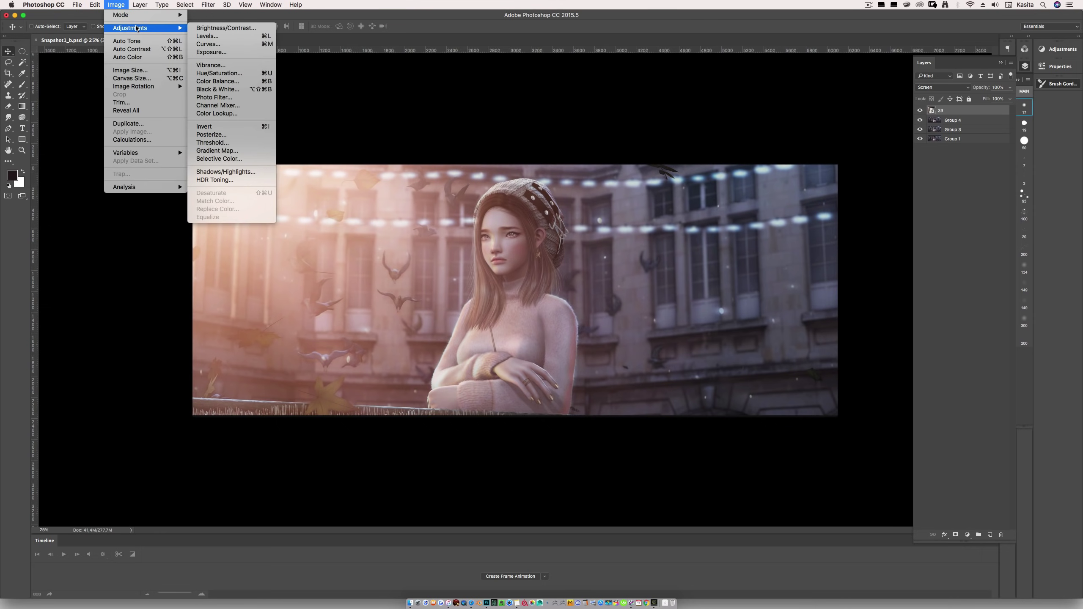
{"action": "left_click", "coordinate": [220, 38]}
{"action": "left_click_drag", "start_coordinate": [551, 219], "coordinate": [761, 245]}
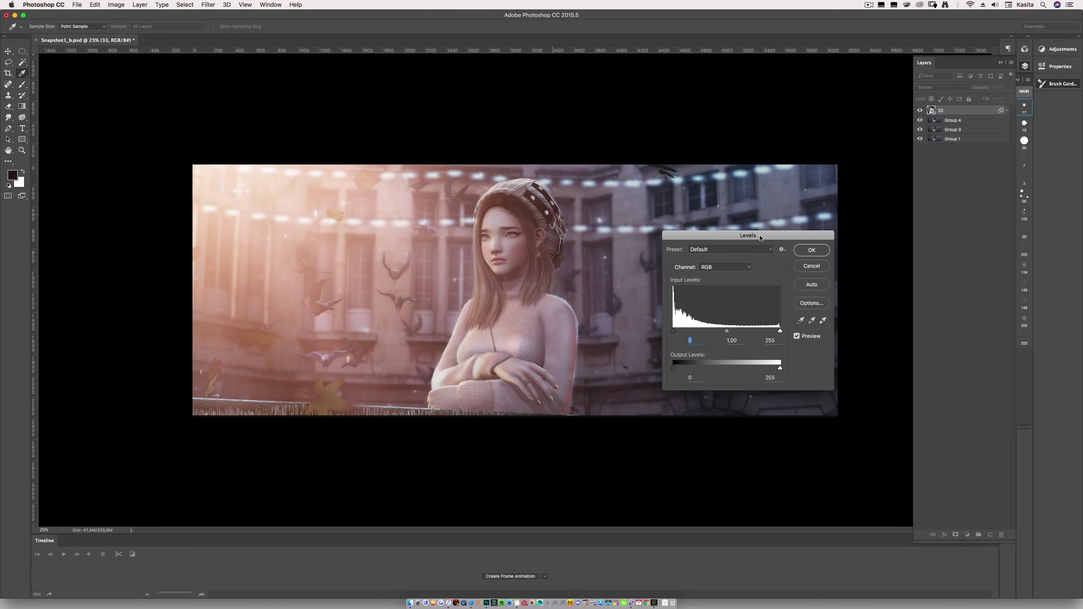
{"action": "left_click_drag", "start_coordinate": [675, 335], "coordinate": [726, 335]}
{"action": "left_click_drag", "start_coordinate": [783, 372], "coordinate": [761, 372]}
{"action": "left_click_drag", "start_coordinate": [696, 335], "coordinate": [728, 335]}
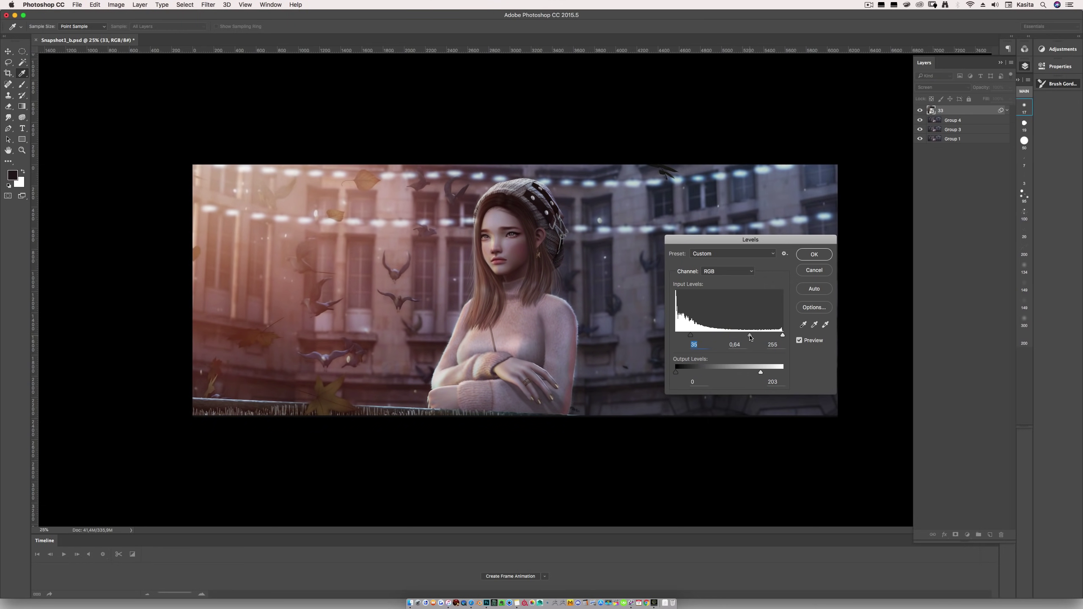
{"action": "left_click", "coordinate": [814, 254]}
- Enlarge light-ray layer 33 a bit more and shift it downward over the picture
{"action": "key", "text": "super+t"}
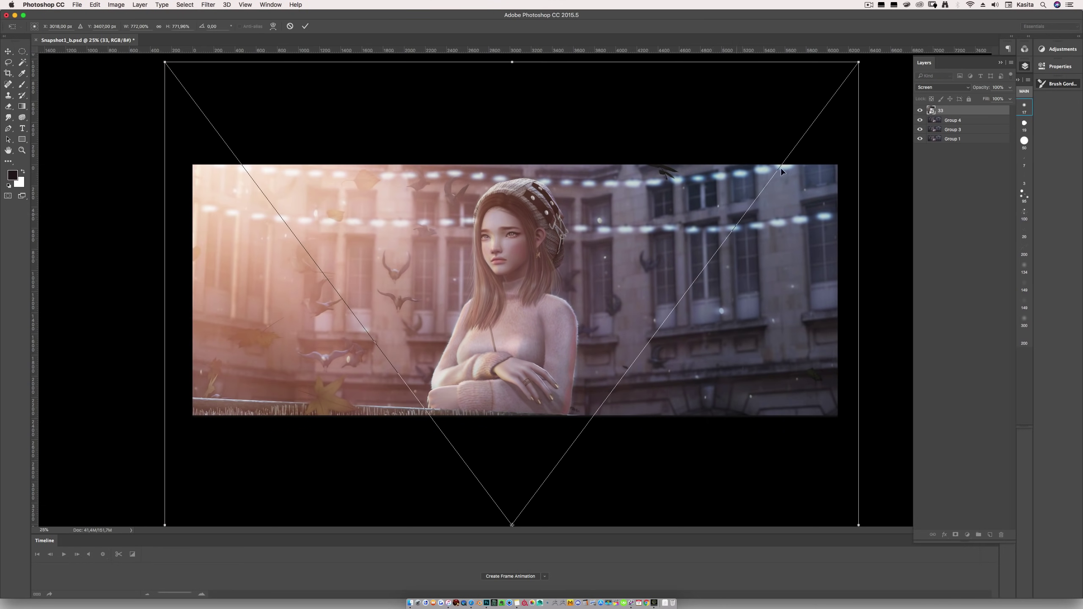
{"action": "left_click_drag", "start_coordinate": [855, 64], "coordinate": [917, 46]}
{"action": "left_click_drag", "start_coordinate": [764, 230], "coordinate": [777, 375]}
{"action": "key", "text": "Return"}
{"action": "left_click_drag", "start_coordinate": [691, 265], "coordinate": [700, 270]}
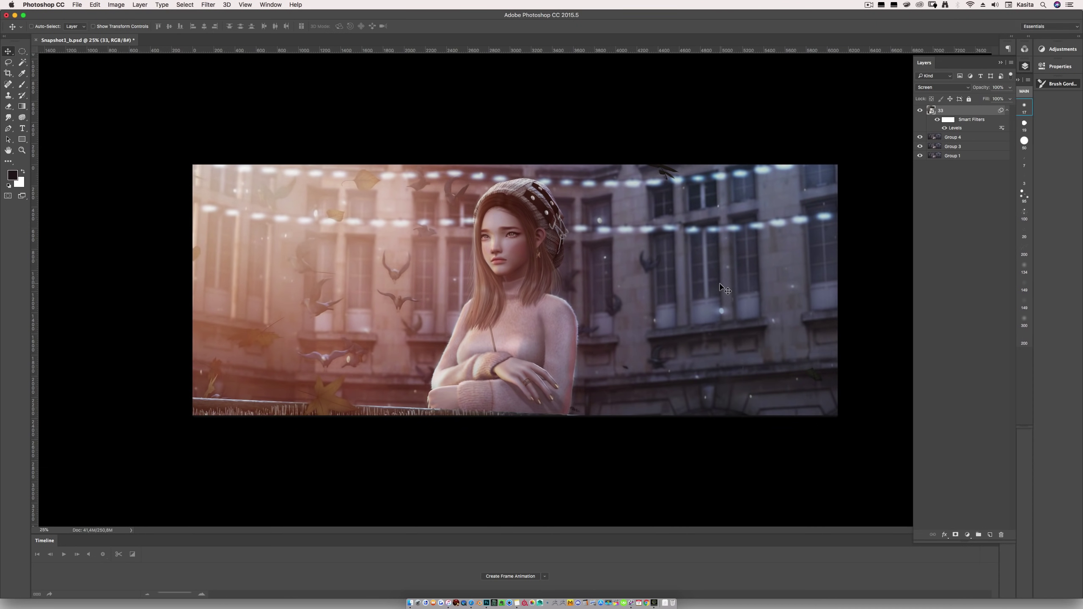
- Lower the opacity of light-ray layer 33 to 50%
{"action": "key", "text": "3"}
{"action": "key", "text": "6"}
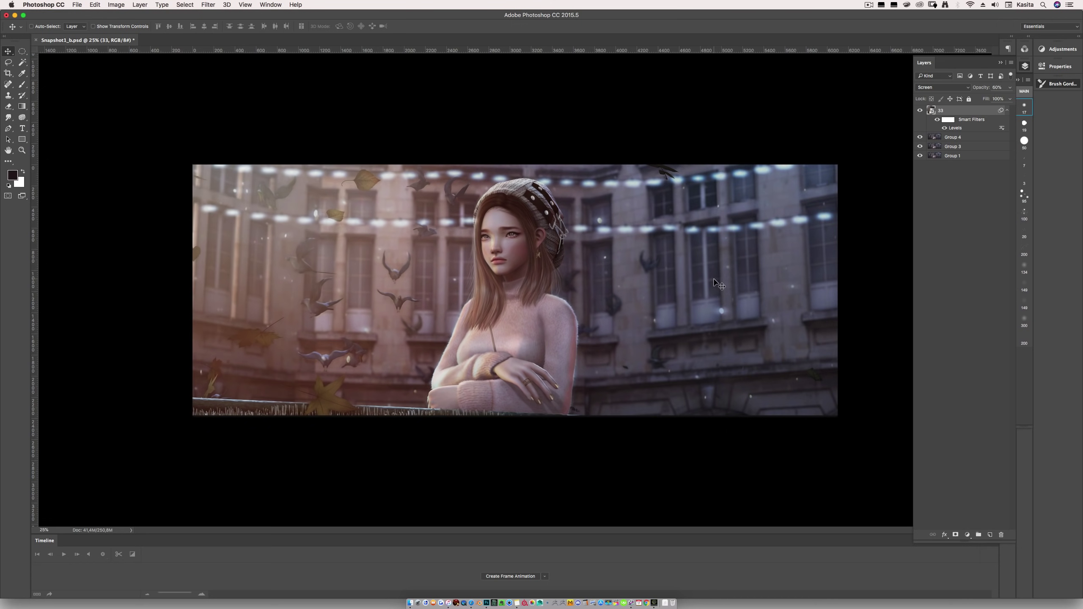
{"action": "key", "text": "5"}
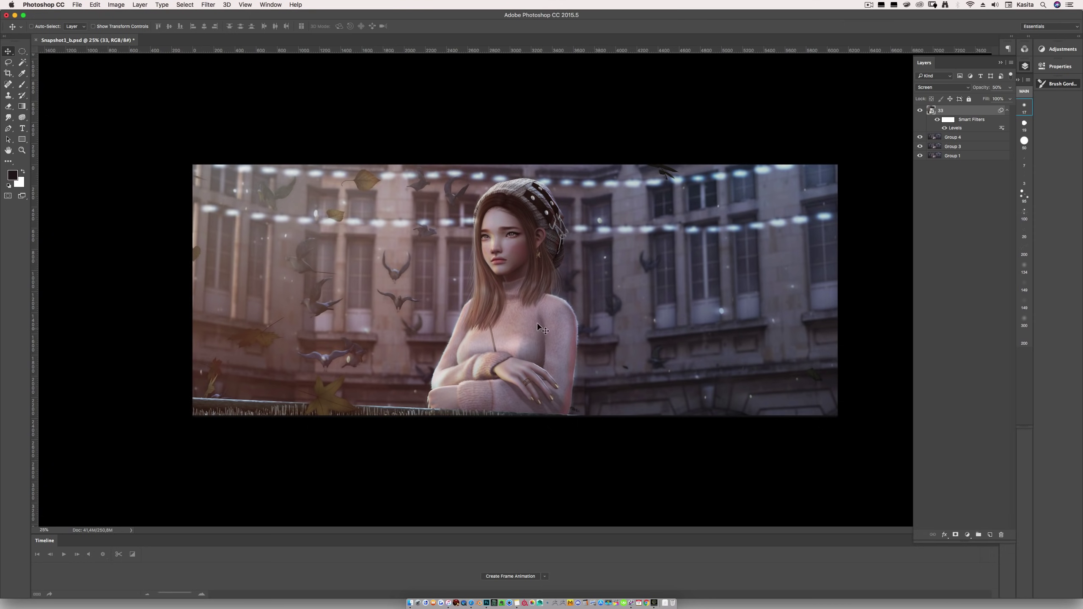
- Place smoke image 26, enlarge it across the picture's full width, flip it vertically and move it over the lower part
{"action": "left_click", "coordinate": [1024, 66]}
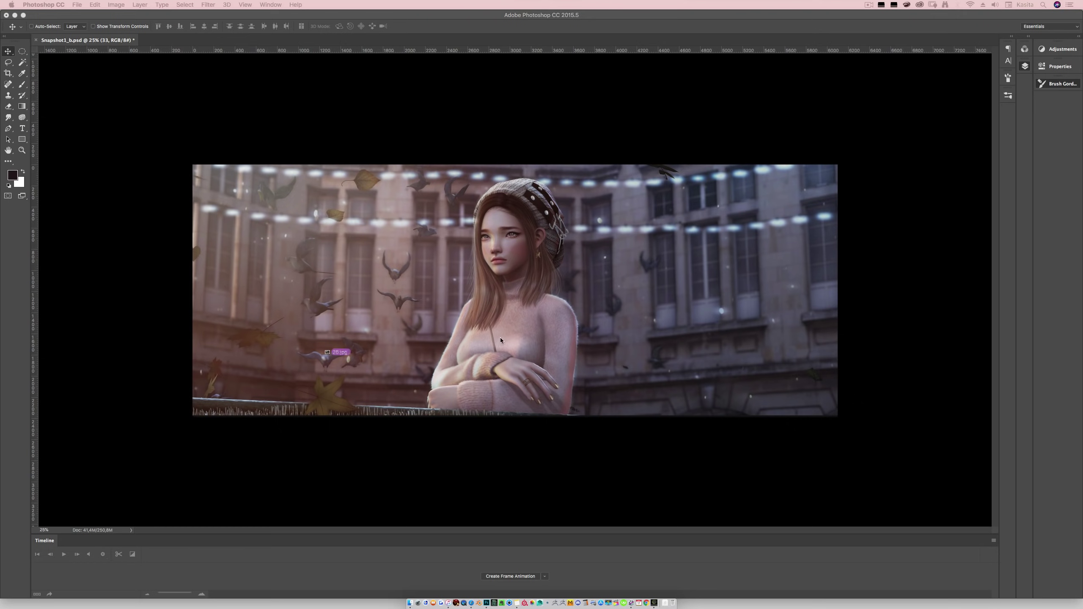
{"action": "left_click_drag", "start_coordinate": [455, 344], "coordinate": [528, 320]}
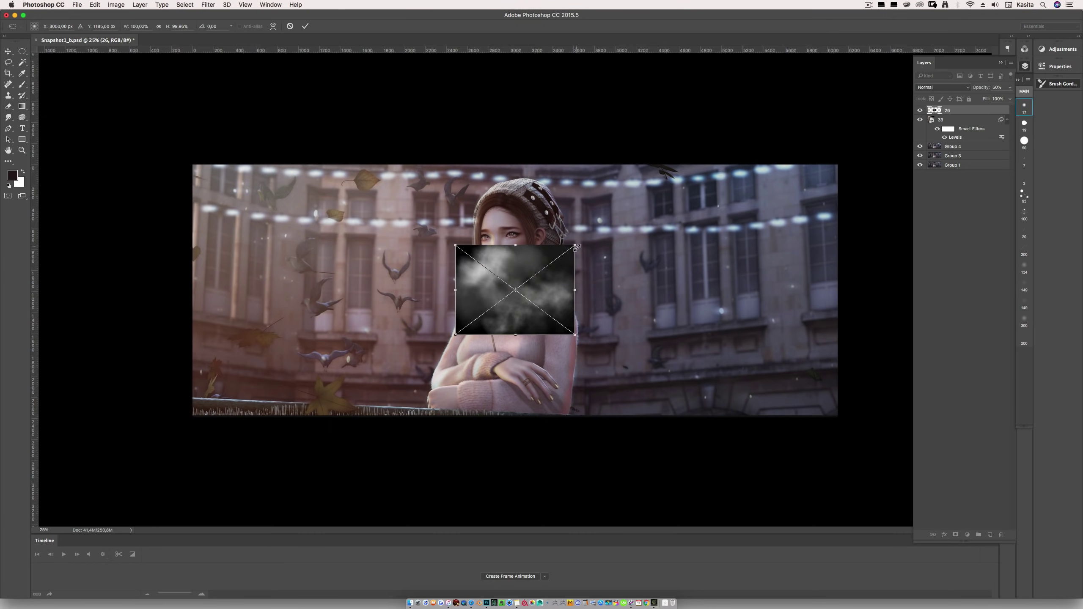
{"action": "left_click_drag", "start_coordinate": [577, 246], "coordinate": [862, 47]}
{"action": "left_click_drag", "start_coordinate": [733, 183], "coordinate": [560, 297]}
{"action": "left_click_drag", "start_coordinate": [592, 232], "coordinate": [631, 262]}
{"action": "right_click", "coordinate": [631, 262]}
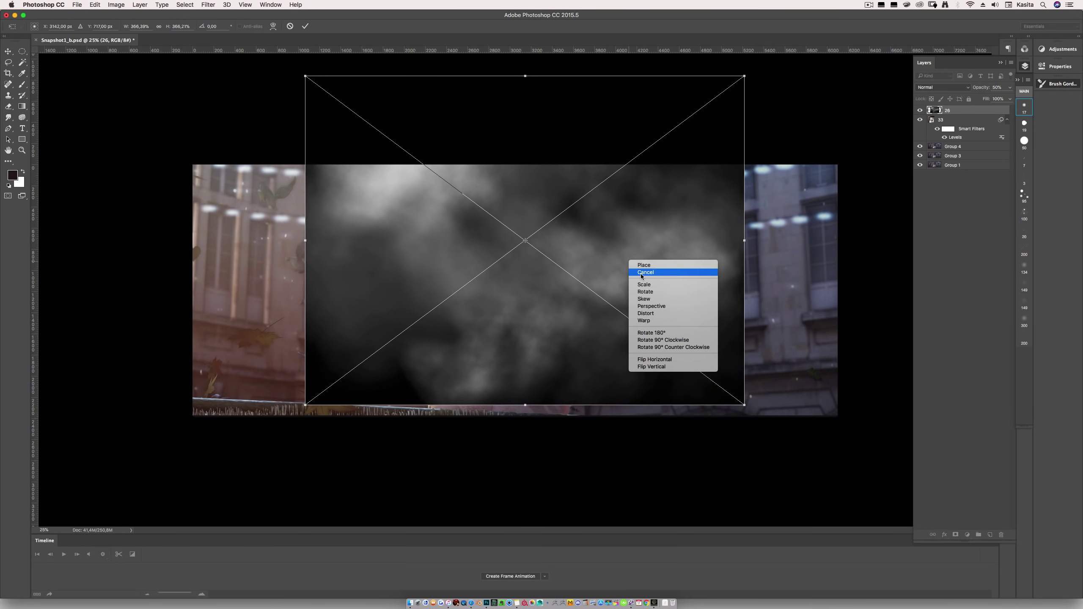
{"action": "left_click", "coordinate": [671, 368]}
{"action": "left_click_drag", "start_coordinate": [629, 222], "coordinate": [672, 339]}
{"action": "key", "text": "Return"}
- Set smoke layer 26 to Screen blending and adjust its position over the lower part of the picture
{"action": "left_click", "coordinate": [944, 87]}
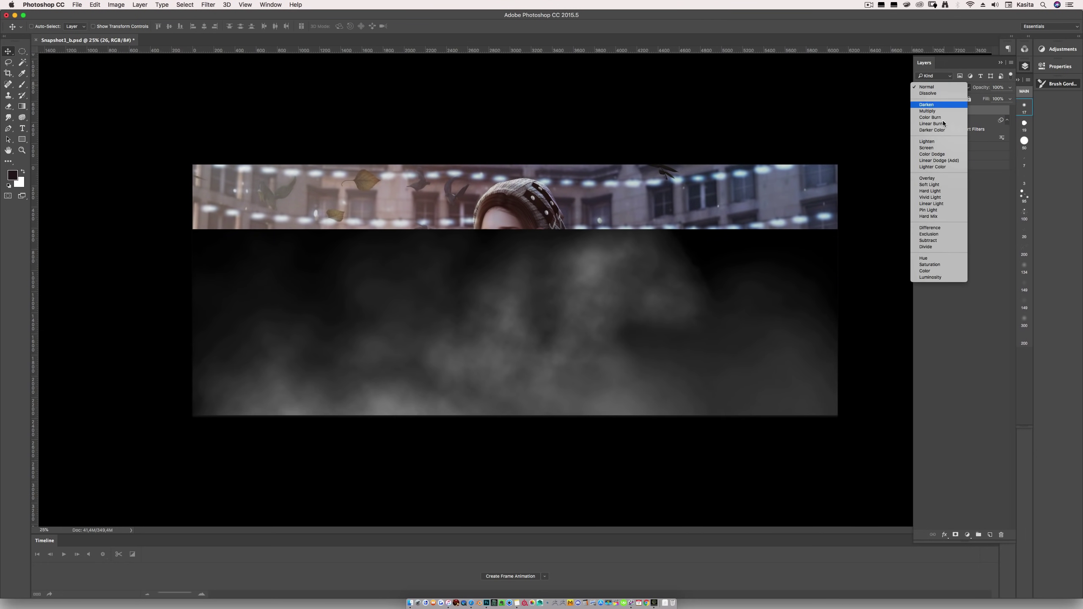
{"action": "left_click", "coordinate": [927, 148]}
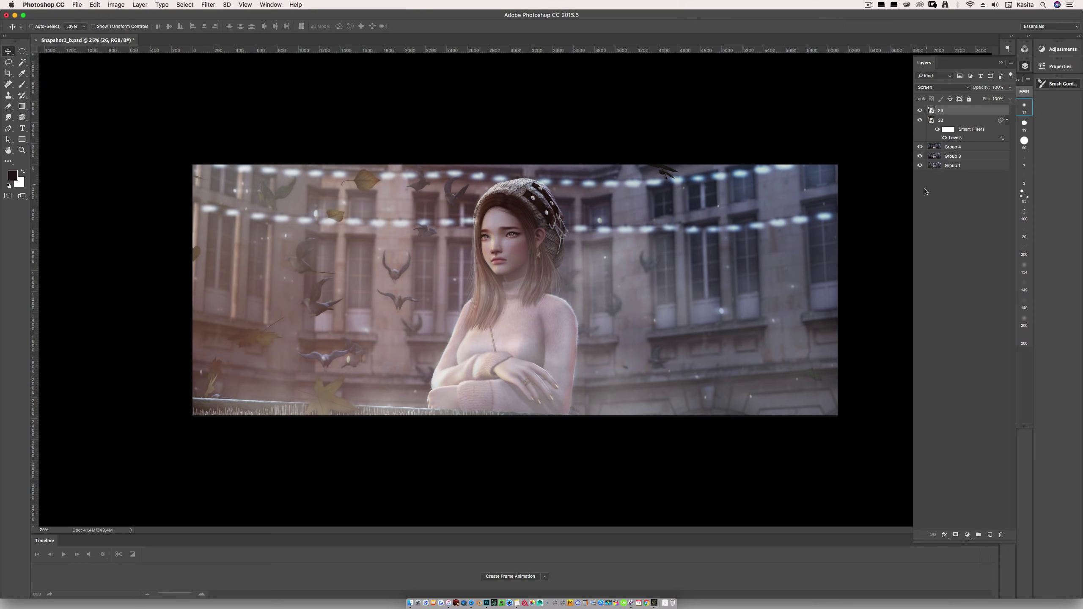
{"action": "left_click_drag", "start_coordinate": [593, 342], "coordinate": [631, 302]}
- Load the Alpha 2 channel as a selection and create a new layer group masked with it
{"action": "left_click", "coordinate": [1024, 50]}
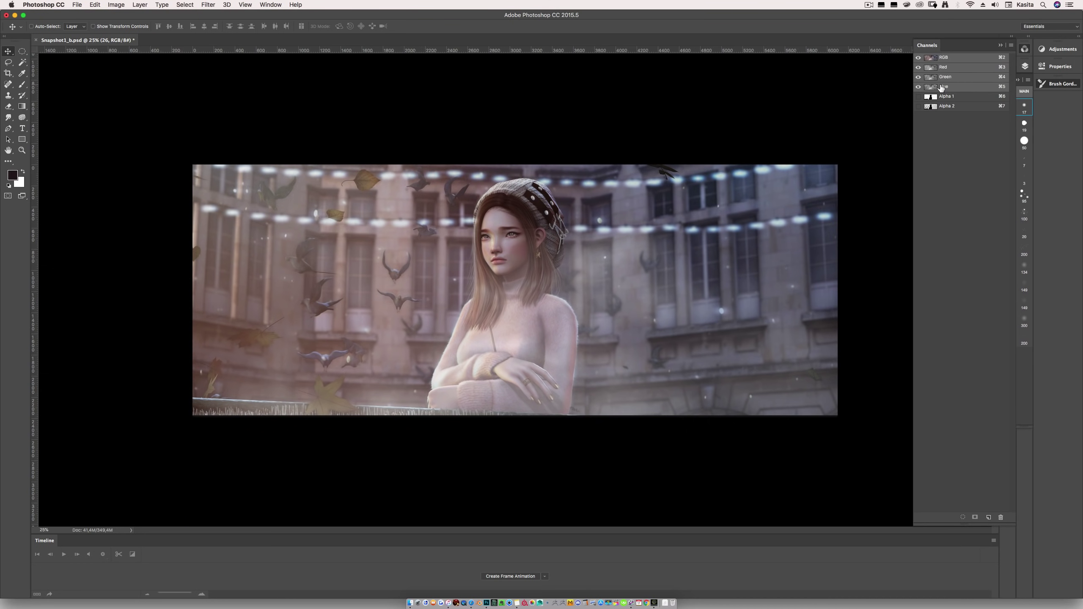
{"action": "left_click", "coordinate": [935, 107], "text": "super"}
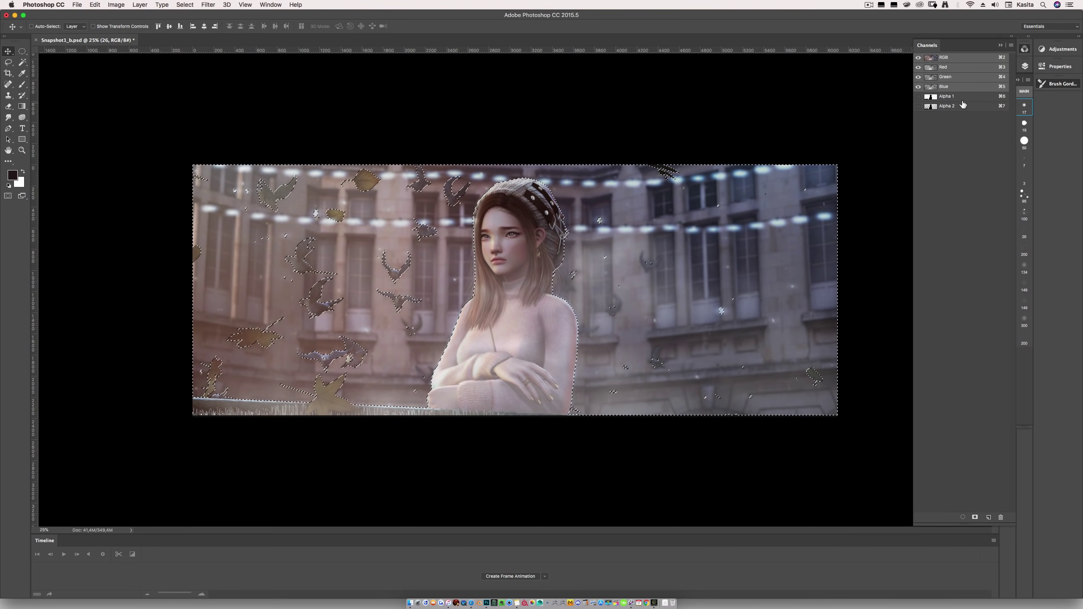
{"action": "key", "text": "F7"}
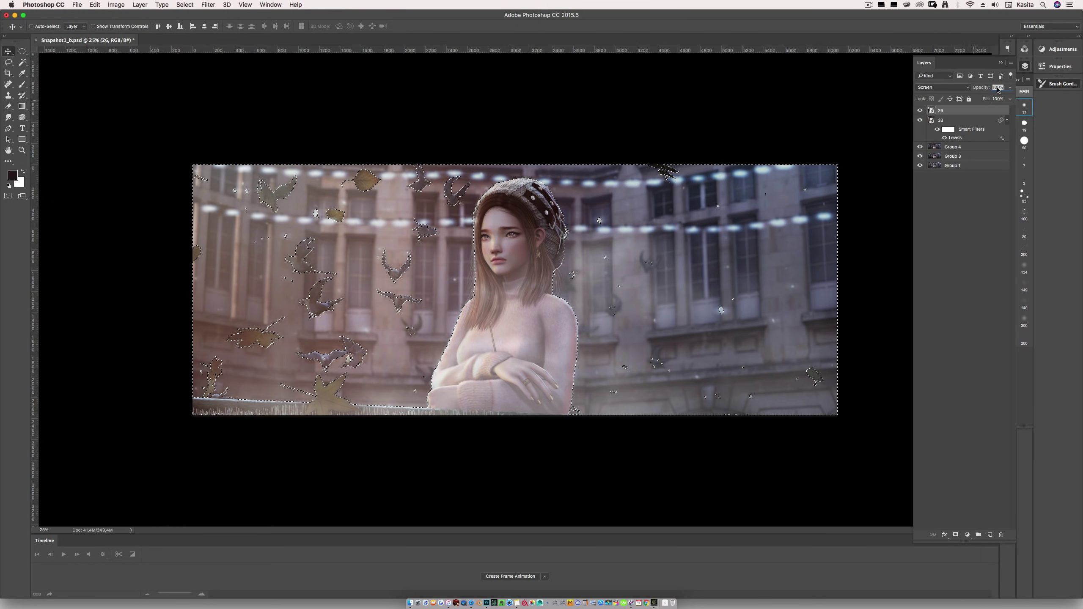
{"action": "left_click", "coordinate": [1011, 62]}
{"action": "left_click", "coordinate": [957, 135]}
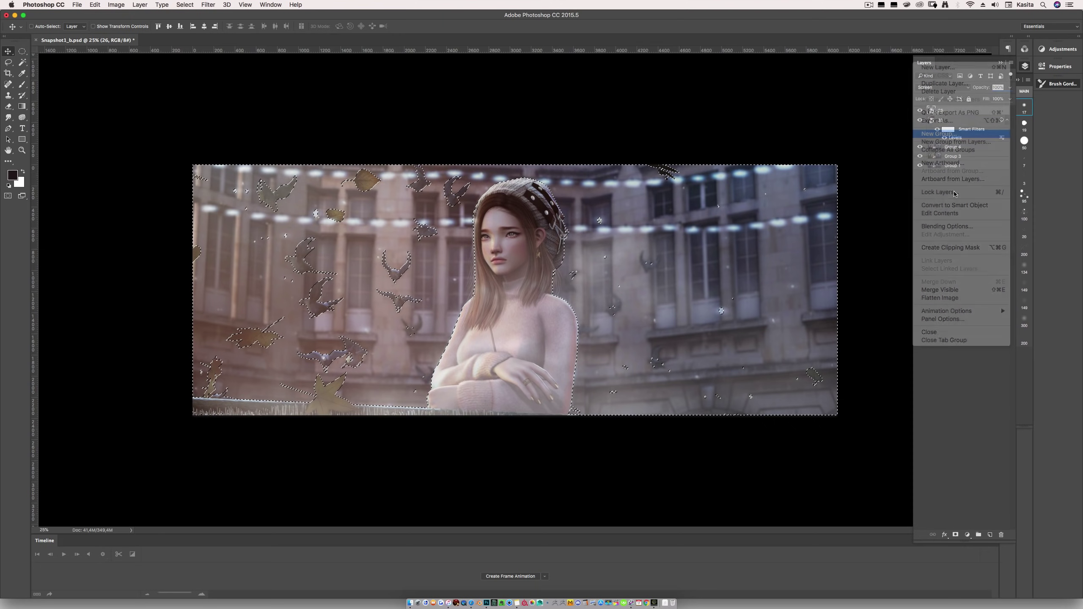
{"action": "key", "text": "Return"}
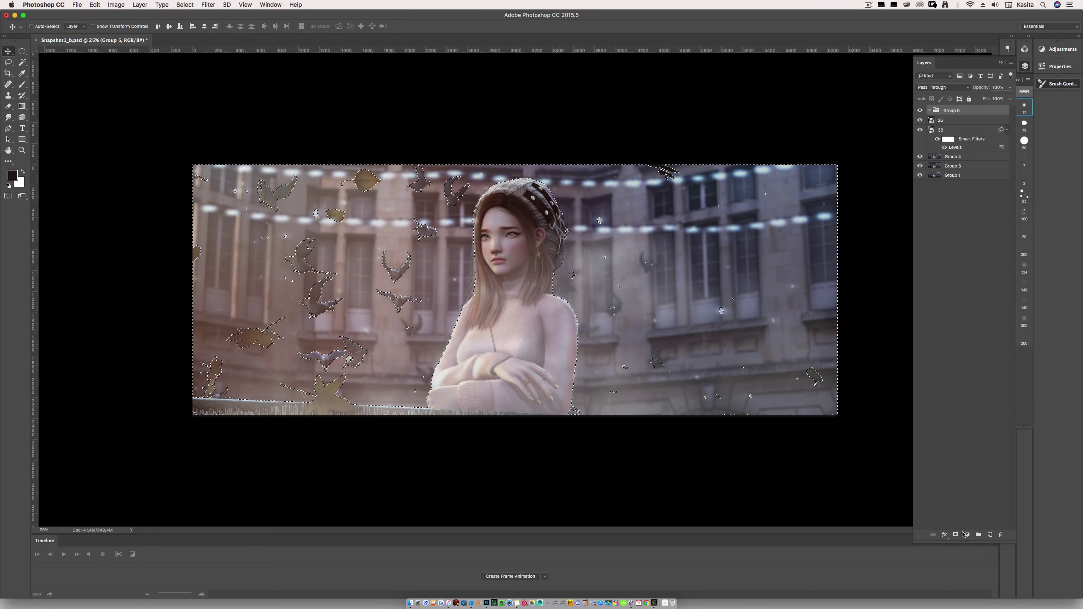
{"action": "left_click", "coordinate": [955, 535]}
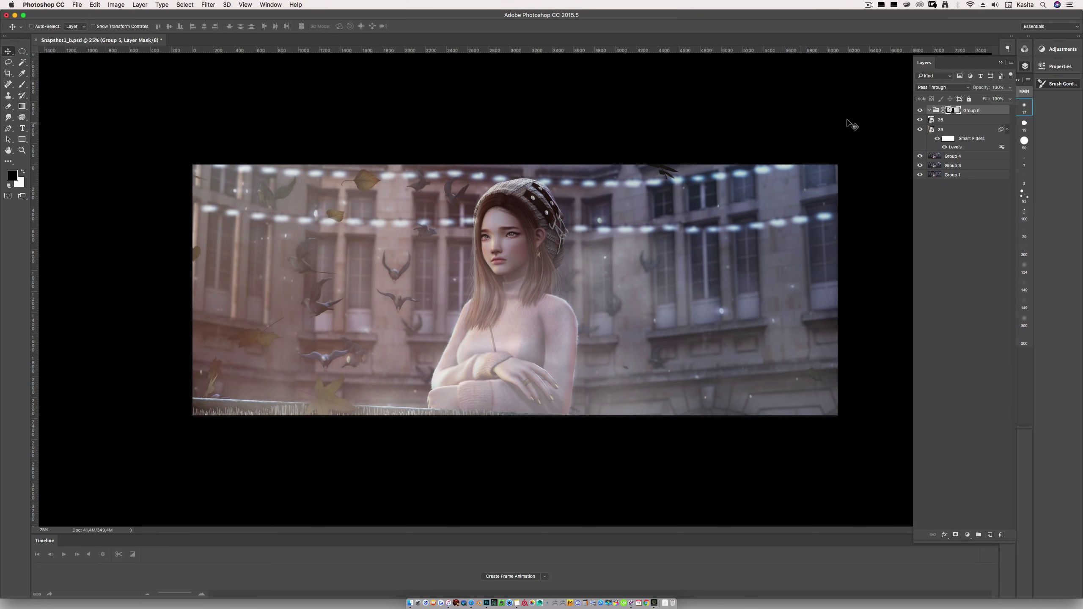
- Move smoke layer 26 into the masked Group 5 and adjust its position over the picture
{"action": "left_click_drag", "start_coordinate": [961, 122], "coordinate": [967, 113]}
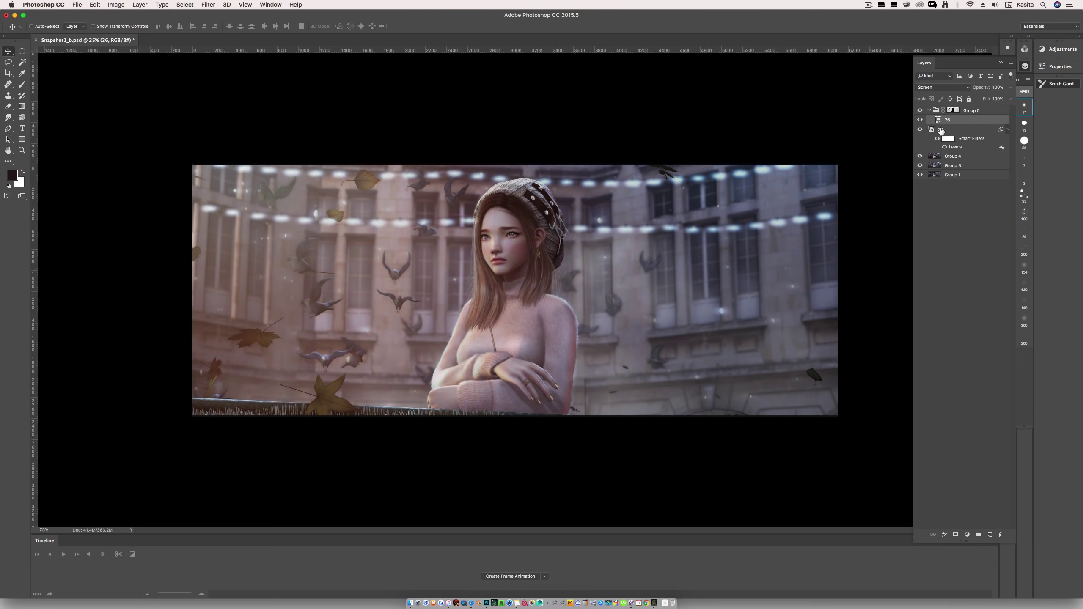
{"action": "left_click_drag", "start_coordinate": [585, 314], "coordinate": [530, 212]}
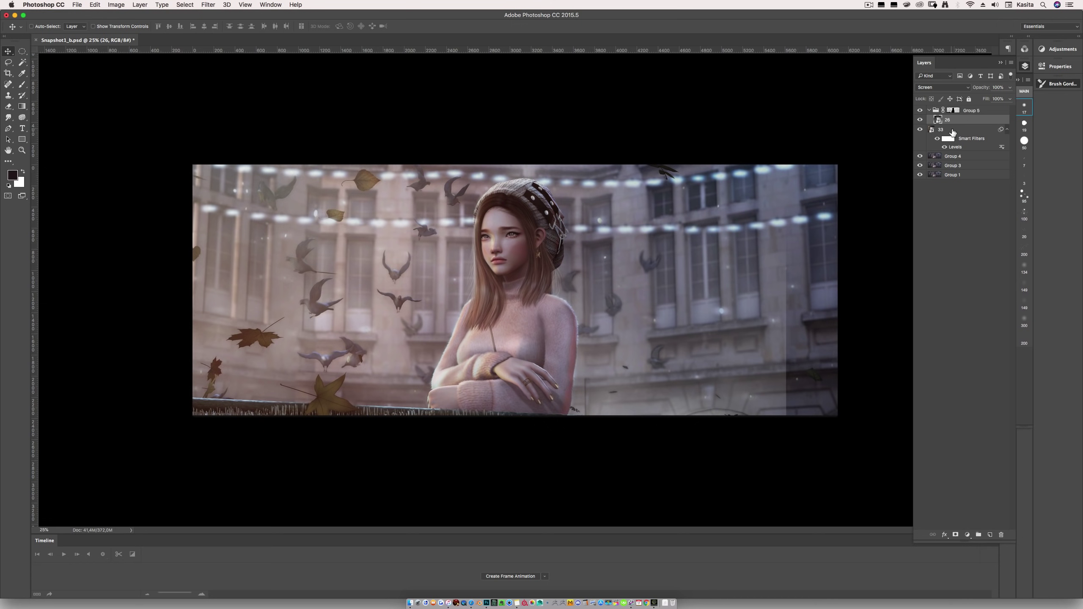
{"action": "key", "text": "super+z"}
{"action": "left_click_drag", "start_coordinate": [800, 267], "coordinate": [804, 236]}
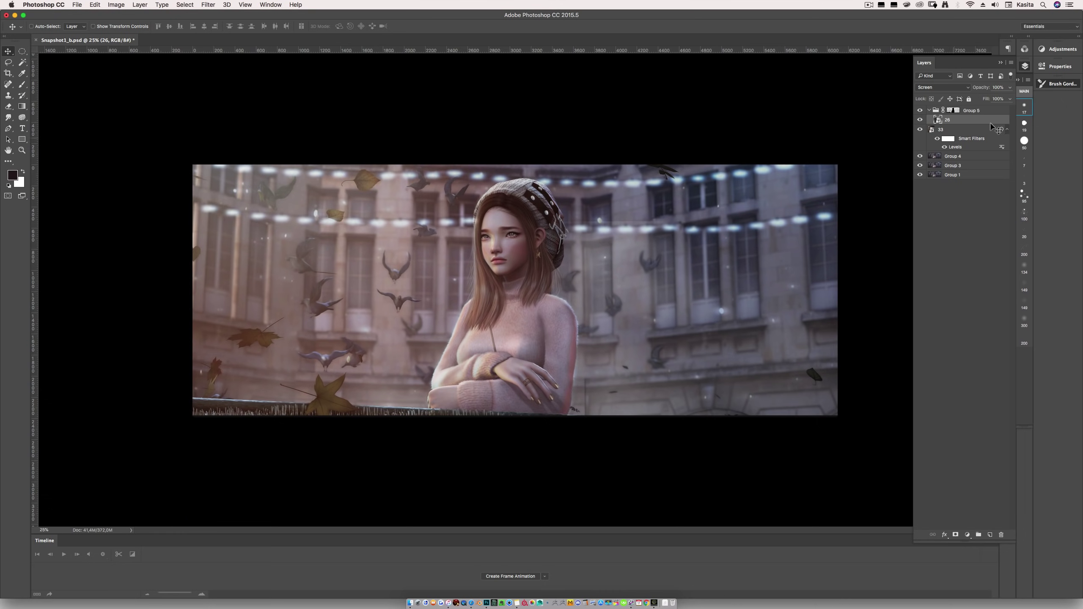
- Rasterize smoke layer 26 and erase part of its smoke on the right side of the picture
{"action": "right_click", "coordinate": [971, 122]}
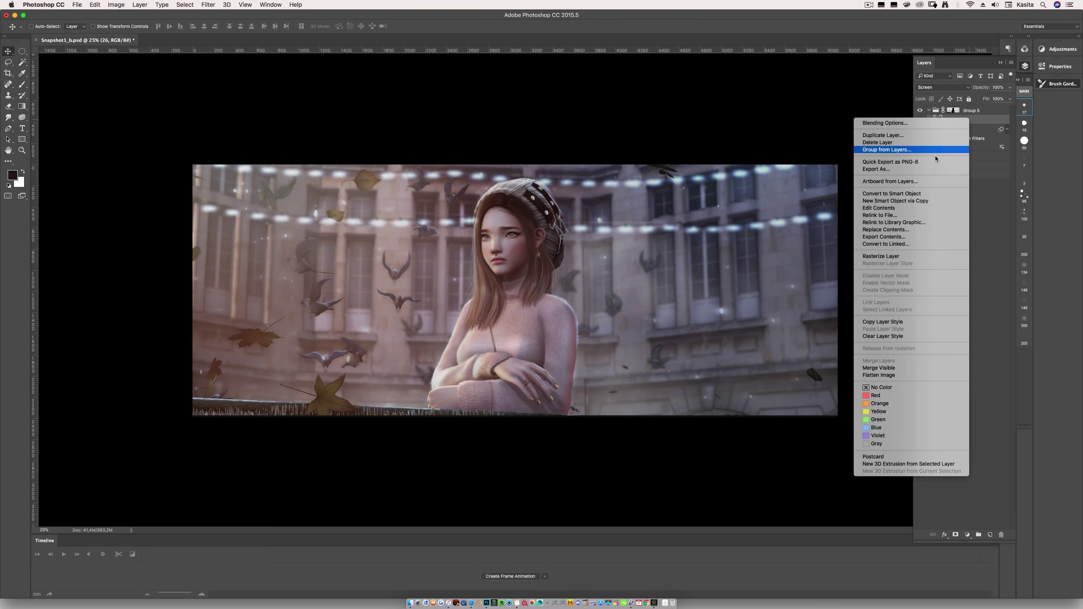
{"action": "left_click", "coordinate": [868, 250]}
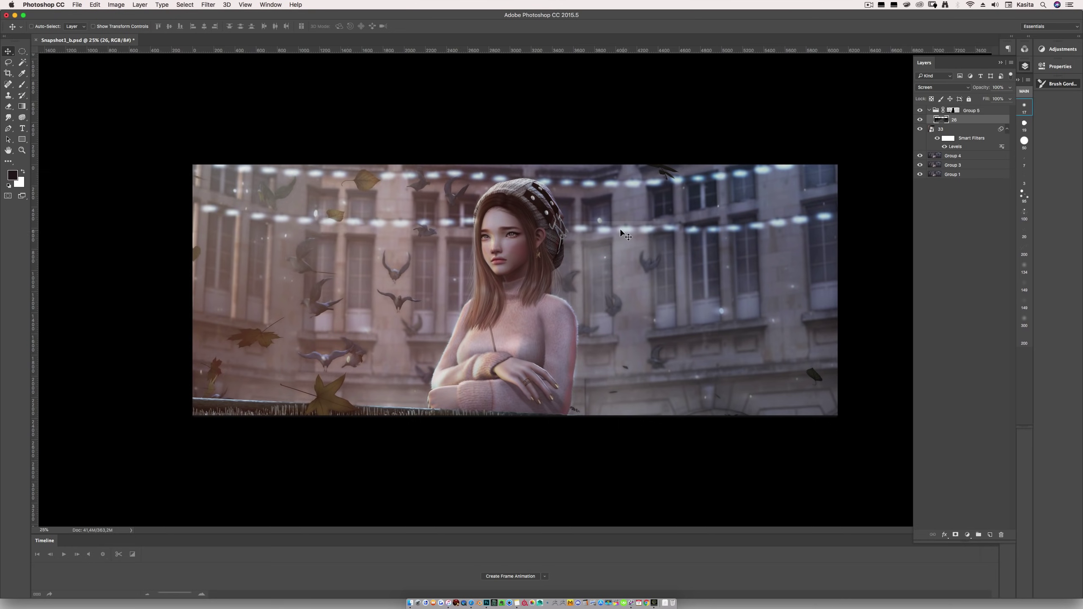
{"action": "key", "text": "e"}
{"action": "right_click", "coordinate": [625, 217]}
{"action": "left_click_drag", "start_coordinate": [712, 239], "coordinate": [702, 239]}
{"action": "key", "text": "Return"}
{"action": "key", "text": "v"}
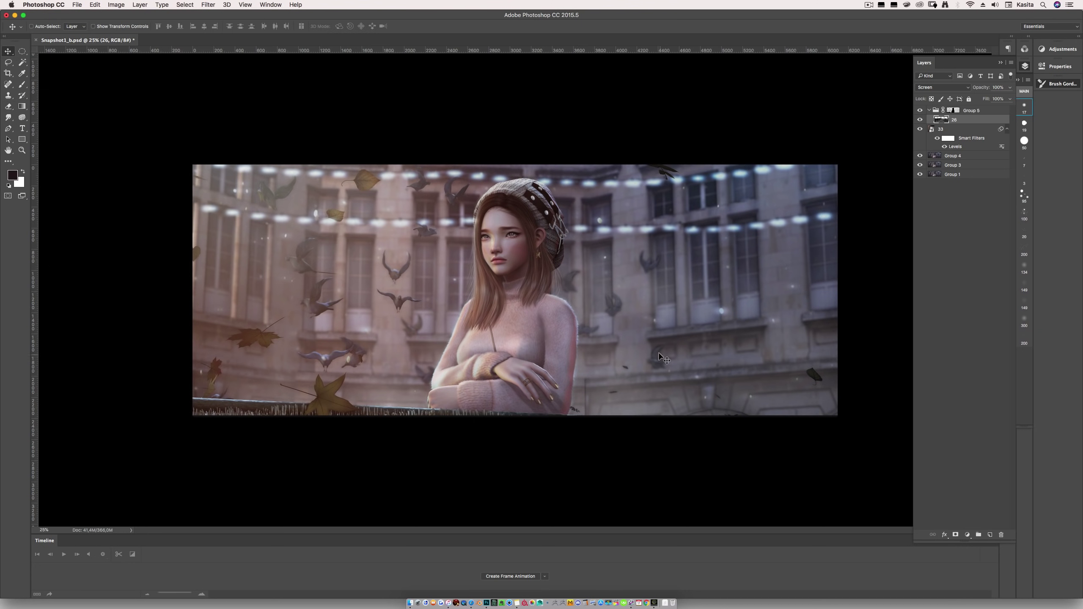
- Brighten smoke layer 26 with Levels by lowering the white input to about 148, and shift the smoke sideways
{"action": "left_click", "coordinate": [115, 5]}
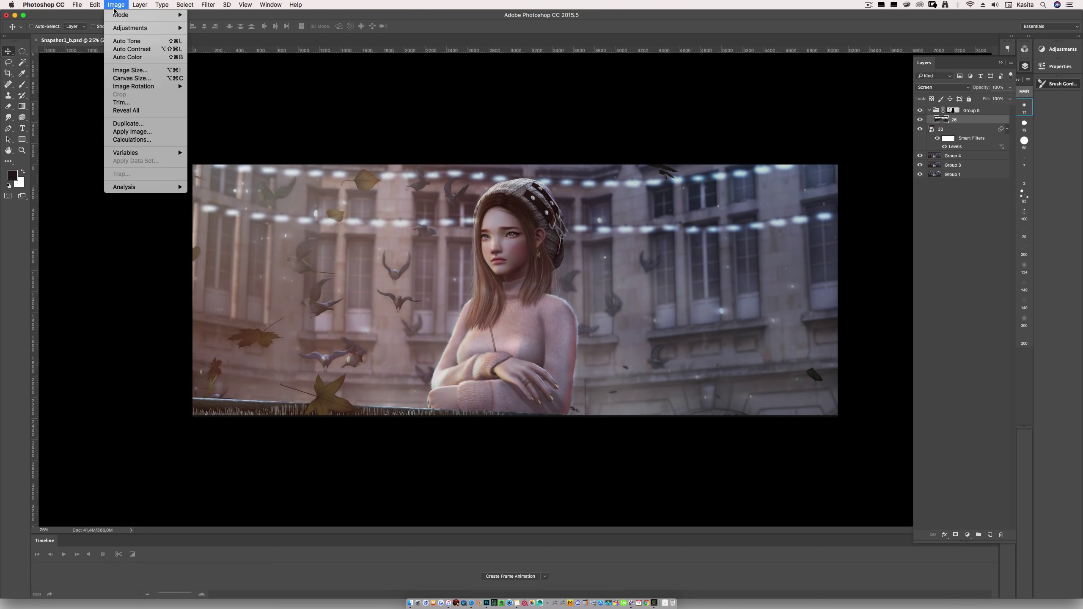
{"action": "left_click", "coordinate": [213, 36]}
{"action": "left_click_drag", "start_coordinate": [874, 278], "coordinate": [837, 281]}
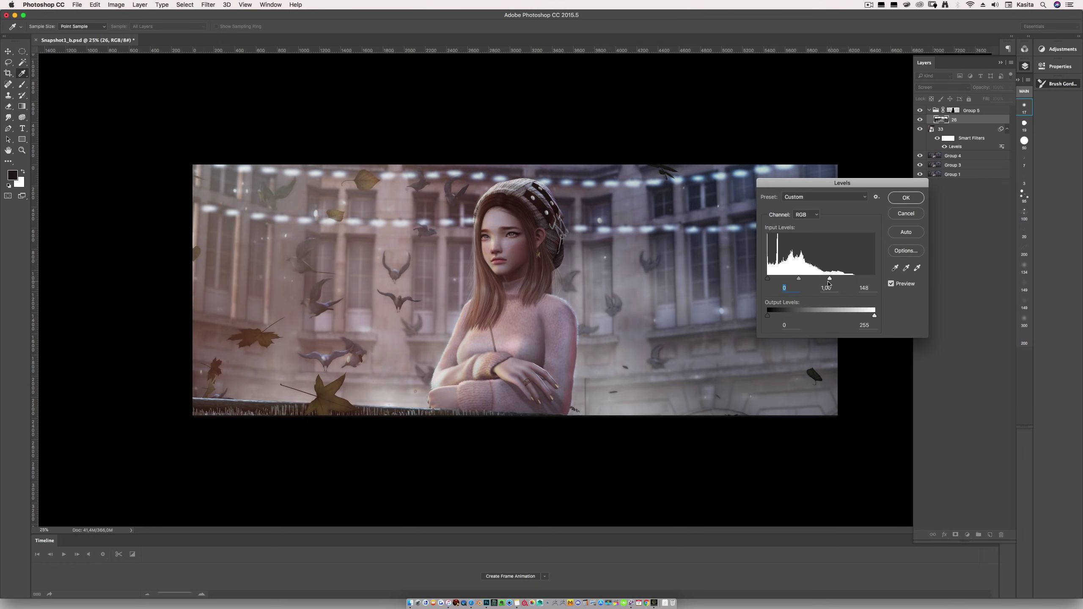
{"action": "key", "text": "Return"}
{"action": "key", "text": "v"}
{"action": "left_click_drag", "start_coordinate": [640, 393], "coordinate": [686, 395]}
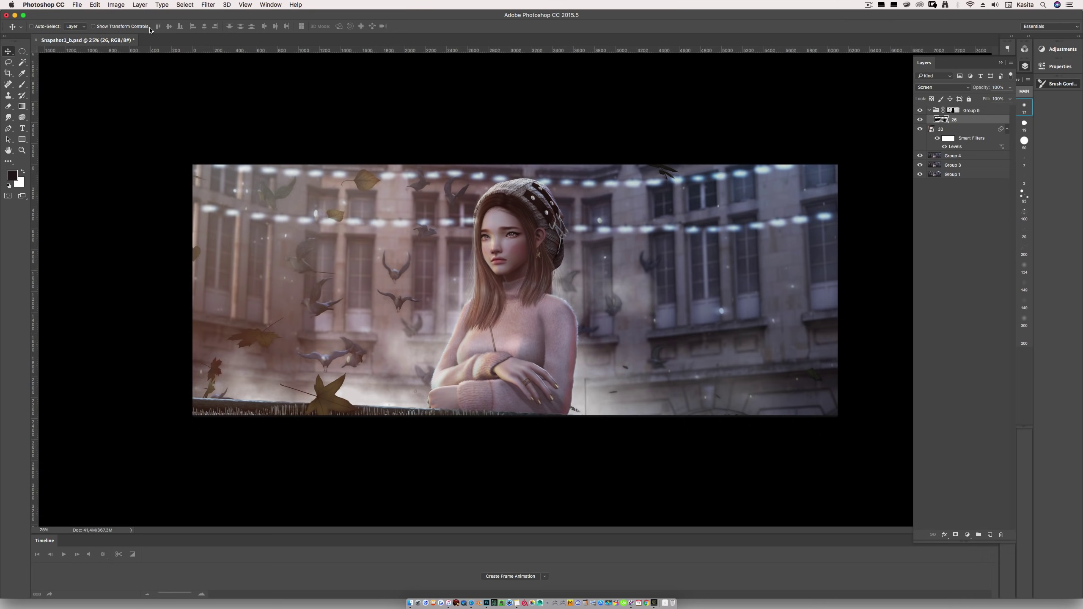
- Colorize smoke layer 26 blue with Hue/Saturation, using hue 216 and saturation 25
{"action": "left_click", "coordinate": [122, 5]}
{"action": "mouse_move", "coordinate": [140, 28]}
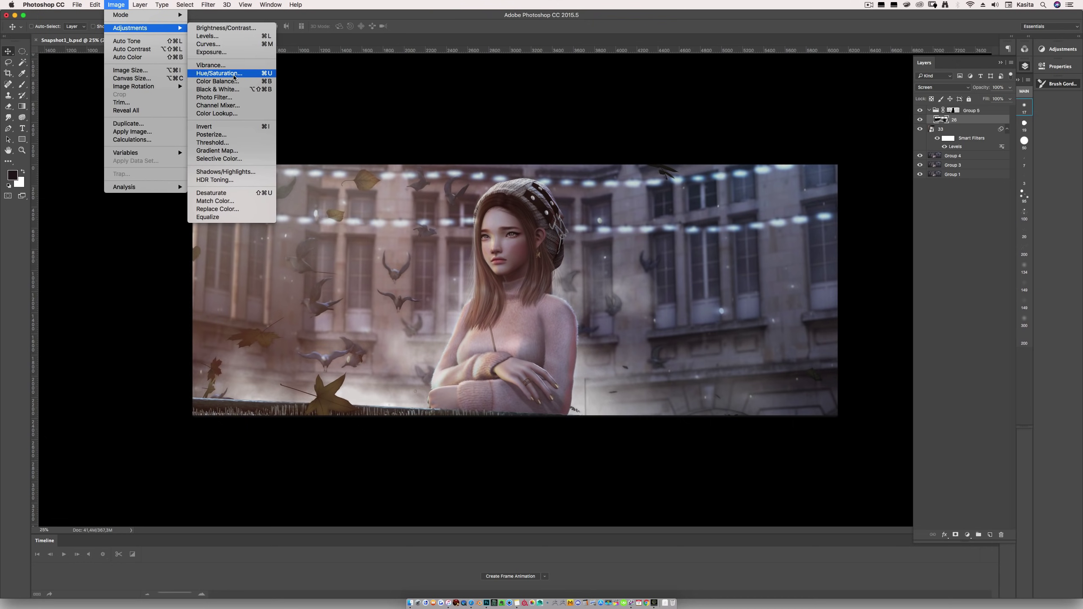
{"action": "left_click", "coordinate": [218, 73]}
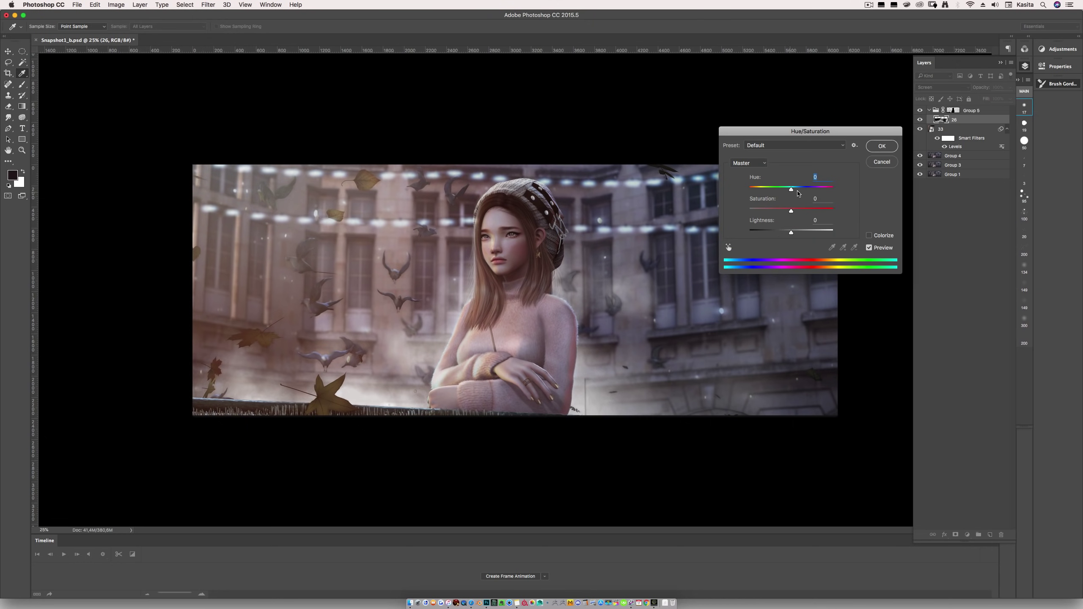
{"action": "left_click_drag", "start_coordinate": [791, 189], "coordinate": [801, 190]}
{"action": "left_click", "coordinate": [869, 236]}
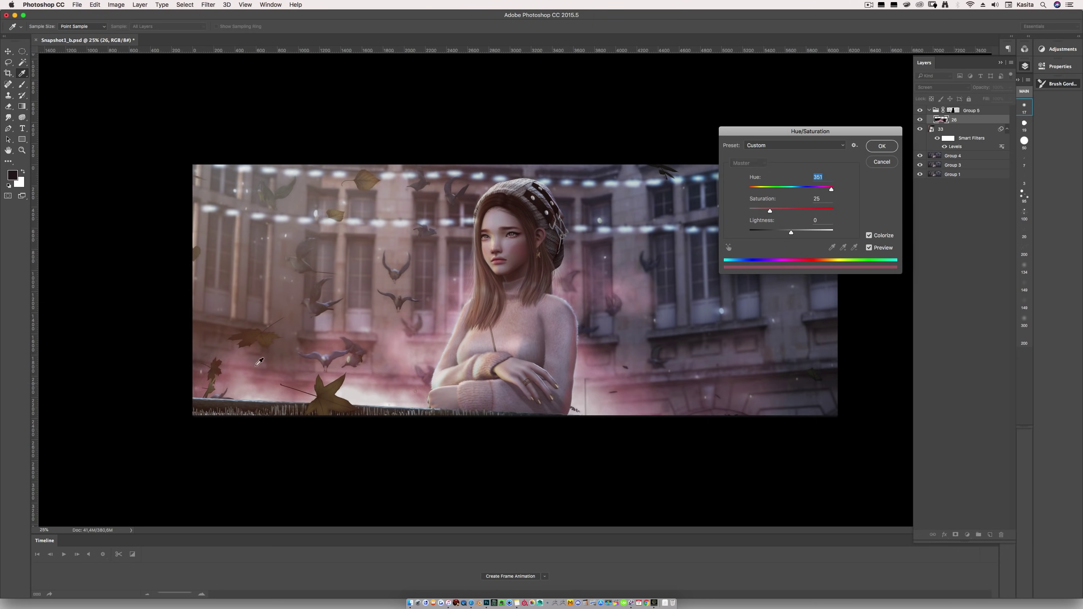
{"action": "left_click_drag", "start_coordinate": [782, 131], "coordinate": [755, 175]}
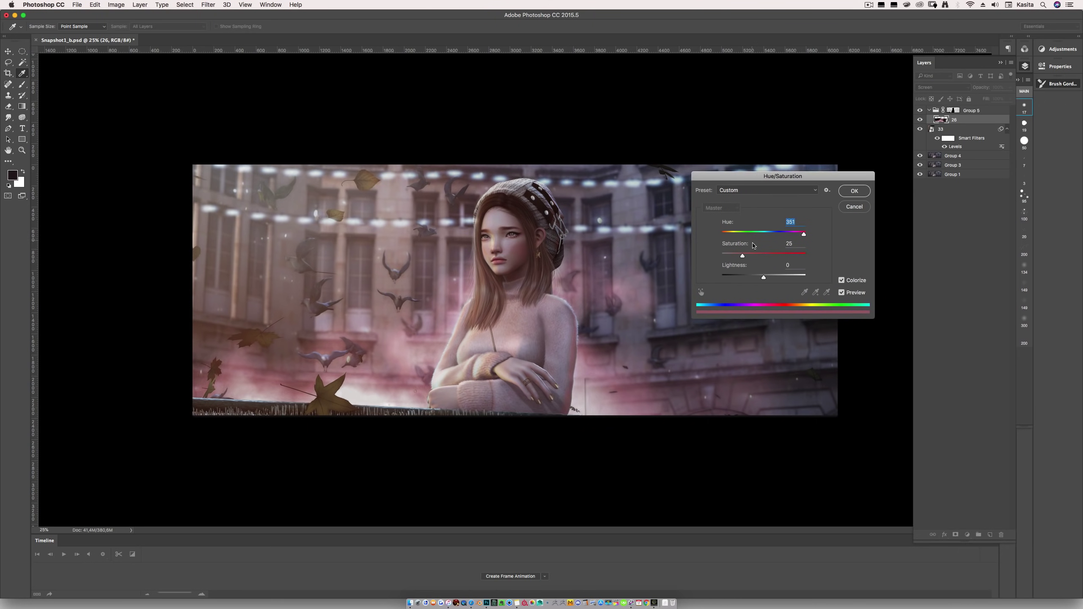
{"action": "left_click", "coordinate": [760, 234]}
{"action": "left_click_drag", "start_coordinate": [769, 234], "coordinate": [773, 234]}
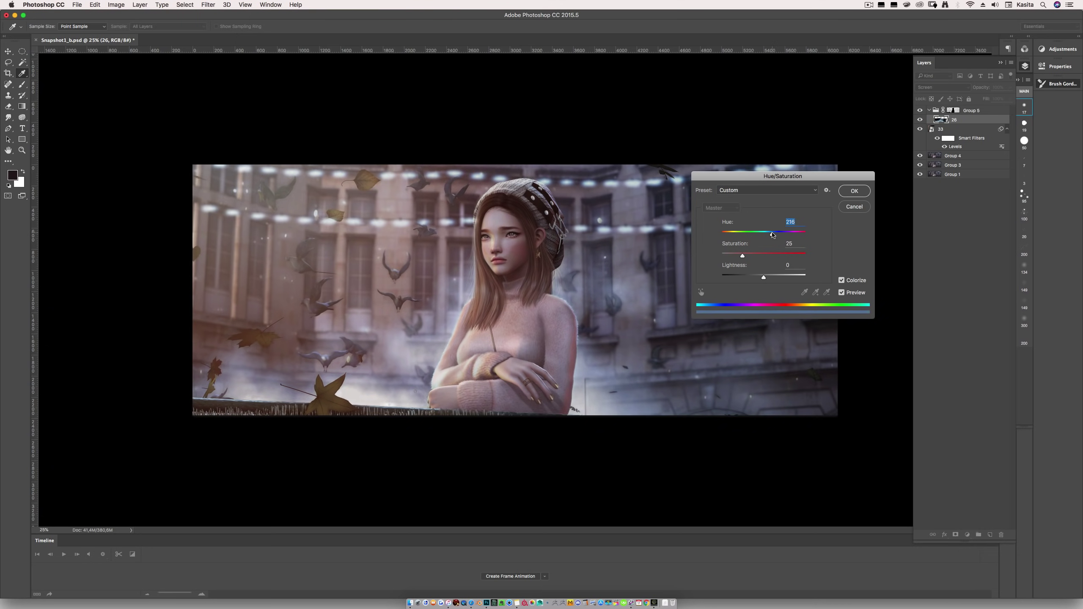
{"action": "left_click", "coordinate": [855, 192]}
{"action": "left_click", "coordinate": [931, 111]}
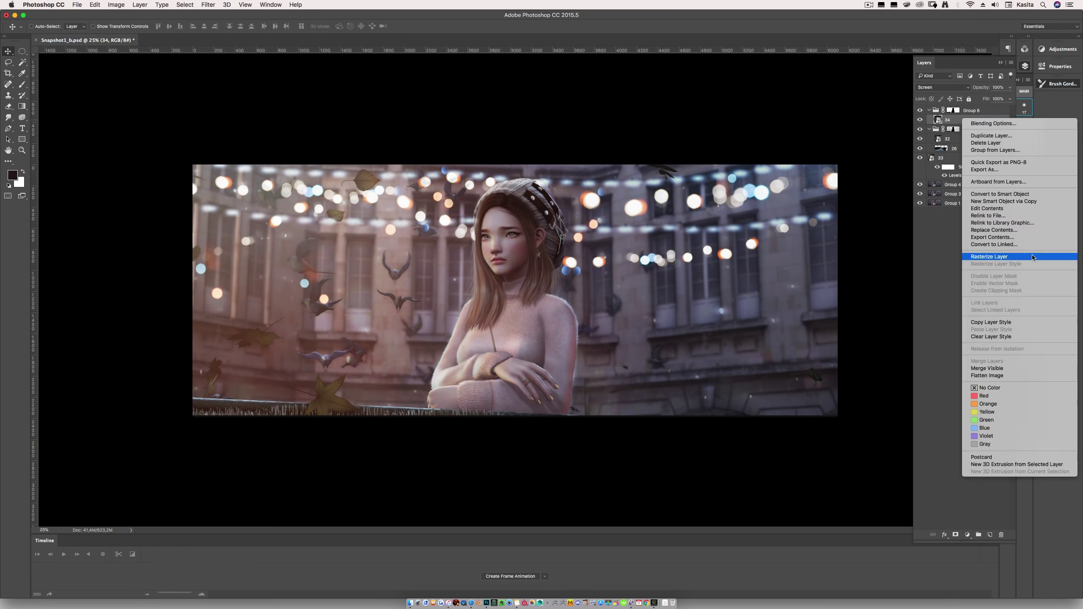
- Rasterize bokeh layer 34 in Group 6 and apply a Lens Blur with radius 14
{"action": "left_click", "coordinate": [1032, 257]}
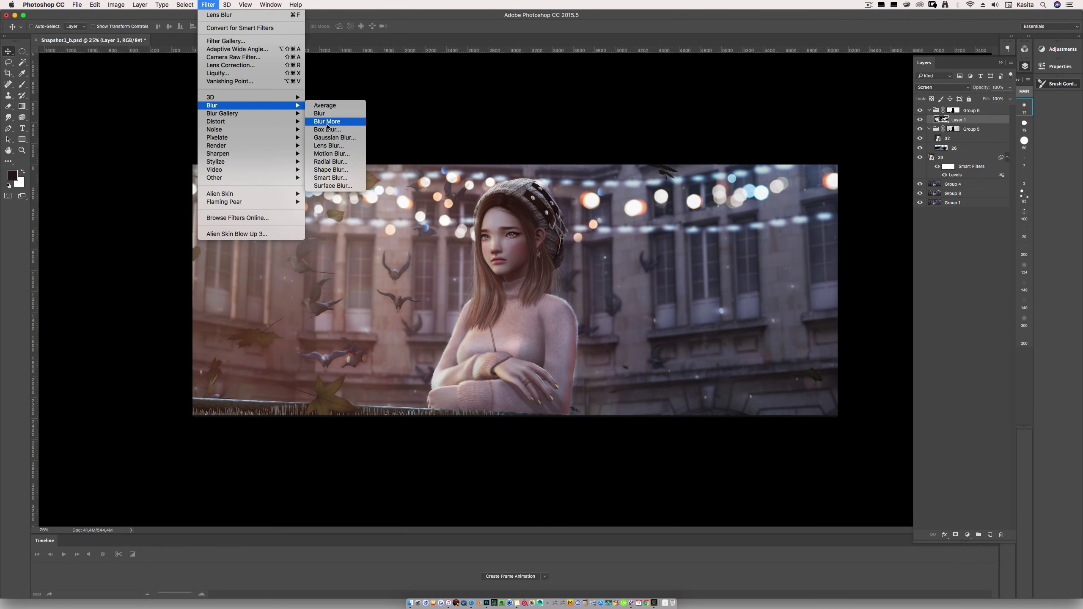
{"action": "left_click", "coordinate": [341, 117]}
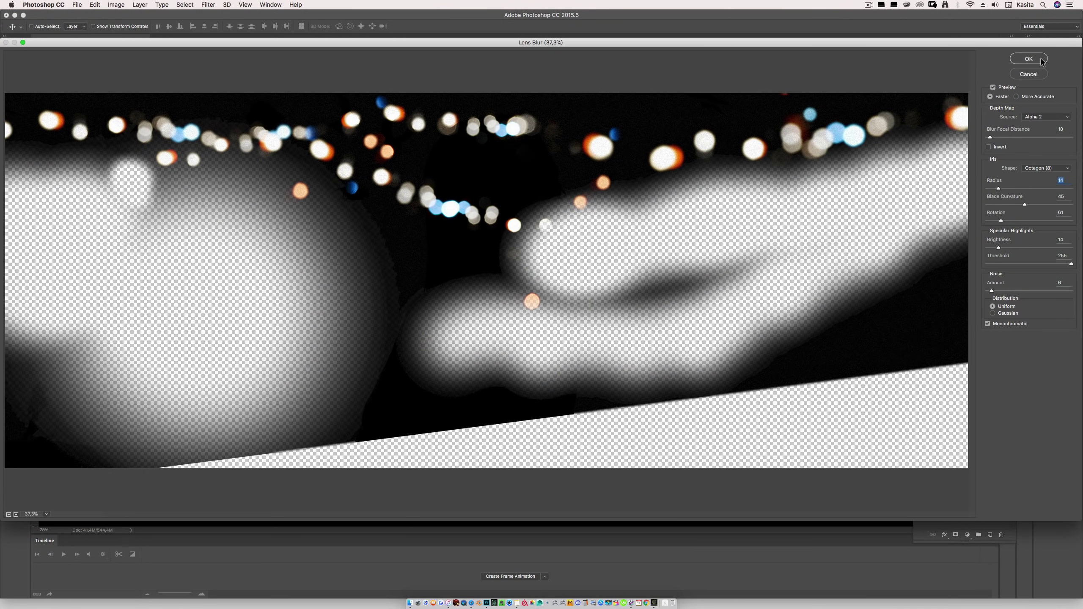
{"action": "left_click", "coordinate": [1029, 59]}
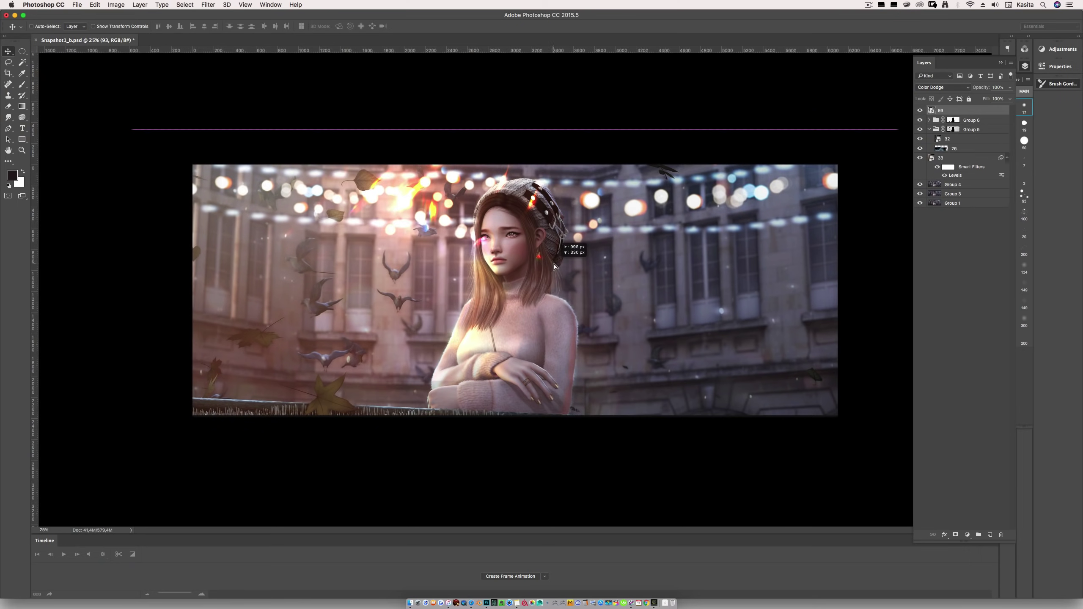
- Position the spark overlay near the girl and deepen the blacks of spark layer 92 with Levels
{"action": "left_click_drag", "start_coordinate": [531, 198], "coordinate": [571, 210]}
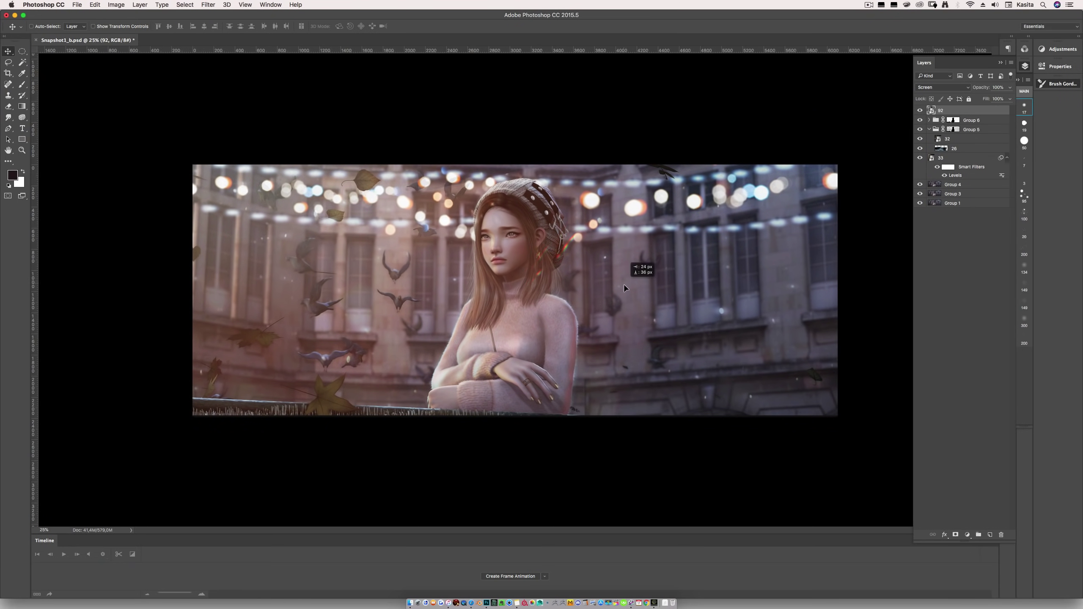
{"action": "left_click", "coordinate": [116, 4]}
{"action": "left_click", "coordinate": [209, 52]}
{"action": "left_click_drag", "start_coordinate": [768, 278], "coordinate": [783, 282]}
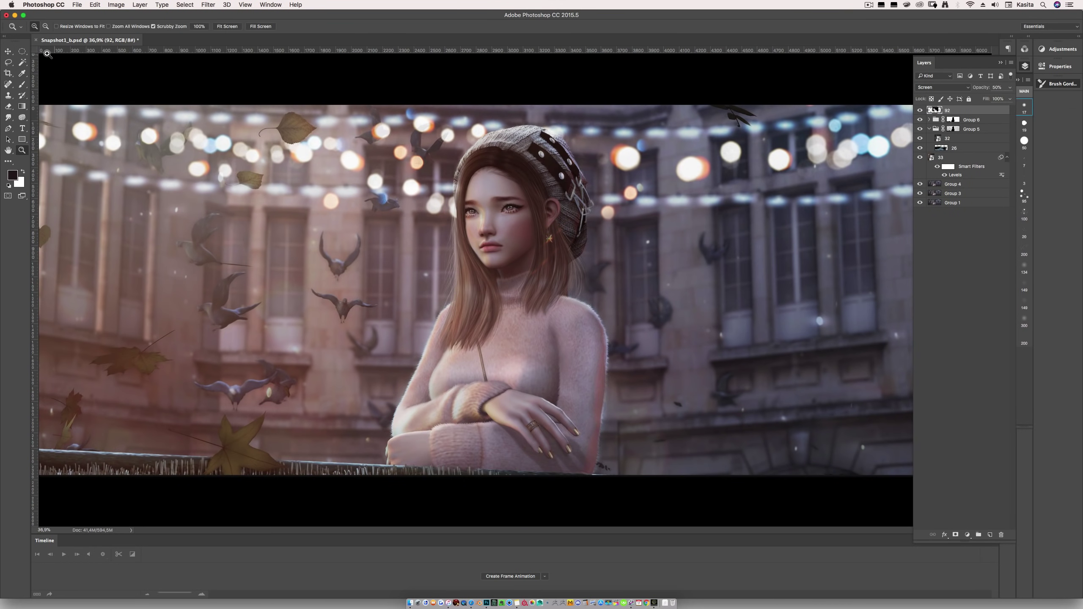
- Duplicate spark layer 92 twice and gather the three layers in a masked group set to Color Dodge
{"action": "key", "text": "v"}
{"action": "key", "text": "ctrl+j"}
{"action": "key", "text": "ctrl+j"}
{"action": "key", "text": "ctrl+g"}
{"action": "key", "text": "6"}
{"action": "left_click_drag", "start_coordinate": [566, 444], "coordinate": [569, 444]}
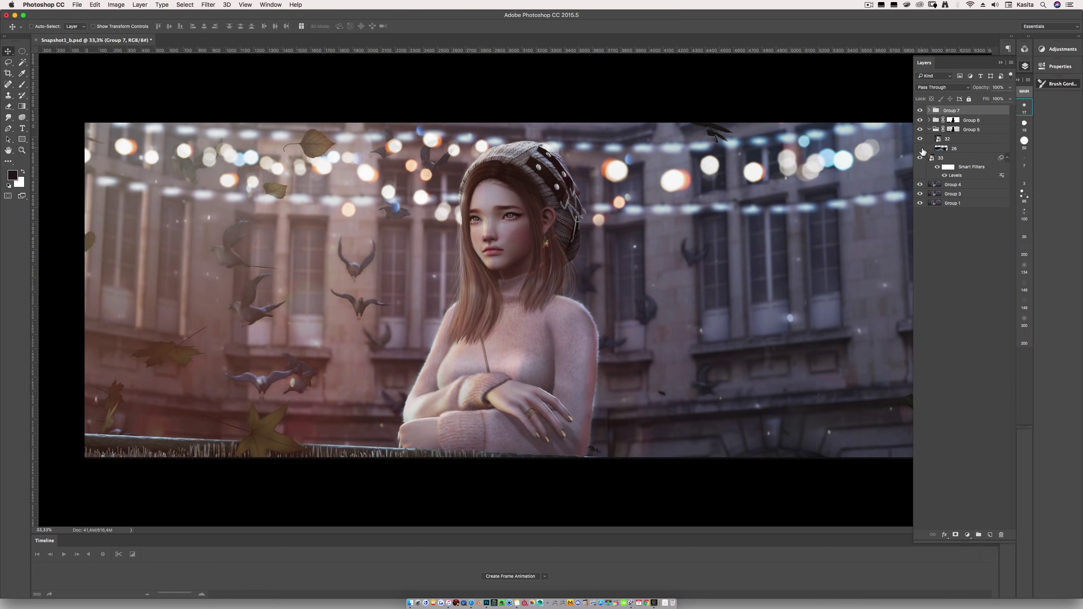
{"action": "key", "text": "ctrl+l"}
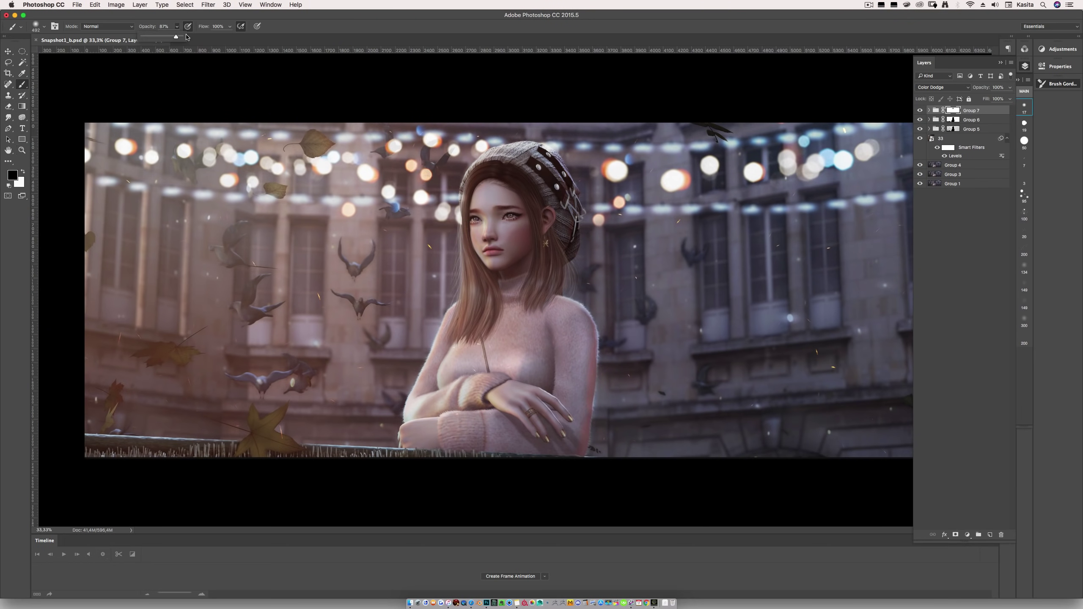
{"action": "left_click", "coordinate": [66, 64], "text": "alt"}
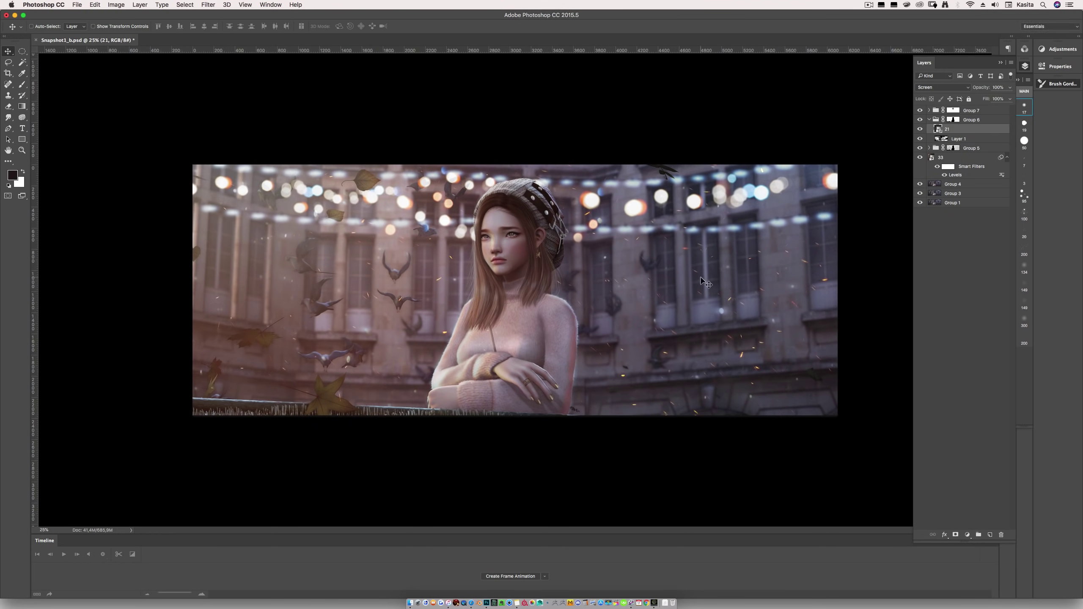
- Apply a Hue/Saturation adjustment to spark layer 21 inside Group 6
{"action": "left_click", "coordinate": [115, 4]}
{"action": "mouse_move", "coordinate": [141, 28]}
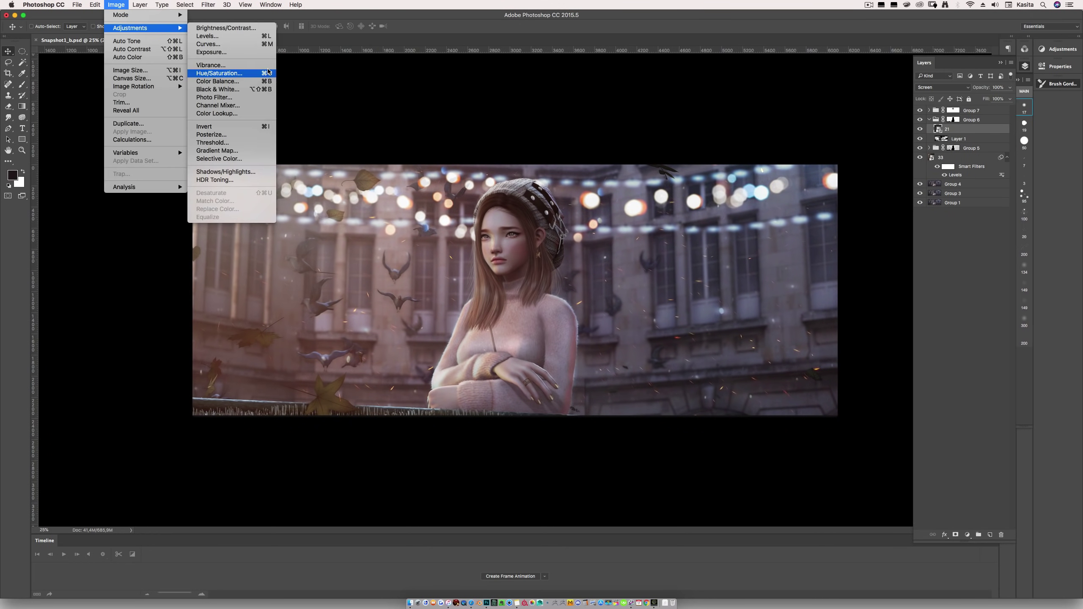
{"action": "left_click", "coordinate": [219, 73]}
{"action": "key", "text": "Return"}
{"action": "key", "text": "b"}
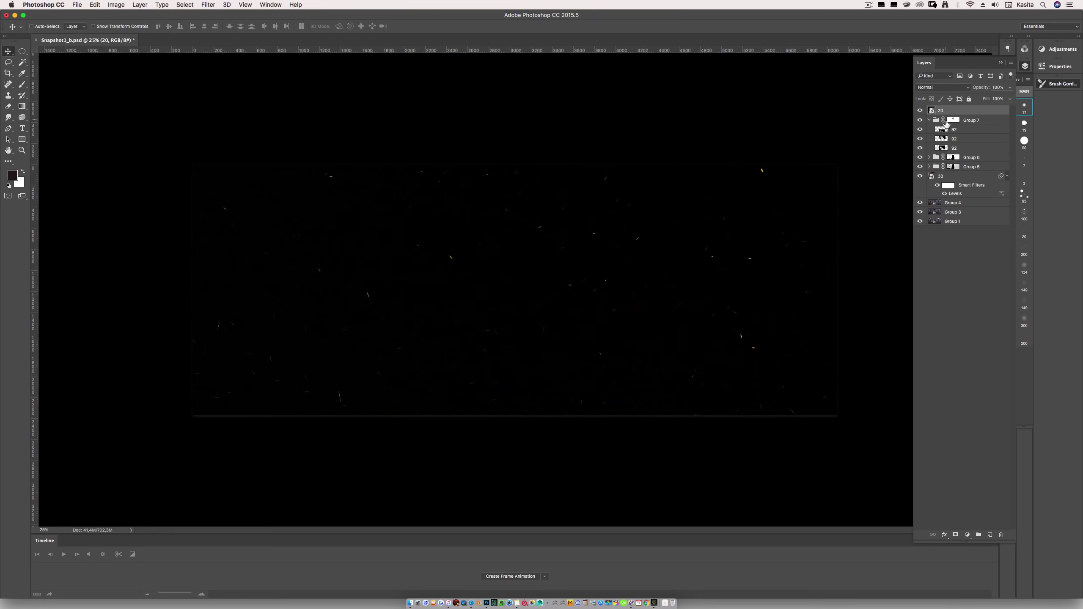
- Transfer Group 7's layer mask to particle layer 20 and set that layer to Color Dodge blending
{"action": "left_click_drag", "start_coordinate": [946, 124], "coordinate": [948, 110]}
{"action": "left_click", "coordinate": [945, 148]}
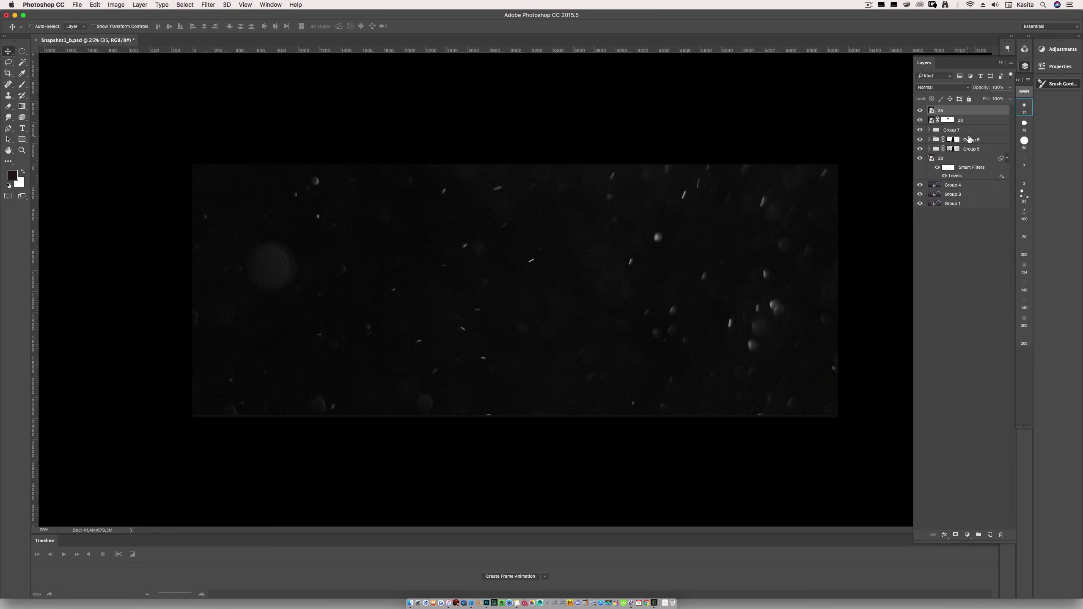
{"action": "left_click", "coordinate": [966, 191]}
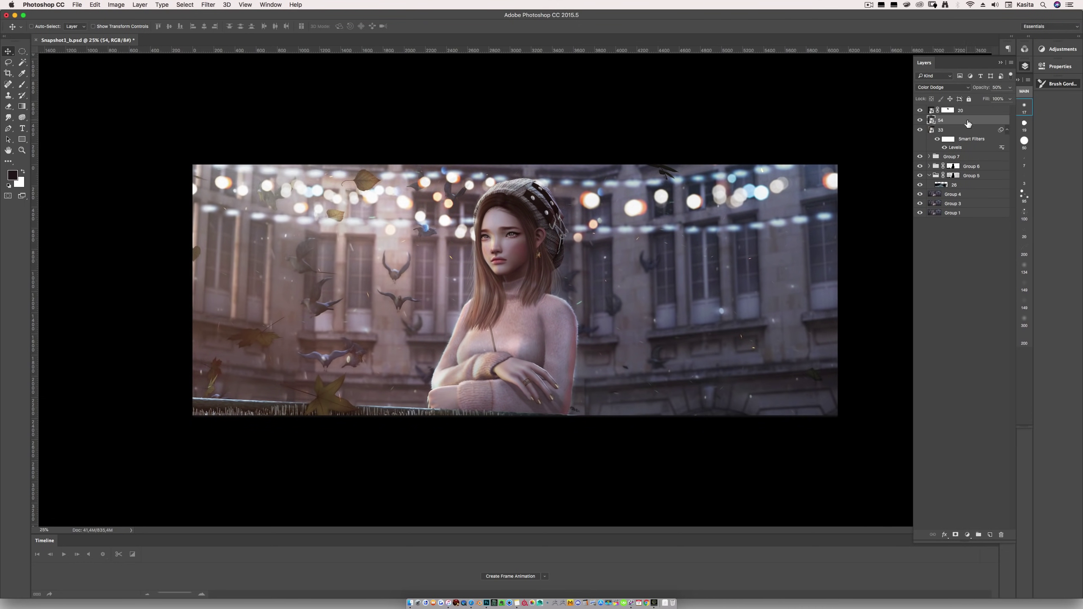
- Duplicate and shift overlay layer 54, and brush black on layer 20's mask over the girl
{"action": "mouse_move", "coordinate": [733, 320]}
{"action": "left_mouse_down"}
{"action": "mouse_move", "coordinate": [469, 264]}
{"action": "mouse_move", "coordinate": [426, 290]}
{"action": "mouse_move", "coordinate": [597, 307]}
{"action": "mouse_move", "coordinate": [761, 342]}
{"action": "left_mouse_up"}
{"action": "left_click", "coordinate": [947, 110]}
{"action": "key", "text": "b"}
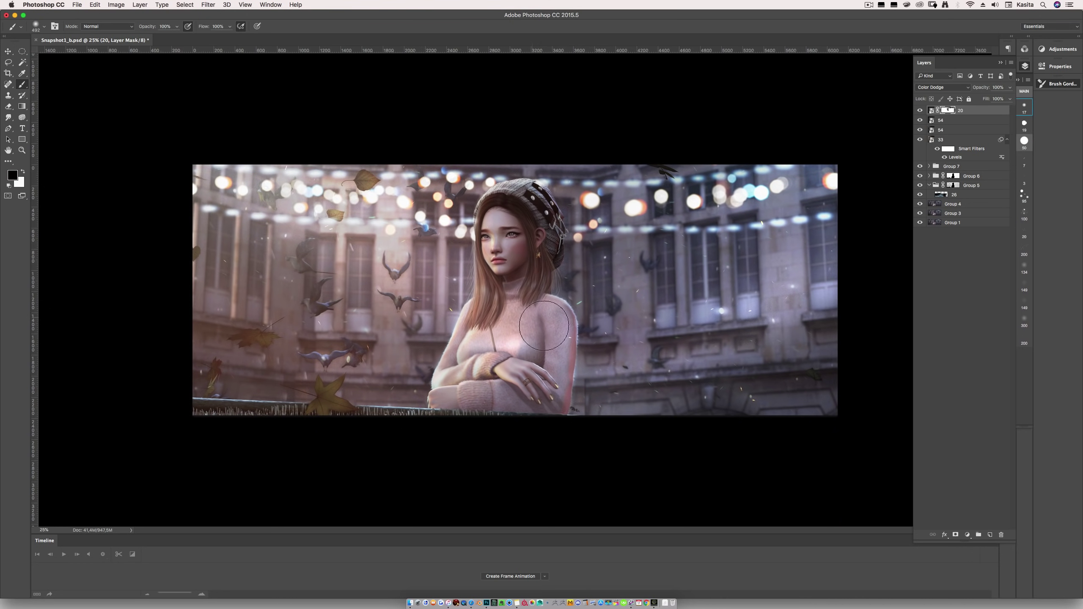
{"action": "key", "text": "v"}
{"action": "key", "text": "super+equal"}
{"action": "left_click", "coordinate": [1000, 62]}
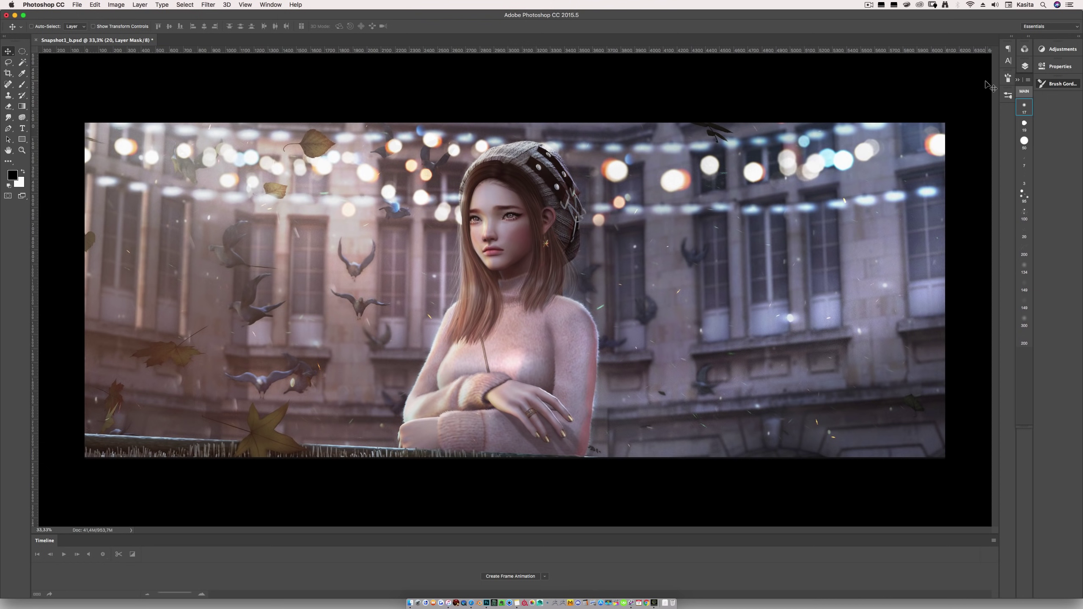
- Save the document and flatten the whole composite into a single Background layer
{"action": "key", "text": "super+s"}
{"action": "left_click", "coordinate": [1028, 68]}
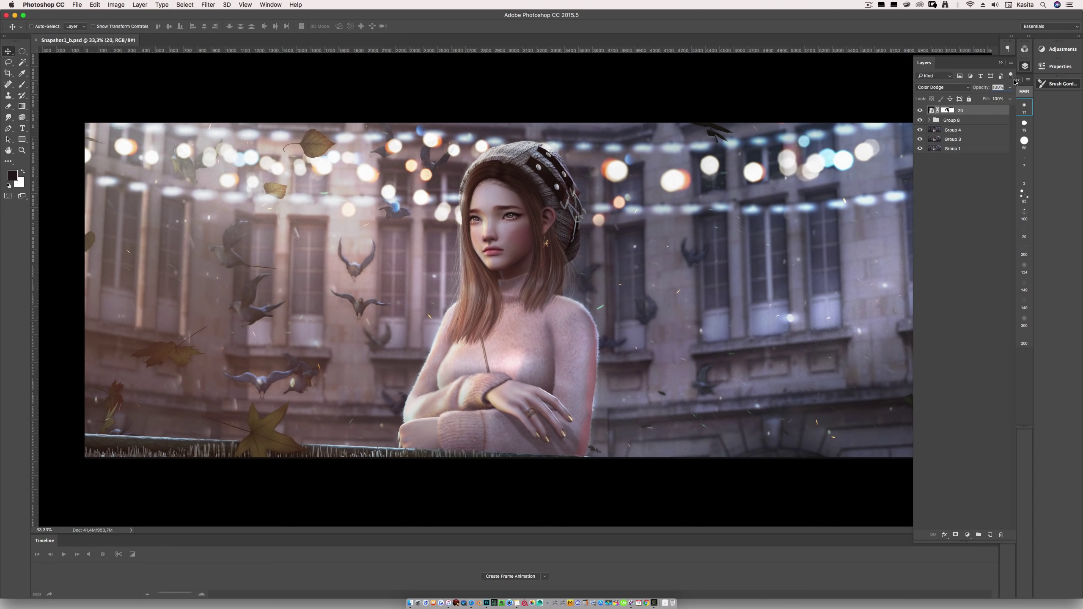
{"action": "right_click", "coordinate": [958, 150]}
{"action": "left_click", "coordinate": [981, 363]}
- Duplicate the flattened Background layer
{"action": "right_click", "coordinate": [979, 115]}
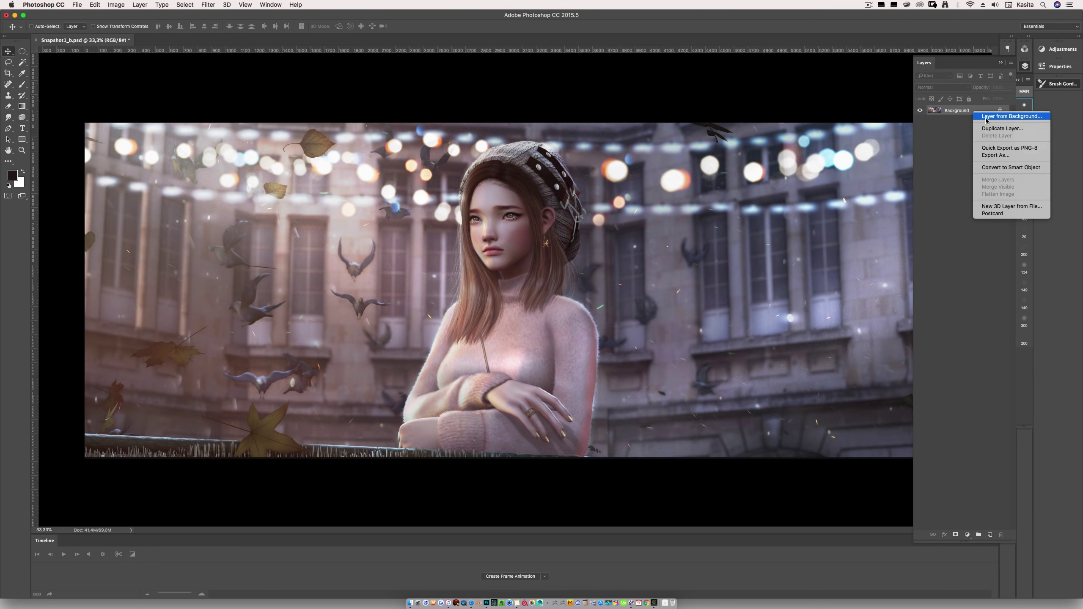
{"action": "left_click", "coordinate": [986, 129]}
{"action": "key", "text": "Return"}
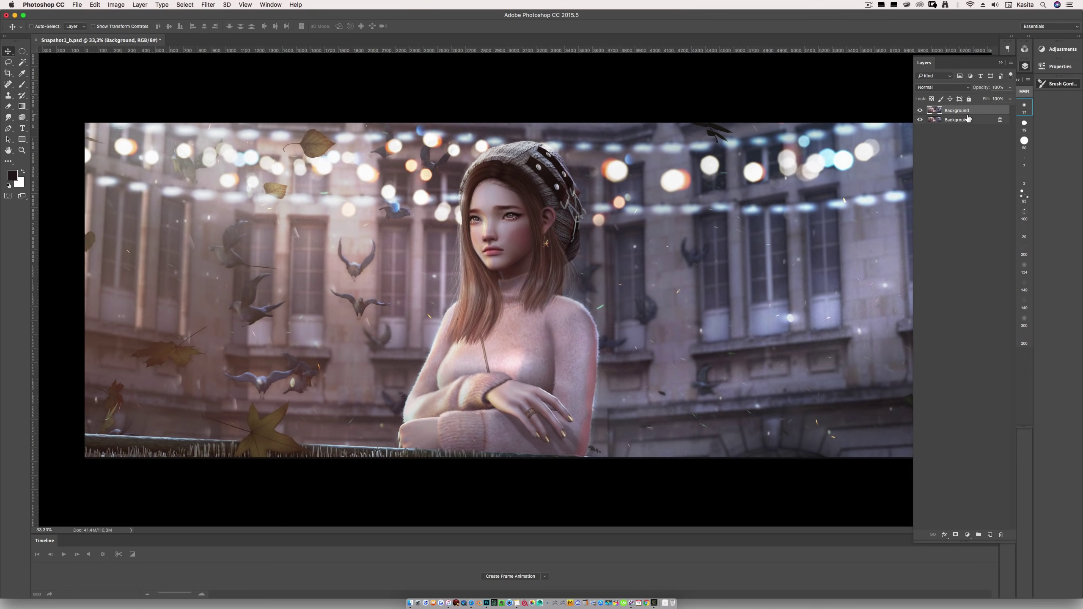
- Open the Camera Raw filter on the duplicated Background layer and look through its adjustment categories
{"action": "left_click", "coordinate": [208, 5]}
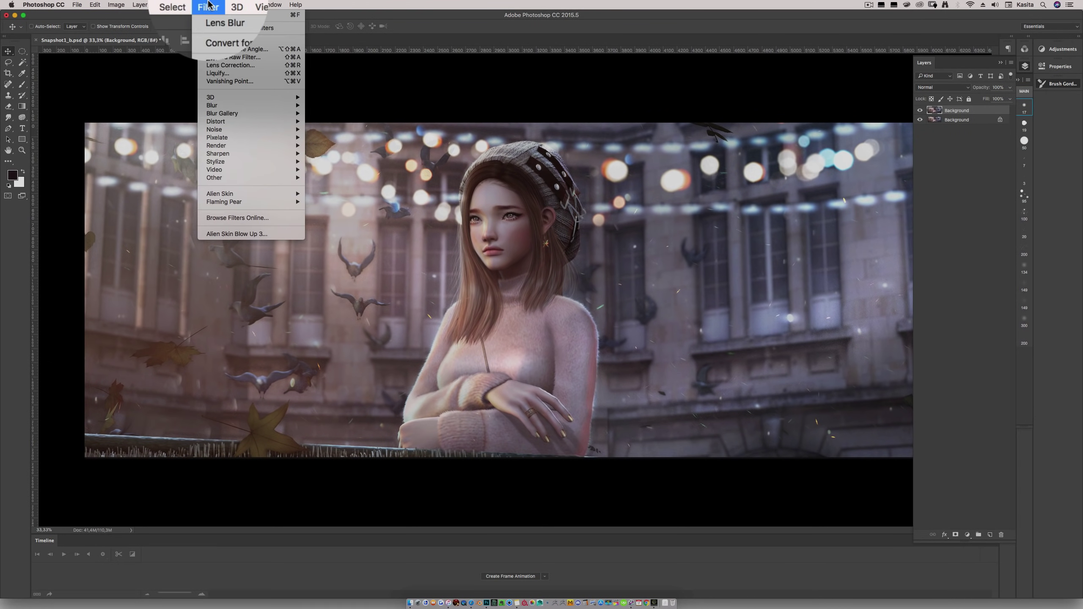
{"action": "left_click", "coordinate": [250, 57]}
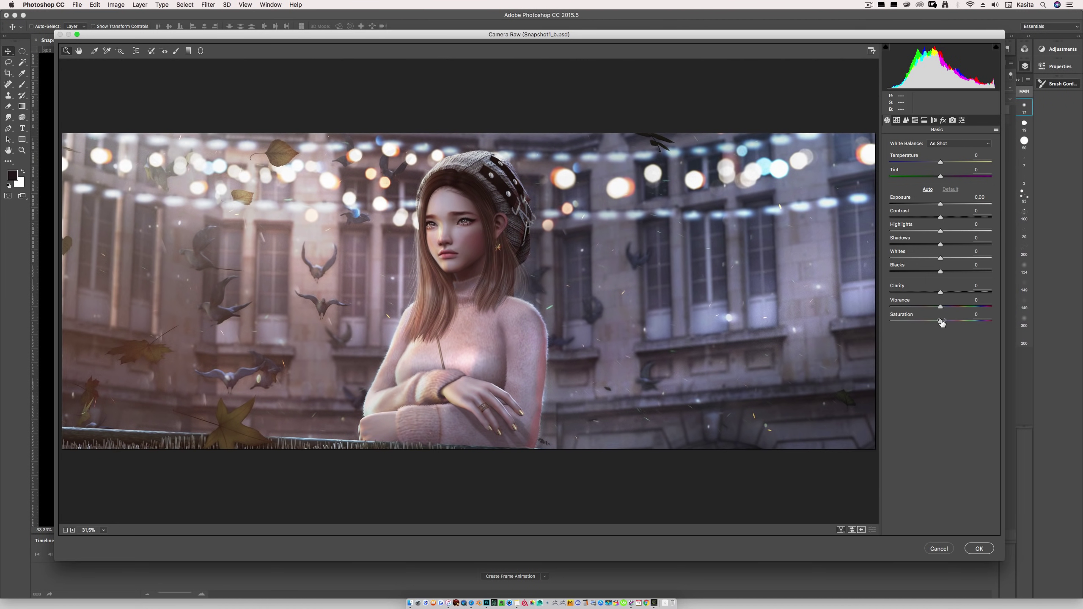
{"action": "left_click", "coordinate": [898, 120]}
{"action": "left_click", "coordinate": [915, 121]}
{"action": "left_click", "coordinate": [925, 121]}
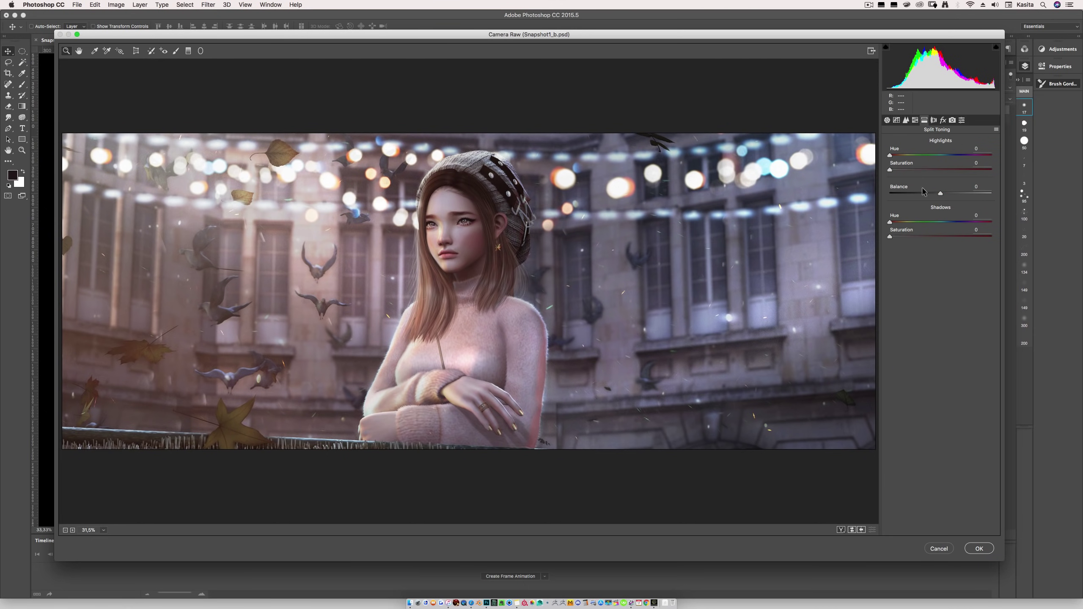
{"action": "left_click", "coordinate": [934, 120]}
{"action": "left_click", "coordinate": [943, 120]}
{"action": "left_click", "coordinate": [887, 120]}
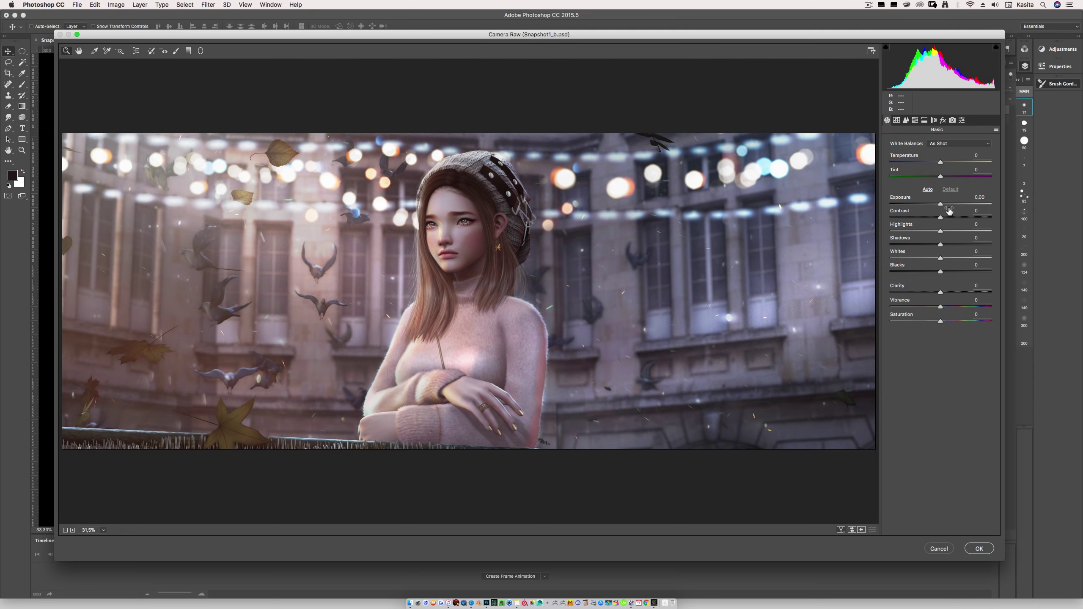
- Set Camera Raw vibrance to +45, saturation to +47 and temperature to -10
{"action": "left_click_drag", "start_coordinate": [954, 305], "coordinate": [964, 322]}
{"action": "left_click_drag", "start_coordinate": [939, 163], "coordinate": [934, 163]}
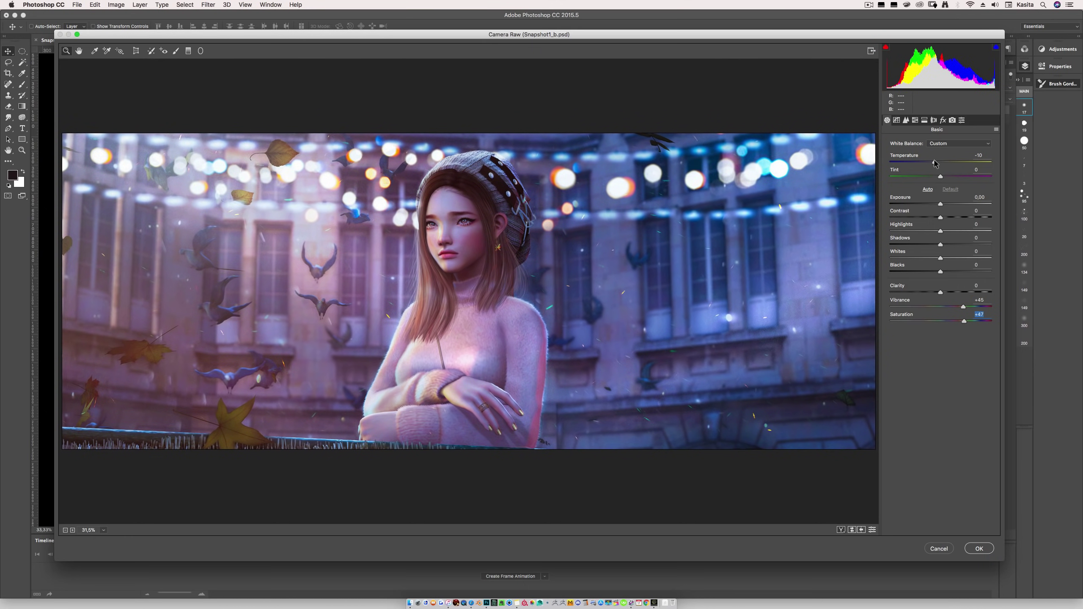
{"action": "left_click", "coordinate": [935, 163]}
- Tint the highlights with Split Toning at hue 108 and raise the highlight saturation
{"action": "key", "text": "super+alt+5"}
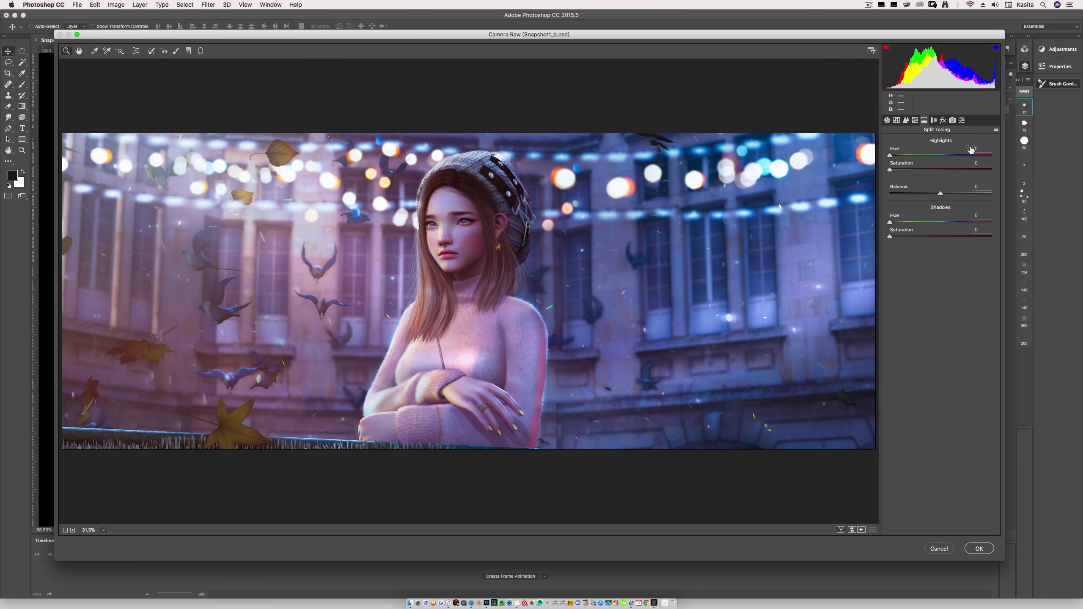
{"action": "left_click", "coordinate": [920, 155]}
{"action": "left_click", "coordinate": [917, 169]}
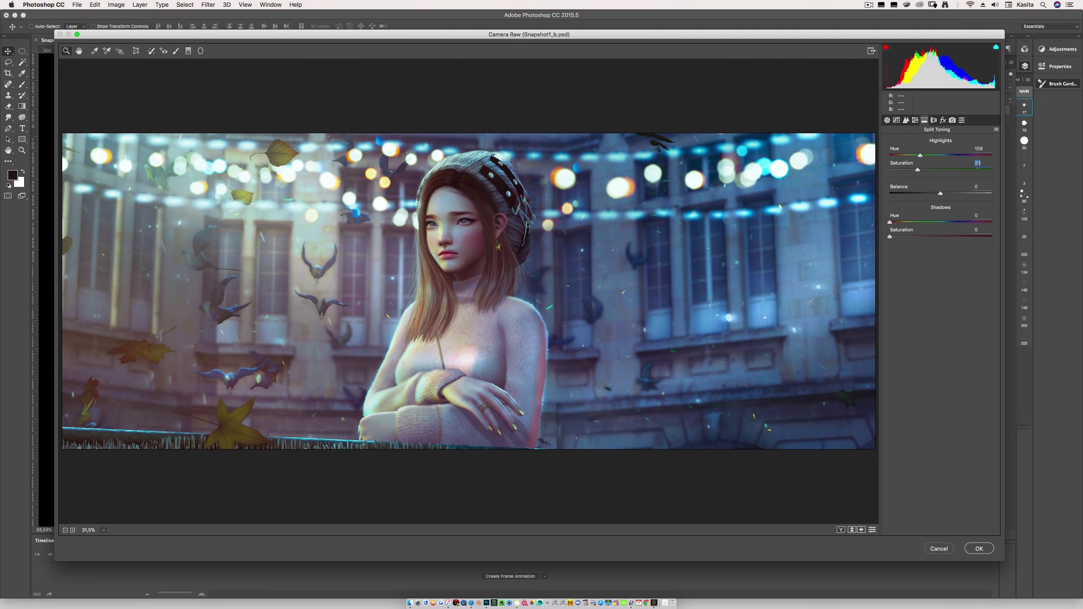
- Load the saved Camera Raw settings file PhotobookSettings.xmp
{"action": "left_click", "coordinate": [996, 129]}
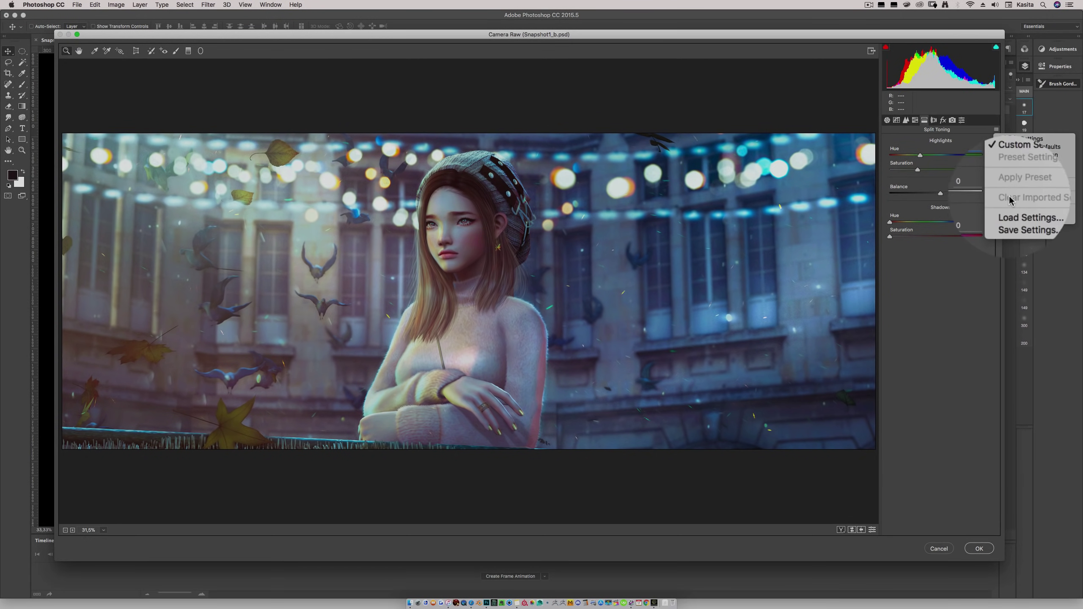
{"action": "left_click", "coordinate": [921, 216]}
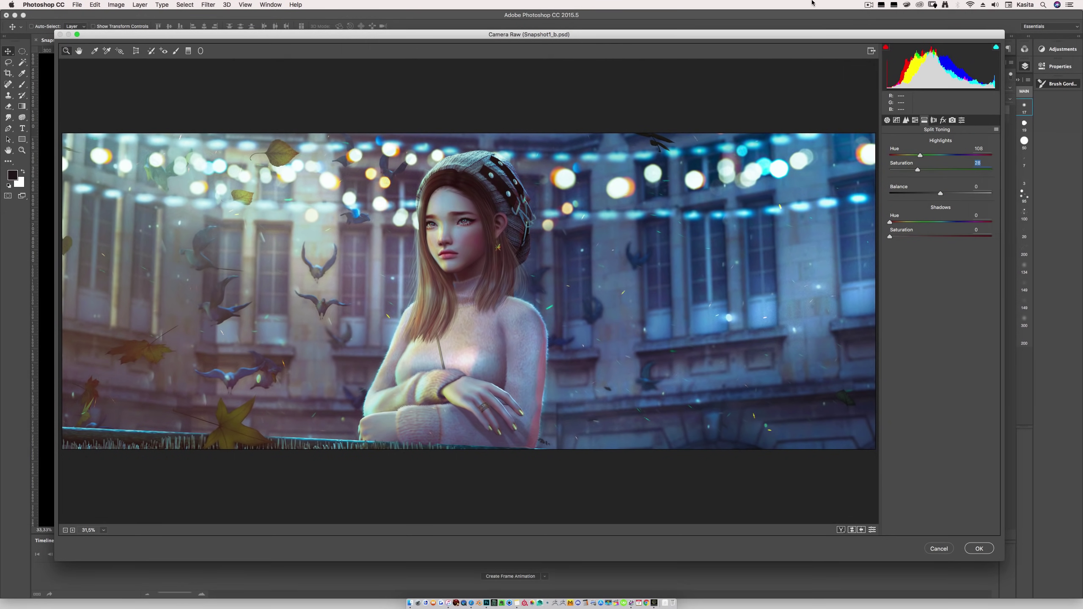
{"action": "scroll", "coordinate": [426, 371], "scroll_direction": "down", "scroll_amount": 20}
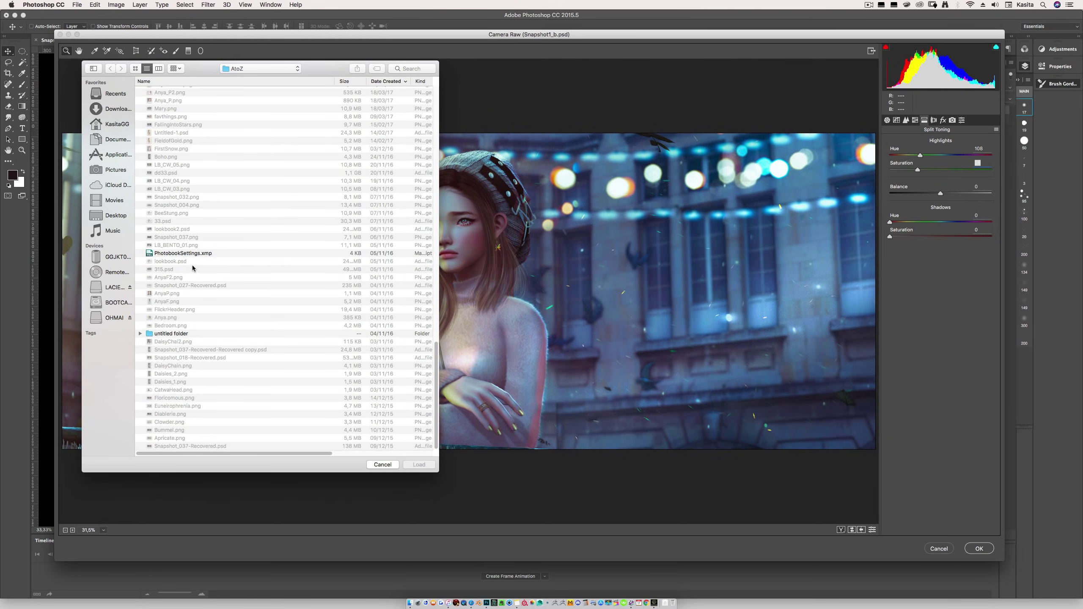
{"action": "left_click", "coordinate": [191, 253]}
{"action": "key", "text": "Return"}
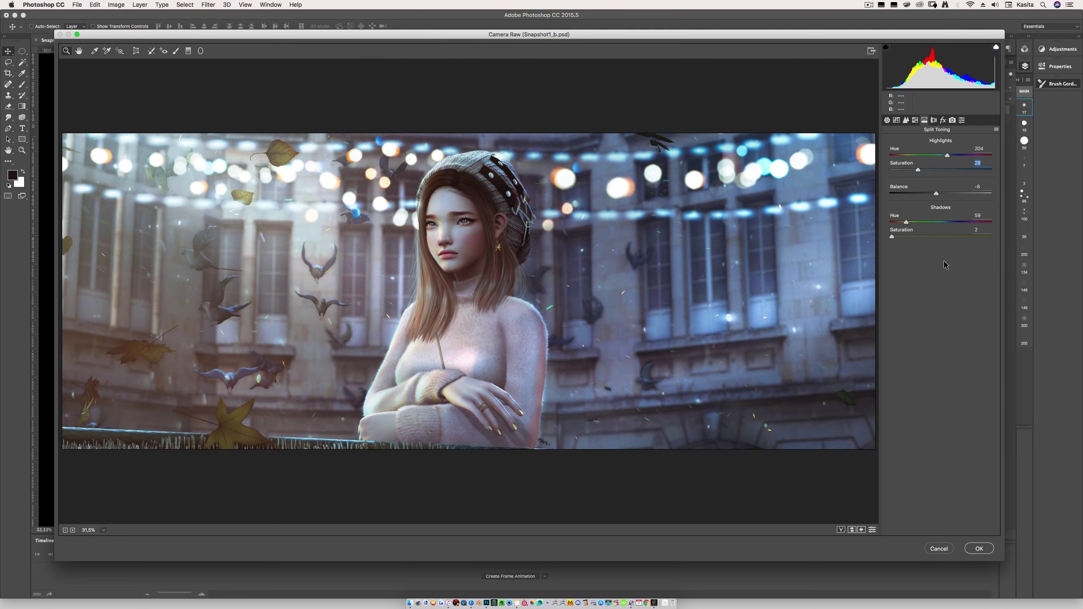
- Examine the loaded preset's Basic, Detail, Effects and Split Toning settings
{"action": "key", "text": "super+alt+1"}
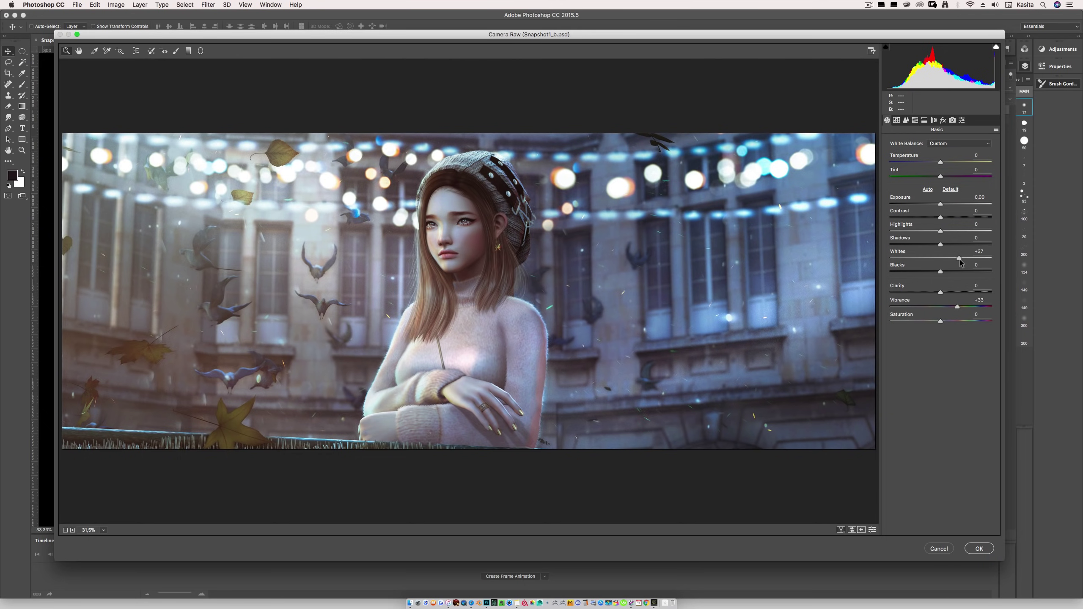
{"action": "left_click", "coordinate": [905, 120]}
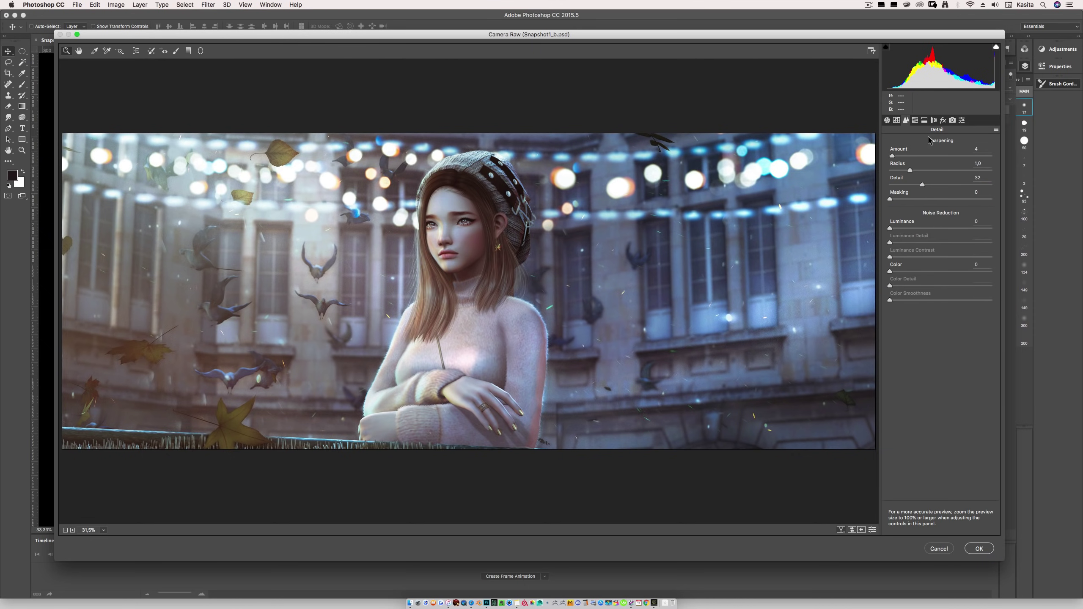
{"action": "left_click", "coordinate": [943, 120]}
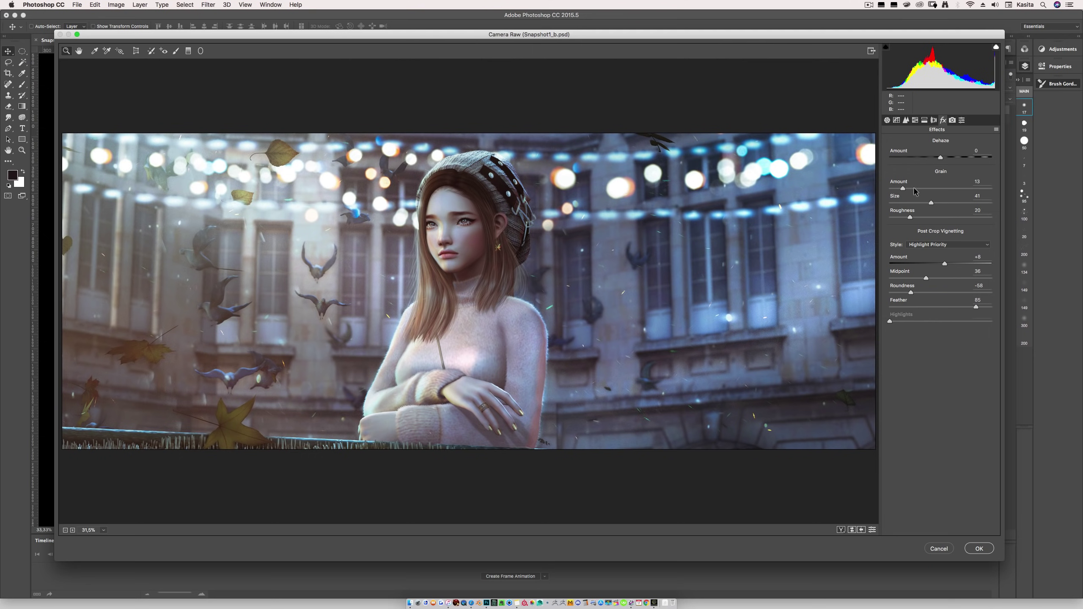
{"action": "left_click", "coordinate": [927, 120]}
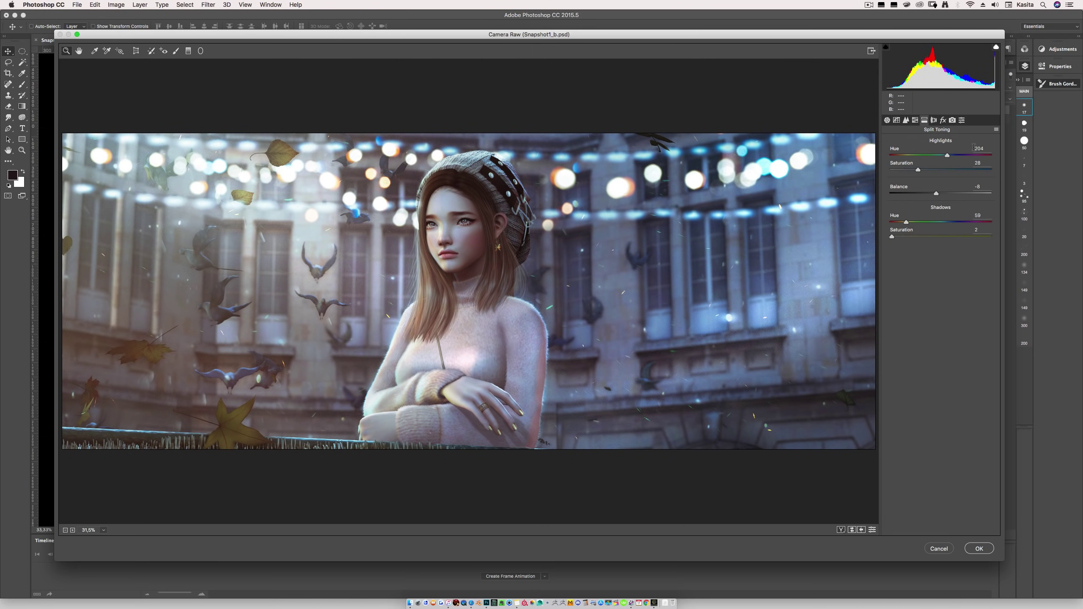
{"action": "key", "text": "super+alt+1"}
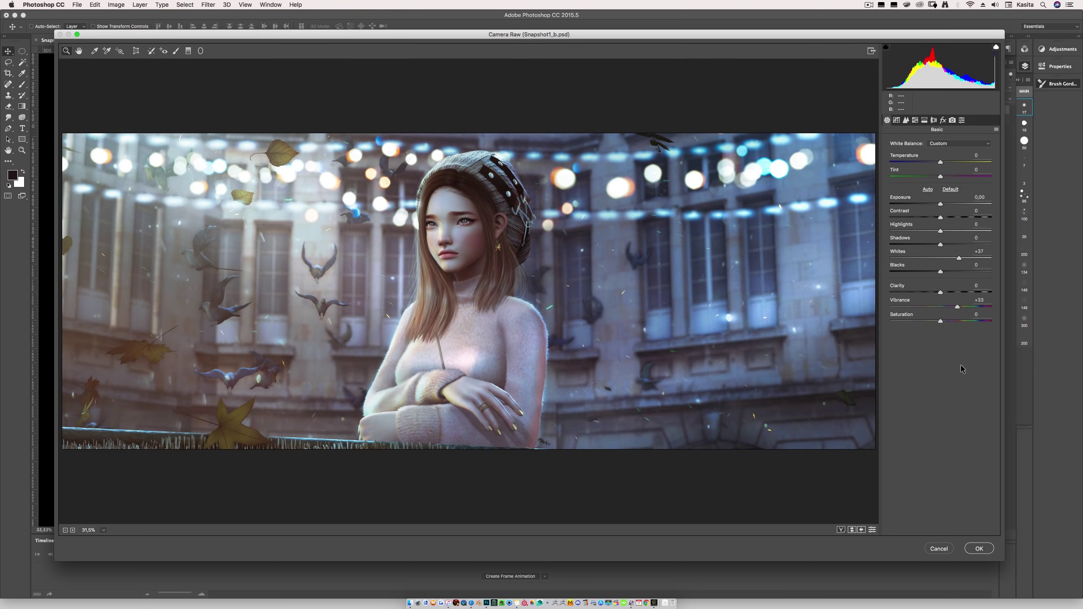
- Split-tone the shadows at hue 96, saturation 11, and set basic temperature -9, vibrance +54 and saturation +45
{"action": "left_click", "coordinate": [925, 120]}
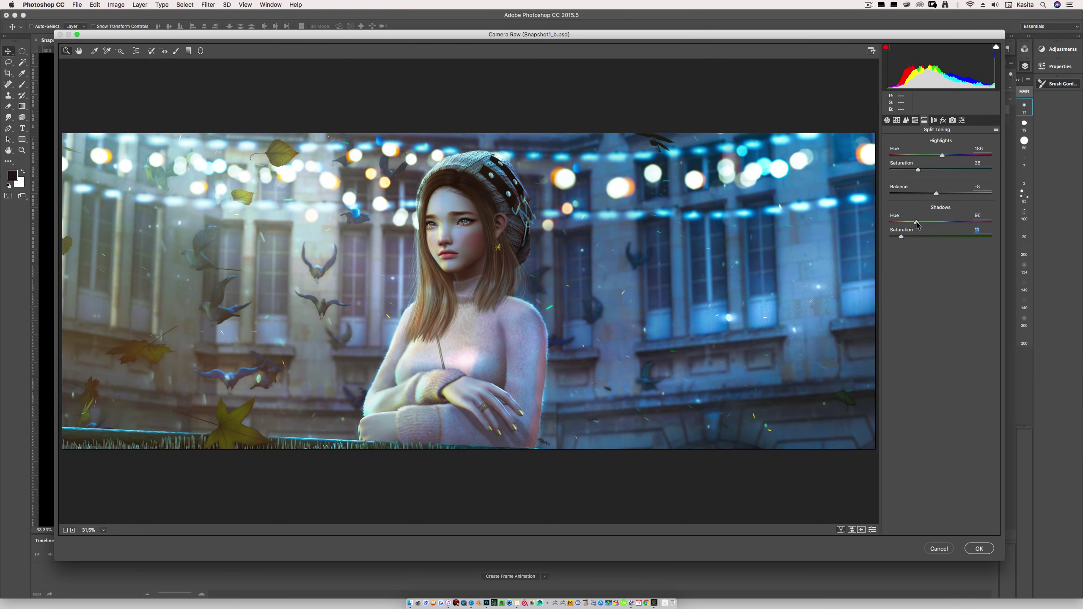
{"action": "left_click", "coordinate": [915, 119]}
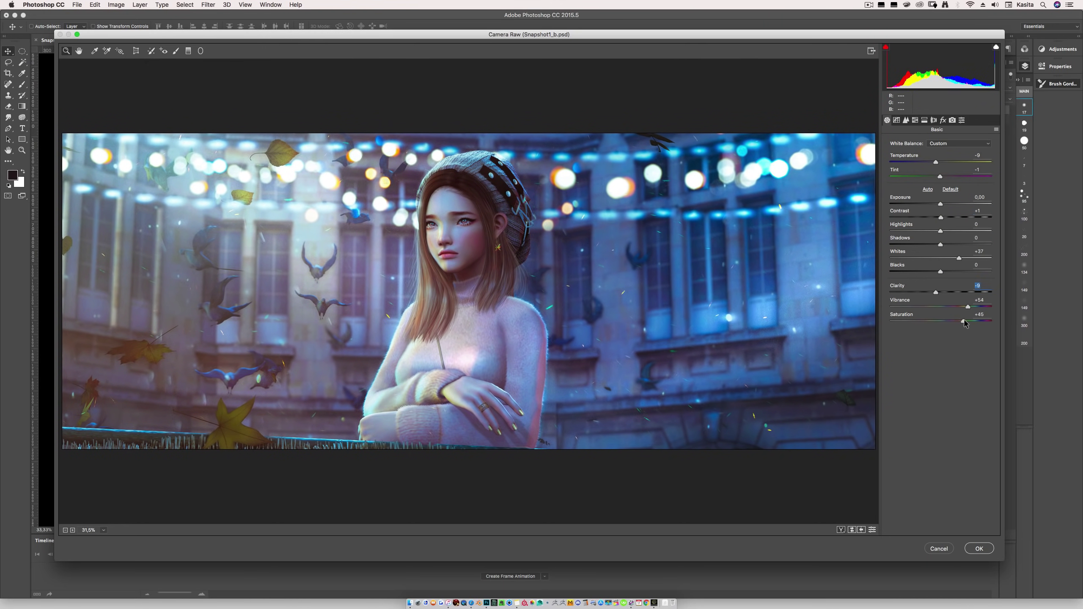
{"action": "left_click", "coordinate": [955, 155]}
{"action": "left_click_drag", "start_coordinate": [940, 202], "coordinate": [957, 203]}
- Set grain amount to 25 and size to 27, and adjust temperature to -12, vibrance to +55 and saturation to +37
{"action": "left_click", "coordinate": [942, 120]}
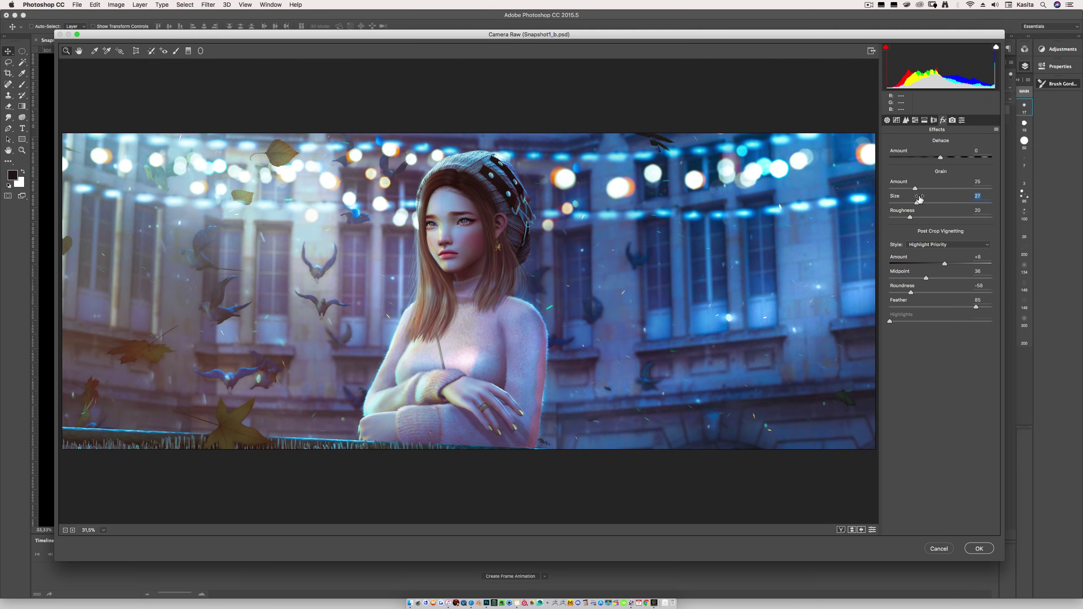
{"action": "left_click", "coordinate": [925, 120]}
{"action": "left_click", "coordinate": [915, 120]}
{"action": "left_click", "coordinate": [906, 119]}
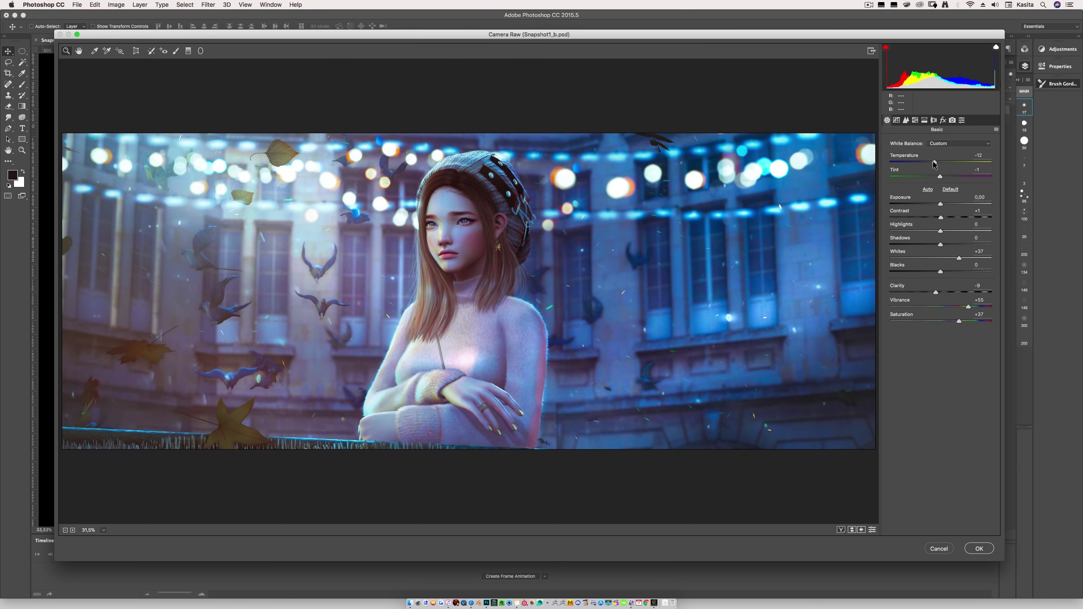
- Set shadow split toning to hue 54, saturation 3, and basic whites to +53, blacks to +3 and clarity to -7
{"action": "left_click", "coordinate": [897, 120]}
{"action": "left_click", "coordinate": [933, 120]}
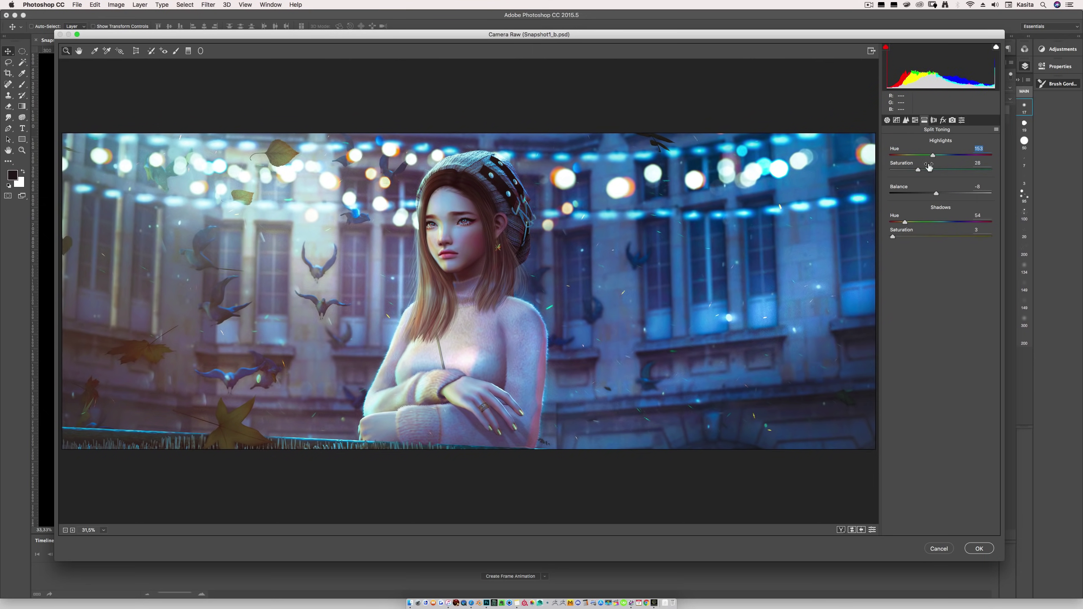
{"action": "left_click", "coordinate": [887, 119]}
{"action": "key", "text": "super+z"}
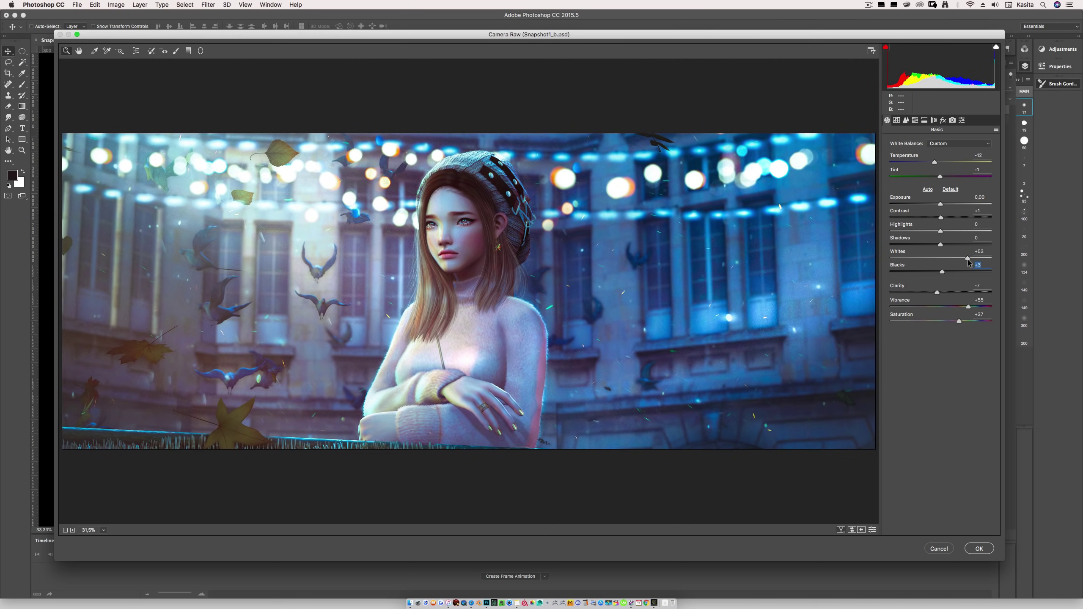
- Set luminance to reds +16 and oranges +18, split toning to highlight hue 150, balance -1, shadow hue 213, saturation 0, and apply the filter
{"action": "left_click", "coordinate": [915, 120]}
{"action": "left_click", "coordinate": [919, 155]}
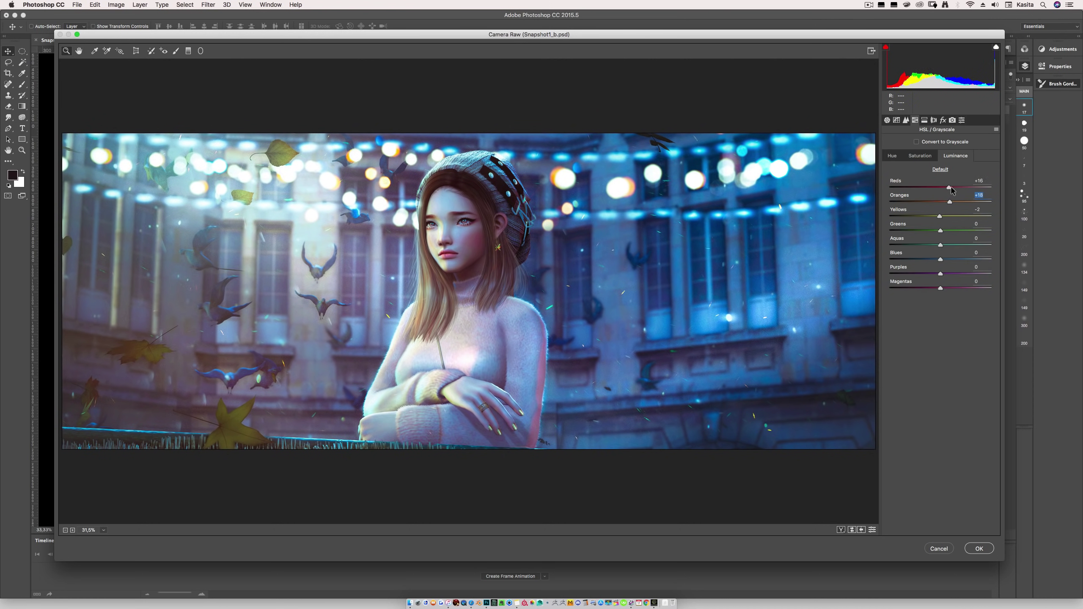
{"action": "left_click", "coordinate": [924, 120]}
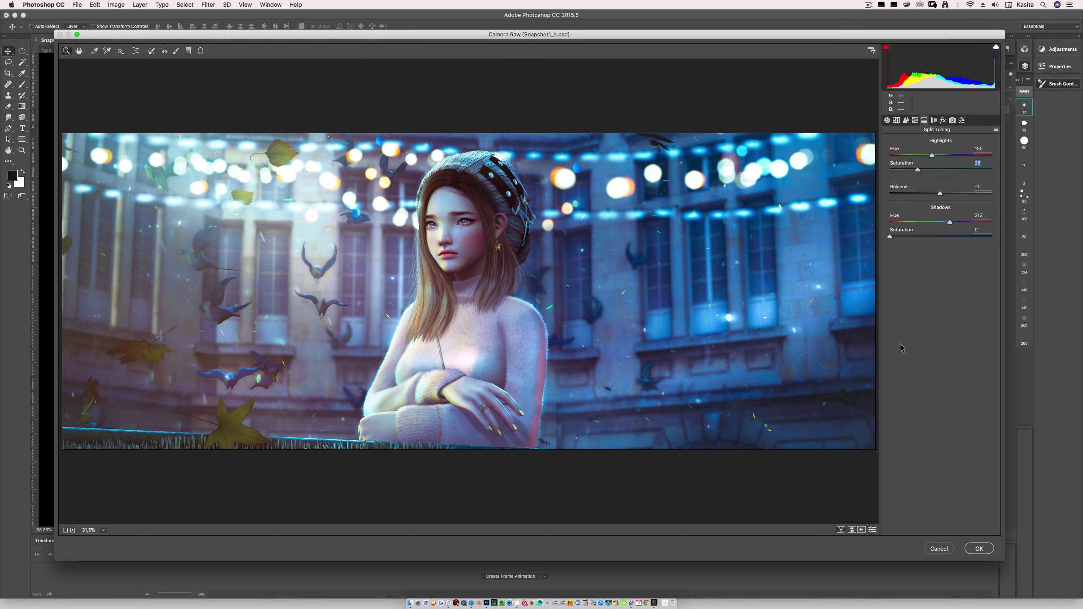
{"action": "left_click", "coordinate": [979, 548]}
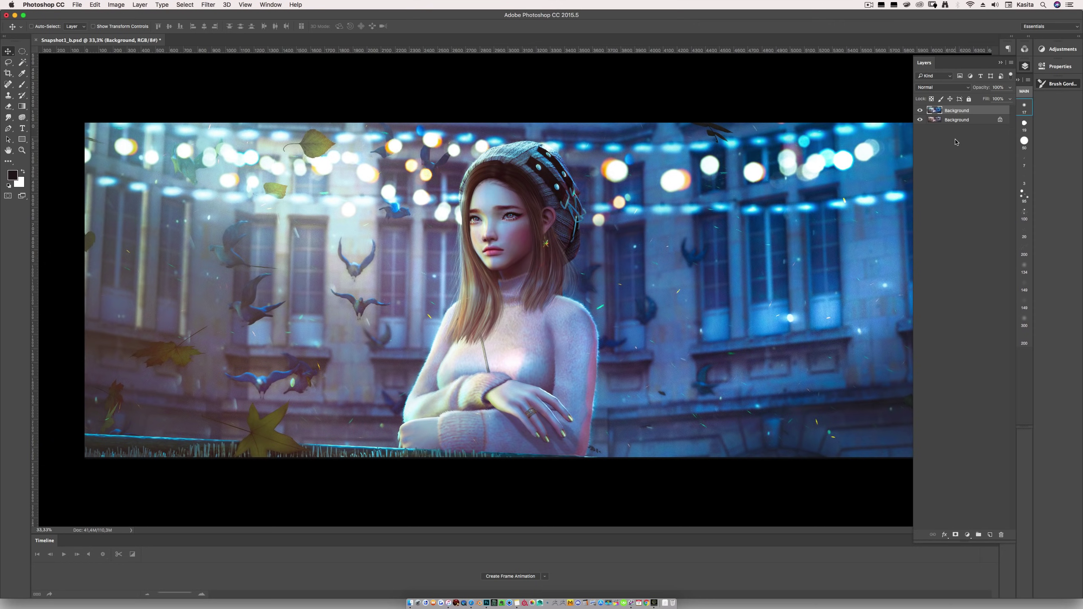
- Compare the image with and without the graded upper Background layer
{"action": "left_click", "coordinate": [921, 111]}
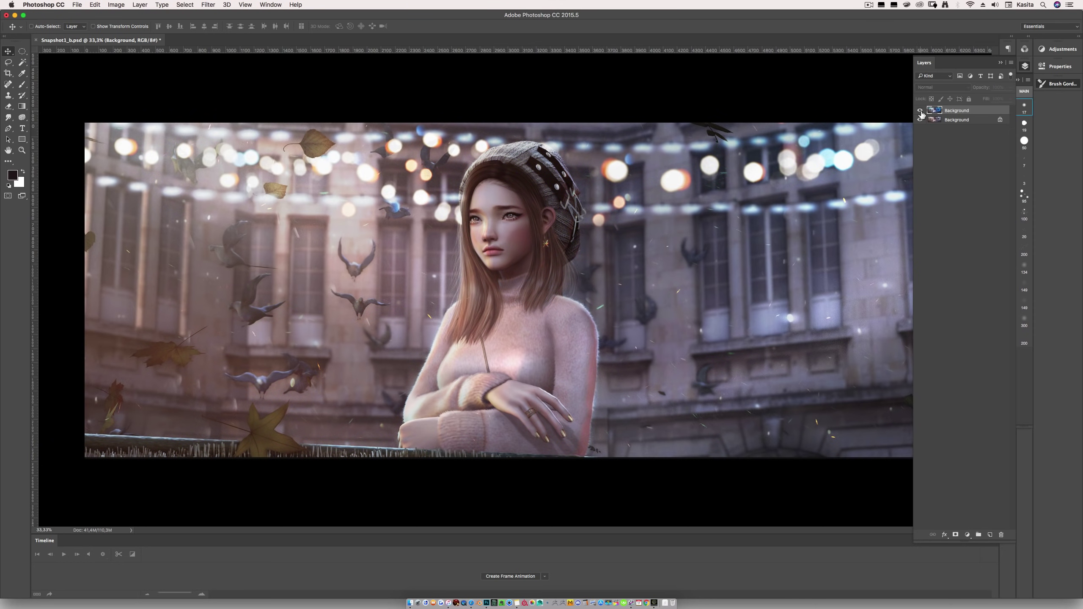
{"action": "left_click", "coordinate": [920, 110]}
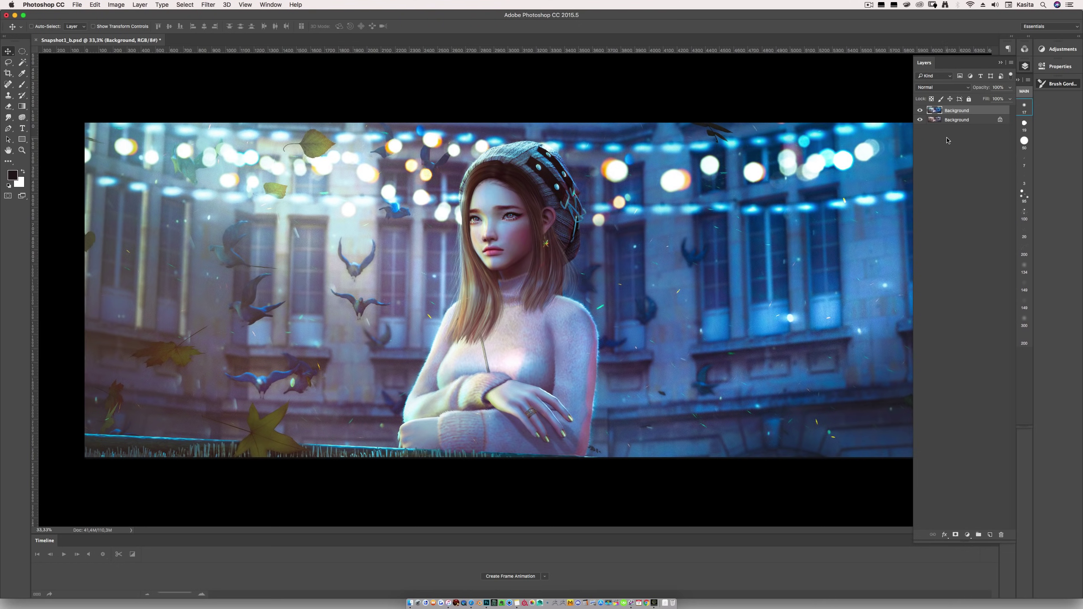